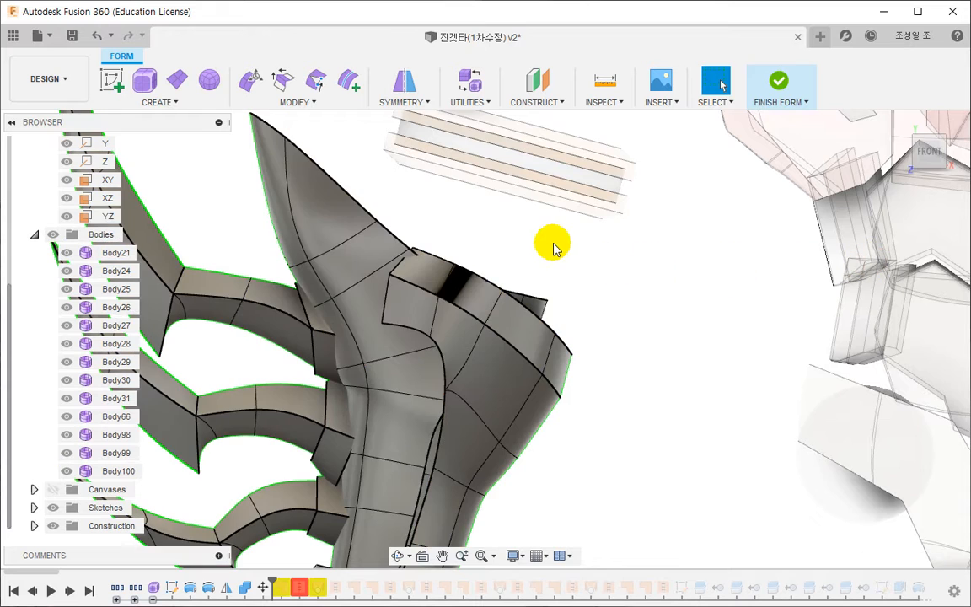
- Move the short edge on the spiked body beside the uppermost claw by about 1.24 mm in X and 0.41 mm in Y
{"action": "left_click", "coordinate": [262, 81]}
{"action": "left_click_drag", "start_coordinate": [373, 348], "coordinate": [378, 347]}
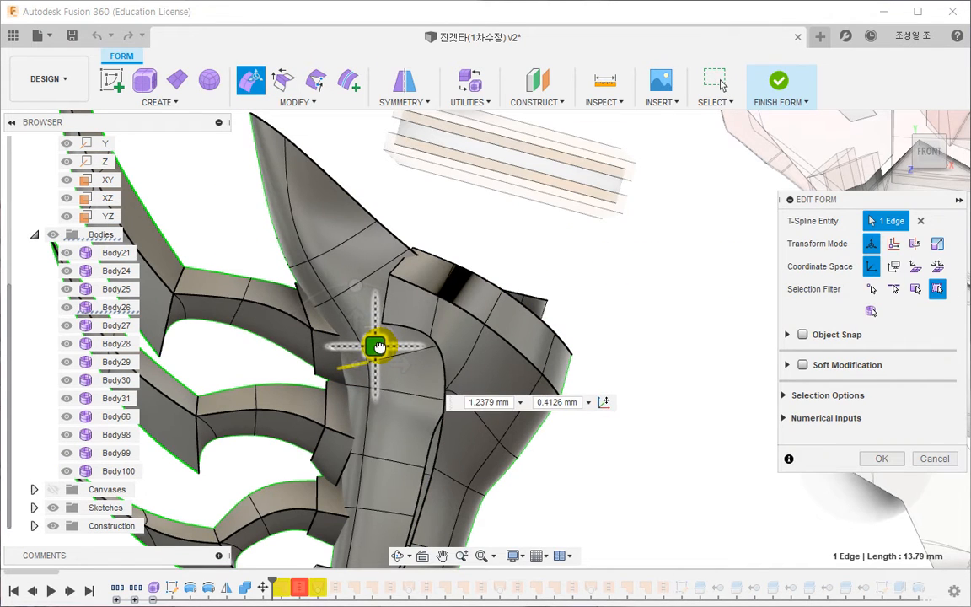
{"action": "left_click", "coordinate": [886, 458]}
- Lower and blunt the spike's pointed tip, and shift the vertex on its inner outline by about -4.40 mm in X and -0.83 mm in Y
{"action": "scroll", "coordinate": [401, 312], "scroll_direction": "up", "scroll_amount": 3}
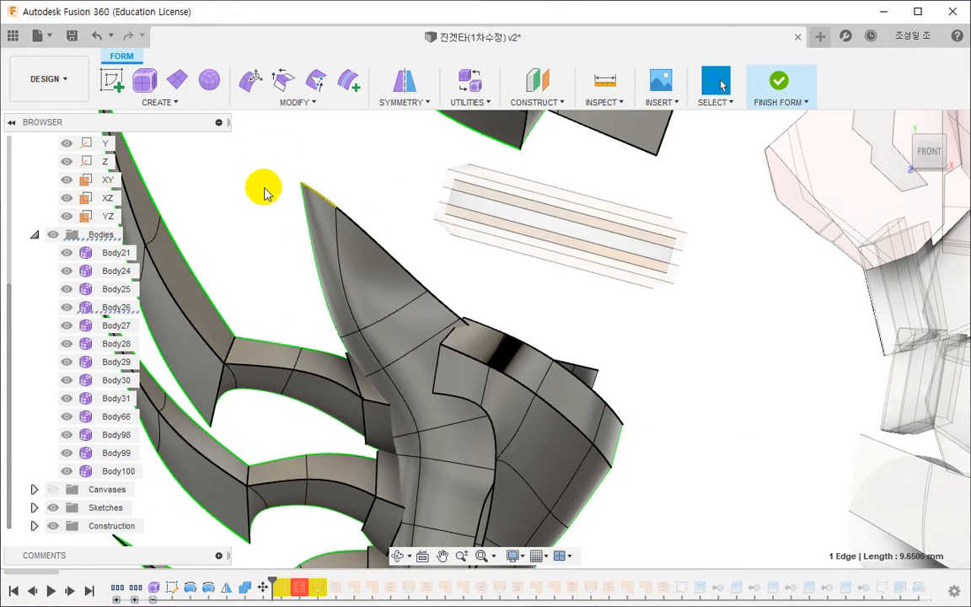
{"action": "left_click", "coordinate": [254, 86]}
{"action": "left_click_drag", "start_coordinate": [318, 118], "coordinate": [267, 143]}
{"action": "left_click_drag", "start_coordinate": [336, 175], "coordinate": [353, 215]}
{"action": "left_click", "coordinate": [358, 334]}
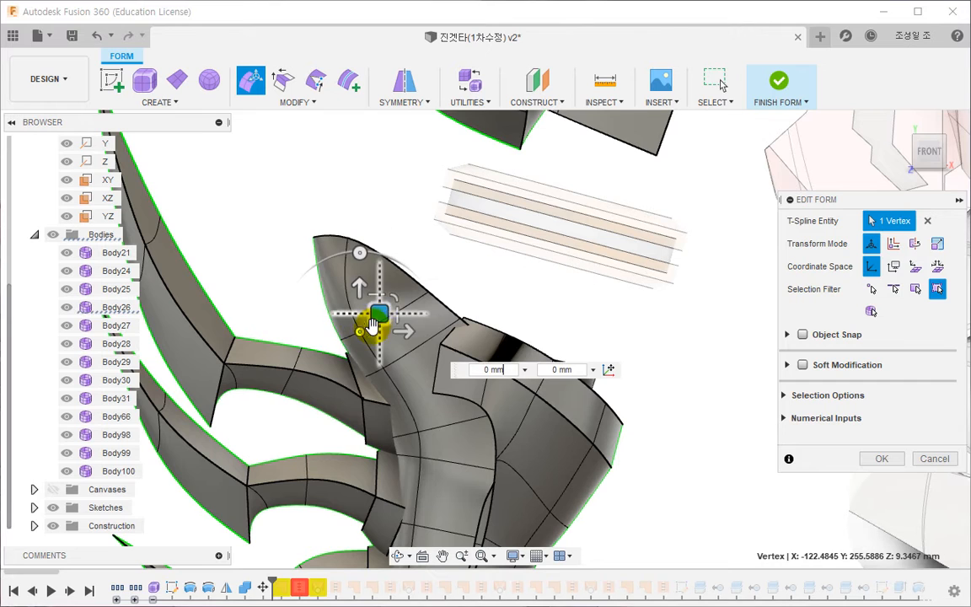
{"action": "left_click_drag", "start_coordinate": [369, 324], "coordinate": [419, 276]}
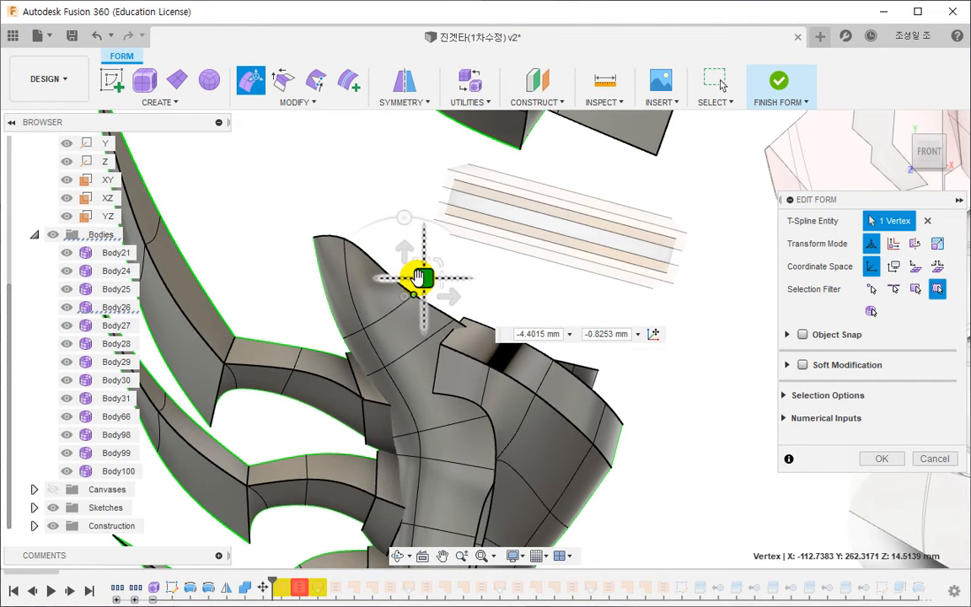
{"action": "left_click", "coordinate": [515, 292]}
{"action": "scroll", "coordinate": [515, 291], "scroll_direction": "down", "scroll_amount": 2}
{"action": "scroll", "coordinate": [524, 293], "scroll_direction": "down", "scroll_amount": 4}
{"action": "scroll", "coordinate": [527, 289], "scroll_direction": "up", "scroll_amount": 1}
{"action": "middle_click_drag", "start_coordinate": [534, 257], "coordinate": [512, 385]}
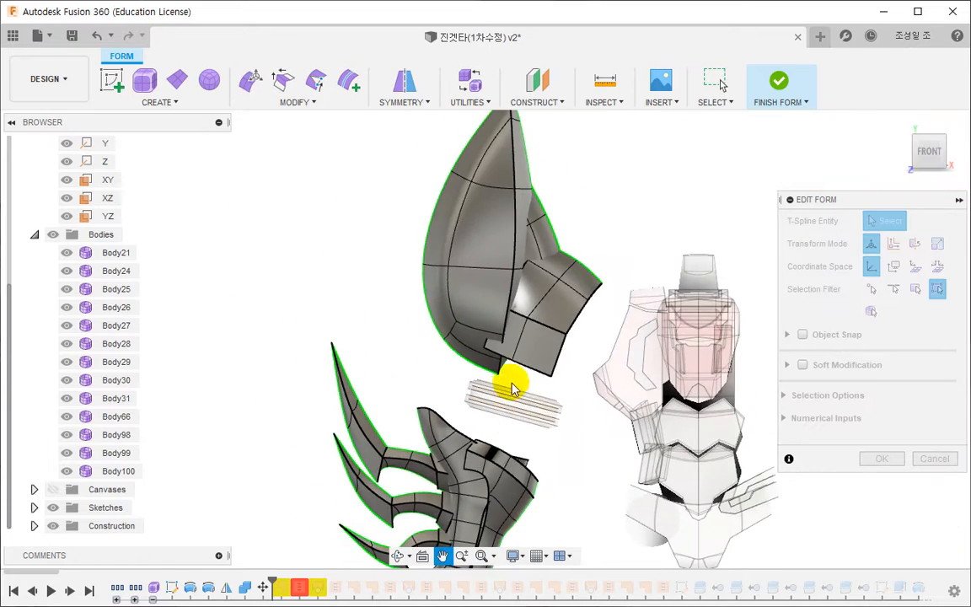
{"action": "scroll", "coordinate": [506, 305], "scroll_direction": "down", "scroll_amount": 2}
{"action": "scroll", "coordinate": [463, 278], "scroll_direction": "up", "scroll_amount": 3}
{"action": "scroll", "coordinate": [462, 278], "scroll_direction": "up", "scroll_amount": 3}
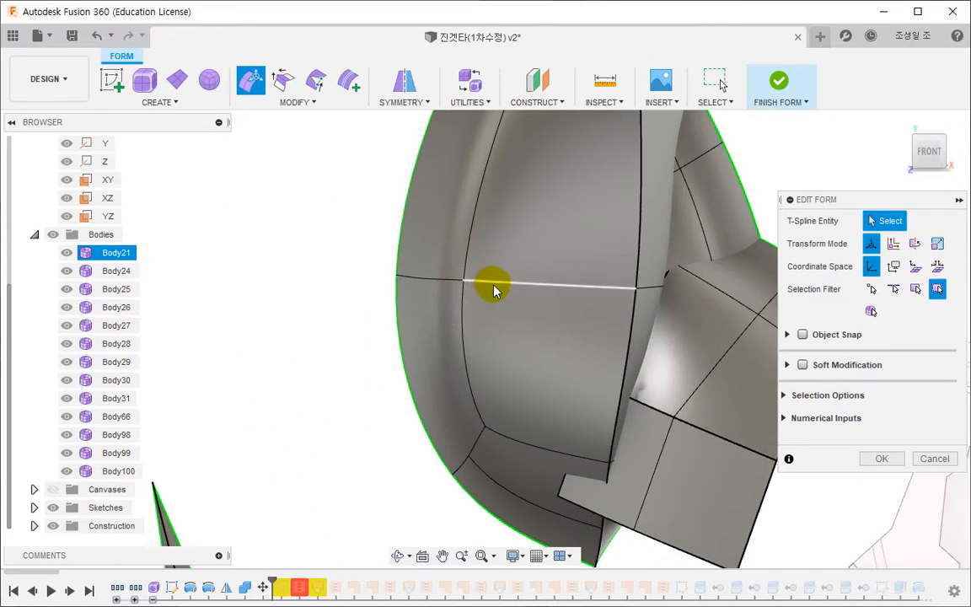
{"action": "scroll", "coordinate": [490, 303], "scroll_direction": "down", "scroll_amount": 2}
{"action": "left_click", "coordinate": [876, 458]}
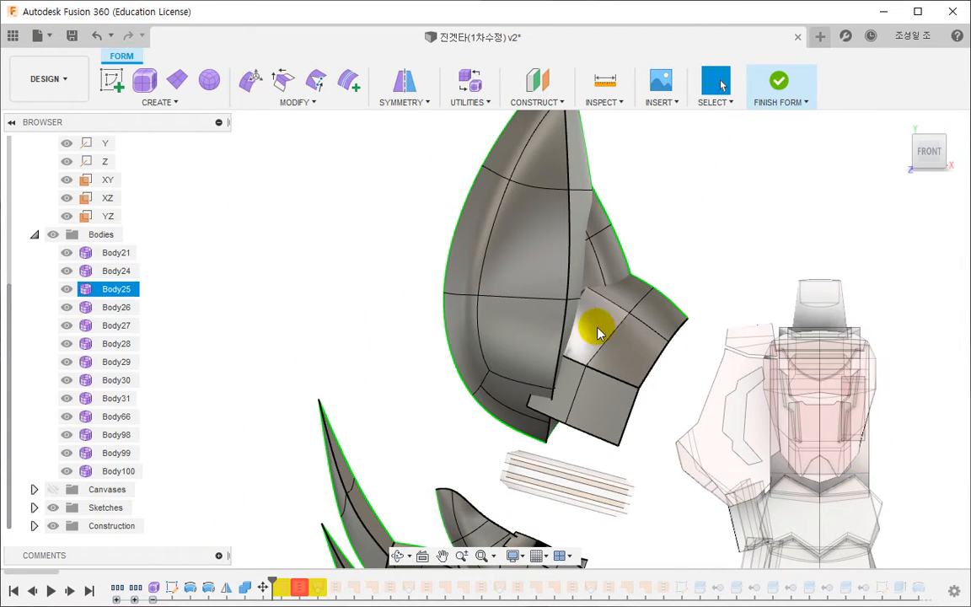
- Hide Body24 and Body25, and delete the four lower faces on the robot-facing side of Body21
{"action": "left_click", "coordinate": [69, 271]}
{"action": "left_click", "coordinate": [68, 289]}
{"action": "middle_click_drag", "start_coordinate": [533, 407], "coordinate": [444, 353], "text": "shift"}
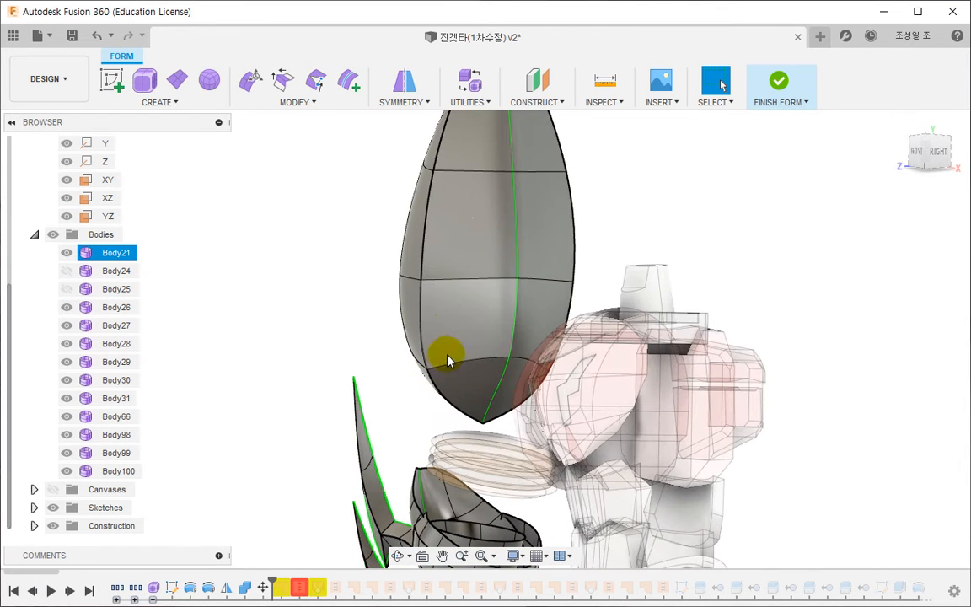
{"action": "left_click", "coordinate": [476, 324]}
{"action": "left_click", "coordinate": [531, 325], "text": "shift"}
{"action": "left_click", "coordinate": [473, 388], "text": "shift"}
{"action": "left_click", "coordinate": [520, 407], "text": "shift"}
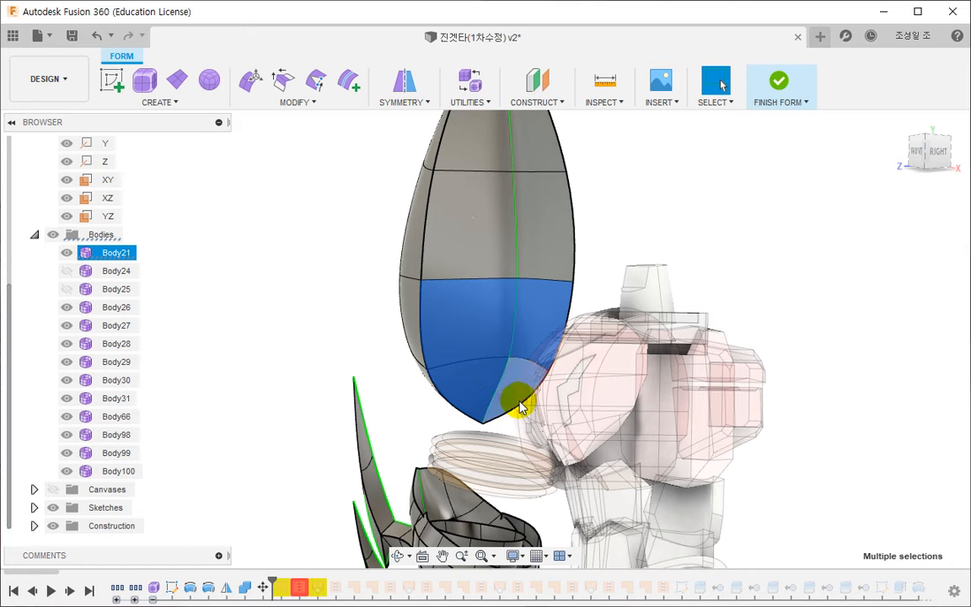
{"action": "key", "text": "Delete"}
- Extend the open boundary edges of Body21's lower opening toward the robot with Edit Form to form a sleeve
{"action": "middle_click_drag", "start_coordinate": [444, 346], "coordinate": [506, 368], "text": "shift"}
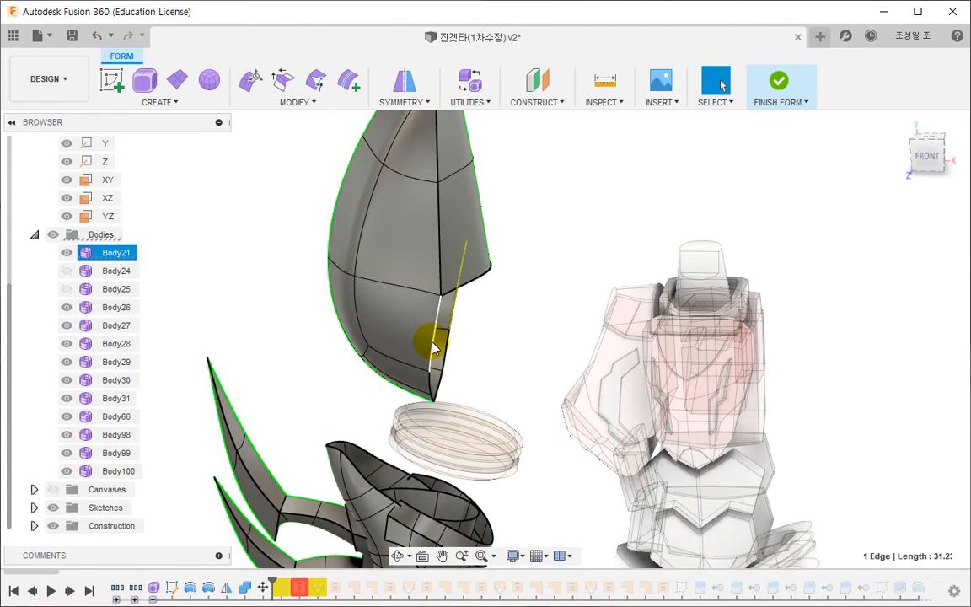
{"action": "left_click", "coordinate": [249, 93]}
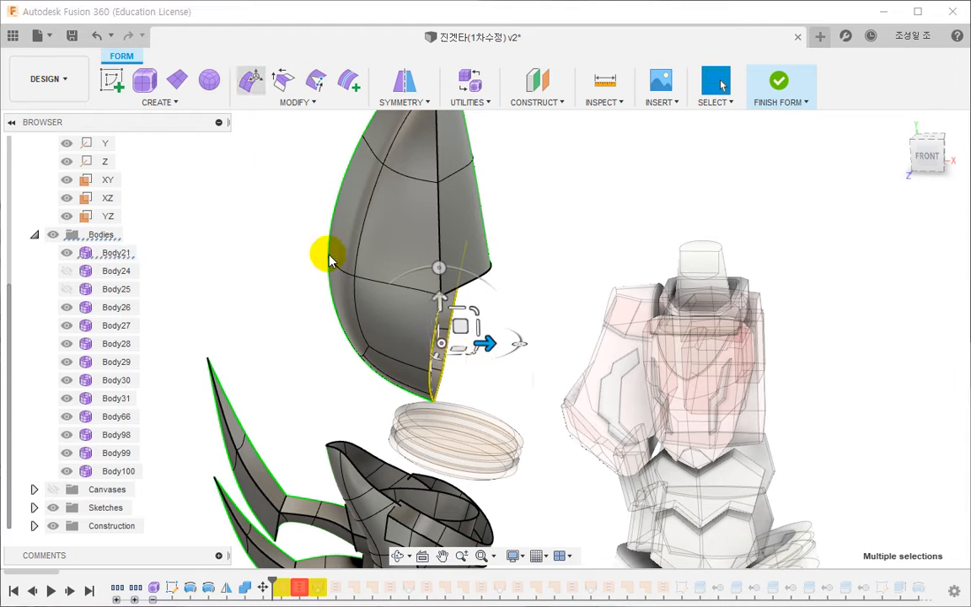
{"action": "left_click_drag", "start_coordinate": [462, 329], "coordinate": [539, 339], "text": "alt"}
{"action": "left_click", "coordinate": [881, 458]}
{"action": "left_click", "coordinate": [396, 342]}
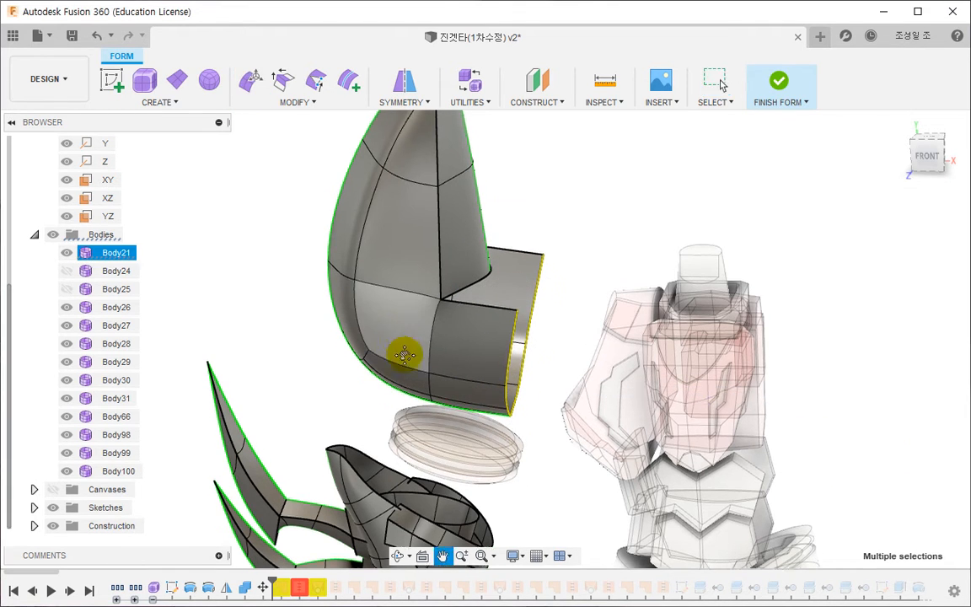
{"action": "middle_click_drag", "start_coordinate": [396, 342], "coordinate": [425, 355], "text": "shift"}
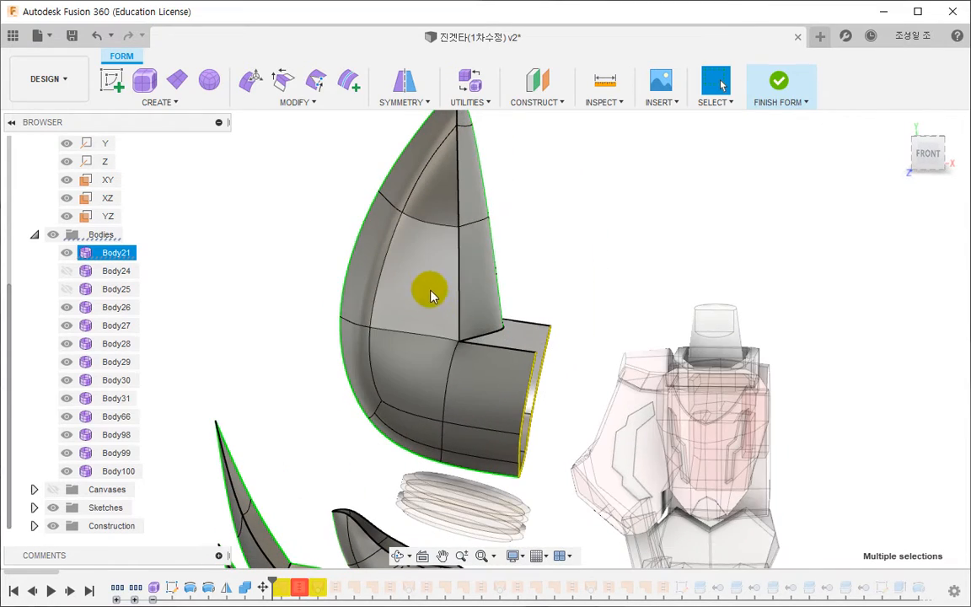
- Copy the outer middle faces of Body21 into a new body and offset it by -3.3635 mm in X and -2.8461 mm in Y
{"action": "middle_click_drag", "start_coordinate": [401, 314], "coordinate": [336, 297], "text": "shift"}
{"action": "left_click", "coordinate": [335, 297]}
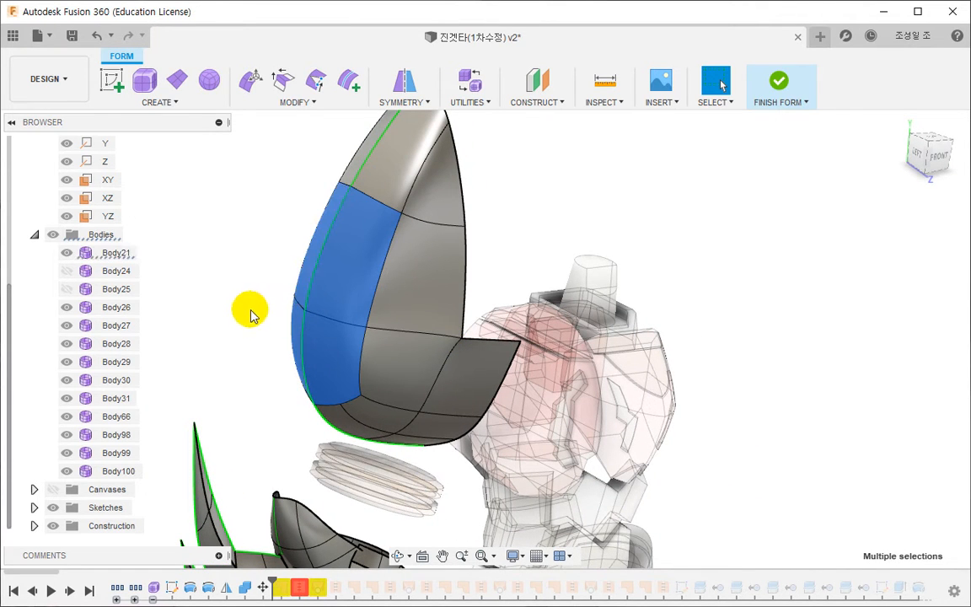
{"action": "key", "text": "ctrl+c"}
{"action": "key", "text": "ctrl+v"}
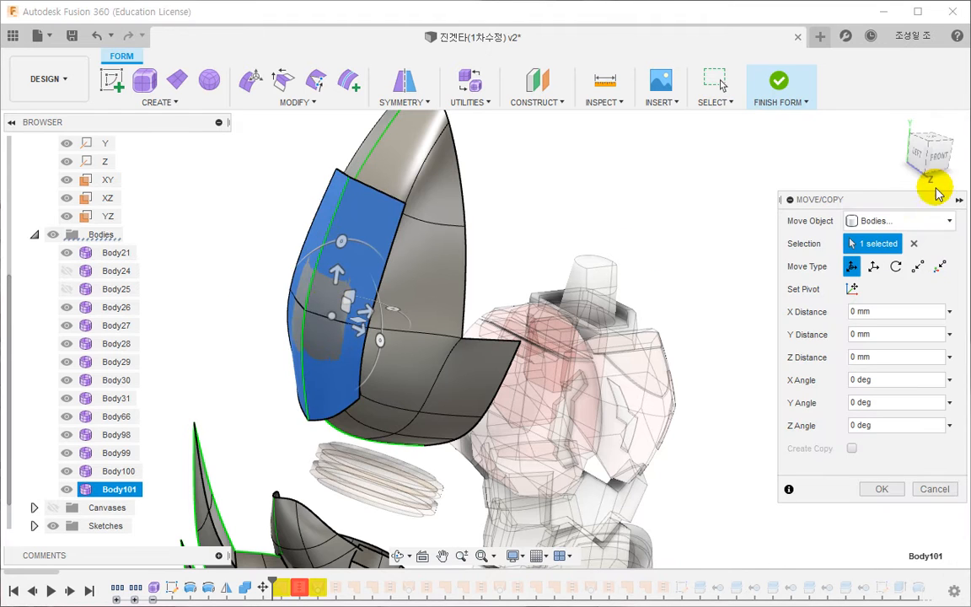
{"action": "left_click", "coordinate": [934, 156]}
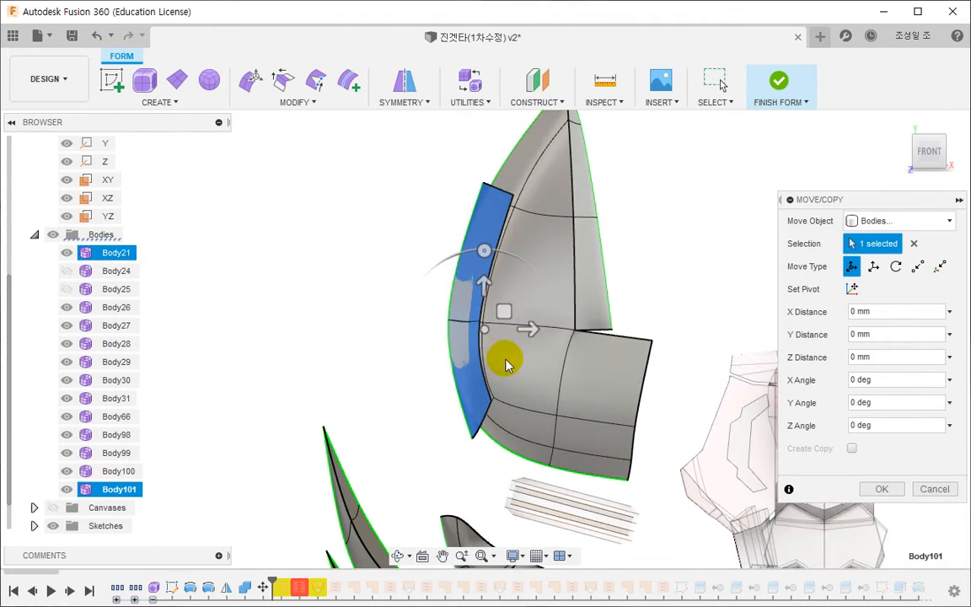
{"action": "left_click_drag", "start_coordinate": [504, 311], "coordinate": [493, 318]}
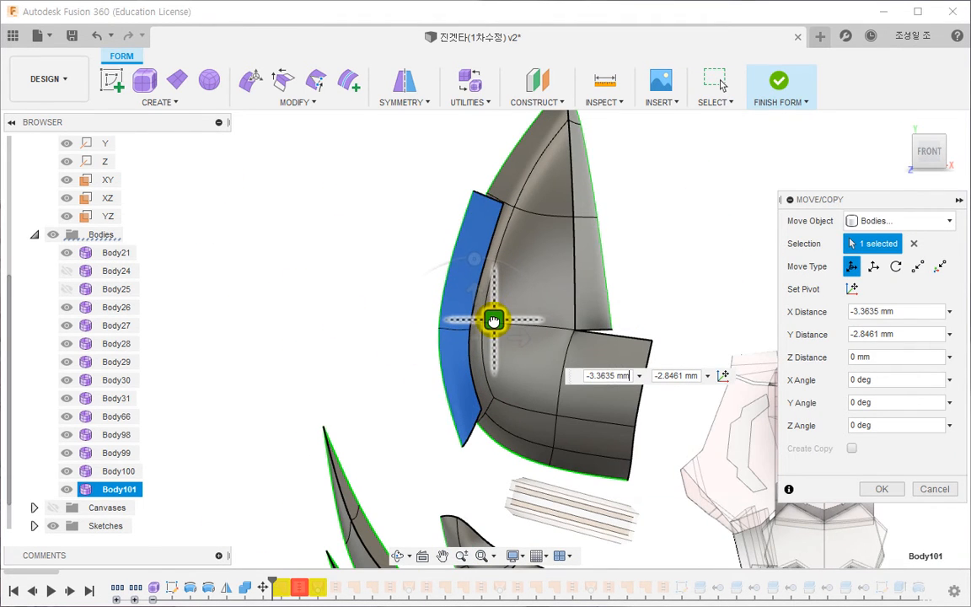
{"action": "middle_click_drag", "start_coordinate": [303, 303], "coordinate": [327, 316], "text": "shift"}
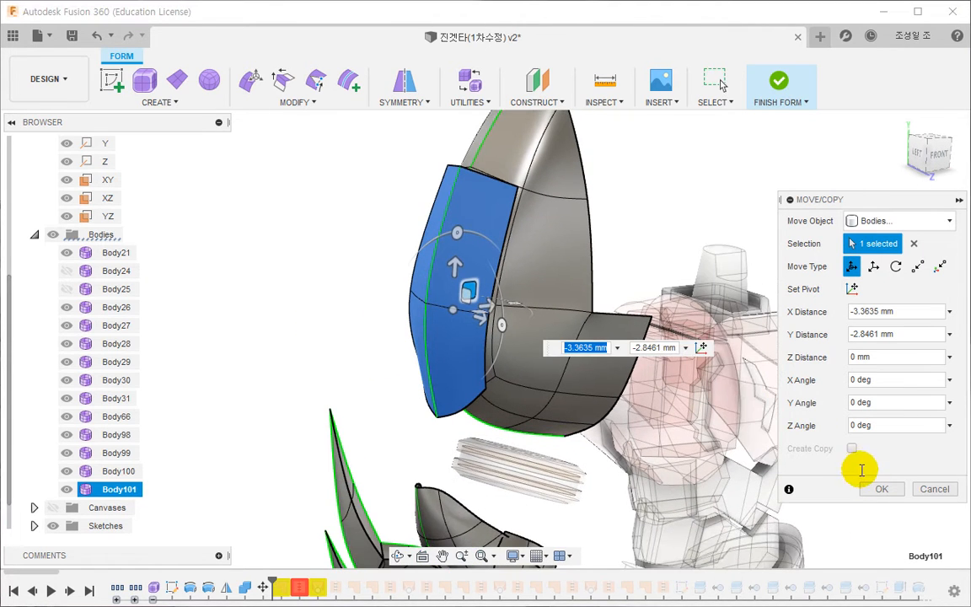
{"action": "left_click", "coordinate": [882, 489]}
- Crease the two horizontal edges crossing the middle of the copied panel
{"action": "middle_click_drag", "start_coordinate": [303, 219], "coordinate": [334, 208], "text": "shift"}
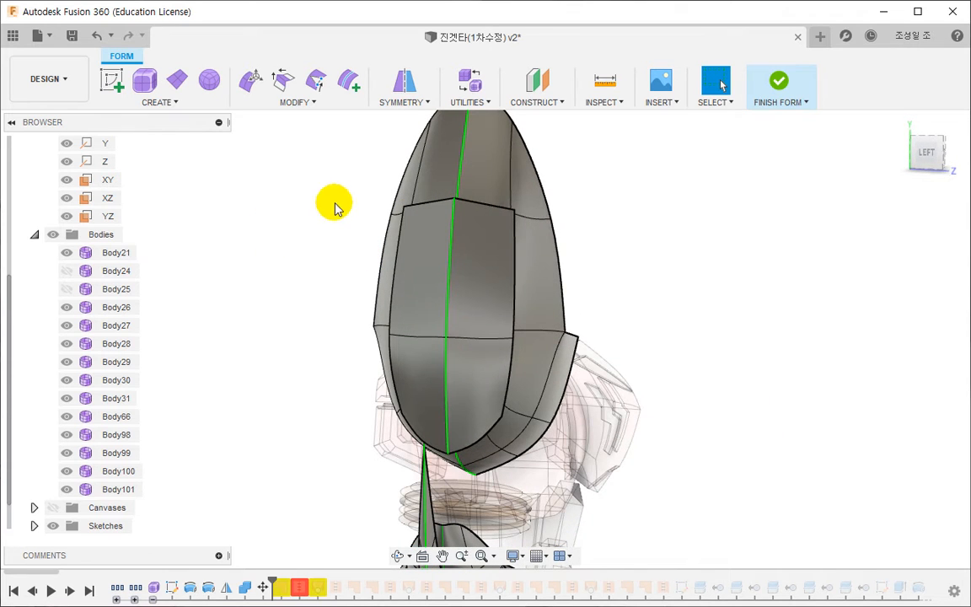
{"action": "left_click", "coordinate": [481, 334]}
{"action": "double_click", "coordinate": [477, 339]}
{"action": "left_click", "coordinate": [283, 79]}
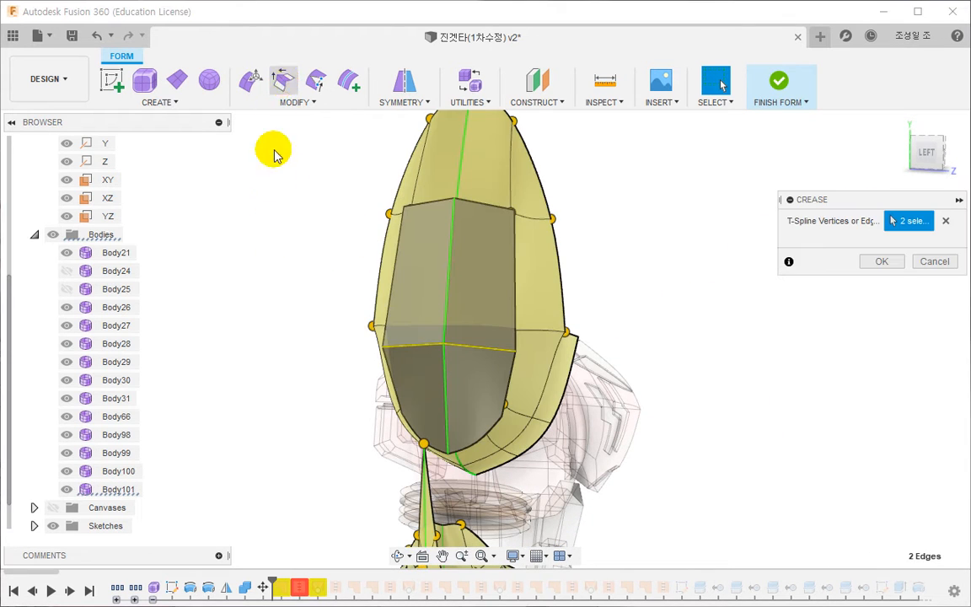
{"action": "left_click", "coordinate": [876, 262]}
- Insert single-sided edges along the panel's lengthwise centre line, and edges on both sides of its creased line at location 0.5
{"action": "middle_click_drag", "start_coordinate": [299, 325], "coordinate": [251, 354], "text": "shift"}
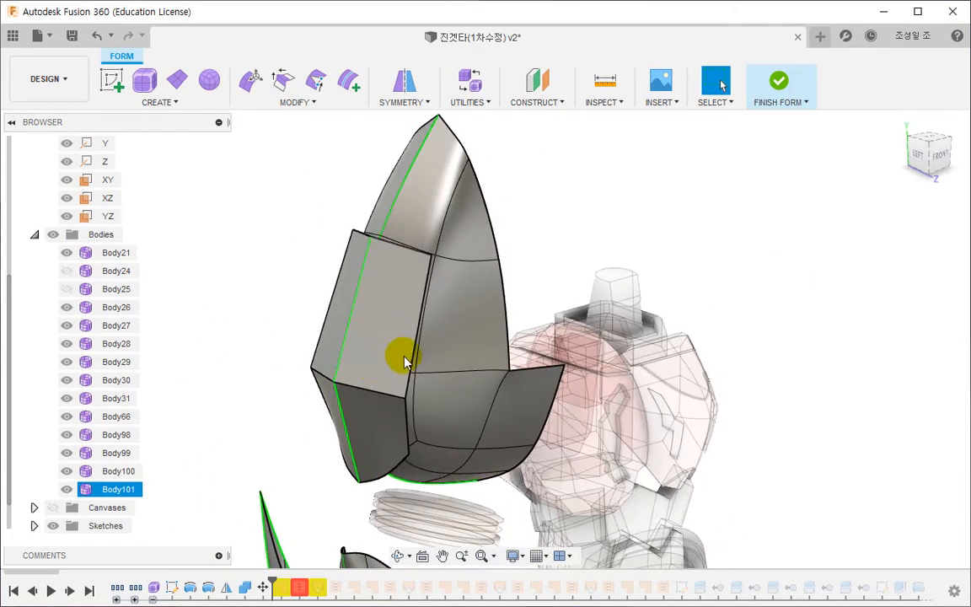
{"action": "double_click", "coordinate": [337, 344]}
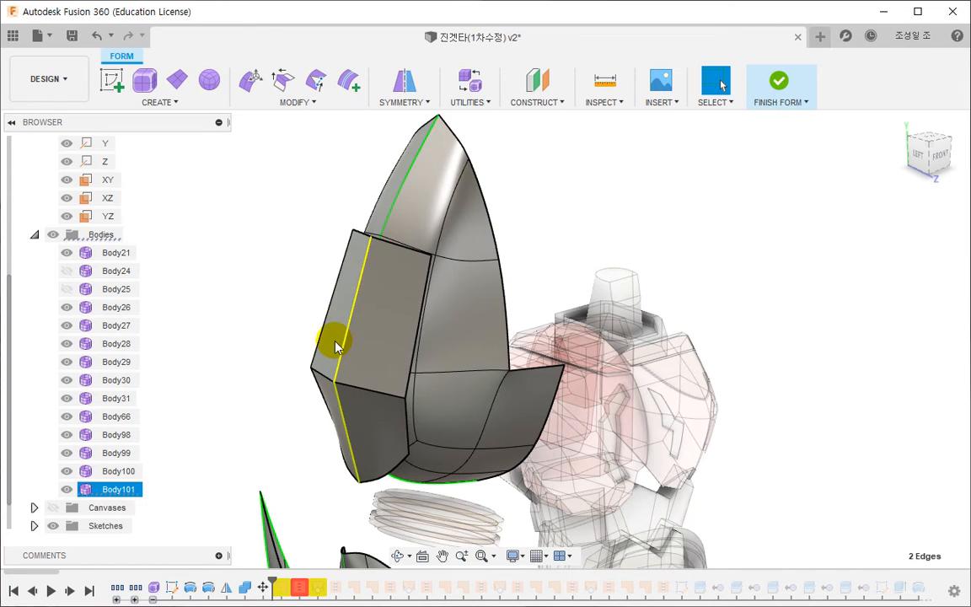
{"action": "left_click", "coordinate": [340, 88]}
{"action": "left_click_drag", "start_coordinate": [347, 430], "coordinate": [341, 430]}
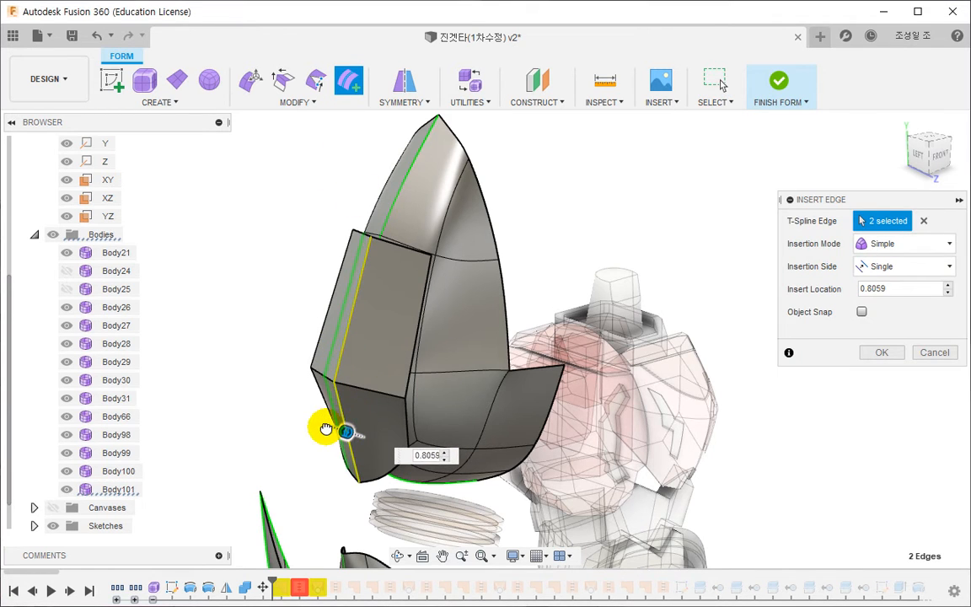
{"action": "left_click", "coordinate": [876, 353]}
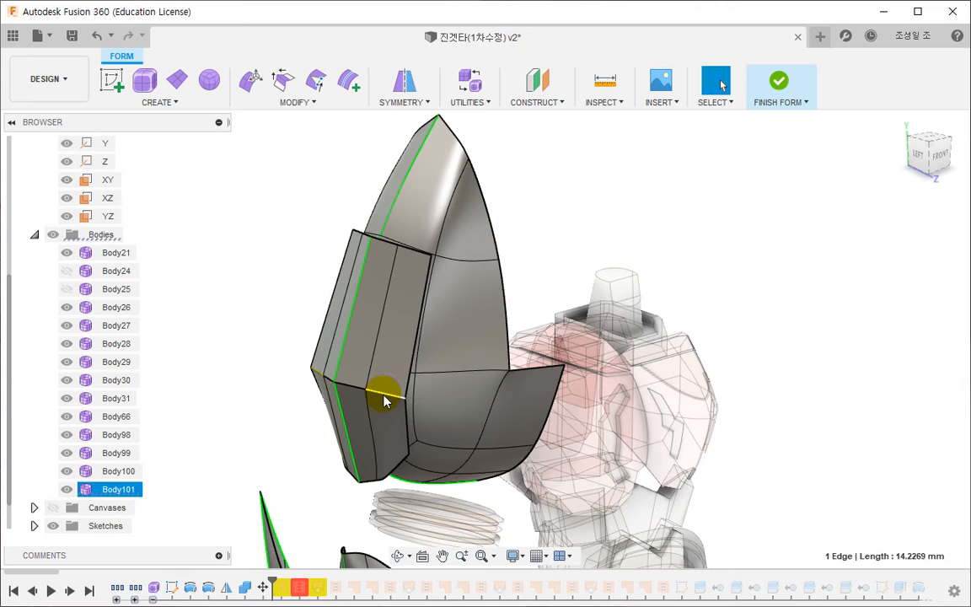
{"action": "left_click", "coordinate": [348, 80]}
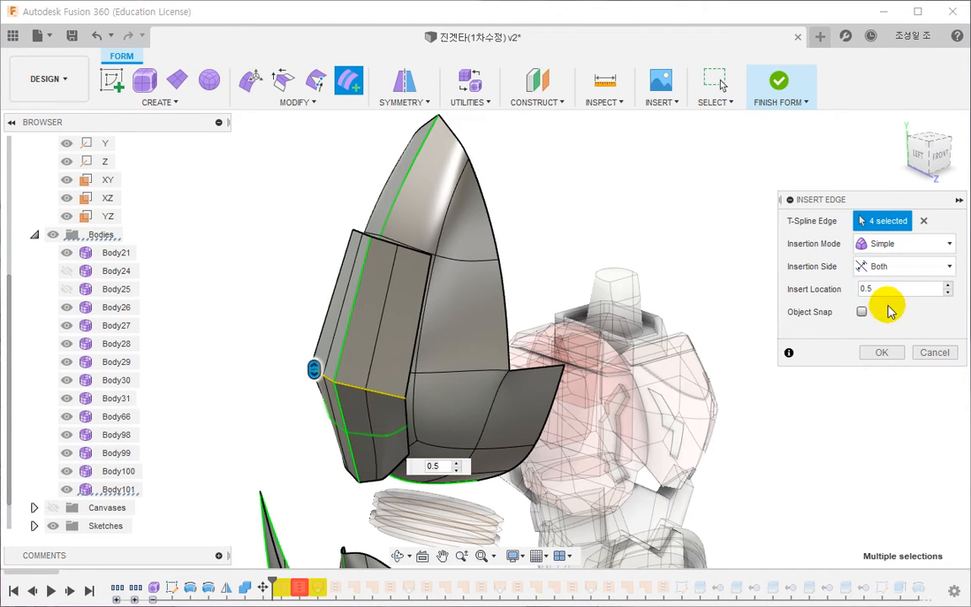
{"action": "left_click", "coordinate": [876, 353]}
- Shift the two lengthwise edge lines flanking the panel's centre line slightly outward along X
{"action": "mouse_move", "coordinate": [261, 392]}
{"action": "middle_mouse_down", "text": "shift"}
{"action": "mouse_move", "coordinate": [275, 379]}
{"action": "mouse_move", "coordinate": [206, 418]}
{"action": "mouse_move", "coordinate": [206, 479]}
{"action": "mouse_move", "coordinate": [265, 387]}
{"action": "middle_mouse_up", "text": "shift"}
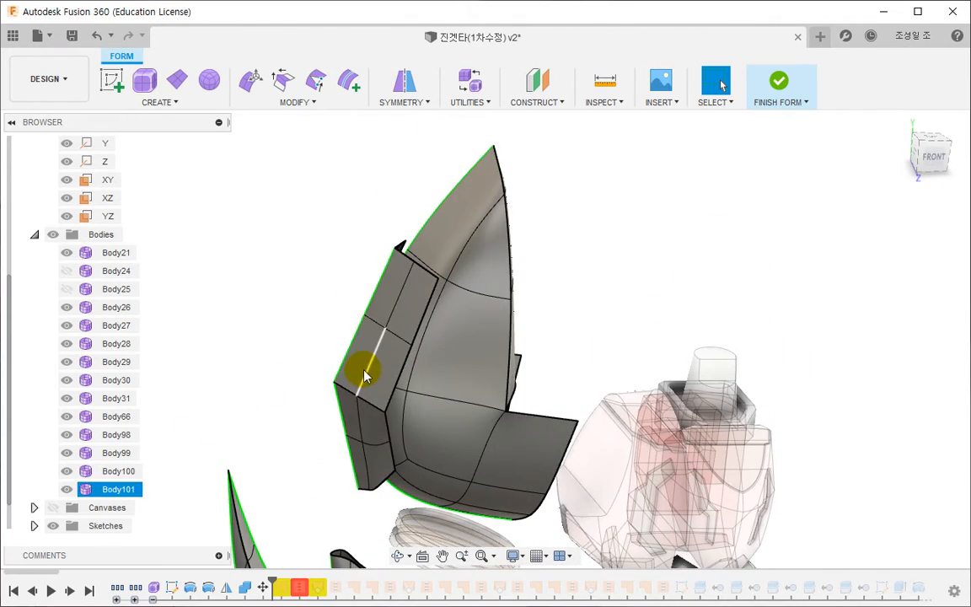
{"action": "double_click", "coordinate": [365, 375]}
{"action": "left_click", "coordinate": [247, 85]}
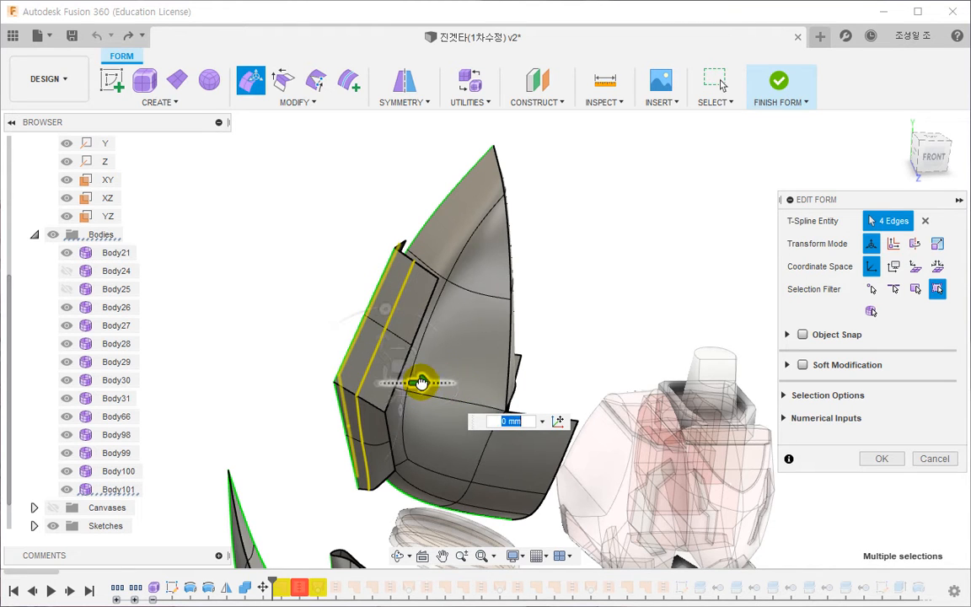
{"action": "left_click_drag", "start_coordinate": [421, 383], "coordinate": [413, 383]}
- Move the panel's horizontal edge rows above and below the crease by about -3.03 mm in X and 1.40 mm in Y
{"action": "mouse_move", "coordinate": [367, 401]}
{"action": "middle_mouse_down", "text": "shift"}
{"action": "mouse_move", "coordinate": [346, 463]}
{"action": "mouse_move", "coordinate": [350, 396]}
{"action": "middle_mouse_up", "text": "shift"}
{"action": "scroll", "coordinate": [362, 362], "scroll_direction": "up", "scroll_amount": 3}
{"action": "left_click_drag", "start_coordinate": [380, 358], "coordinate": [405, 305]}
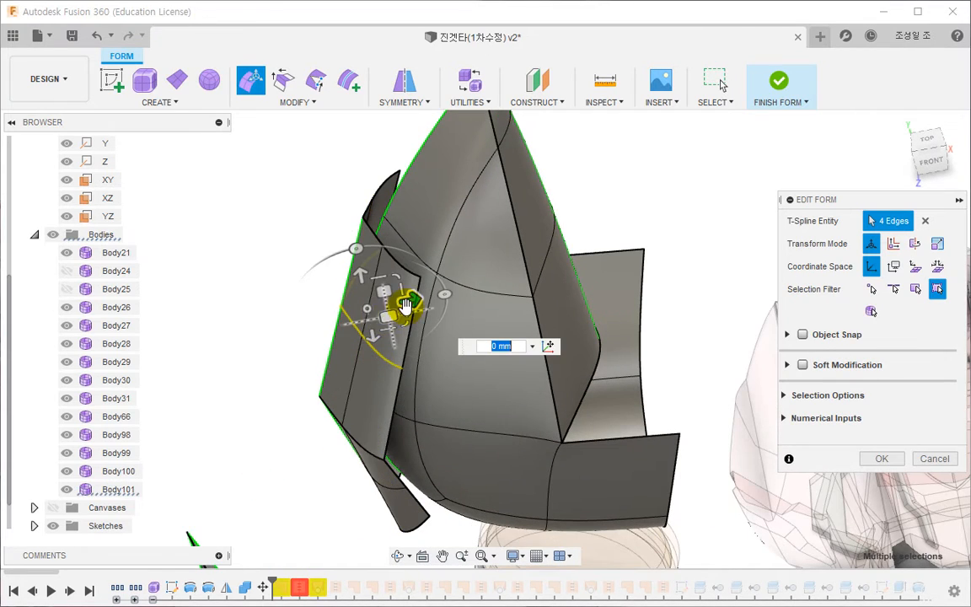
{"action": "left_click", "coordinate": [927, 157]}
{"action": "scroll", "coordinate": [433, 448], "scroll_direction": "down", "scroll_amount": 5}
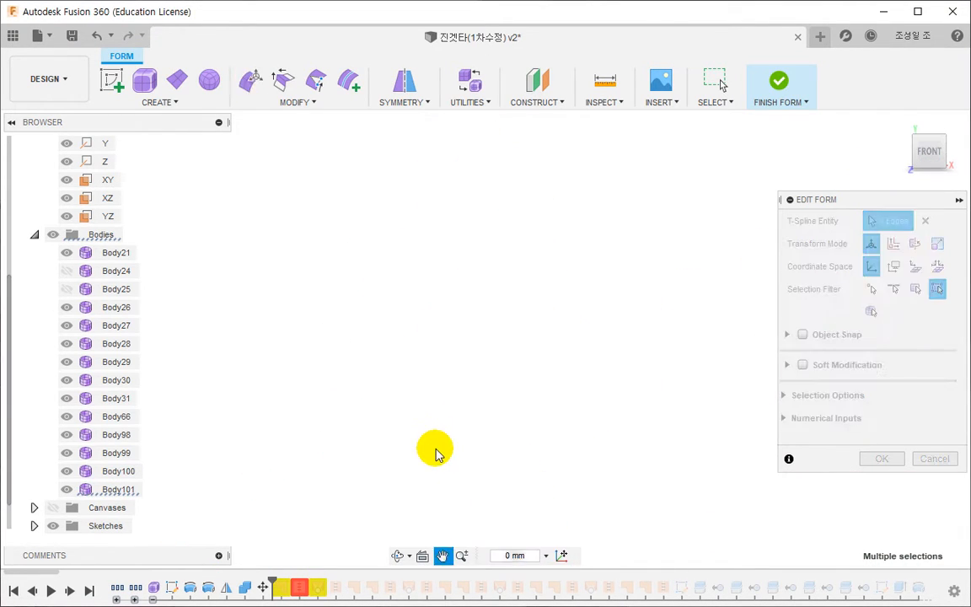
{"action": "scroll", "coordinate": [405, 189], "scroll_direction": "up", "scroll_amount": 8}
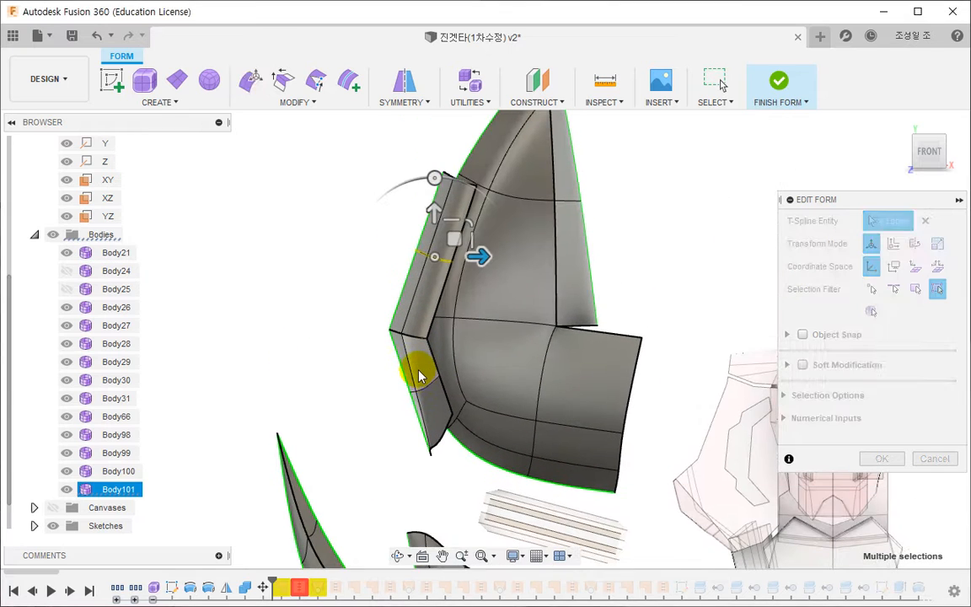
{"action": "double_click", "coordinate": [424, 389], "text": "shift"}
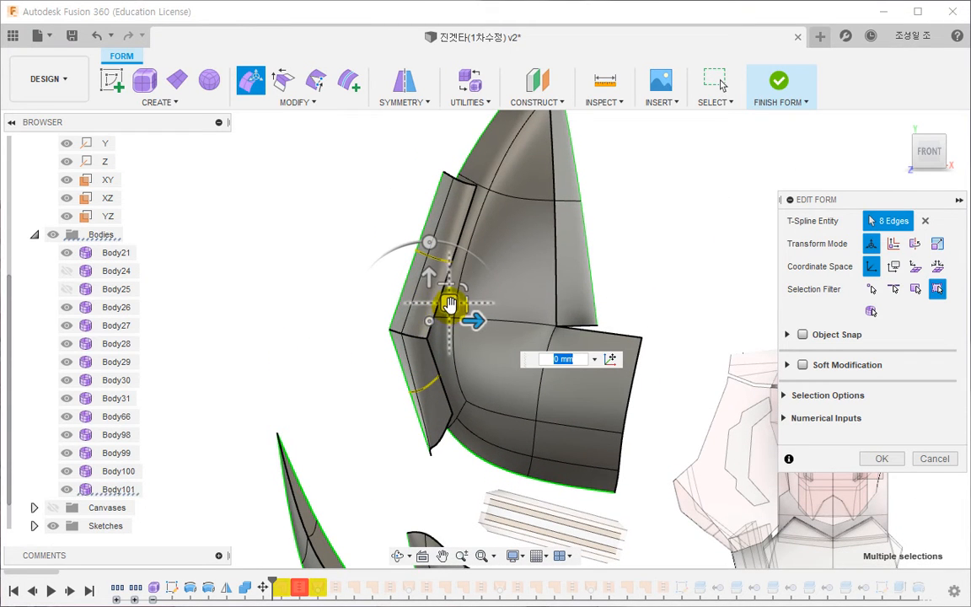
{"action": "left_click_drag", "start_coordinate": [451, 304], "coordinate": [439, 302]}
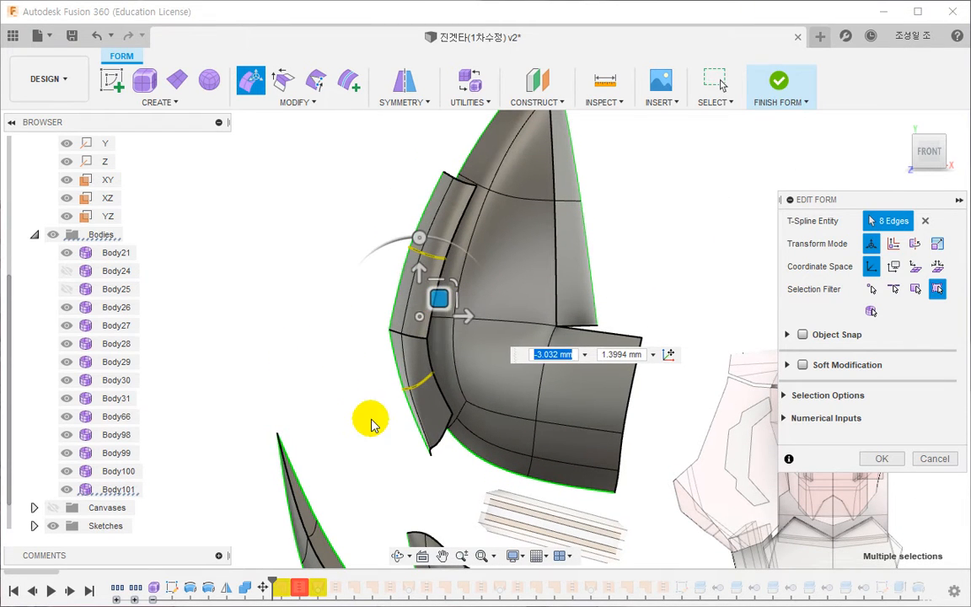
- Move the vertex beside the panel's lower tip by about 2.81 mm in X and 0.90 mm in Y
{"action": "scroll", "coordinate": [422, 406], "scroll_direction": "up", "scroll_amount": 5}
{"action": "left_click", "coordinate": [445, 456]}
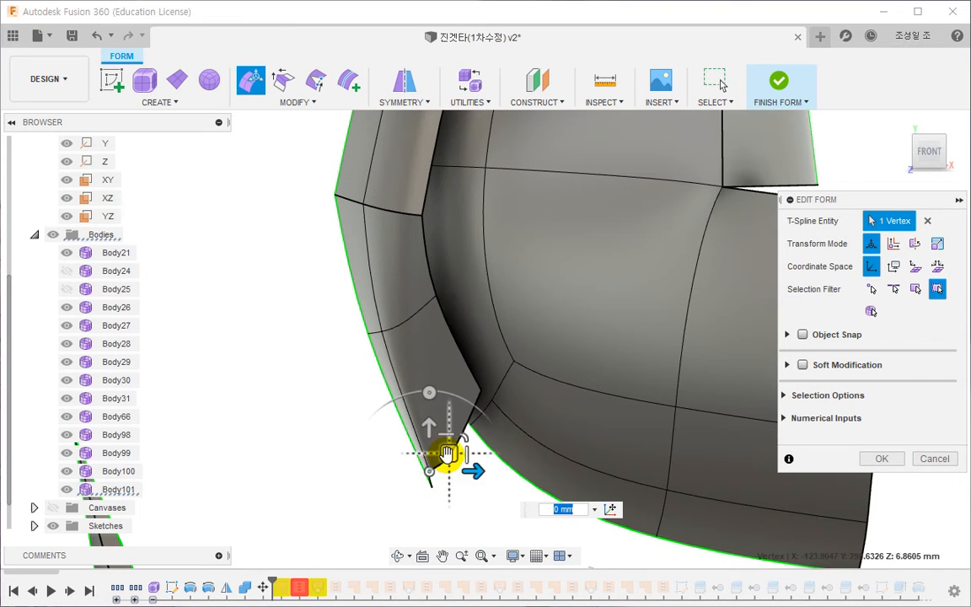
{"action": "left_click_drag", "start_coordinate": [447, 455], "coordinate": [469, 446]}
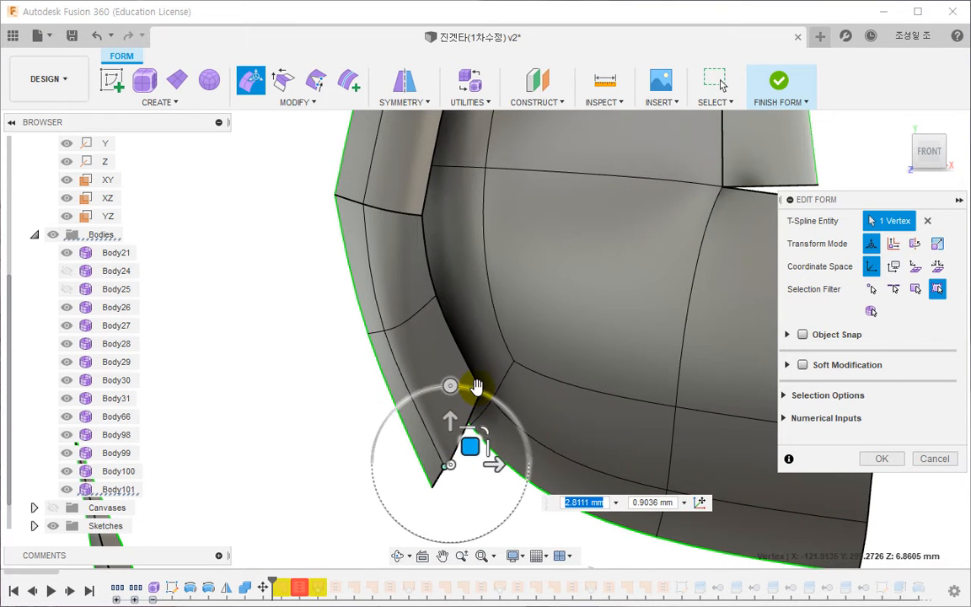
{"action": "middle_click_drag", "start_coordinate": [427, 414], "coordinate": [509, 472], "text": "shift"}
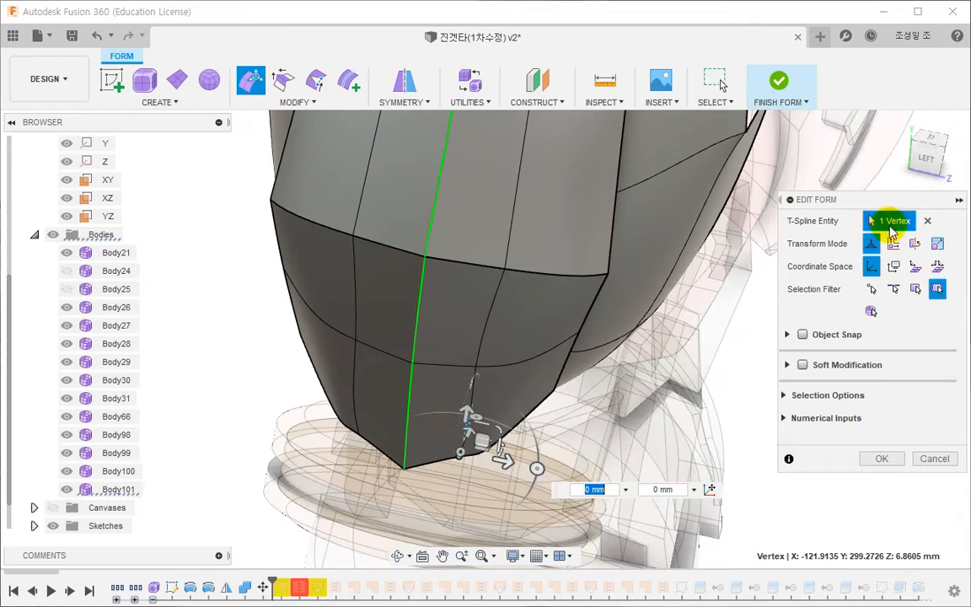
- Move the vertex beside the panel's lower tip by about 2.31 mm in Y and 3.71 mm in Z
{"action": "left_click", "coordinate": [926, 160]}
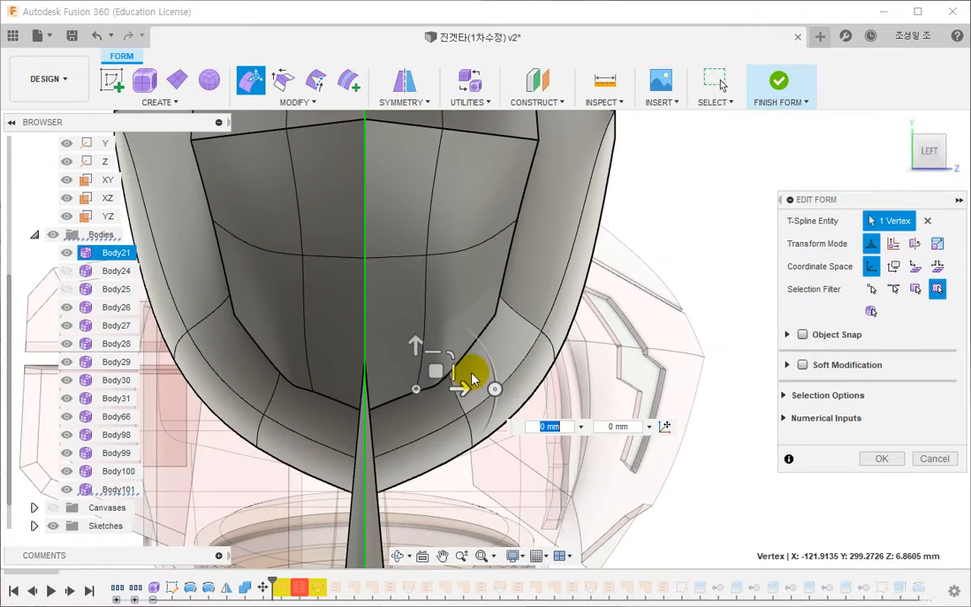
{"action": "left_click_drag", "start_coordinate": [456, 370], "coordinate": [473, 347]}
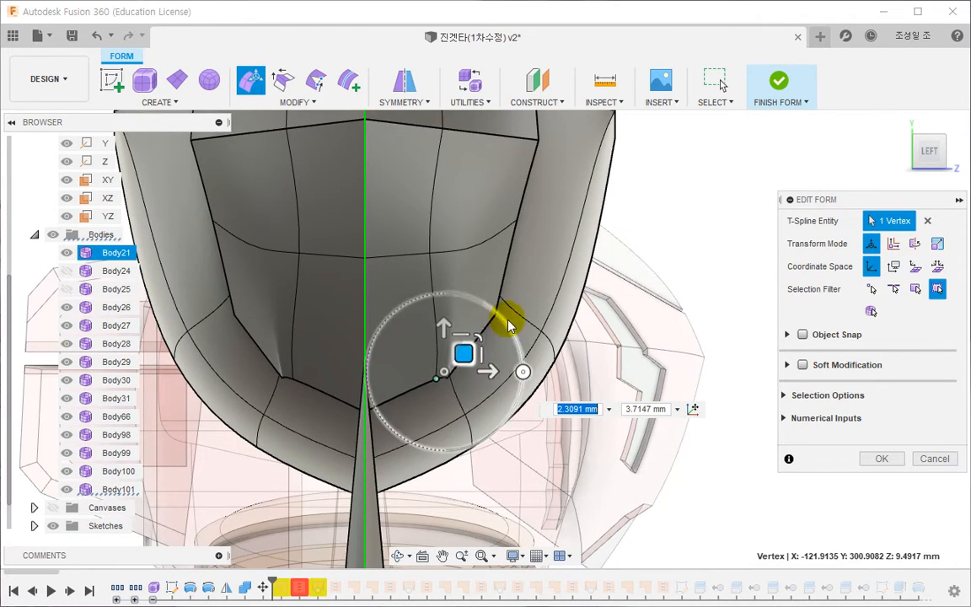
{"action": "left_click", "coordinate": [876, 458]}
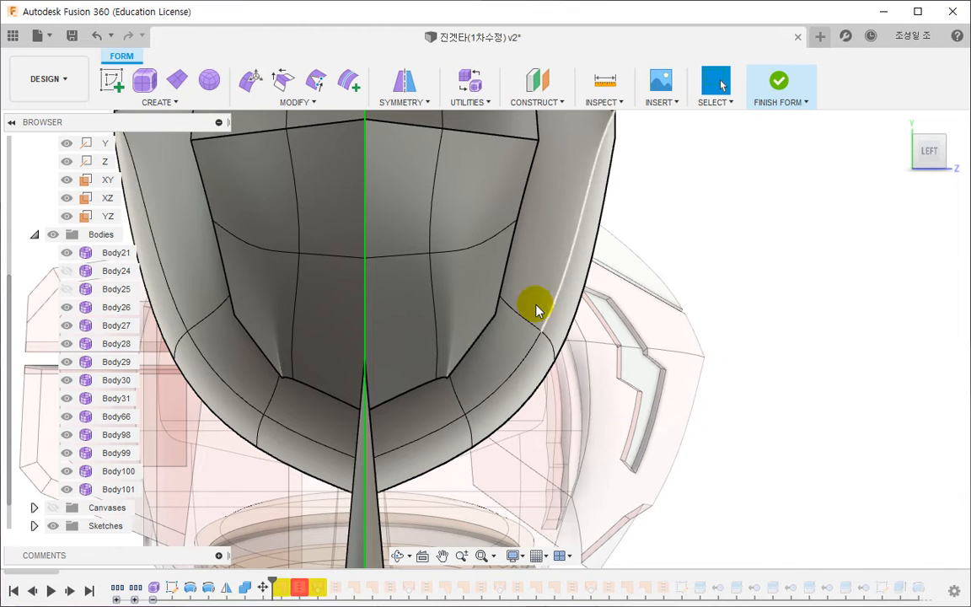
- Try to pull the vertex at the panel's lower side corner outward, and undo the moves
{"action": "middle_click_drag", "start_coordinate": [444, 369], "coordinate": [466, 411], "text": "shift"}
{"action": "left_click", "coordinate": [449, 382]}
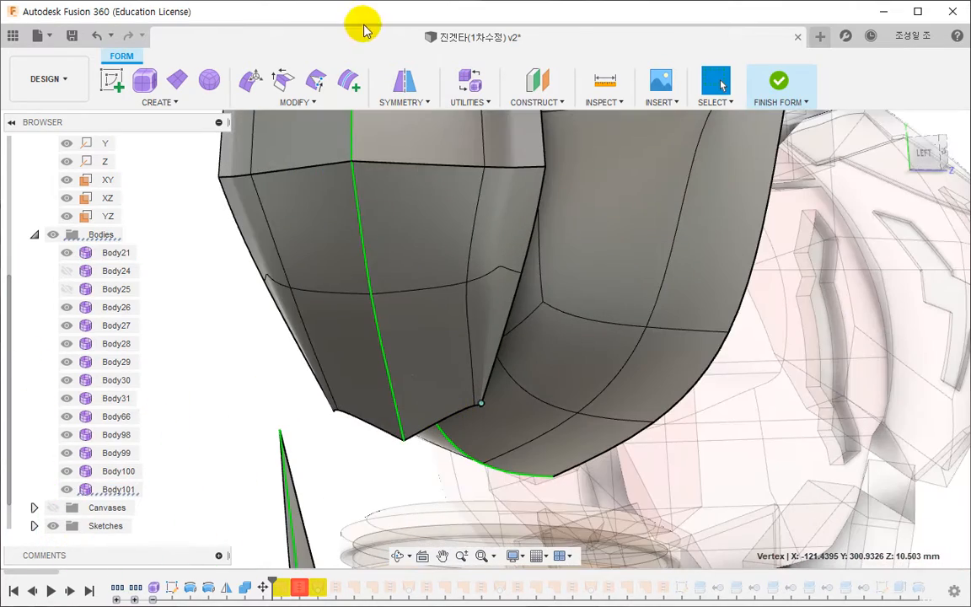
{"action": "left_click", "coordinate": [250, 88]}
{"action": "left_click", "coordinate": [924, 172]}
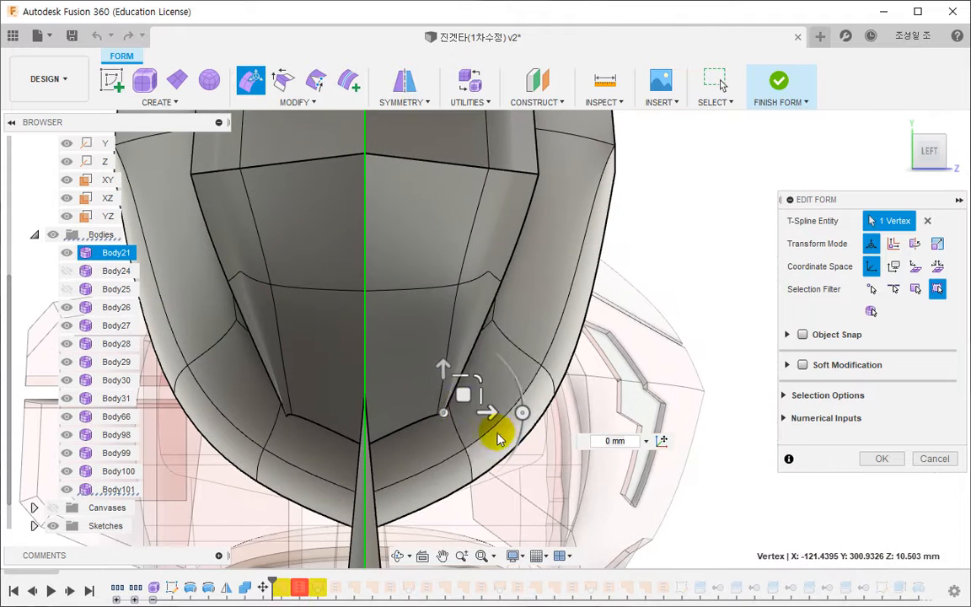
{"action": "left_click_drag", "start_coordinate": [530, 385], "coordinate": [600, 449]}
{"action": "key", "text": "ctrl+z"}
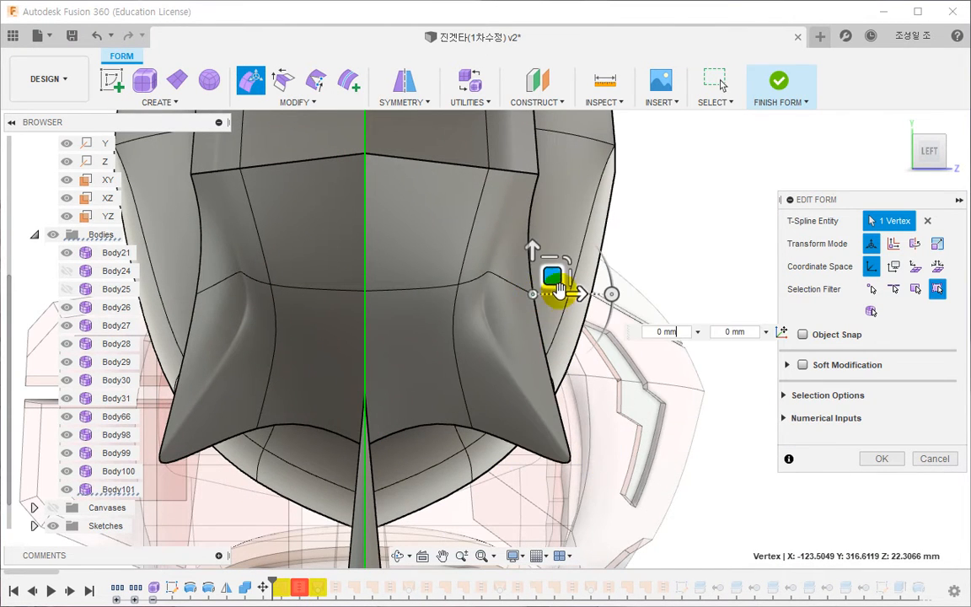
{"action": "left_click_drag", "start_coordinate": [558, 288], "coordinate": [681, 321]}
{"action": "middle_click_drag", "start_coordinate": [571, 284], "coordinate": [587, 464]}
{"action": "scroll", "coordinate": [587, 423], "scroll_direction": "down", "scroll_amount": 2}
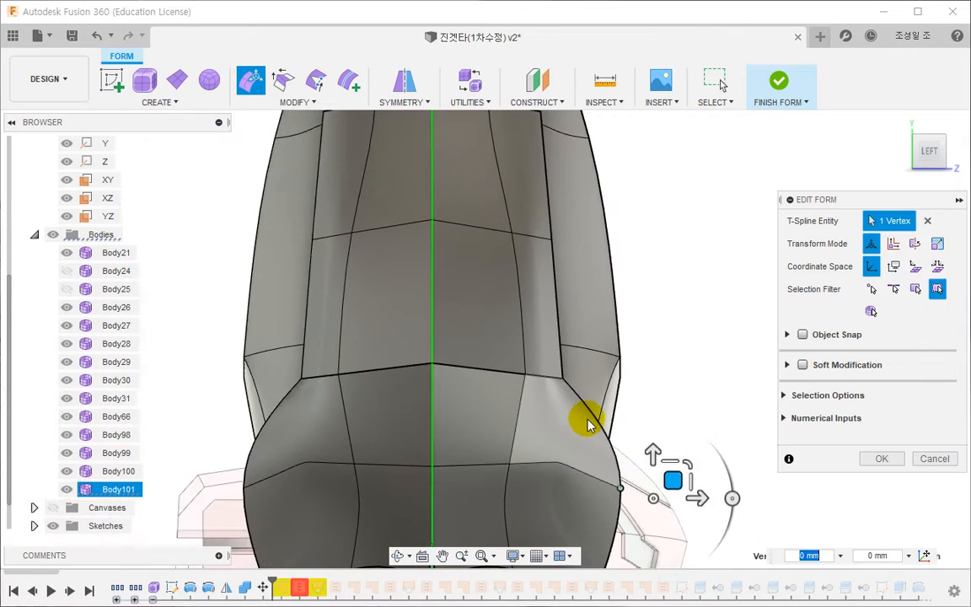
{"action": "key", "text": "ctrl+z"}
{"action": "key", "text": "ctrl+z"}
{"action": "middle_click_drag", "start_coordinate": [567, 428], "coordinate": [465, 377]}
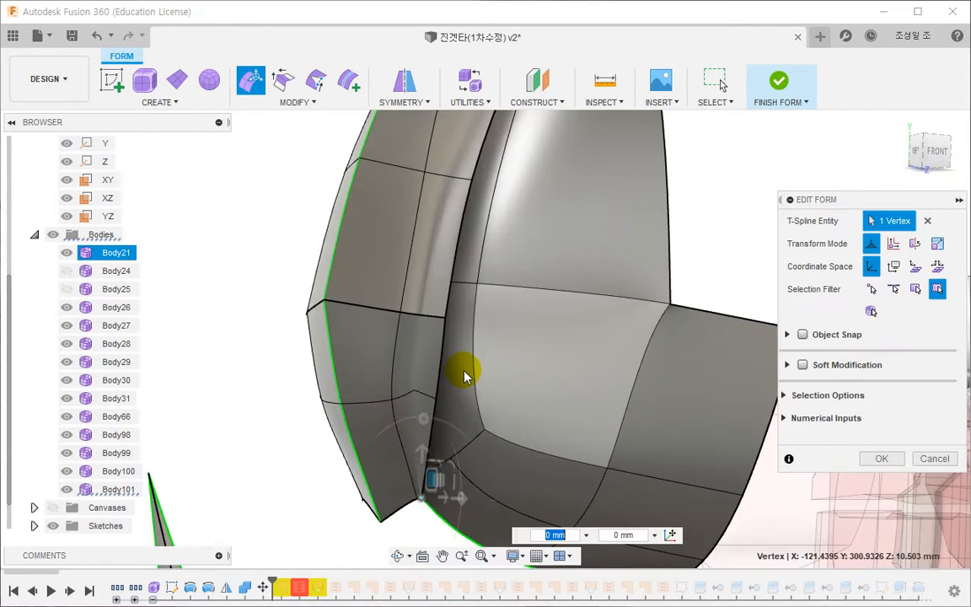
{"action": "left_click", "coordinate": [934, 457]}
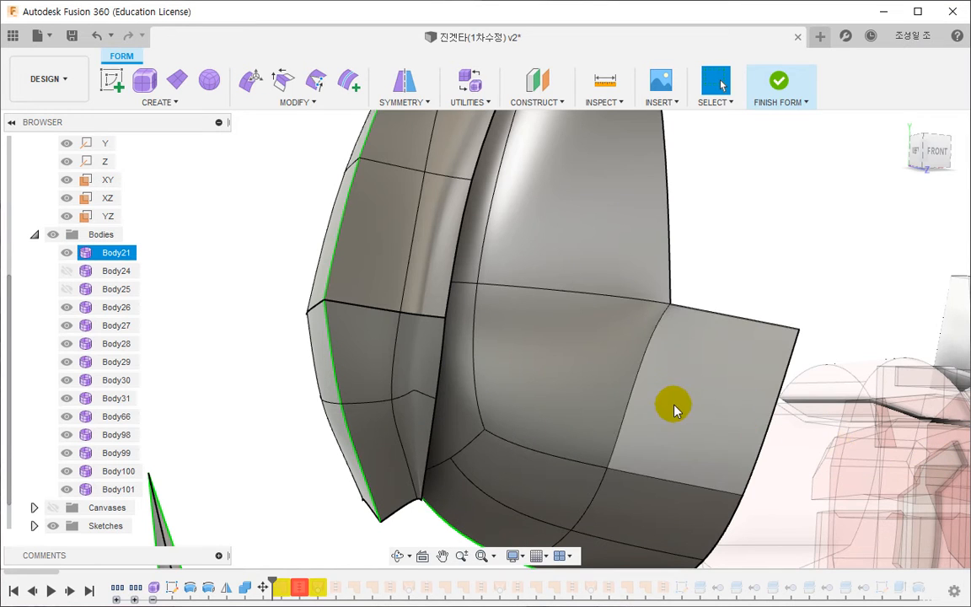
{"action": "middle_click_drag", "start_coordinate": [618, 401], "coordinate": [471, 436], "text": "shift"}
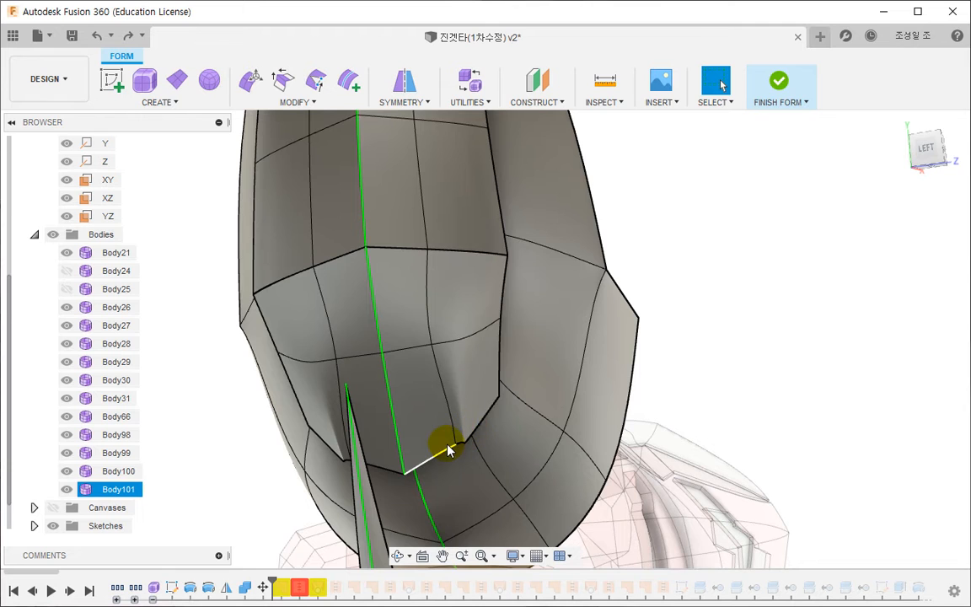
{"action": "right_click", "coordinate": [186, 210]}
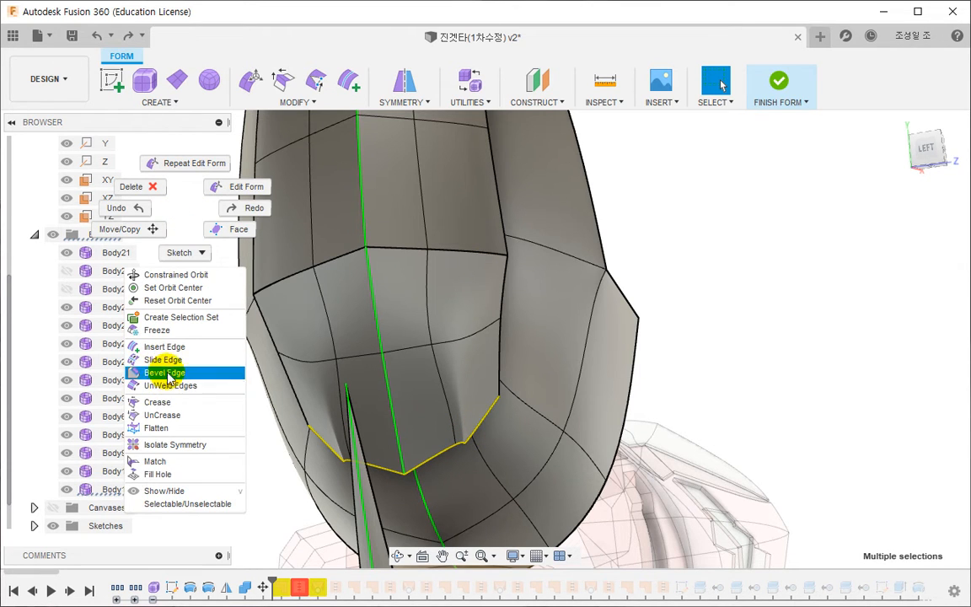
{"action": "left_click", "coordinate": [163, 415]}
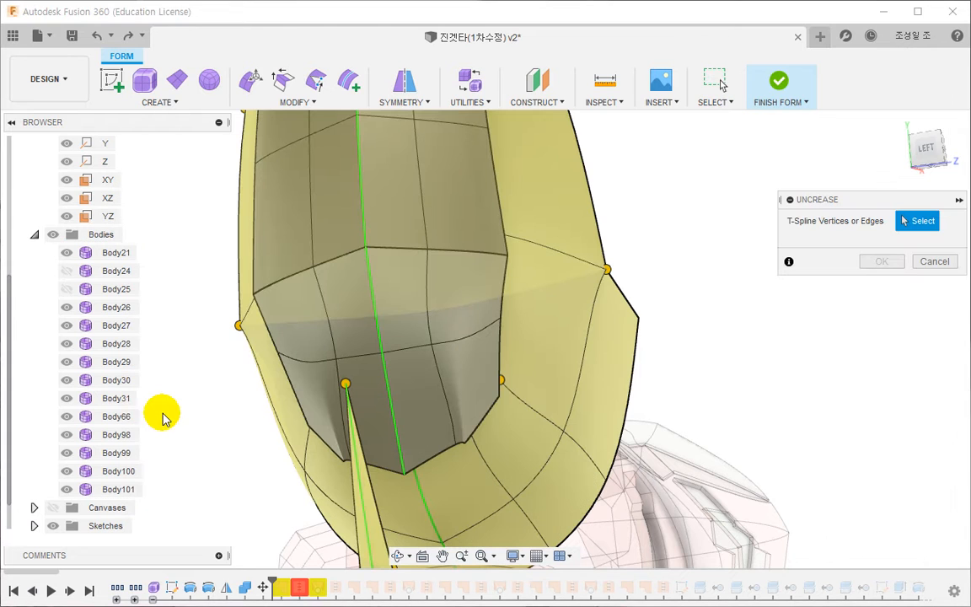
{"action": "key", "text": "Escape"}
- Flatten the panel's six lower boundary edges by scaling them to about 0.018 in Y, and widen them to about 2.21 in X
{"action": "middle_click_drag", "start_coordinate": [477, 352], "coordinate": [556, 405], "text": "shift"}
{"action": "left_click", "coordinate": [930, 155]}
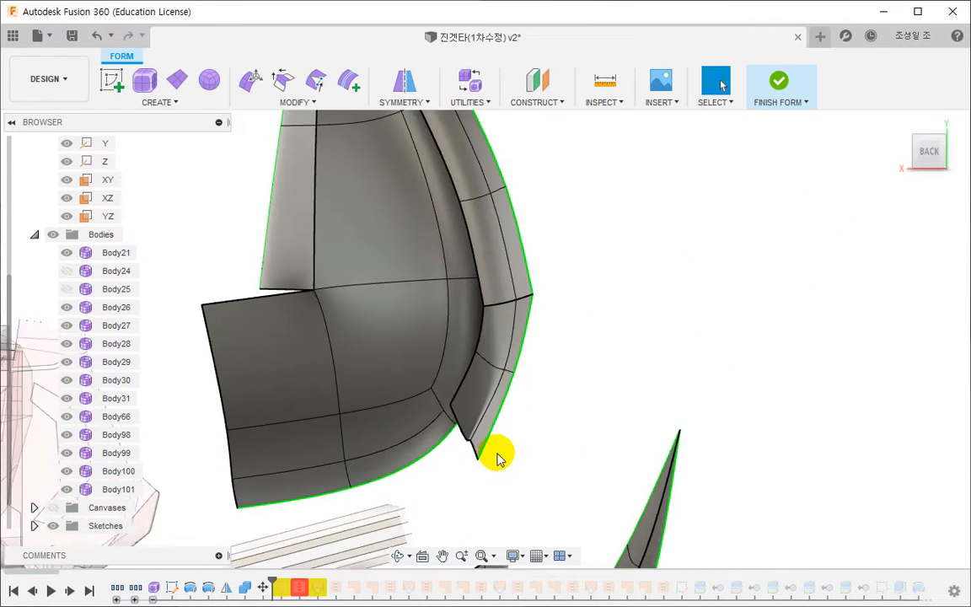
{"action": "scroll", "coordinate": [495, 456], "scroll_direction": "up", "scroll_amount": 3}
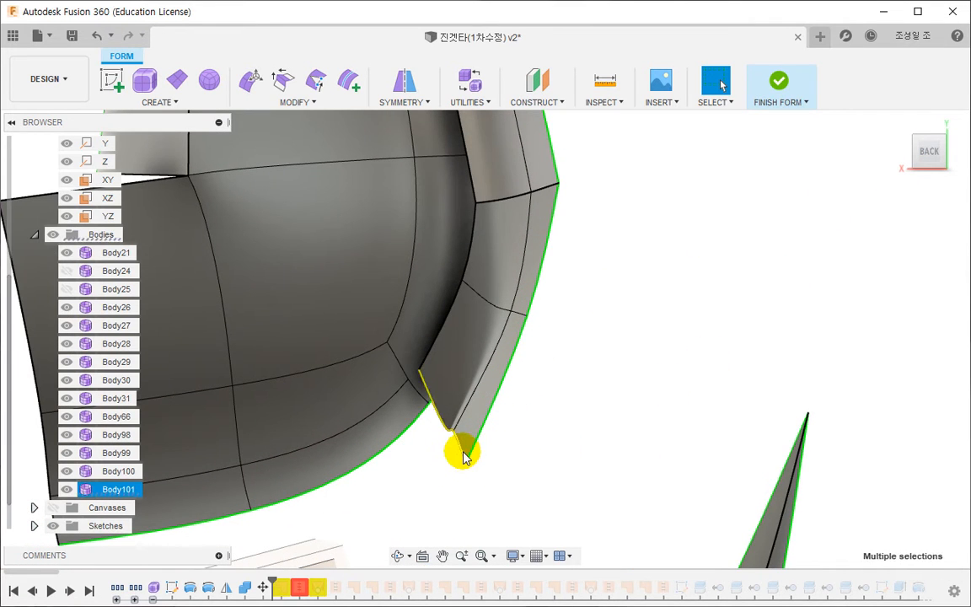
{"action": "left_click", "coordinate": [251, 81]}
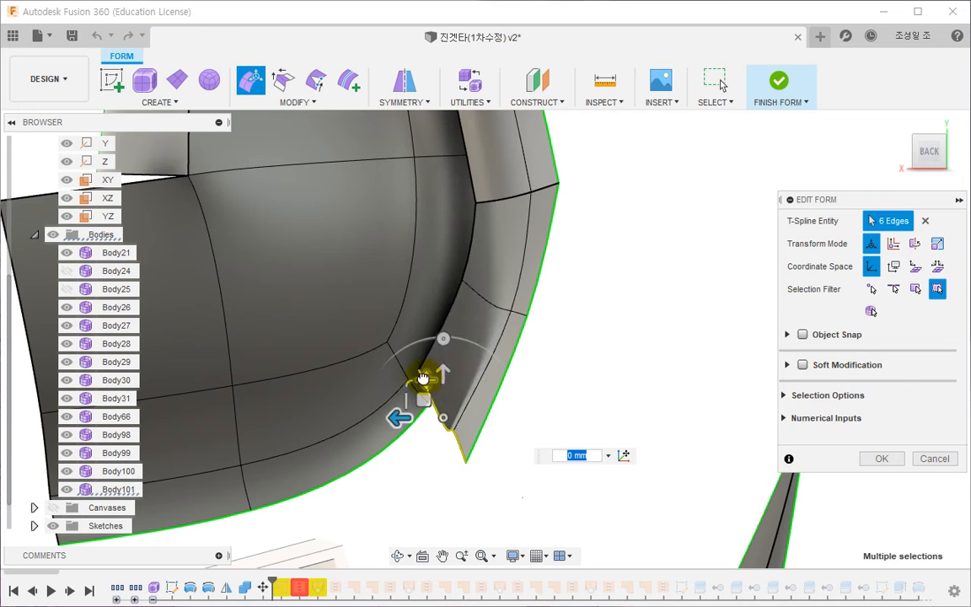
{"action": "left_click_drag", "start_coordinate": [426, 385], "coordinate": [438, 529]}
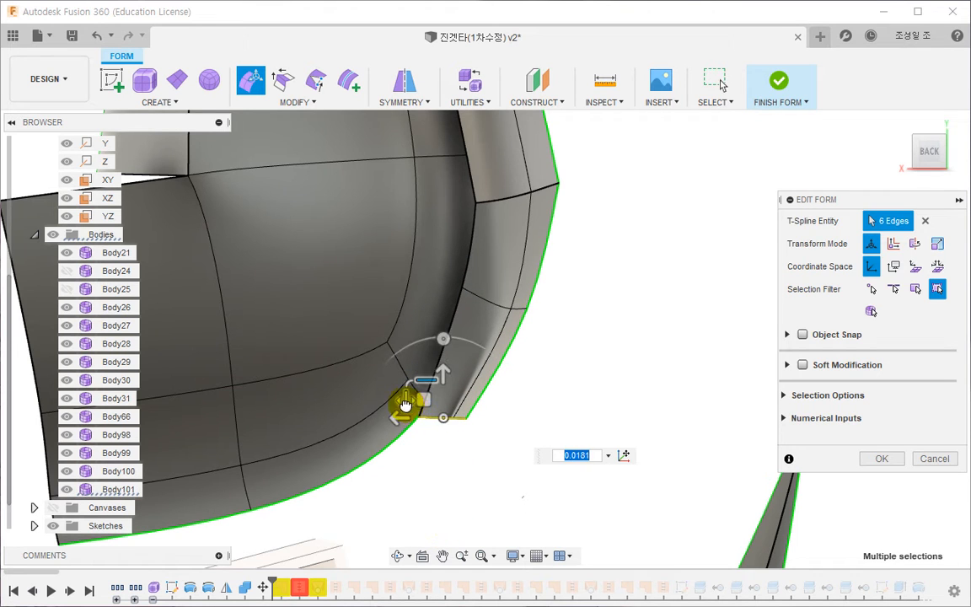
{"action": "left_click_drag", "start_coordinate": [405, 404], "coordinate": [356, 395]}
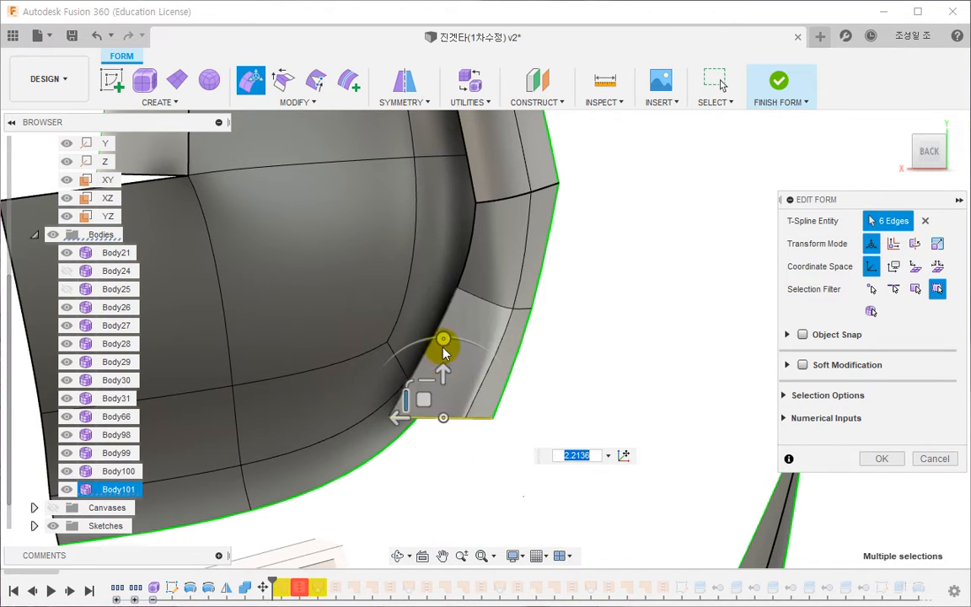
- Rotate the six lower boundary edges by about 19.8 degrees and move them about 0.95 mm in X and -2.00 mm in Y
{"action": "left_click_drag", "start_coordinate": [443, 340], "coordinate": [455, 338]}
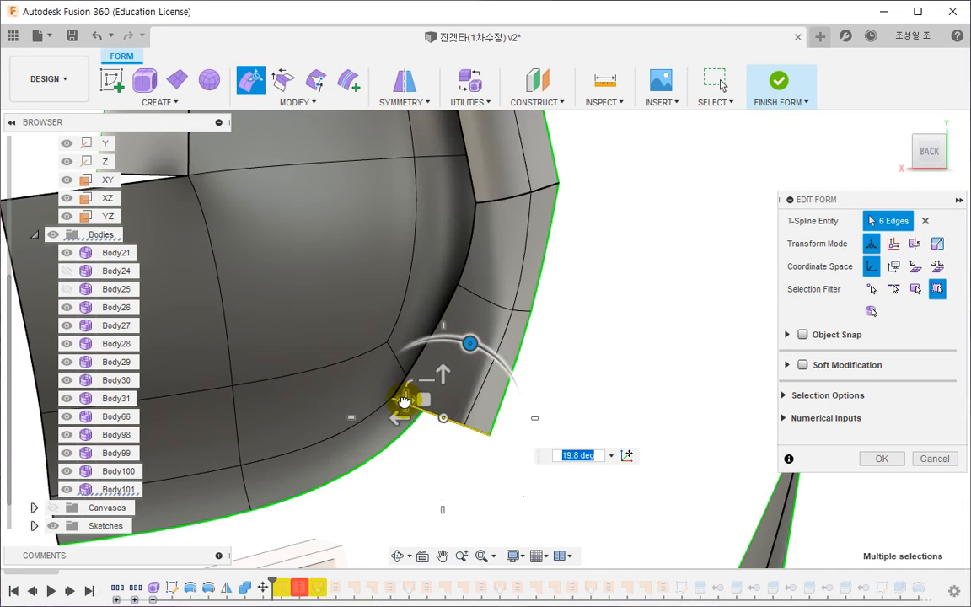
{"action": "left_click_drag", "start_coordinate": [420, 399], "coordinate": [411, 401]}
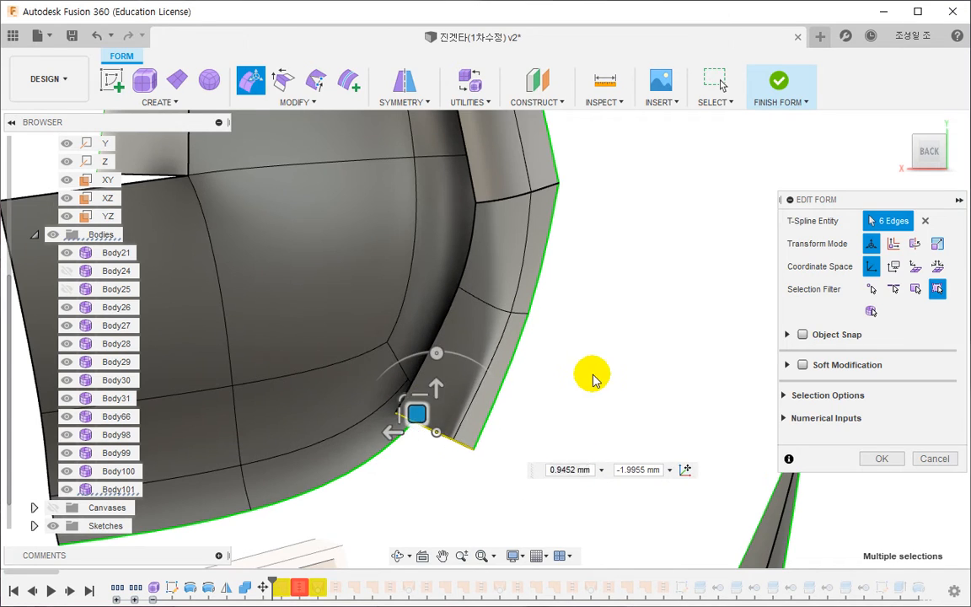
{"action": "middle_click_drag", "start_coordinate": [592, 375], "coordinate": [472, 494], "text": "shift"}
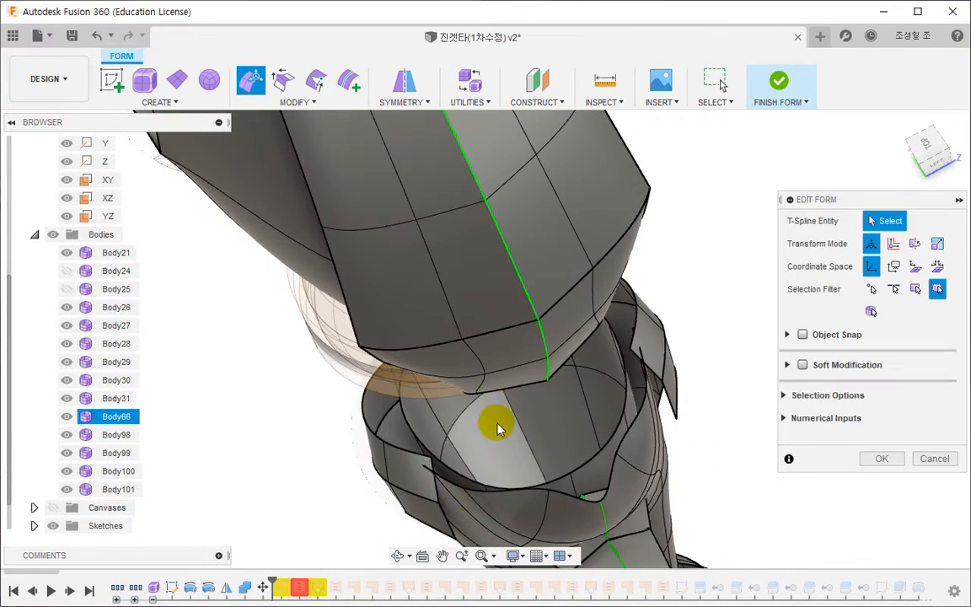
- Move the vertex beside the centre line on the panel's edge row below the crease slightly outward along Z
{"action": "left_click", "coordinate": [483, 378]}
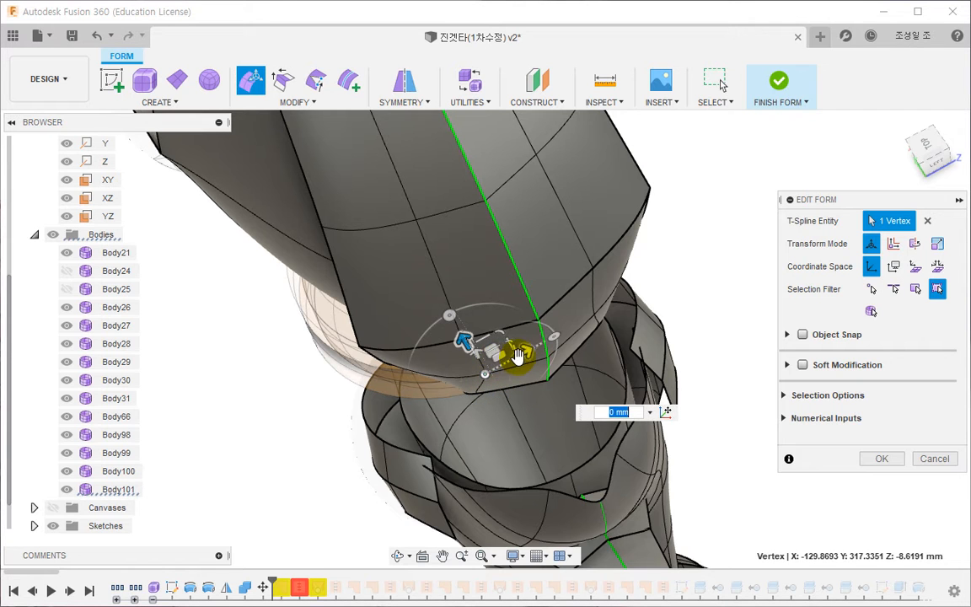
{"action": "mouse_move", "coordinate": [517, 356]}
{"action": "left_mouse_down"}
{"action": "mouse_move", "coordinate": [497, 367]}
{"action": "mouse_move", "coordinate": [506, 363]}
{"action": "left_mouse_up"}
{"action": "middle_click_drag", "start_coordinate": [474, 421], "coordinate": [462, 371], "text": "shift"}
{"action": "middle_click_drag", "start_coordinate": [485, 279], "coordinate": [457, 415]}
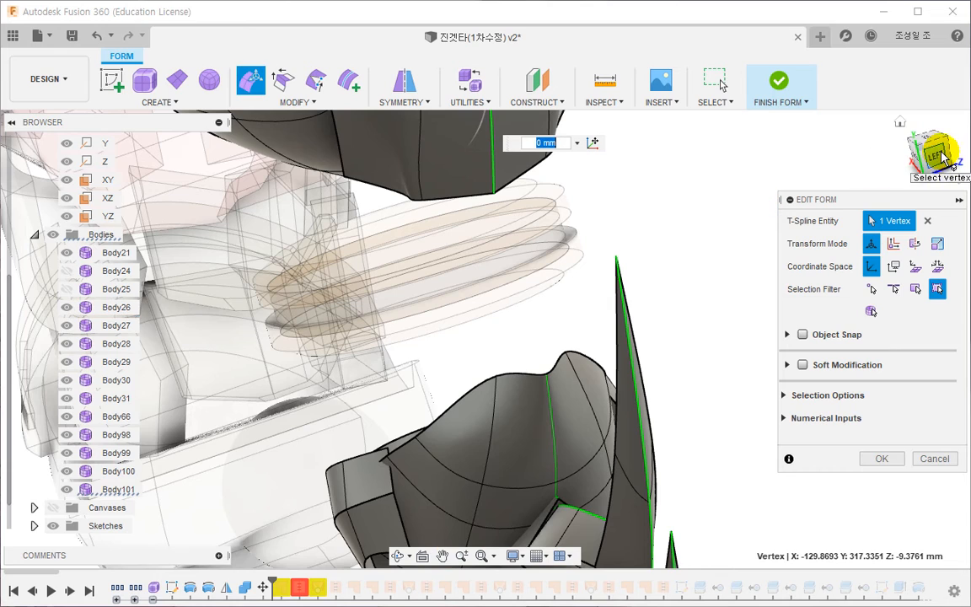
- Move the lower-edge vertex beside the panel's tip and the neighbouring corner vertex inward along Z toward the centre line
{"action": "left_click", "coordinate": [935, 156]}
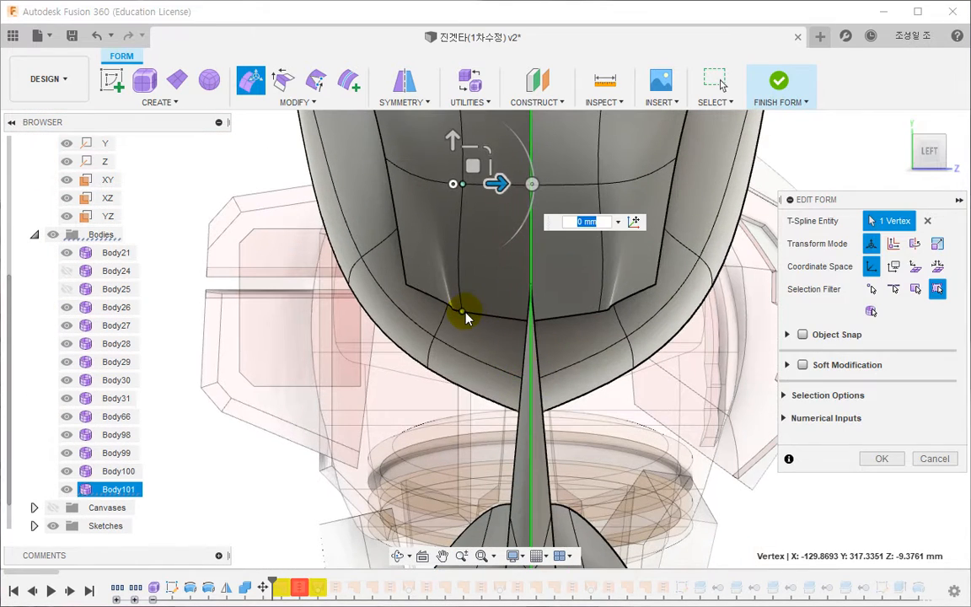
{"action": "left_click", "coordinate": [465, 312]}
{"action": "left_click_drag", "start_coordinate": [503, 309], "coordinate": [543, 311]}
{"action": "left_click", "coordinate": [407, 285]}
{"action": "left_click_drag", "start_coordinate": [443, 286], "coordinate": [458, 284]}
- Nudge the vertex beside the centre line on the row below the crease slightly downward in Y and inward in Z
{"action": "middle_click_drag", "start_coordinate": [429, 271], "coordinate": [411, 406]}
{"action": "scroll", "coordinate": [413, 405], "scroll_direction": "down", "scroll_amount": 1}
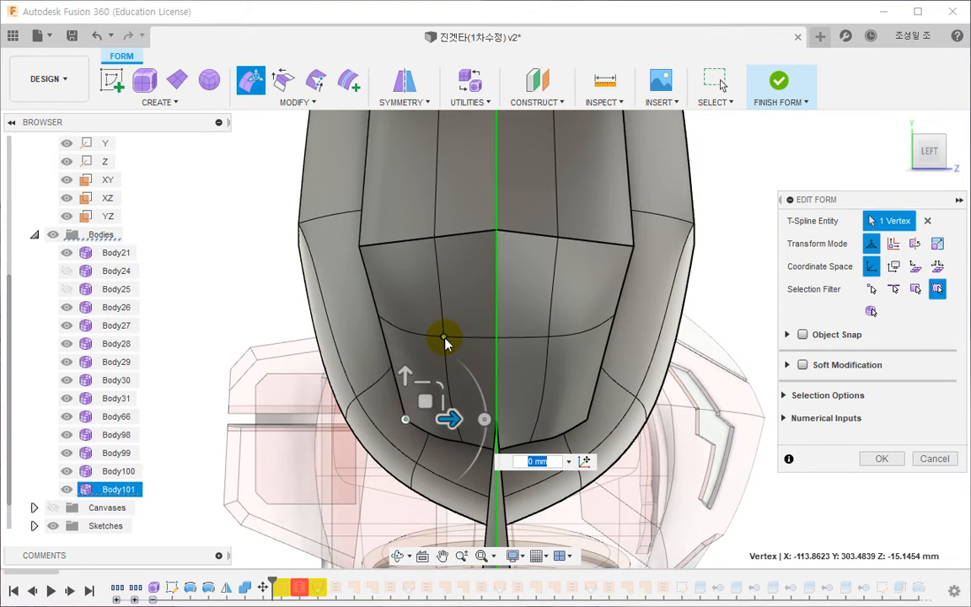
{"action": "mouse_move", "coordinate": [448, 332]}
{"action": "left_mouse_down"}
{"action": "mouse_move", "coordinate": [379, 320]}
{"action": "mouse_move", "coordinate": [396, 299]}
{"action": "mouse_move", "coordinate": [405, 328]}
{"action": "mouse_move", "coordinate": [452, 324]}
{"action": "left_mouse_up"}
{"action": "left_click", "coordinate": [445, 339]}
{"action": "left_click", "coordinate": [442, 338]}
- Reposition the corner vertex at the end of the panel's lower edge
{"action": "middle_click_drag", "start_coordinate": [427, 357], "coordinate": [467, 435], "text": "shift"}
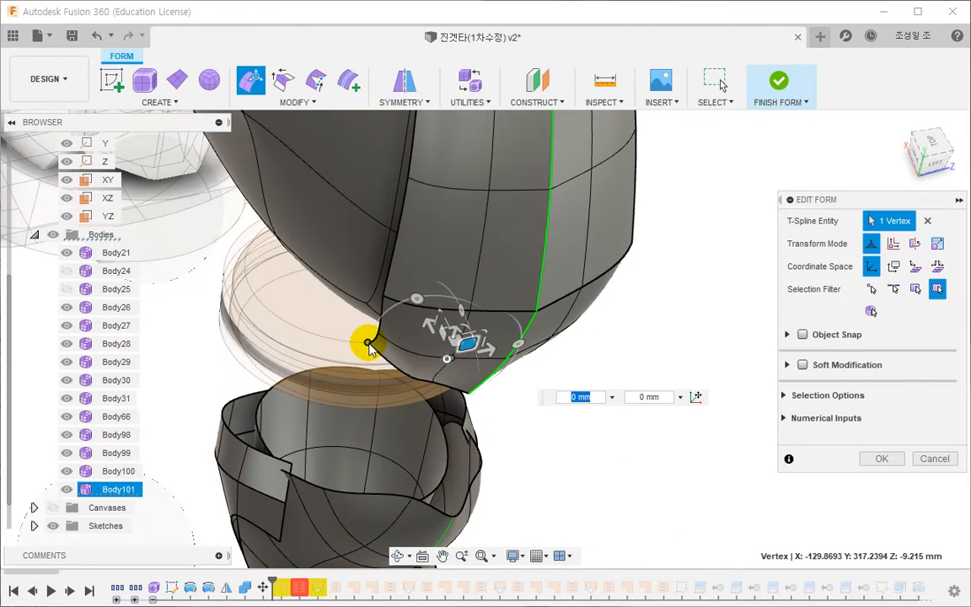
{"action": "left_click_drag", "start_coordinate": [368, 345], "coordinate": [347, 335]}
{"action": "middle_click_drag", "start_coordinate": [336, 392], "coordinate": [428, 396], "text": "shift"}
{"action": "middle_click_drag", "start_coordinate": [386, 396], "coordinate": [389, 350], "text": "shift"}
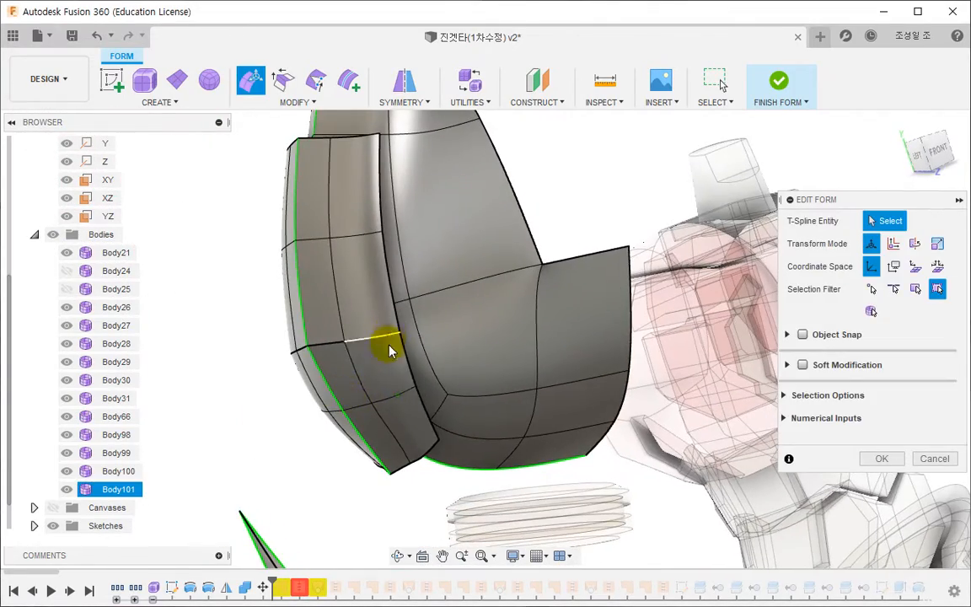
- Shift the lower-edge vertex beside the panel's tip slightly in negative X and positive Z, and accept the form edits
{"action": "left_click", "coordinate": [439, 443]}
{"action": "middle_click_drag", "start_coordinate": [440, 446], "coordinate": [457, 506], "text": "shift"}
{"action": "scroll", "coordinate": [452, 466], "scroll_direction": "up", "scroll_amount": 5}
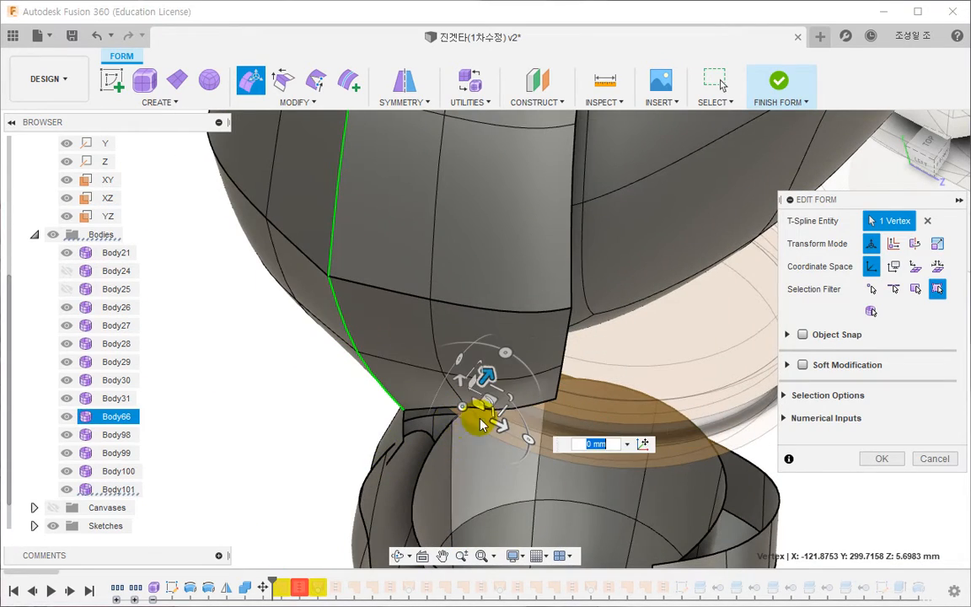
{"action": "left_click_drag", "start_coordinate": [484, 381], "coordinate": [476, 389]}
{"action": "left_click", "coordinate": [457, 448]}
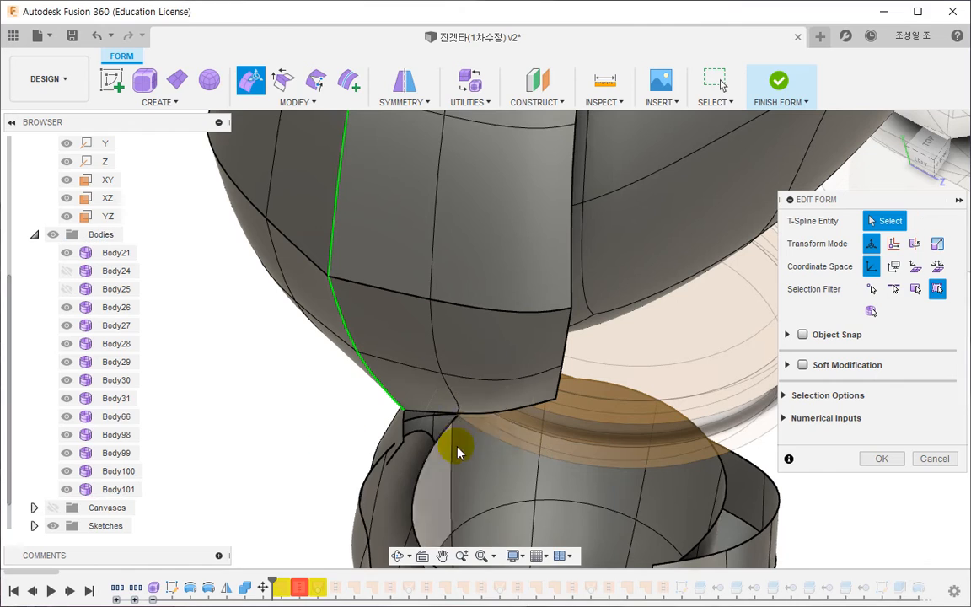
{"action": "left_click", "coordinate": [458, 413]}
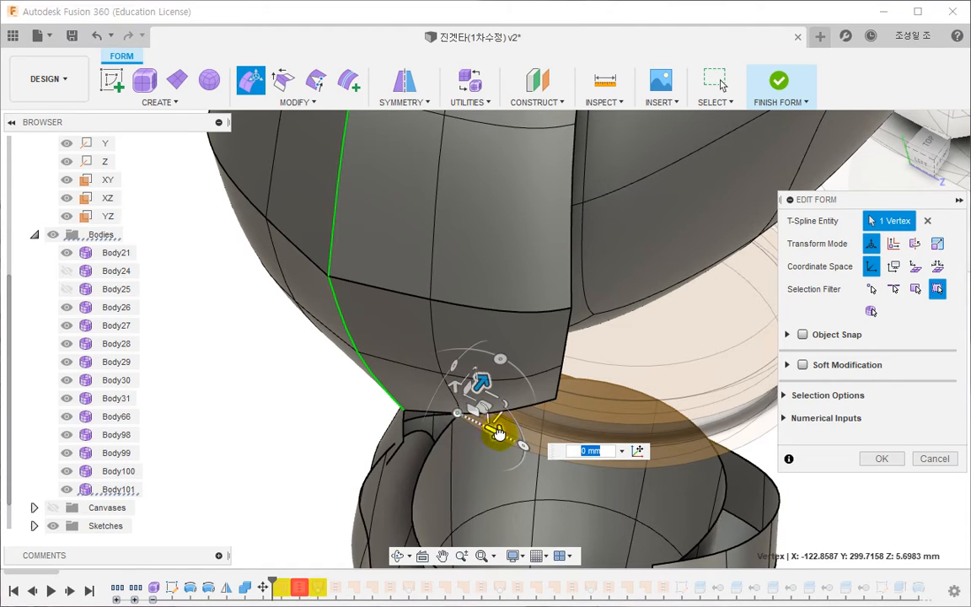
{"action": "left_click_drag", "start_coordinate": [498, 432], "coordinate": [508, 436]}
{"action": "left_click", "coordinate": [287, 438]}
{"action": "scroll", "coordinate": [288, 436], "scroll_direction": "down", "scroll_amount": 5}
{"action": "middle_click_drag", "start_coordinate": [314, 419], "coordinate": [299, 390], "text": "shift"}
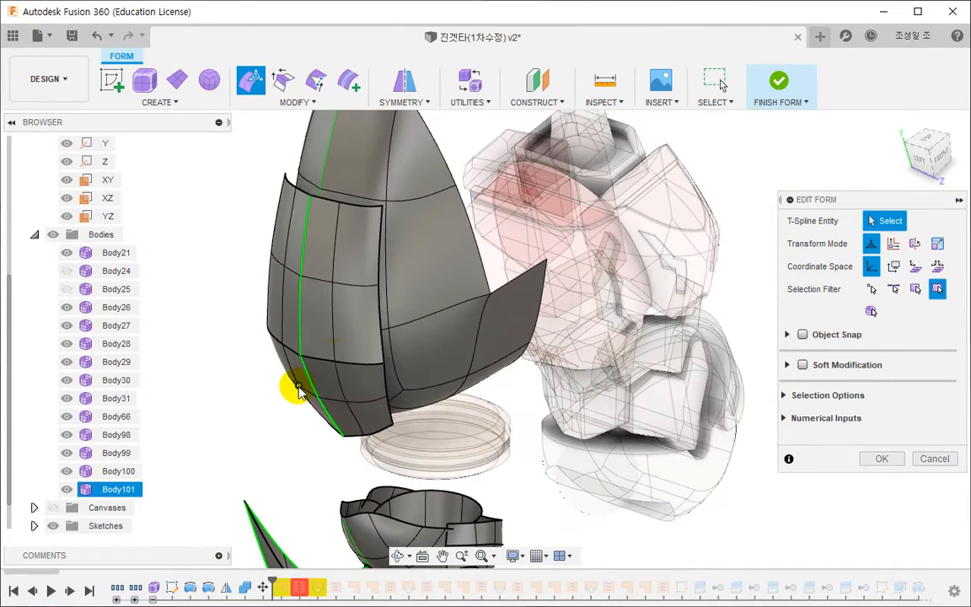
{"action": "middle_click_drag", "start_coordinate": [335, 359], "coordinate": [290, 373]}
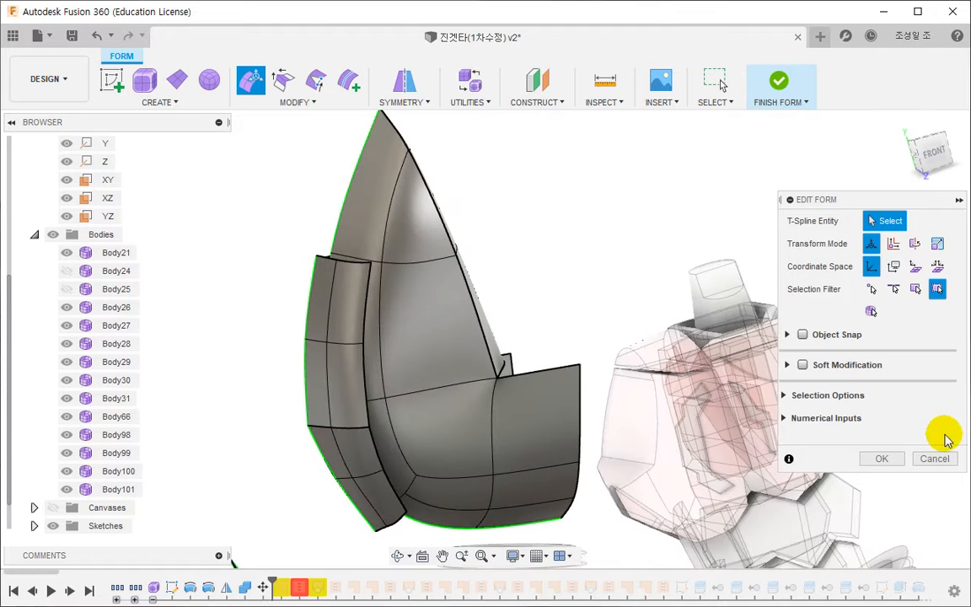
{"action": "left_click", "coordinate": [883, 458]}
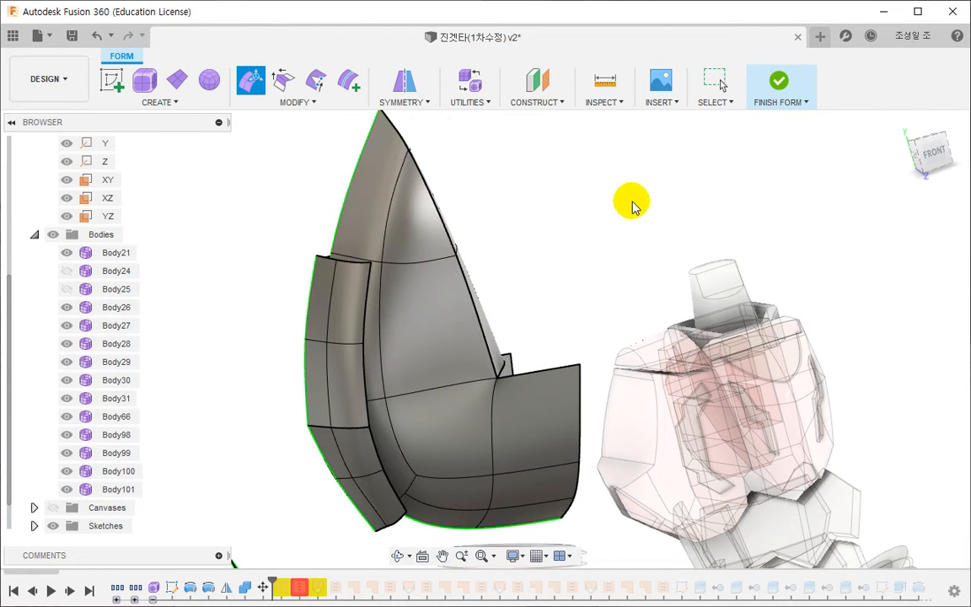
- Finish the form and roll the timeline's history marker forward past the patch and stitch features to just before the next sketch
{"action": "left_click", "coordinate": [779, 85]}
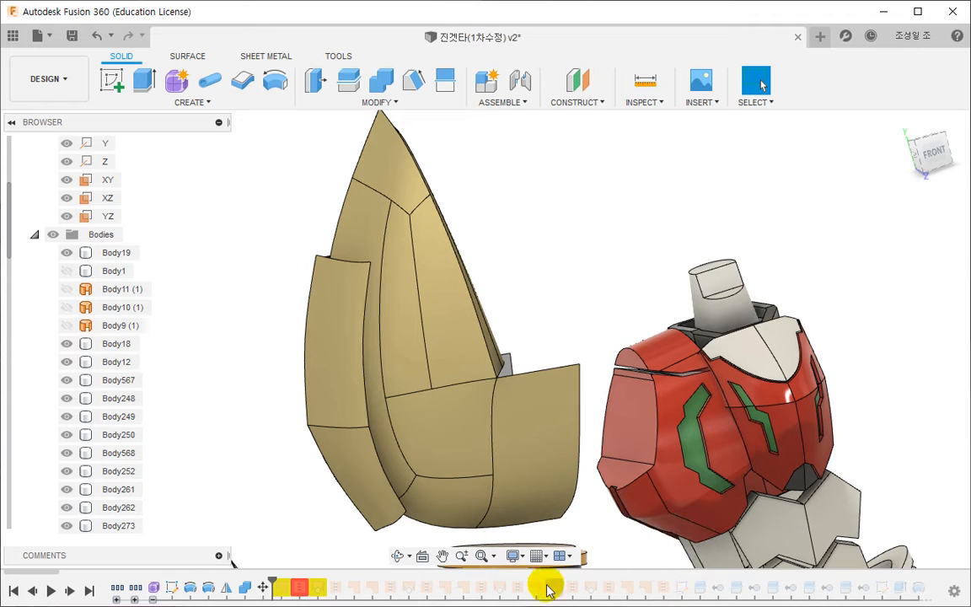
{"action": "left_click_drag", "start_coordinate": [275, 578], "coordinate": [662, 574]}
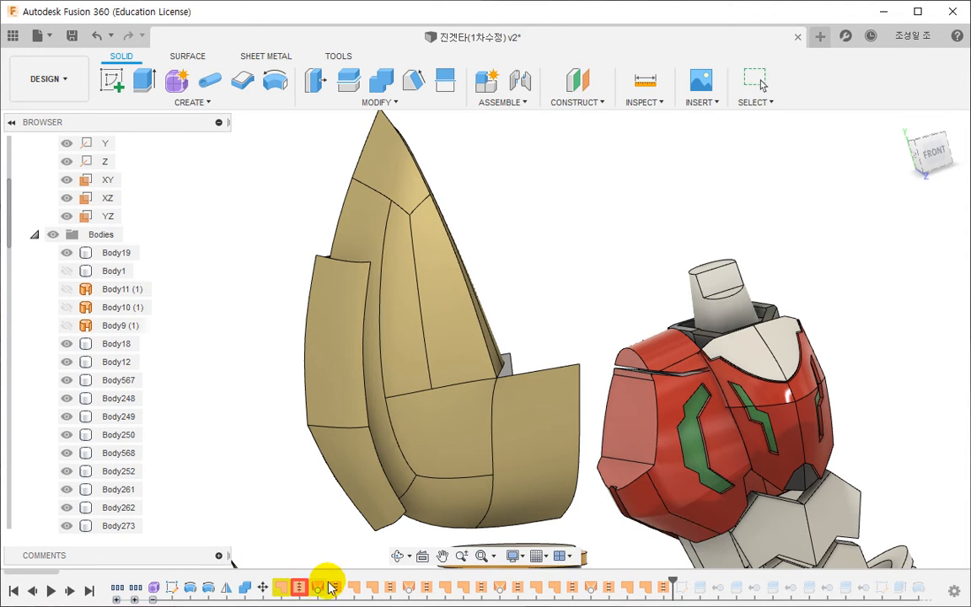
{"action": "middle_click_drag", "start_coordinate": [284, 500], "coordinate": [277, 479]}
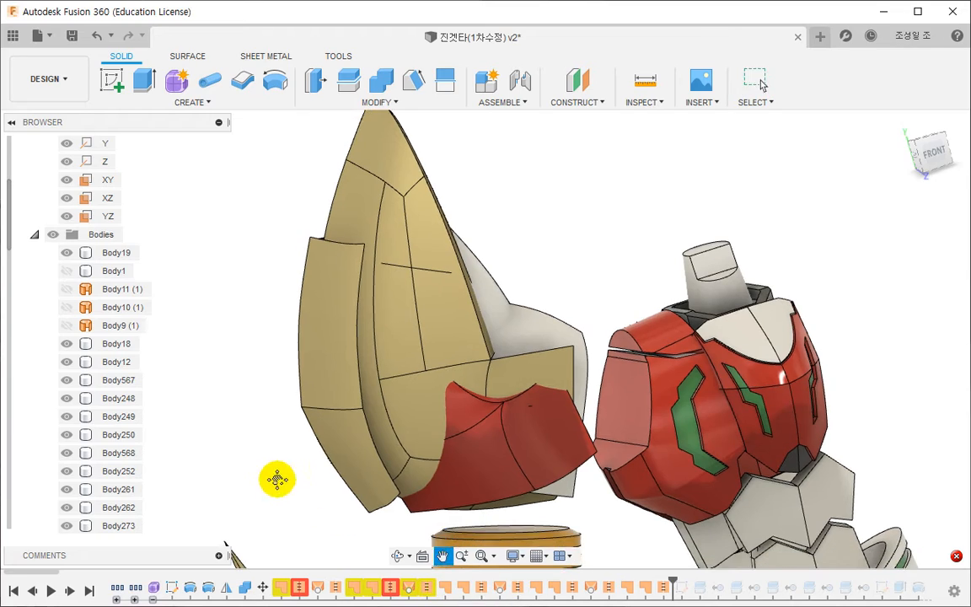
- Roll the timeline's history marker back to just after the first loft, which follows SurfacePatch1 and the first failed stitch
{"action": "middle_click_drag", "start_coordinate": [453, 459], "coordinate": [472, 404], "text": "shift"}
{"action": "left_click", "coordinate": [517, 350]}
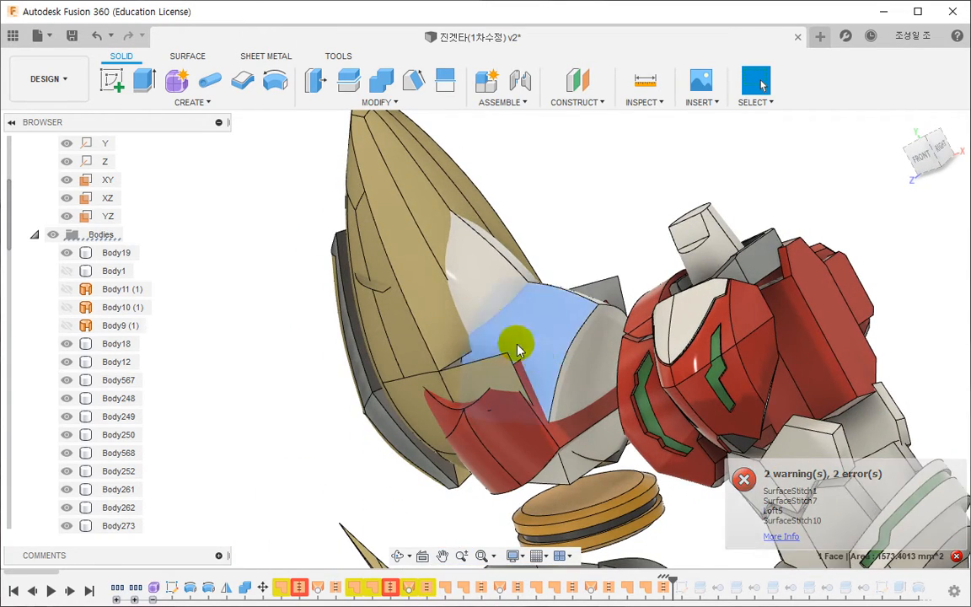
{"action": "left_click", "coordinate": [280, 587]}
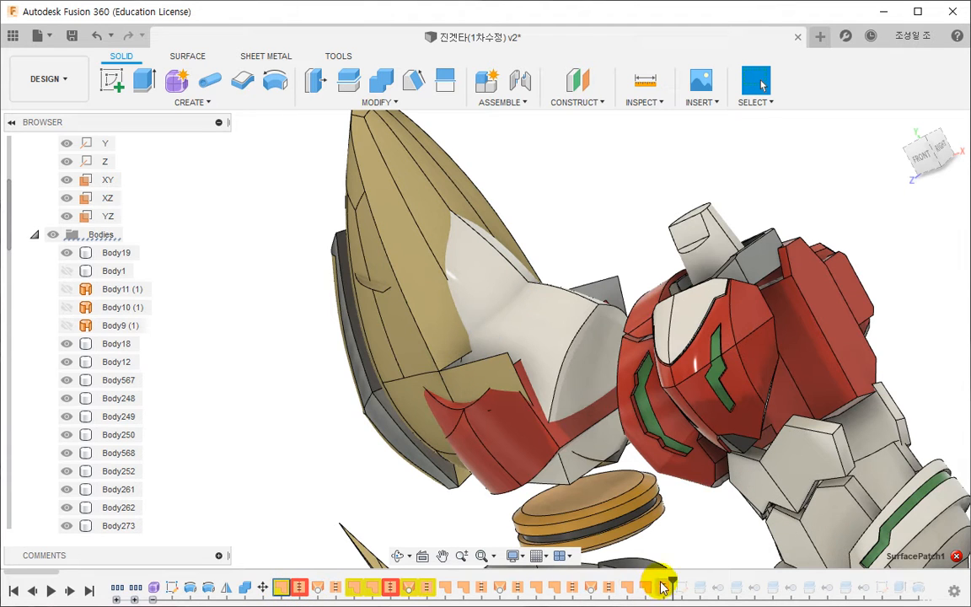
{"action": "left_click_drag", "start_coordinate": [315, 571], "coordinate": [322, 579]}
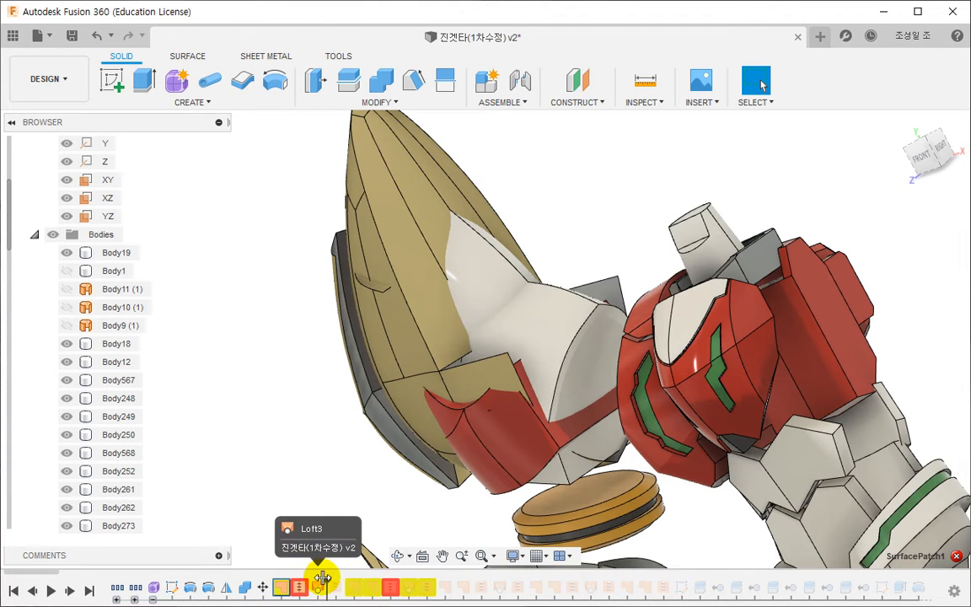
- Review the boundary selection of SurfacePatch1, and delete that patch together with the failed stitch right after it
{"action": "double_click", "coordinate": [279, 590]}
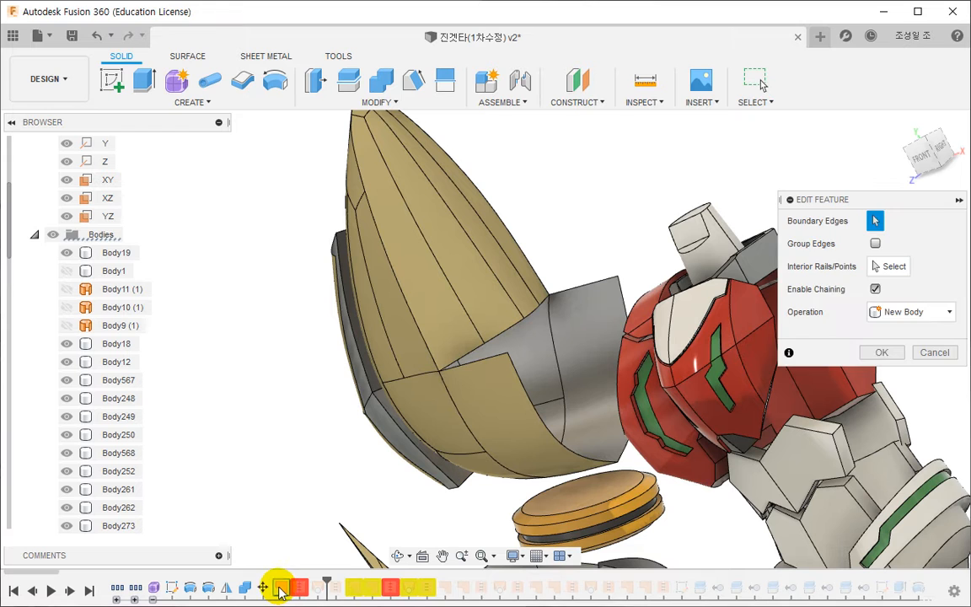
{"action": "middle_click_drag", "start_coordinate": [302, 505], "coordinate": [327, 427]}
{"action": "key", "text": "Escape"}
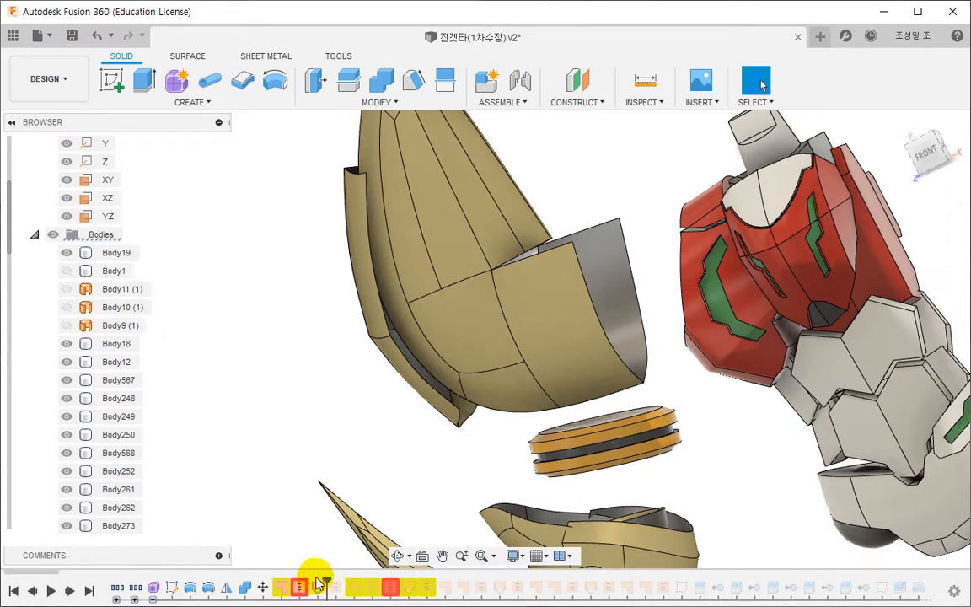
{"action": "double_click", "coordinate": [305, 590]}
{"action": "key", "text": "Escape"}
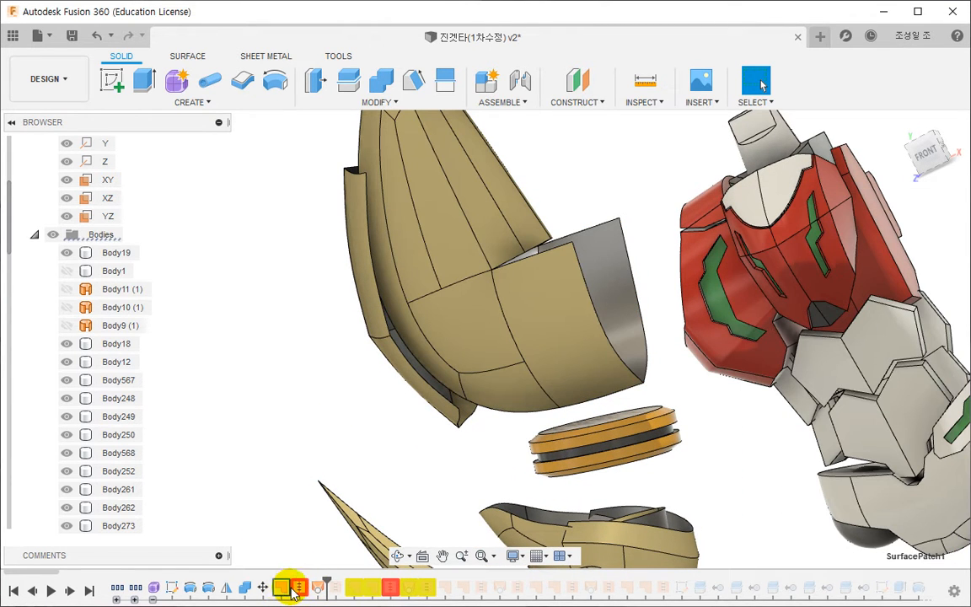
{"action": "right_click", "coordinate": [296, 589]}
{"action": "left_click", "coordinate": [335, 505]}
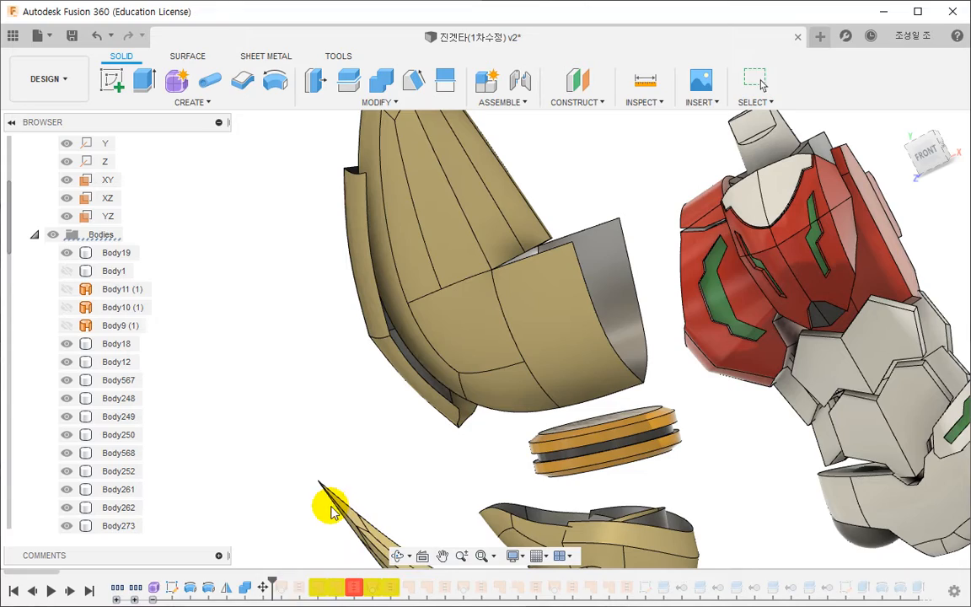
- Review the old loft's two profiles, and delete the loft together with SurfaceStitch6, including their downstream references
{"action": "double_click", "coordinate": [284, 590]}
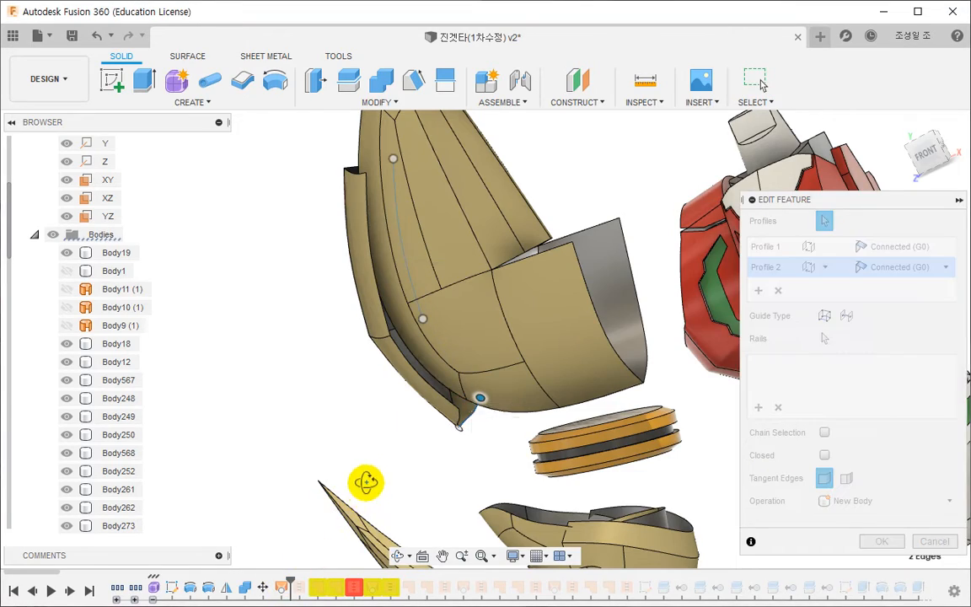
{"action": "mouse_move", "coordinate": [368, 477]}
{"action": "middle_mouse_down", "text": "shift"}
{"action": "mouse_move", "coordinate": [340, 429]}
{"action": "mouse_move", "coordinate": [336, 440]}
{"action": "mouse_move", "coordinate": [427, 481]}
{"action": "mouse_move", "coordinate": [496, 547]}
{"action": "mouse_move", "coordinate": [510, 579]}
{"action": "mouse_move", "coordinate": [477, 502]}
{"action": "middle_mouse_up", "text": "shift"}
{"action": "key", "text": "Escape"}
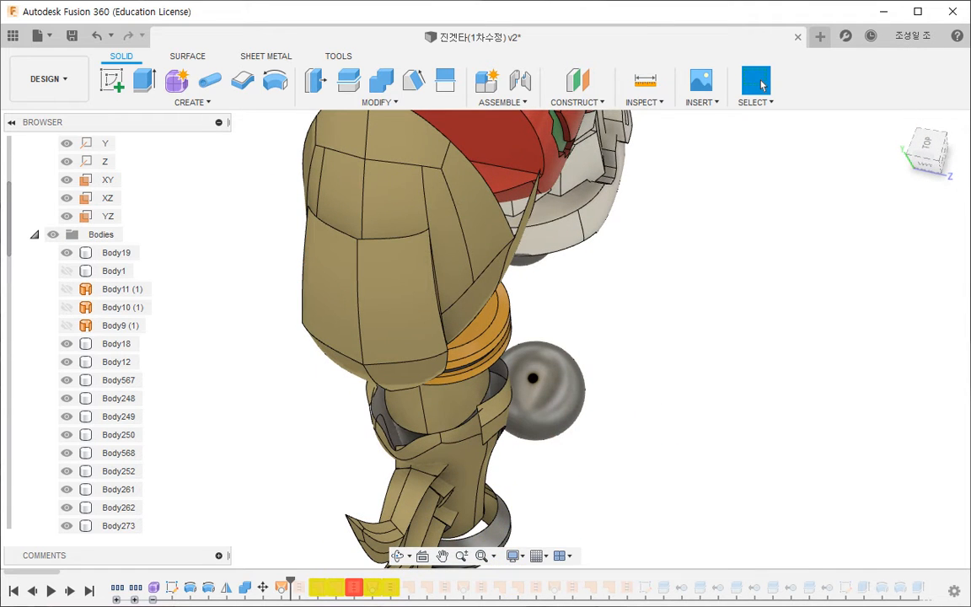
{"action": "left_click_drag", "start_coordinate": [299, 578], "coordinate": [308, 580]}
{"action": "left_click", "coordinate": [298, 588]}
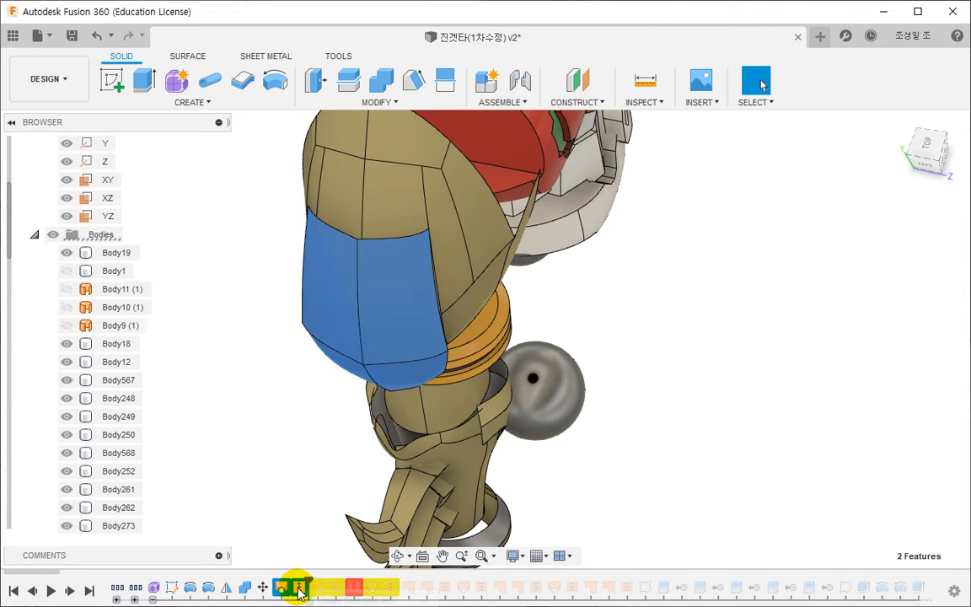
{"action": "key", "text": "Delete"}
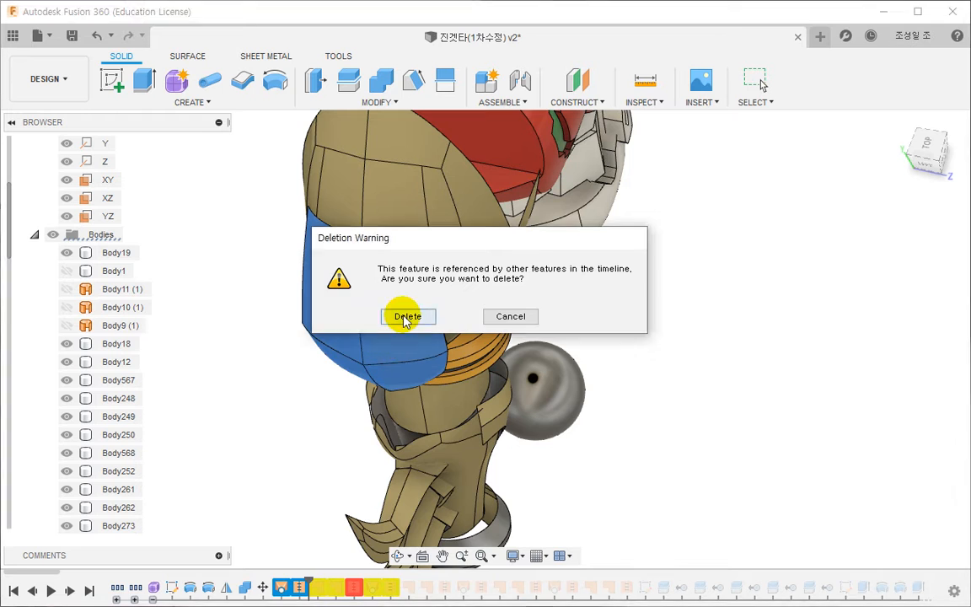
{"action": "left_click", "coordinate": [406, 317]}
- Roll the history marker forward past the next five features and delete them: two patches, the failed stitch, a loft and a stitch
{"action": "left_click_drag", "start_coordinate": [270, 581], "coordinate": [360, 580]}
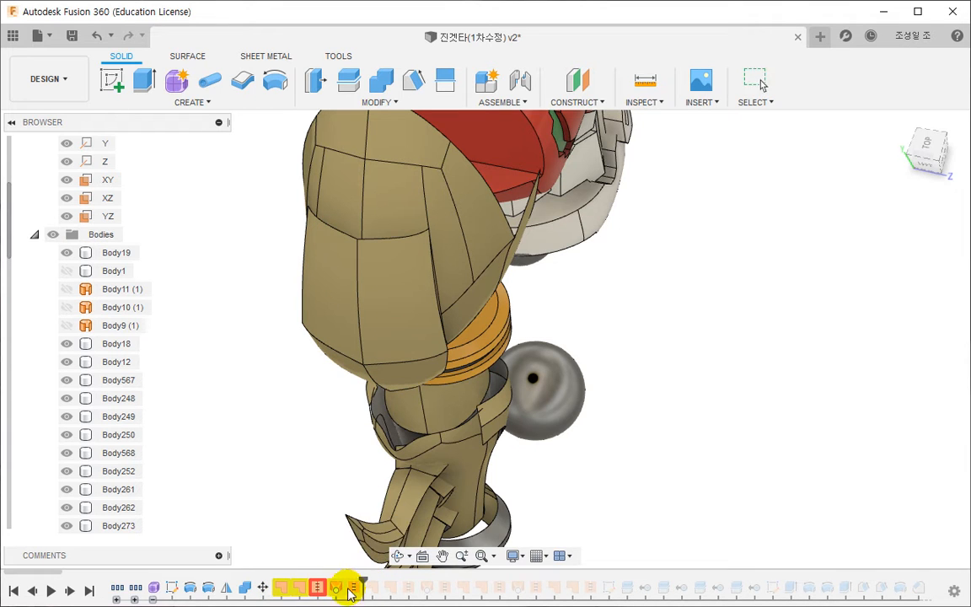
{"action": "left_click", "coordinate": [282, 587]}
{"action": "left_click", "coordinate": [354, 587], "text": "shift"}
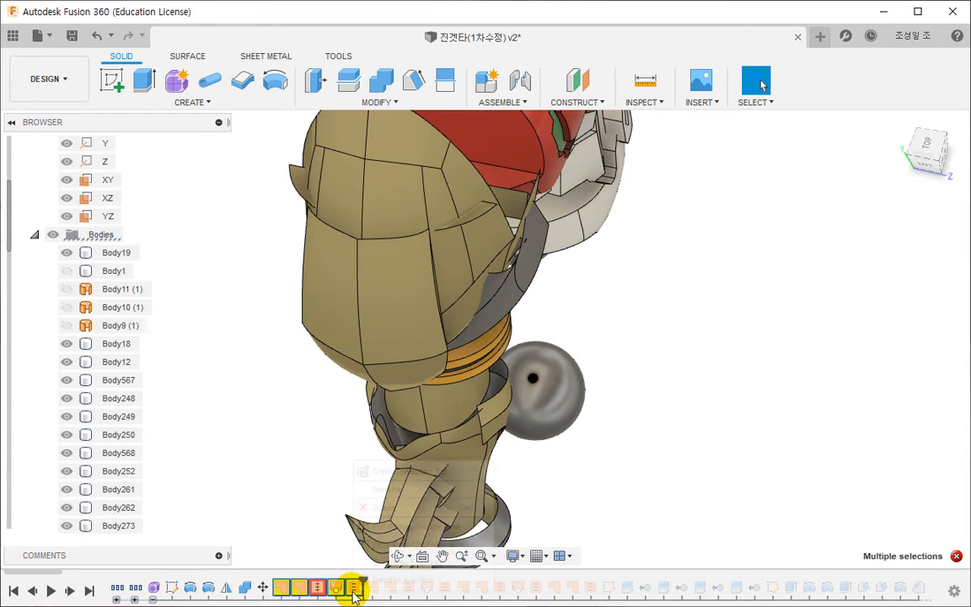
{"action": "right_click", "coordinate": [354, 588]}
{"action": "left_click", "coordinate": [388, 504]}
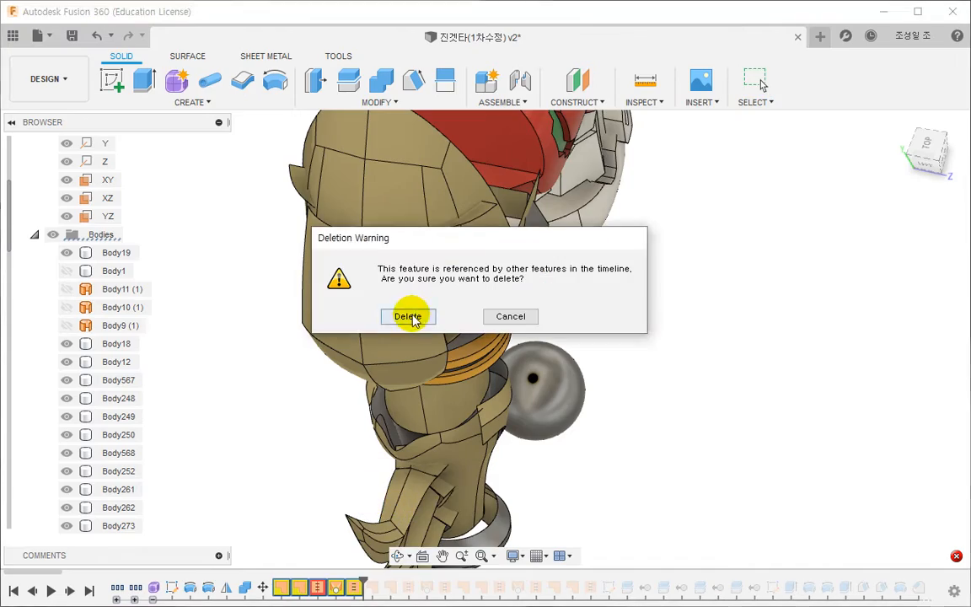
{"action": "left_click", "coordinate": [407, 316]}
- Examine the open edges around the notch below the armour shell's pointed section
{"action": "middle_click_drag", "start_coordinate": [314, 429], "coordinate": [213, 404], "text": "shift"}
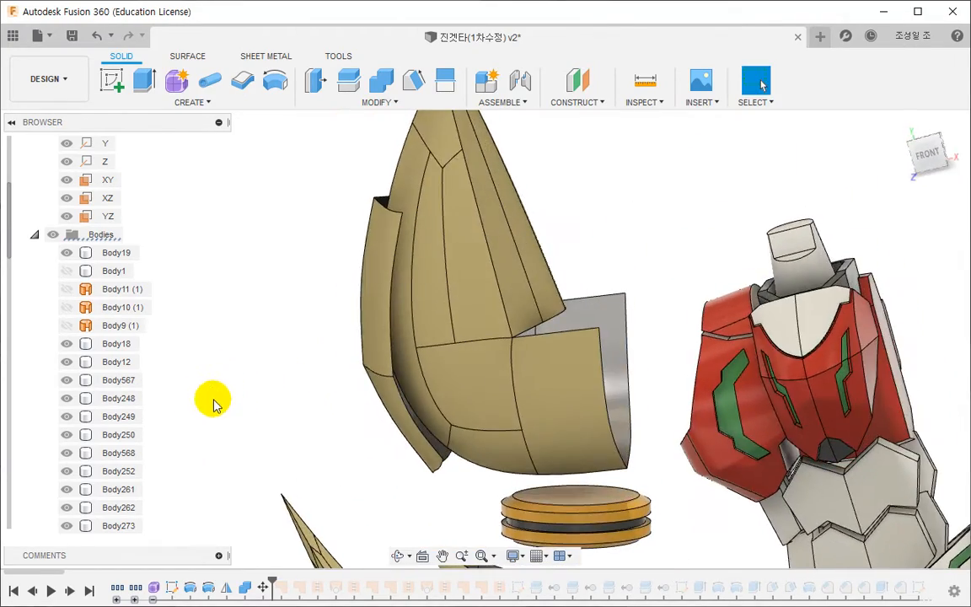
{"action": "middle_click_drag", "start_coordinate": [352, 396], "coordinate": [253, 410]}
{"action": "left_click", "coordinate": [468, 350]}
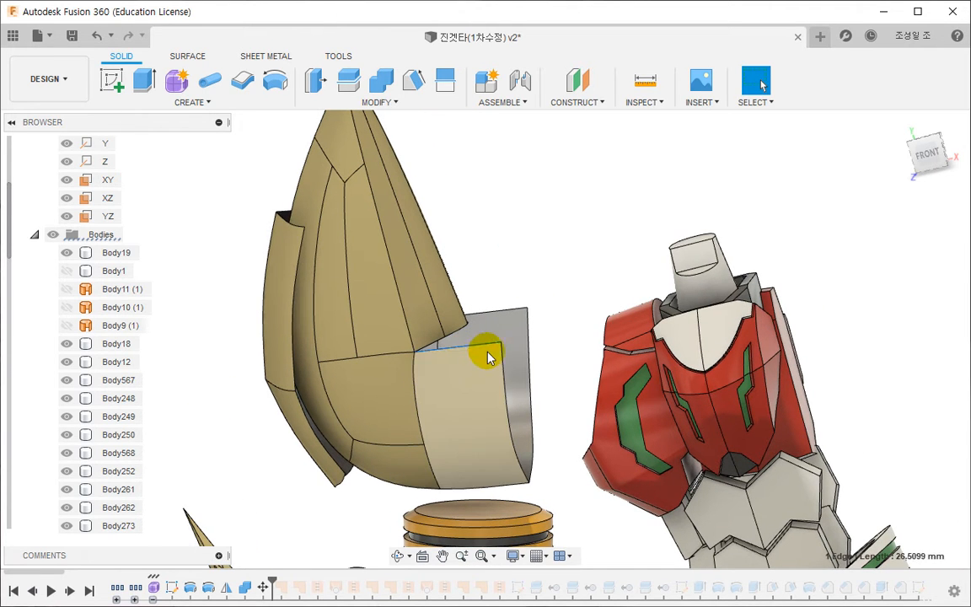
{"action": "scroll", "coordinate": [530, 396], "scroll_direction": "up", "scroll_amount": 3}
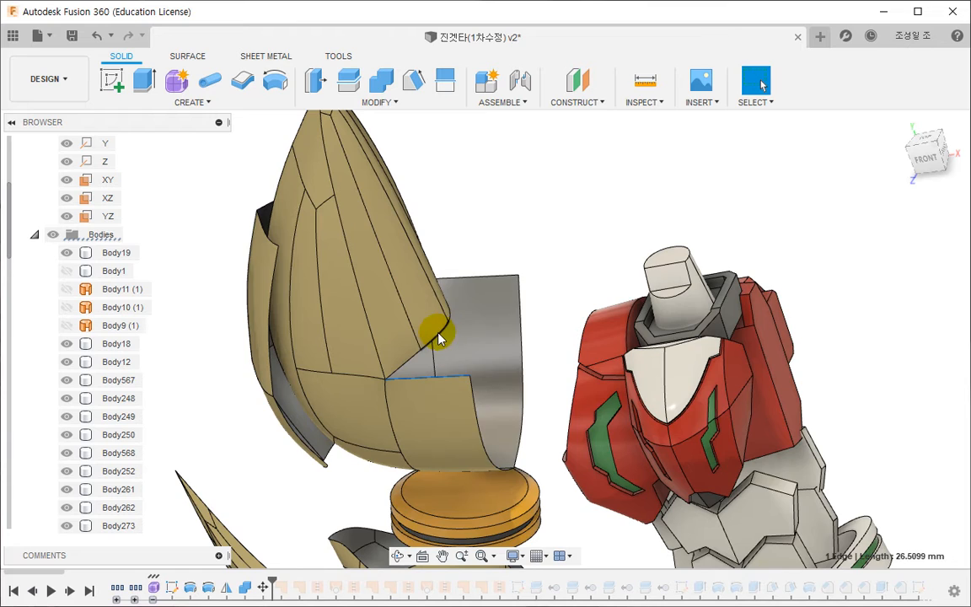
{"action": "left_click", "coordinate": [434, 336]}
{"action": "middle_click_drag", "start_coordinate": [481, 355], "coordinate": [424, 459], "text": "shift"}
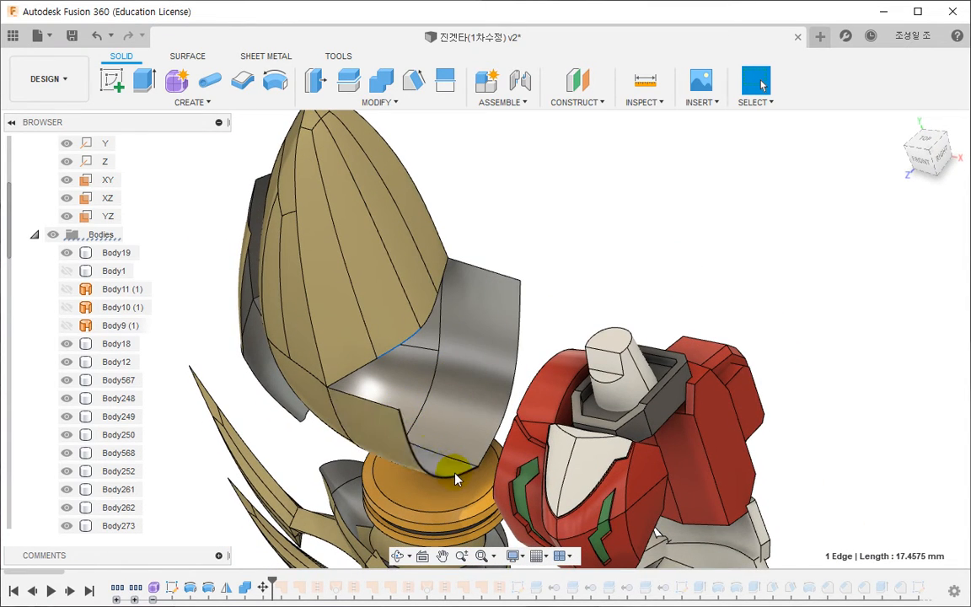
{"action": "left_click", "coordinate": [186, 55]}
{"action": "left_click", "coordinate": [184, 85]}
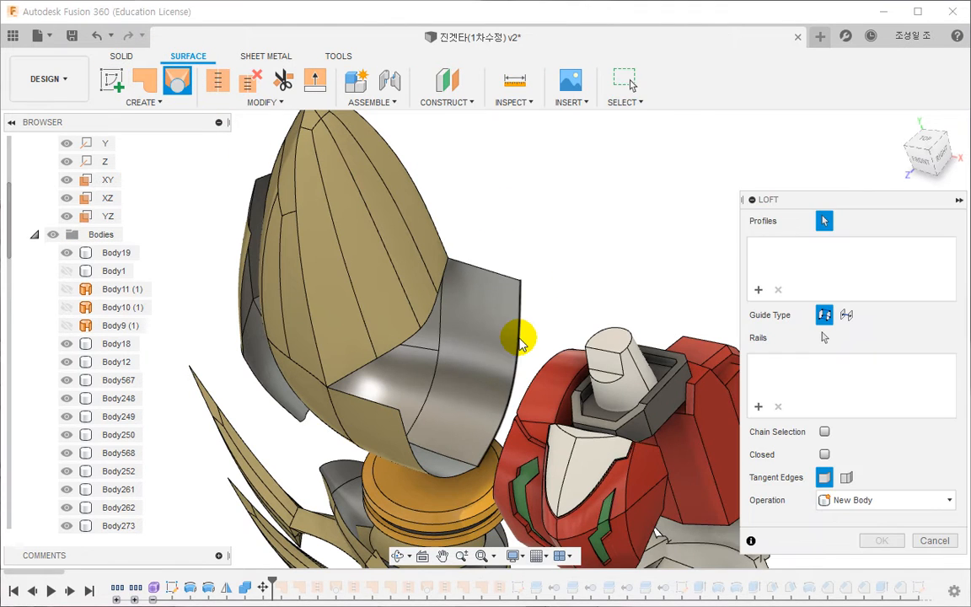
{"action": "left_click", "coordinate": [518, 338]}
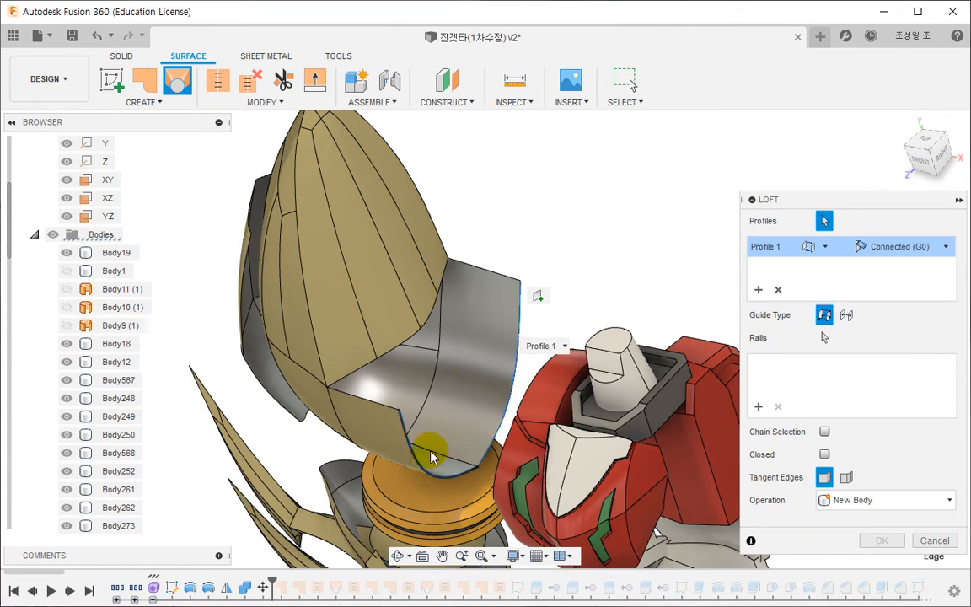
{"action": "key", "text": "Escape"}
{"action": "mouse_move", "coordinate": [496, 424]}
{"action": "middle_mouse_down", "text": "shift"}
{"action": "mouse_move", "coordinate": [495, 391]}
{"action": "mouse_move", "coordinate": [535, 342]}
{"action": "mouse_move", "coordinate": [472, 407]}
{"action": "mouse_move", "coordinate": [478, 424]}
{"action": "middle_mouse_up", "text": "shift"}
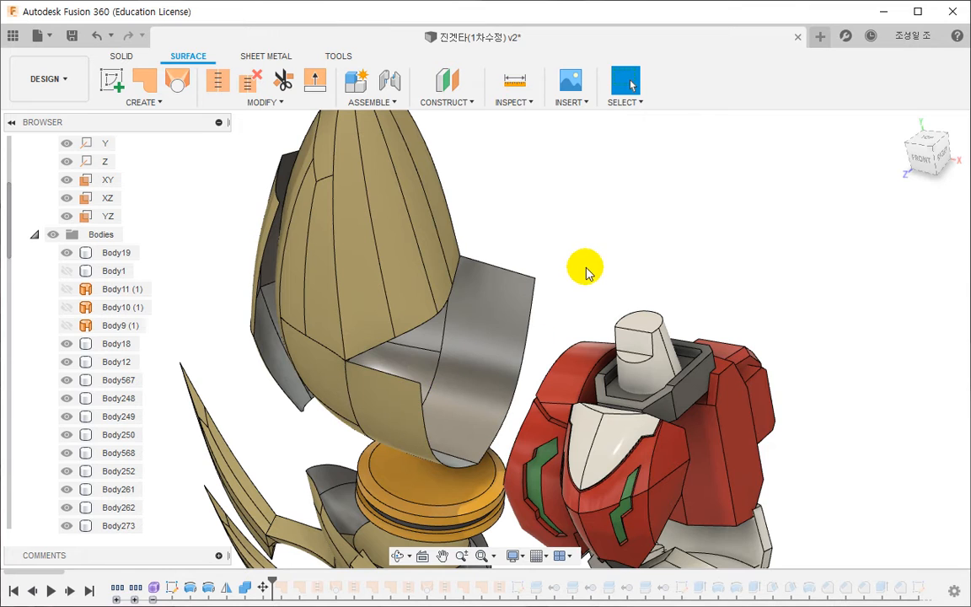
{"action": "left_click", "coordinate": [144, 80]}
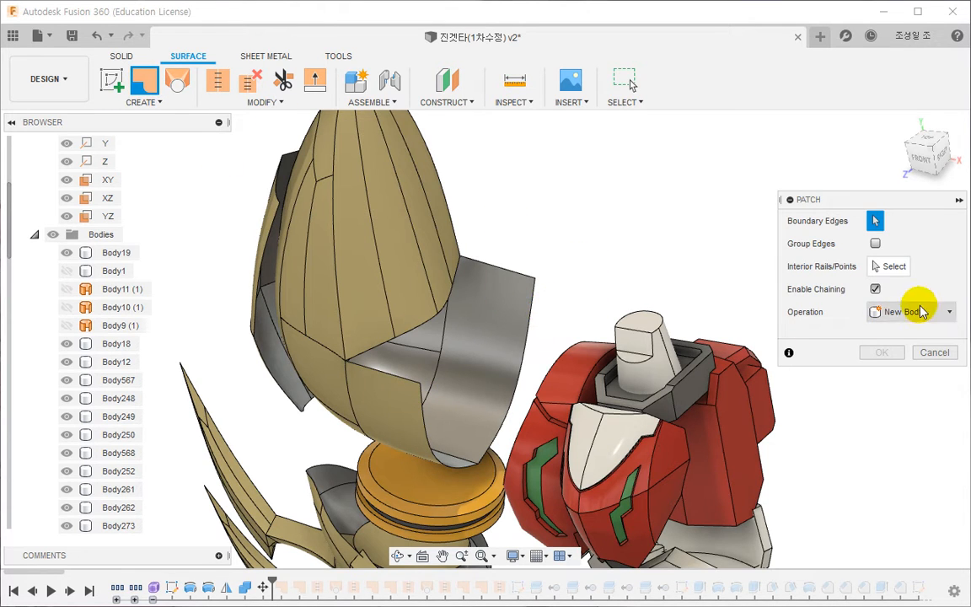
{"action": "left_click", "coordinate": [533, 284]}
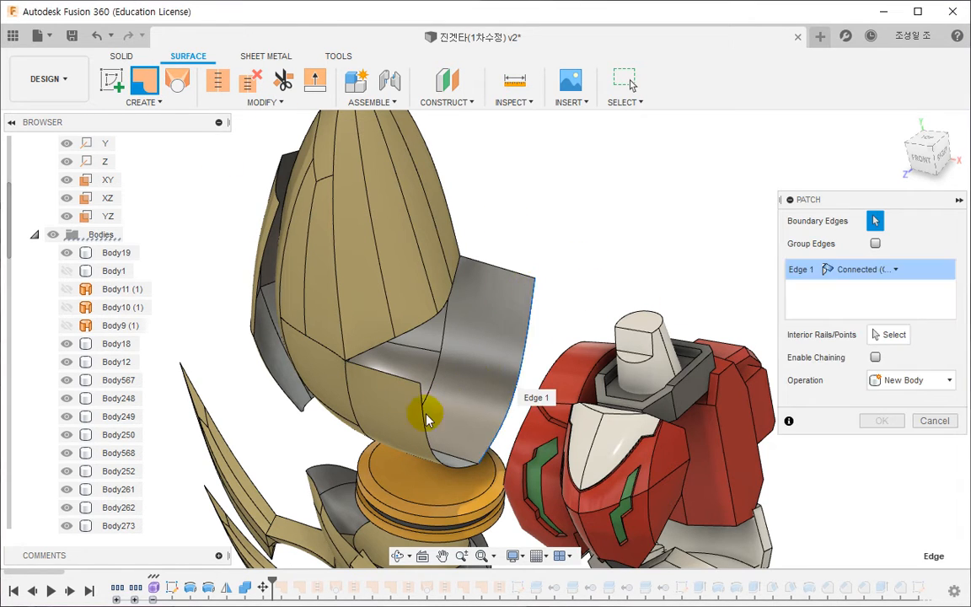
{"action": "left_click", "coordinate": [425, 424]}
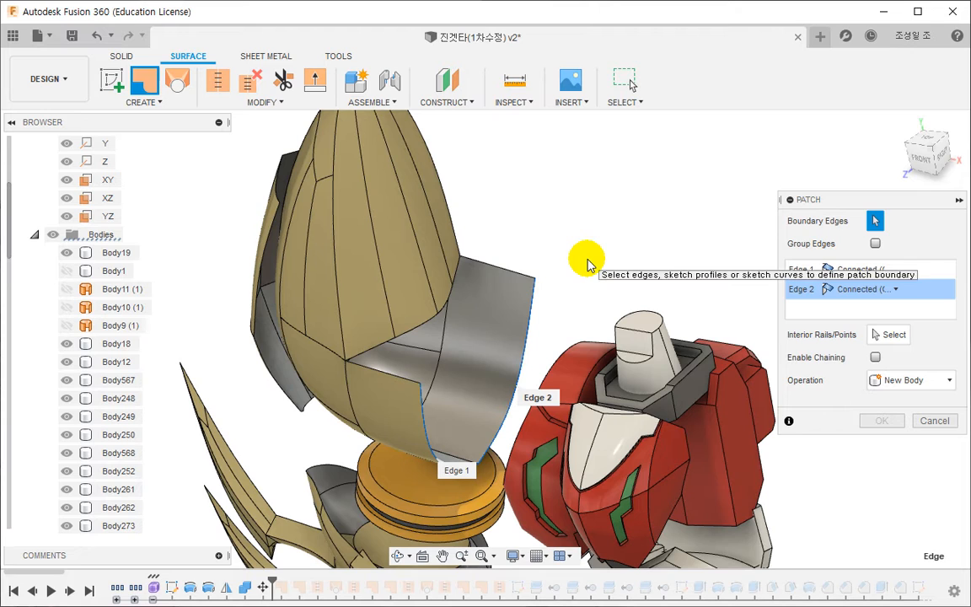
{"action": "key", "text": "Escape"}
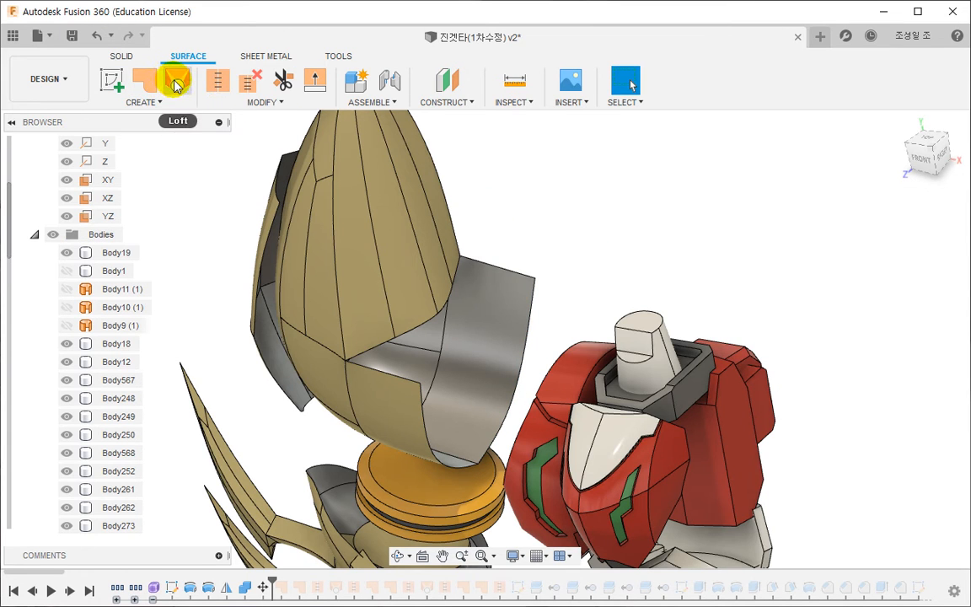
- Loft a new surface body between the two short upper edges on either side of the shell's notch, with Connected (G0) profiles
{"action": "left_click", "coordinate": [176, 84]}
{"action": "left_click", "coordinate": [496, 261]}
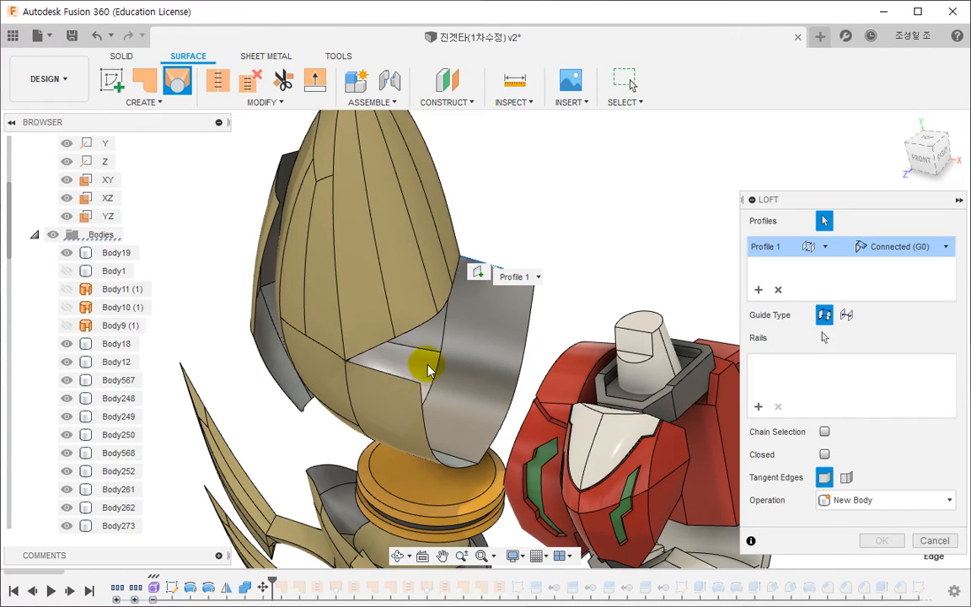
{"action": "left_click", "coordinate": [402, 381]}
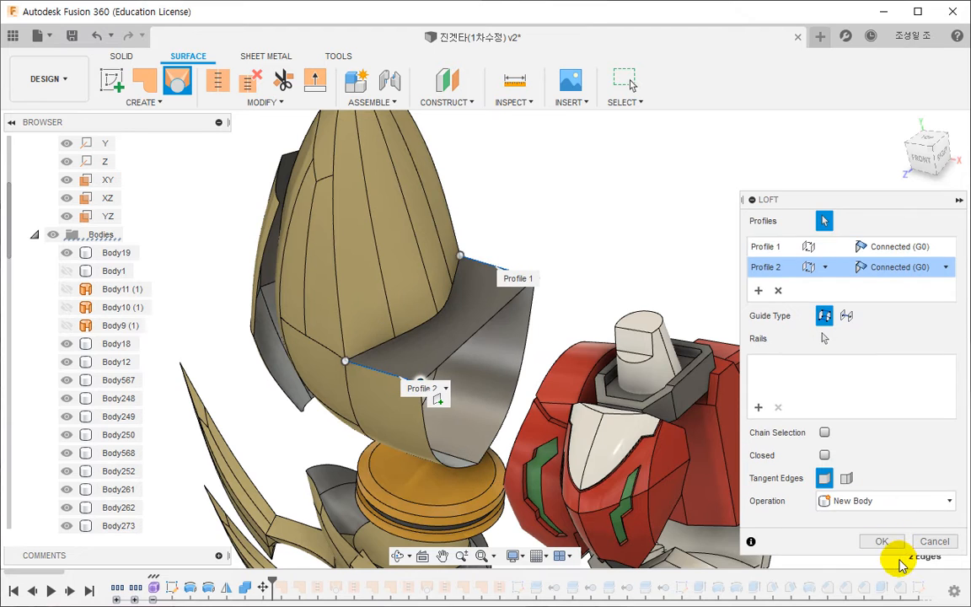
{"action": "left_click", "coordinate": [883, 538]}
{"action": "left_click", "coordinate": [217, 80]}
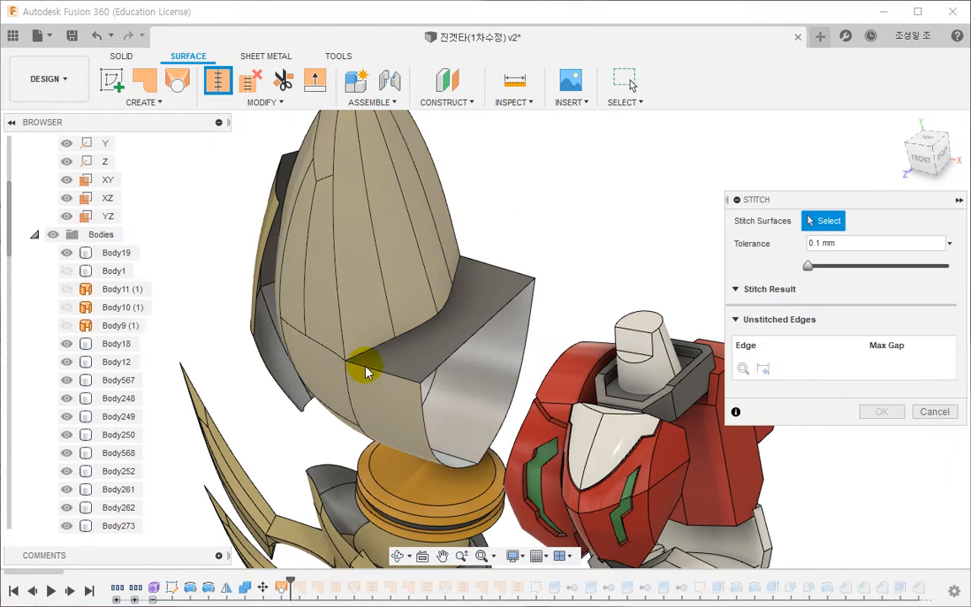
{"action": "key", "text": "Escape"}
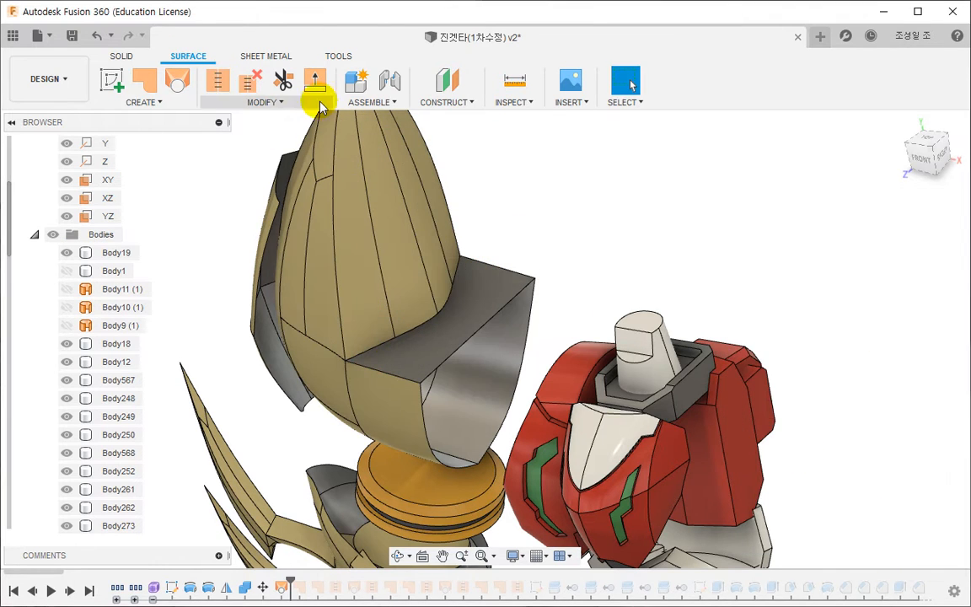
{"action": "left_click", "coordinate": [148, 83]}
{"action": "left_click", "coordinate": [427, 435]}
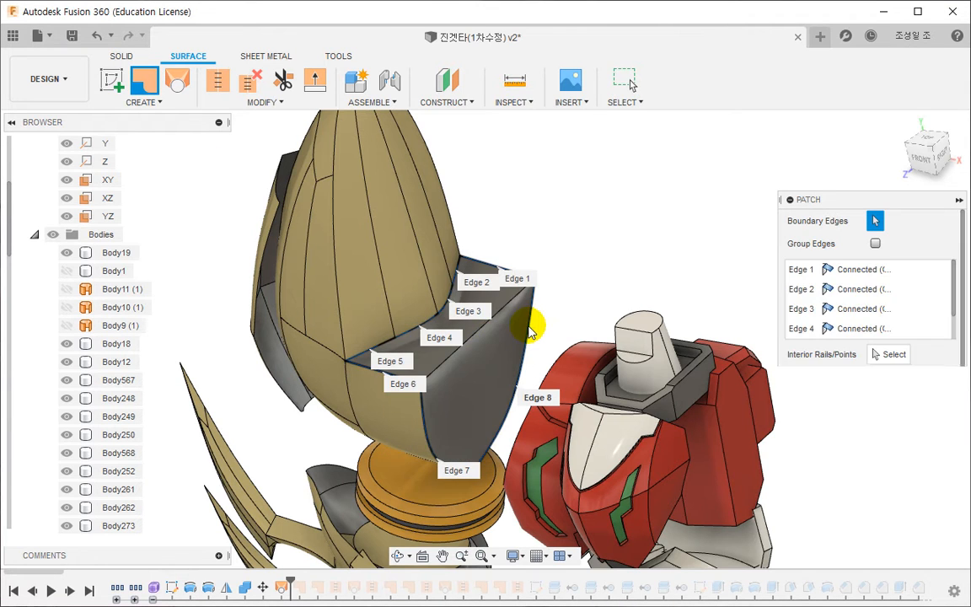
{"action": "key", "text": "Return"}
- Patch the shell's open end as a new body, using its two curved rim edges and the loft's outer edge as boundary
{"action": "left_click", "coordinate": [144, 82]}
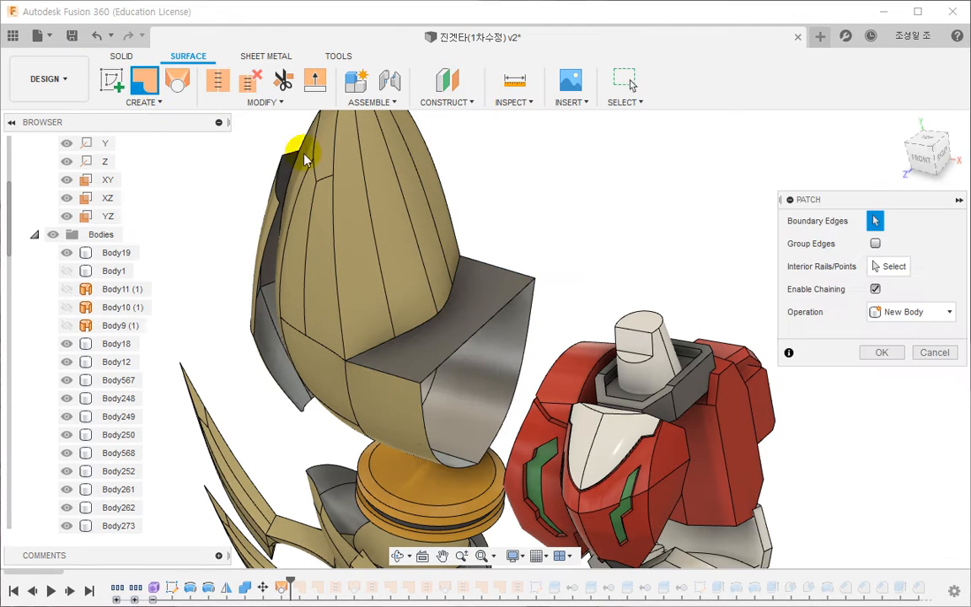
{"action": "left_click", "coordinate": [430, 437]}
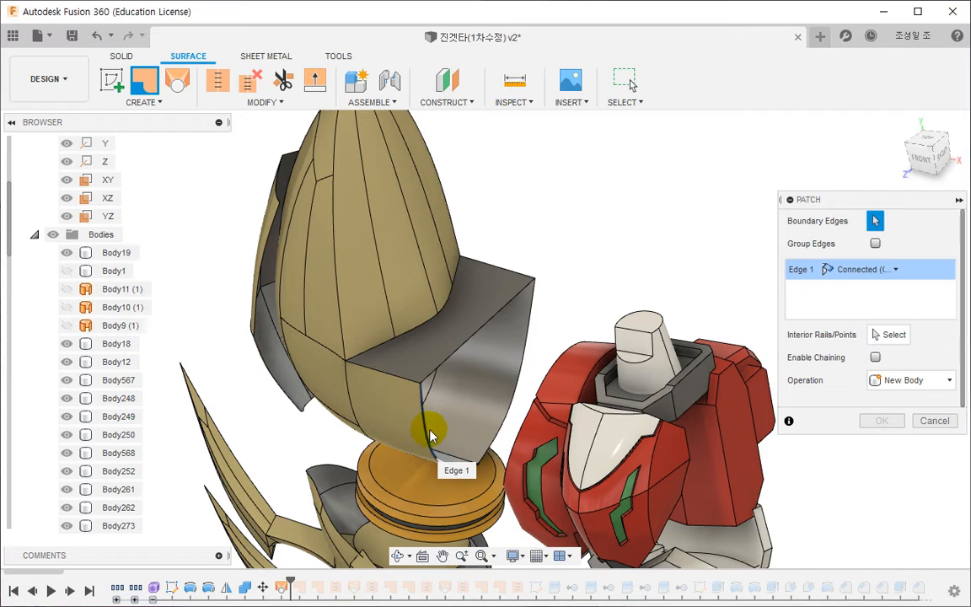
{"action": "left_click", "coordinate": [532, 335]}
{"action": "left_click", "coordinate": [509, 302]}
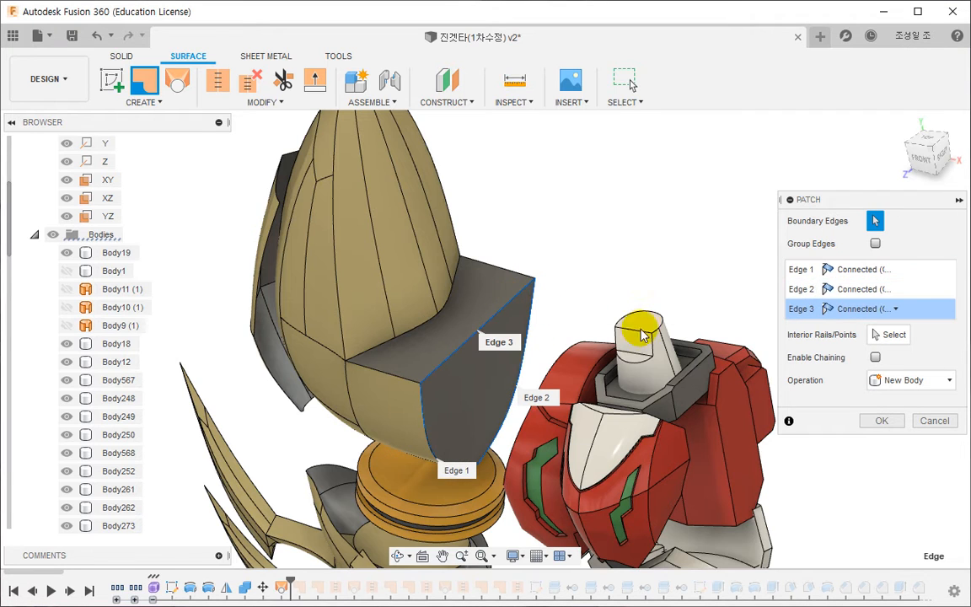
{"action": "left_click", "coordinate": [879, 422]}
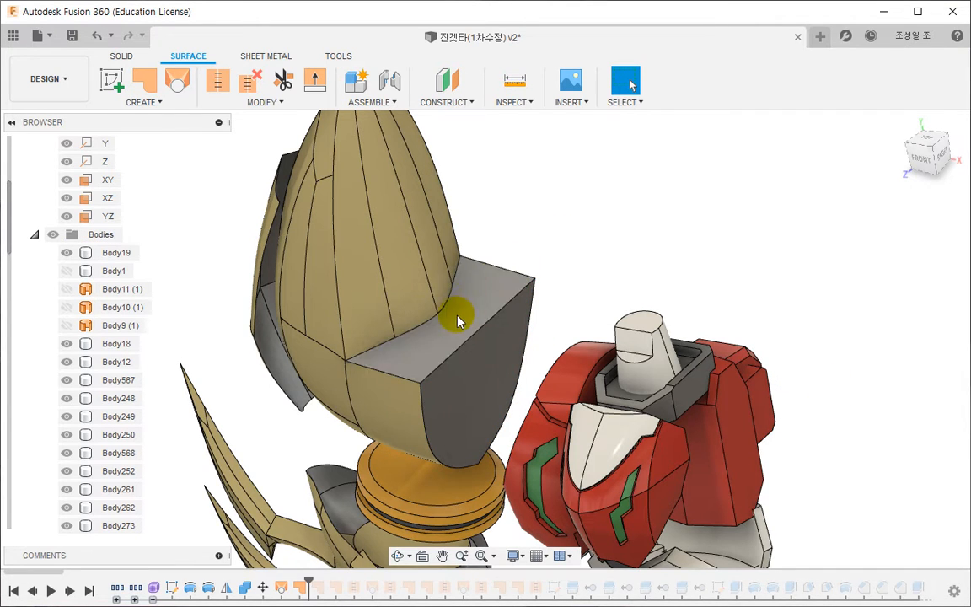
- Try to stitch the armour shell, the end patch and the lofted notch surface with a 0.1 mm tolerance
{"action": "left_click", "coordinate": [217, 80]}
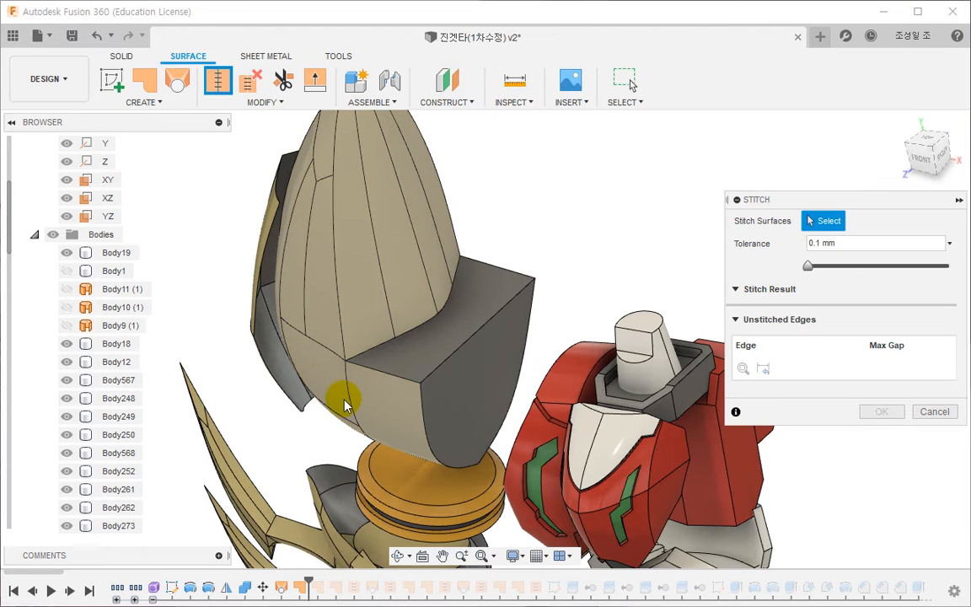
{"action": "left_click", "coordinate": [306, 421]}
{"action": "left_click", "coordinate": [472, 402]}
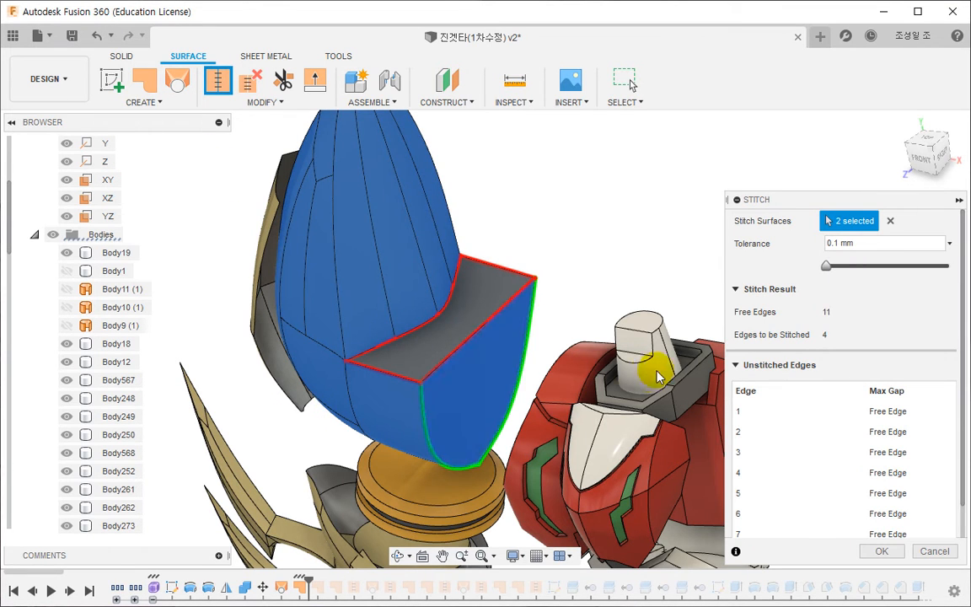
{"action": "left_click", "coordinate": [468, 324]}
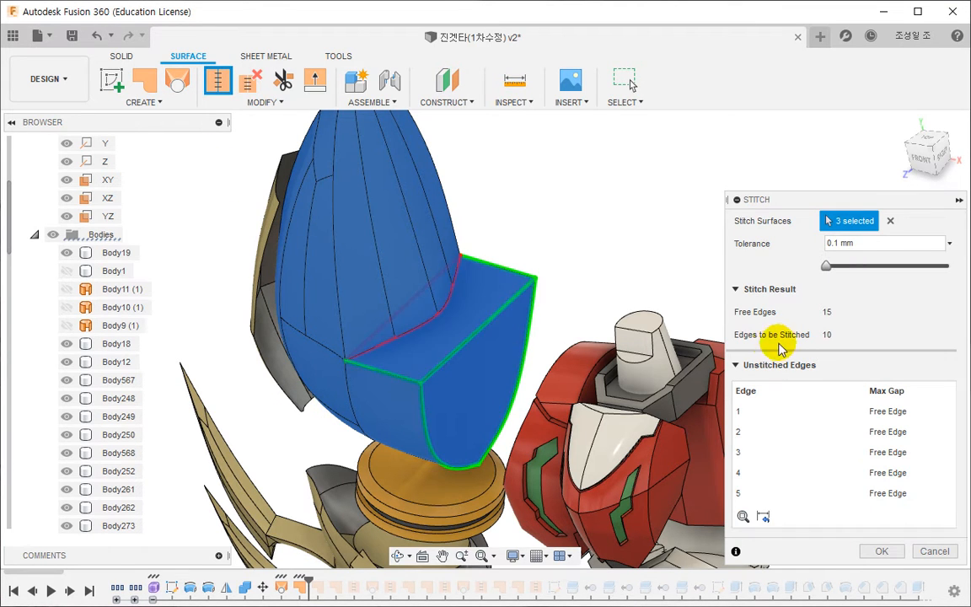
{"action": "left_click", "coordinate": [879, 550]}
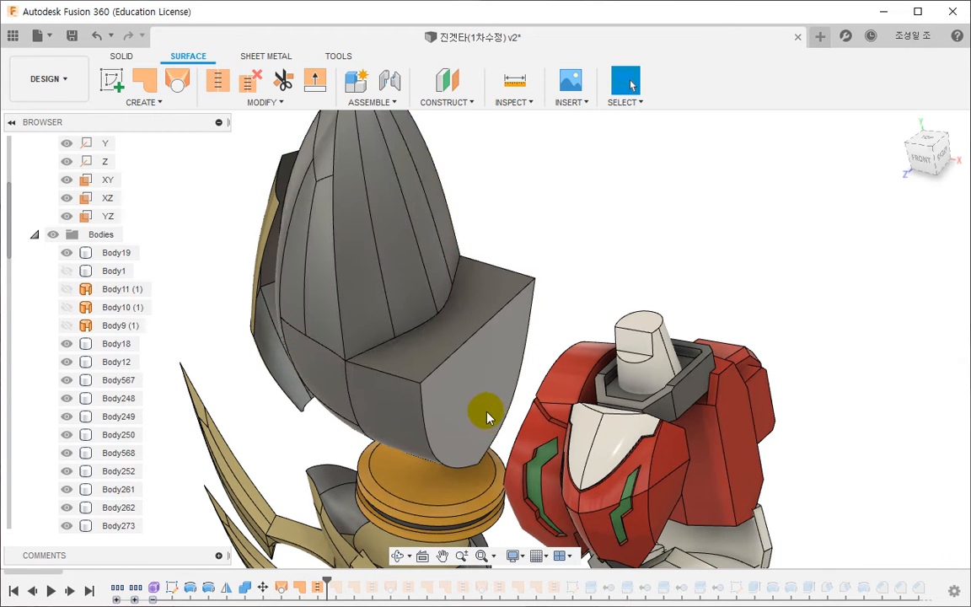
- Locate the stitched body in the browser and undo the stitch
{"action": "right_click", "coordinate": [212, 341]}
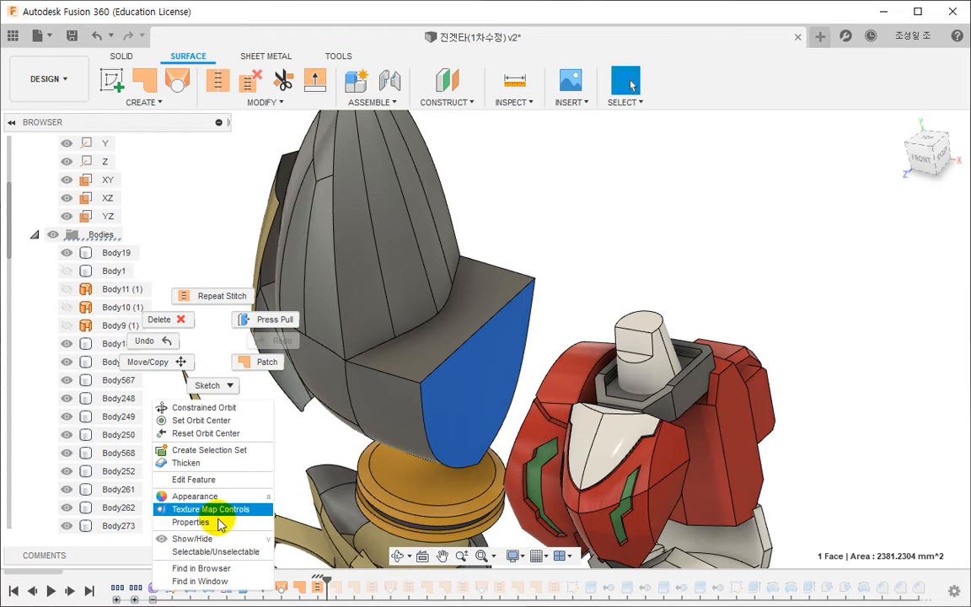
{"action": "left_click", "coordinate": [218, 568]}
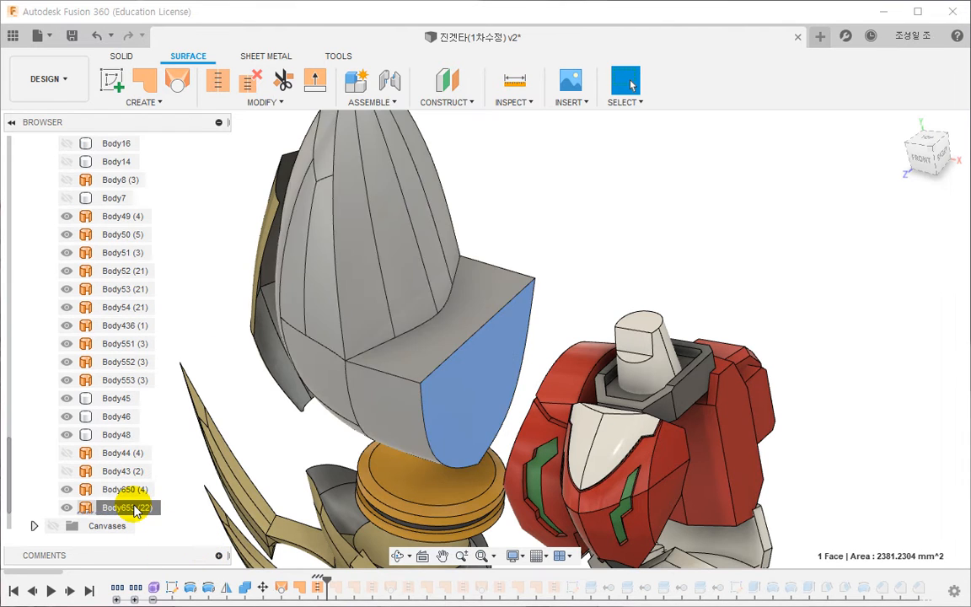
{"action": "left_click", "coordinate": [134, 506]}
{"action": "key", "text": "ctrl+z"}
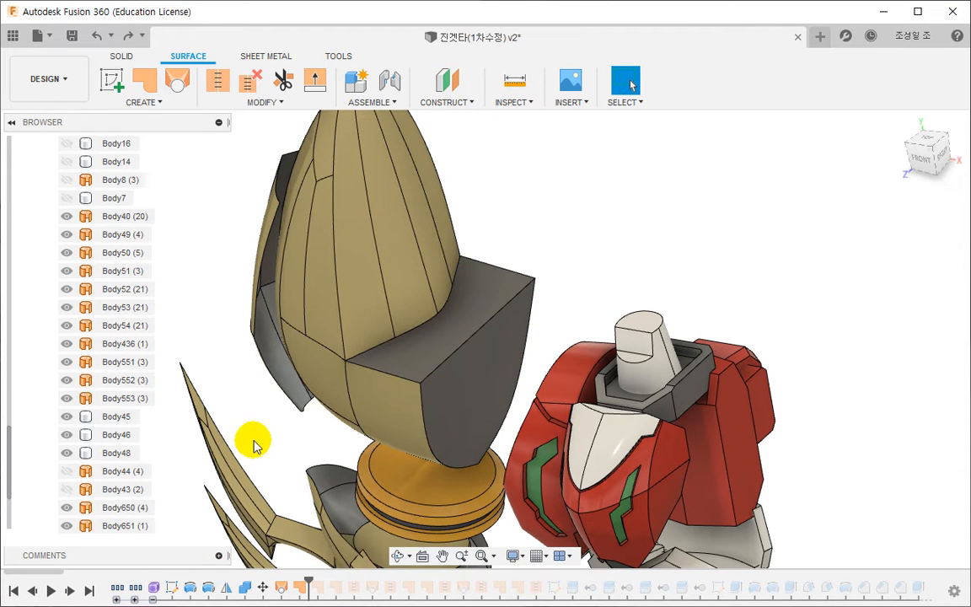
- Remove the lofted surface body that covers the shell's notch
{"action": "left_click", "coordinate": [396, 354]}
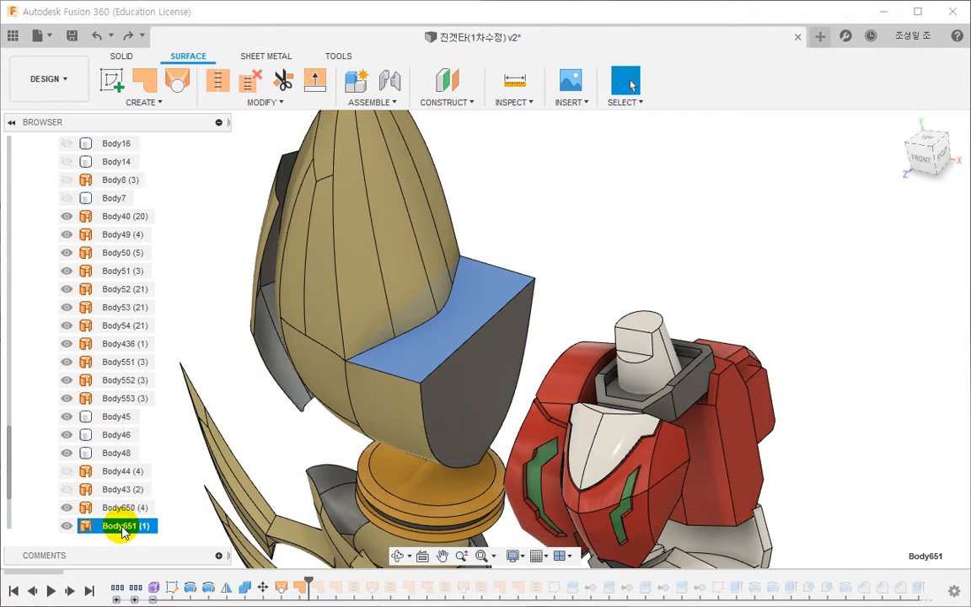
{"action": "right_click", "coordinate": [122, 528]}
{"action": "left_click", "coordinate": [176, 406]}
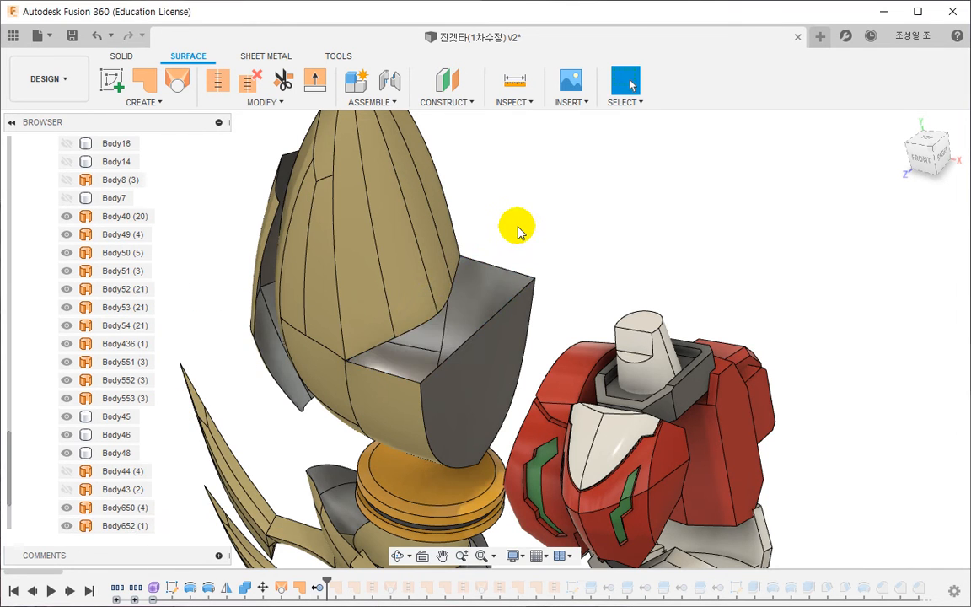
{"action": "left_click", "coordinate": [145, 80]}
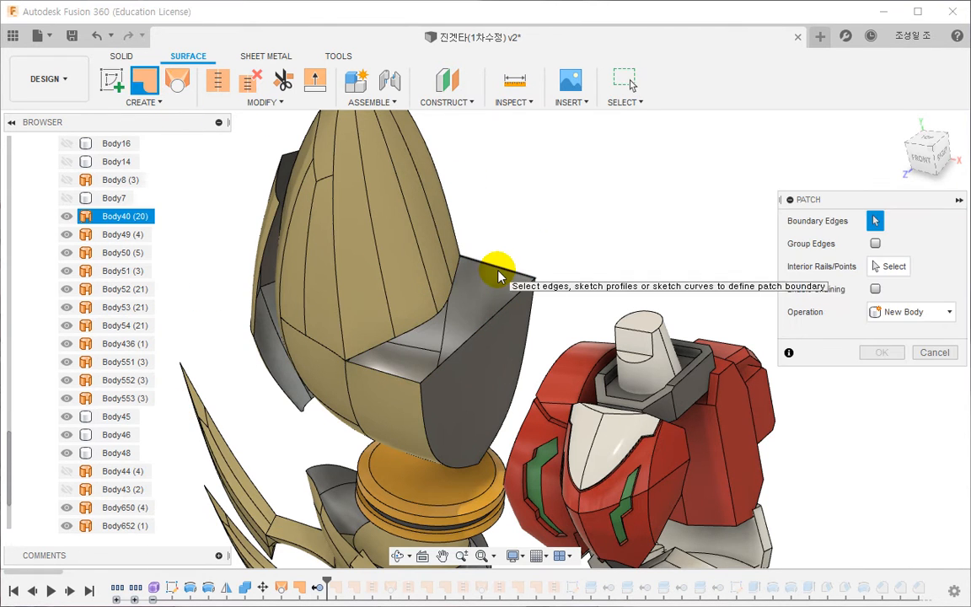
{"action": "left_click", "coordinate": [498, 277]}
{"action": "left_click", "coordinate": [450, 293]}
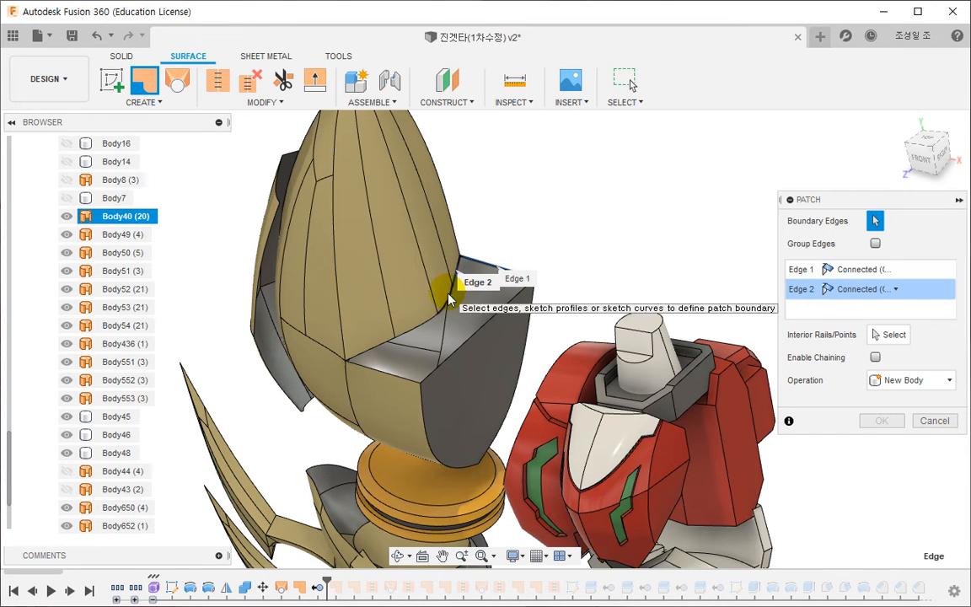
{"action": "left_click", "coordinate": [426, 305]}
{"action": "key", "text": "Return"}
- Stitch the armour shell and its end patch together with a 0.1 mm tolerance
{"action": "left_click", "coordinate": [217, 80]}
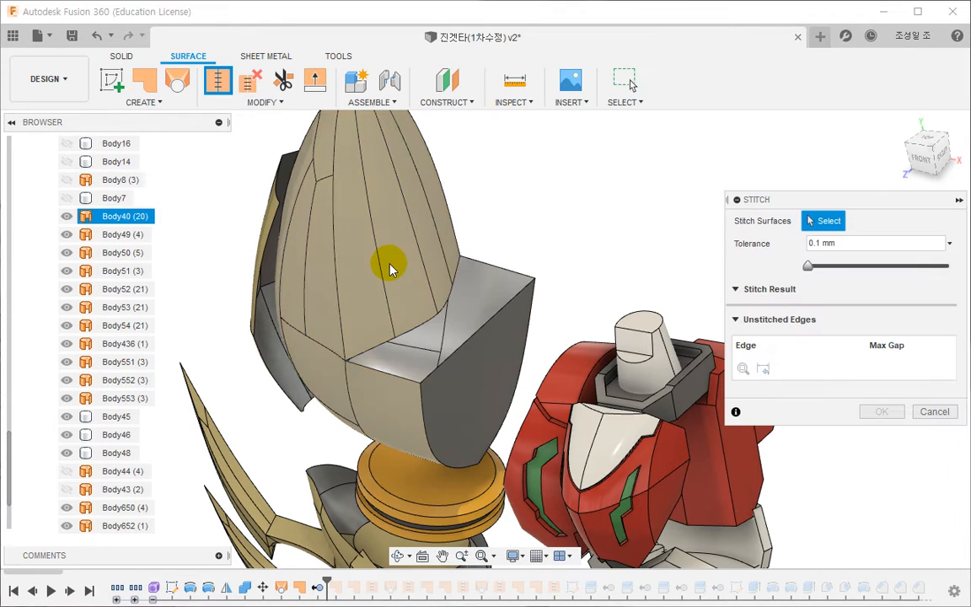
{"action": "left_click", "coordinate": [390, 268]}
{"action": "left_click", "coordinate": [477, 364]}
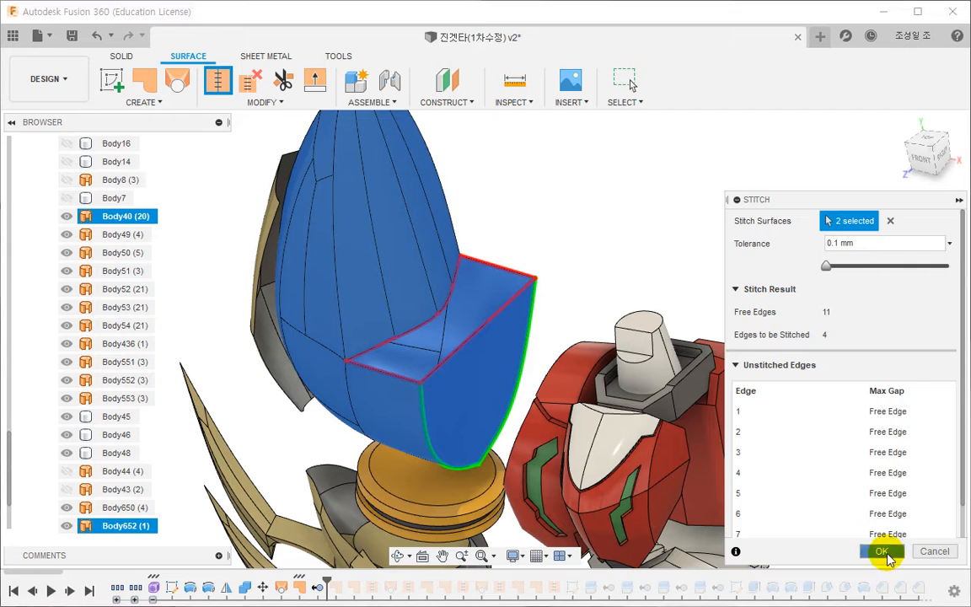
{"action": "left_click", "coordinate": [881, 550]}
- Patch the open notch as a new body, using the chained loop of its rim edges as boundary
{"action": "left_click", "coordinate": [147, 79]}
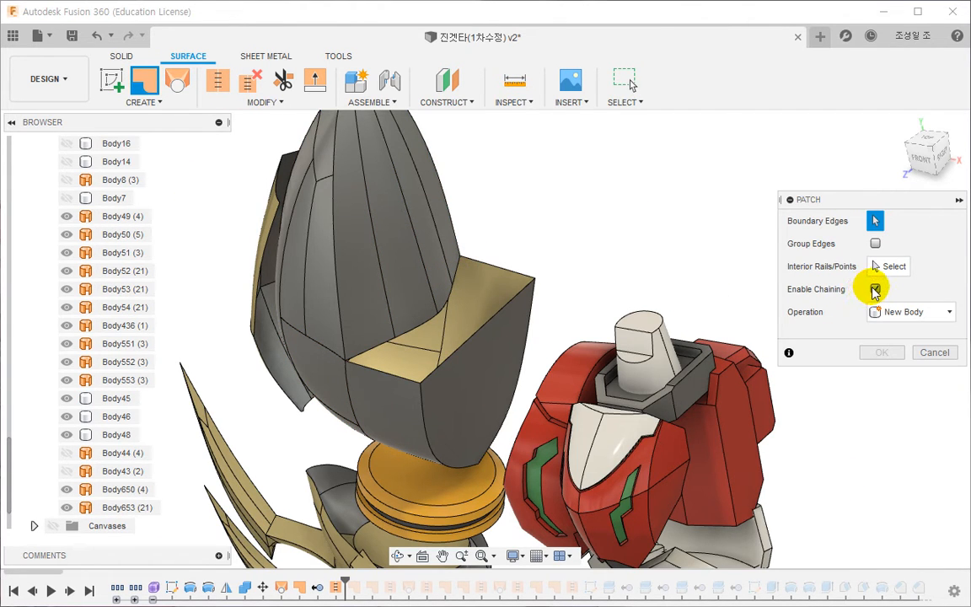
{"action": "left_click", "coordinate": [516, 274]}
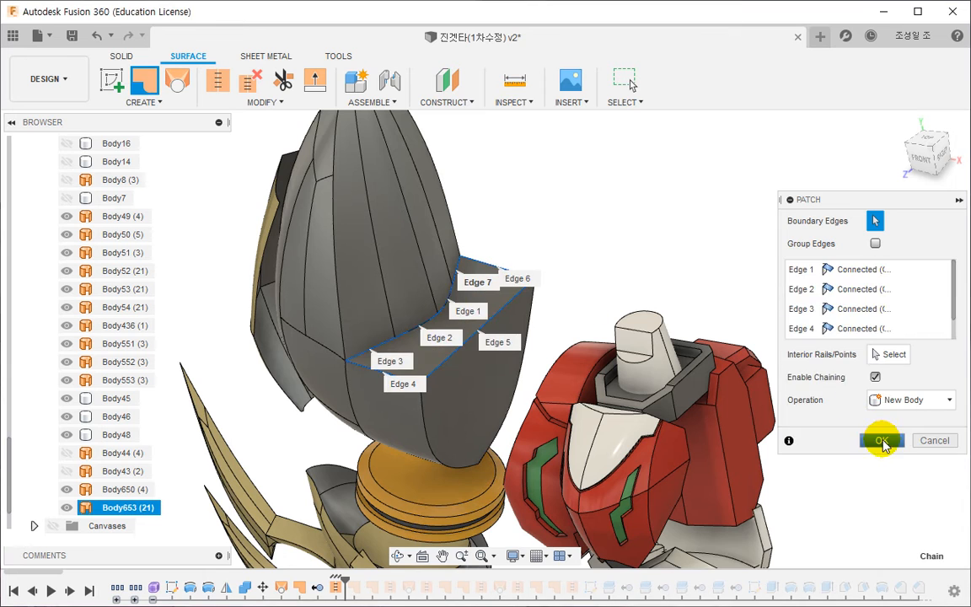
{"action": "left_click", "coordinate": [881, 440]}
- Stitch the shell and the notch patch into a new body with a 0.1 mm tolerance
{"action": "left_click", "coordinate": [216, 80]}
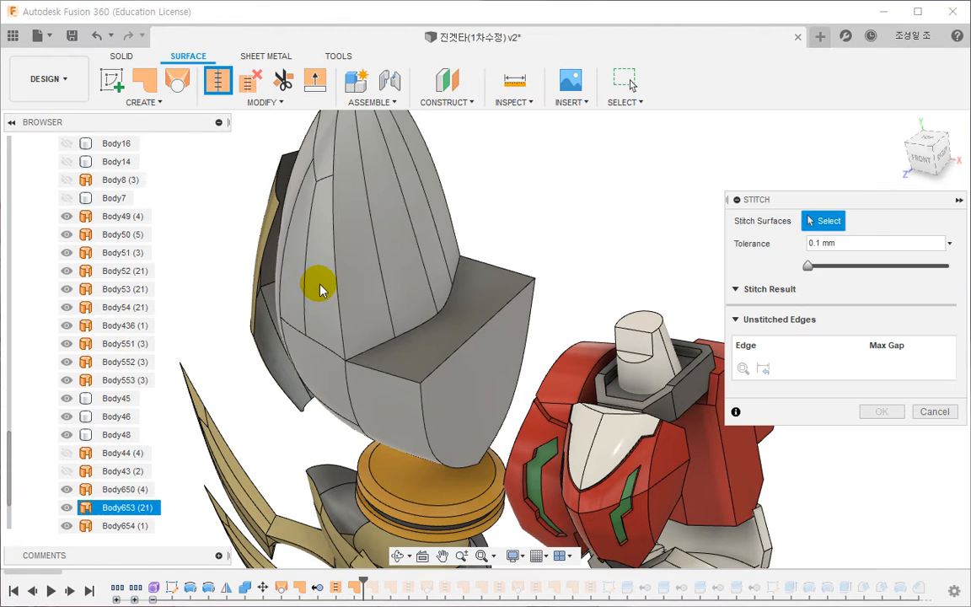
{"action": "left_click", "coordinate": [320, 289]}
{"action": "left_click", "coordinate": [456, 329]}
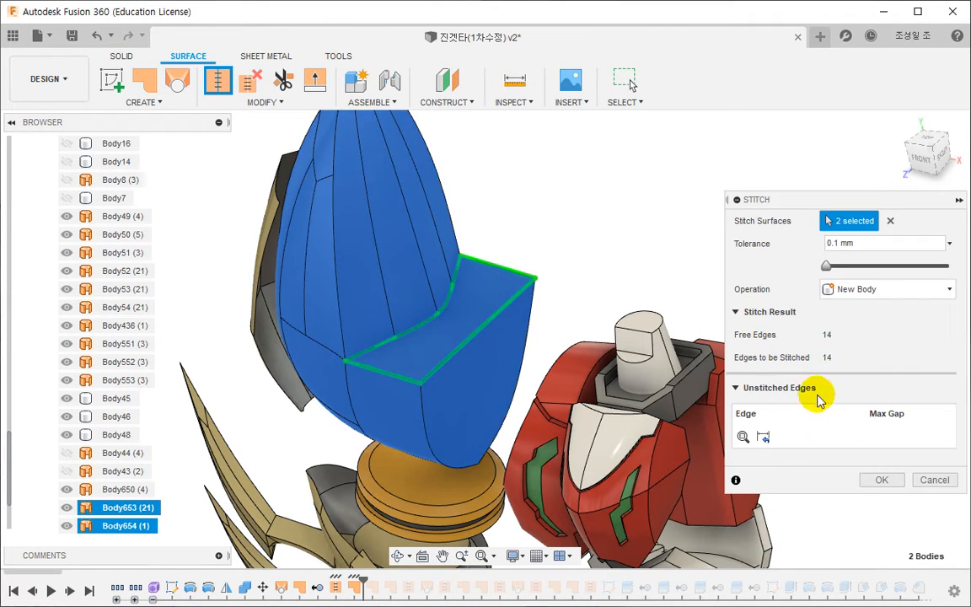
{"action": "left_click", "coordinate": [879, 479]}
- Thicken the outer armour plate surface beside the shell 20 mm on one side, towards the shell, as a new body
{"action": "middle_click_drag", "start_coordinate": [430, 364], "coordinate": [336, 350], "text": "shift"}
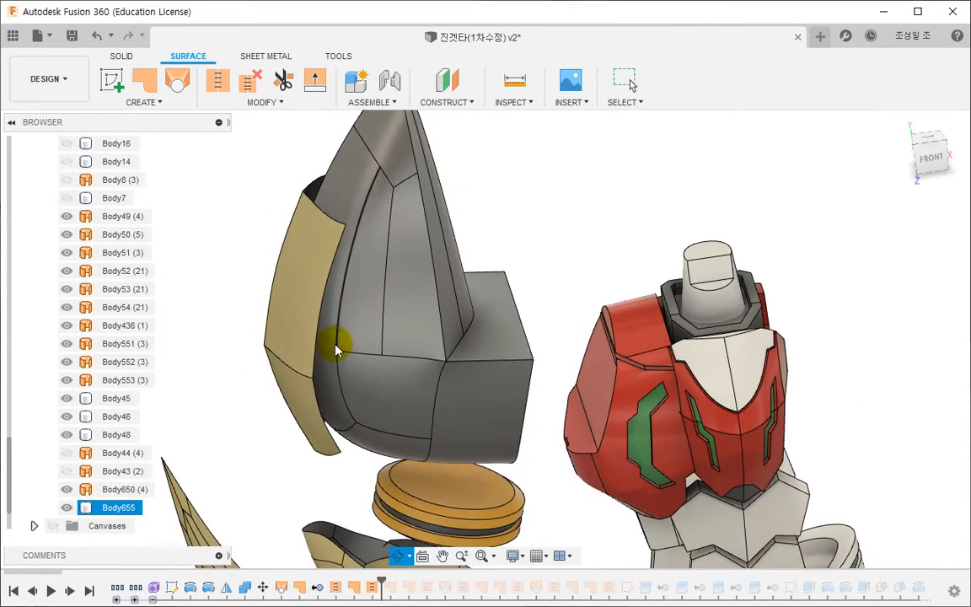
{"action": "left_click", "coordinate": [313, 196]}
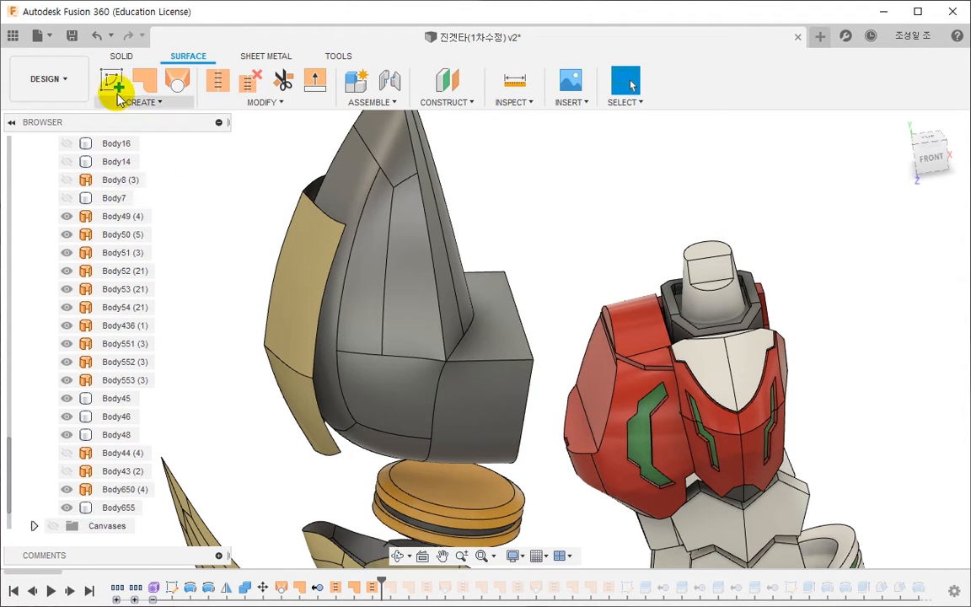
{"action": "left_click", "coordinate": [121, 55]}
{"action": "left_click", "coordinate": [242, 80]}
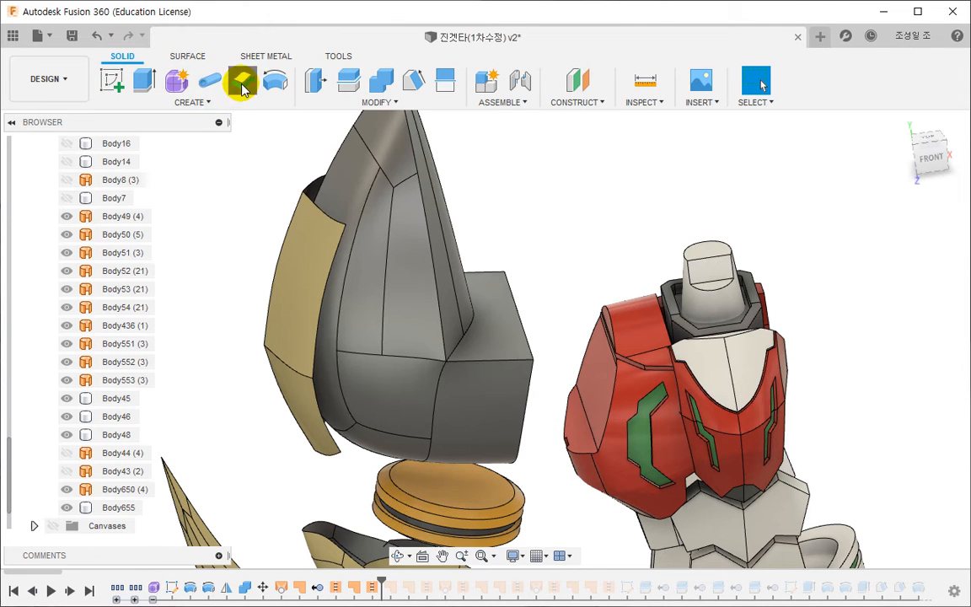
{"action": "left_click", "coordinate": [260, 346]}
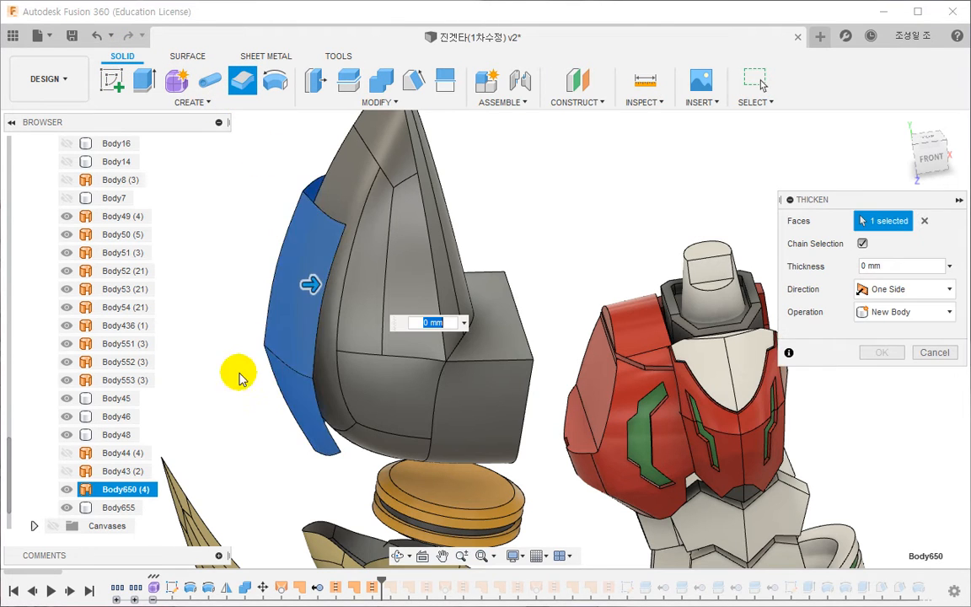
{"action": "left_click_drag", "start_coordinate": [355, 285], "coordinate": [269, 313]}
{"action": "middle_click_drag", "start_coordinate": [267, 312], "coordinate": [244, 338], "text": "shift"}
{"action": "left_click", "coordinate": [915, 269]}
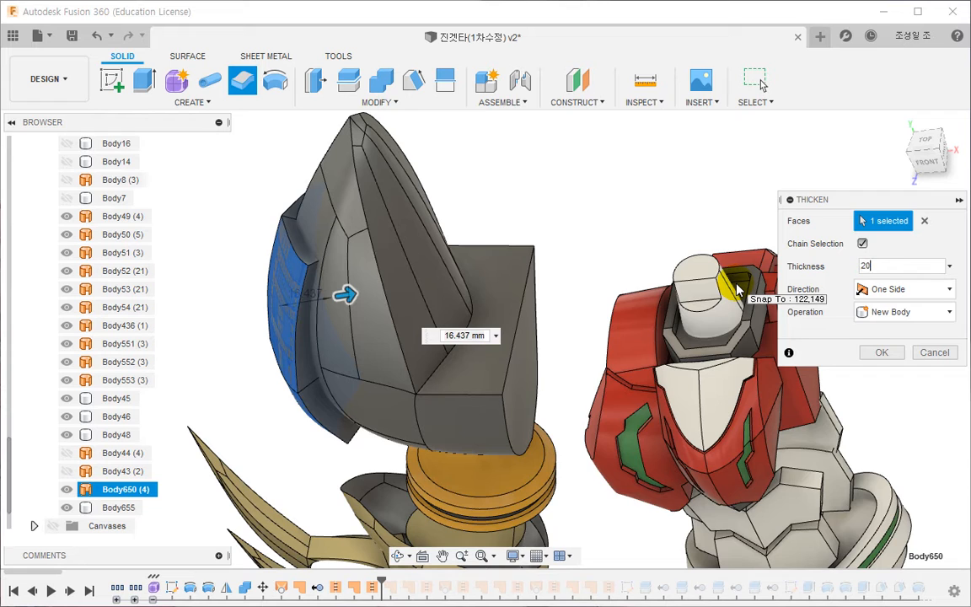
{"action": "key", "text": "Return"}
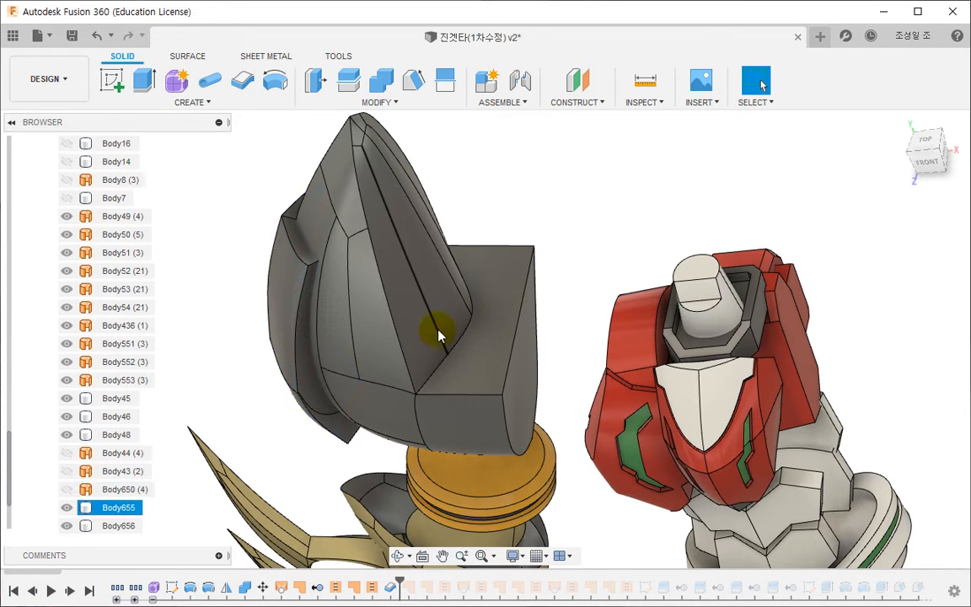
- Reopen the form feature for editing and move the outer armour plate's crease-line corner vertex outward towards the shell's edge
{"action": "middle_click_drag", "start_coordinate": [439, 331], "coordinate": [513, 314], "text": "shift"}
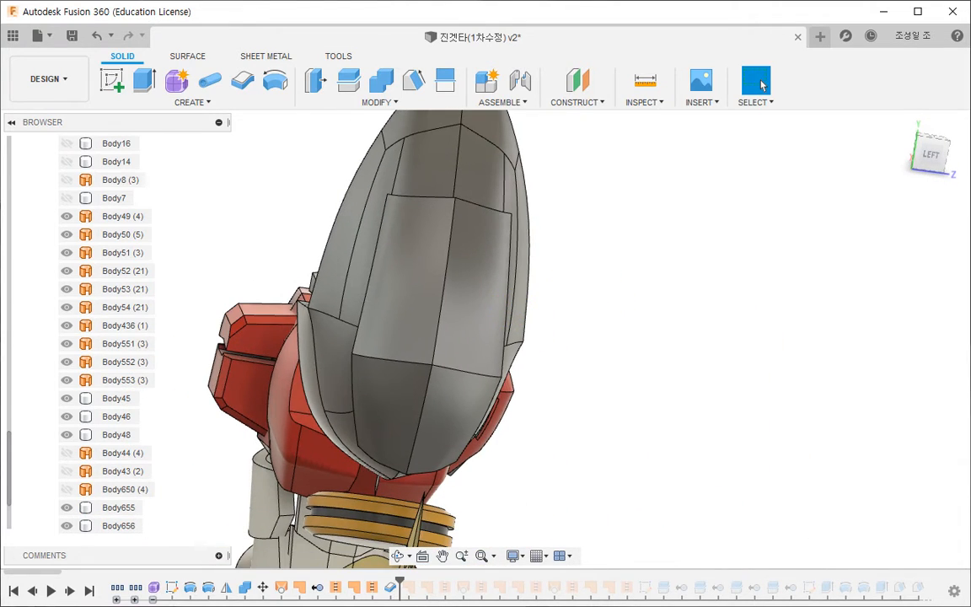
{"action": "double_click", "coordinate": [153, 587]}
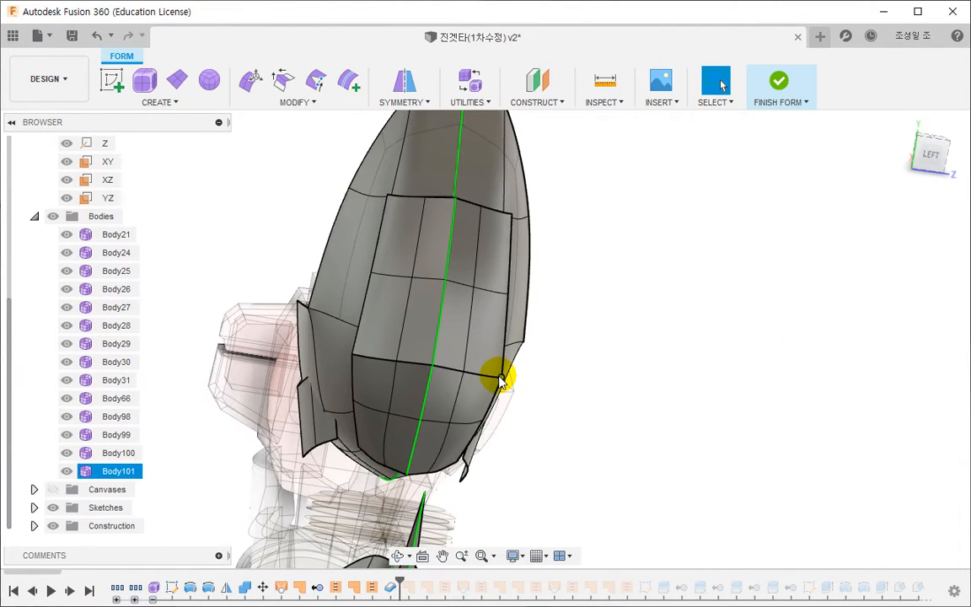
{"action": "scroll", "coordinate": [531, 361], "scroll_direction": "up", "scroll_amount": 3}
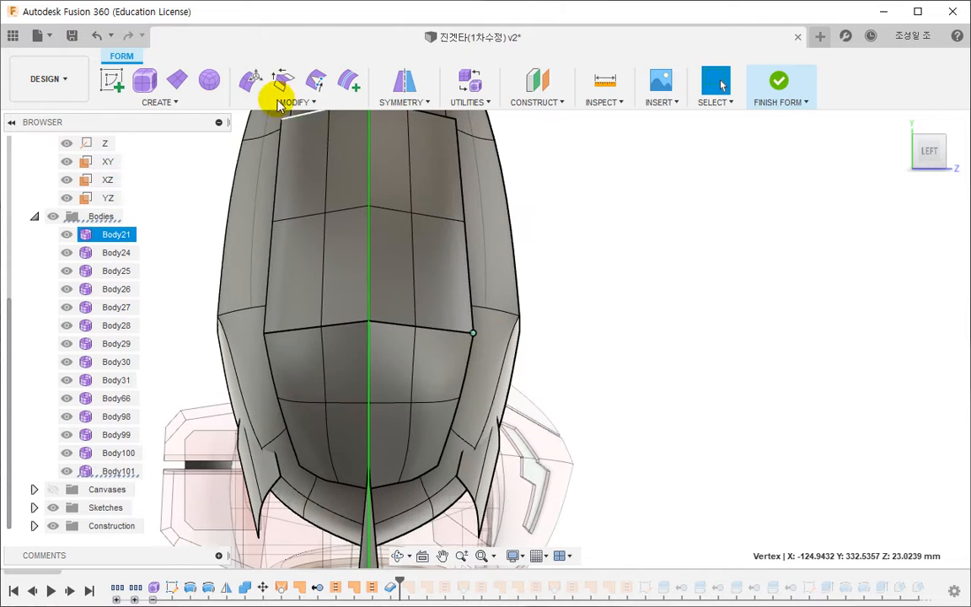
{"action": "left_click", "coordinate": [249, 88]}
{"action": "left_click_drag", "start_coordinate": [525, 336], "coordinate": [554, 334]}
- Move the plate's outer-edge vertices below and above the corner outward, the upper one by about 5.3 mm
{"action": "left_click", "coordinate": [466, 401]}
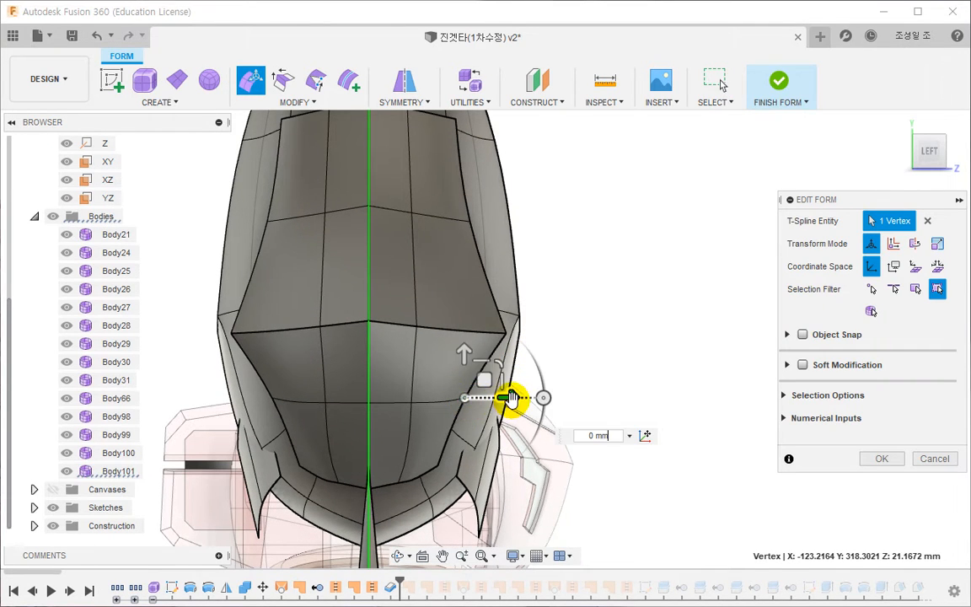
{"action": "left_click_drag", "start_coordinate": [513, 398], "coordinate": [526, 360]}
{"action": "middle_click_drag", "start_coordinate": [499, 243], "coordinate": [497, 344]}
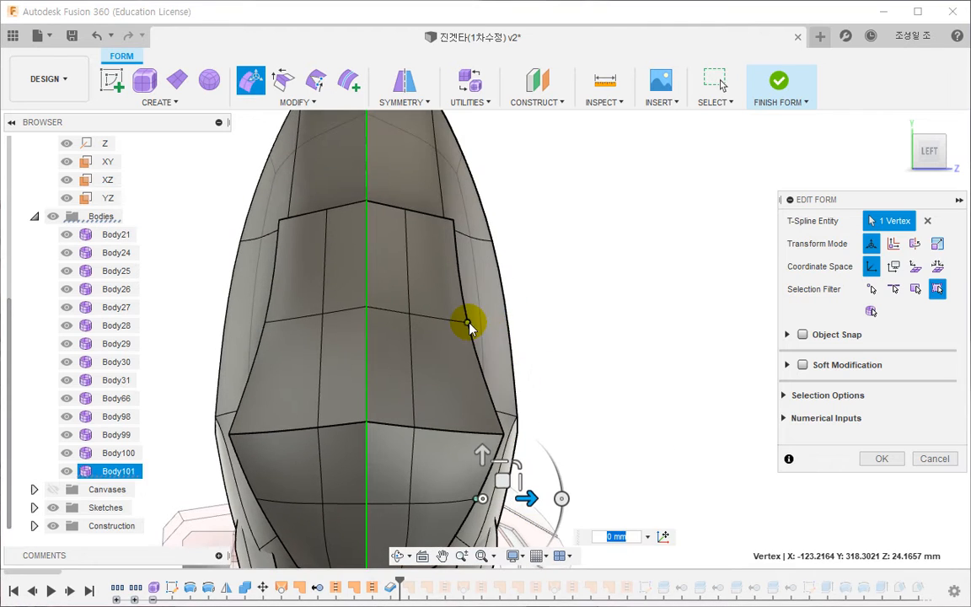
{"action": "left_click_drag", "start_coordinate": [509, 322], "coordinate": [540, 322]}
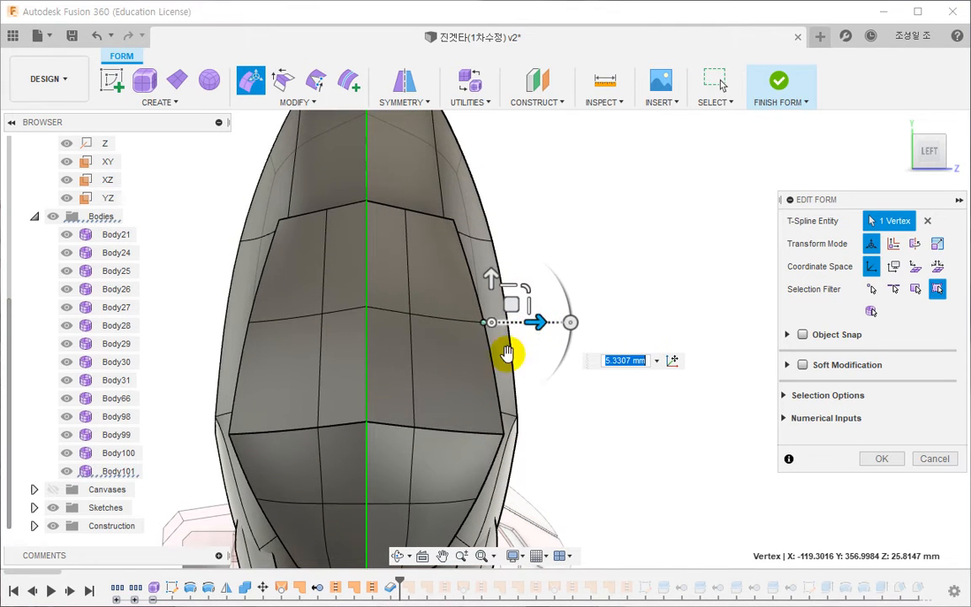
- Move the plate's three inner vertices beside the centre line outward by about 9.3, 8.7 and 8.3 mm, from the upper row down
{"action": "left_click", "coordinate": [410, 315]}
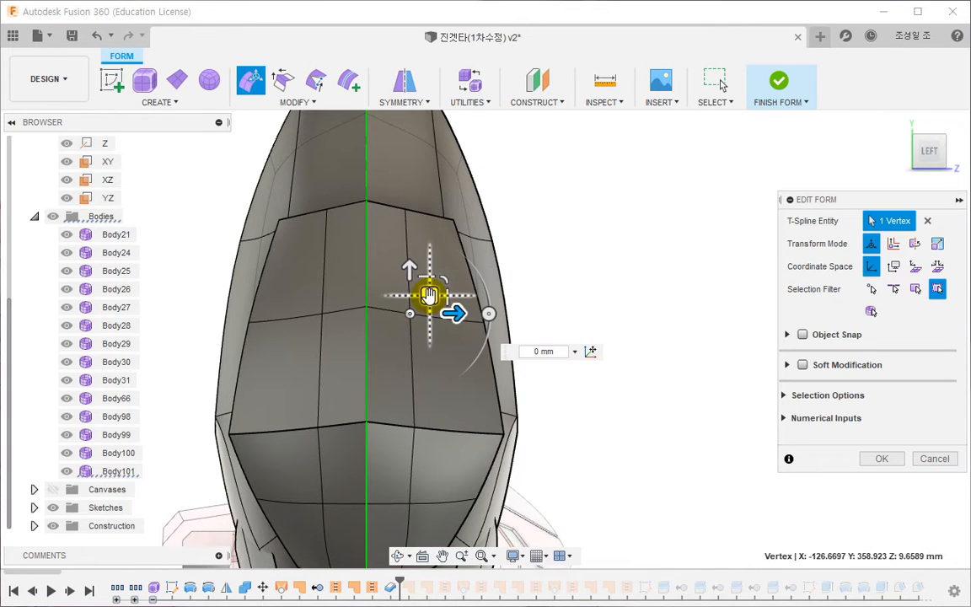
{"action": "left_click_drag", "start_coordinate": [429, 296], "coordinate": [471, 291]}
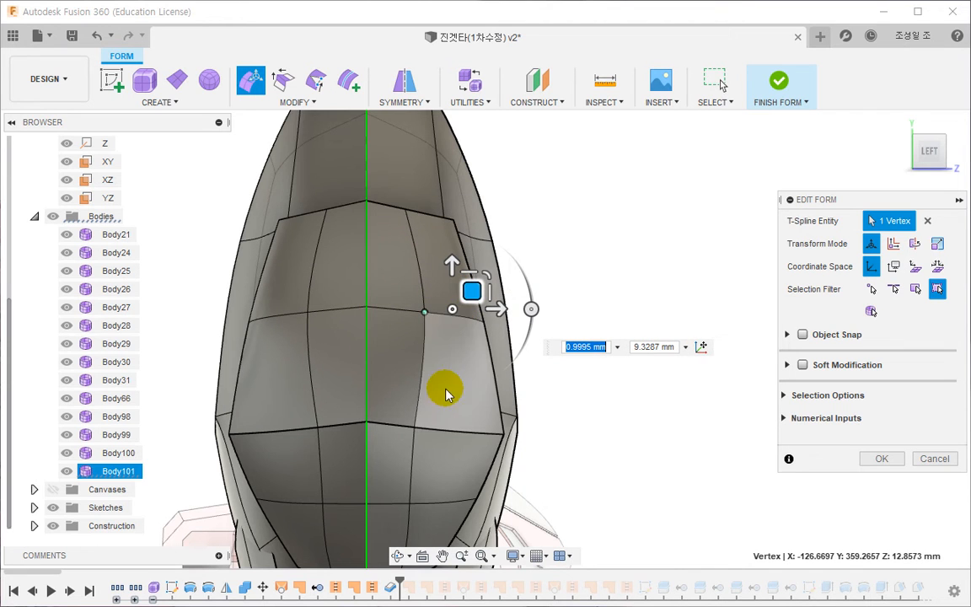
{"action": "left_click", "coordinate": [415, 427]}
{"action": "left_click_drag", "start_coordinate": [431, 411], "coordinate": [472, 408]}
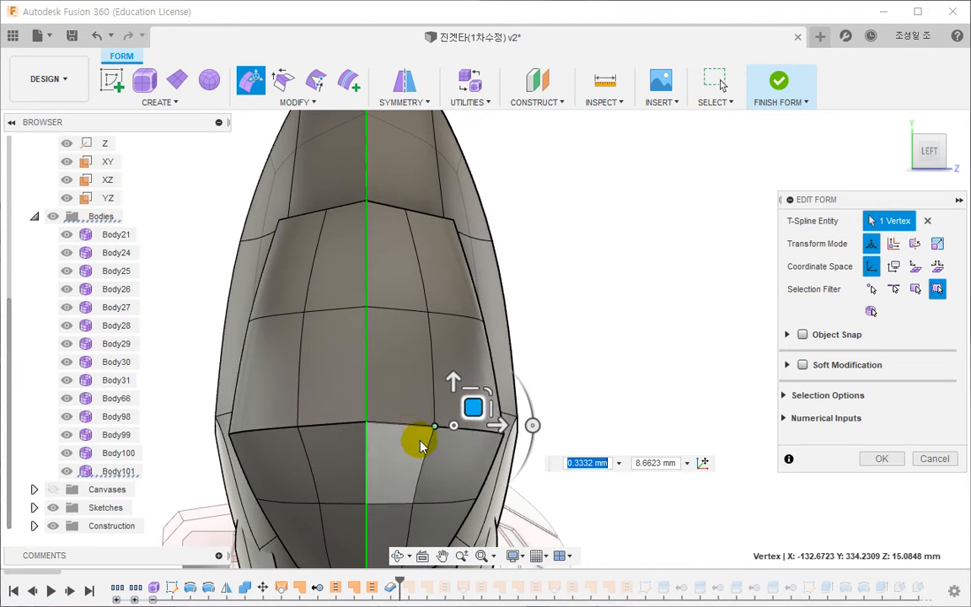
{"action": "middle_click_drag", "start_coordinate": [421, 447], "coordinate": [425, 385], "text": "shift"}
{"action": "left_click", "coordinate": [413, 401]}
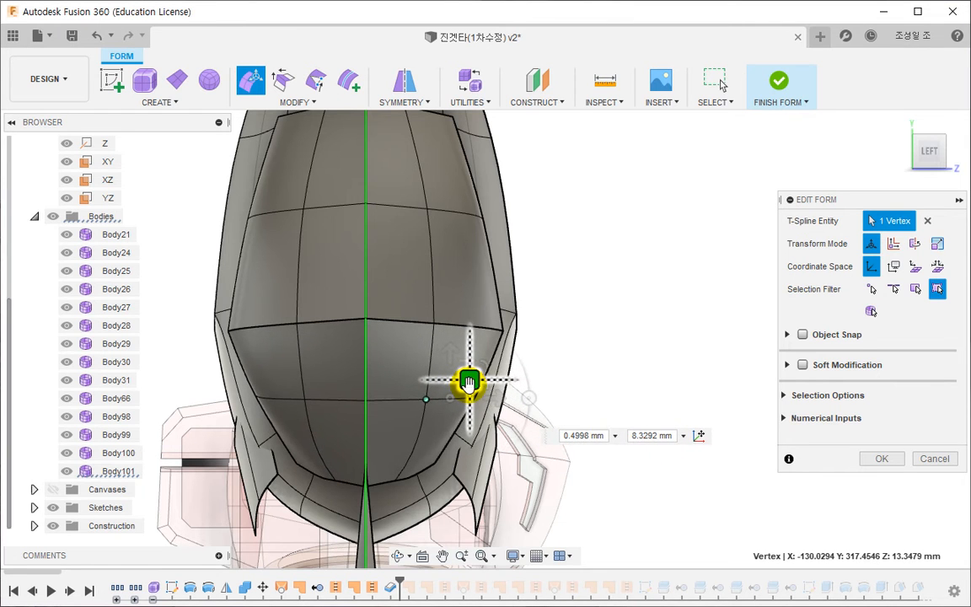
- Move the inner vertex on the plate's crease line about 4.2 mm further outward
{"action": "left_click", "coordinate": [450, 307]}
{"action": "left_click_drag", "start_coordinate": [451, 305], "coordinate": [471, 309]}
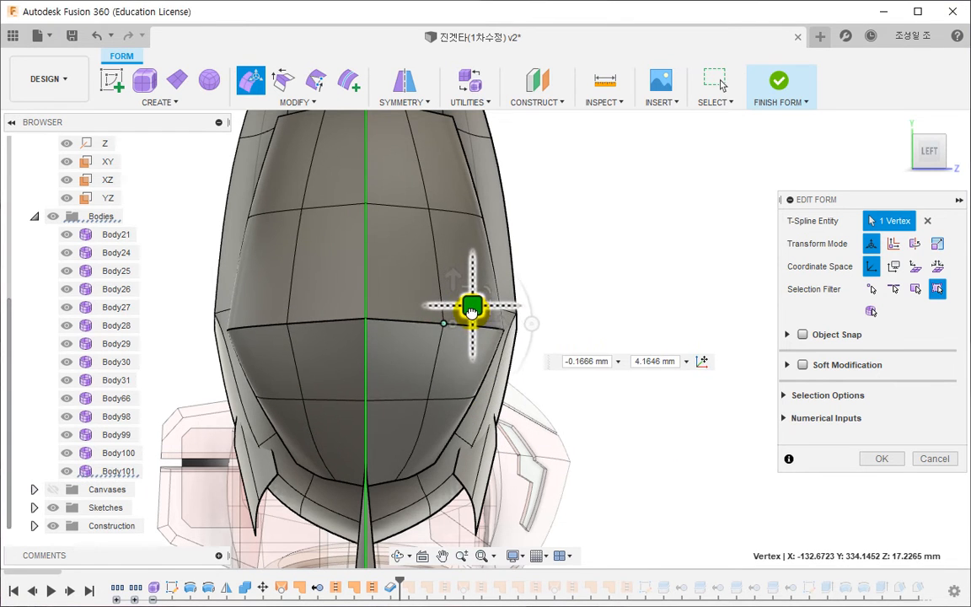
{"action": "middle_click_drag", "start_coordinate": [471, 309], "coordinate": [443, 327], "text": "shift"}
{"action": "double_click", "coordinate": [426, 270]}
- Move the outer plate's edge vertex just above the crease-line corner along X towards the shell
{"action": "middle_click_drag", "start_coordinate": [381, 379], "coordinate": [427, 415], "text": "shift"}
{"action": "left_click_drag", "start_coordinate": [503, 314], "coordinate": [522, 293]}
{"action": "middle_click_drag", "start_coordinate": [527, 363], "coordinate": [463, 283], "text": "shift"}
{"action": "left_click", "coordinate": [357, 335]}
{"action": "left_click", "coordinate": [509, 297]}
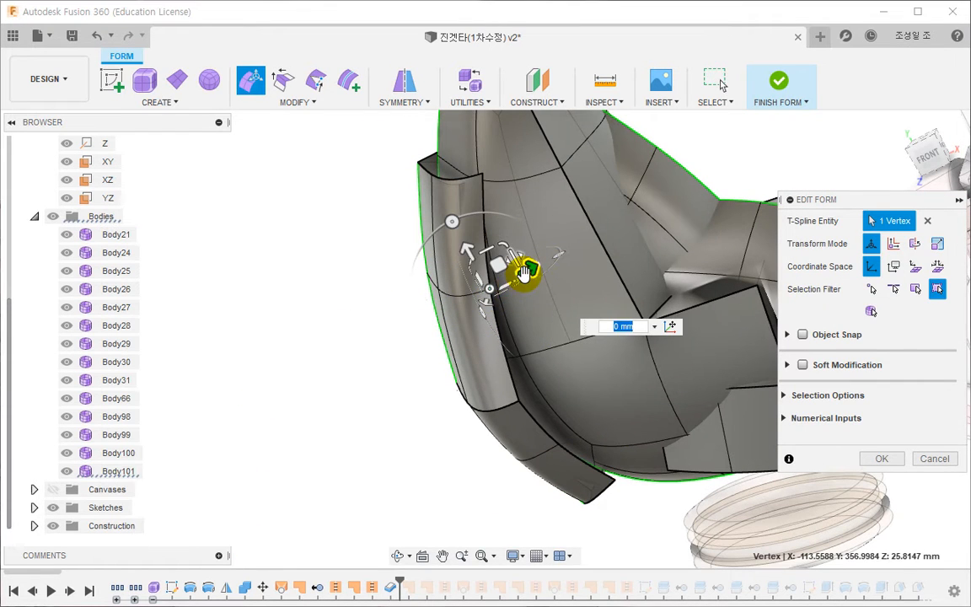
{"action": "mouse_move", "coordinate": [560, 257]}
{"action": "left_mouse_down"}
{"action": "mouse_move", "coordinate": [556, 268]}
{"action": "mouse_move", "coordinate": [543, 262]}
{"action": "mouse_move", "coordinate": [565, 250]}
{"action": "left_mouse_up"}
- Move the plate's crease-line corner vertex and the outer-edge vertex below it towards the shell, the lower one by about 6 mm
{"action": "left_click", "coordinate": [519, 402]}
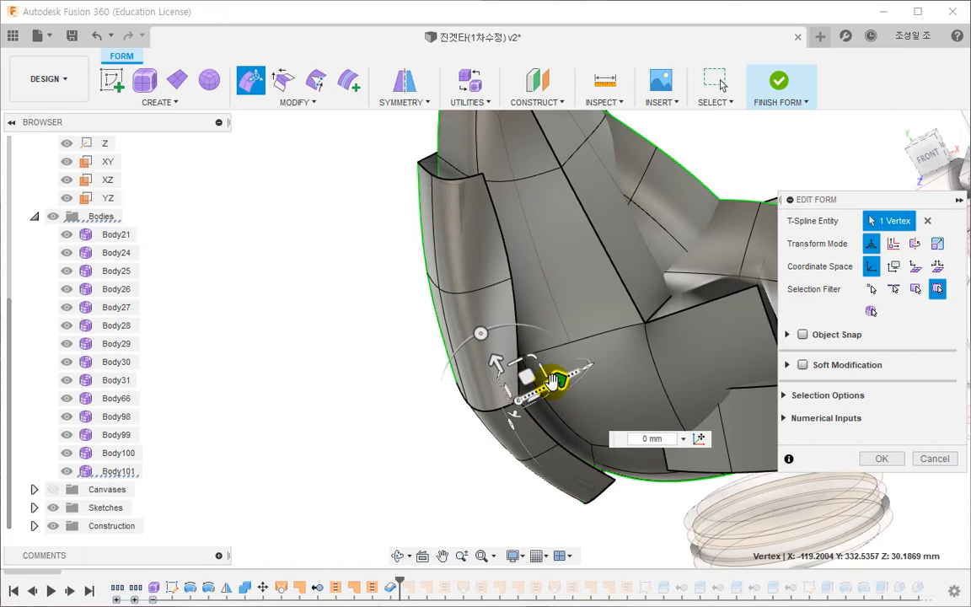
{"action": "left_click_drag", "start_coordinate": [558, 381], "coordinate": [607, 356]}
{"action": "left_click", "coordinate": [566, 443]}
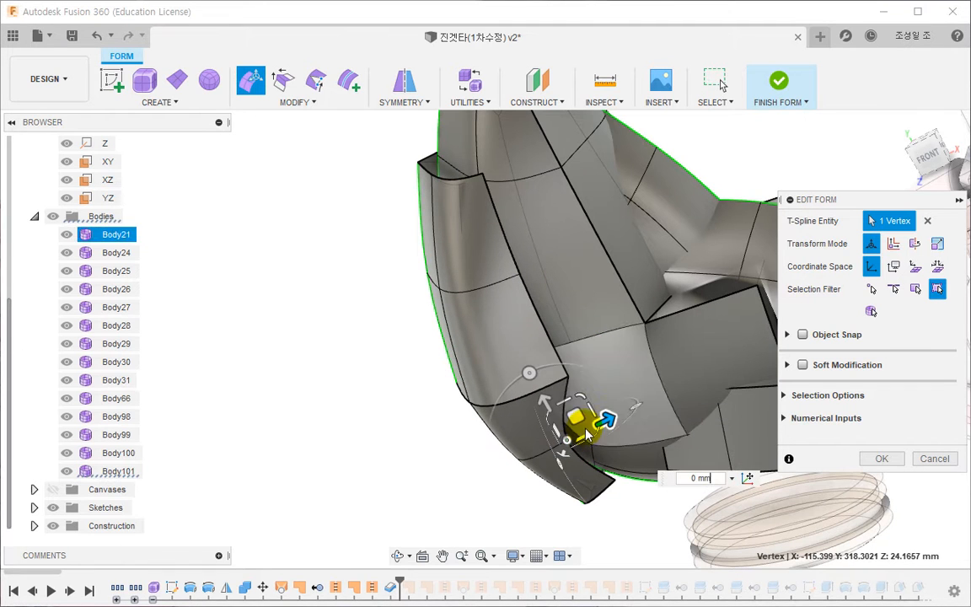
{"action": "left_click_drag", "start_coordinate": [576, 417], "coordinate": [608, 392]}
- Move the plate's top outer corner vertex about 1.6 mm towards the shell and the outer-edge vertex below it further the same way
{"action": "middle_click_drag", "start_coordinate": [586, 489], "coordinate": [564, 493], "text": "shift"}
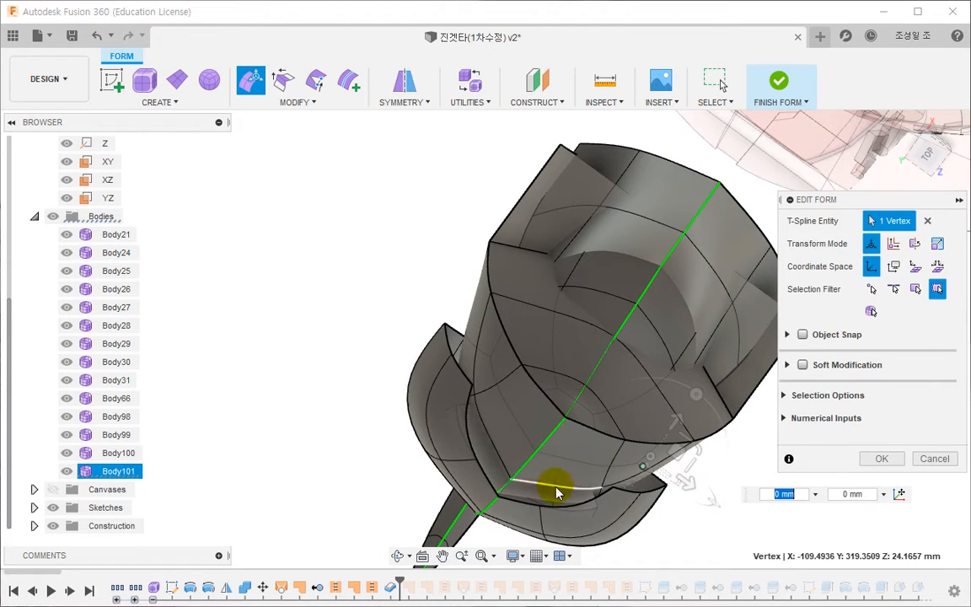
{"action": "left_click", "coordinate": [473, 385]}
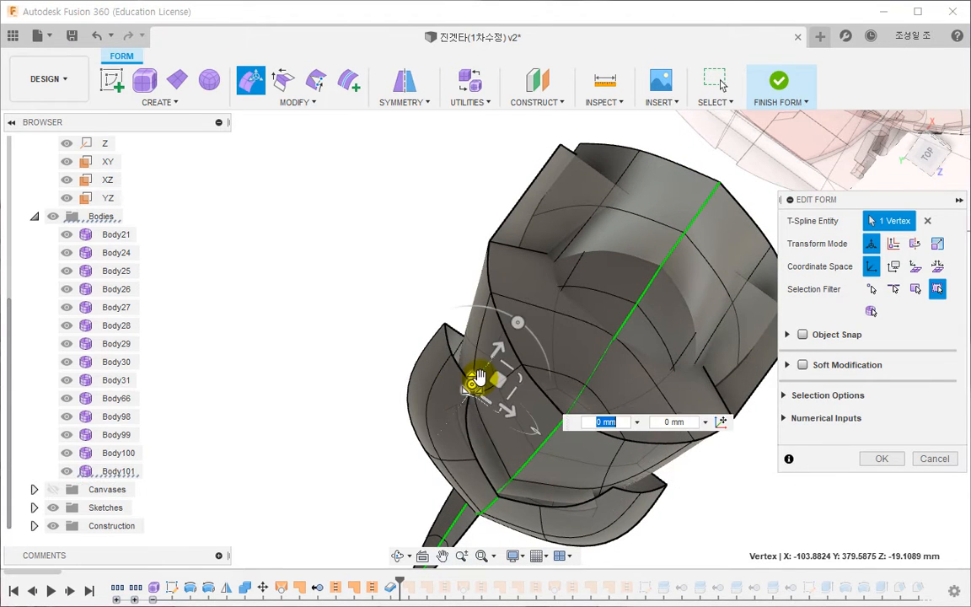
{"action": "scroll", "coordinate": [486, 376], "scroll_direction": "down", "scroll_amount": 2}
{"action": "scroll", "coordinate": [487, 375], "scroll_direction": "up", "scroll_amount": 5}
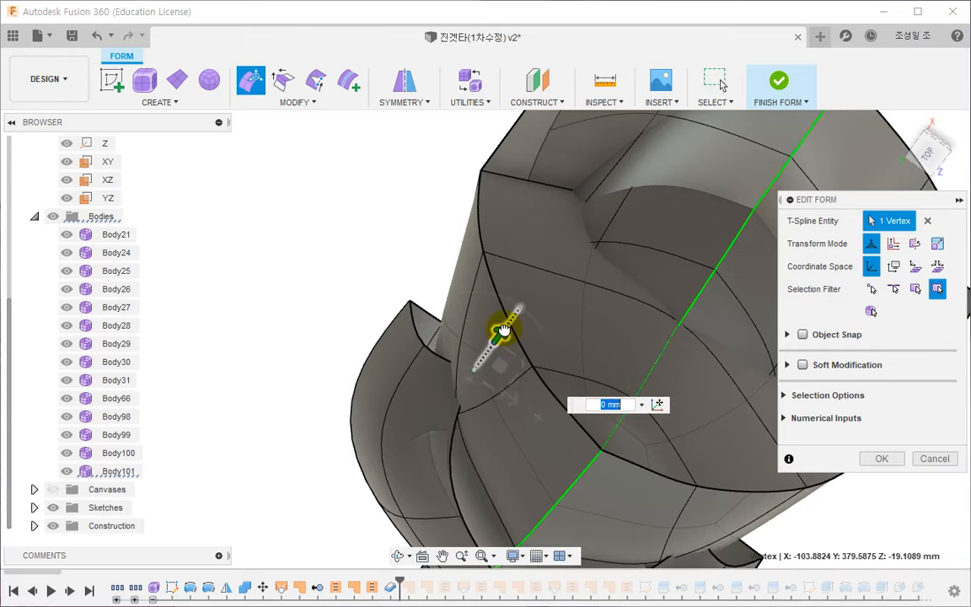
{"action": "left_click", "coordinate": [423, 349]}
{"action": "left_click_drag", "start_coordinate": [447, 313], "coordinate": [493, 267]}
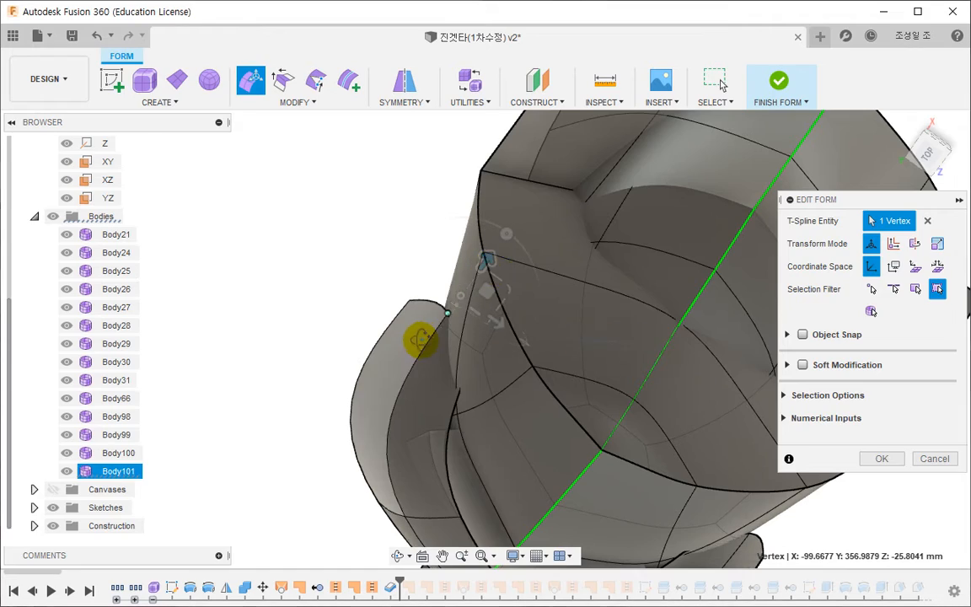
- Move the crease-line corner vertex about 7.1 mm further towards the shell and nudge the adjacent outer-edge vertex the same way
{"action": "middle_click_drag", "start_coordinate": [421, 337], "coordinate": [357, 355], "text": "shift"}
{"action": "left_click", "coordinate": [342, 345]}
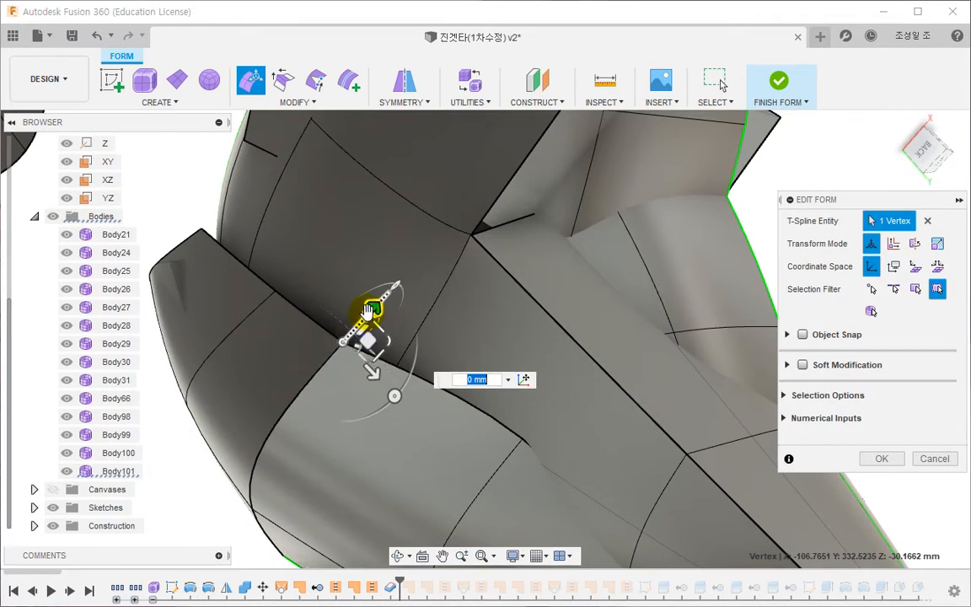
{"action": "left_click_drag", "start_coordinate": [362, 327], "coordinate": [424, 280]}
{"action": "middle_click_drag", "start_coordinate": [424, 279], "coordinate": [388, 413], "text": "shift"}
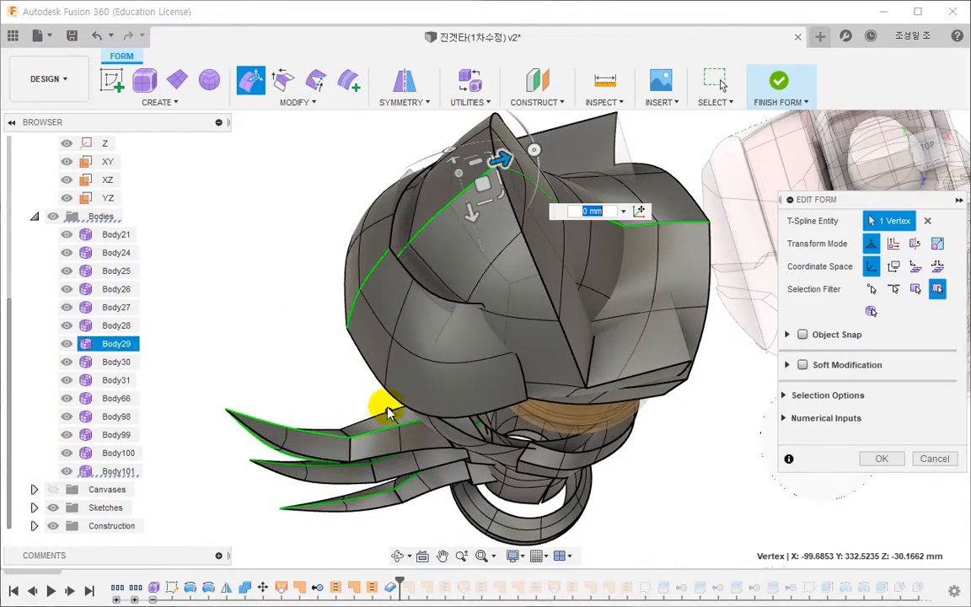
{"action": "left_click", "coordinate": [384, 390]}
{"action": "mouse_move", "coordinate": [430, 376]}
{"action": "left_mouse_down"}
{"action": "mouse_move", "coordinate": [562, 325]}
{"action": "mouse_move", "coordinate": [438, 380]}
{"action": "left_mouse_up"}
- Move the inner vertex in the row below the crease towards the shell, and the bottom-edge vertex beneath it by about 5 mm
{"action": "middle_click_drag", "start_coordinate": [325, 385], "coordinate": [305, 269], "text": "shift"}
{"action": "left_click", "coordinate": [375, 413]}
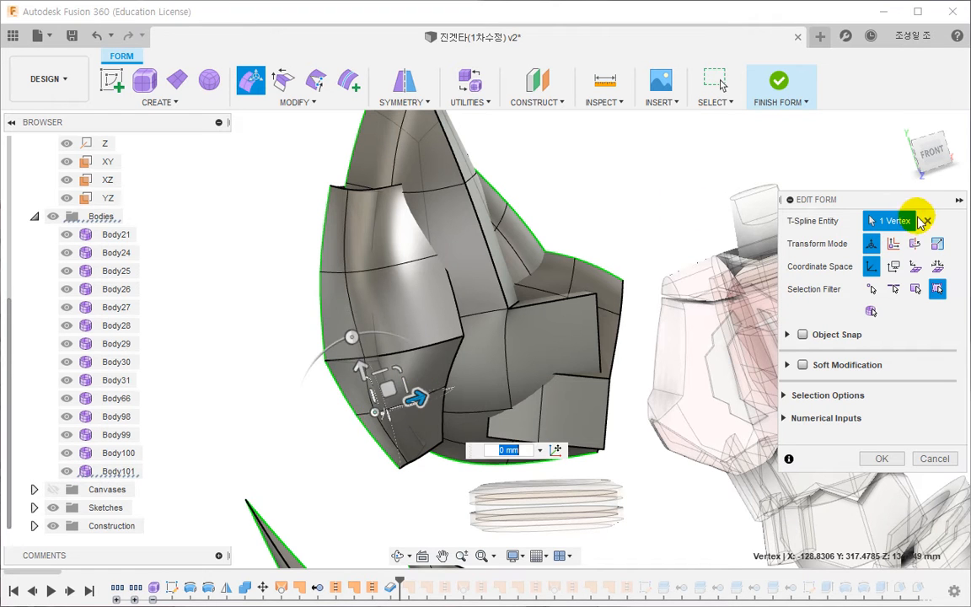
{"action": "scroll", "coordinate": [346, 396], "scroll_direction": "up", "scroll_amount": 6}
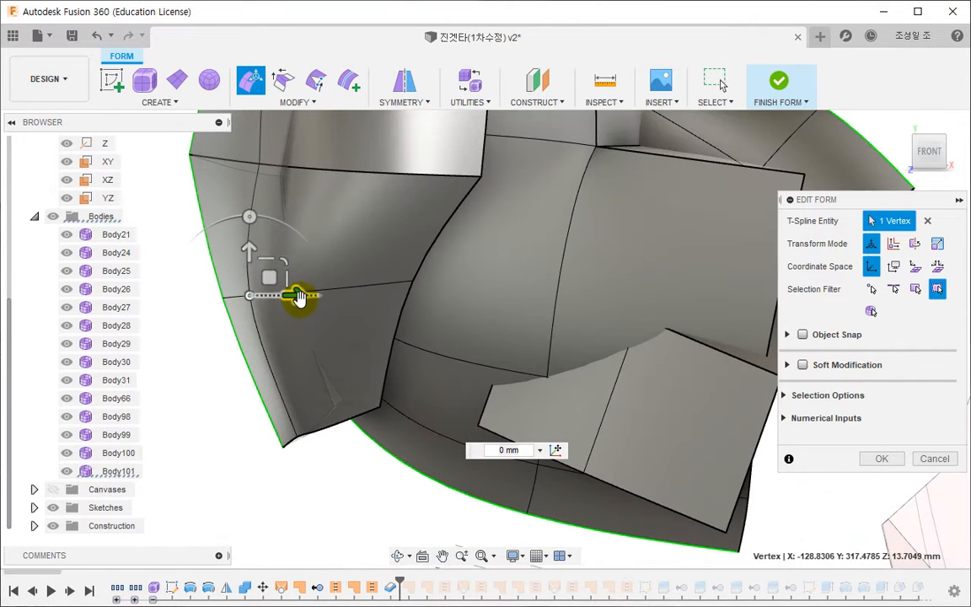
{"action": "left_click_drag", "start_coordinate": [300, 293], "coordinate": [378, 291]}
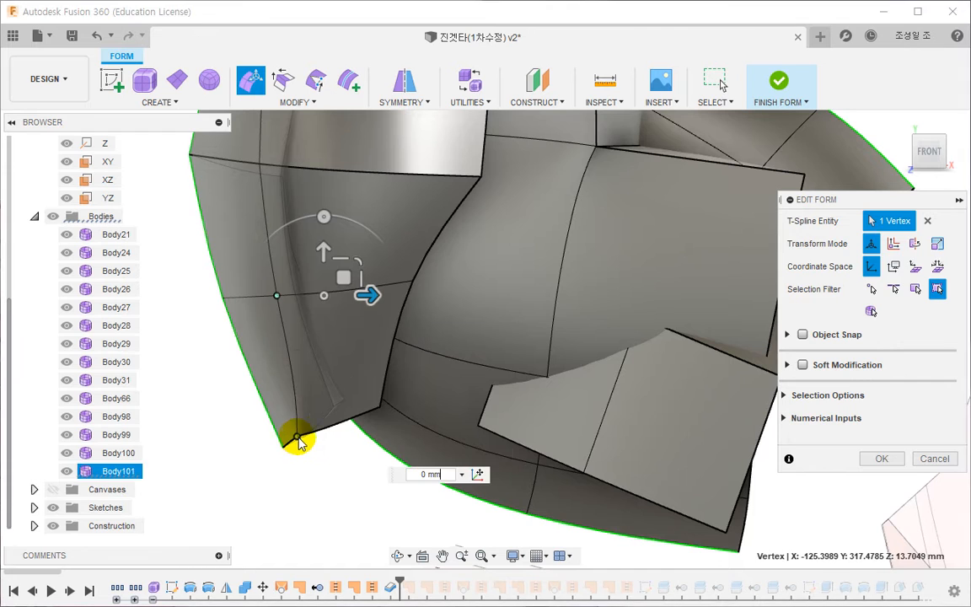
{"action": "left_click_drag", "start_coordinate": [337, 436], "coordinate": [383, 429]}
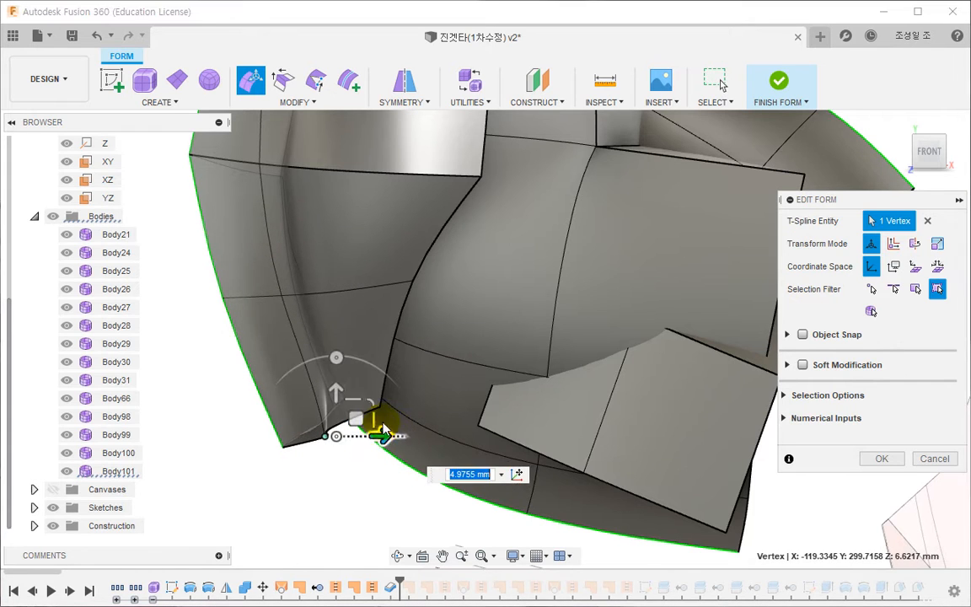
- Move the plate's bottom outer corner vertex towards the shell and shift the bottom-edge inner vertex beside it further
{"action": "left_click", "coordinate": [362, 435]}
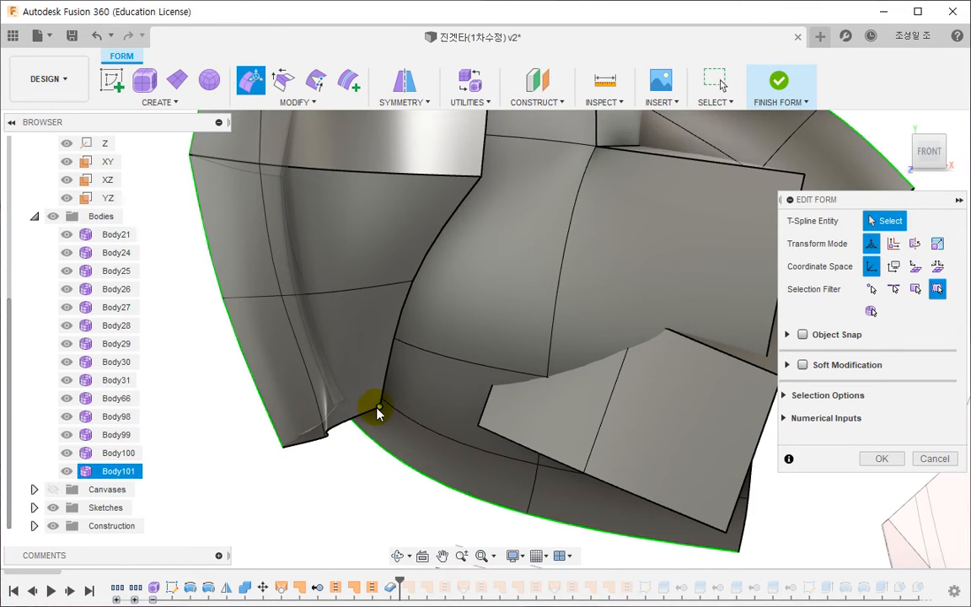
{"action": "left_click", "coordinate": [378, 408]}
{"action": "left_click_drag", "start_coordinate": [424, 405], "coordinate": [472, 405]}
{"action": "left_click", "coordinate": [326, 438]}
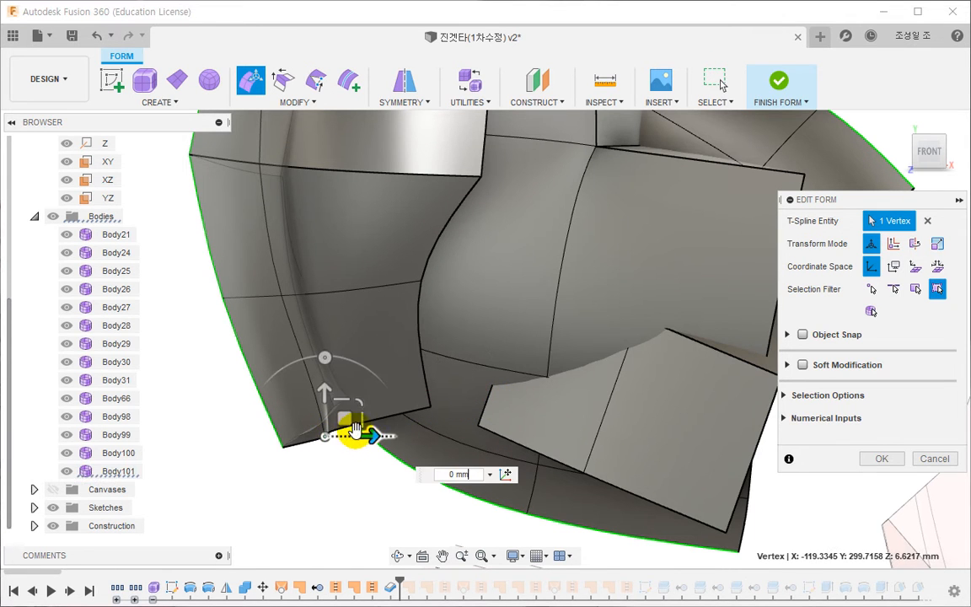
{"action": "middle_click_drag", "start_coordinate": [410, 435], "coordinate": [287, 373], "text": "shift"}
- Move the bottom-edge centre vertex towards the shell and pull the neighbouring inner vertex back by about 7.6 mm
{"action": "left_click", "coordinate": [286, 373]}
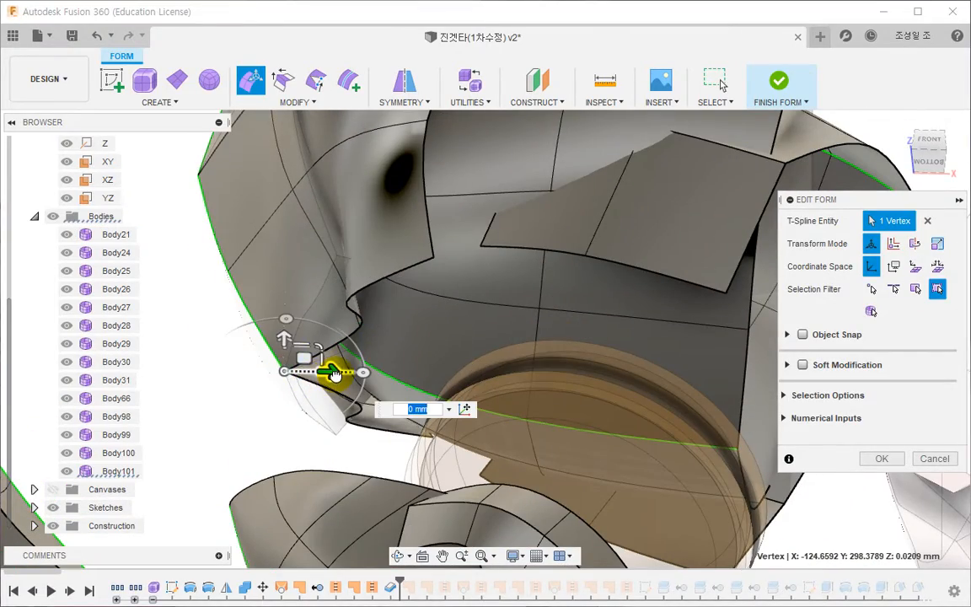
{"action": "left_click_drag", "start_coordinate": [335, 374], "coordinate": [349, 356]}
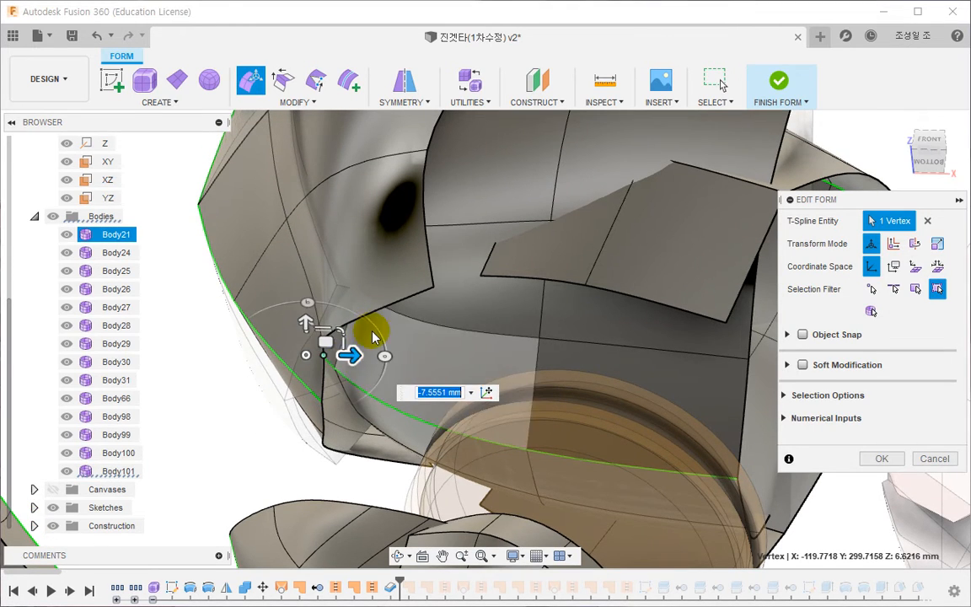
{"action": "middle_click_drag", "start_coordinate": [372, 336], "coordinate": [469, 391], "text": "shift"}
- Widen the plate's bottom edge by moving its inner vertex outward and its corner vertex about 4.5 mm outward and 2.7 mm down
{"action": "left_click", "coordinate": [944, 159]}
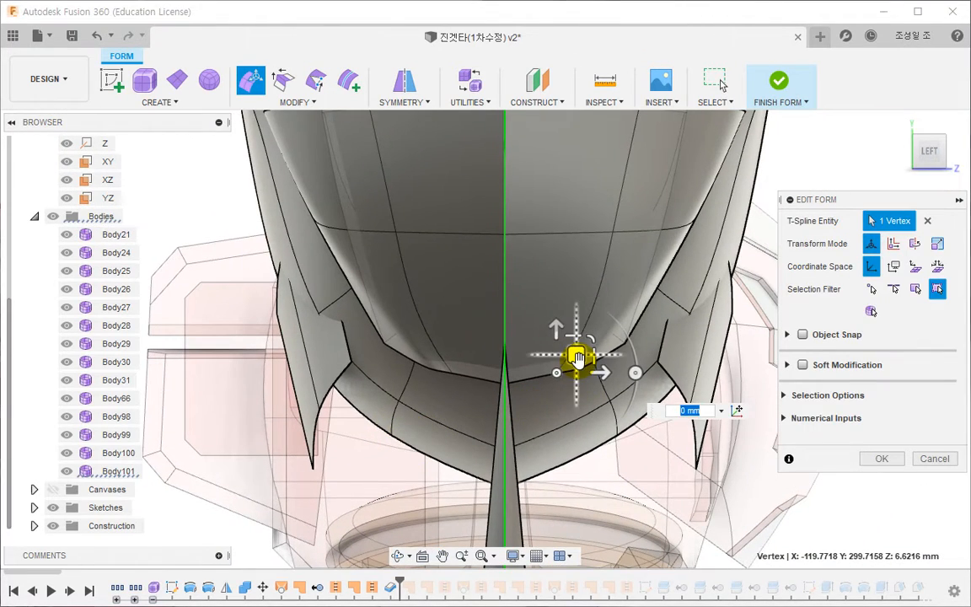
{"action": "left_click_drag", "start_coordinate": [576, 358], "coordinate": [679, 353]}
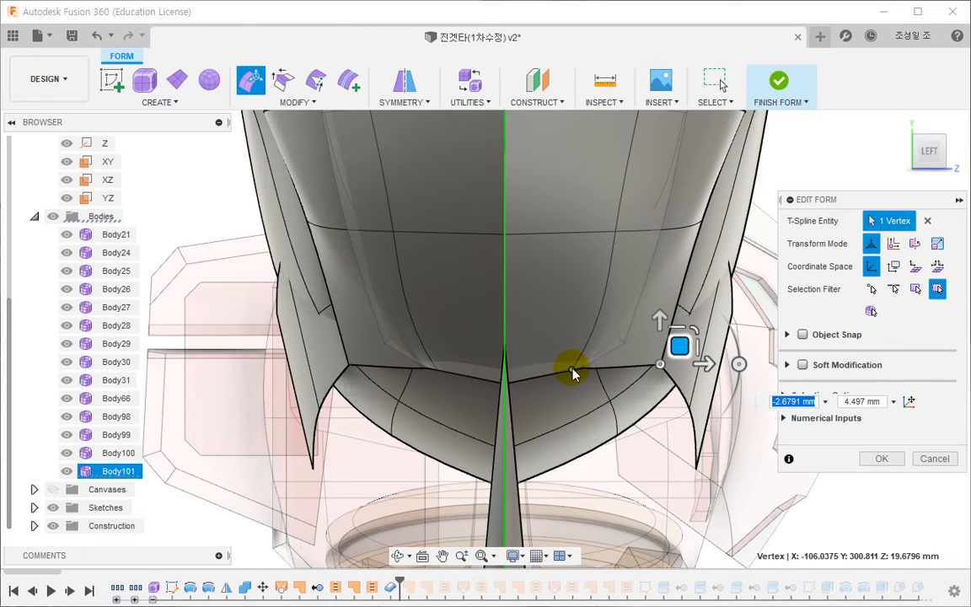
{"action": "key", "text": "Escape"}
{"action": "left_click", "coordinate": [572, 371]}
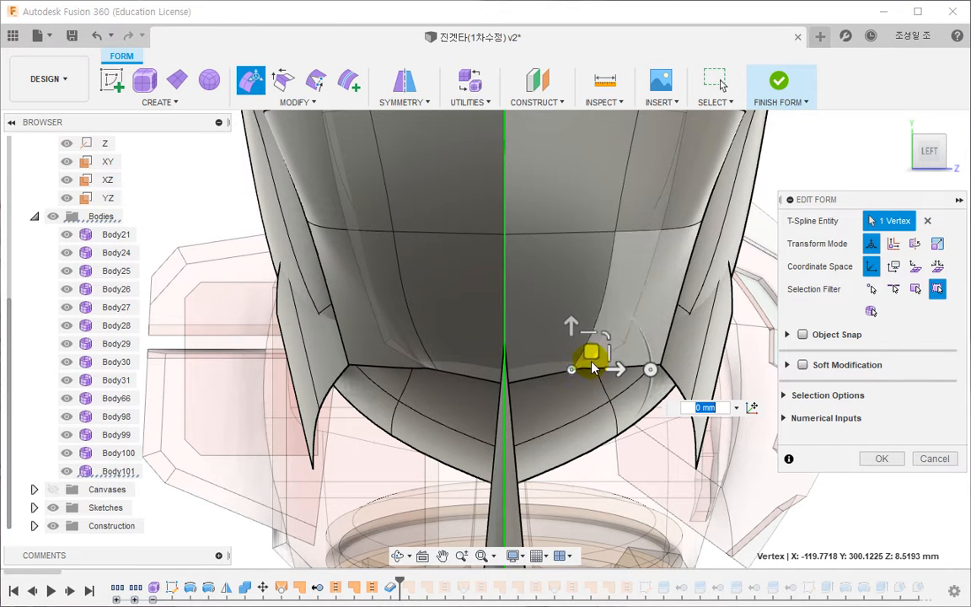
{"action": "left_click_drag", "start_coordinate": [572, 371], "coordinate": [606, 362]}
- Move the bottom-edge inner vertex about 6.2 mm and the outer-edge vertex below the crease about 4.3 mm towards the shell
{"action": "middle_click_drag", "start_coordinate": [463, 341], "coordinate": [417, 337], "text": "shift"}
{"action": "left_click", "coordinate": [409, 348]}
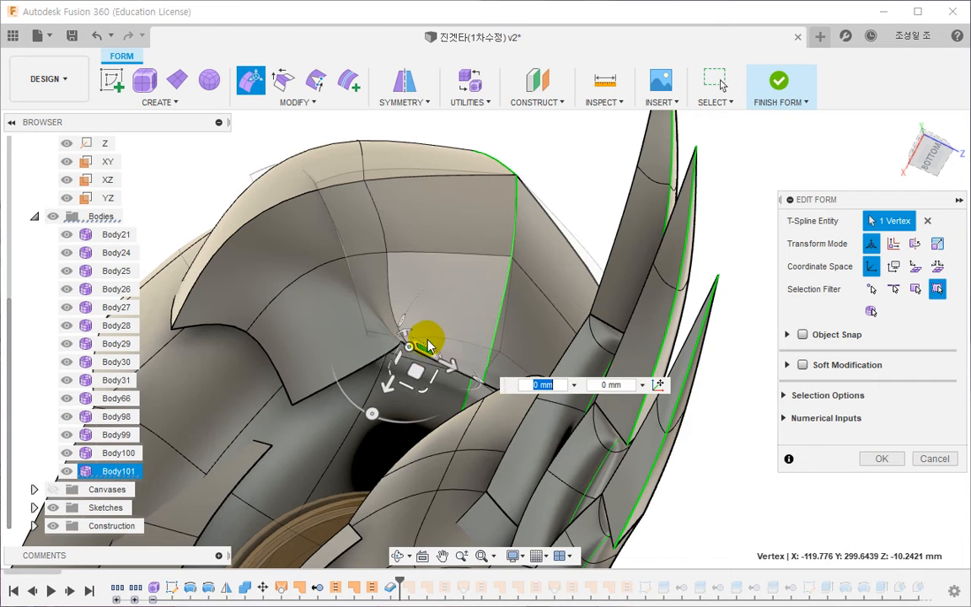
{"action": "left_click_drag", "start_coordinate": [390, 402], "coordinate": [380, 427]}
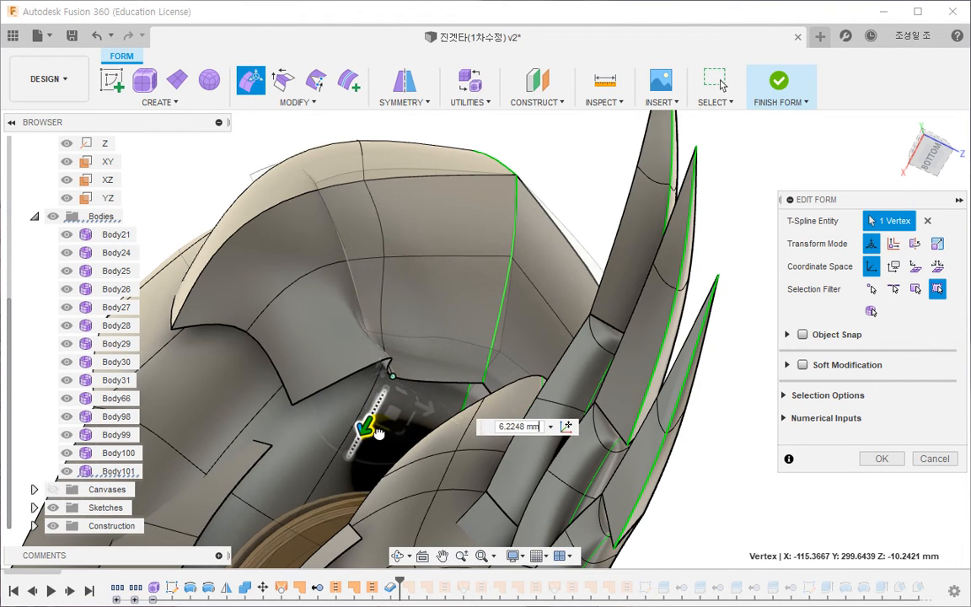
{"action": "left_click", "coordinate": [250, 337]}
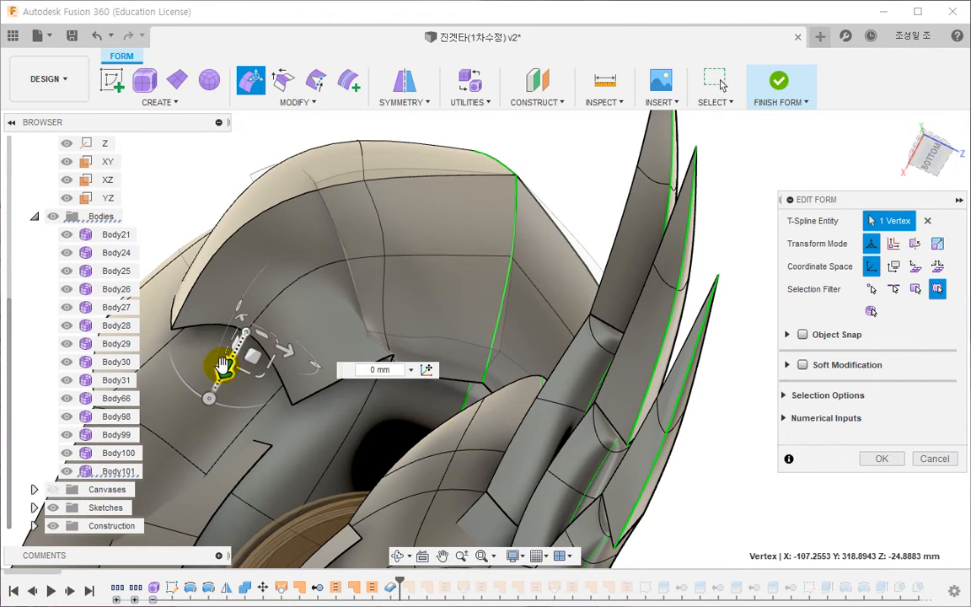
{"action": "left_click_drag", "start_coordinate": [222, 365], "coordinate": [203, 402]}
- Smooth the outer plate's form with the Smooth command applied to all eight faces of one symmetric half
{"action": "middle_click_drag", "start_coordinate": [194, 413], "coordinate": [392, 378], "text": "shift"}
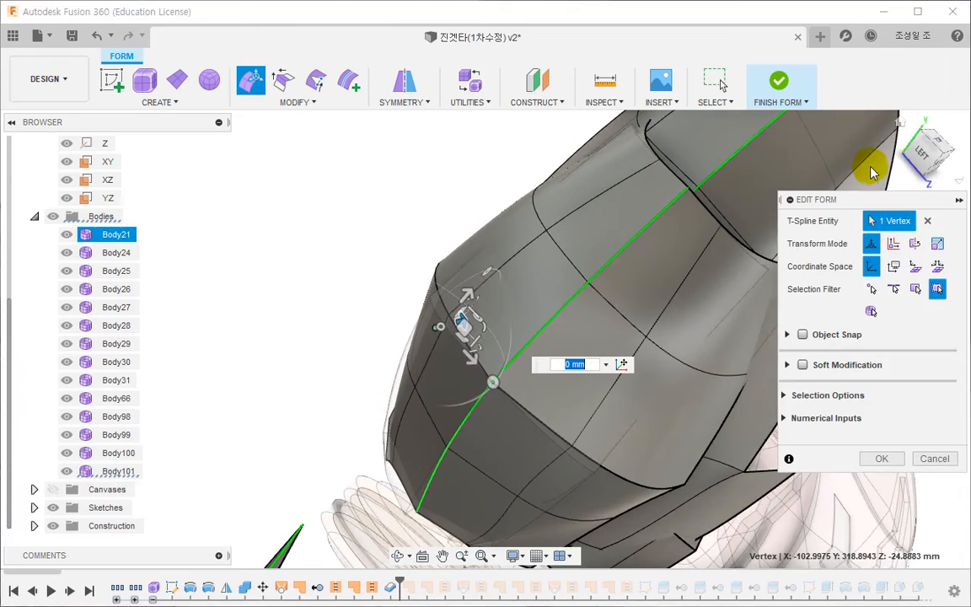
{"action": "left_click", "coordinate": [924, 155]}
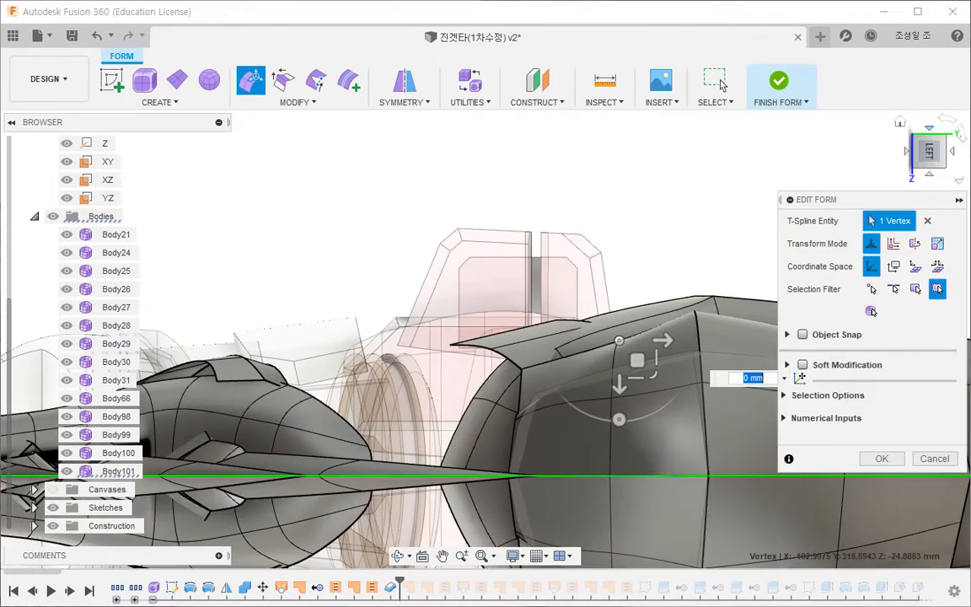
{"action": "left_click", "coordinate": [947, 123]}
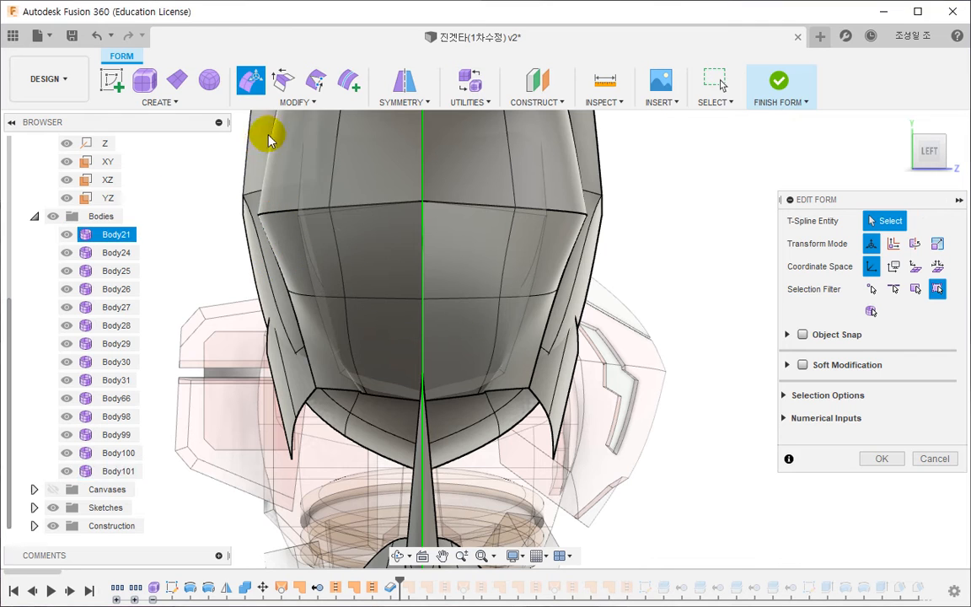
{"action": "left_click", "coordinate": [299, 103]}
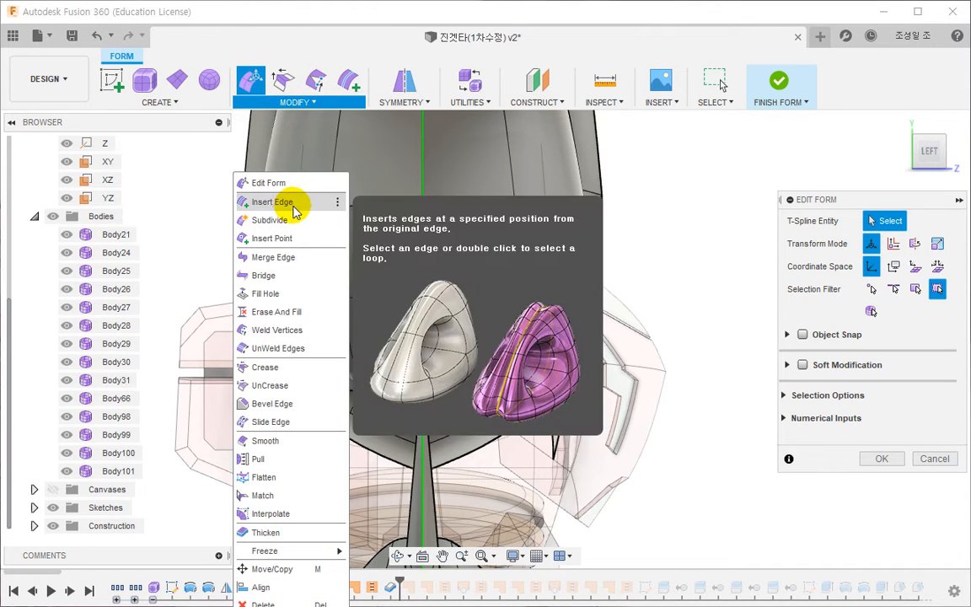
{"action": "left_click", "coordinate": [262, 440]}
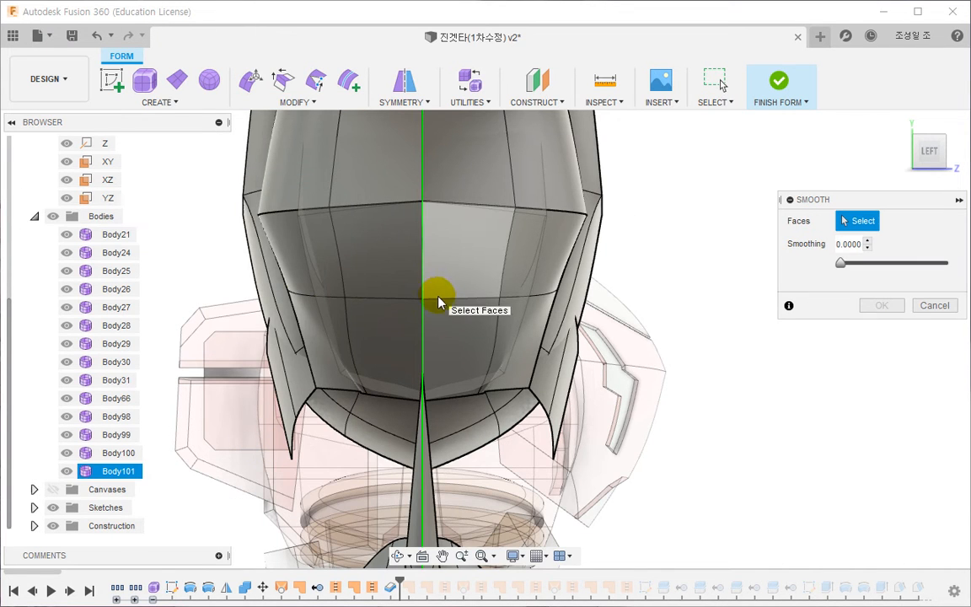
{"action": "left_click", "coordinate": [468, 340]}
{"action": "left_click", "coordinate": [536, 262]}
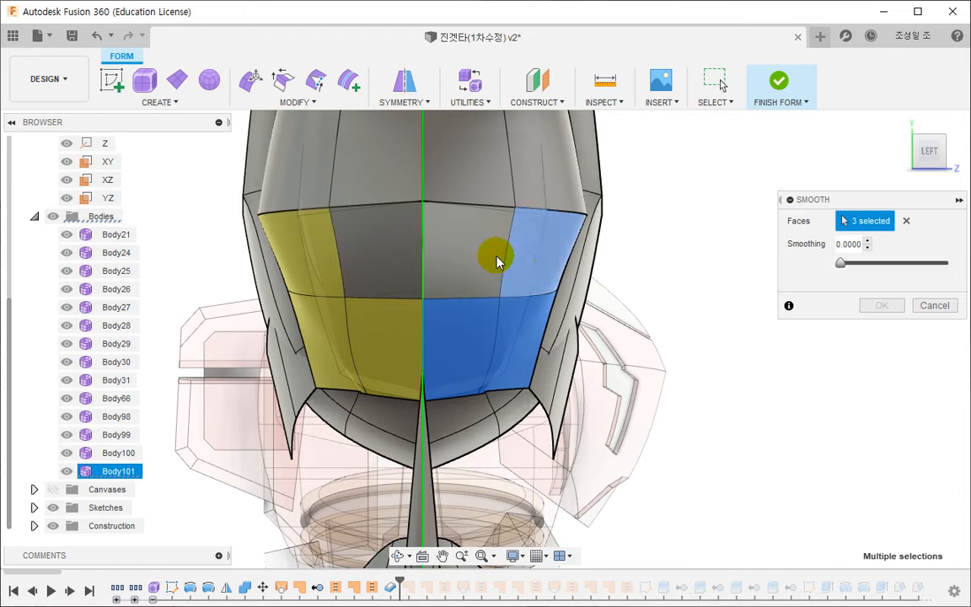
{"action": "left_click", "coordinate": [481, 259]}
{"action": "middle_click_drag", "start_coordinate": [518, 235], "coordinate": [485, 441]}
{"action": "left_click", "coordinate": [516, 346]}
{"action": "left_click", "coordinate": [483, 238]}
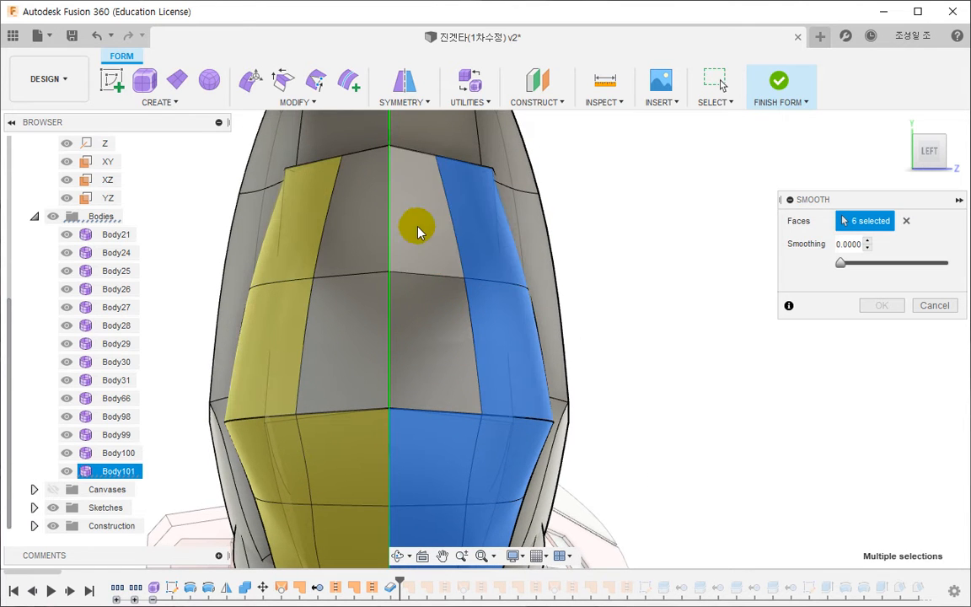
{"action": "left_click", "coordinate": [418, 230]}
{"action": "left_click", "coordinate": [440, 362]}
{"action": "scroll", "coordinate": [510, 348], "scroll_direction": "down", "scroll_amount": 2}
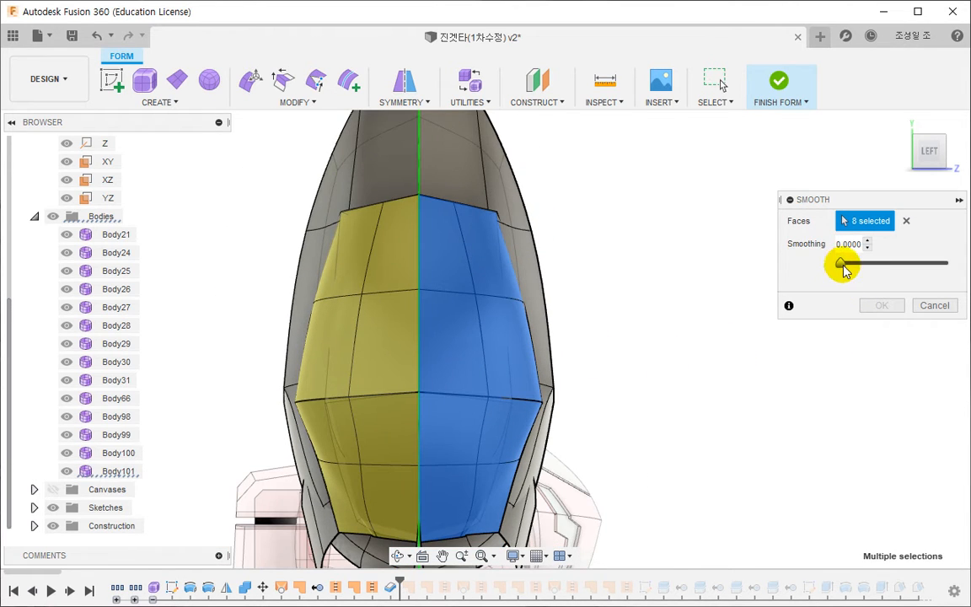
{"action": "left_click", "coordinate": [879, 306]}
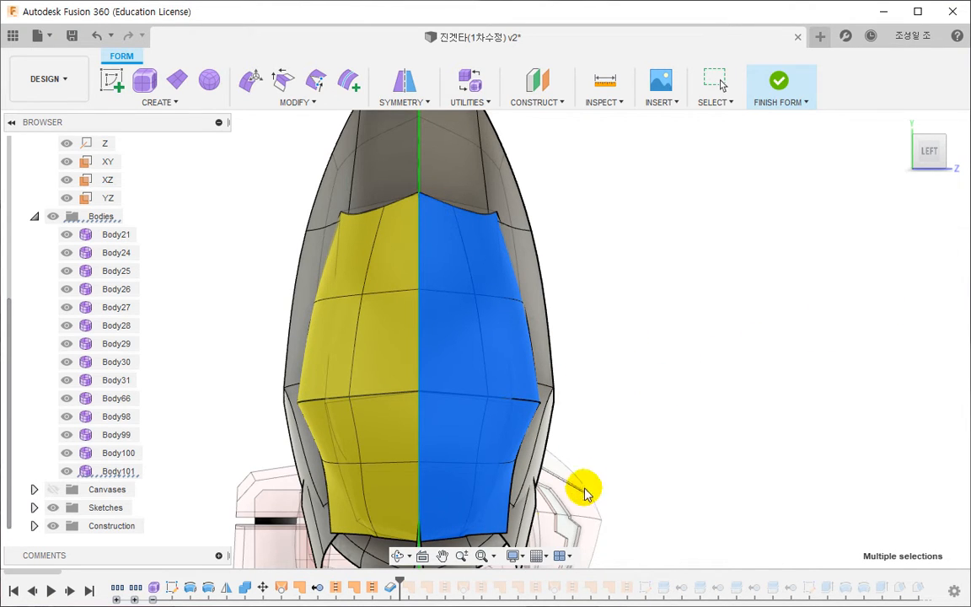
- Straighten the outer plate's long side edges in the left view by scaling both mirrored edge loops along the width direction
{"action": "key", "text": "Escape"}
{"action": "middle_click_drag", "start_coordinate": [577, 455], "coordinate": [421, 400], "text": "shift"}
{"action": "double_click", "coordinate": [389, 320]}
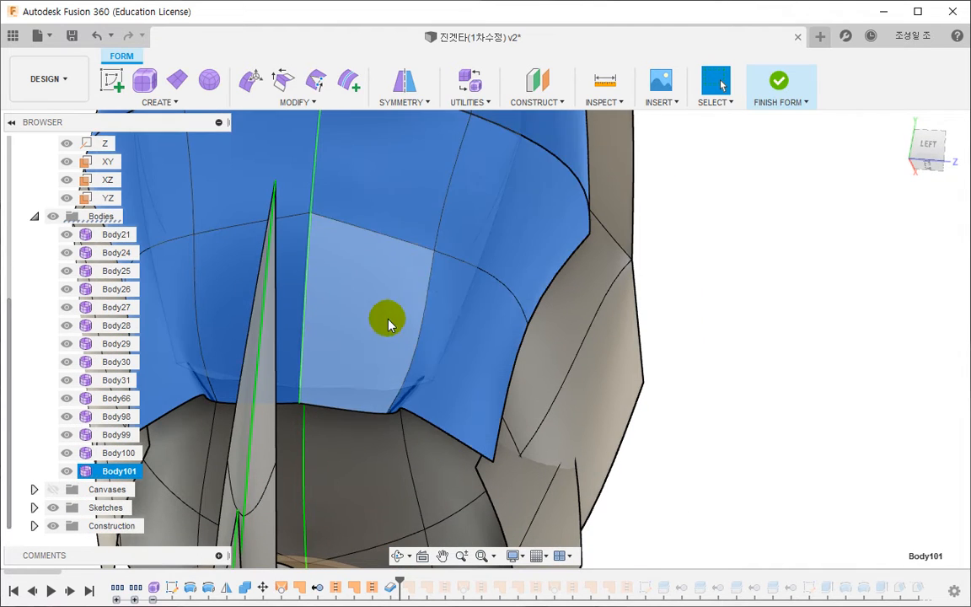
{"action": "left_click", "coordinate": [930, 145]}
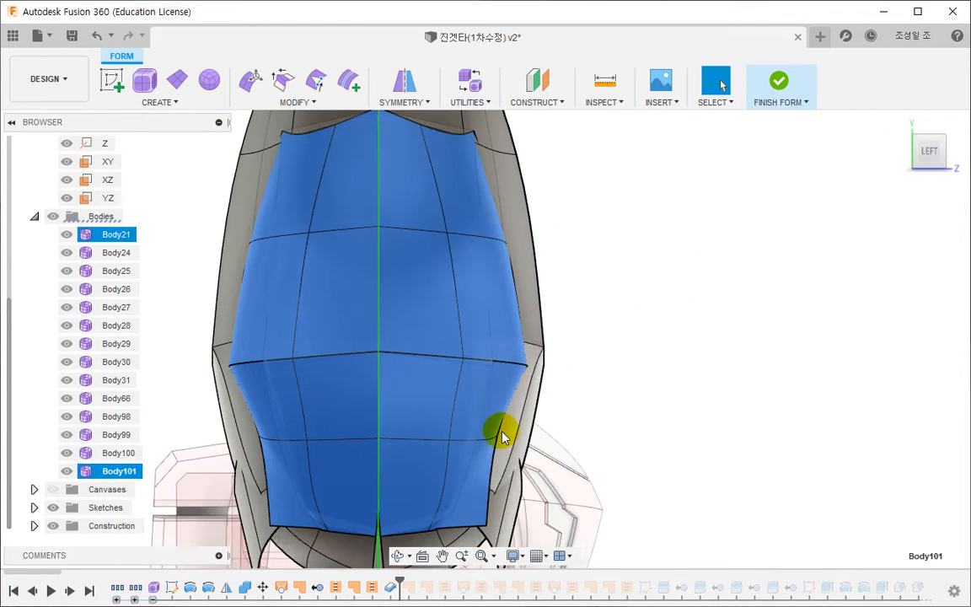
{"action": "double_click", "coordinate": [494, 468]}
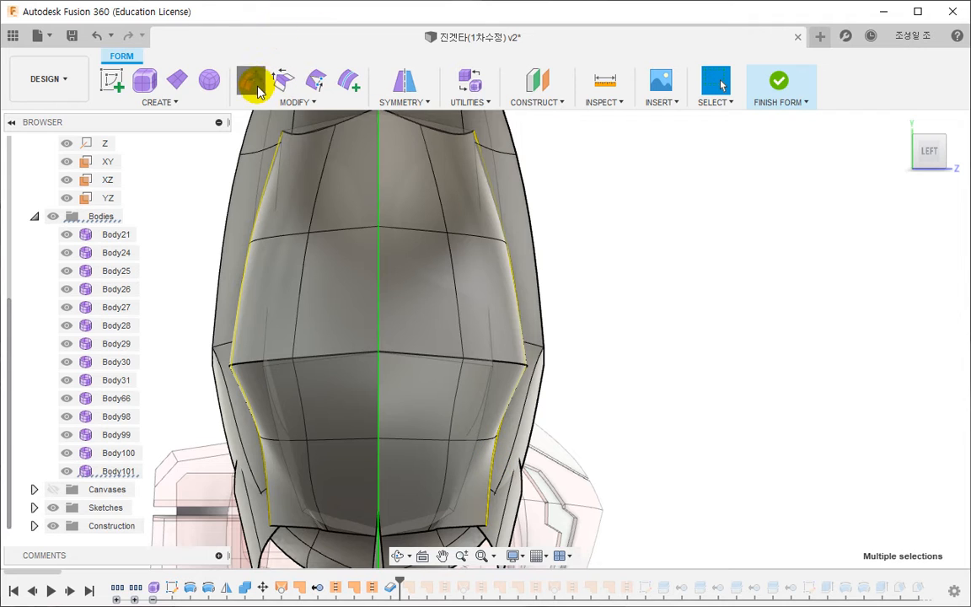
{"action": "left_click", "coordinate": [257, 88]}
{"action": "left_click_drag", "start_coordinate": [534, 321], "coordinate": [424, 328]}
{"action": "left_click_drag", "start_coordinate": [536, 324], "coordinate": [304, 316]}
- Straighten the plate's inner lengthwise edge loops by scaling them across the width by a factor of 0.0529
{"action": "double_click", "coordinate": [461, 319]}
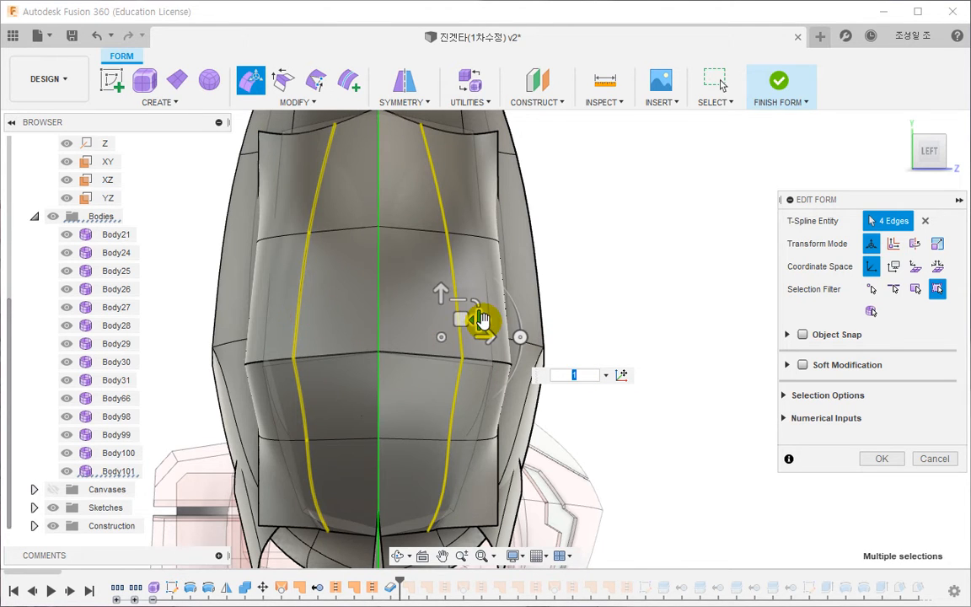
{"action": "left_click_drag", "start_coordinate": [480, 320], "coordinate": [374, 335]}
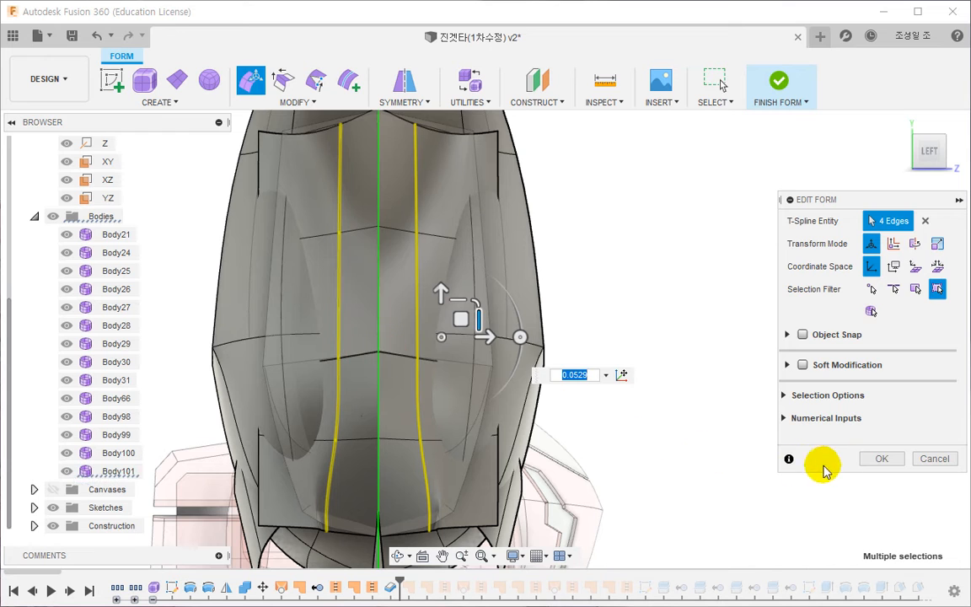
{"action": "left_click", "coordinate": [881, 459]}
- Delete the whole outer plate T-spline body
{"action": "double_click", "coordinate": [440, 191]}
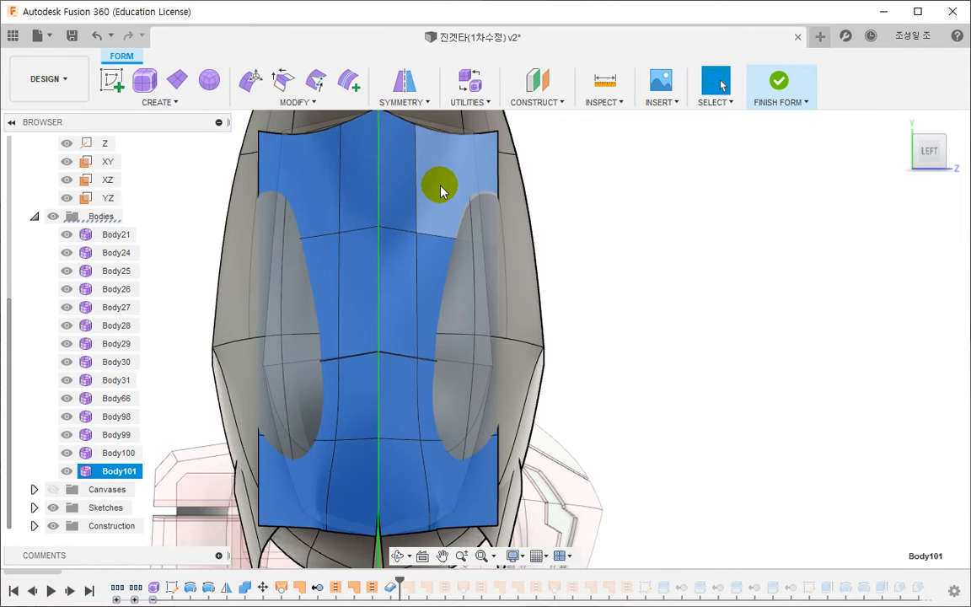
{"action": "key", "text": "Delete"}
- Copy the shell's outer faces and paste them in place as a separate T-spline body
{"action": "middle_click_drag", "start_coordinate": [440, 212], "coordinate": [532, 358], "text": "shift"}
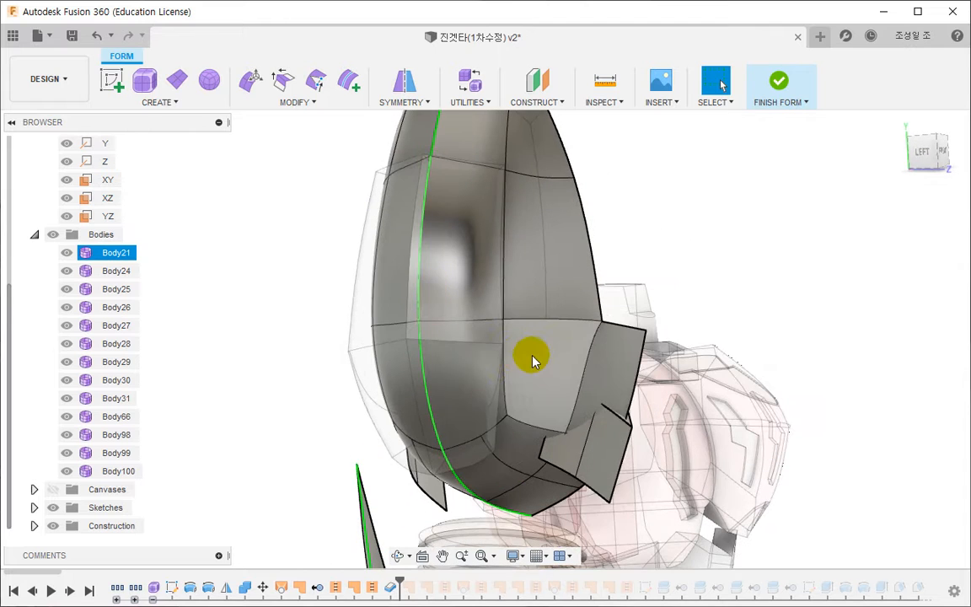
{"action": "left_click", "coordinate": [532, 267], "text": "ctrl"}
{"action": "left_click", "coordinate": [454, 249], "text": "ctrl"}
{"action": "left_click", "coordinate": [487, 358], "text": "ctrl"}
{"action": "middle_click_drag", "start_coordinate": [531, 246], "coordinate": [524, 348]}
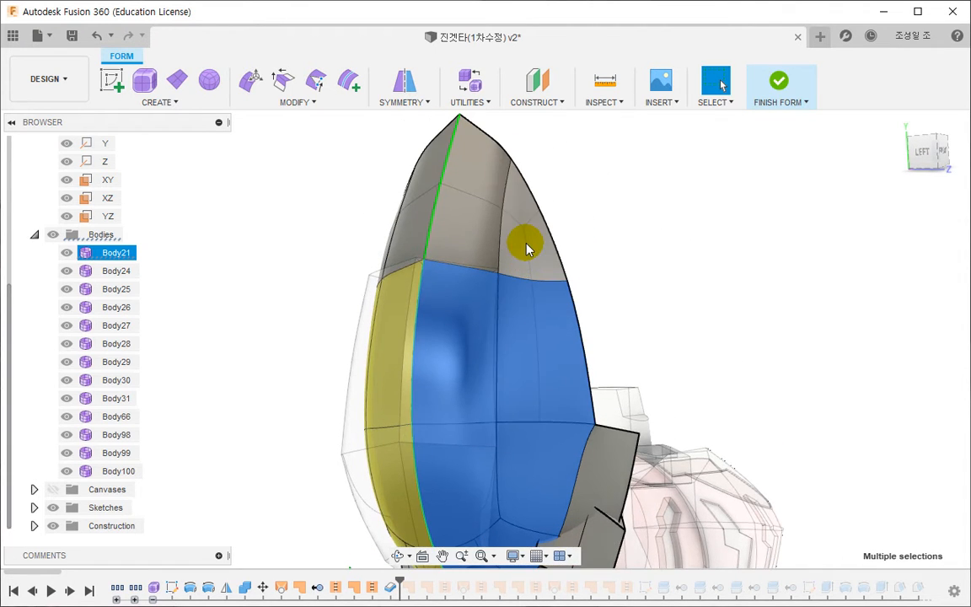
{"action": "mouse_move", "coordinate": [524, 243]}
{"action": "middle_mouse_down", "text": "shift"}
{"action": "mouse_move", "coordinate": [466, 228]}
{"action": "mouse_move", "coordinate": [481, 330]}
{"action": "mouse_move", "coordinate": [524, 287]}
{"action": "mouse_move", "coordinate": [529, 308]}
{"action": "mouse_move", "coordinate": [472, 372]}
{"action": "middle_mouse_up", "text": "shift"}
{"action": "key", "text": "ctrl+v"}
{"action": "left_click_drag", "start_coordinate": [545, 284], "coordinate": [513, 306]}
{"action": "middle_click_drag", "start_coordinate": [513, 305], "coordinate": [575, 363], "text": "shift"}
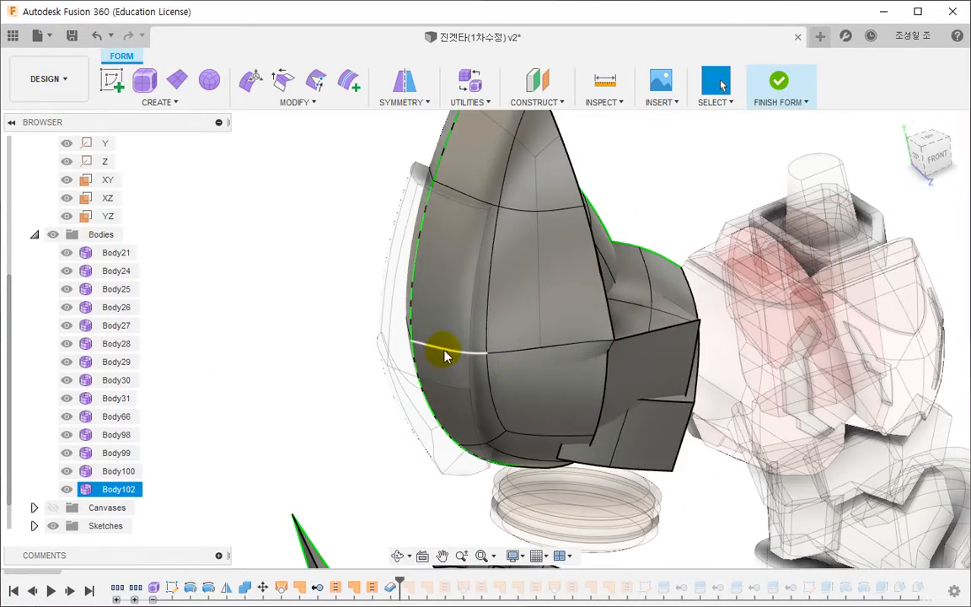
- Select the shell's faces again from the pointed tip down to the bottom edge
{"action": "middle_click_drag", "start_coordinate": [444, 349], "coordinate": [469, 417]}
{"action": "scroll", "coordinate": [469, 417], "scroll_direction": "down", "scroll_amount": 2}
{"action": "left_click", "coordinate": [499, 256]}
{"action": "left_click", "coordinate": [538, 265], "text": "shift"}
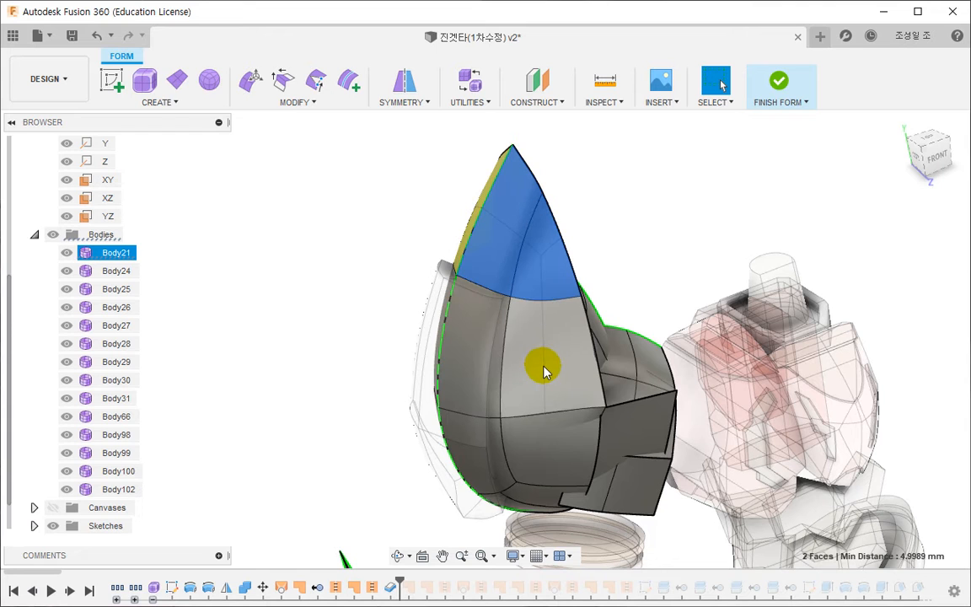
{"action": "left_click", "coordinate": [544, 372], "text": "shift"}
{"action": "left_click", "coordinate": [468, 381], "text": "shift"}
{"action": "left_click", "coordinate": [526, 451], "text": "shift"}
{"action": "middle_click_drag", "start_coordinate": [481, 459], "coordinate": [522, 362], "text": "shift"}
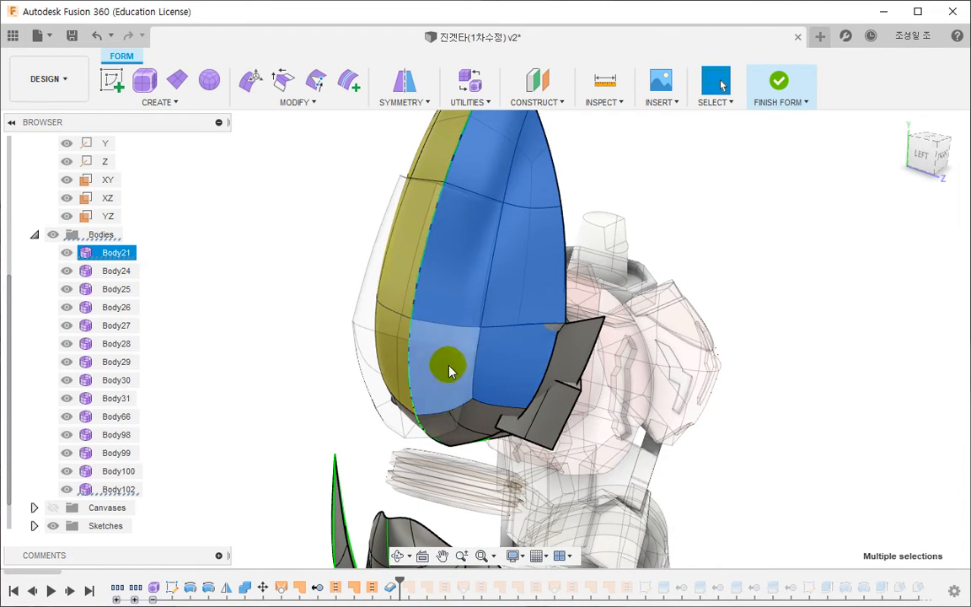
{"action": "left_click", "coordinate": [468, 419]}
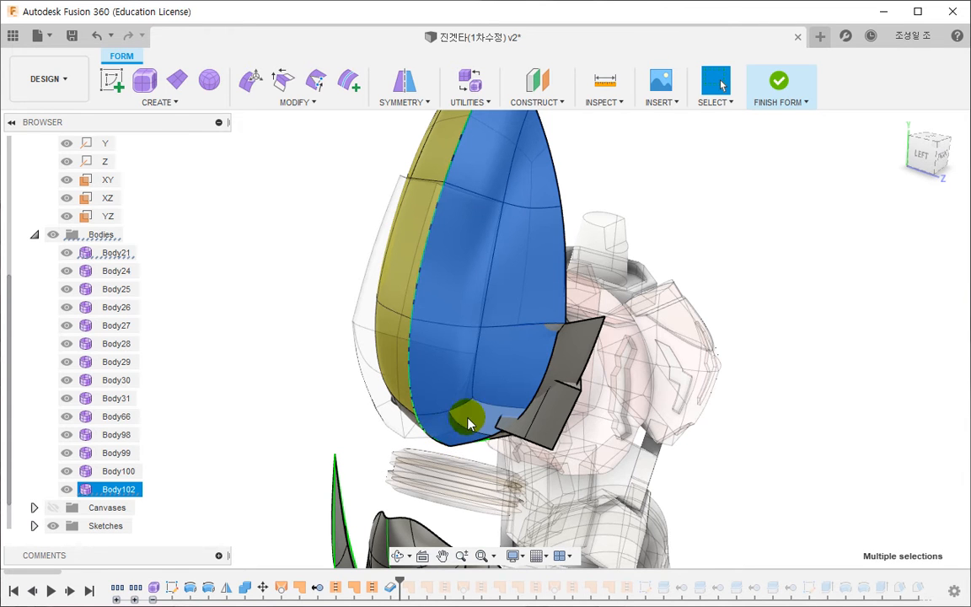
{"action": "left_click", "coordinate": [396, 412]}
{"action": "middle_click_drag", "start_coordinate": [396, 412], "coordinate": [417, 404], "text": "shift"}
{"action": "scroll", "coordinate": [402, 402], "scroll_direction": "up", "scroll_amount": 5}
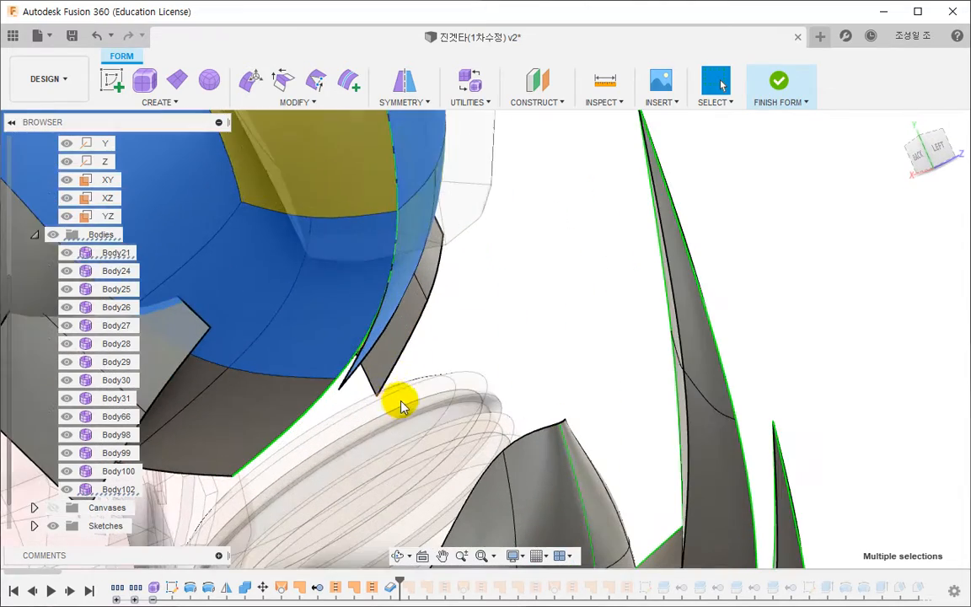
- Clear the face selection and delete the pasted copy of the shell faces
{"action": "left_click", "coordinate": [539, 331]}
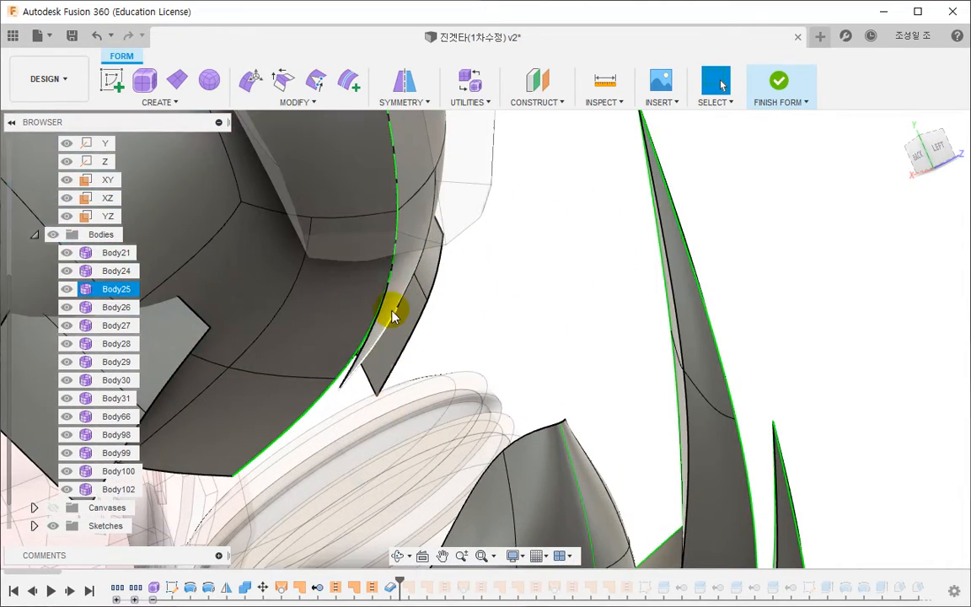
{"action": "left_click", "coordinate": [120, 490]}
{"action": "key", "text": "Delete"}
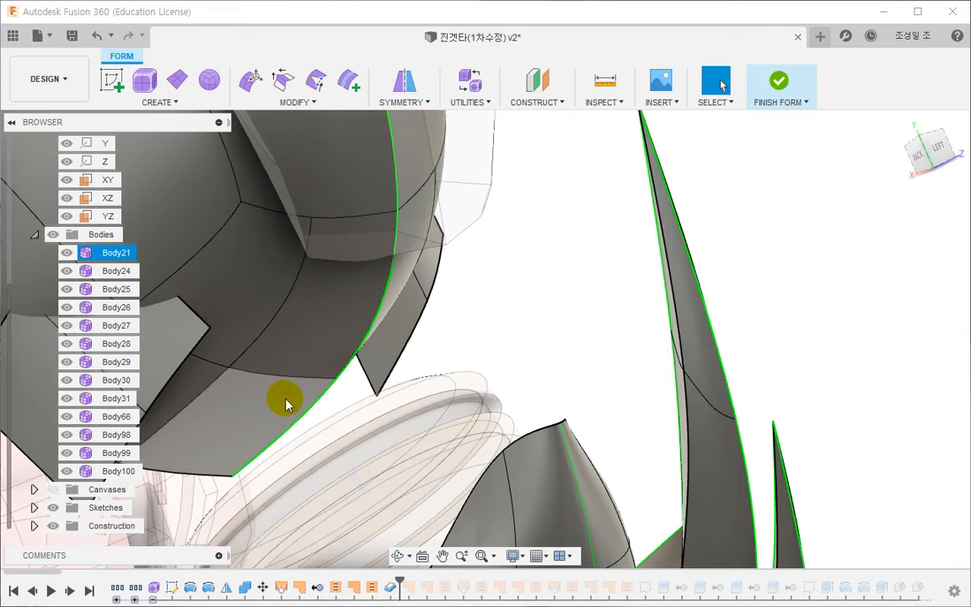
- Copy all the shell's outer faces on both sides, from tip to bottom edge, and paste them as a new body
{"action": "middle_click_drag", "start_coordinate": [281, 396], "coordinate": [386, 425], "text": "shift"}
{"action": "scroll", "coordinate": [373, 469], "scroll_direction": "down", "scroll_amount": 4}
{"action": "mouse_move", "coordinate": [305, 225]}
{"action": "left_mouse_down"}
{"action": "mouse_move", "coordinate": [329, 204]}
{"action": "mouse_move", "coordinate": [364, 256]}
{"action": "mouse_move", "coordinate": [337, 341]}
{"action": "mouse_move", "coordinate": [406, 364]}
{"action": "left_mouse_up"}
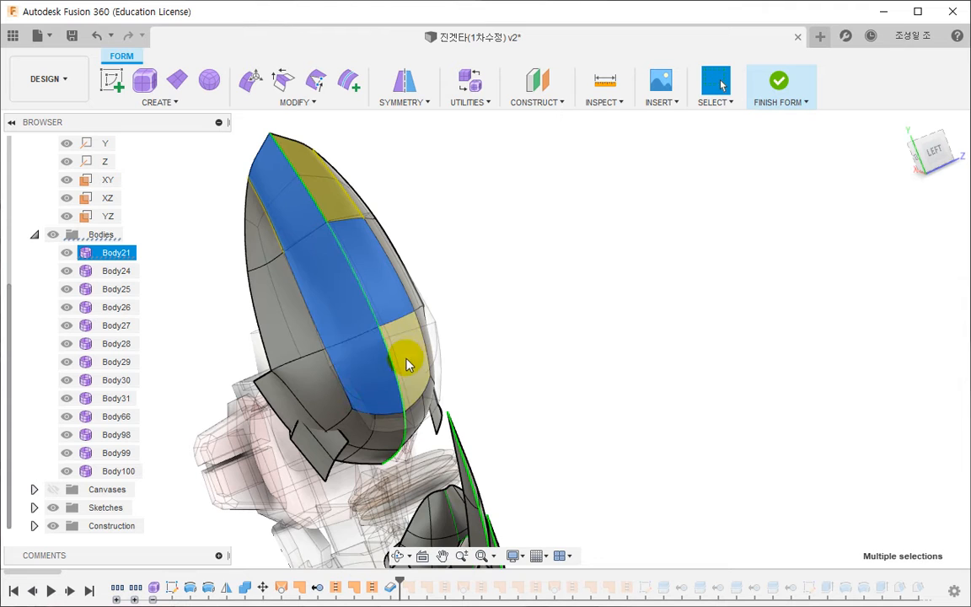
{"action": "left_click", "coordinate": [342, 187]}
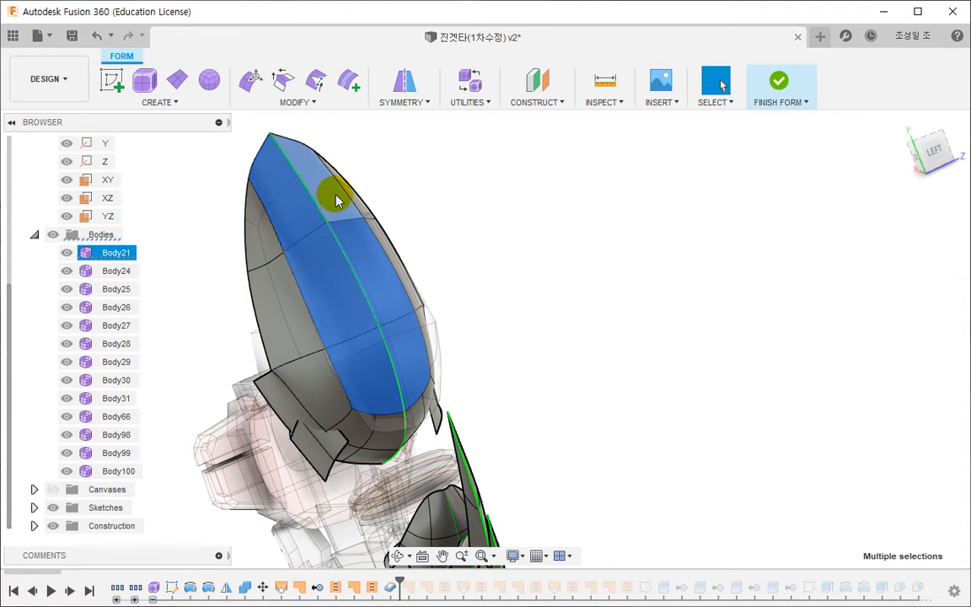
{"action": "middle_click_drag", "start_coordinate": [341, 390], "coordinate": [364, 277], "text": "shift"}
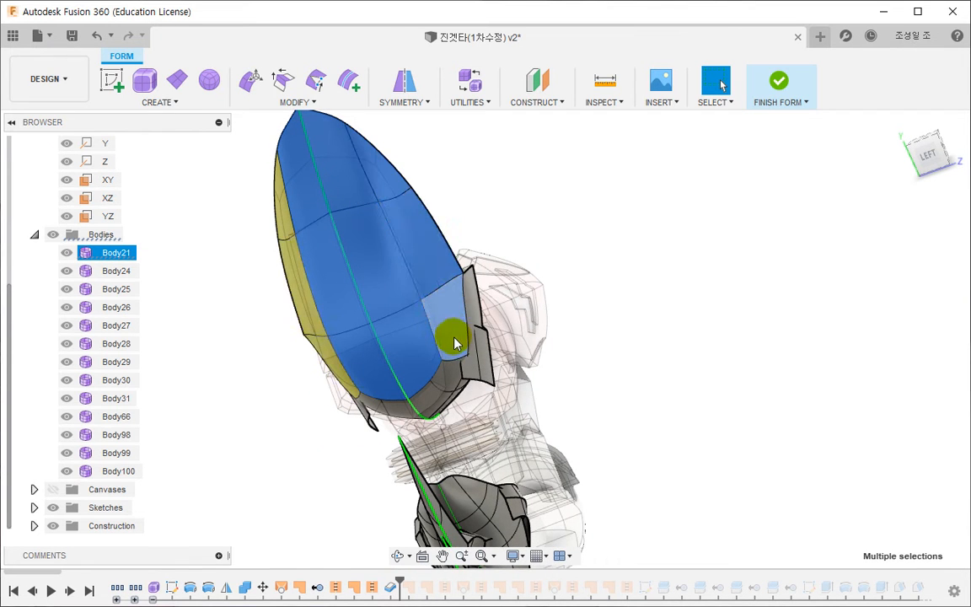
{"action": "scroll", "coordinate": [444, 375], "scroll_direction": "up", "scroll_amount": 2}
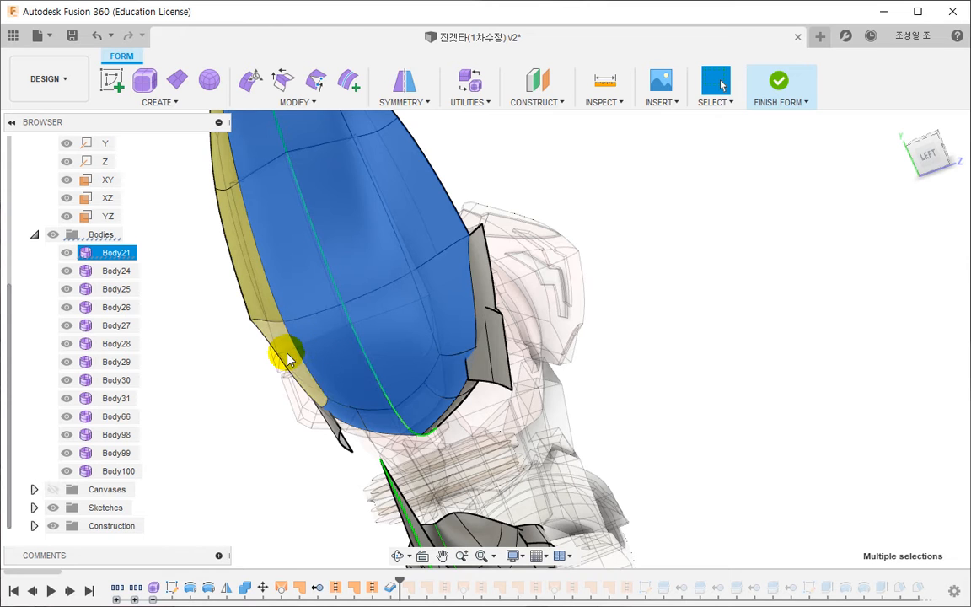
{"action": "middle_click_drag", "start_coordinate": [226, 172], "coordinate": [339, 373], "text": "shift"}
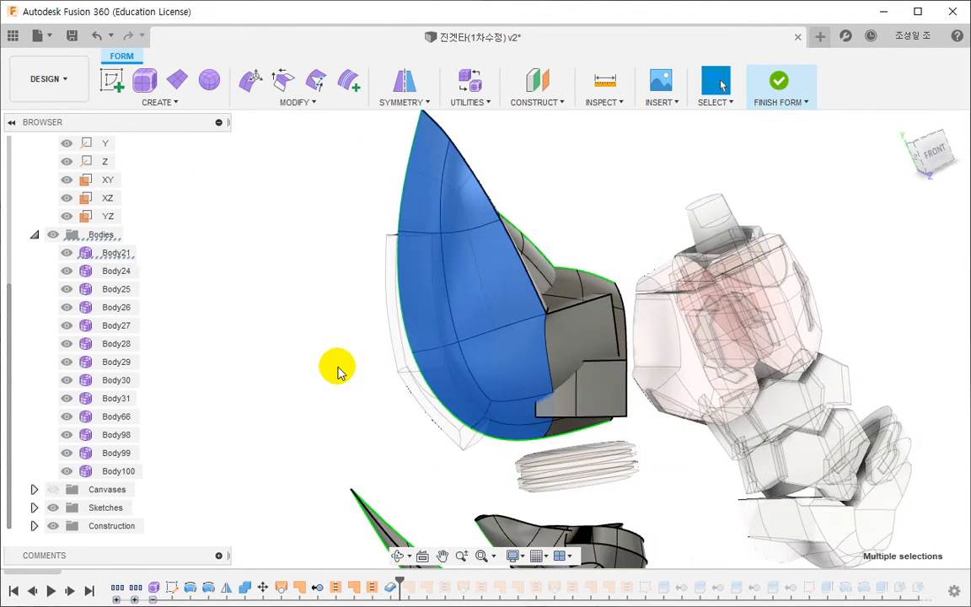
{"action": "key", "text": "ctrl+v"}
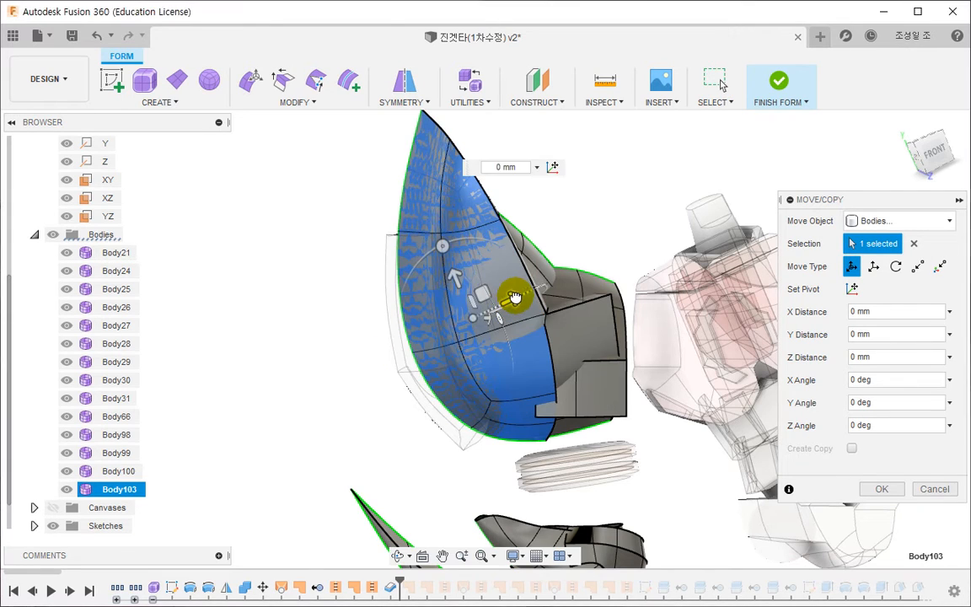
- Move the pasted shell copy outward by -4.7833 mm along X
{"action": "mouse_move", "coordinate": [513, 303]}
{"action": "left_mouse_down"}
{"action": "mouse_move", "coordinate": [496, 303]}
{"action": "mouse_move", "coordinate": [508, 297]}
{"action": "left_mouse_up"}
{"action": "middle_click_drag", "start_coordinate": [508, 298], "coordinate": [422, 461], "text": "shift"}
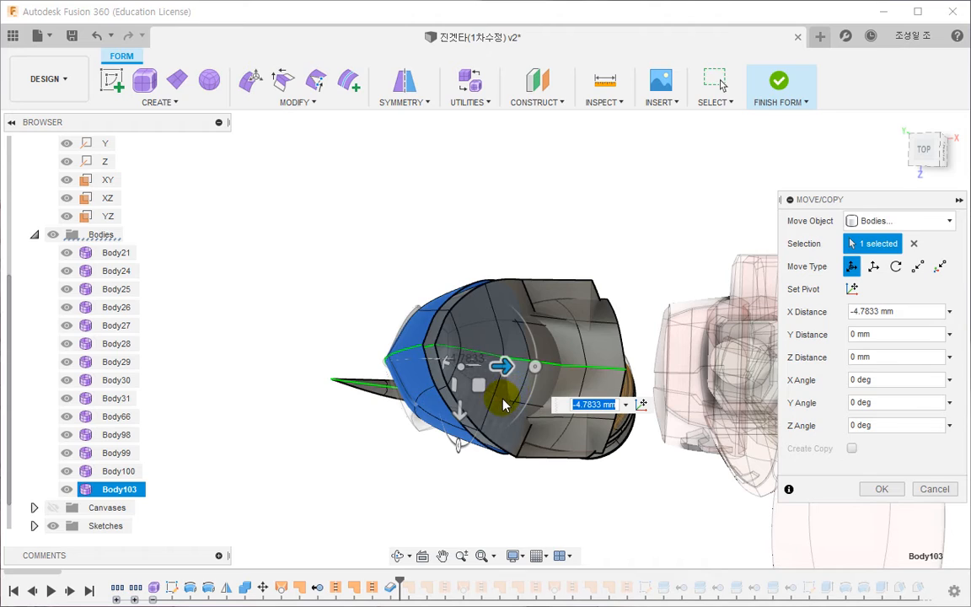
{"action": "middle_click_drag", "start_coordinate": [503, 405], "coordinate": [497, 382], "text": "shift"}
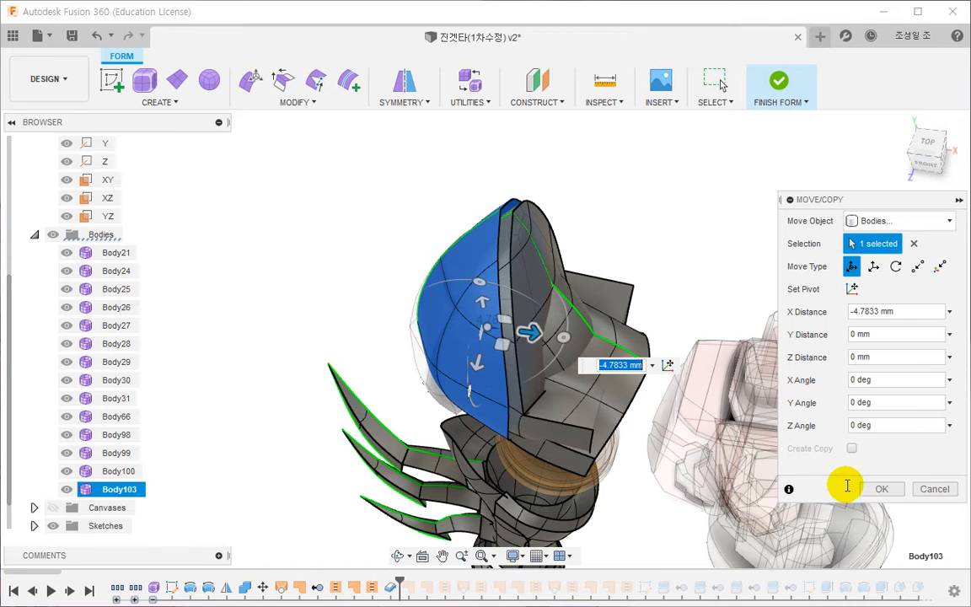
{"action": "left_click", "coordinate": [881, 488]}
- Use Edit Form on the whole copied body to scale it slightly, rotate it 4.8 deg in the front view and nudge it into place
{"action": "left_click", "coordinate": [255, 93]}
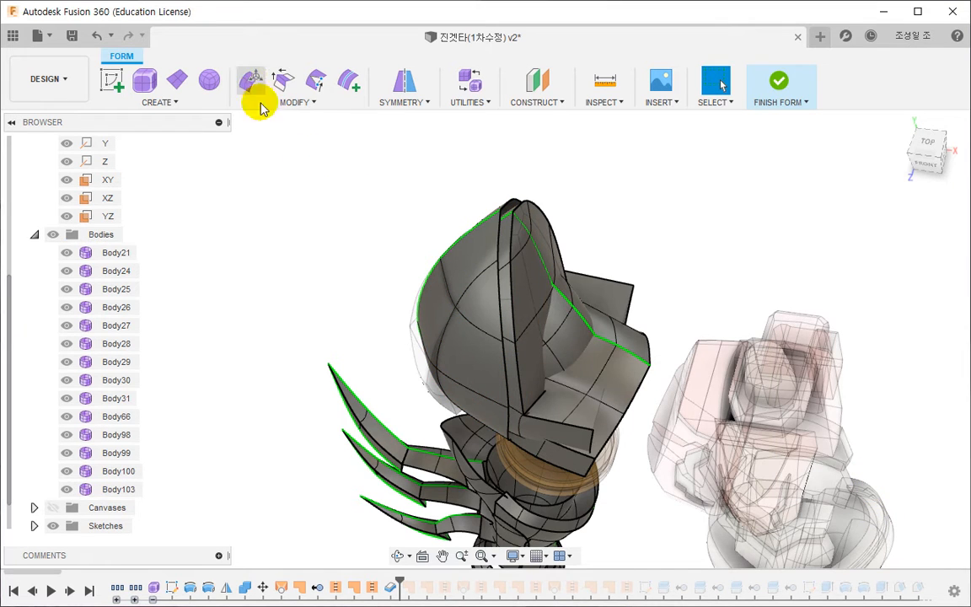
{"action": "left_click", "coordinate": [870, 312]}
{"action": "left_click", "coordinate": [479, 355]}
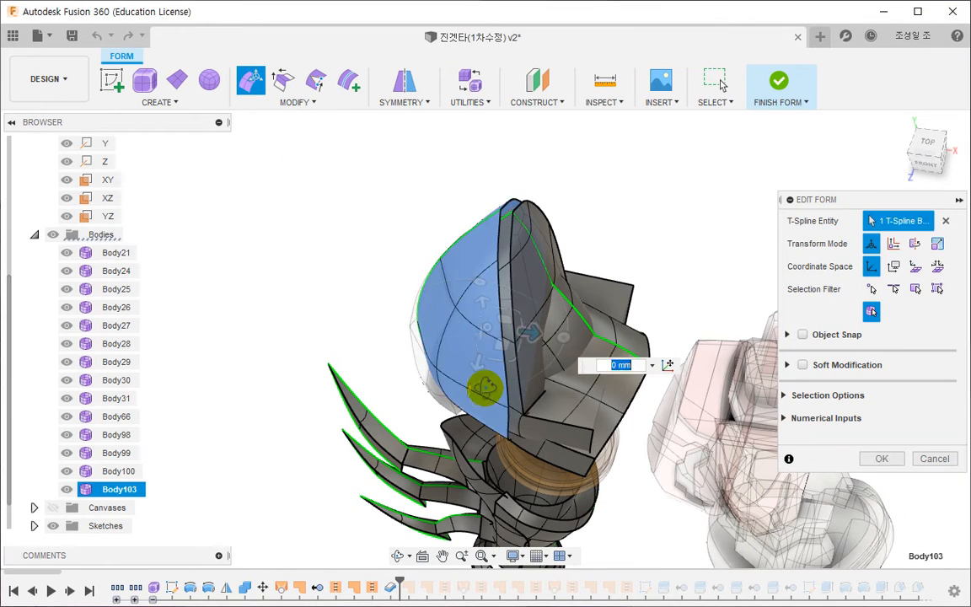
{"action": "middle_click_drag", "start_coordinate": [484, 387], "coordinate": [502, 368], "text": "shift"}
{"action": "scroll", "coordinate": [499, 361], "scroll_direction": "up", "scroll_amount": 3}
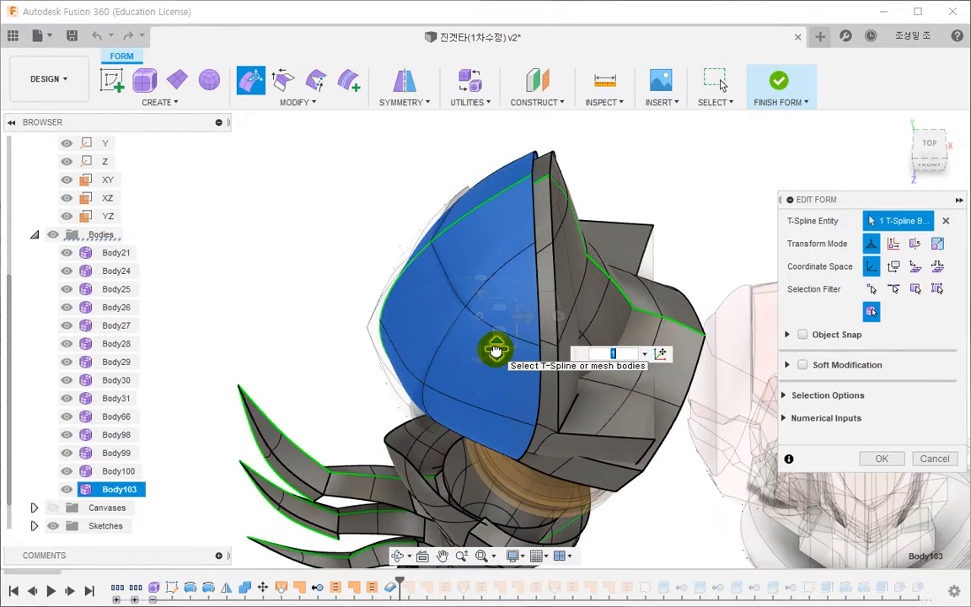
{"action": "left_click_drag", "start_coordinate": [495, 351], "coordinate": [496, 352]}
{"action": "left_click", "coordinate": [939, 169]}
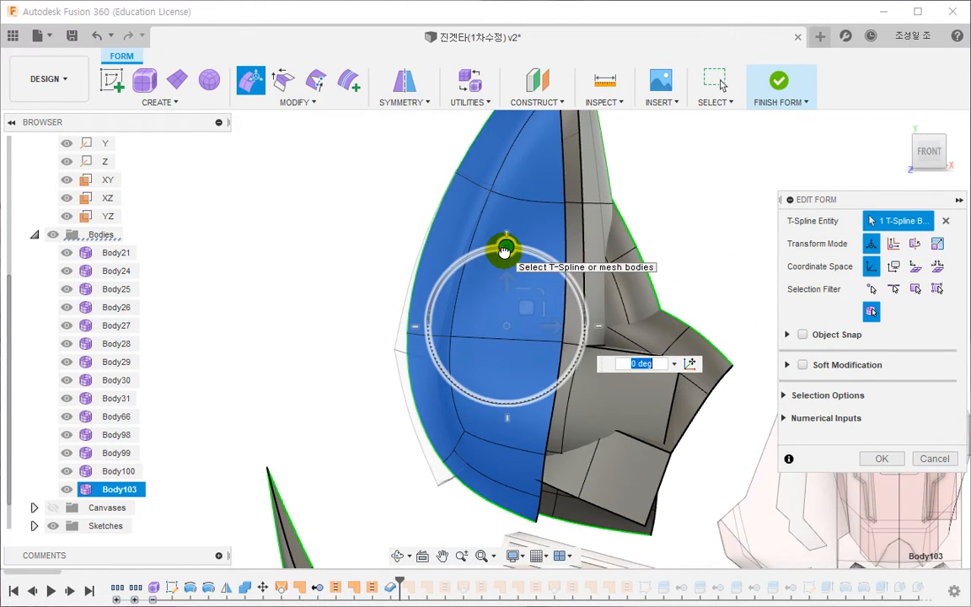
{"action": "left_click_drag", "start_coordinate": [503, 251], "coordinate": [496, 251]}
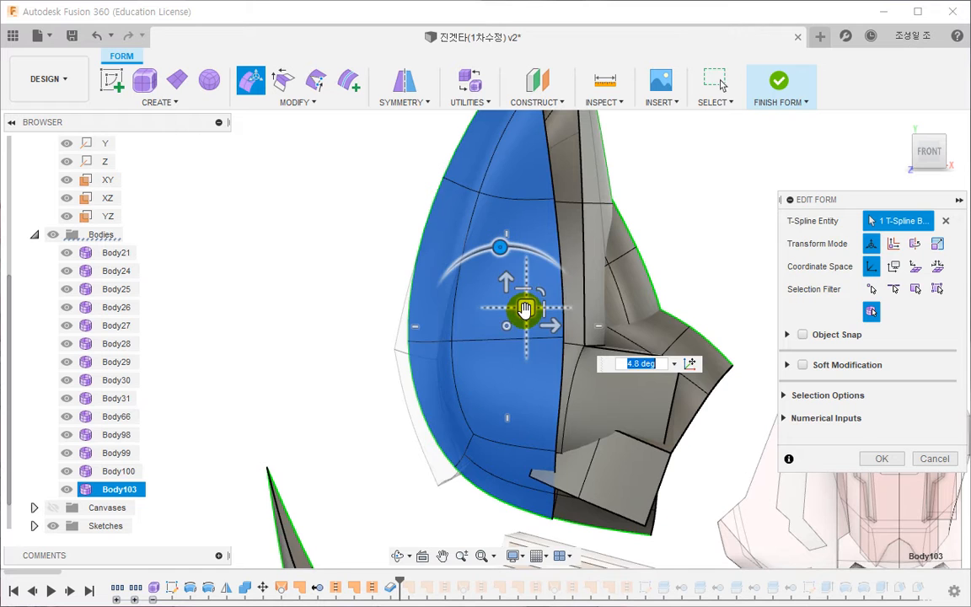
{"action": "left_click_drag", "start_coordinate": [524, 308], "coordinate": [515, 314]}
{"action": "left_click", "coordinate": [876, 458]}
- Finish the form edit and return to the solid model
{"action": "middle_click_drag", "start_coordinate": [386, 260], "coordinate": [702, 181], "text": "shift"}
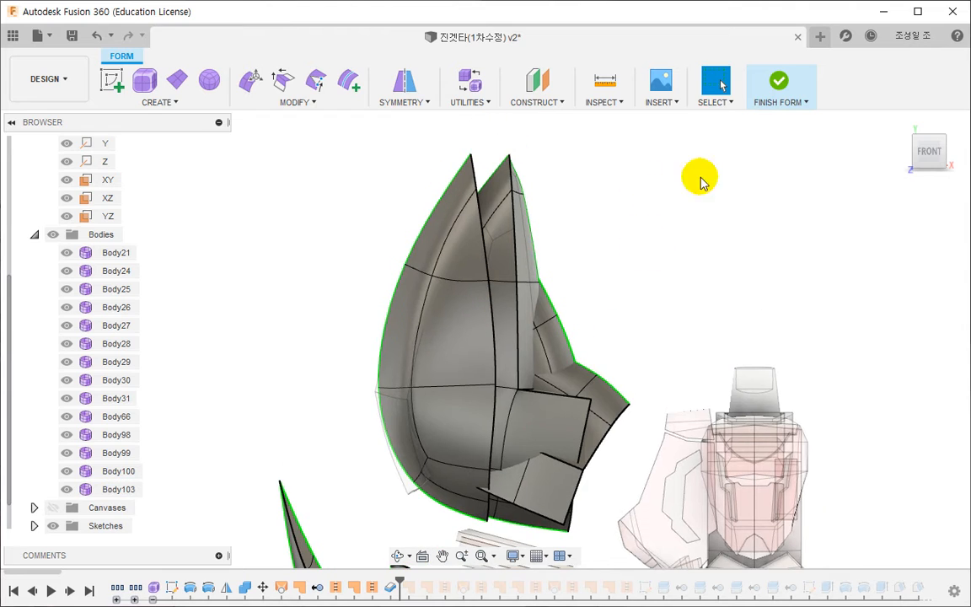
{"action": "left_click", "coordinate": [779, 84]}
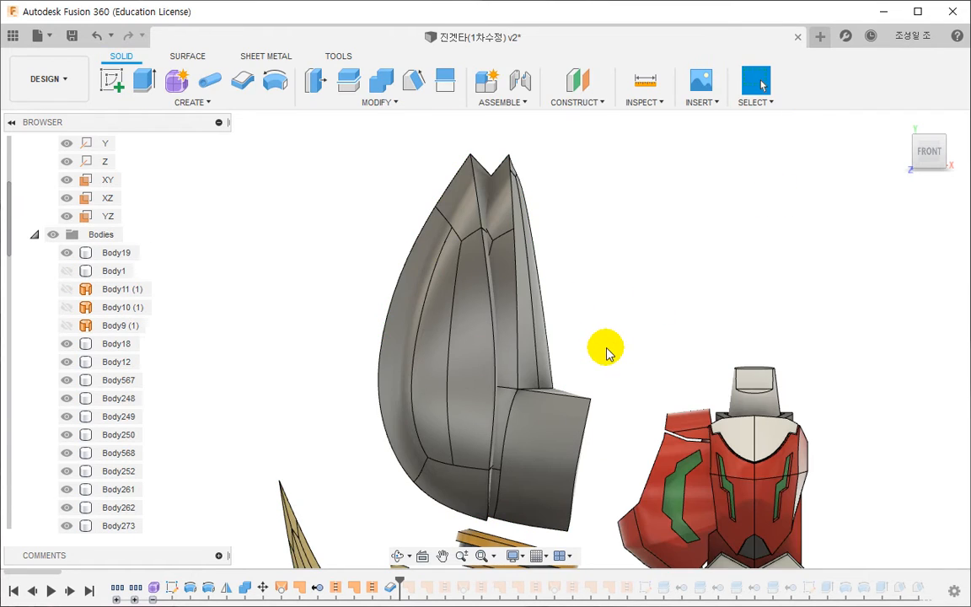
{"action": "middle_click_drag", "start_coordinate": [607, 351], "coordinate": [510, 337], "text": "shift"}
- Roll the timeline back to just before the Thicken feature that creates the outer plate's solid
{"action": "left_click", "coordinate": [490, 185]}
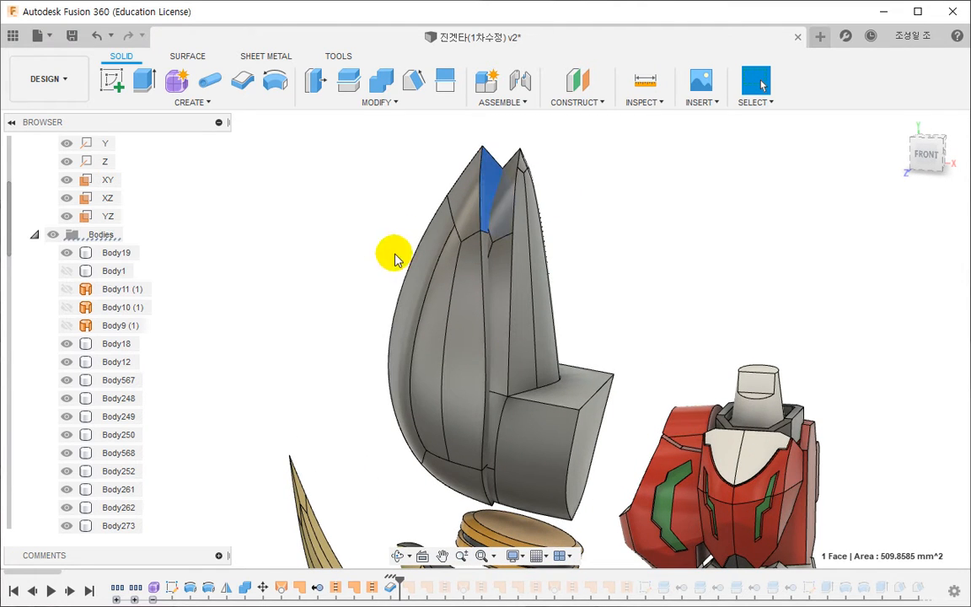
{"action": "left_click", "coordinate": [366, 276]}
{"action": "left_click", "coordinate": [392, 588]}
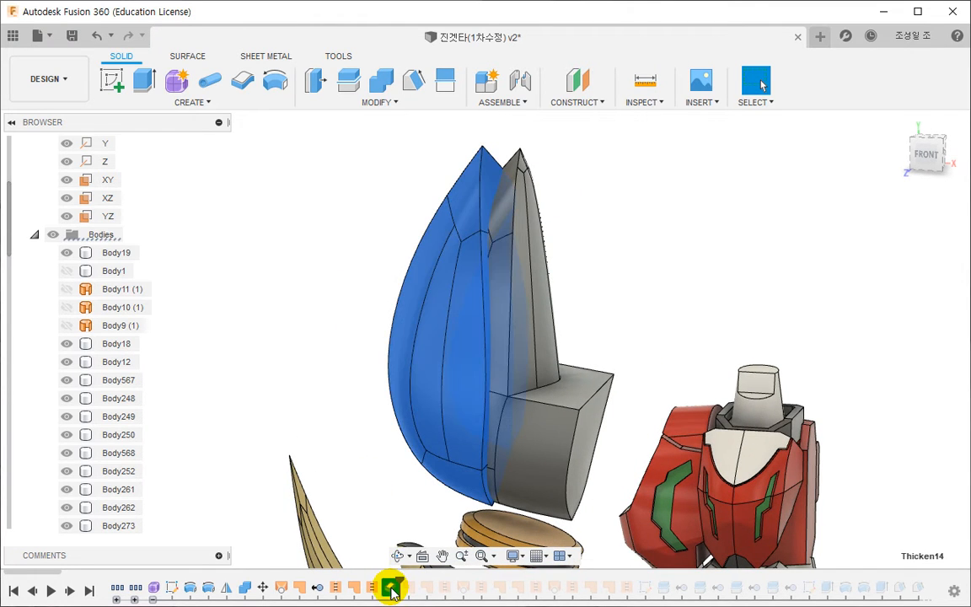
{"action": "left_click", "coordinate": [366, 508]}
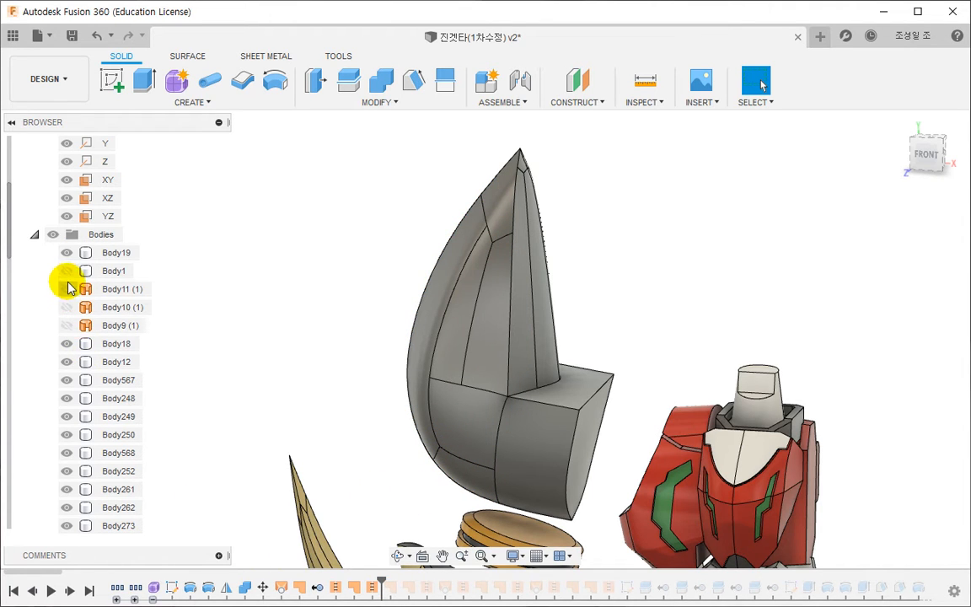
- Show the hidden outer plate surface body, Body650 (10)
{"action": "scroll", "coordinate": [83, 368], "scroll_direction": "down", "scroll_amount": 15}
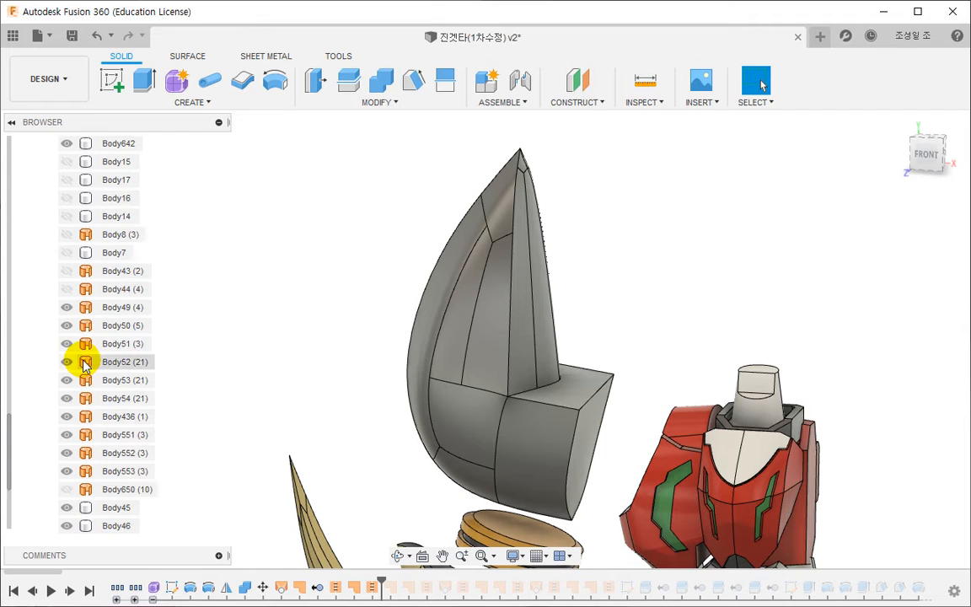
{"action": "scroll", "coordinate": [83, 364], "scroll_direction": "down", "scroll_amount": 5}
{"action": "left_click", "coordinate": [67, 397]}
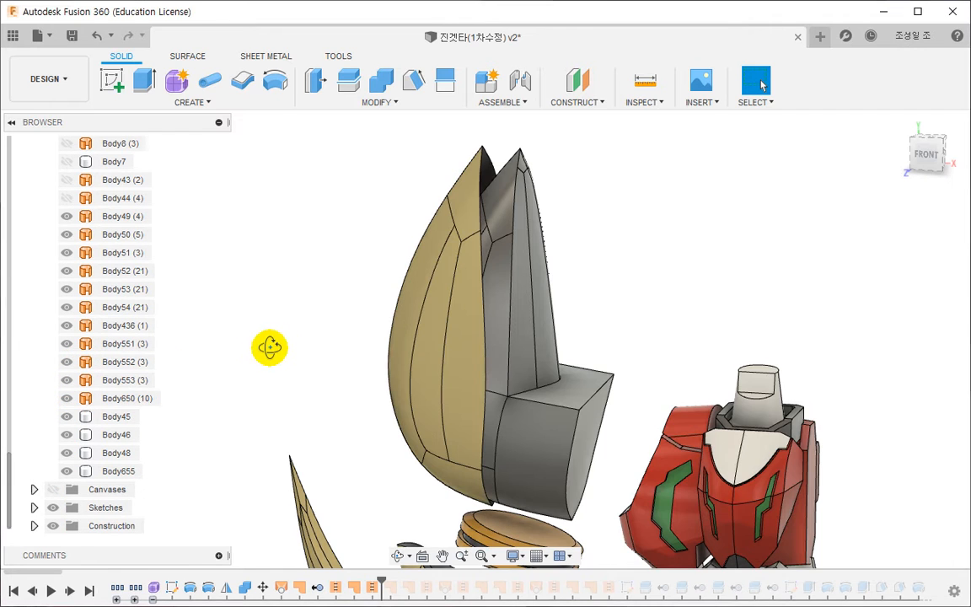
- Start a new sketch on the origin's YZ plane
{"action": "middle_click_drag", "start_coordinate": [270, 347], "coordinate": [401, 329], "text": "shift"}
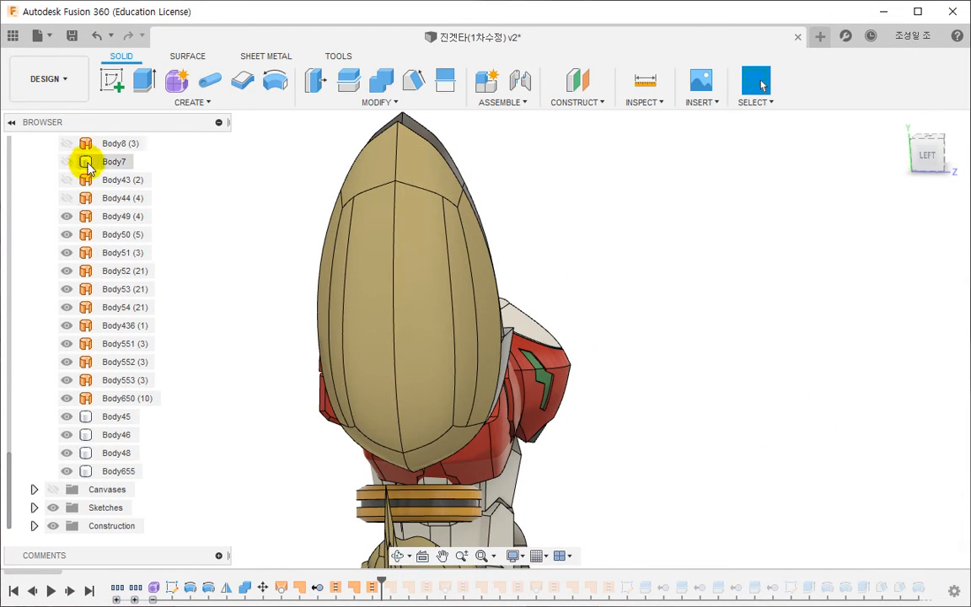
{"action": "scroll", "coordinate": [7, 145], "scroll_direction": "up", "scroll_amount": 20}
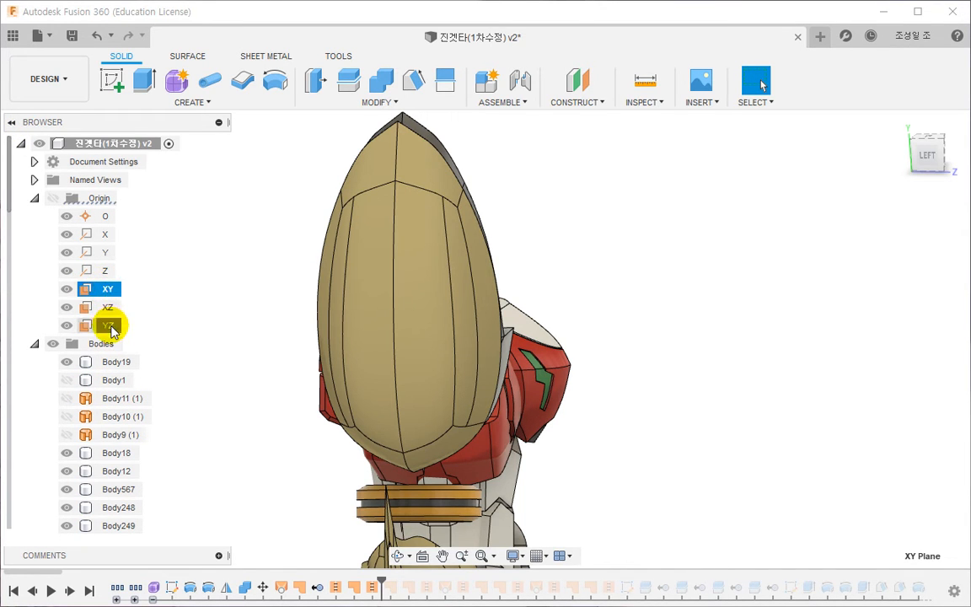
{"action": "right_click", "coordinate": [111, 327]}
{"action": "left_click", "coordinate": [139, 356]}
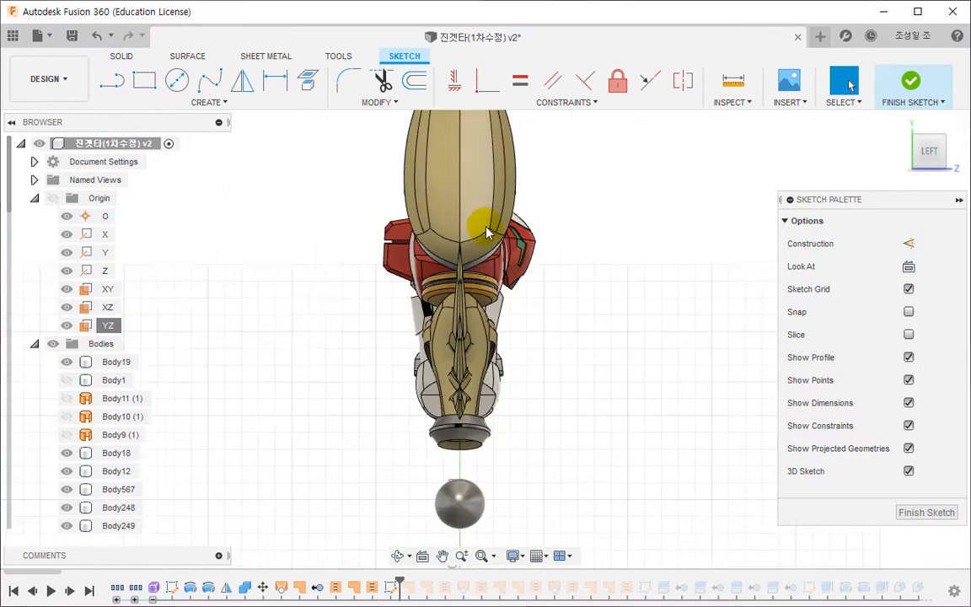
- Sketch a vertical line about 85 mm long beside the outer plate and fix it in place together with its endpoints
{"action": "middle_click_drag", "start_coordinate": [514, 185], "coordinate": [494, 379]}
{"action": "scroll", "coordinate": [493, 379], "scroll_direction": "up", "scroll_amount": 5}
{"action": "middle_click_drag", "start_coordinate": [554, 398], "coordinate": [431, 353]}
{"action": "scroll", "coordinate": [432, 353], "scroll_direction": "down", "scroll_amount": 3}
{"action": "key", "text": "l"}
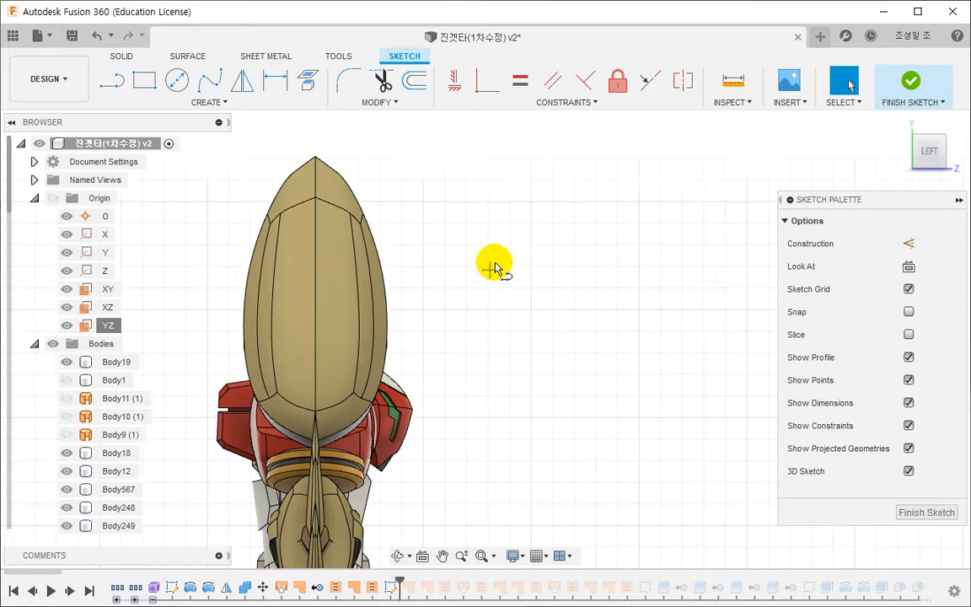
{"action": "left_click", "coordinate": [511, 247]}
{"action": "left_click", "coordinate": [512, 430]}
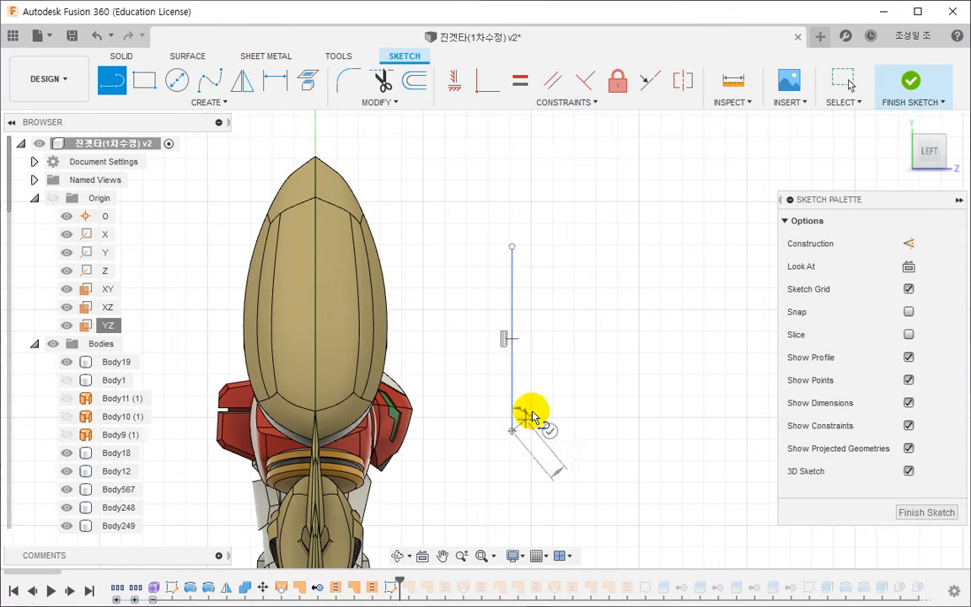
{"action": "key", "text": "Escape"}
{"action": "left_click", "coordinate": [512, 336]}
{"action": "left_click_drag", "start_coordinate": [494, 201], "coordinate": [595, 524]}
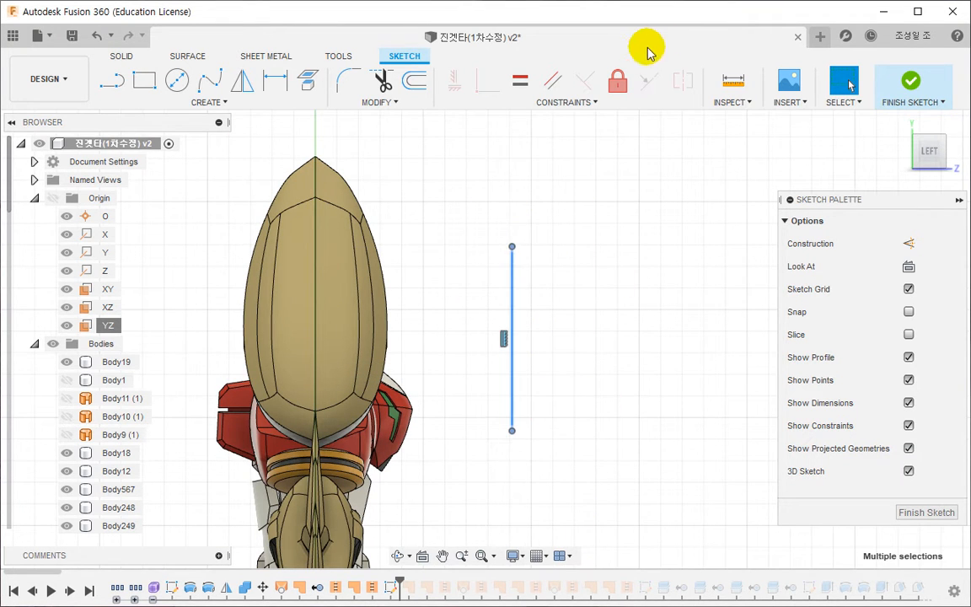
{"action": "left_click", "coordinate": [621, 82]}
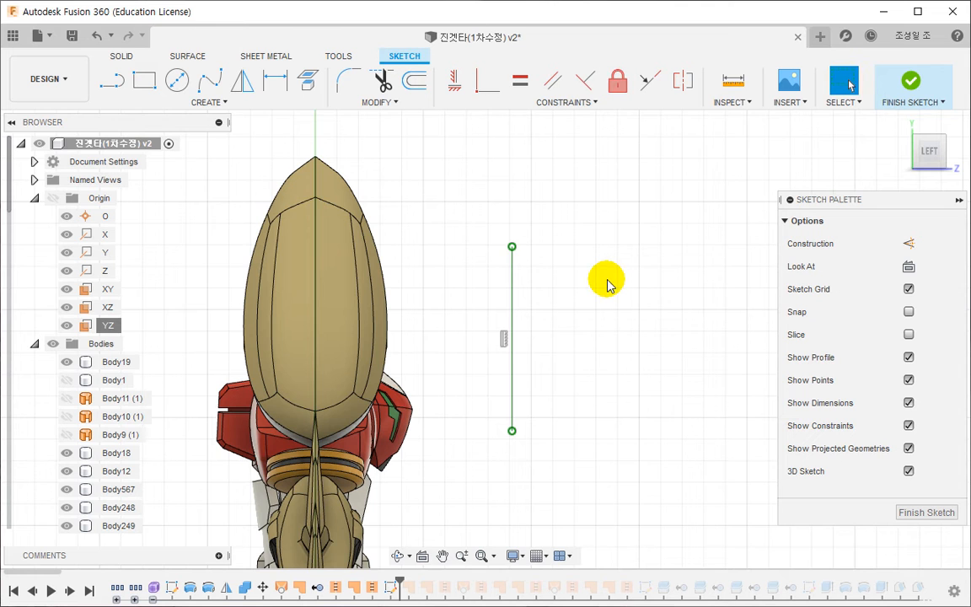
- Draw two connected three-point arcs curving outward and down from the fixed line's upper end, the first spanning about 22 mm
{"action": "scroll", "coordinate": [607, 284], "scroll_direction": "up", "scroll_amount": 1}
{"action": "scroll", "coordinate": [589, 295], "scroll_direction": "down", "scroll_amount": 1}
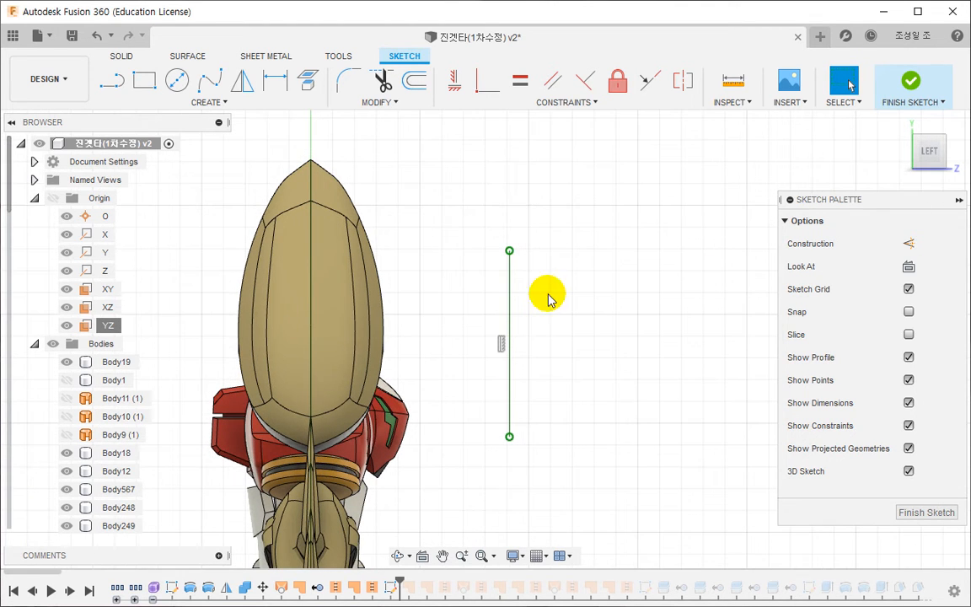
{"action": "left_click", "coordinate": [200, 103]}
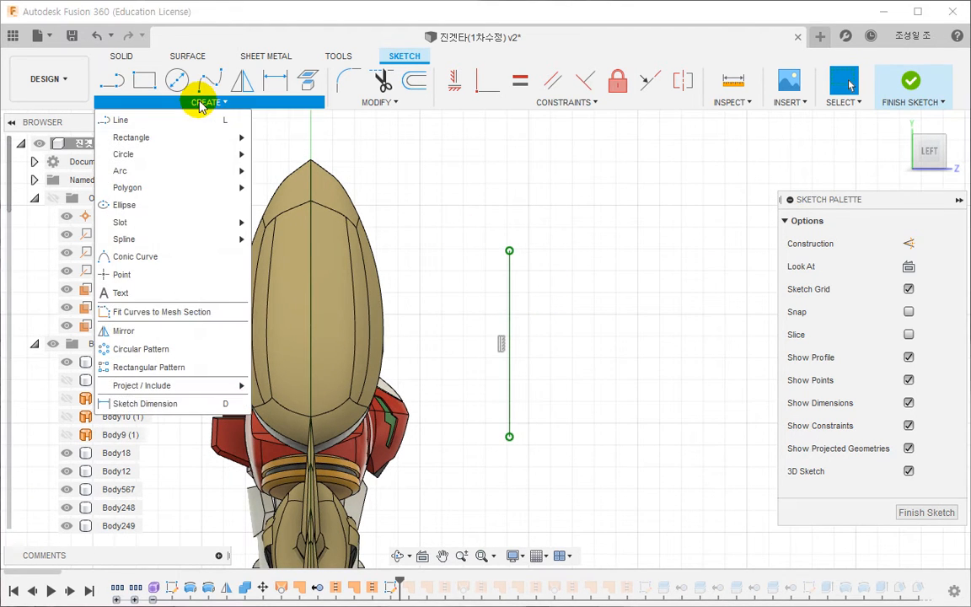
{"action": "mouse_move", "coordinate": [165, 174]}
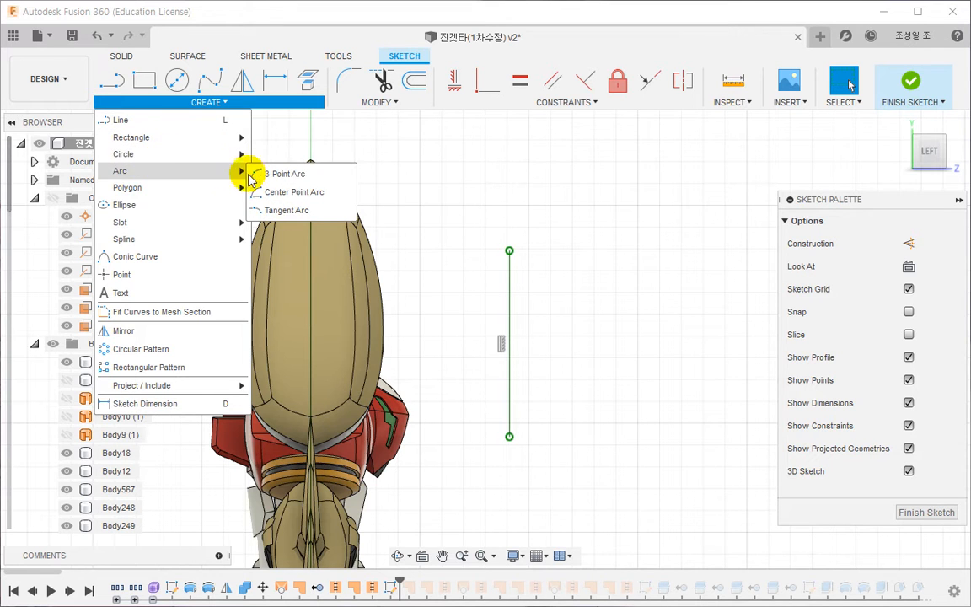
{"action": "left_click", "coordinate": [278, 174]}
{"action": "scroll", "coordinate": [510, 249], "scroll_direction": "up", "scroll_amount": 2}
{"action": "left_click", "coordinate": [510, 246]}
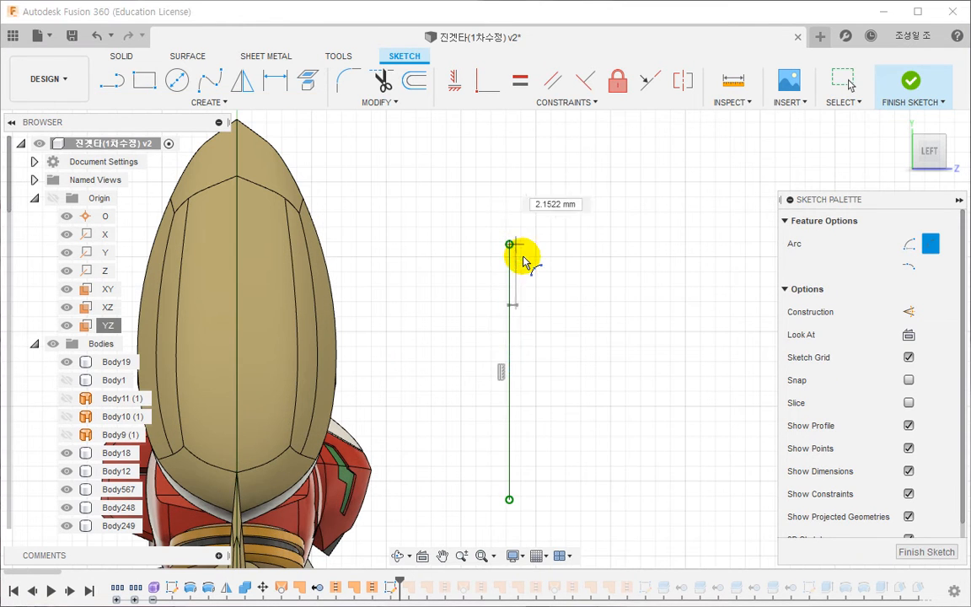
{"action": "left_click", "coordinate": [551, 294]}
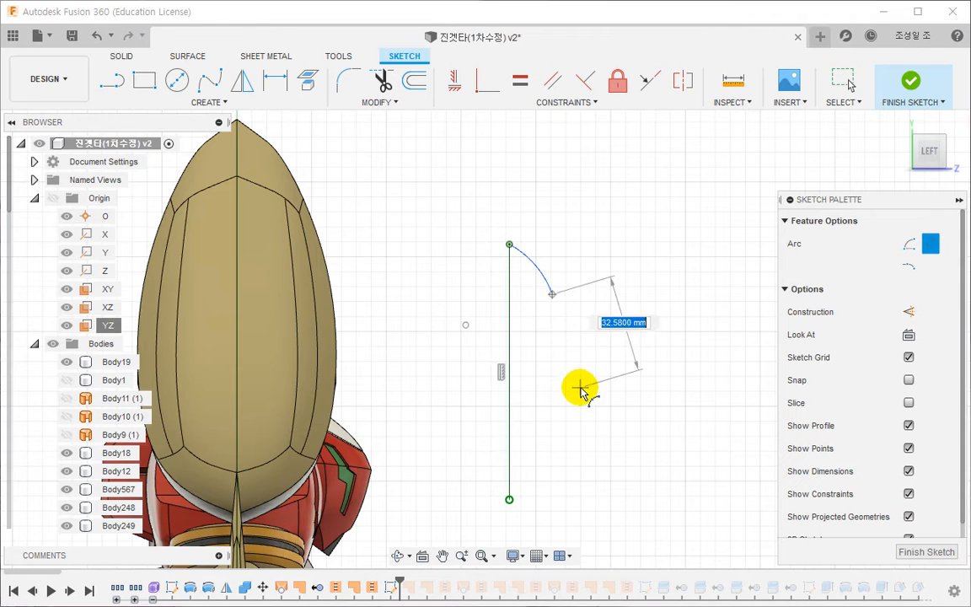
{"action": "middle_click_drag", "start_coordinate": [580, 390], "coordinate": [574, 287]}
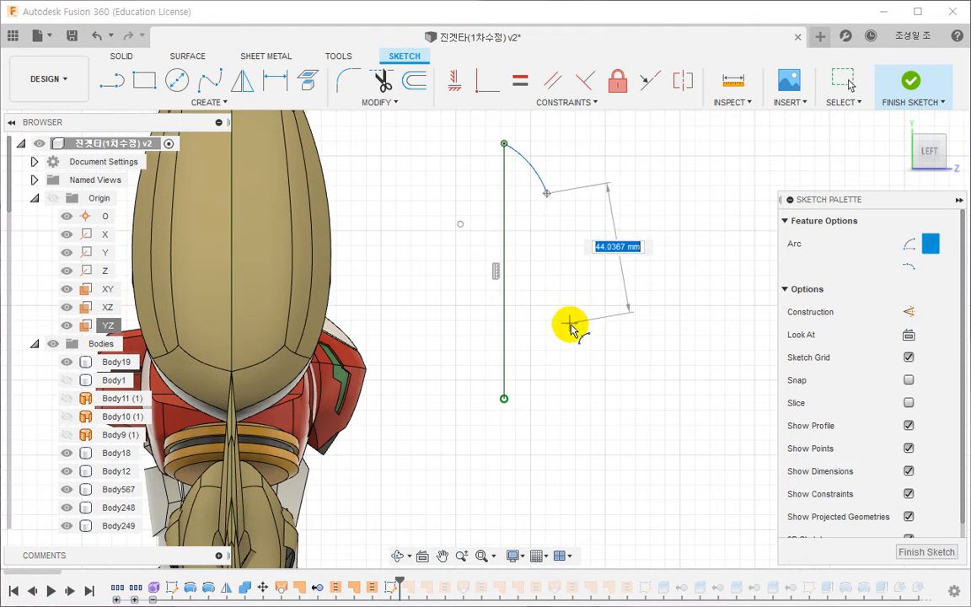
{"action": "left_click", "coordinate": [577, 338]}
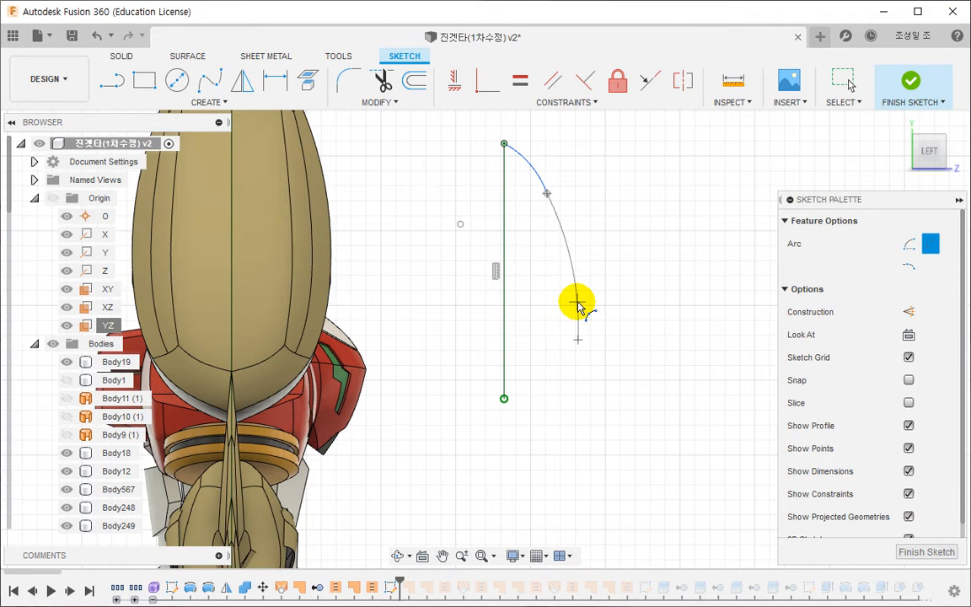
{"action": "key", "text": "Escape"}
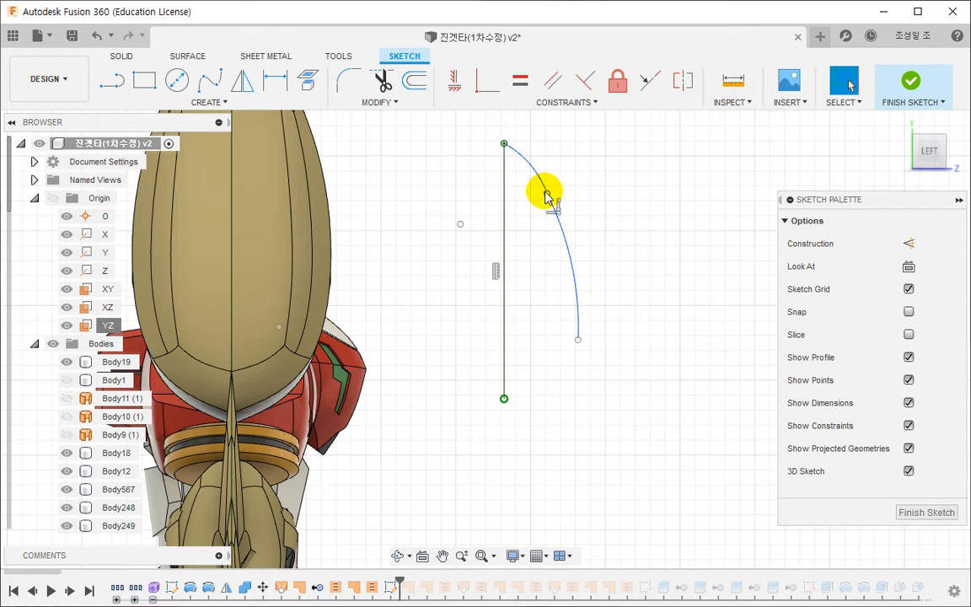
- Reshape the two arcs by repositioning their shared point and the lower arc's free end until the half outline is smooth
{"action": "left_click_drag", "start_coordinate": [545, 192], "coordinate": [553, 185]}
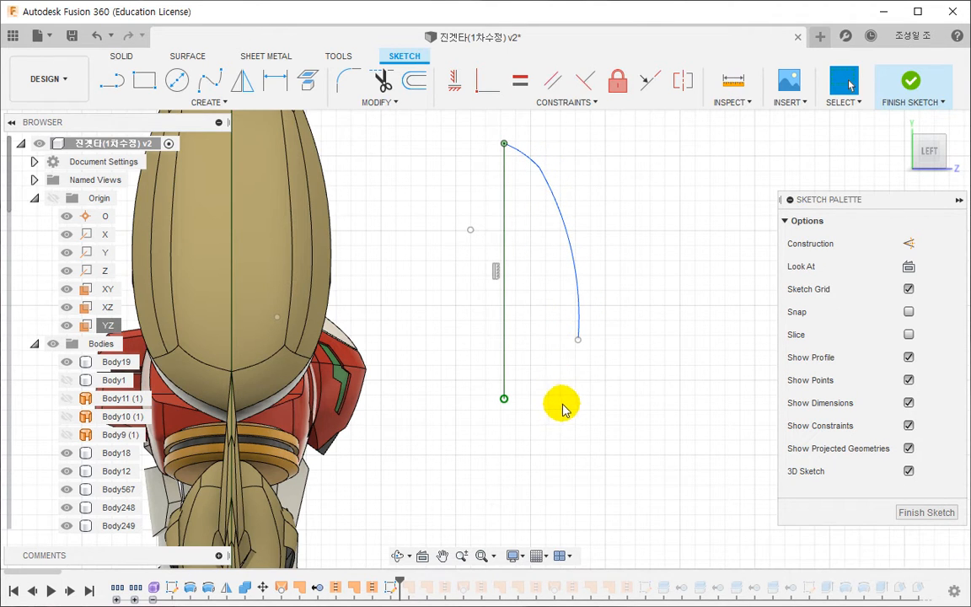
{"action": "left_click_drag", "start_coordinate": [588, 335], "coordinate": [590, 327]}
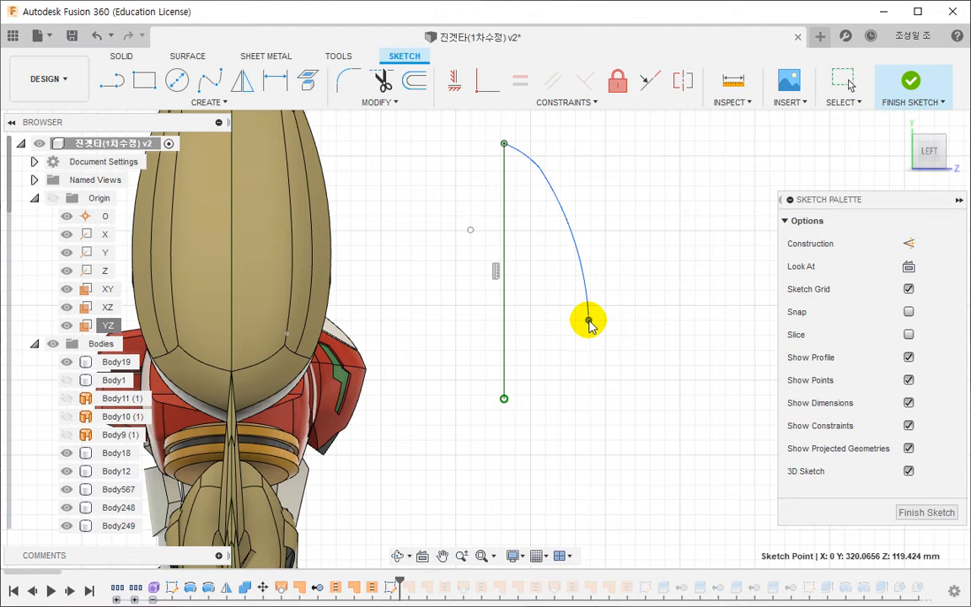
{"action": "scroll", "coordinate": [573, 320], "scroll_direction": "down", "scroll_amount": 1}
{"action": "middle_click_drag", "start_coordinate": [572, 319], "coordinate": [577, 339]}
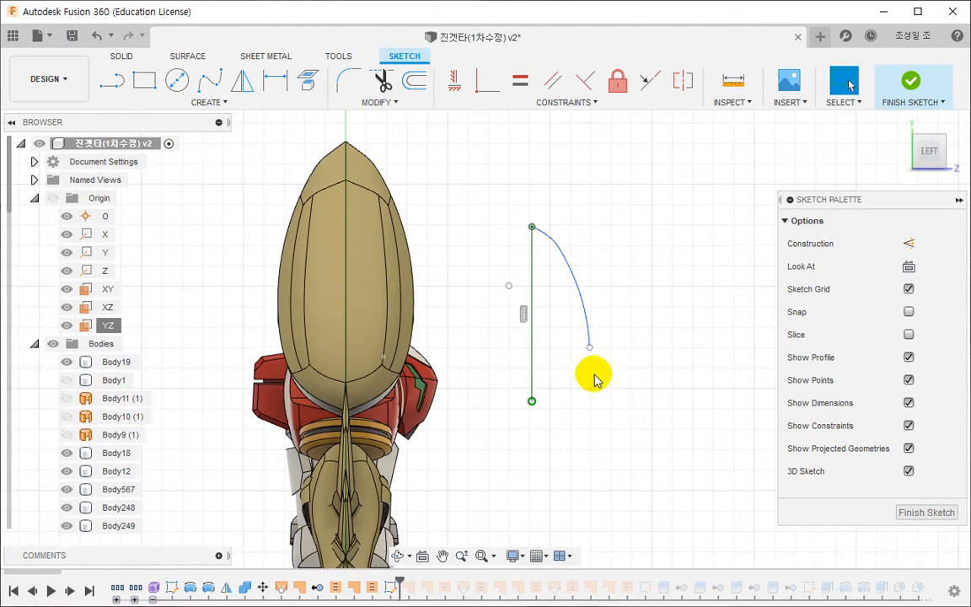
{"action": "scroll", "coordinate": [589, 354], "scroll_direction": "up", "scroll_amount": 1}
{"action": "left_click_drag", "start_coordinate": [589, 348], "coordinate": [586, 326]}
{"action": "scroll", "coordinate": [545, 214], "scroll_direction": "up", "scroll_amount": 3}
{"action": "middle_click_drag", "start_coordinate": [546, 214], "coordinate": [550, 306]}
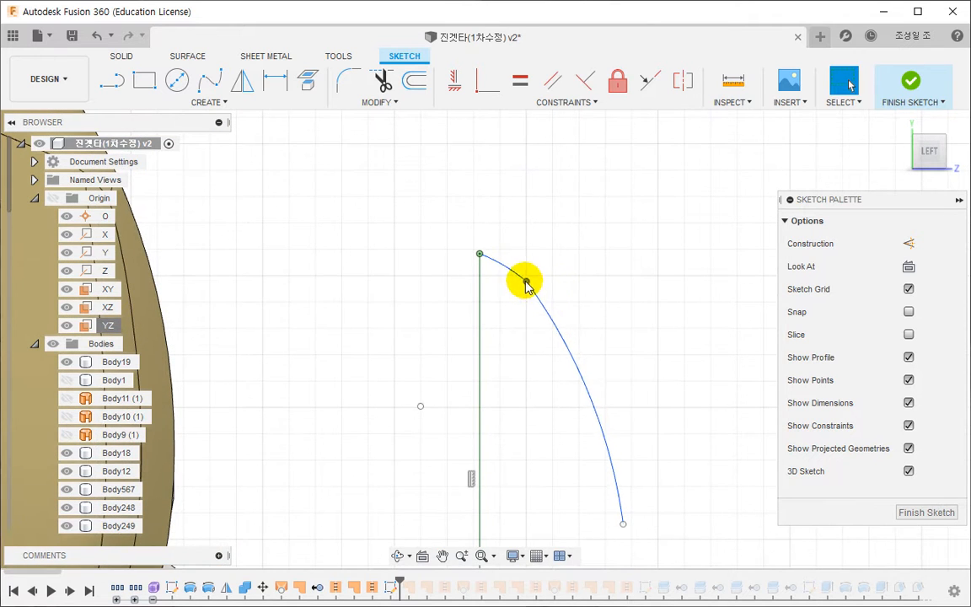
{"action": "scroll", "coordinate": [516, 381], "scroll_direction": "down", "scroll_amount": 2}
{"action": "middle_click_drag", "start_coordinate": [557, 457], "coordinate": [552, 328]}
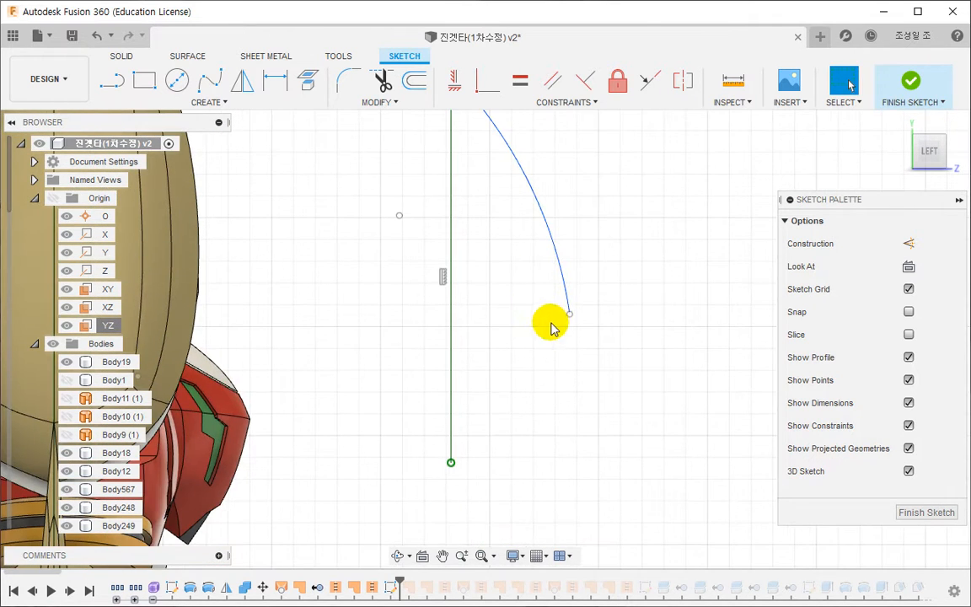
{"action": "left_click_drag", "start_coordinate": [569, 318], "coordinate": [559, 328]}
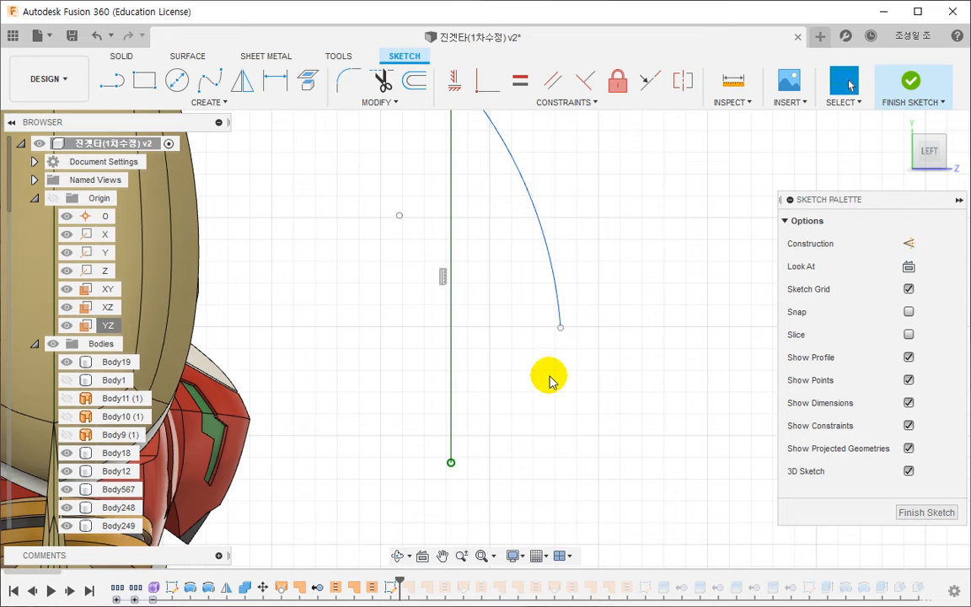
- Close the half profile with four connected line segments from the lower arc's end to the vertical line's lower end, forming a small inward notch
{"action": "key", "text": "l"}
{"action": "left_click", "coordinate": [561, 328]}
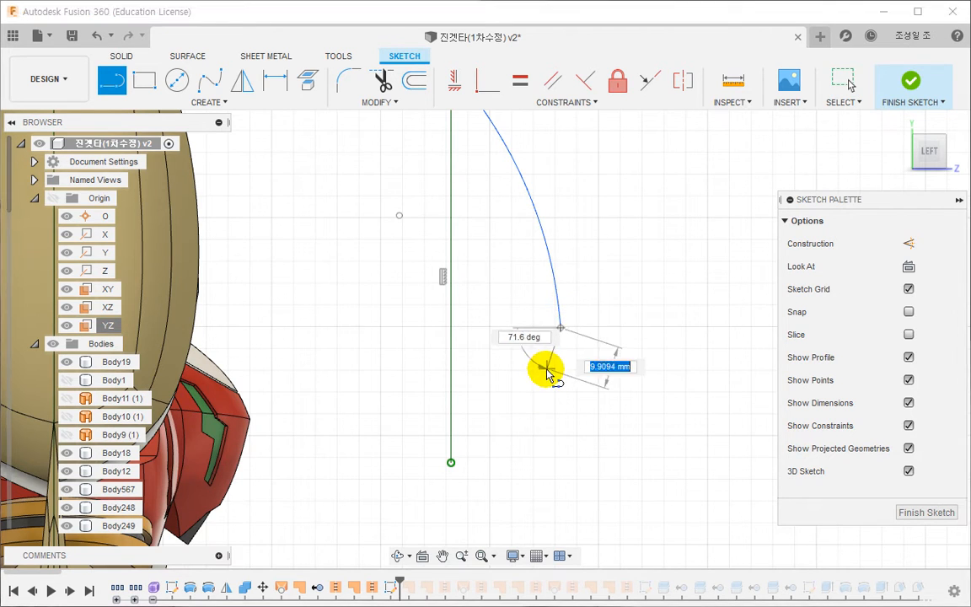
{"action": "left_click", "coordinate": [561, 386]}
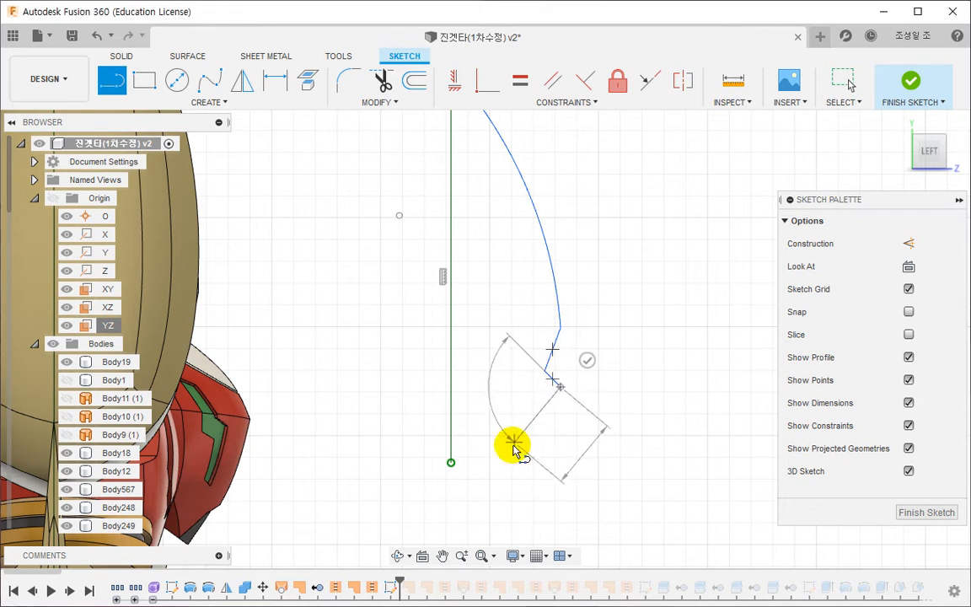
{"action": "left_click", "coordinate": [507, 450]}
{"action": "left_click", "coordinate": [451, 461]}
{"action": "key", "text": "Escape"}
{"action": "scroll", "coordinate": [567, 410], "scroll_direction": "down", "scroll_amount": 3}
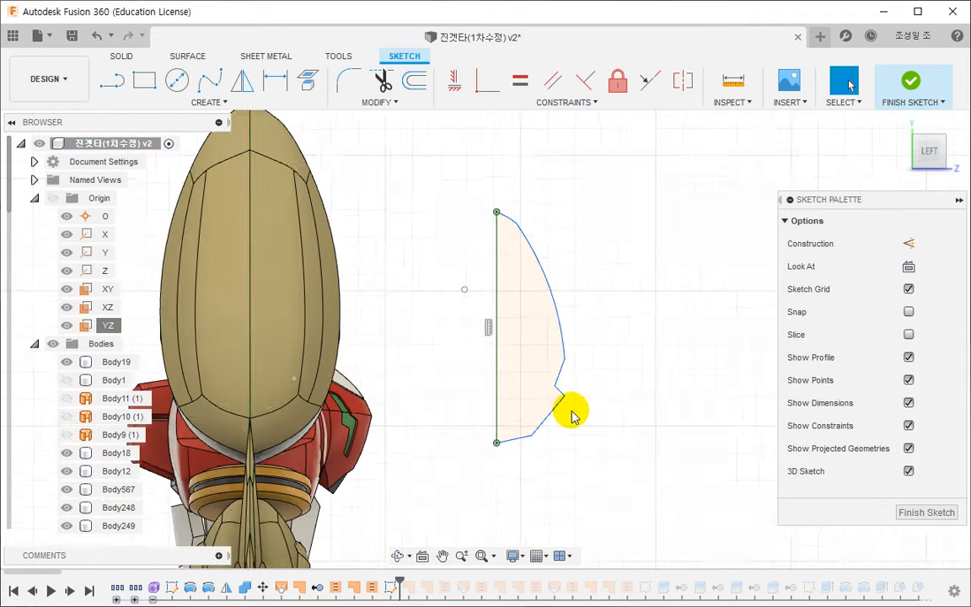
- Remove the Fix constraint from the vertical line and its endpoints
{"action": "left_click", "coordinate": [509, 285]}
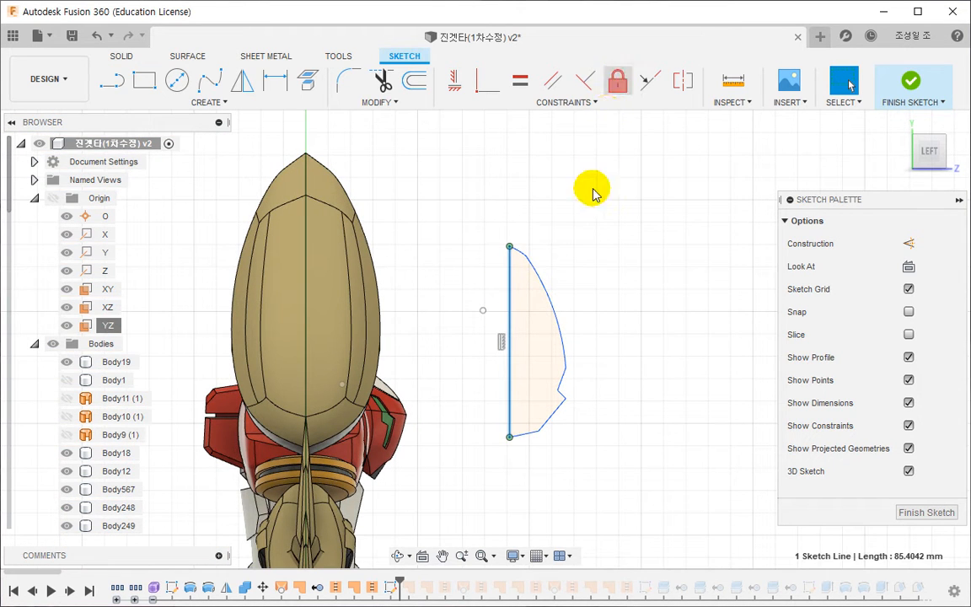
{"action": "left_click", "coordinate": [617, 81]}
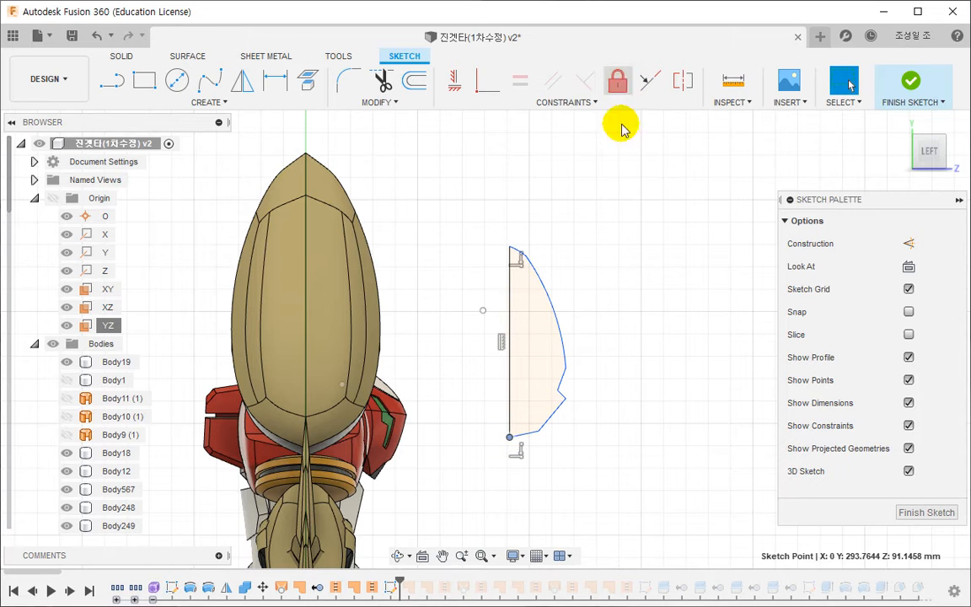
{"action": "left_click", "coordinate": [618, 193]}
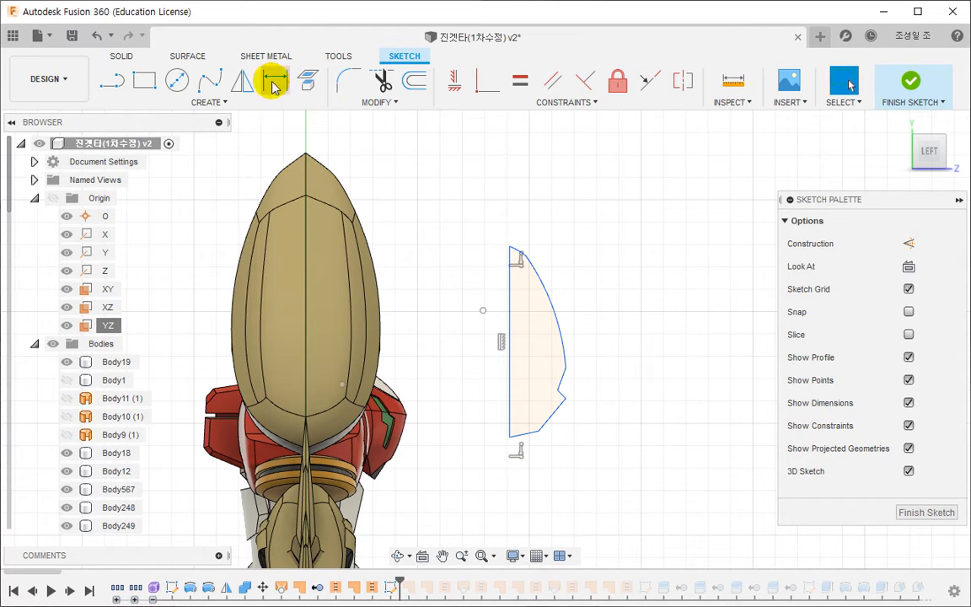
{"action": "left_click", "coordinate": [242, 80]}
{"action": "double_click", "coordinate": [543, 296]}
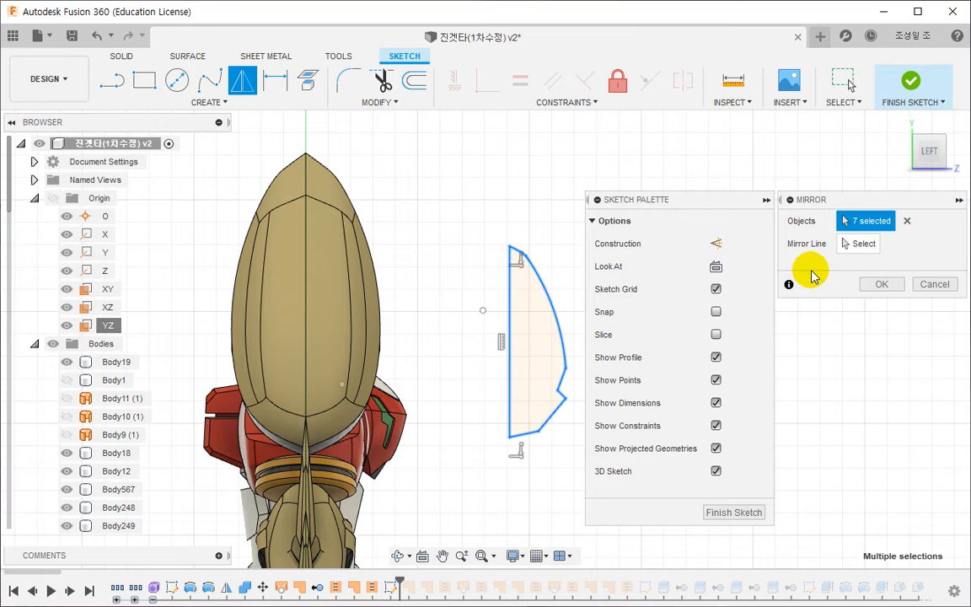
{"action": "key", "text": "Escape"}
- Convert the vertical line to construction geometry and mirror the arcs and segments across it to complete the symmetric outline
{"action": "left_click", "coordinate": [508, 304]}
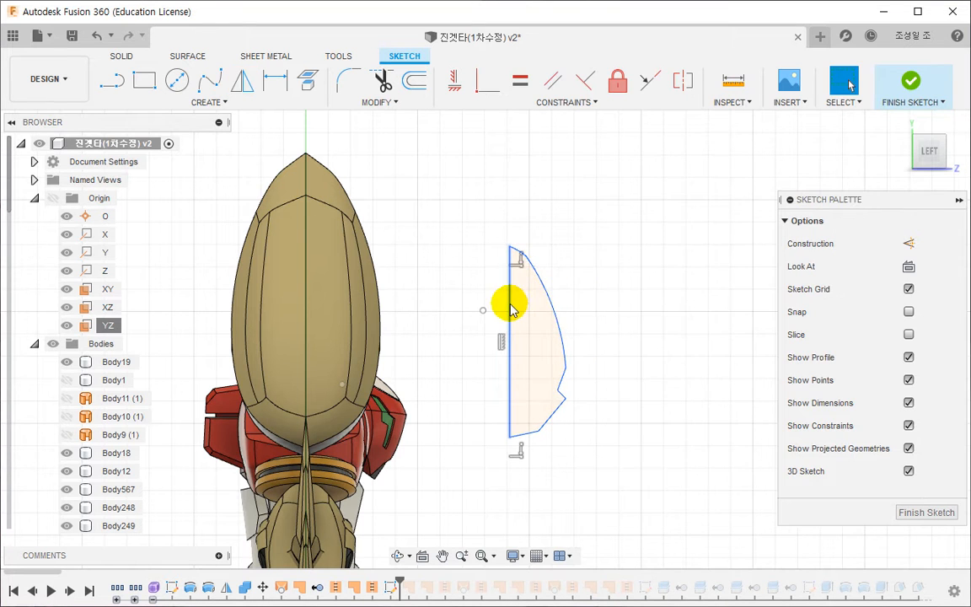
{"action": "left_click", "coordinate": [909, 243]}
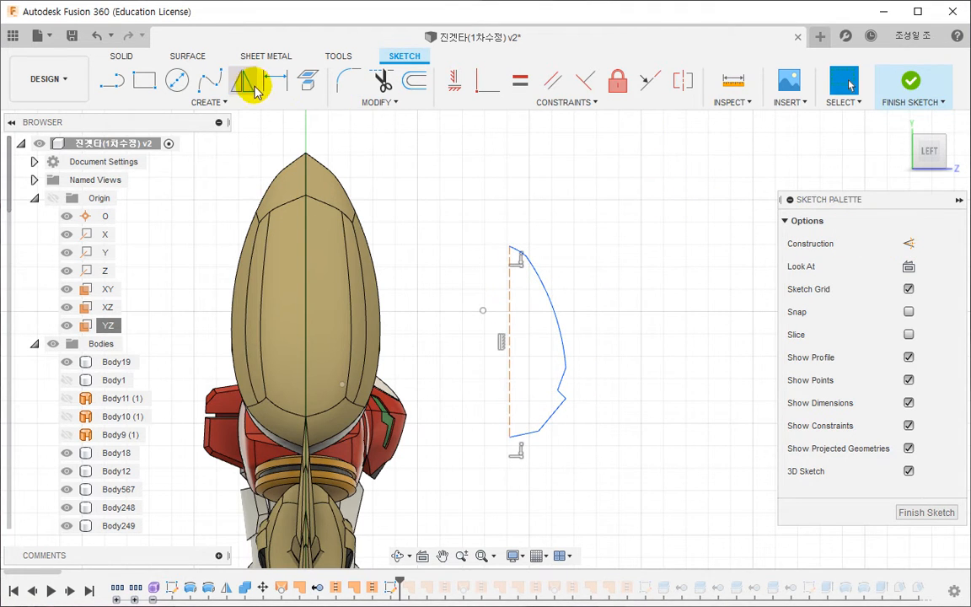
{"action": "left_click", "coordinate": [244, 82]}
{"action": "double_click", "coordinate": [547, 299]}
{"action": "left_click", "coordinate": [861, 245]}
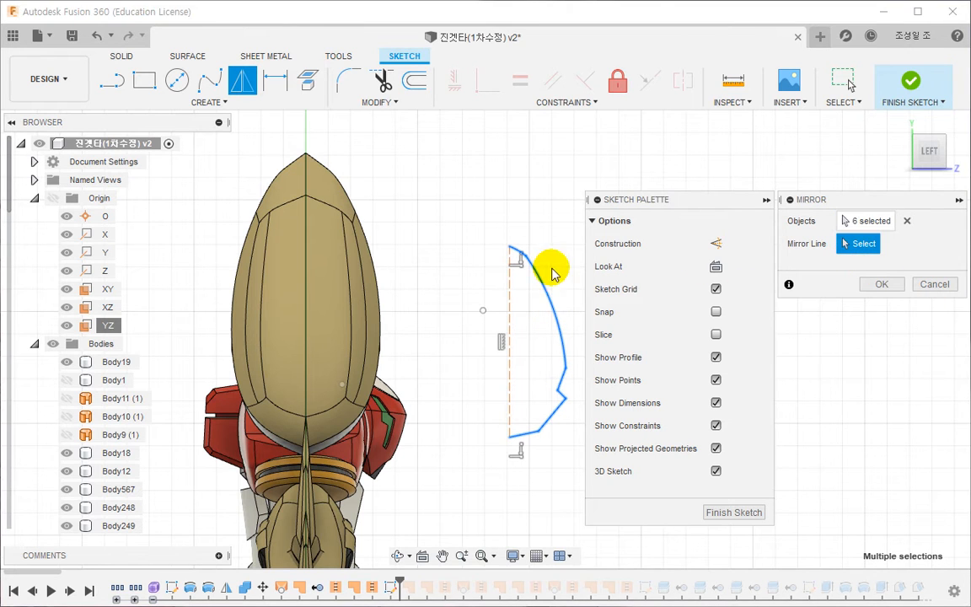
{"action": "left_click", "coordinate": [509, 303]}
{"action": "left_click", "coordinate": [861, 287]}
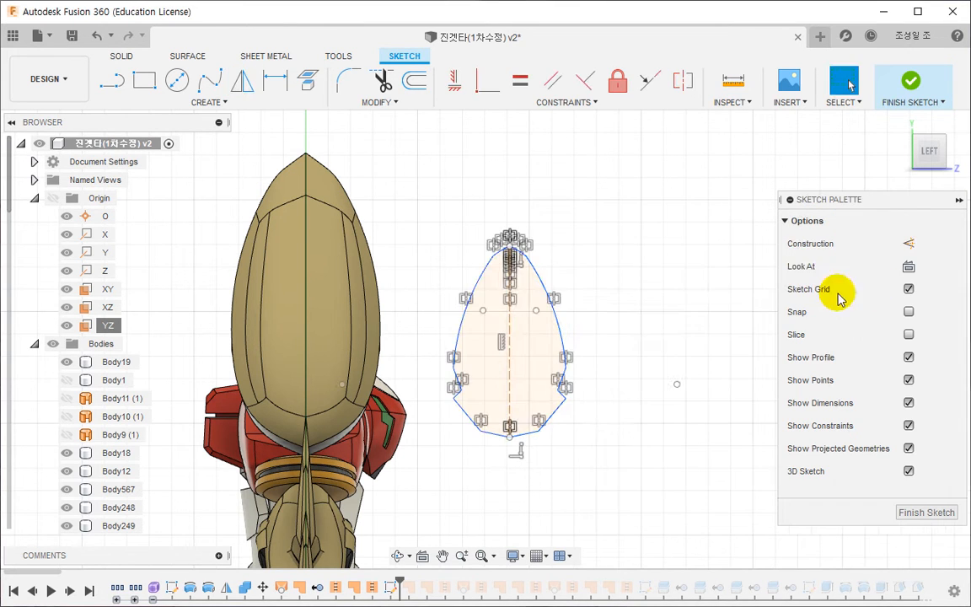
- Select the whole symmetric outline and move it down to the sketch origin, with its construction centreline over the vertical axis
{"action": "left_click", "coordinate": [556, 317]}
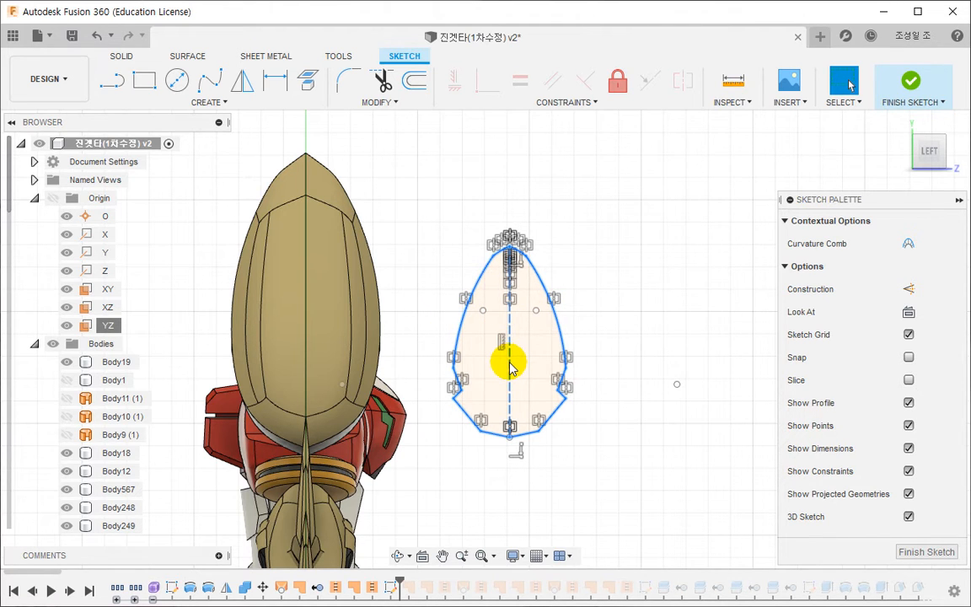
{"action": "mouse_move", "coordinate": [509, 364]}
{"action": "left_mouse_down"}
{"action": "mouse_move", "coordinate": [412, 340]}
{"action": "mouse_move", "coordinate": [308, 343]}
{"action": "mouse_move", "coordinate": [407, 341]}
{"action": "mouse_move", "coordinate": [483, 318]}
{"action": "left_mouse_up"}
{"action": "scroll", "coordinate": [502, 347], "scroll_direction": "down", "scroll_amount": 5}
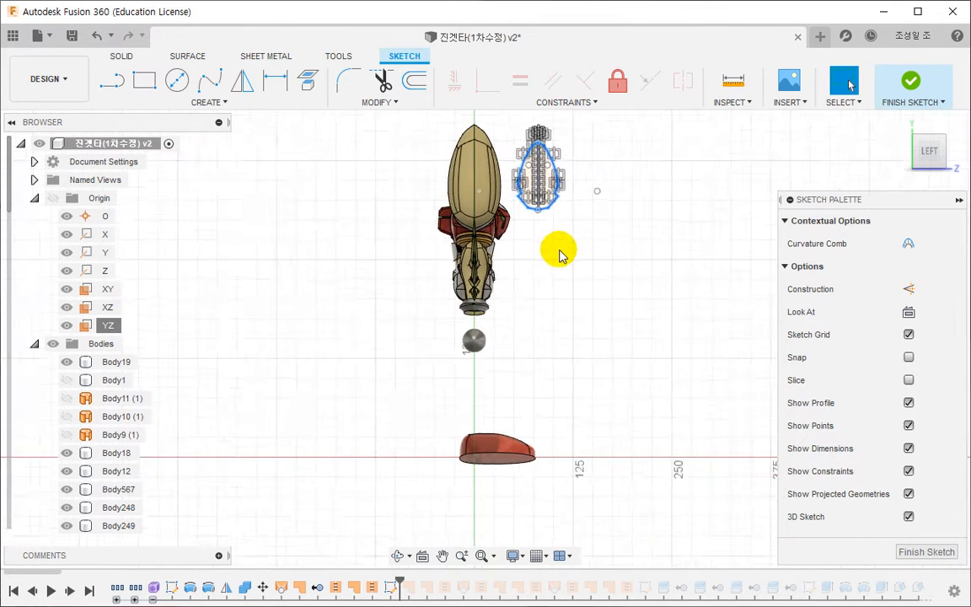
{"action": "scroll", "coordinate": [552, 212], "scroll_direction": "up", "scroll_amount": 2}
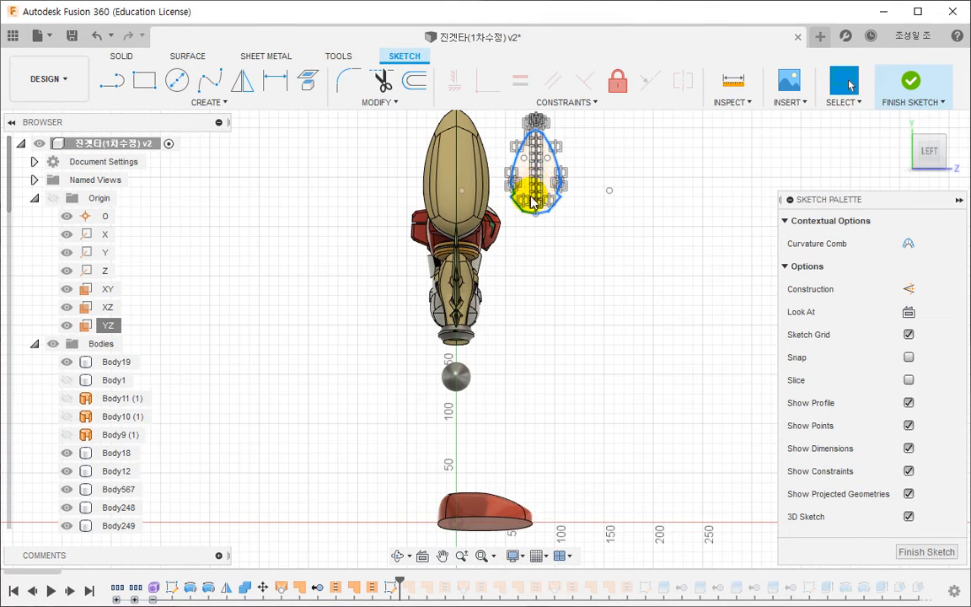
{"action": "mouse_move", "coordinate": [533, 201]}
{"action": "left_mouse_down"}
{"action": "mouse_move", "coordinate": [398, 469]}
{"action": "mouse_move", "coordinate": [402, 513]}
{"action": "left_mouse_up"}
{"action": "scroll", "coordinate": [442, 360], "scroll_direction": "up", "scroll_amount": 5}
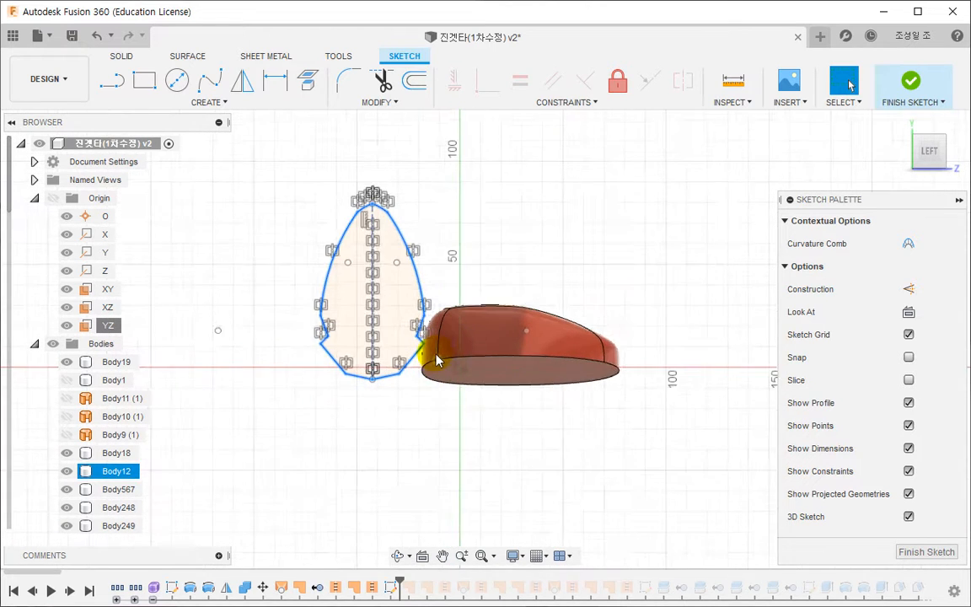
{"action": "scroll", "coordinate": [436, 361], "scroll_direction": "up", "scroll_amount": 5}
{"action": "mouse_move", "coordinate": [304, 304]}
{"action": "left_mouse_down"}
{"action": "mouse_move", "coordinate": [398, 376]}
{"action": "mouse_move", "coordinate": [501, 390]}
{"action": "left_mouse_up"}
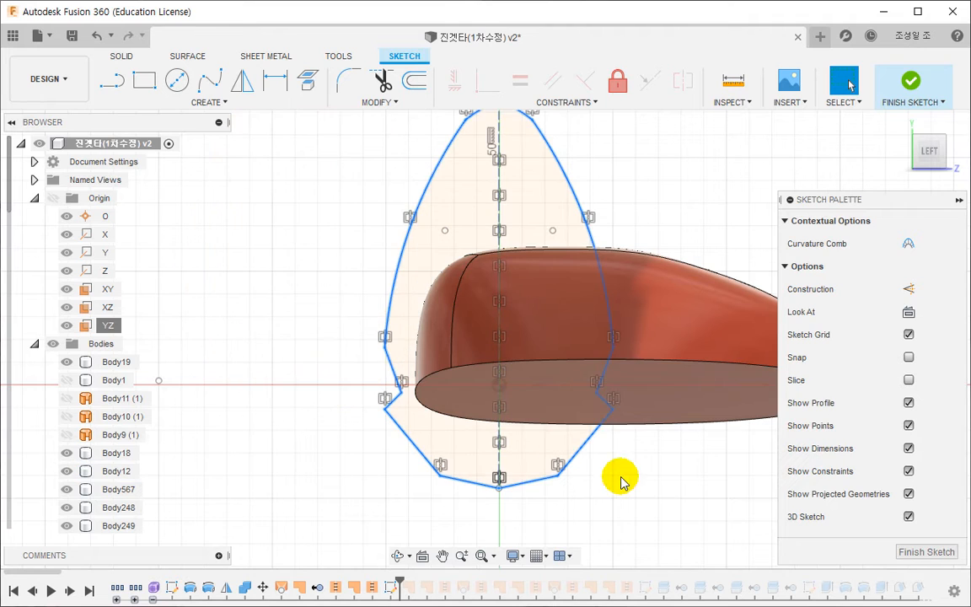
- Constrain the outline's construction centreline coincident with the sketch origin
{"action": "left_click", "coordinate": [622, 477]}
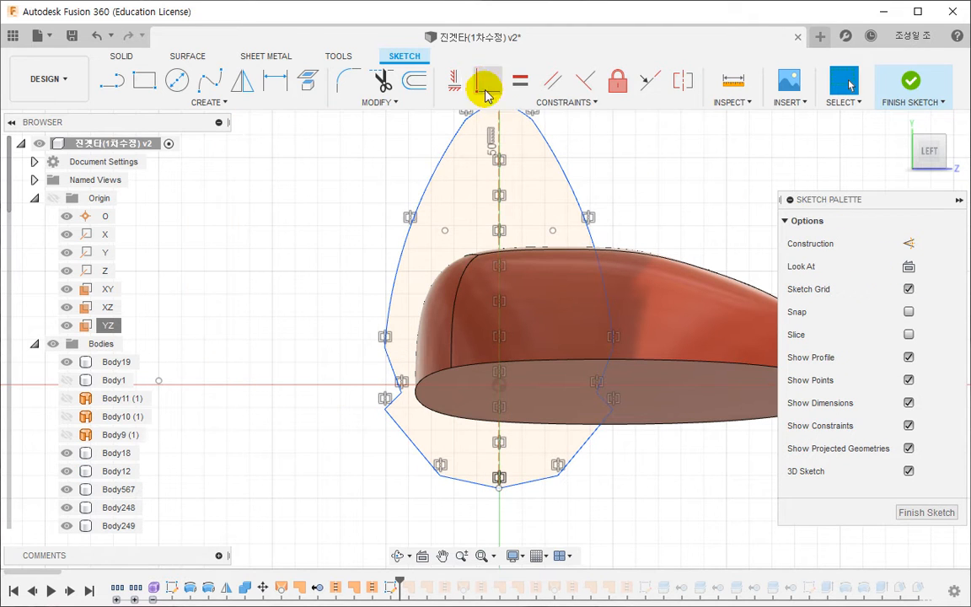
{"action": "left_click", "coordinate": [501, 387]}
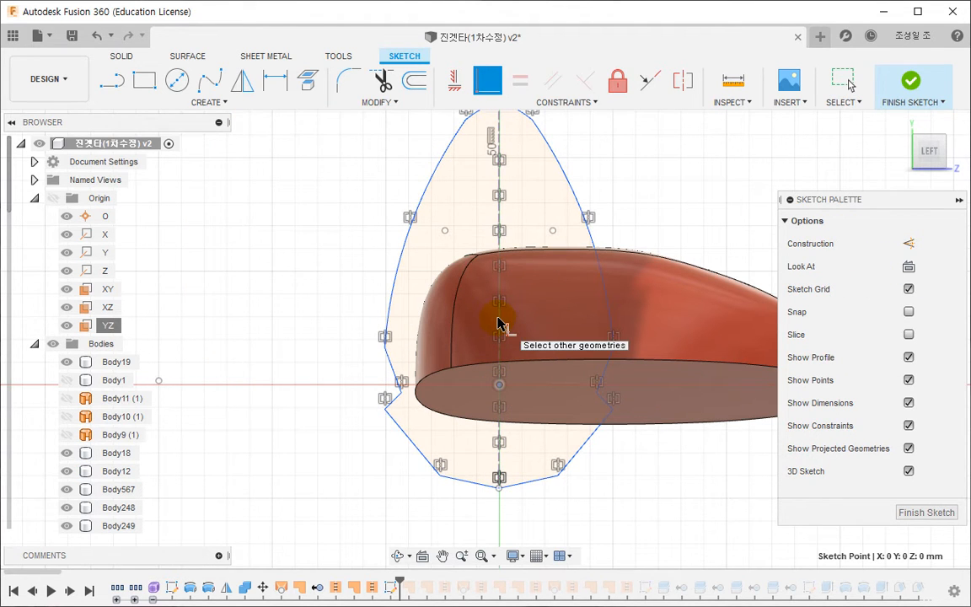
{"action": "scroll", "coordinate": [549, 403], "scroll_direction": "down", "scroll_amount": 3}
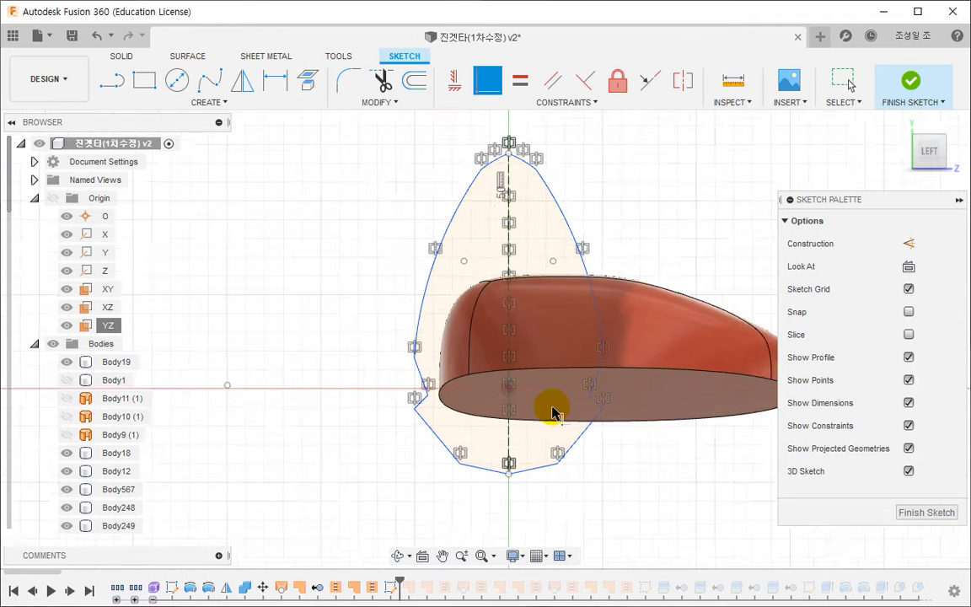
- Move the whole outline up along the vertical axis to the height of the large pointed arm plate and finish the sketch
{"action": "left_click", "coordinate": [558, 257]}
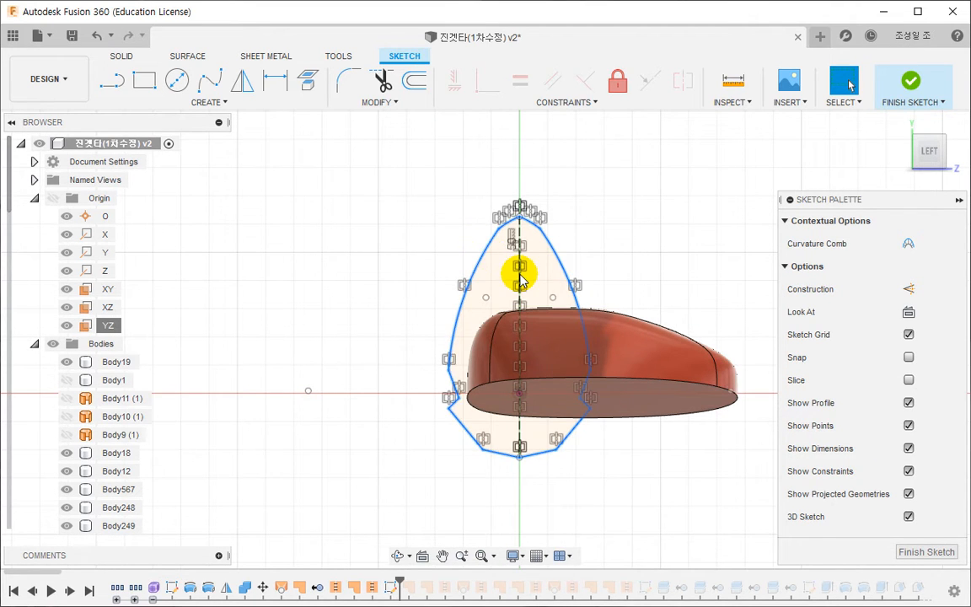
{"action": "scroll", "coordinate": [548, 396], "scroll_direction": "down", "scroll_amount": 3}
{"action": "mouse_move", "coordinate": [548, 401]}
{"action": "middle_mouse_down"}
{"action": "mouse_move", "coordinate": [557, 480]}
{"action": "mouse_move", "coordinate": [542, 379]}
{"action": "mouse_move", "coordinate": [567, 147]}
{"action": "mouse_move", "coordinate": [614, 244]}
{"action": "mouse_move", "coordinate": [595, 444]}
{"action": "middle_mouse_up"}
{"action": "scroll", "coordinate": [593, 443], "scroll_direction": "up", "scroll_amount": 1}
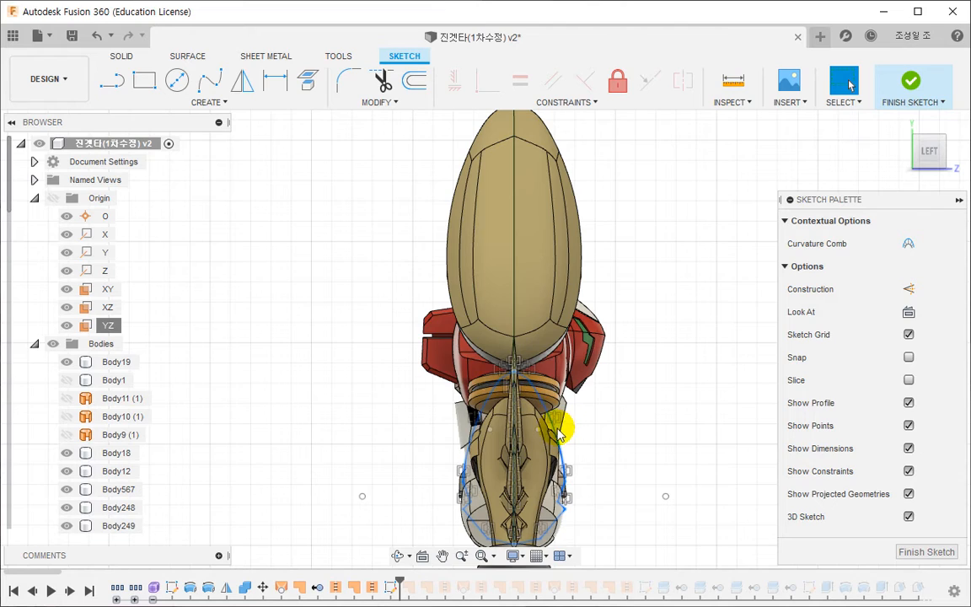
{"action": "mouse_move", "coordinate": [555, 435]}
{"action": "left_mouse_down"}
{"action": "mouse_move", "coordinate": [554, 223]}
{"action": "mouse_move", "coordinate": [554, 242]}
{"action": "left_mouse_up"}
{"action": "mouse_move", "coordinate": [554, 243]}
{"action": "middle_mouse_down", "text": "shift"}
{"action": "mouse_move", "coordinate": [422, 386]}
{"action": "mouse_move", "coordinate": [362, 388]}
{"action": "mouse_move", "coordinate": [409, 393]}
{"action": "middle_mouse_up", "text": "shift"}
{"action": "middle_click_drag", "start_coordinate": [596, 219], "coordinate": [540, 260]}
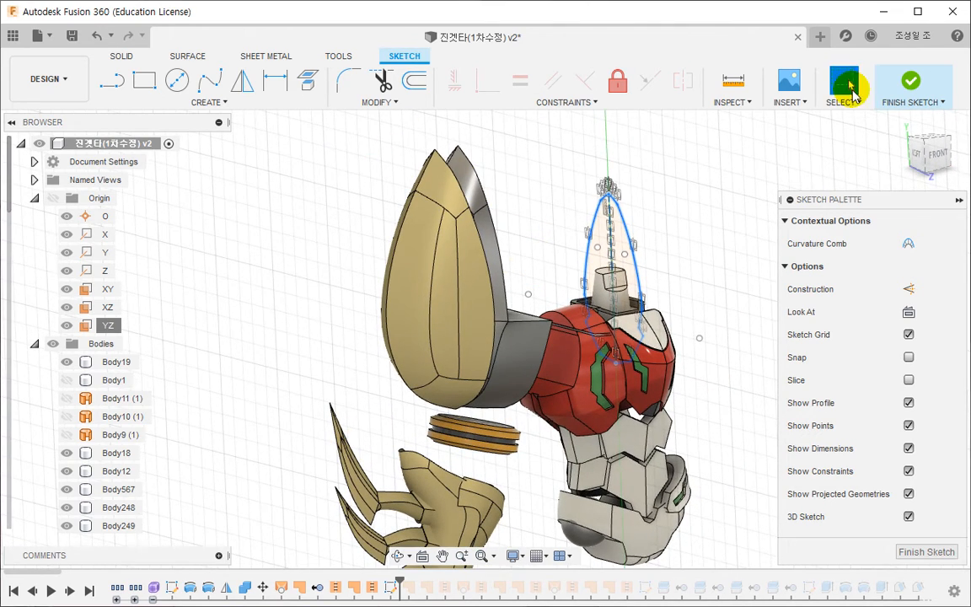
{"action": "left_click", "coordinate": [893, 84]}
{"action": "middle_click_drag", "start_coordinate": [542, 213], "coordinate": [559, 244]}
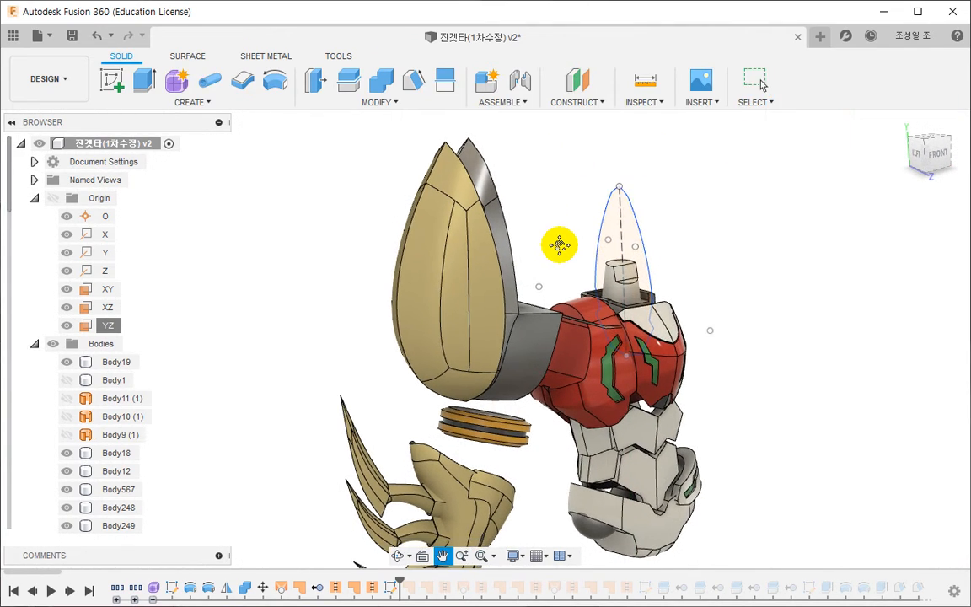
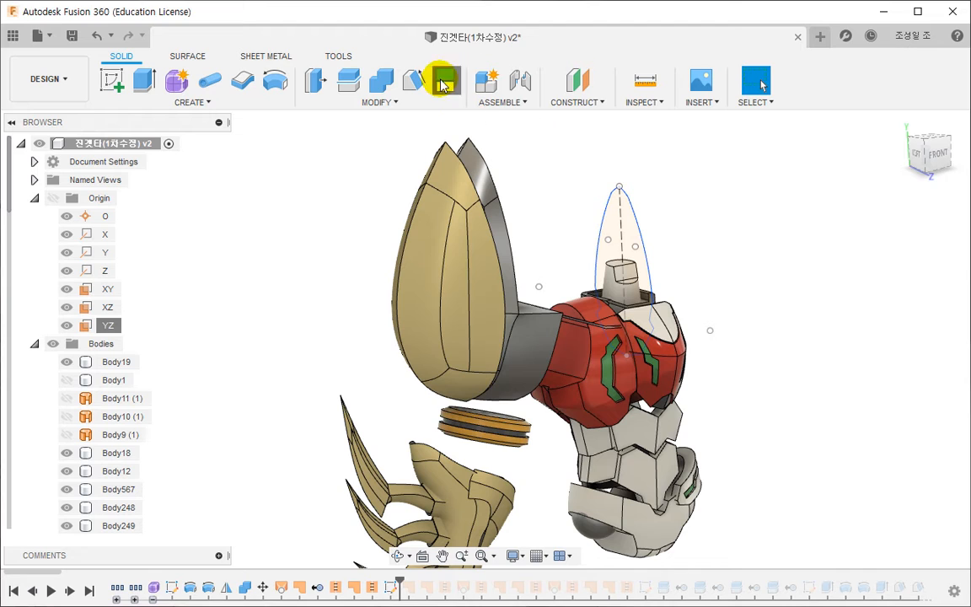
{"action": "left_click", "coordinate": [445, 80]}
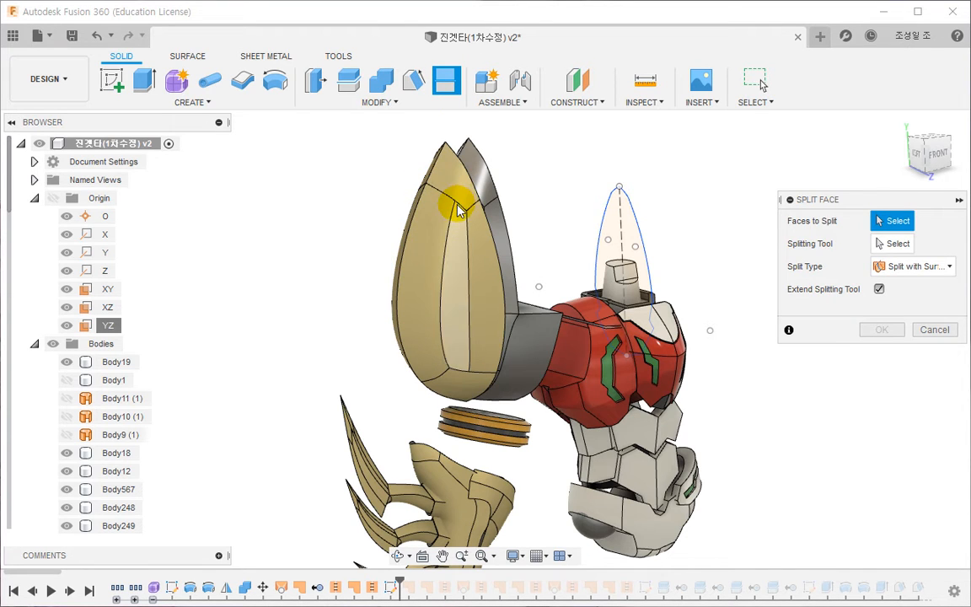
{"action": "scroll", "coordinate": [453, 291], "scroll_direction": "down", "scroll_amount": 1}
{"action": "middle_click_drag", "start_coordinate": [452, 291], "coordinate": [444, 210], "text": "shift"}
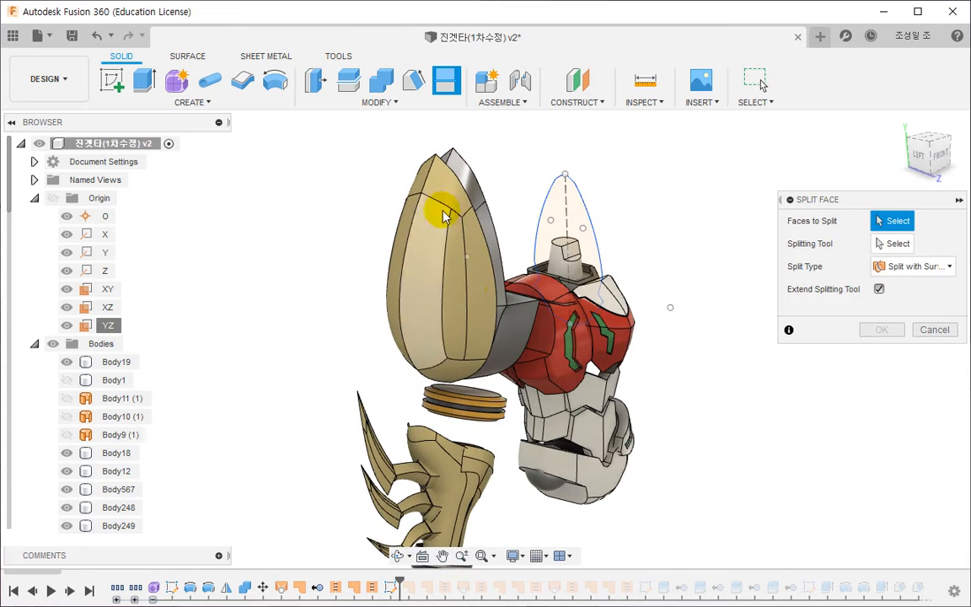
{"action": "left_click", "coordinate": [451, 215]}
{"action": "left_click", "coordinate": [475, 284]}
{"action": "left_click", "coordinate": [456, 319]}
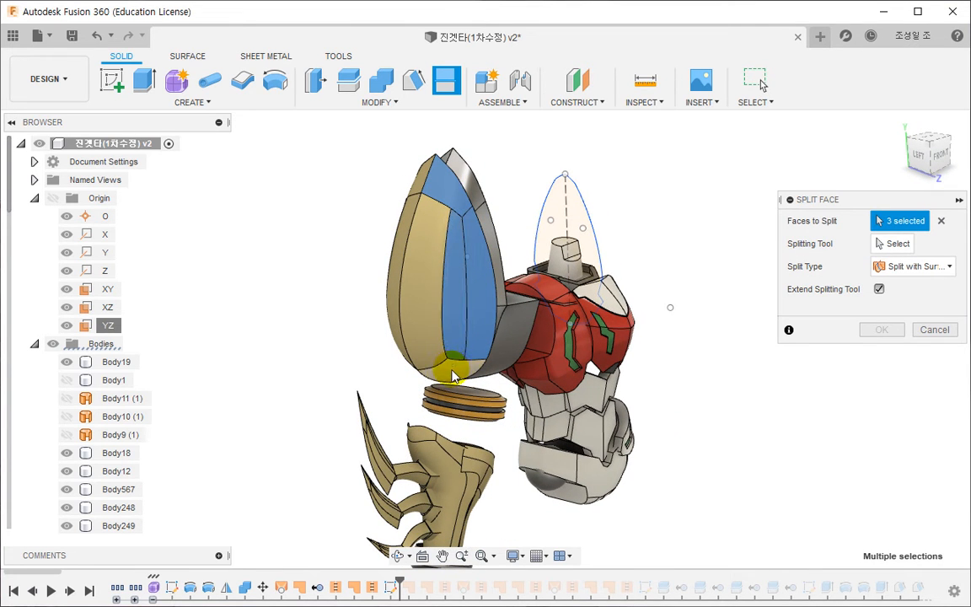
{"action": "left_click", "coordinate": [452, 369]}
{"action": "left_click", "coordinate": [427, 328]}
{"action": "middle_click_drag", "start_coordinate": [379, 333], "coordinate": [428, 334], "text": "shift"}
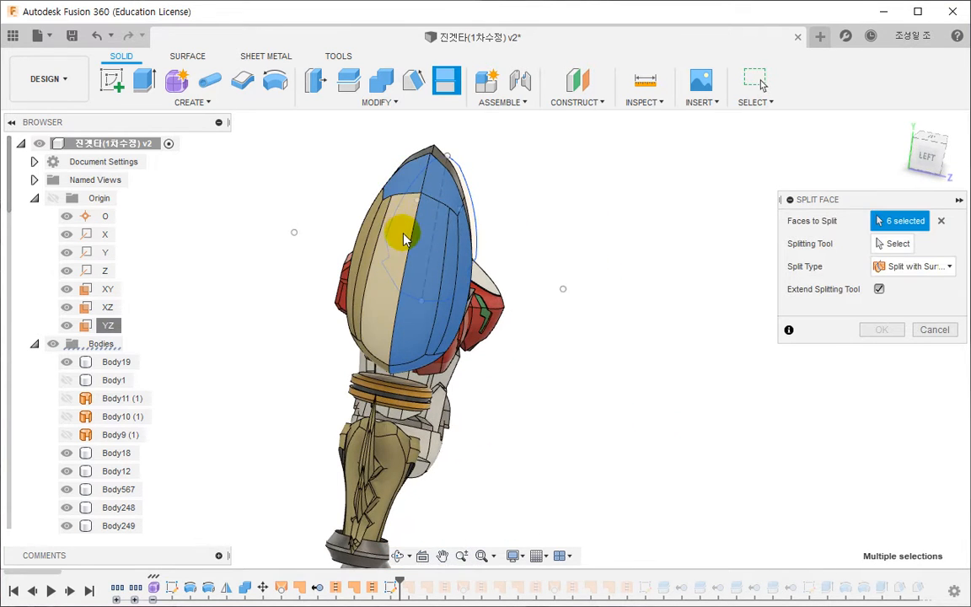
{"action": "left_click", "coordinate": [368, 270]}
{"action": "key", "text": "Escape"}
{"action": "middle_click_drag", "start_coordinate": [537, 262], "coordinate": [325, 147], "text": "shift"}
{"action": "left_click", "coordinate": [242, 83]}
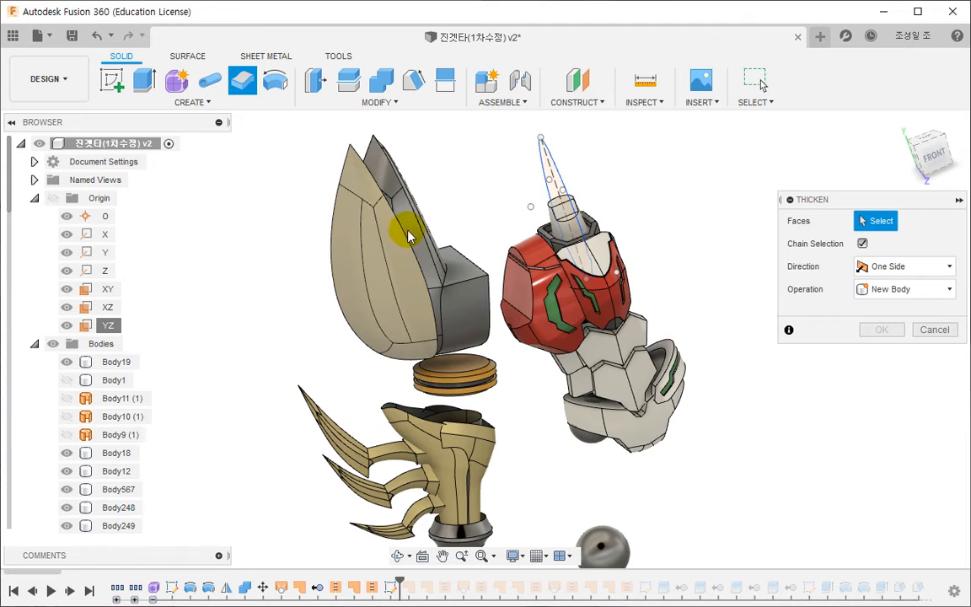
{"action": "left_click", "coordinate": [328, 167]}
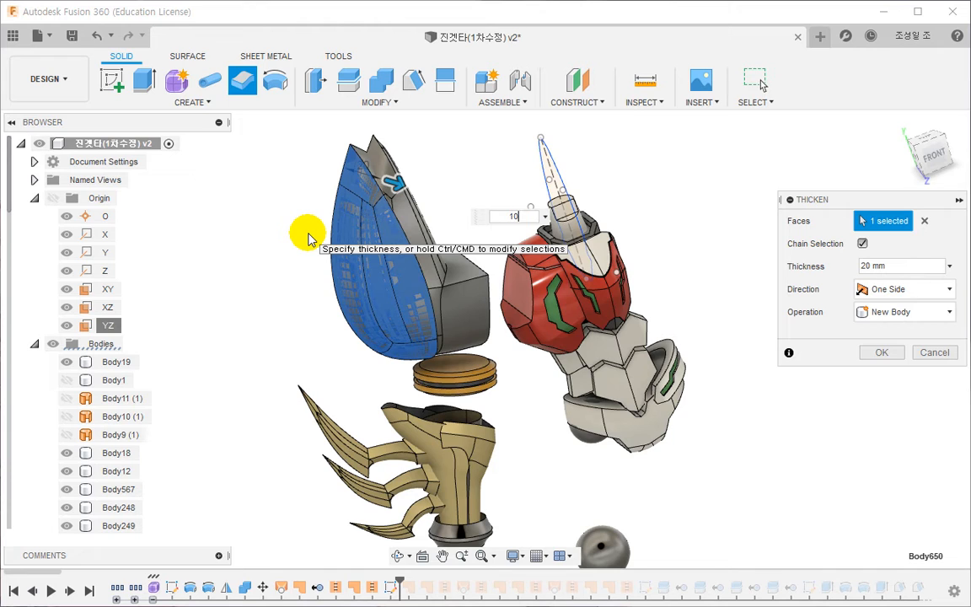
{"action": "key", "text": "Return"}
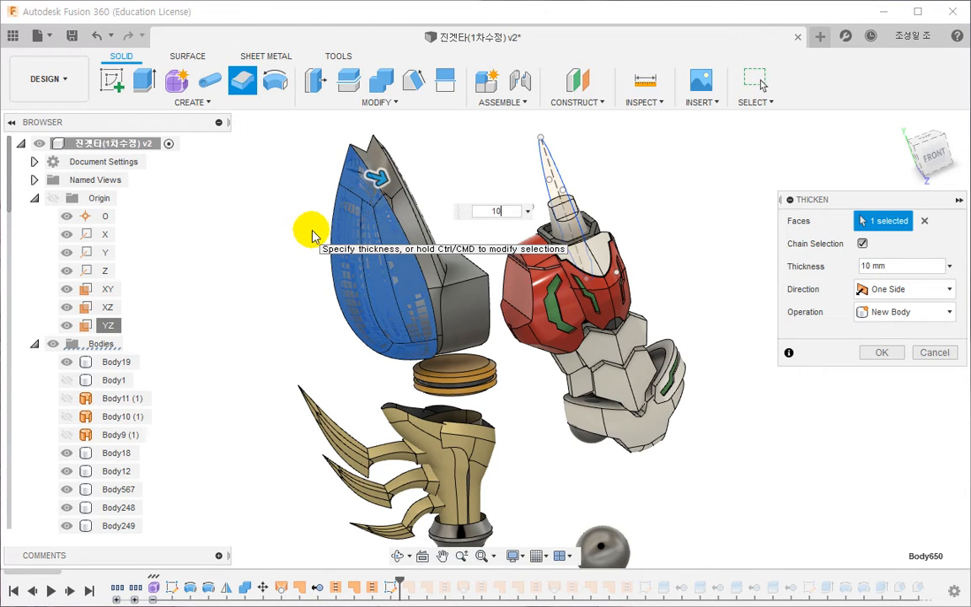
{"action": "scroll", "coordinate": [554, 239], "scroll_direction": "down", "scroll_amount": 1}
{"action": "scroll", "coordinate": [514, 202], "scroll_direction": "up", "scroll_amount": 2}
{"action": "middle_click_drag", "start_coordinate": [507, 192], "coordinate": [450, 284]}
{"action": "scroll", "coordinate": [512, 254], "scroll_direction": "up", "scroll_amount": 3}
{"action": "key", "text": "Escape"}
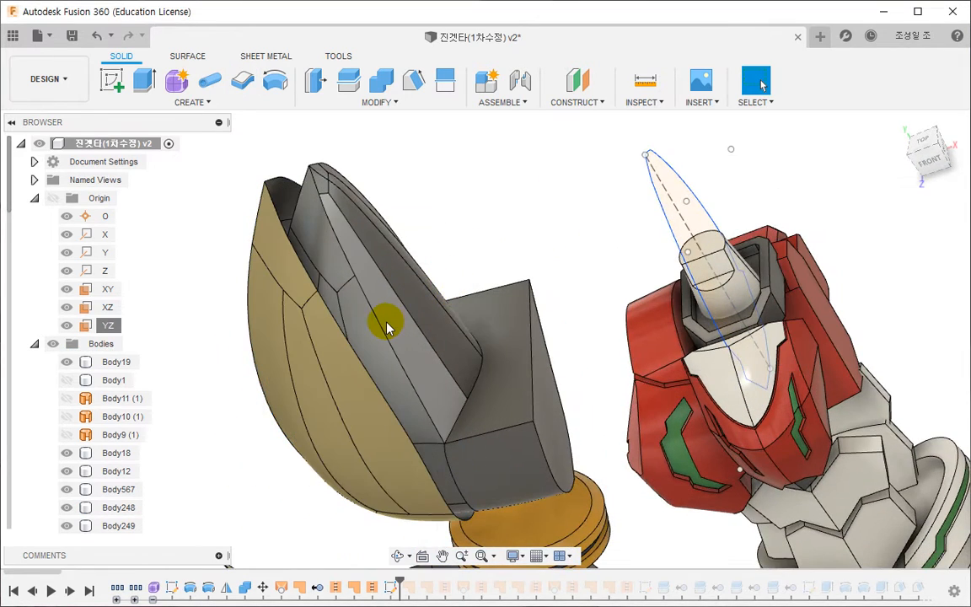
- Hide the grey solid body nested inside the gold pointed arm plate
{"action": "right_click", "coordinate": [387, 328]}
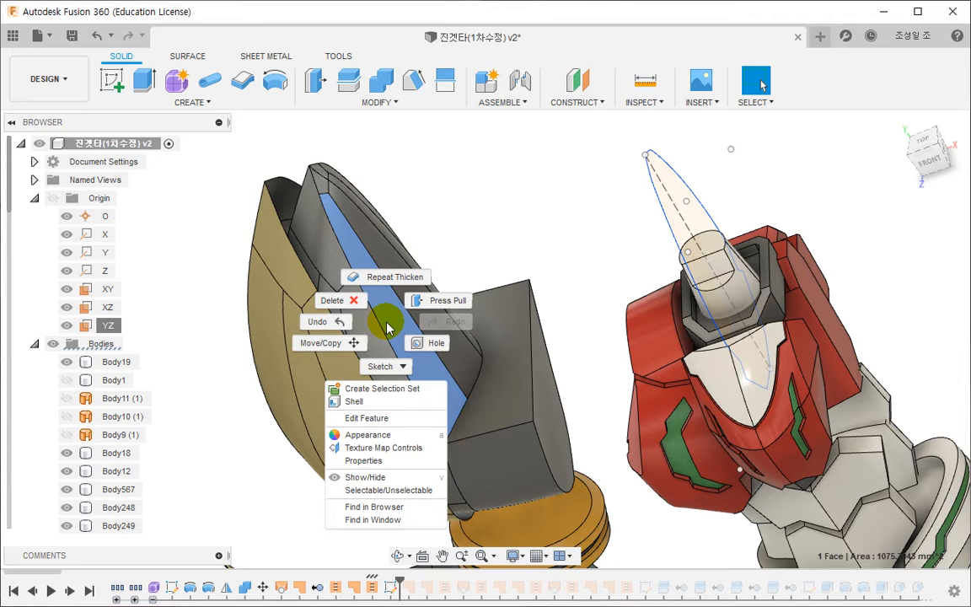
{"action": "left_click", "coordinate": [375, 477]}
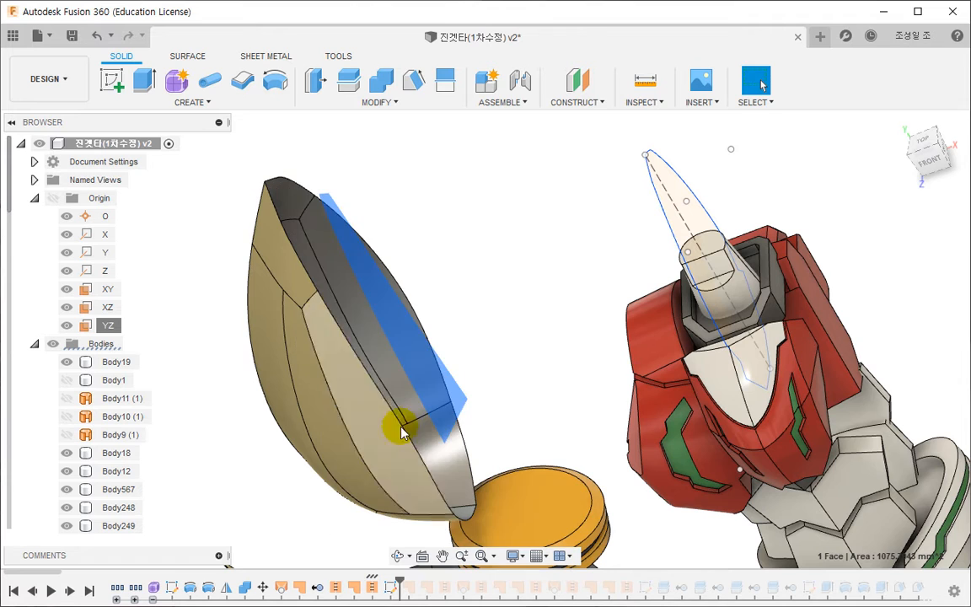
- Thicken both chained face sets of the gold pointed arm plate inward by 6 mm on one side as a new body
{"action": "left_click", "coordinate": [243, 80]}
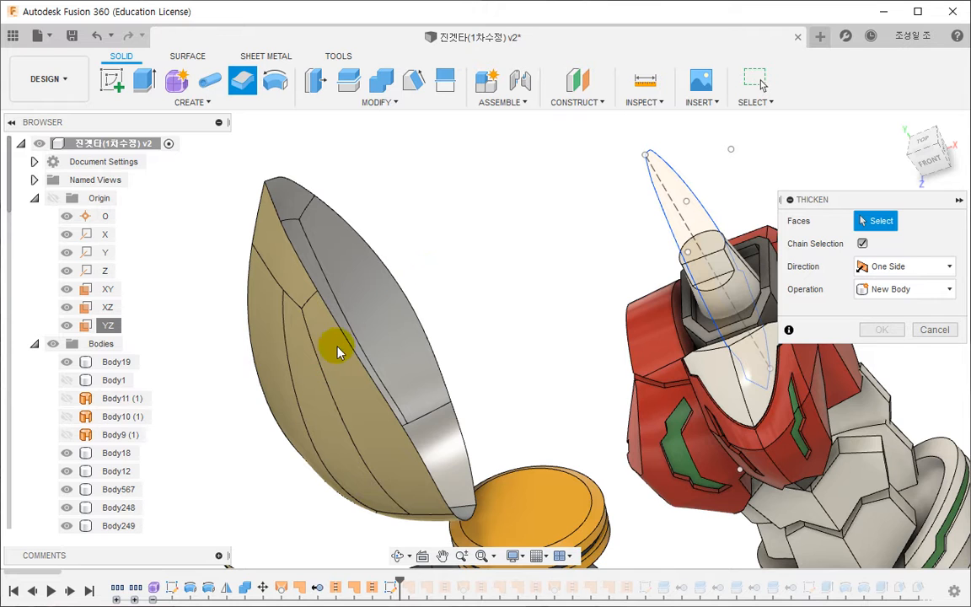
{"action": "left_click", "coordinate": [473, 315]}
{"action": "middle_click_drag", "start_coordinate": [473, 326], "coordinate": [474, 352], "text": "shift"}
{"action": "left_click", "coordinate": [399, 431], "text": "ctrl"}
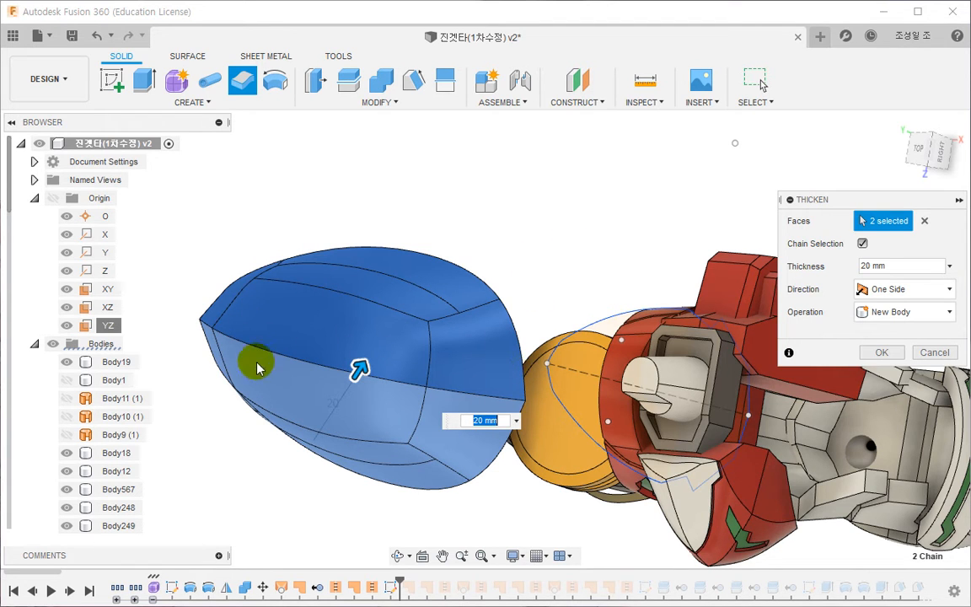
{"action": "middle_click_drag", "start_coordinate": [268, 345], "coordinate": [596, 282], "text": "shift"}
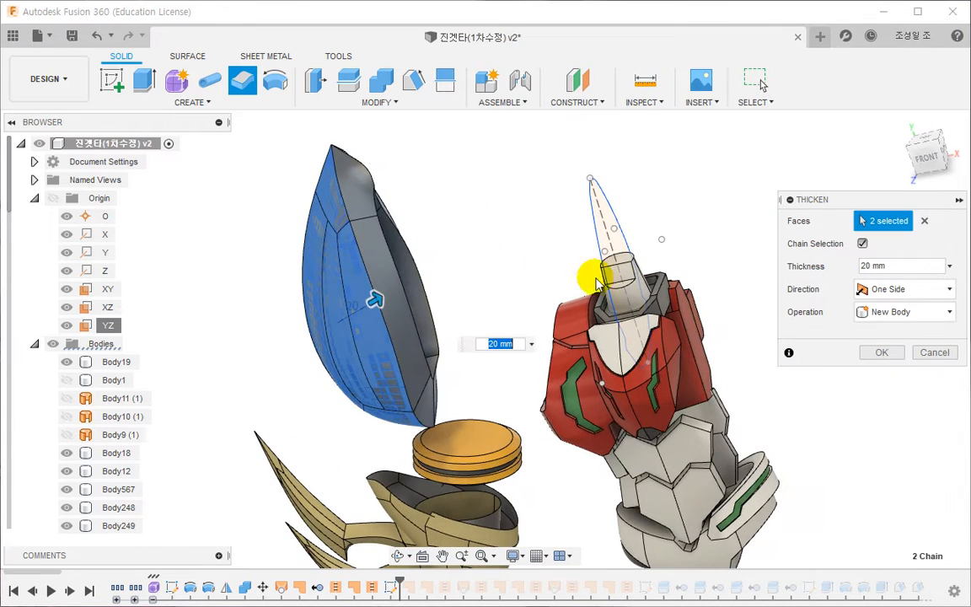
{"action": "type", "text": "6"}
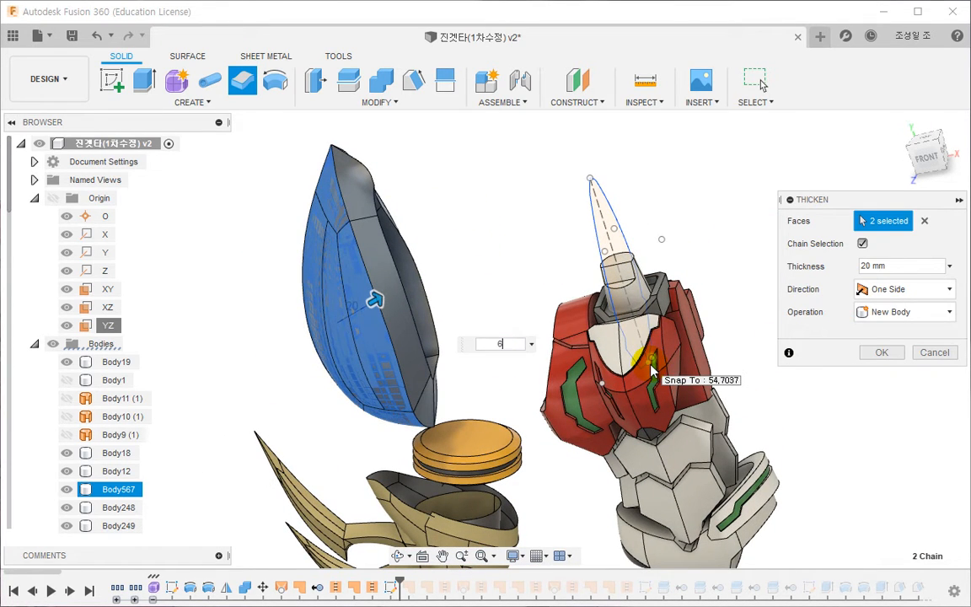
{"action": "key", "text": "Return"}
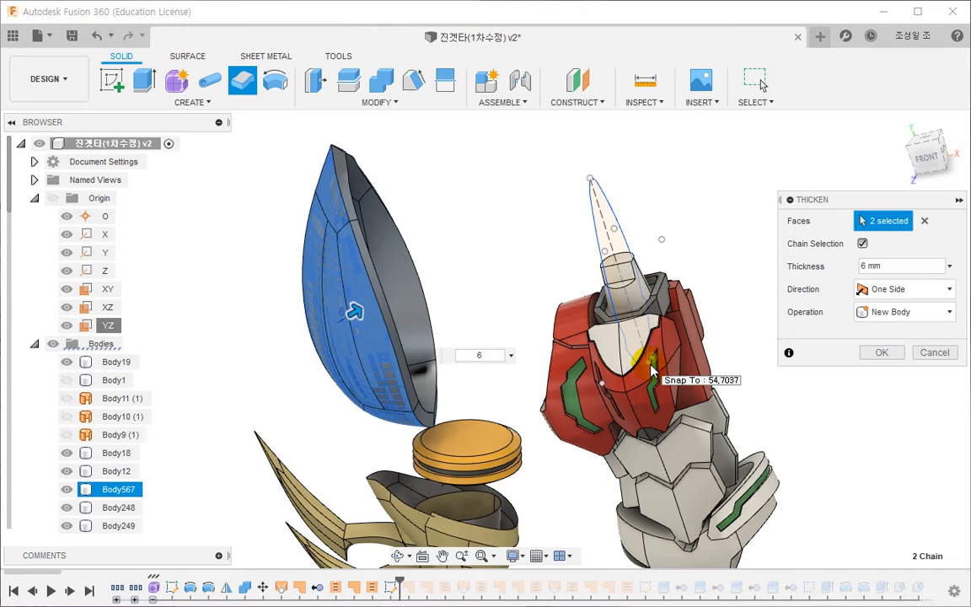
{"action": "left_click", "coordinate": [876, 352]}
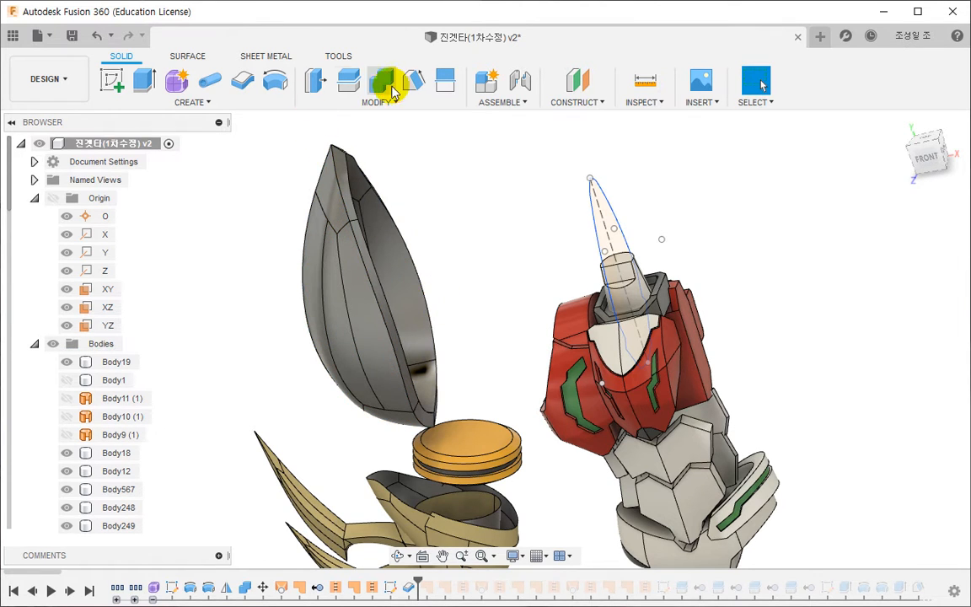
- Split the thickened arm plate body with the symmetric outline sketch as the extended splitting tool
{"action": "left_click", "coordinate": [351, 81]}
{"action": "left_click", "coordinate": [357, 210]}
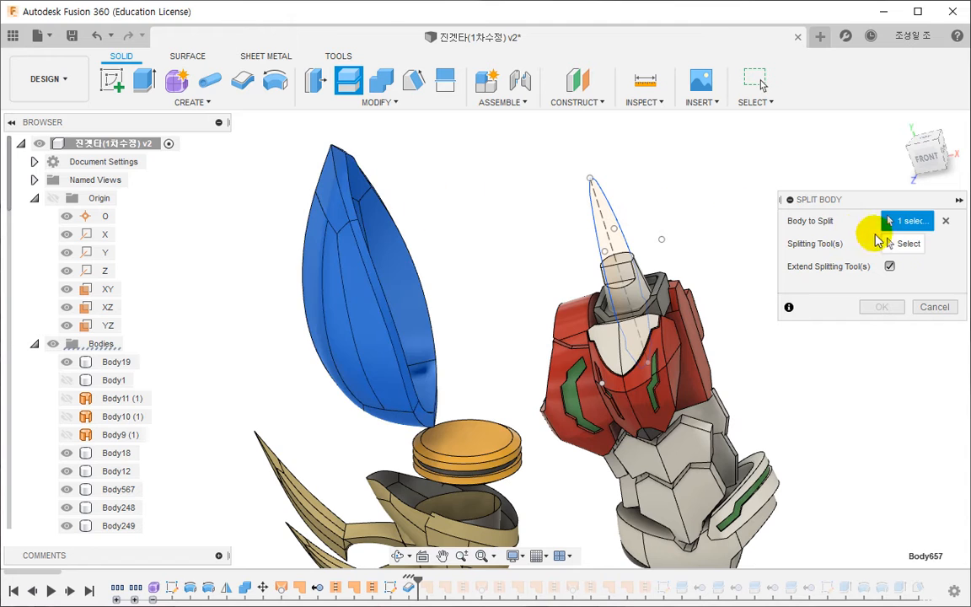
{"action": "left_click", "coordinate": [600, 212]}
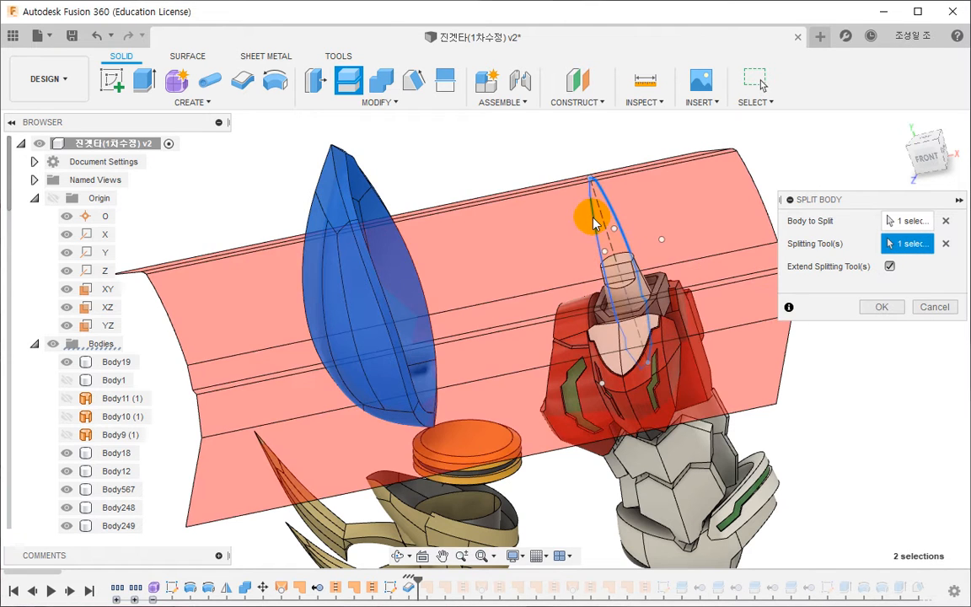
{"action": "left_click", "coordinate": [876, 305]}
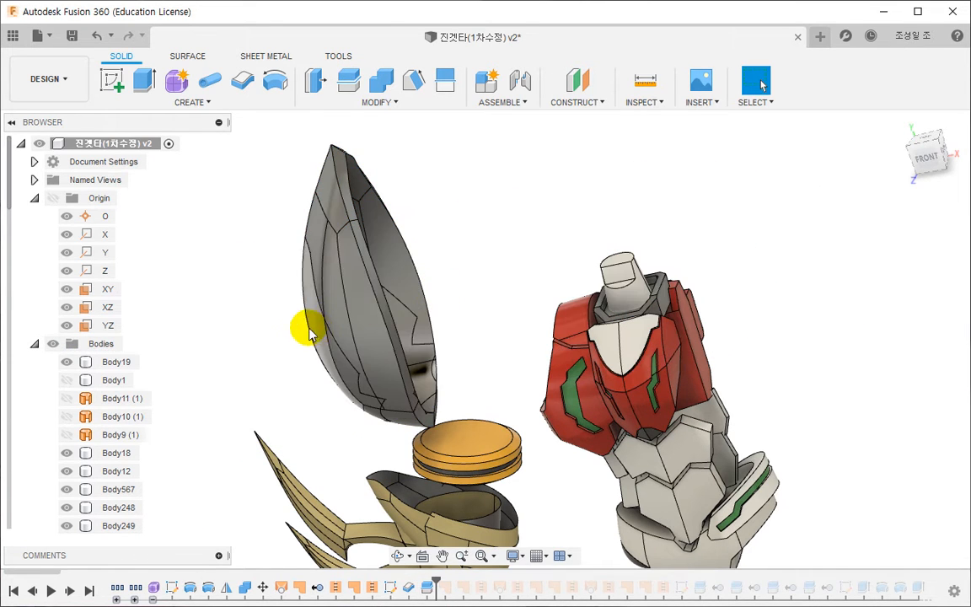
- Find the larger split-off piece of the thickened plate, Body658, in the browser and remove it
{"action": "right_click", "coordinate": [317, 240]}
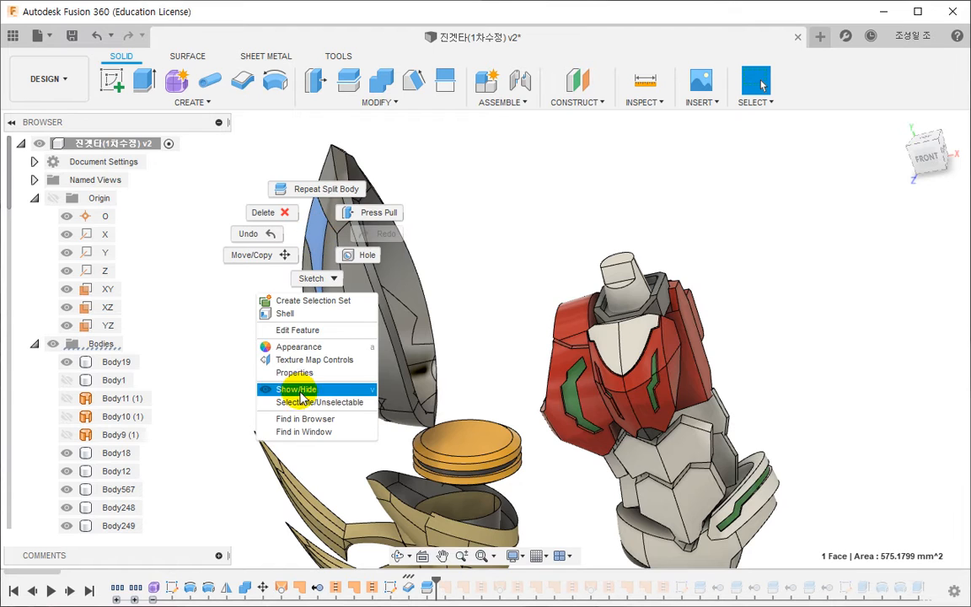
{"action": "left_click", "coordinate": [311, 417]}
{"action": "right_click", "coordinate": [128, 507]}
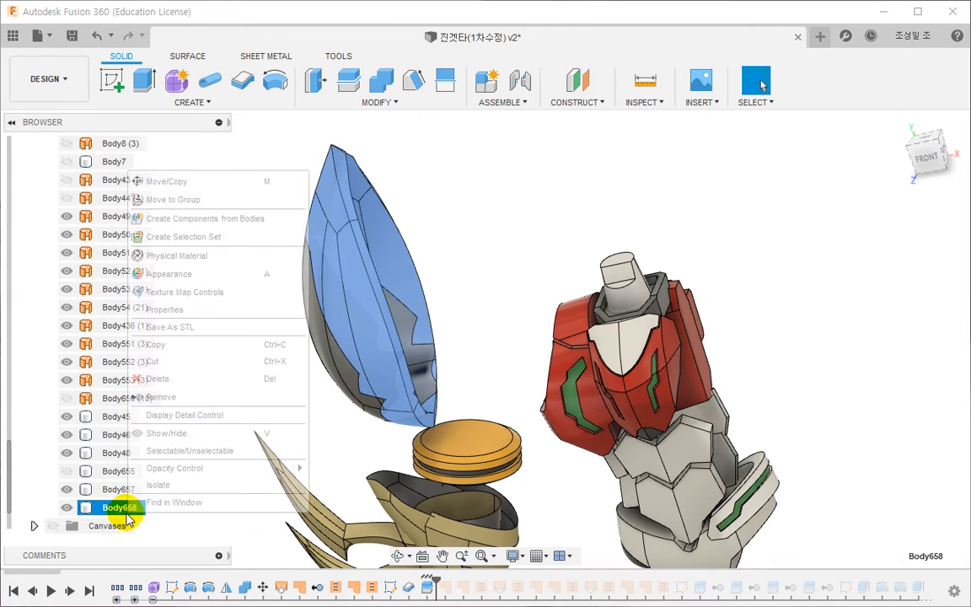
{"action": "left_click", "coordinate": [166, 433]}
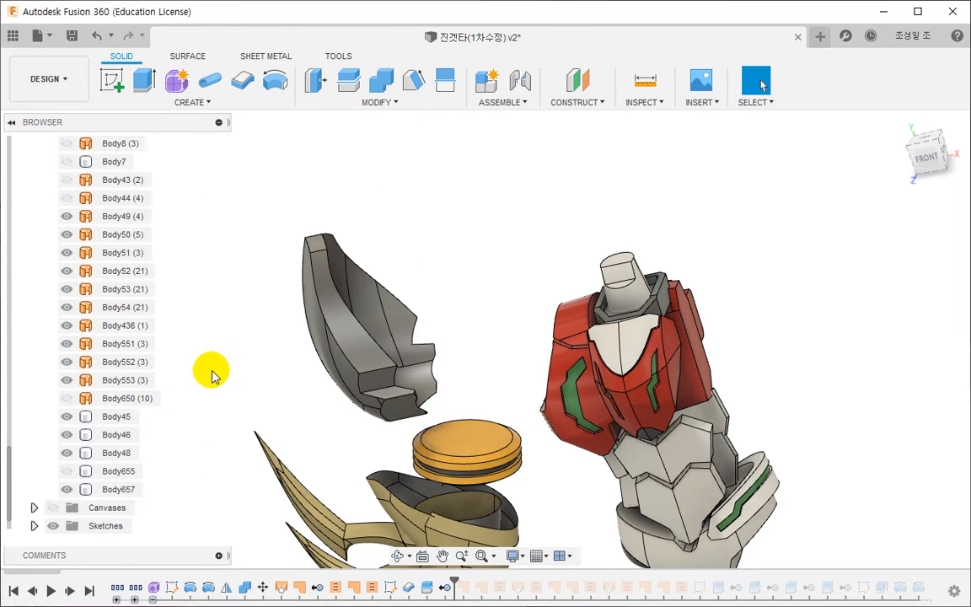
- Inspect the remaining thickened piece and undo the body removal, the split and the thickening
{"action": "mouse_move", "coordinate": [209, 371]}
{"action": "middle_mouse_down", "text": "shift"}
{"action": "mouse_move", "coordinate": [254, 379]}
{"action": "mouse_move", "coordinate": [354, 337]}
{"action": "mouse_move", "coordinate": [202, 359]}
{"action": "mouse_move", "coordinate": [219, 344]}
{"action": "mouse_move", "coordinate": [218, 364]}
{"action": "middle_mouse_up", "text": "shift"}
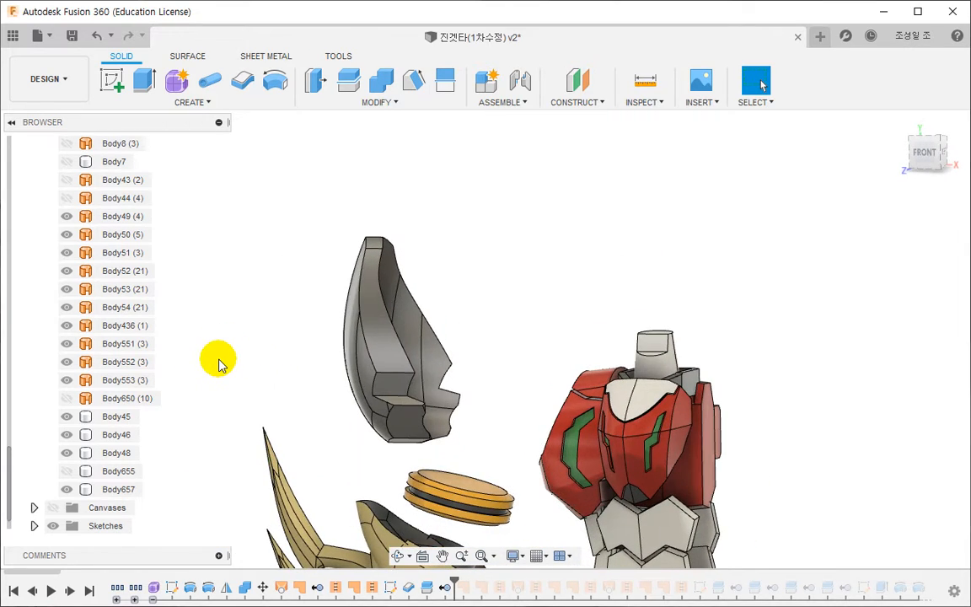
{"action": "scroll", "coordinate": [400, 428], "scroll_direction": "up", "scroll_amount": 4}
{"action": "middle_click_drag", "start_coordinate": [417, 418], "coordinate": [437, 437], "text": "shift"}
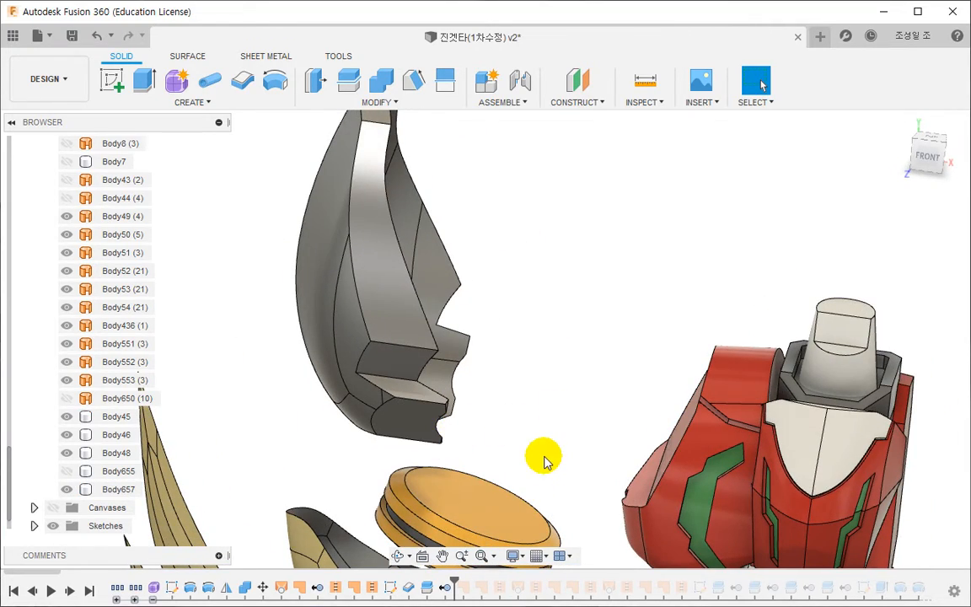
{"action": "key", "text": "ctrl+z"}
{"action": "key", "text": "ctrl+z"}
{"action": "scroll", "coordinate": [548, 456], "scroll_direction": "down", "scroll_amount": 3}
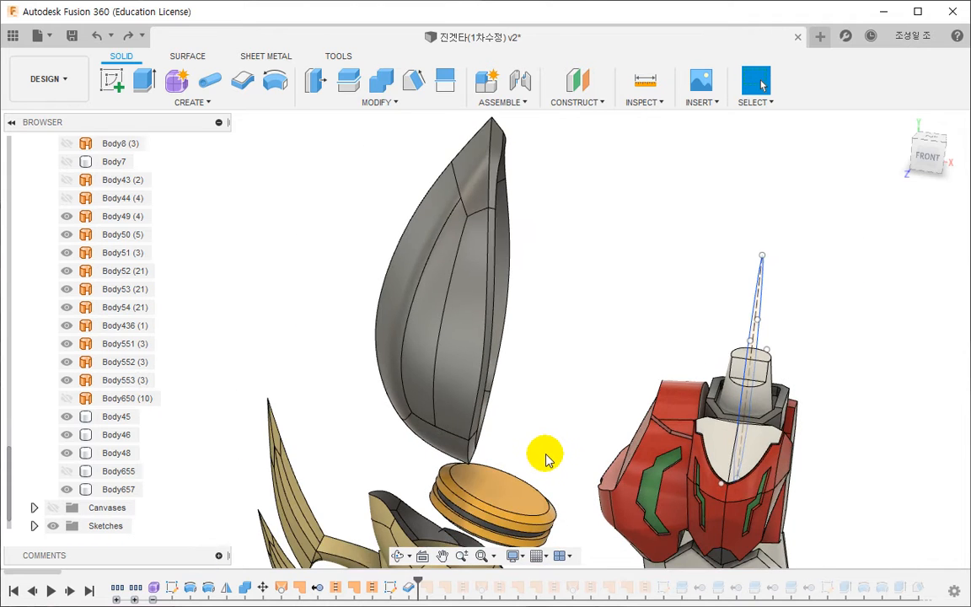
{"action": "key", "text": "ctrl+z"}
{"action": "middle_click_drag", "start_coordinate": [453, 330], "coordinate": [458, 343]}
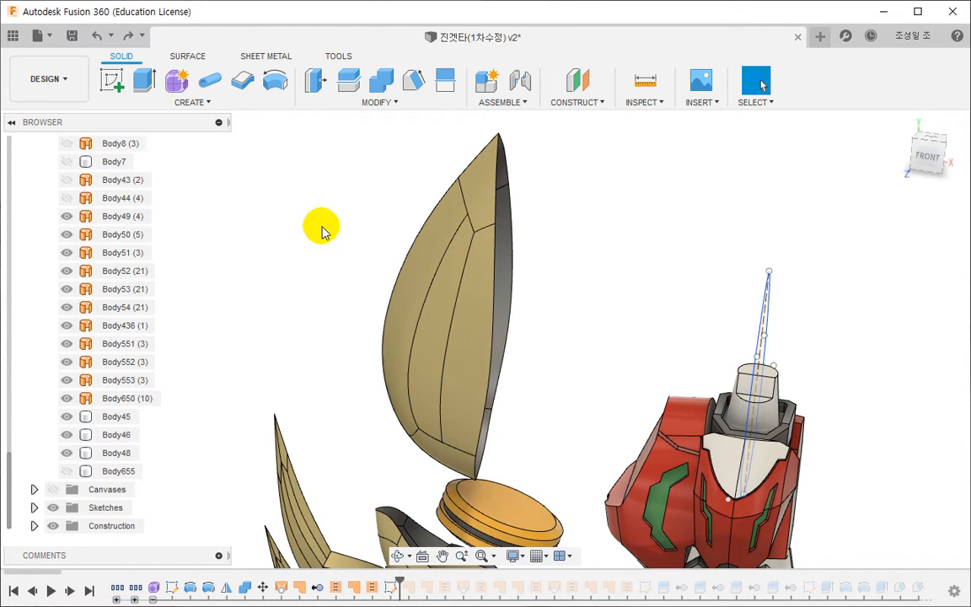
{"action": "left_click", "coordinate": [444, 82]}
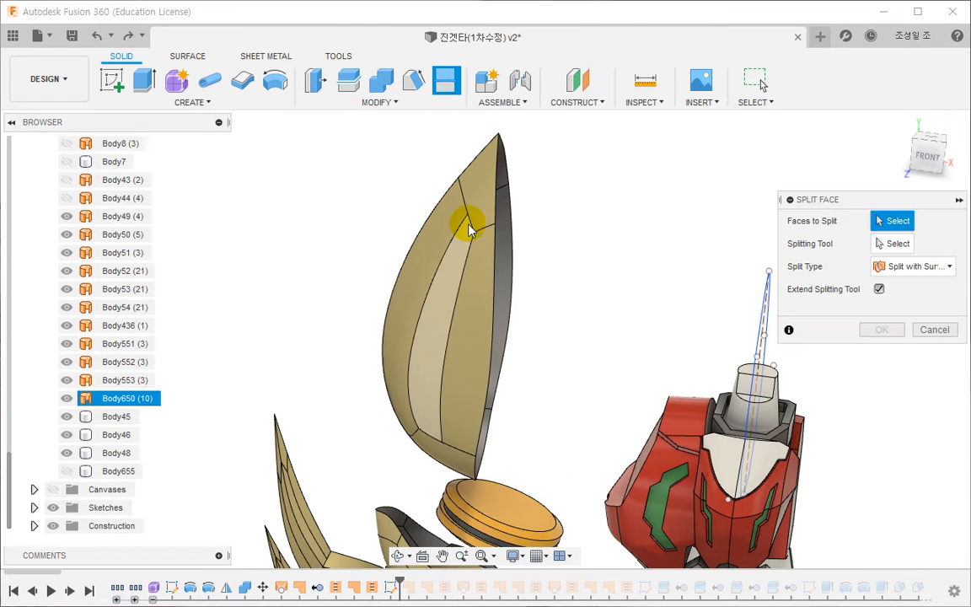
{"action": "scroll", "coordinate": [465, 275], "scroll_direction": "down", "scroll_amount": 1}
{"action": "scroll", "coordinate": [465, 280], "scroll_direction": "down", "scroll_amount": 1}
{"action": "left_click", "coordinate": [438, 333]}
{"action": "left_click", "coordinate": [417, 362]}
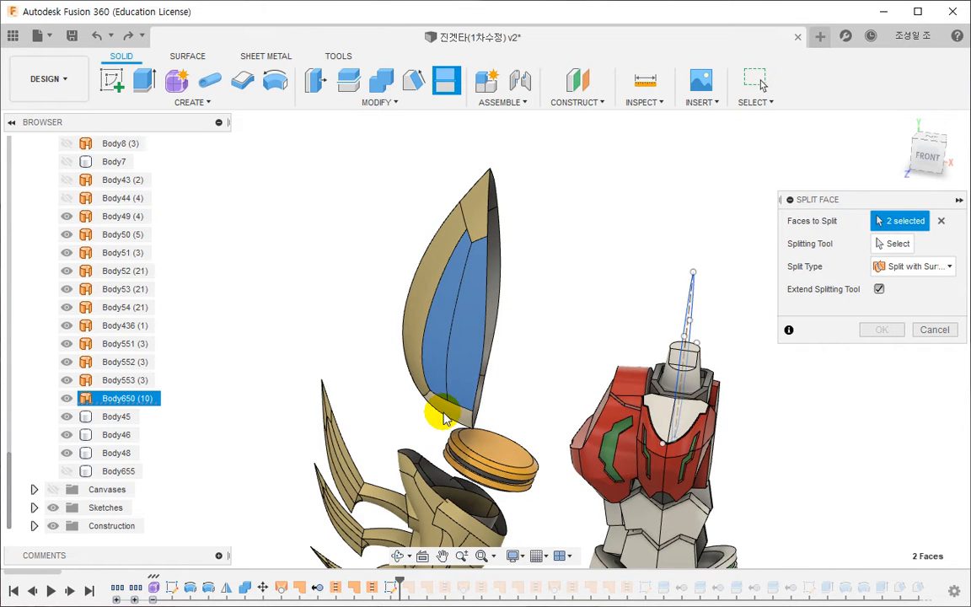
{"action": "left_click", "coordinate": [419, 324]}
{"action": "key", "text": "Escape"}
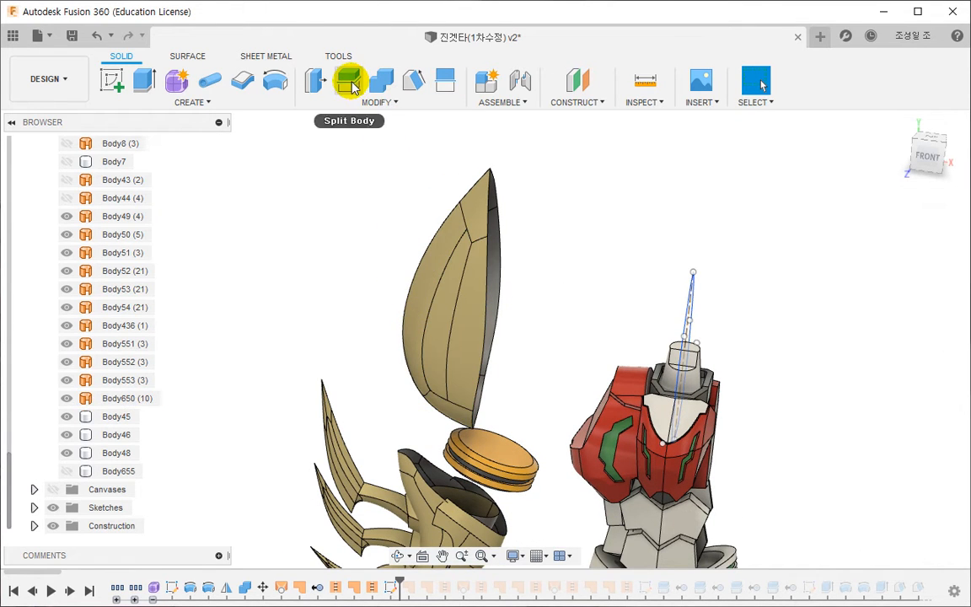
- Split the gold pointed arm plate's surface body with the symmetric outline sketch, extending the splitting tool
{"action": "left_click", "coordinate": [348, 80]}
{"action": "left_click", "coordinate": [458, 292]}
{"action": "left_click", "coordinate": [893, 243]}
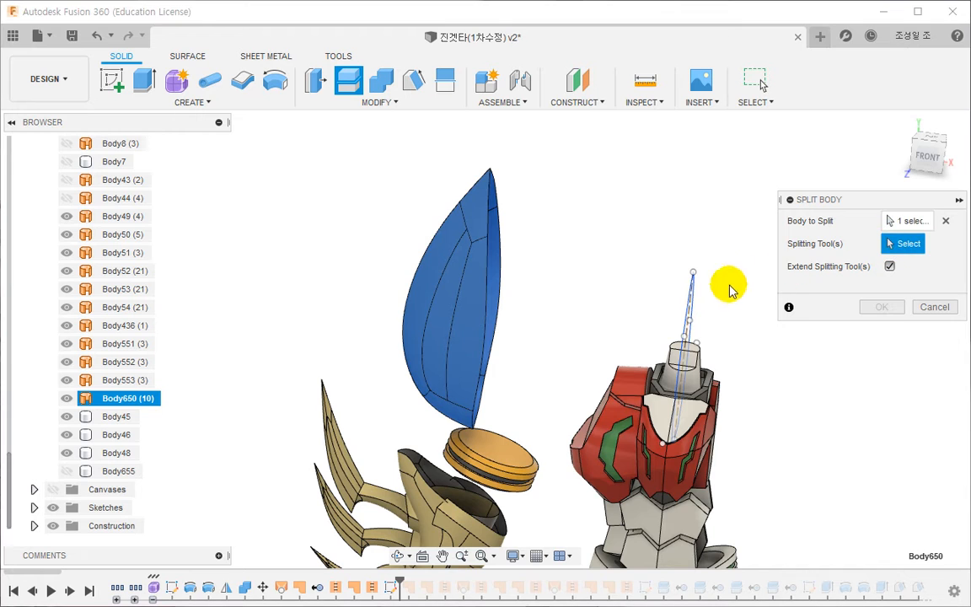
{"action": "left_click", "coordinate": [691, 297]}
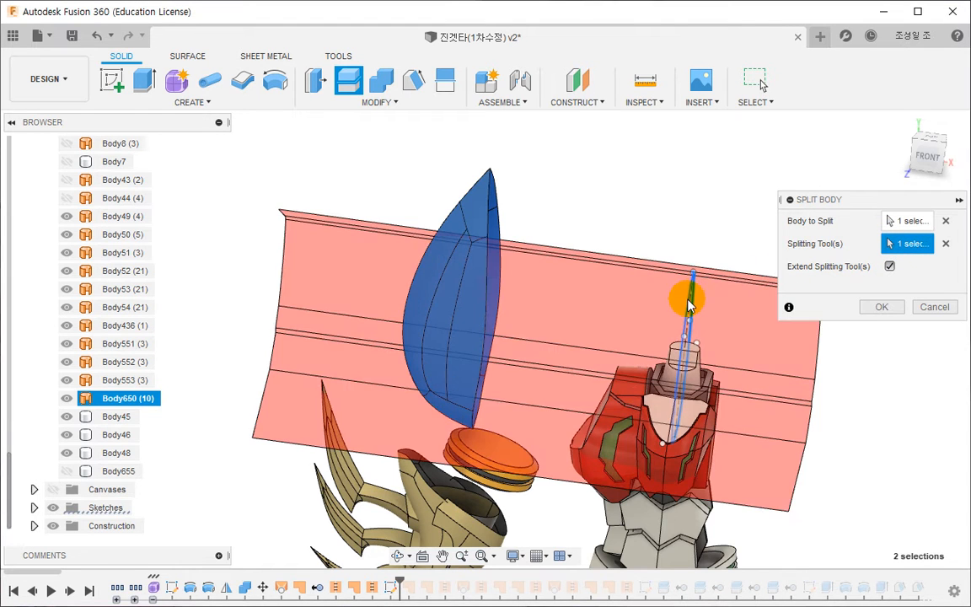
{"action": "left_click", "coordinate": [881, 307]}
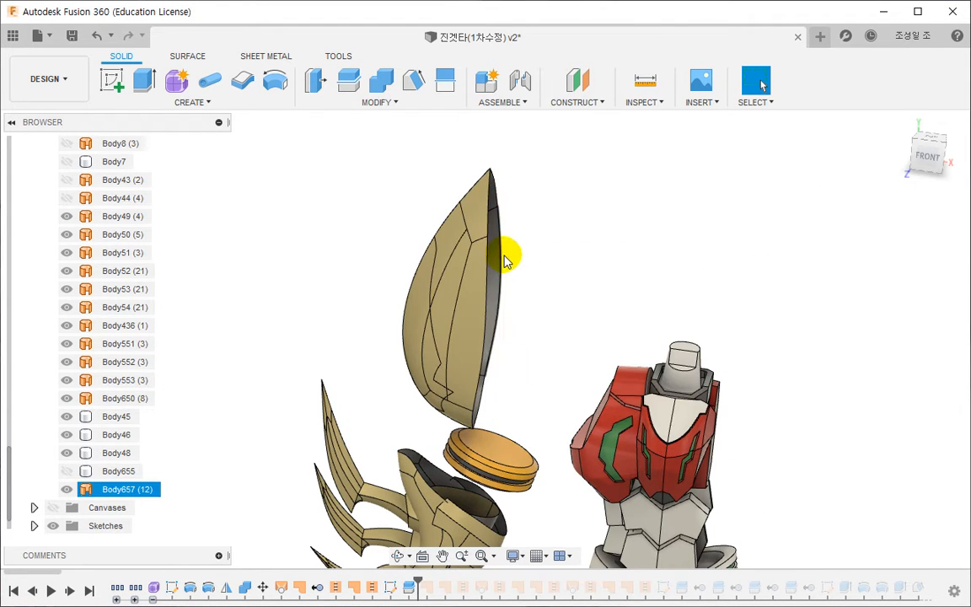
- Remove the larger split-off surface piece, Body657, and keep the outer part cut to the outline
{"action": "right_click", "coordinate": [141, 489]}
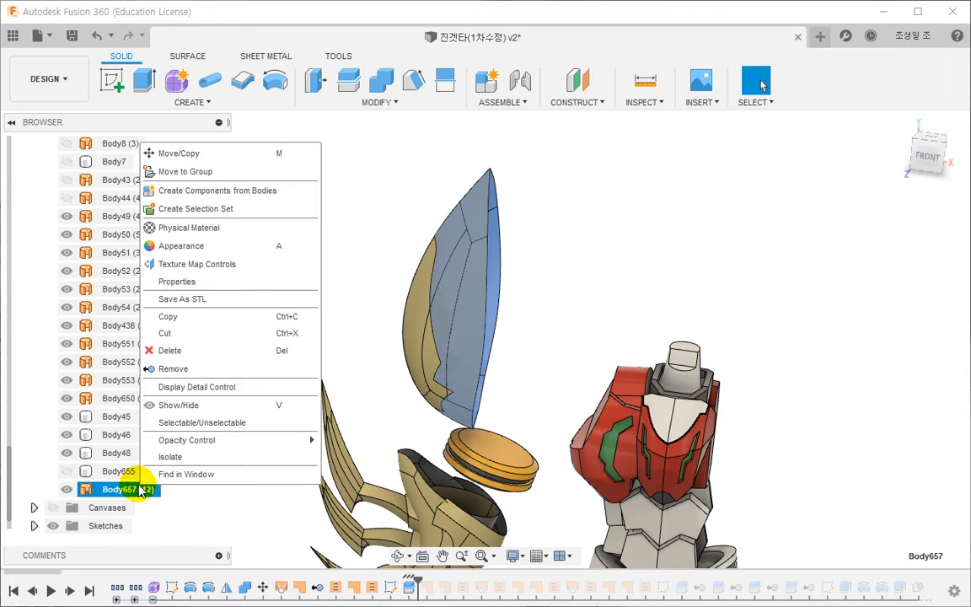
{"action": "left_click", "coordinate": [171, 368]}
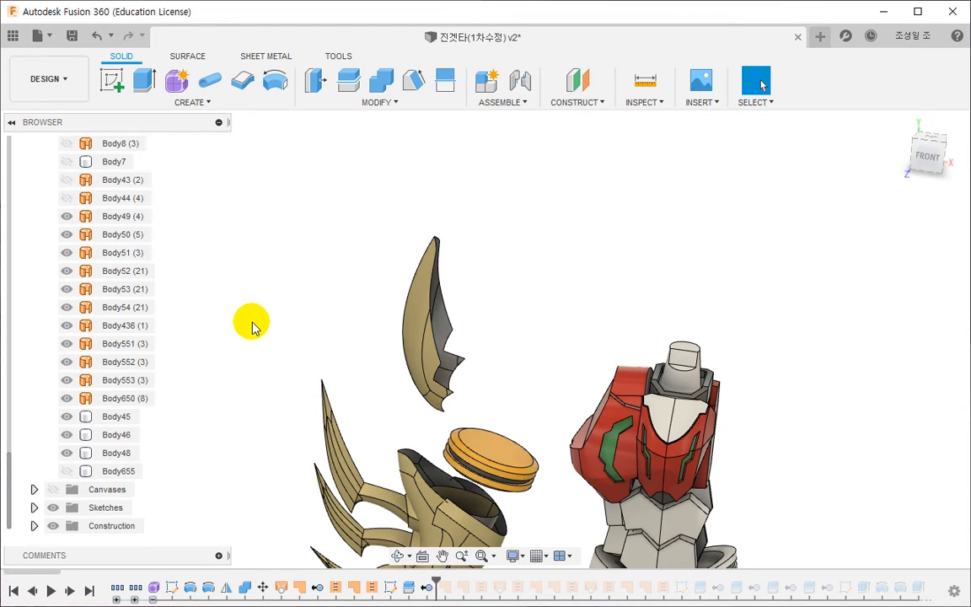
{"action": "middle_click_drag", "start_coordinate": [255, 327], "coordinate": [381, 293], "text": "shift"}
{"action": "scroll", "coordinate": [398, 315], "scroll_direction": "up", "scroll_amount": 4}
{"action": "middle_click_drag", "start_coordinate": [436, 339], "coordinate": [568, 473], "text": "shift"}
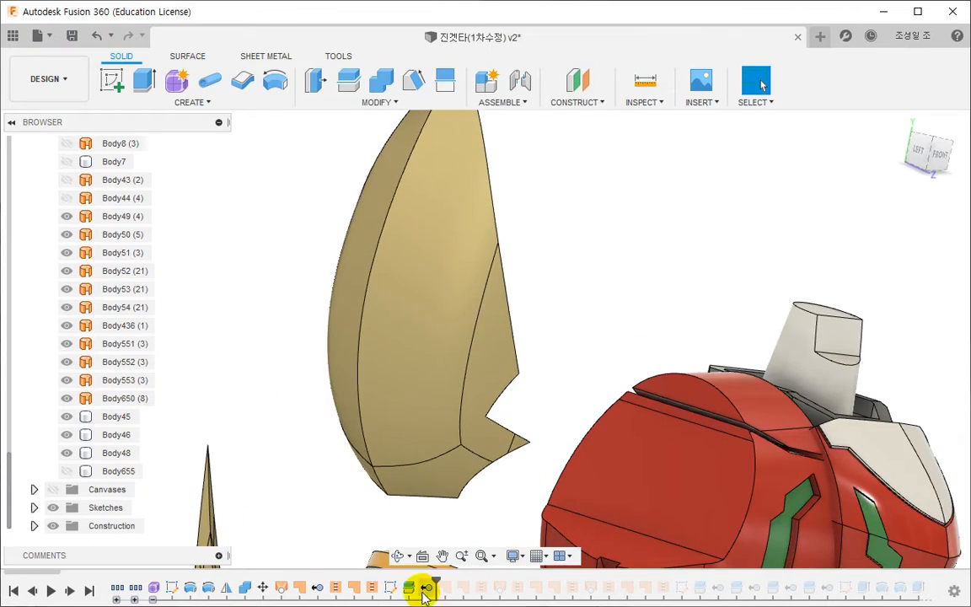
- Inspect the plate's outline sketch and check the cut edge of the gold arm plate from the front and side
{"action": "double_click", "coordinate": [396, 589]}
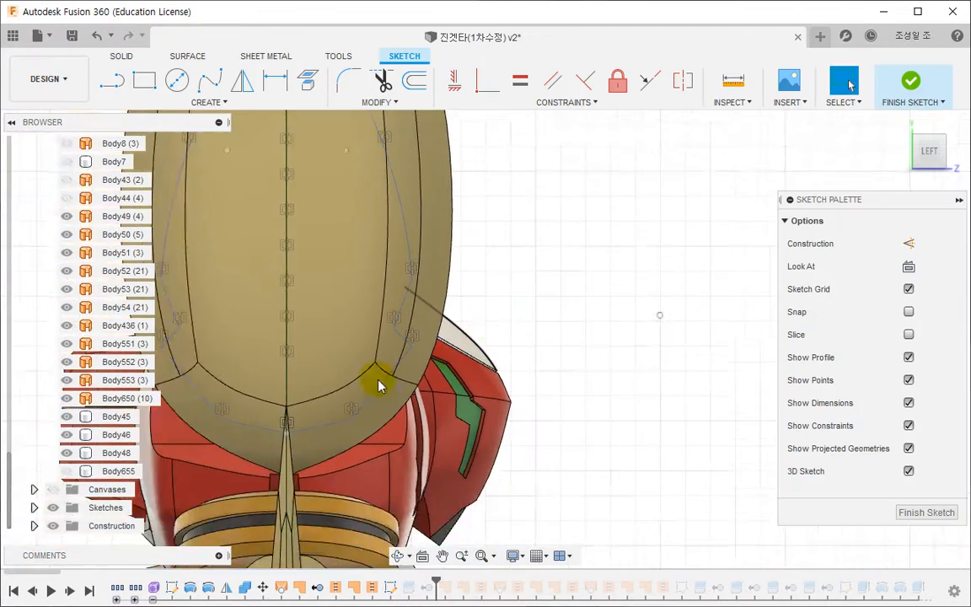
{"action": "scroll", "coordinate": [448, 333], "scroll_direction": "up", "scroll_amount": 4}
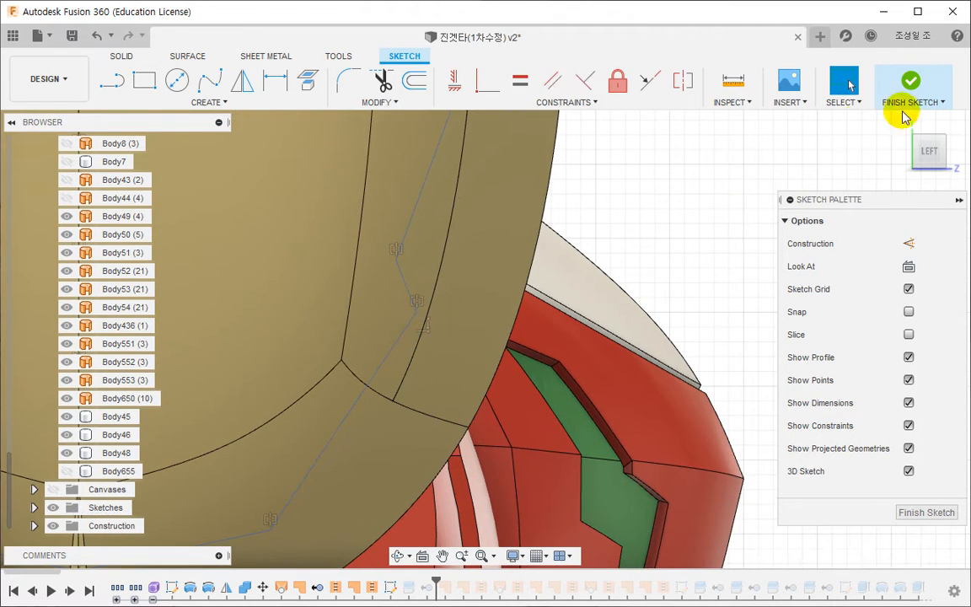
{"action": "left_click", "coordinate": [908, 84]}
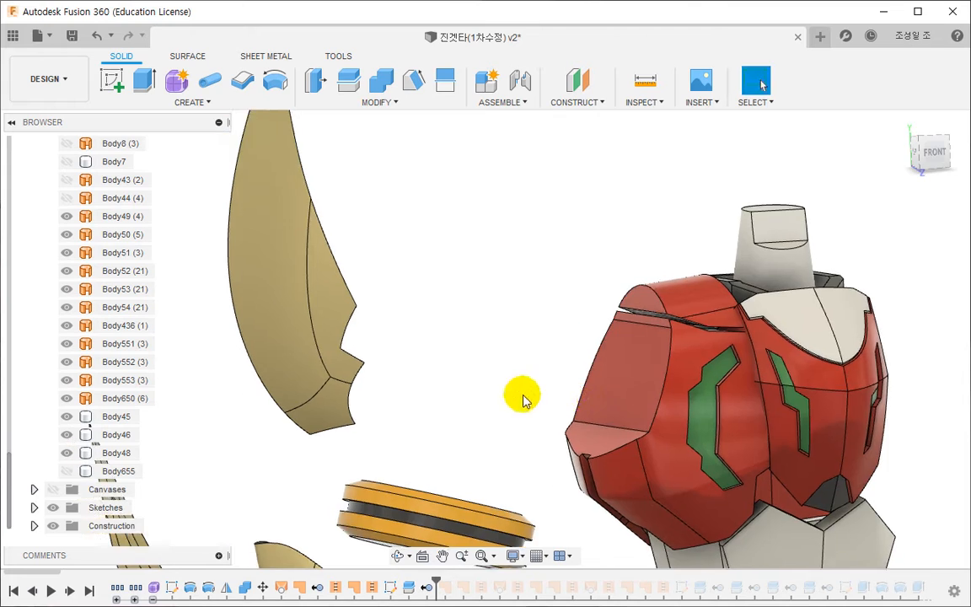
{"action": "middle_click_drag", "start_coordinate": [524, 400], "coordinate": [477, 399], "text": "shift"}
{"action": "scroll", "coordinate": [398, 400], "scroll_direction": "down", "scroll_amount": 1}
{"action": "middle_click_drag", "start_coordinate": [398, 399], "coordinate": [469, 434]}
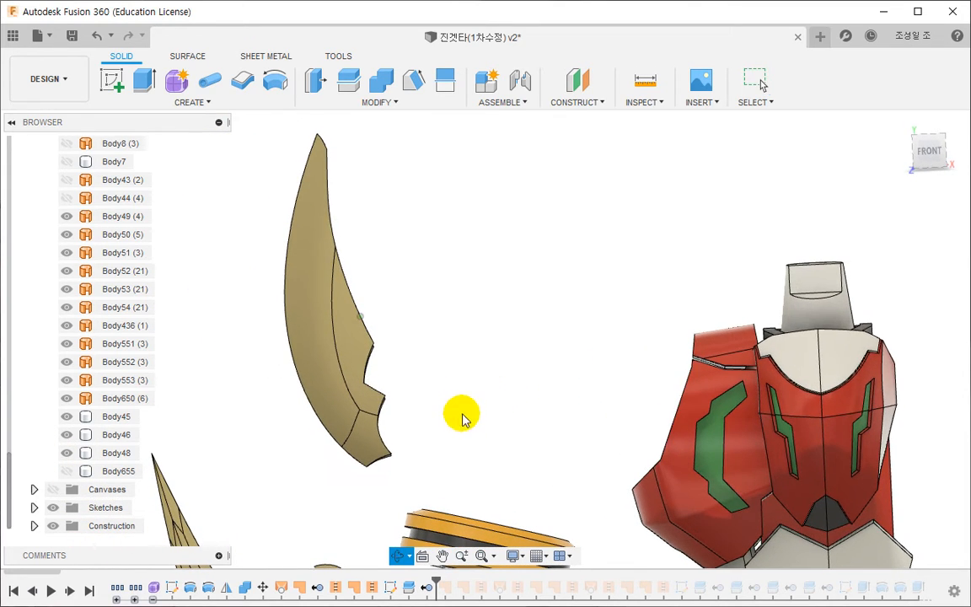
{"action": "mouse_move", "coordinate": [465, 323]}
{"action": "middle_mouse_down"}
{"action": "mouse_move", "coordinate": [491, 314]}
{"action": "mouse_move", "coordinate": [573, 331]}
{"action": "mouse_move", "coordinate": [558, 338]}
{"action": "middle_mouse_up"}
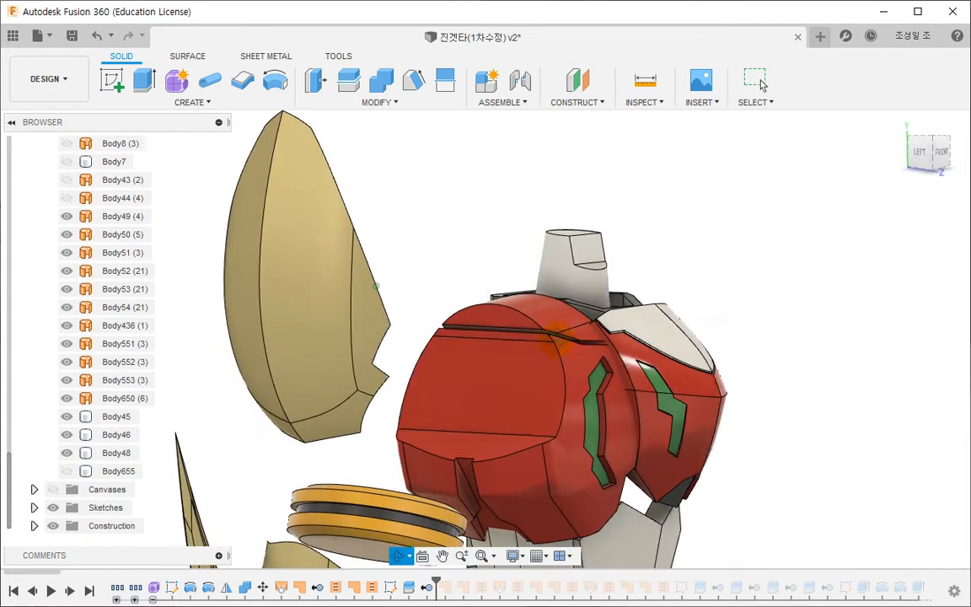
- Edit the plate's outline sketch and delete the two mirrored slanted lines near its lower end
{"action": "left_click", "coordinate": [390, 587]}
{"action": "double_click", "coordinate": [391, 588]}
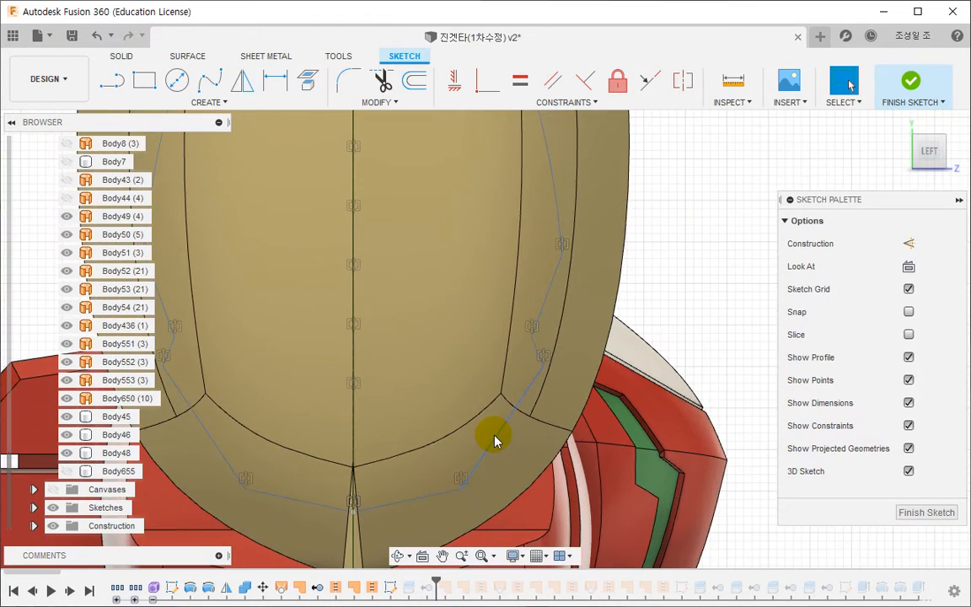
{"action": "left_click", "coordinate": [495, 440]}
{"action": "key", "text": "Delete"}
{"action": "left_click", "coordinate": [217, 446]}
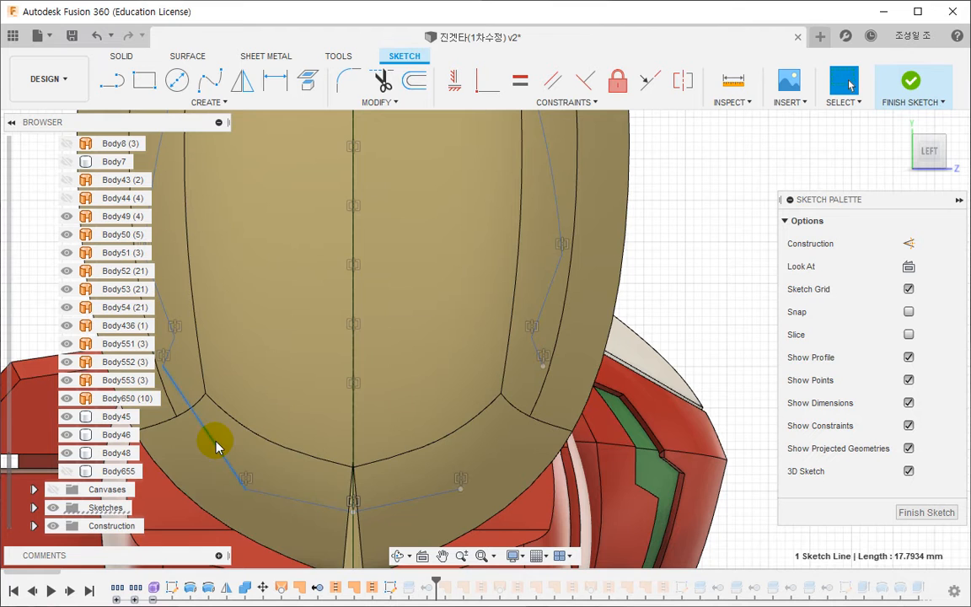
{"action": "key", "text": "Delete"}
- Draw a three-point arc across each of the two gaps at the lower end of the outline
{"action": "left_click", "coordinate": [208, 103]}
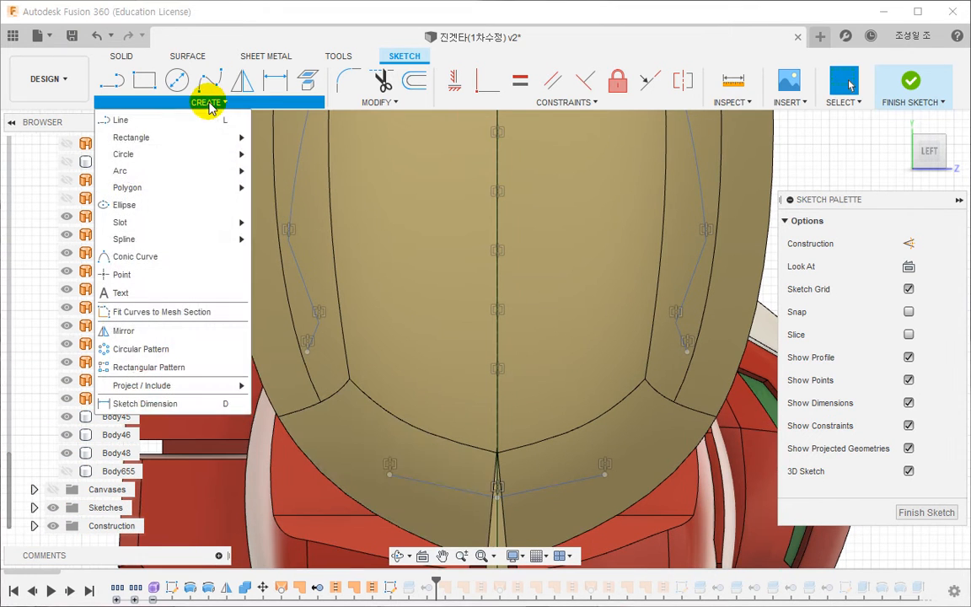
{"action": "left_click", "coordinate": [260, 172]}
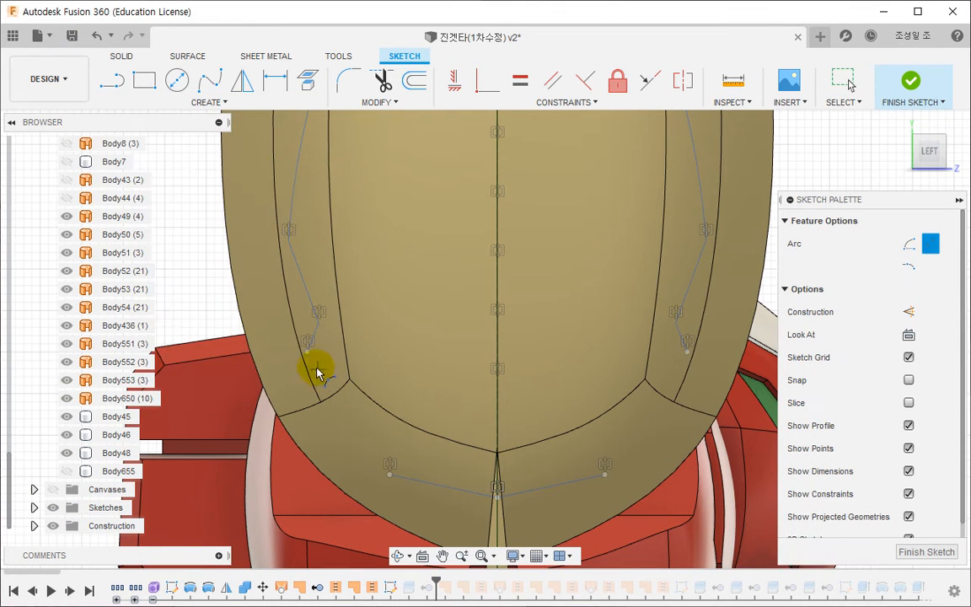
{"action": "left_click", "coordinate": [390, 475]}
{"action": "left_click", "coordinate": [307, 349]}
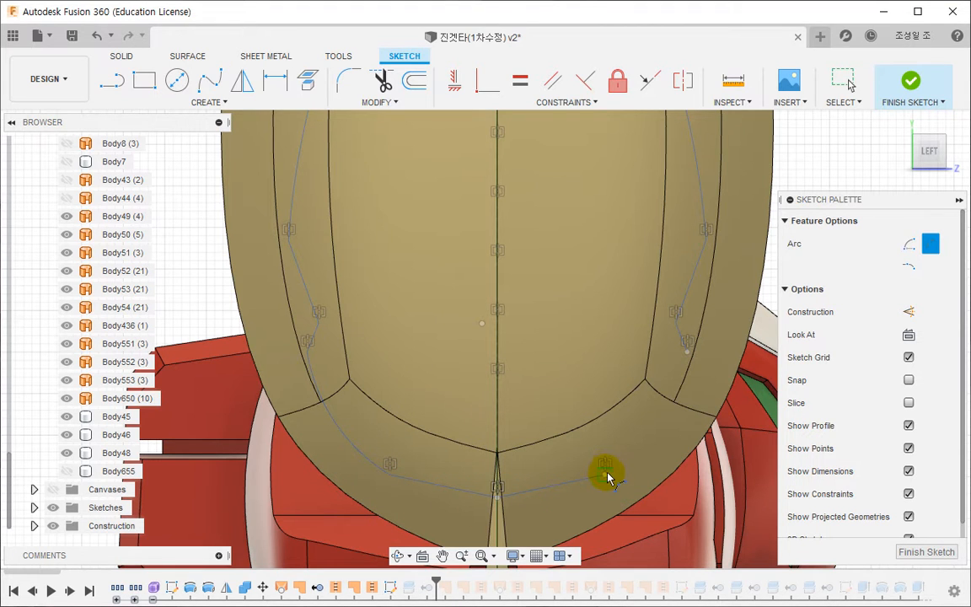
{"action": "left_click", "coordinate": [690, 378]}
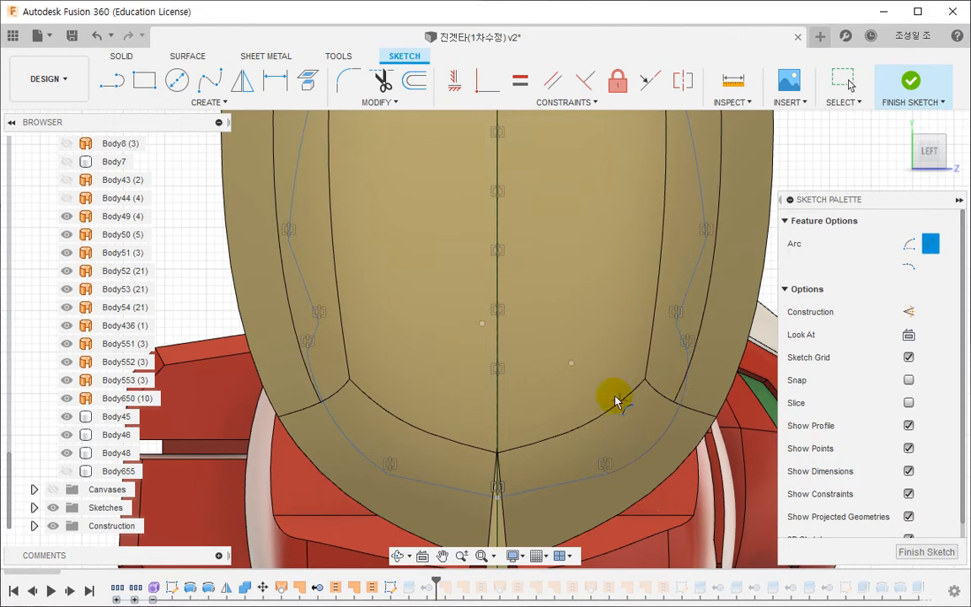
{"action": "key", "text": "Escape"}
- Make the two new lower arcs symmetric about the vertical centre line of the outline
{"action": "left_click", "coordinate": [683, 80]}
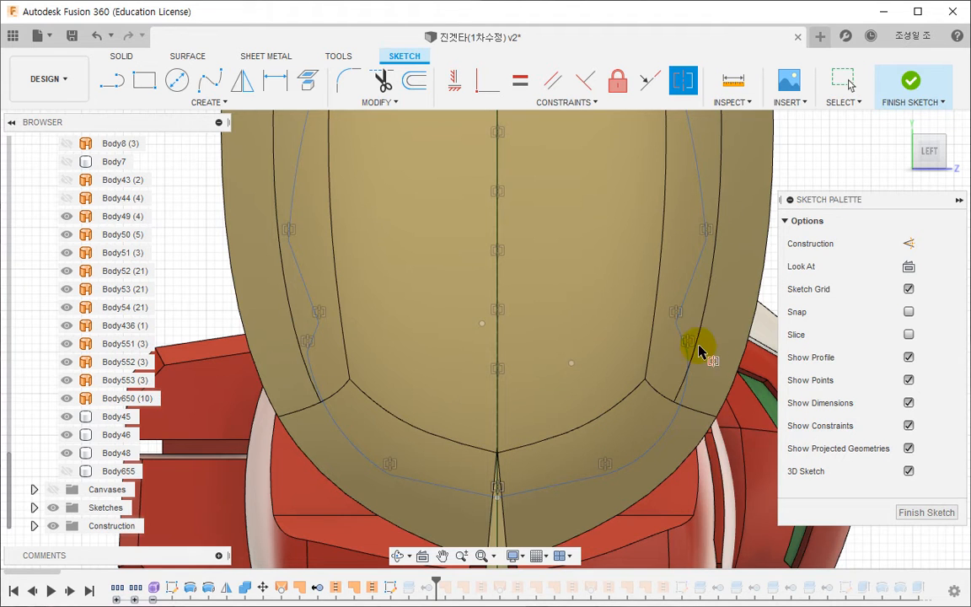
{"action": "left_click", "coordinate": [665, 439]}
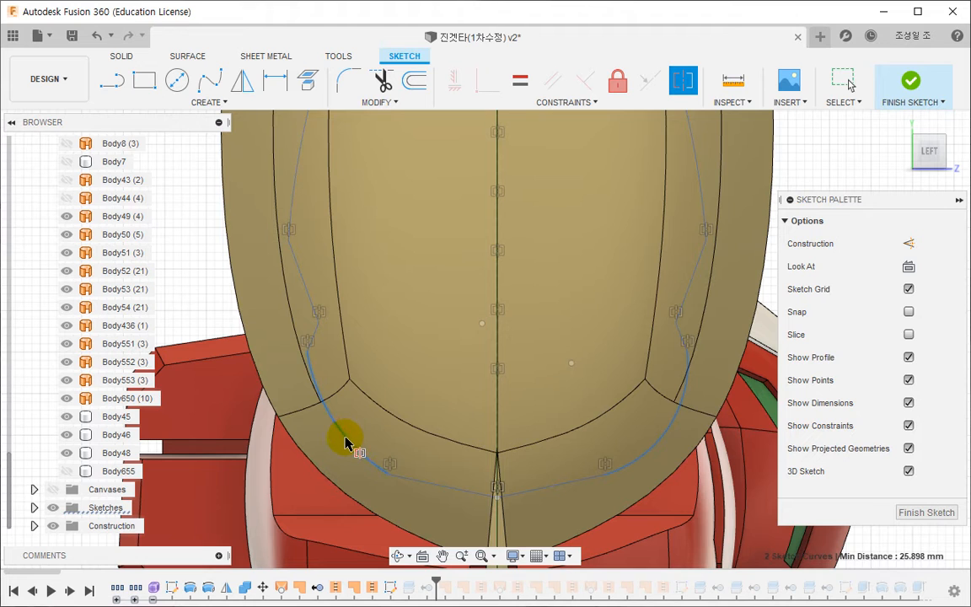
{"action": "left_click", "coordinate": [497, 393]}
- Fix both end points of one lower arc, reshape the arc to a flatter curve and finish the sketch
{"action": "left_click", "coordinate": [603, 476]}
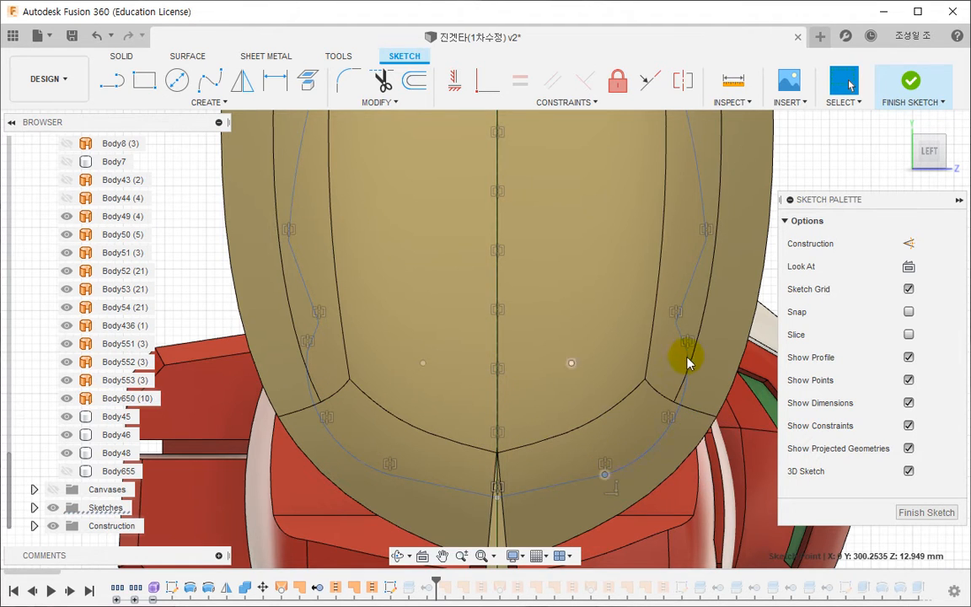
{"action": "left_click", "coordinate": [688, 352], "text": "ctrl"}
{"action": "left_click", "coordinate": [616, 81]}
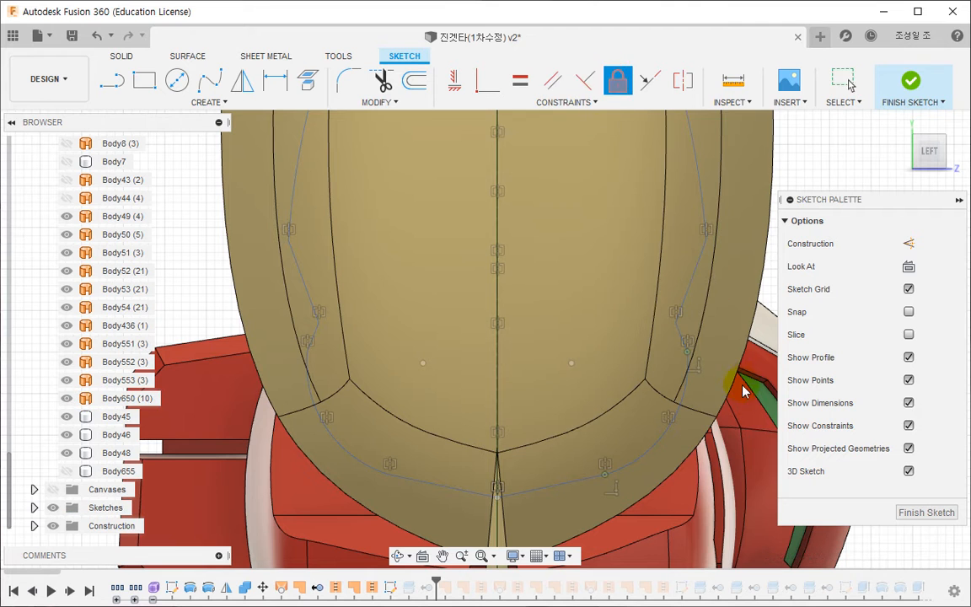
{"action": "left_click", "coordinate": [676, 405]}
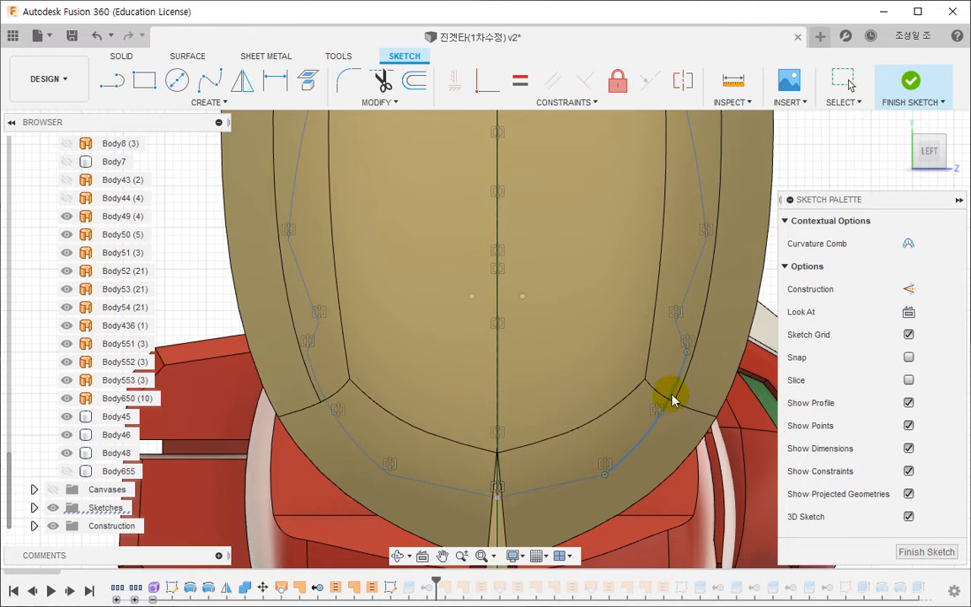
{"action": "key", "text": "Escape"}
{"action": "left_click", "coordinate": [899, 83]}
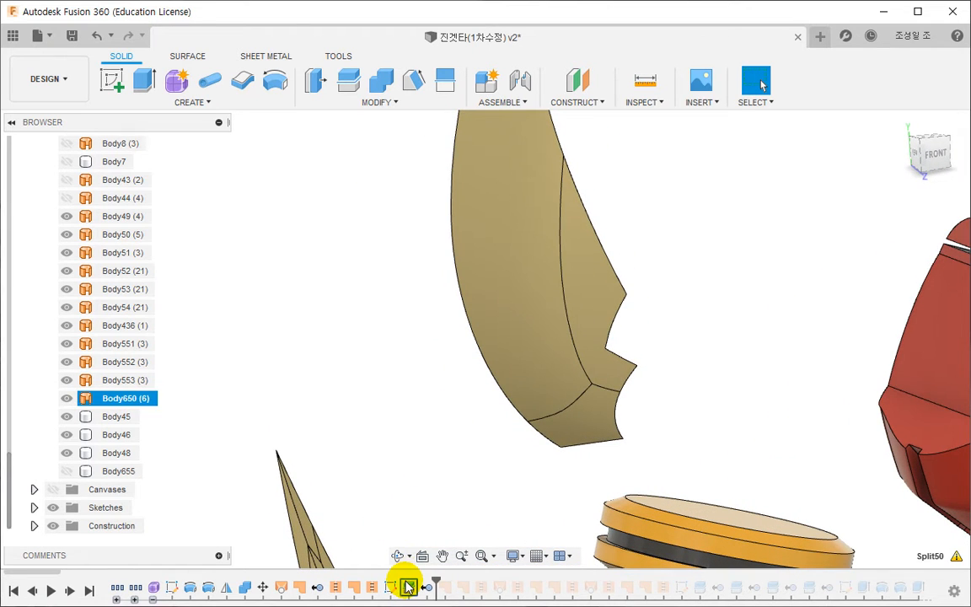
- Edit the arm plate's split so its splitting tool uses the complete outline with the two new arcs, and check the cut
{"action": "double_click", "coordinate": [408, 586]}
{"action": "left_click", "coordinate": [881, 307]}
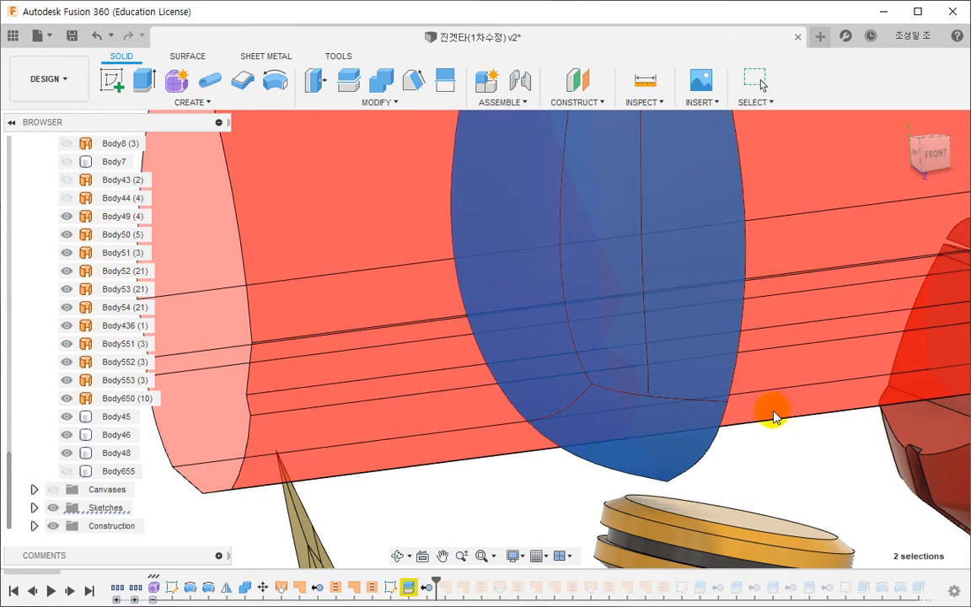
{"action": "left_click", "coordinate": [398, 555]}
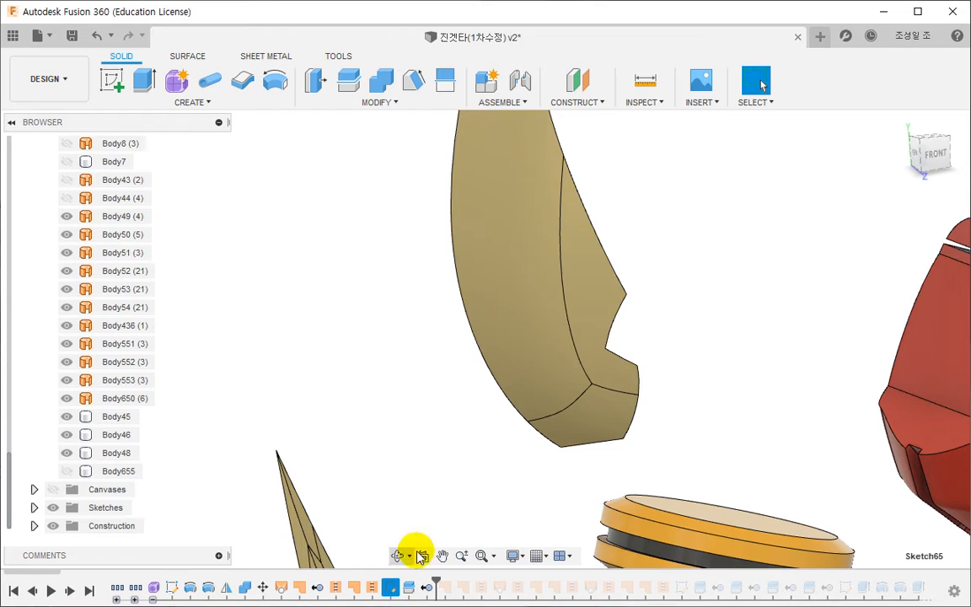
{"action": "left_click_drag", "start_coordinate": [557, 467], "coordinate": [533, 461]}
{"action": "key", "text": "Escape"}
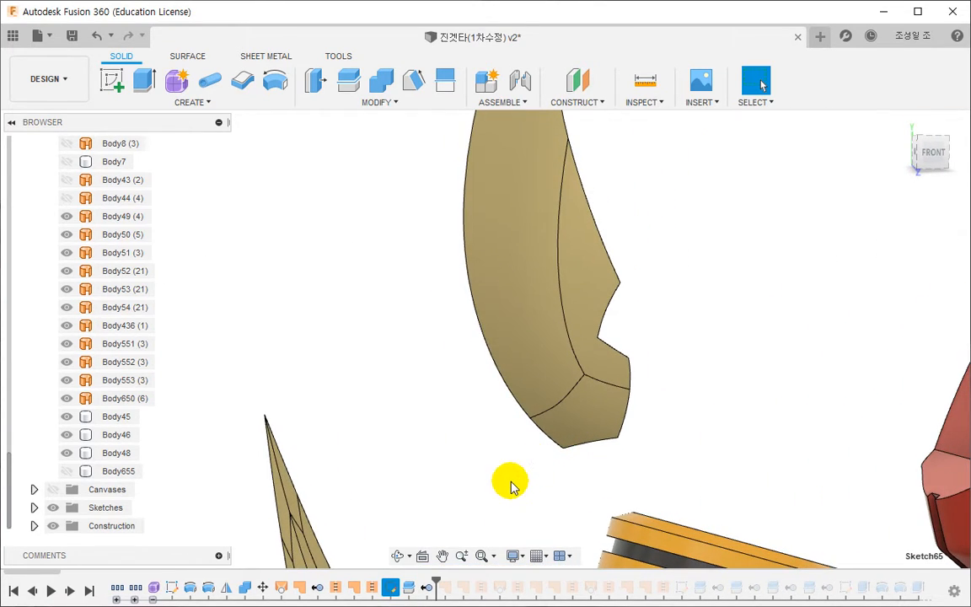
{"action": "middle_click_drag", "start_coordinate": [590, 470], "coordinate": [574, 467]}
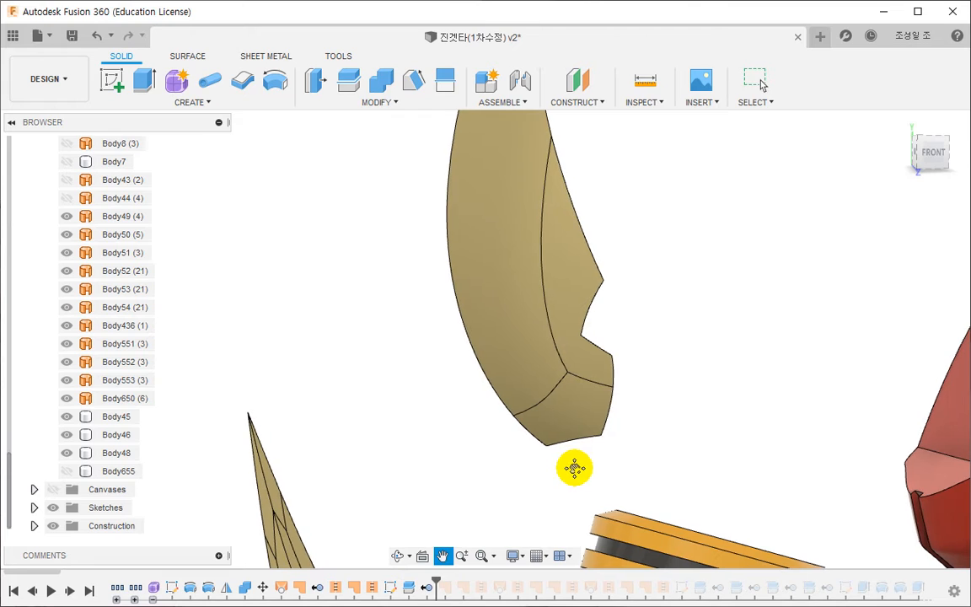
- Reopen the outline sketch, flatten the lower arcs until they are nearly straight and finish the sketch
{"action": "double_click", "coordinate": [391, 588]}
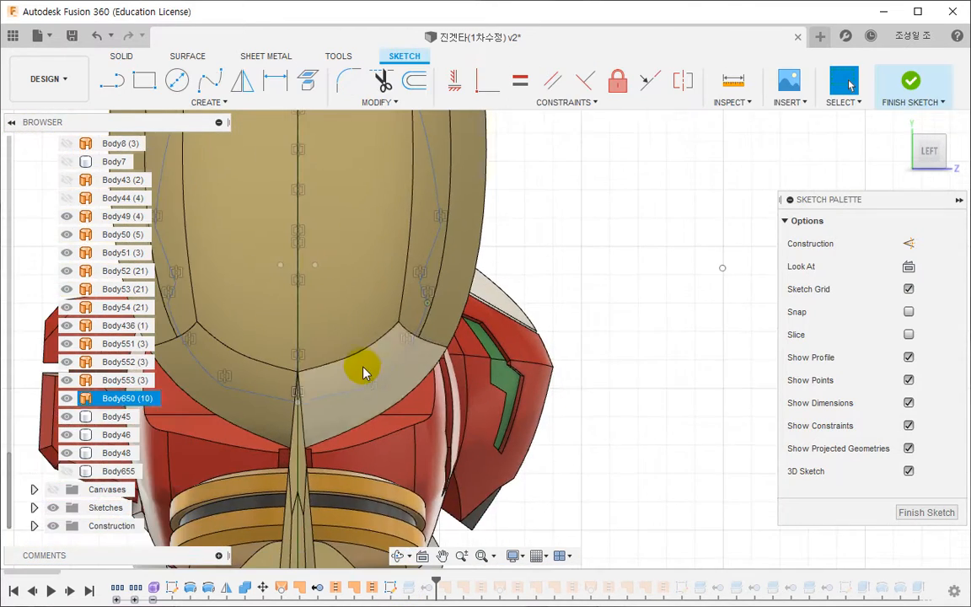
{"action": "left_click", "coordinate": [403, 352]}
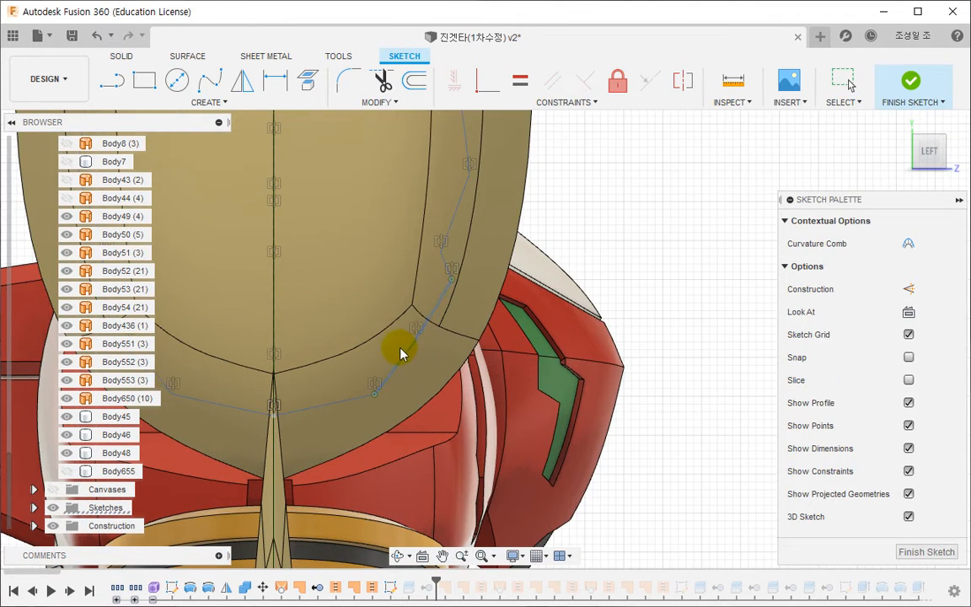
{"action": "scroll", "coordinate": [404, 316], "scroll_direction": "up", "scroll_amount": 3}
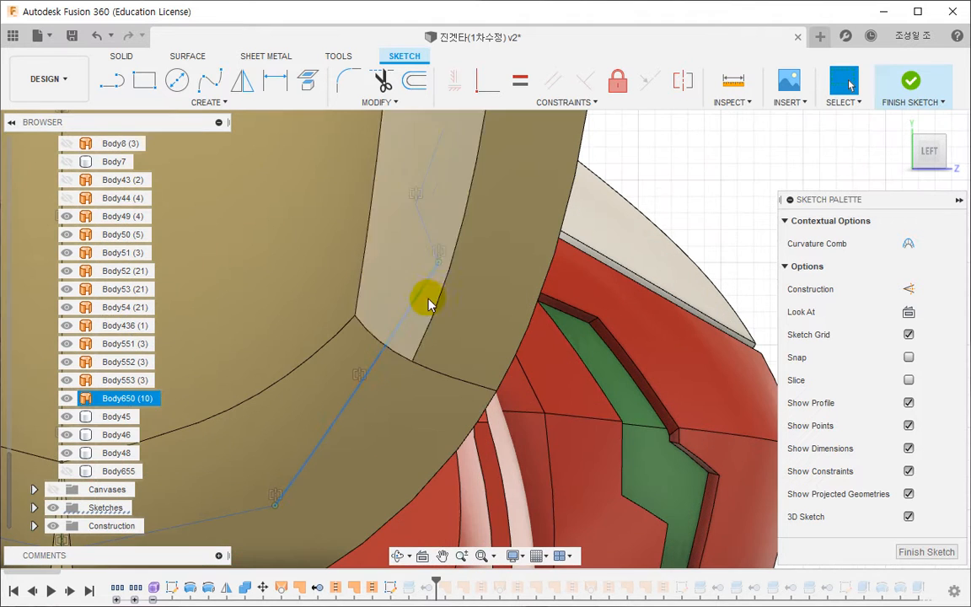
{"action": "left_click_drag", "start_coordinate": [399, 306], "coordinate": [397, 319]}
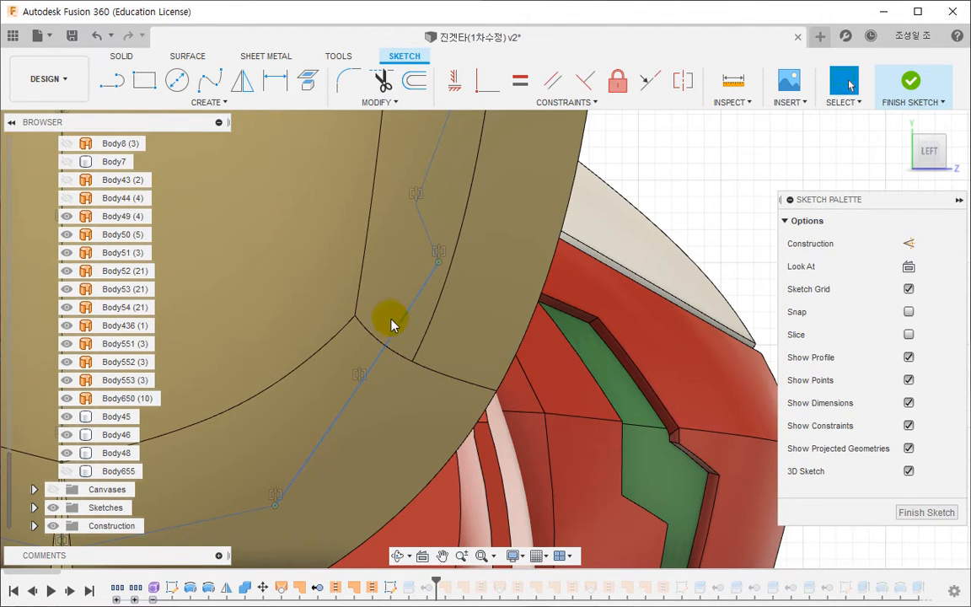
{"action": "left_click", "coordinate": [393, 319]}
{"action": "left_click", "coordinate": [680, 195]}
{"action": "left_click", "coordinate": [402, 310]}
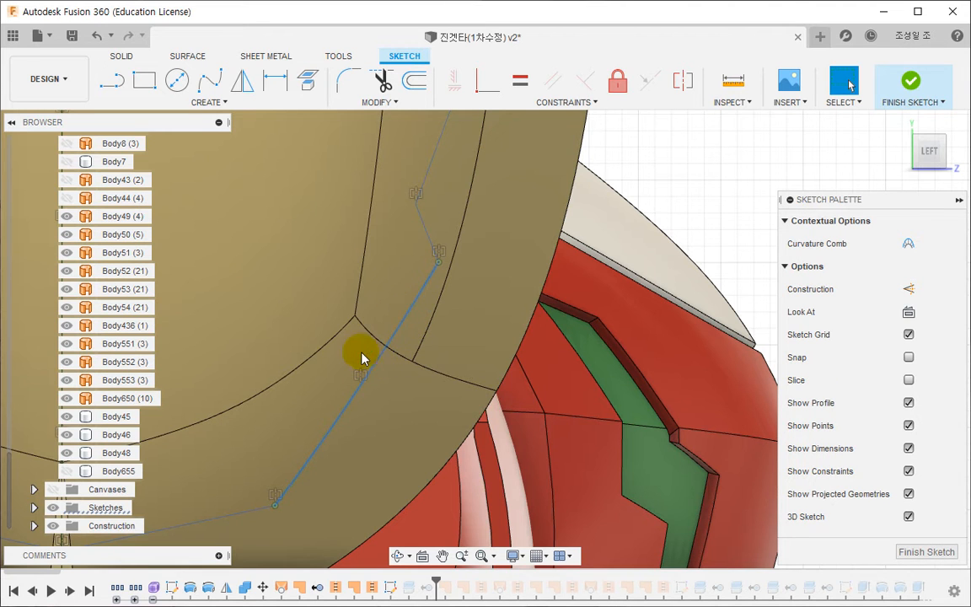
{"action": "left_click", "coordinate": [907, 79]}
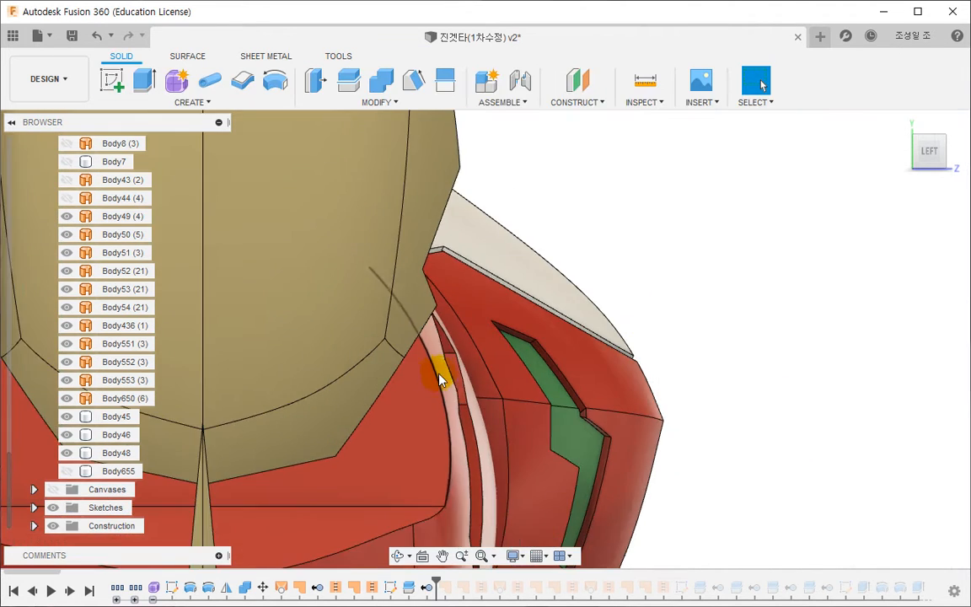
- Edit the outline sketch again, bulge the lower arcs further outward and finish the sketch
{"action": "mouse_move", "coordinate": [438, 379]}
{"action": "middle_mouse_down", "text": "shift"}
{"action": "mouse_move", "coordinate": [346, 401]}
{"action": "mouse_move", "coordinate": [456, 390]}
{"action": "middle_mouse_up", "text": "shift"}
{"action": "mouse_move", "coordinate": [412, 378]}
{"action": "middle_mouse_down"}
{"action": "mouse_move", "coordinate": [706, 342]}
{"action": "mouse_move", "coordinate": [768, 344]}
{"action": "middle_mouse_up"}
{"action": "scroll", "coordinate": [305, 413], "scroll_direction": "up", "scroll_amount": 3}
{"action": "left_click", "coordinate": [358, 361]}
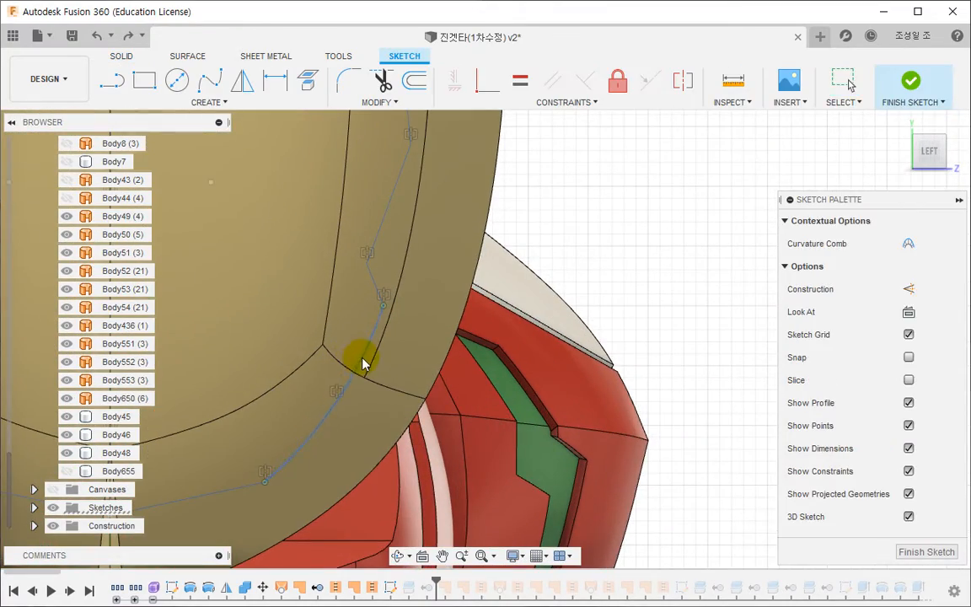
{"action": "left_click", "coordinate": [693, 197]}
{"action": "left_click", "coordinate": [910, 80]}
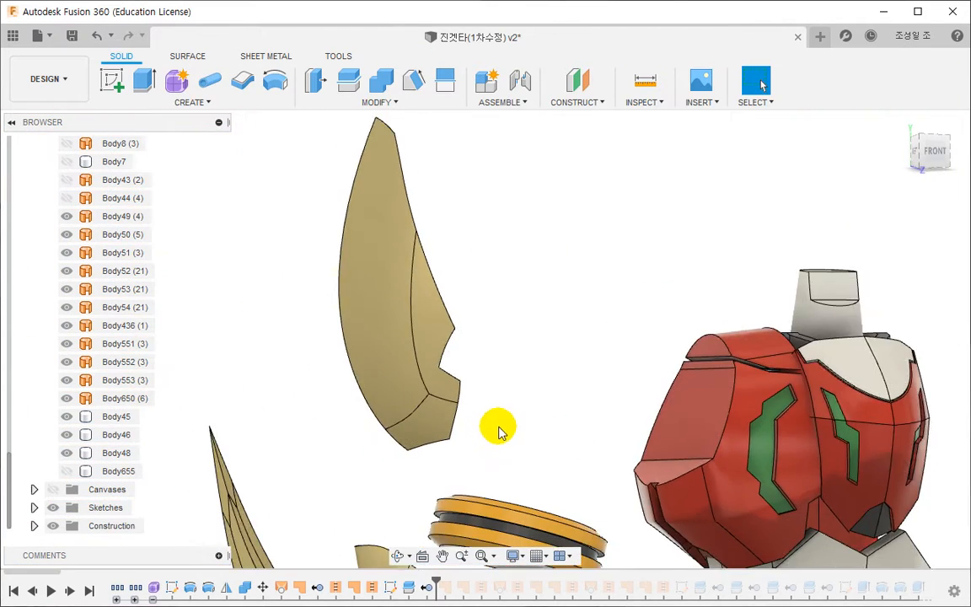
- Thicken both face chains of the trimmed arm plate surface by 2 mm on one side as a new body
{"action": "middle_click_drag", "start_coordinate": [499, 427], "coordinate": [476, 427], "text": "shift"}
{"action": "scroll", "coordinate": [481, 402], "scroll_direction": "down", "scroll_amount": 2}
{"action": "middle_click_drag", "start_coordinate": [506, 350], "coordinate": [431, 389]}
{"action": "scroll", "coordinate": [438, 369], "scroll_direction": "up", "scroll_amount": 2}
{"action": "scroll", "coordinate": [352, 274], "scroll_direction": "up", "scroll_amount": 1}
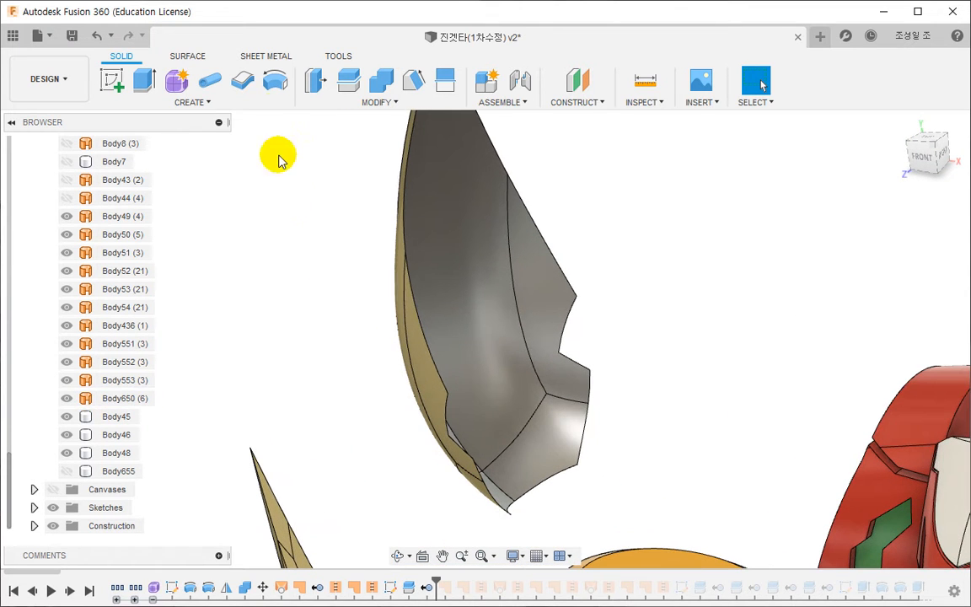
{"action": "left_click", "coordinate": [243, 82]}
{"action": "left_click", "coordinate": [459, 266]}
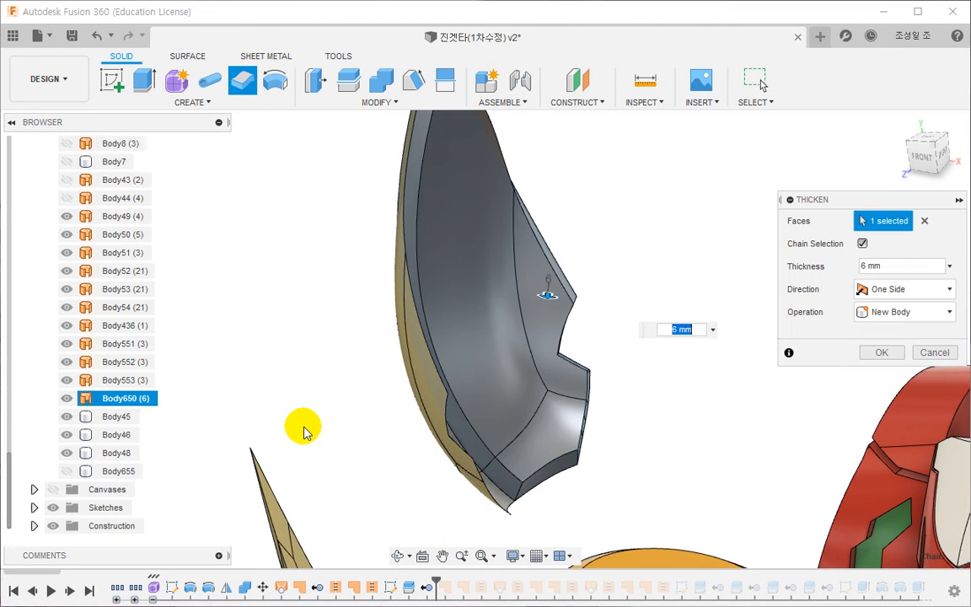
{"action": "middle_click_drag", "start_coordinate": [318, 440], "coordinate": [283, 449], "text": "shift"}
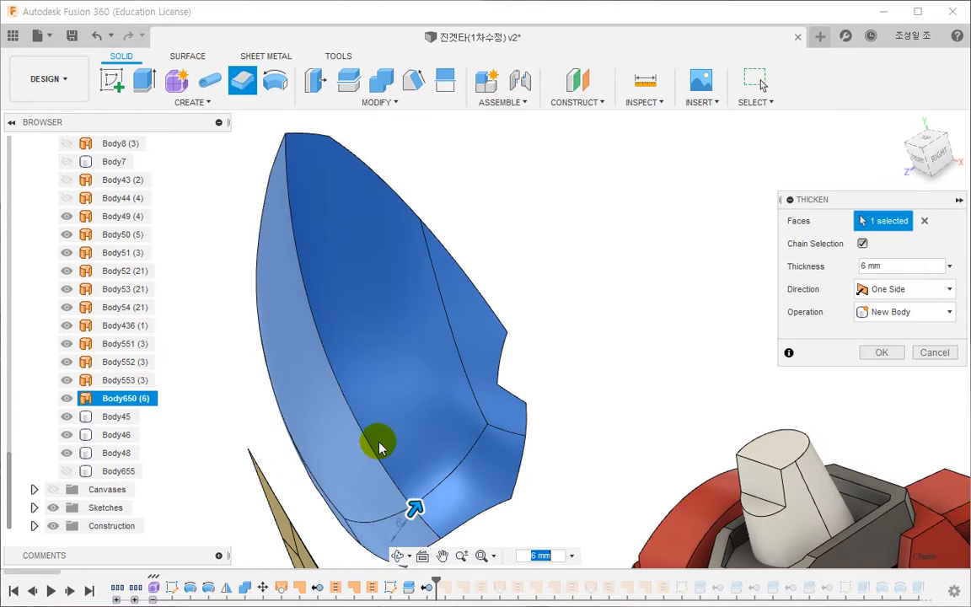
{"action": "middle_click_drag", "start_coordinate": [412, 401], "coordinate": [607, 353], "text": "shift"}
{"action": "middle_click_drag", "start_coordinate": [551, 364], "coordinate": [584, 377], "text": "shift"}
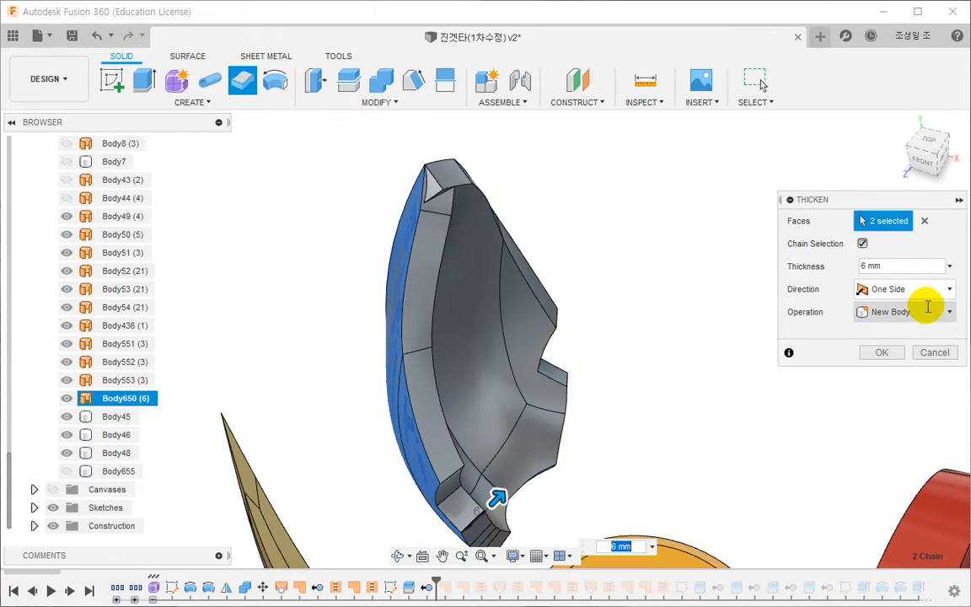
{"action": "left_click", "coordinate": [884, 265]}
{"action": "type", "text": "2"}
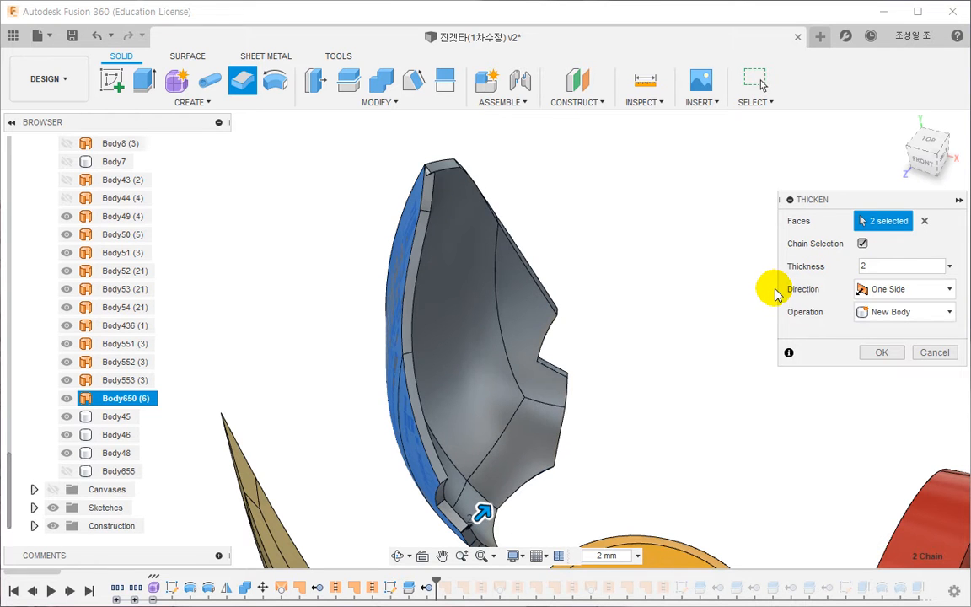
{"action": "middle_click_drag", "start_coordinate": [715, 390], "coordinate": [678, 403], "text": "shift"}
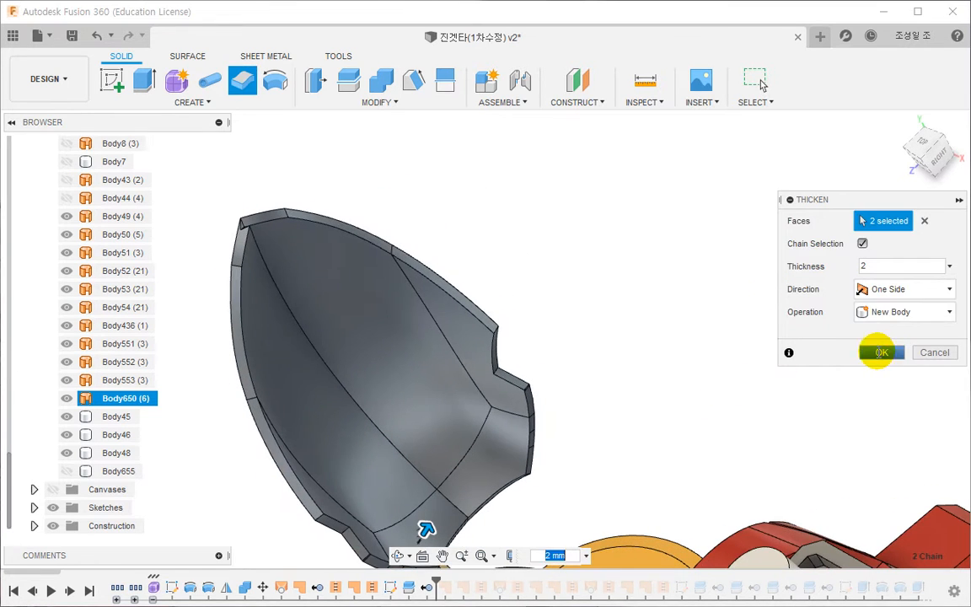
{"action": "left_click", "coordinate": [881, 352]}
- Delete the tiny triangular notch face at the tip of the thickened arm plate so the edge closes cleanly
{"action": "scroll", "coordinate": [230, 231], "scroll_direction": "up", "scroll_amount": 10}
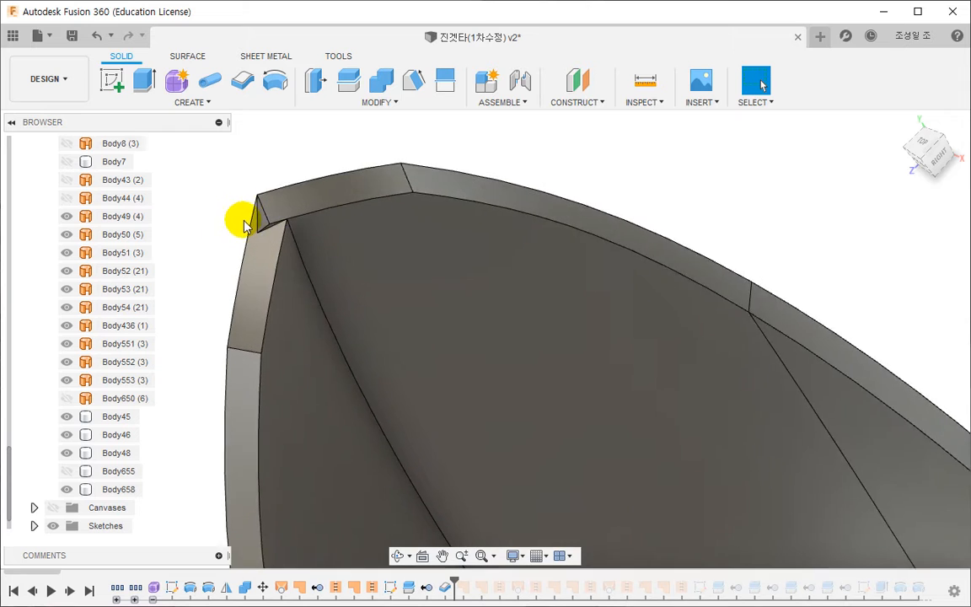
{"action": "left_click", "coordinate": [299, 224]}
{"action": "scroll", "coordinate": [318, 240], "scroll_direction": "up", "scroll_amount": 3}
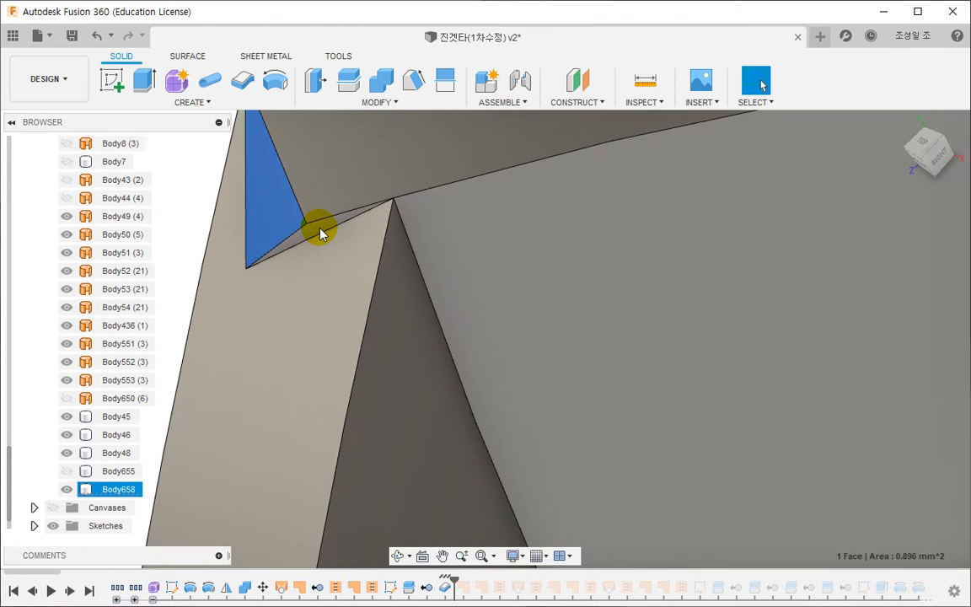
{"action": "left_click", "coordinate": [320, 228], "text": "ctrl"}
{"action": "left_click", "coordinate": [295, 230]}
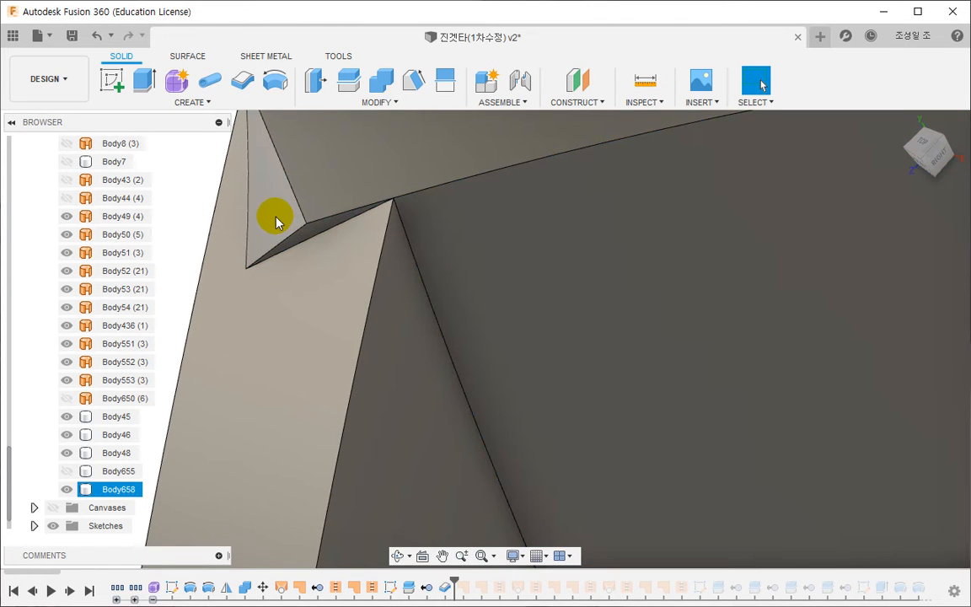
{"action": "right_click", "coordinate": [275, 218]}
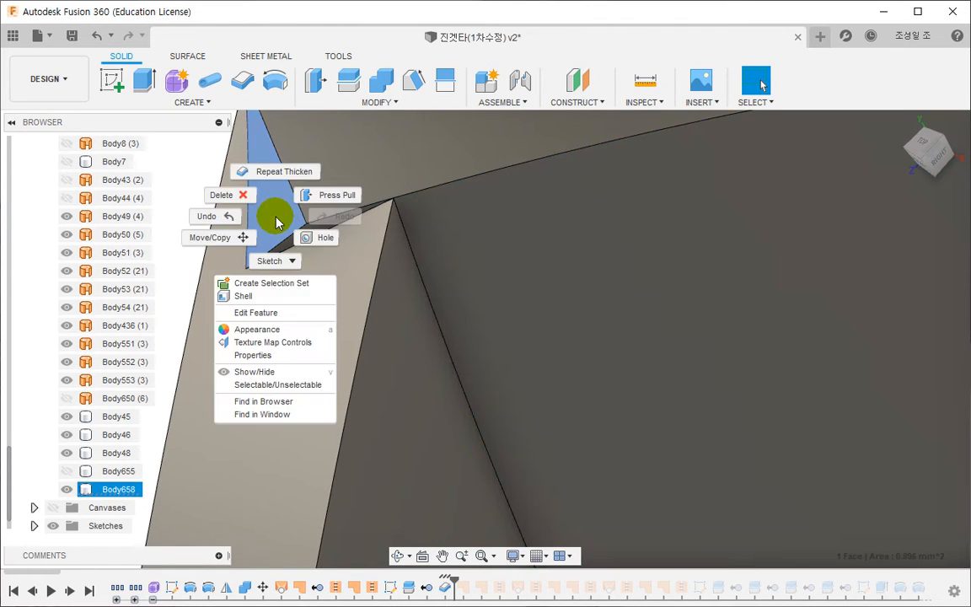
{"action": "left_click", "coordinate": [236, 195]}
{"action": "scroll", "coordinate": [381, 288], "scroll_direction": "down", "scroll_amount": 5}
{"action": "left_click", "coordinate": [324, 290]}
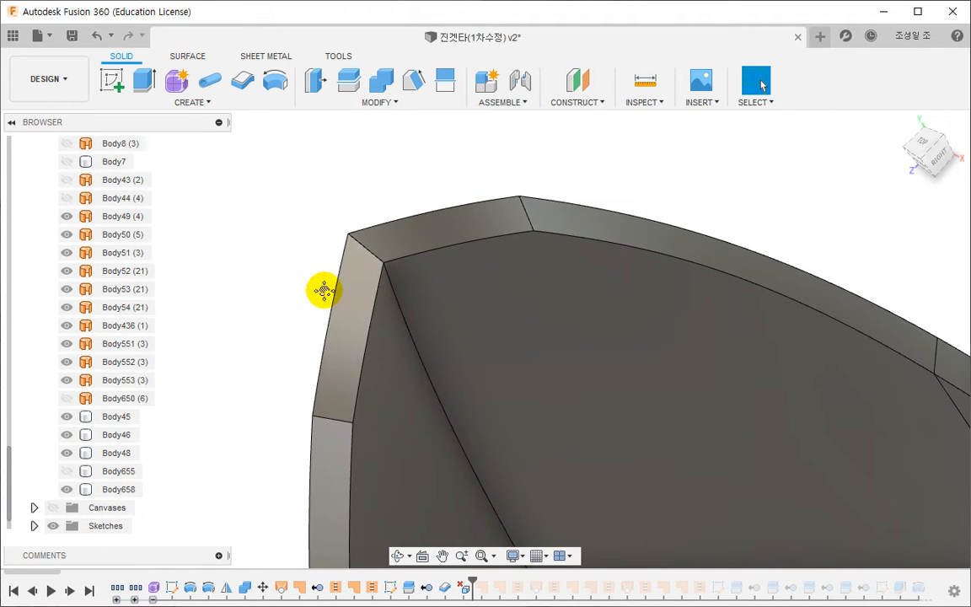
- Show Body655 again together with the thickened arm plate
{"action": "scroll", "coordinate": [324, 290], "scroll_direction": "down", "scroll_amount": 8}
{"action": "middle_click_drag", "start_coordinate": [325, 290], "coordinate": [440, 363], "text": "shift"}
{"action": "scroll", "coordinate": [481, 192], "scroll_direction": "up", "scroll_amount": 3}
{"action": "scroll", "coordinate": [440, 374], "scroll_direction": "up", "scroll_amount": 3}
{"action": "left_click", "coordinate": [69, 471]}
{"action": "left_click", "coordinate": [931, 154]}
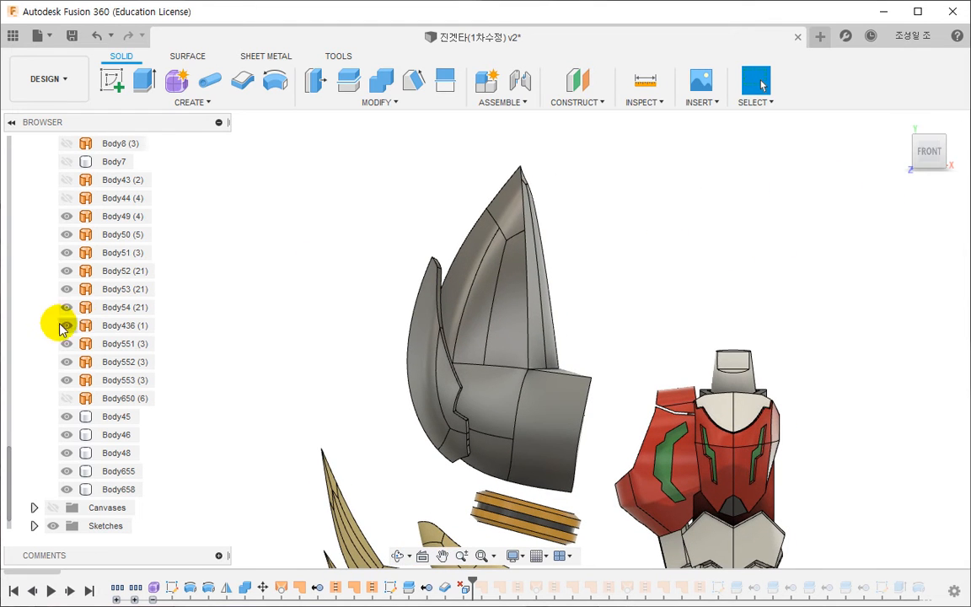
- Remove the hidden surface body Body650 and show the surface bodies Body43 and Body44
{"action": "scroll", "coordinate": [63, 329], "scroll_direction": "up", "scroll_amount": 10}
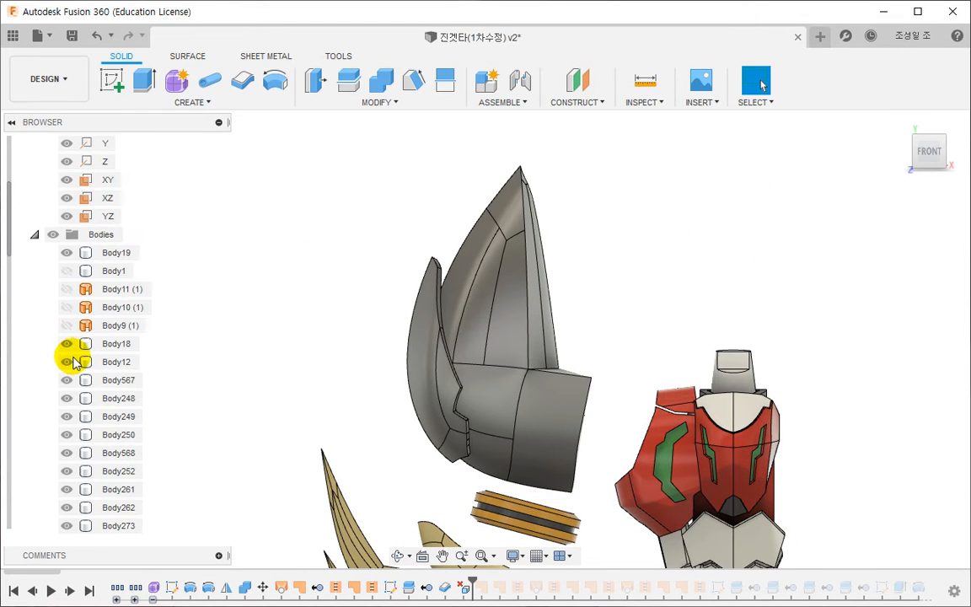
{"action": "scroll", "coordinate": [82, 350], "scroll_direction": "up", "scroll_amount": 4}
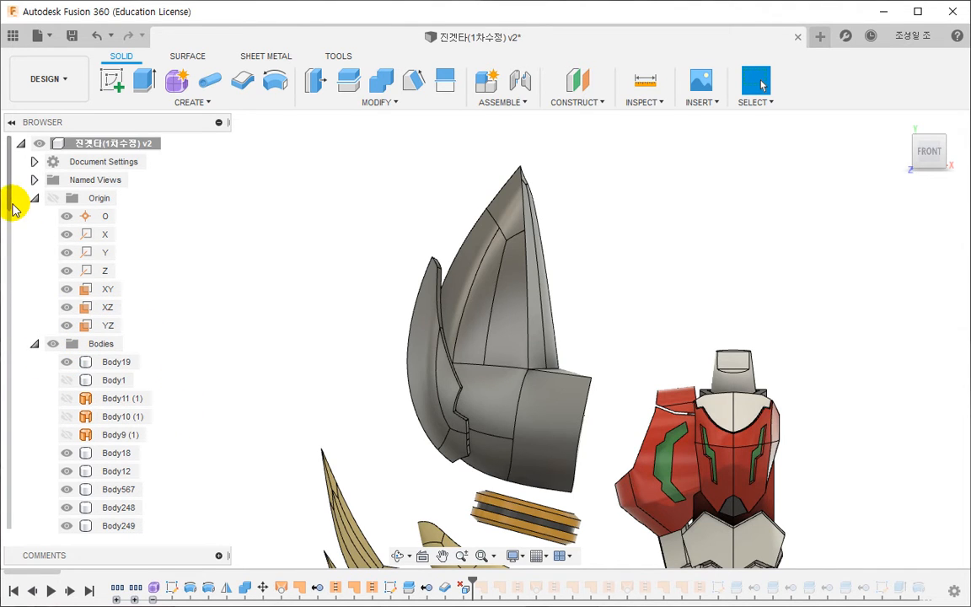
{"action": "left_click_drag", "start_coordinate": [7, 227], "coordinate": [17, 539]}
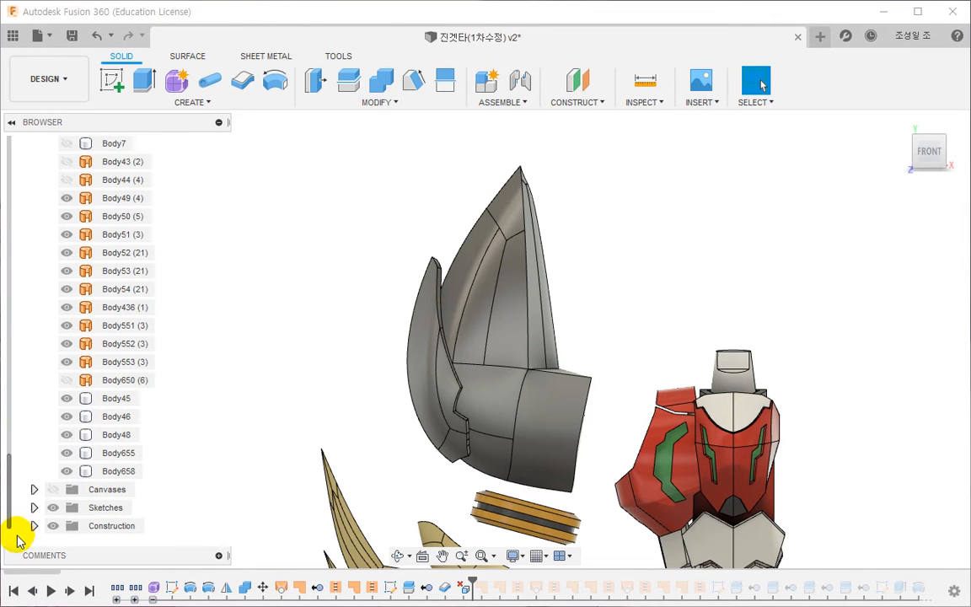
{"action": "right_click", "coordinate": [77, 381]}
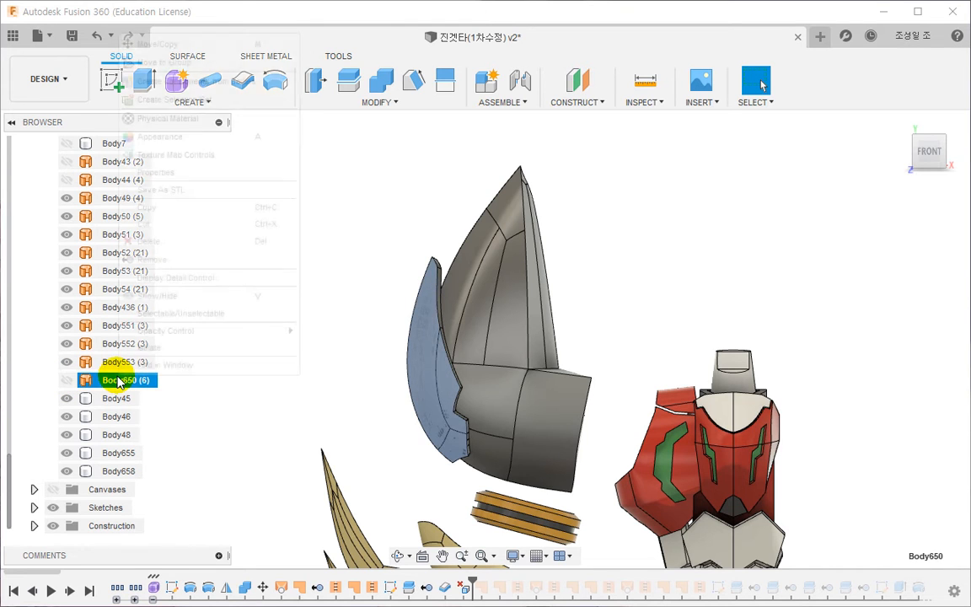
{"action": "left_click", "coordinate": [139, 255]}
{"action": "scroll", "coordinate": [112, 329], "scroll_direction": "up", "scroll_amount": 2}
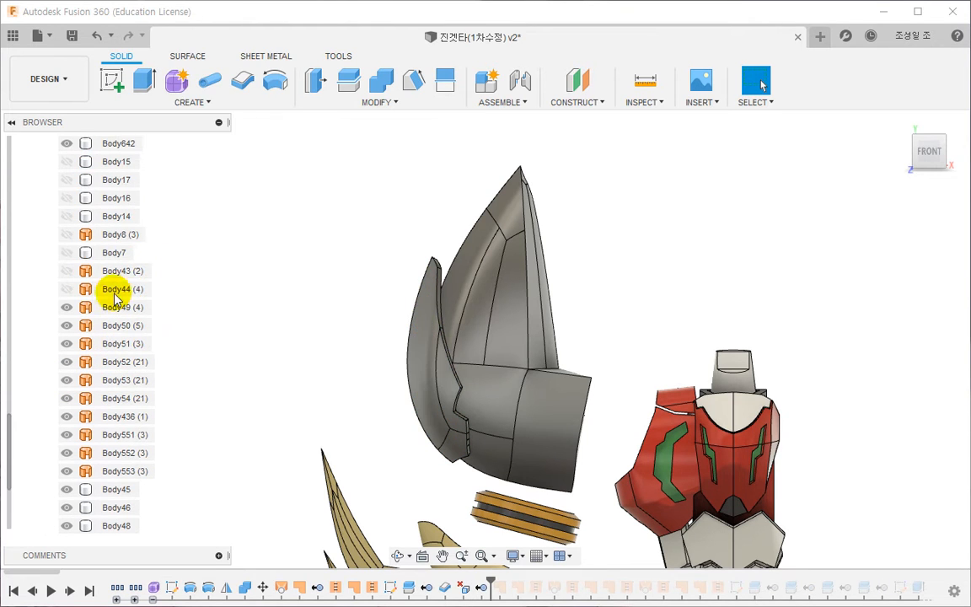
{"action": "left_click", "coordinate": [67, 271]}
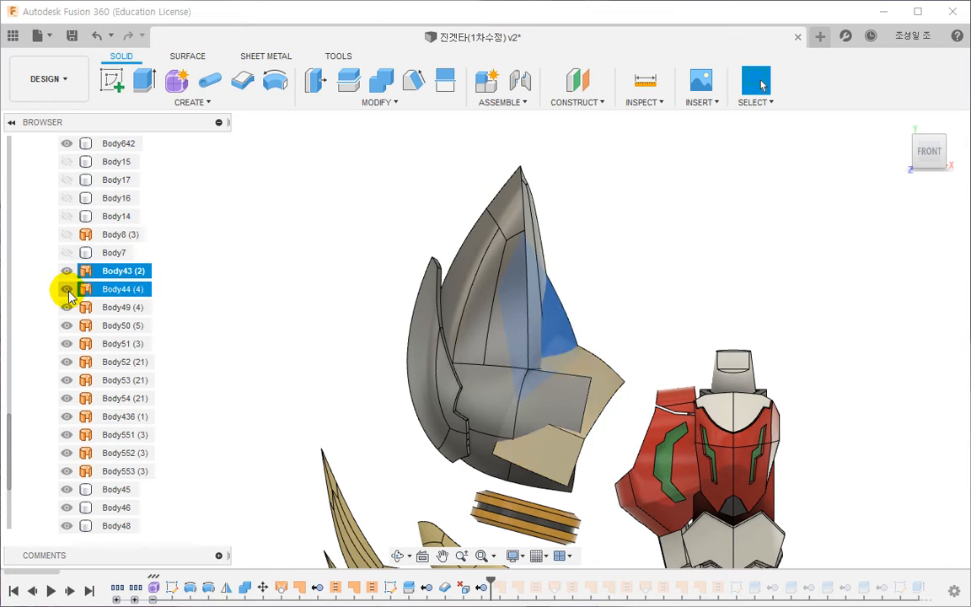
- Create a new sketch on the origin's XY plane for outlining the pointed arm armour
{"action": "scroll", "coordinate": [142, 209], "scroll_direction": "up", "scroll_amount": 10}
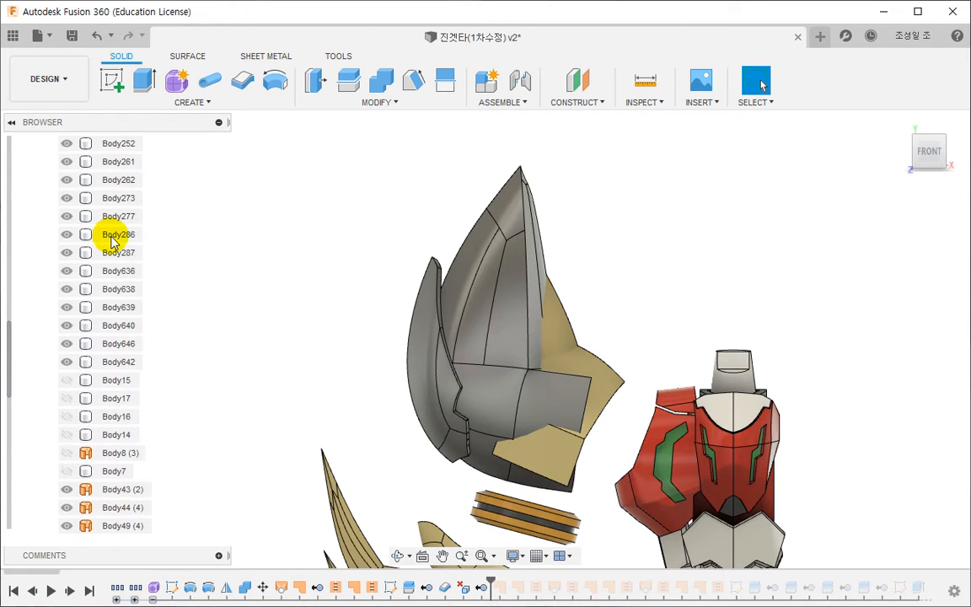
{"action": "scroll", "coordinate": [118, 250], "scroll_direction": "up", "scroll_amount": 3}
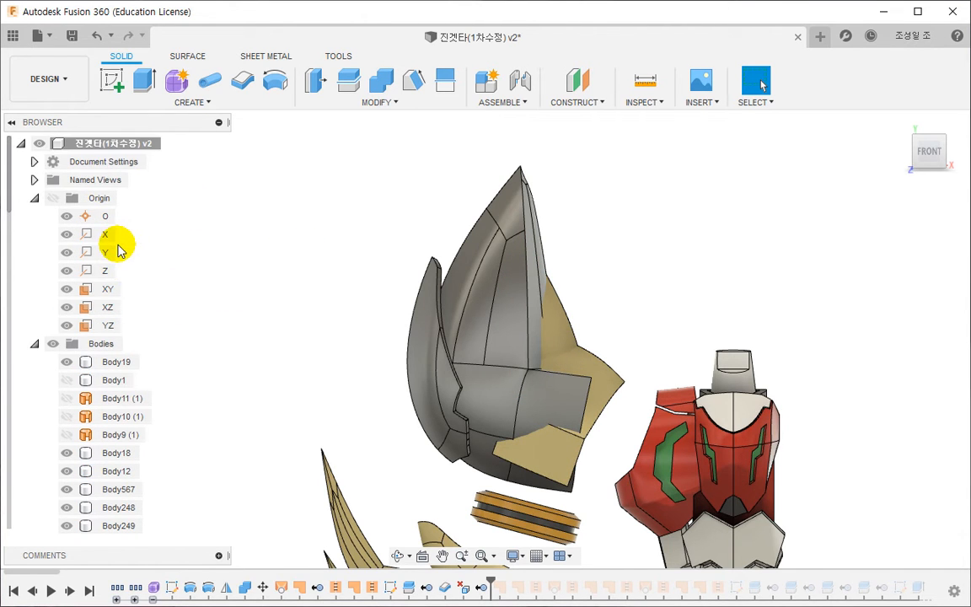
{"action": "left_click", "coordinate": [109, 287]}
{"action": "right_click", "coordinate": [111, 286]}
{"action": "left_click", "coordinate": [134, 316]}
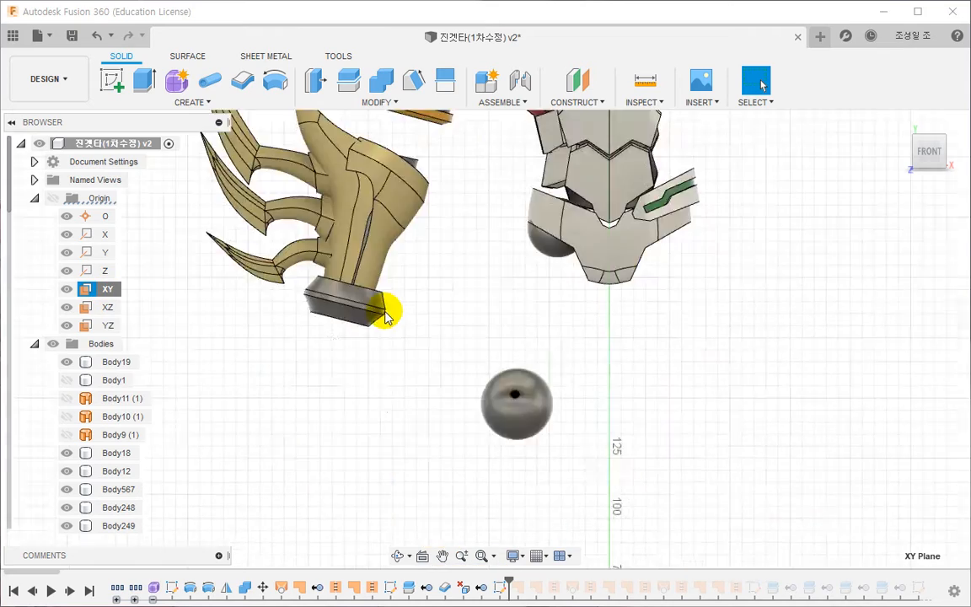
{"action": "middle_click_drag", "start_coordinate": [385, 312], "coordinate": [480, 493]}
{"action": "scroll", "coordinate": [472, 480], "scroll_direction": "down", "scroll_amount": 4}
{"action": "middle_click_drag", "start_coordinate": [413, 181], "coordinate": [399, 339]}
{"action": "scroll", "coordinate": [399, 324], "scroll_direction": "up", "scroll_amount": 3}
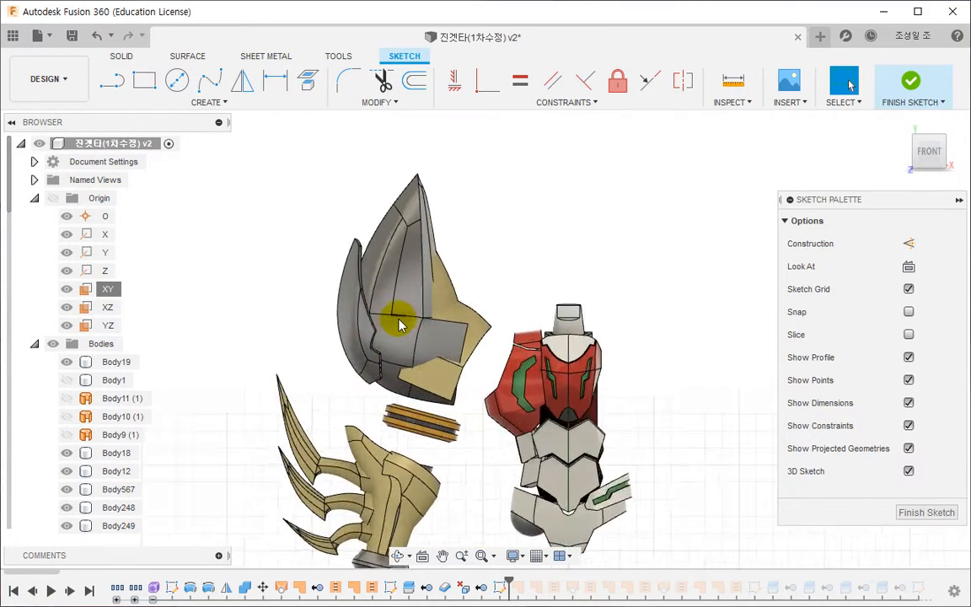
{"action": "scroll", "coordinate": [399, 323], "scroll_direction": "up", "scroll_amount": 5}
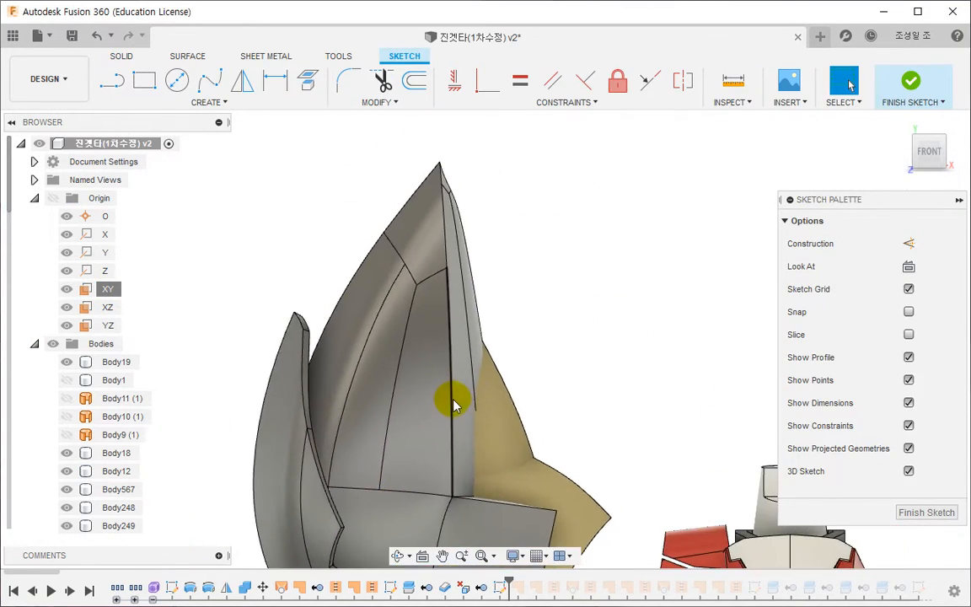
{"action": "key", "text": "l"}
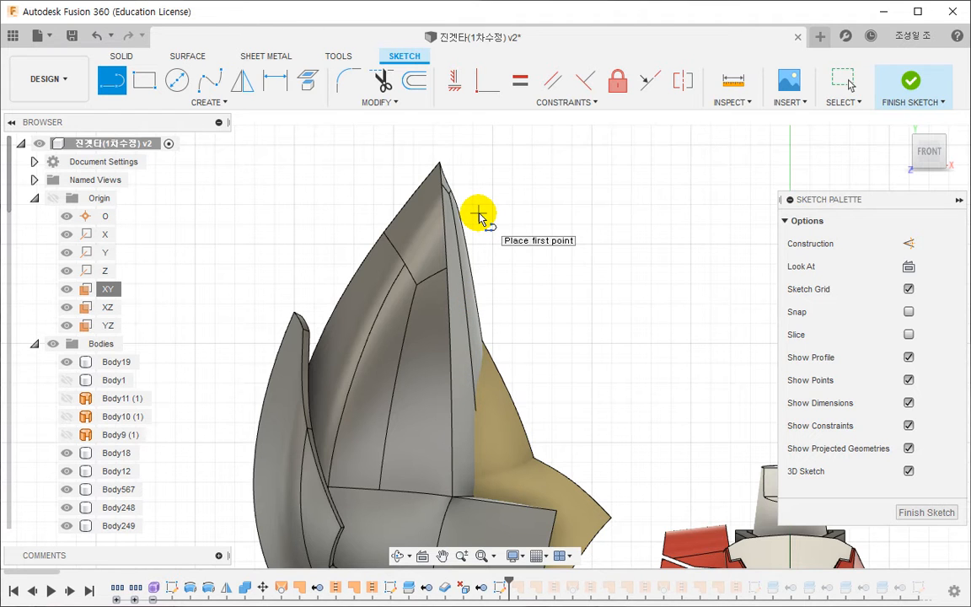
{"action": "middle_click_drag", "start_coordinate": [480, 226], "coordinate": [471, 129]}
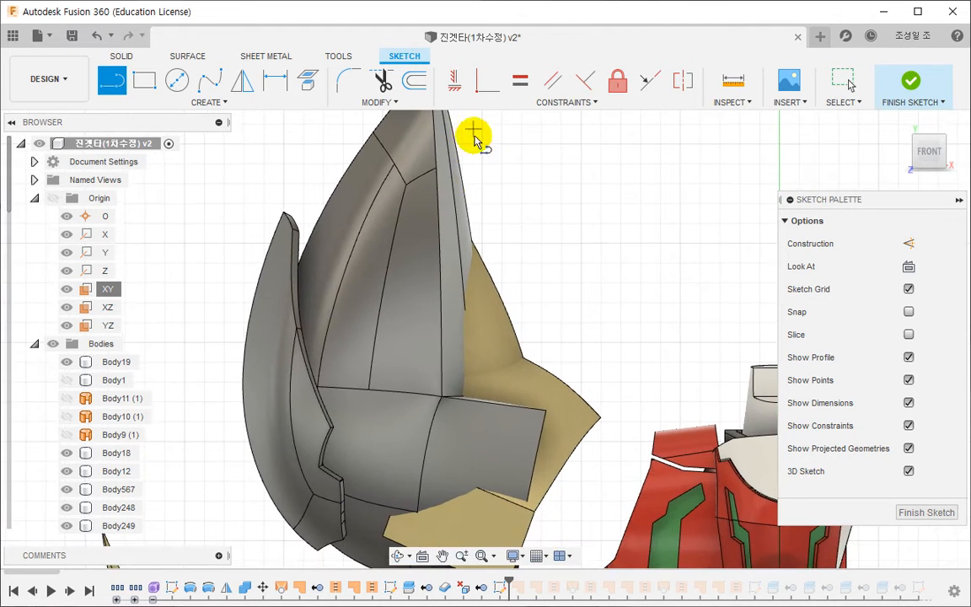
{"action": "middle_click_drag", "start_coordinate": [483, 390], "coordinate": [486, 268]}
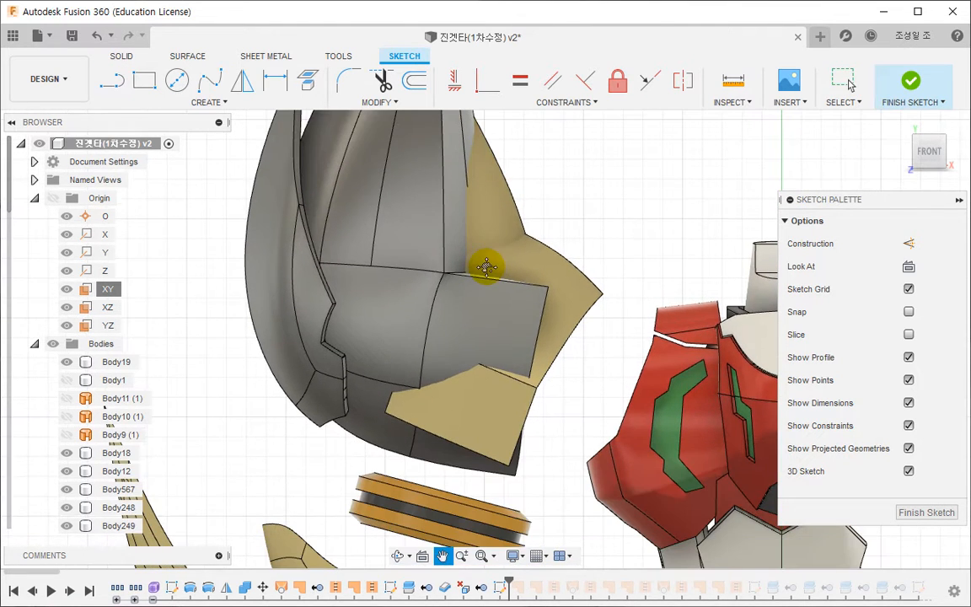
{"action": "left_click", "coordinate": [272, 432]}
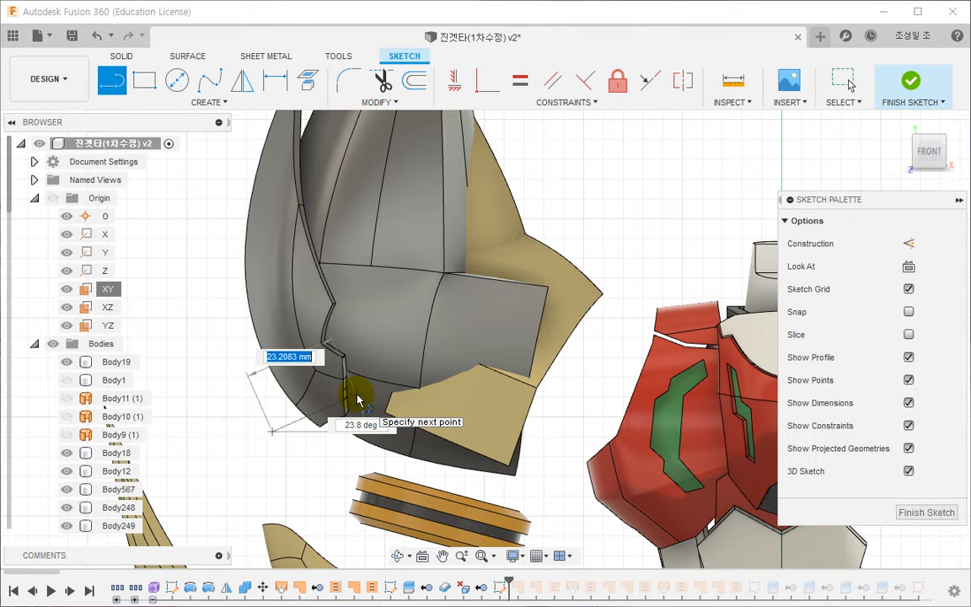
{"action": "key", "text": "Escape"}
- From the back view, sketch an open zigzag polyline down the pointed armour's inner edge, across its lower panel, and past its outer edge
{"action": "middle_click_drag", "start_coordinate": [857, 189], "coordinate": [960, 161], "text": "shift"}
{"action": "left_click", "coordinate": [924, 160]}
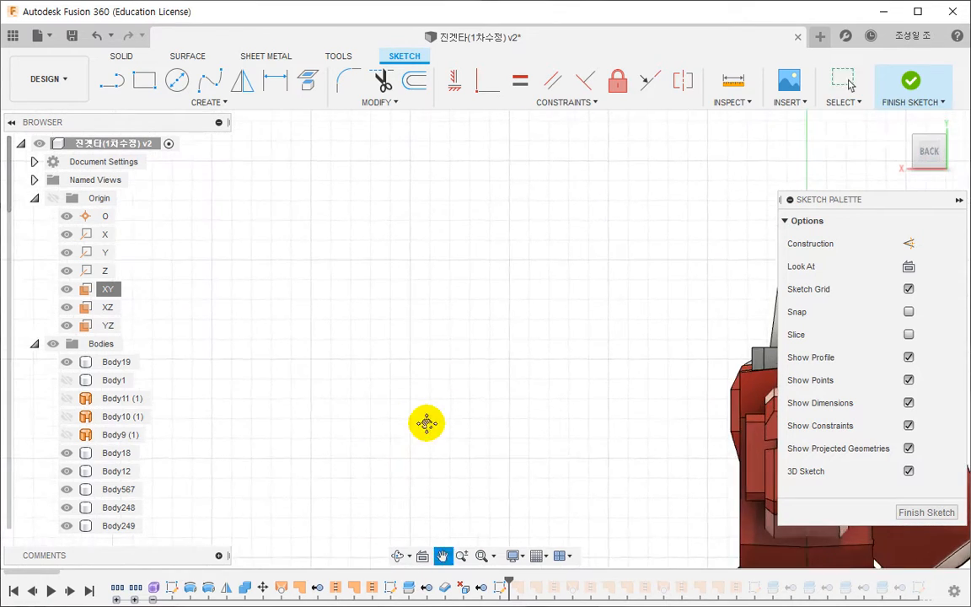
{"action": "scroll", "coordinate": [493, 449], "scroll_direction": "up", "scroll_amount": 5}
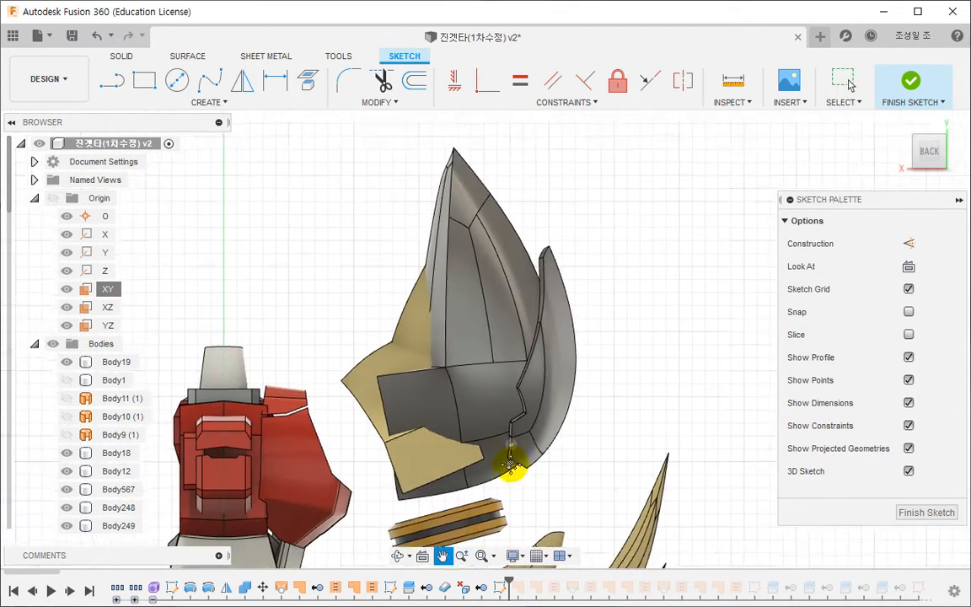
{"action": "scroll", "coordinate": [475, 290], "scroll_direction": "up", "scroll_amount": 2}
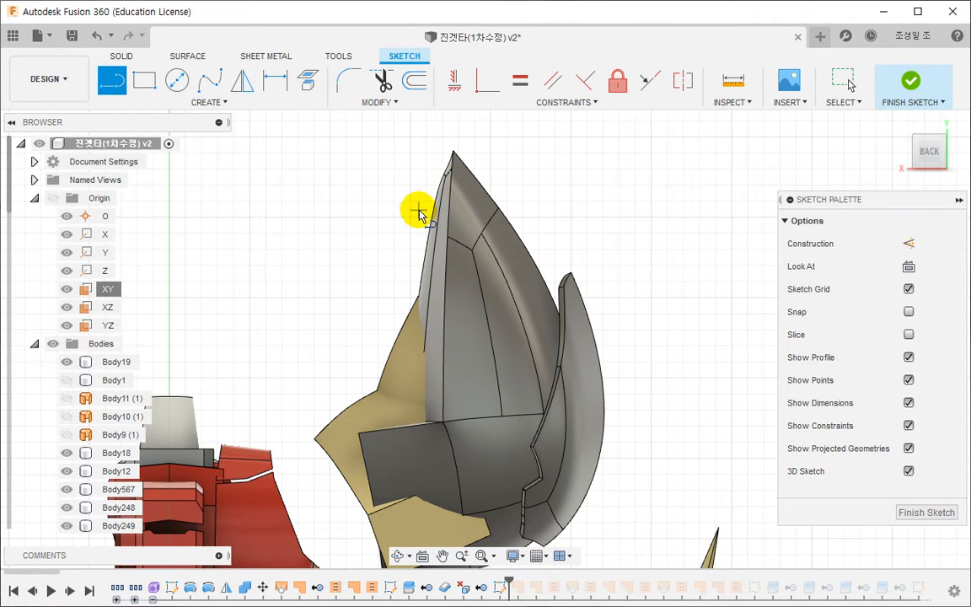
{"action": "left_click", "coordinate": [426, 215]}
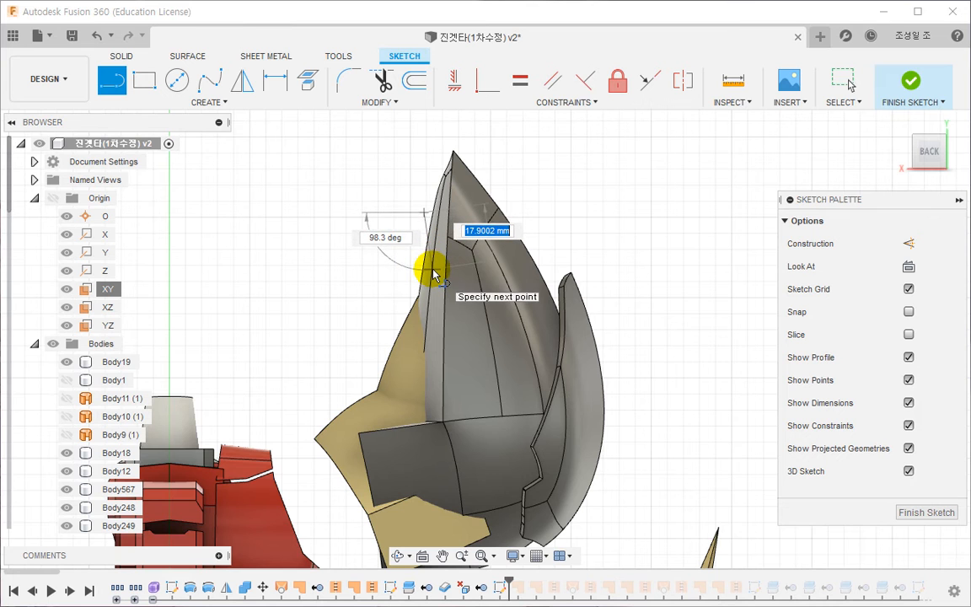
{"action": "left_click", "coordinate": [452, 294]}
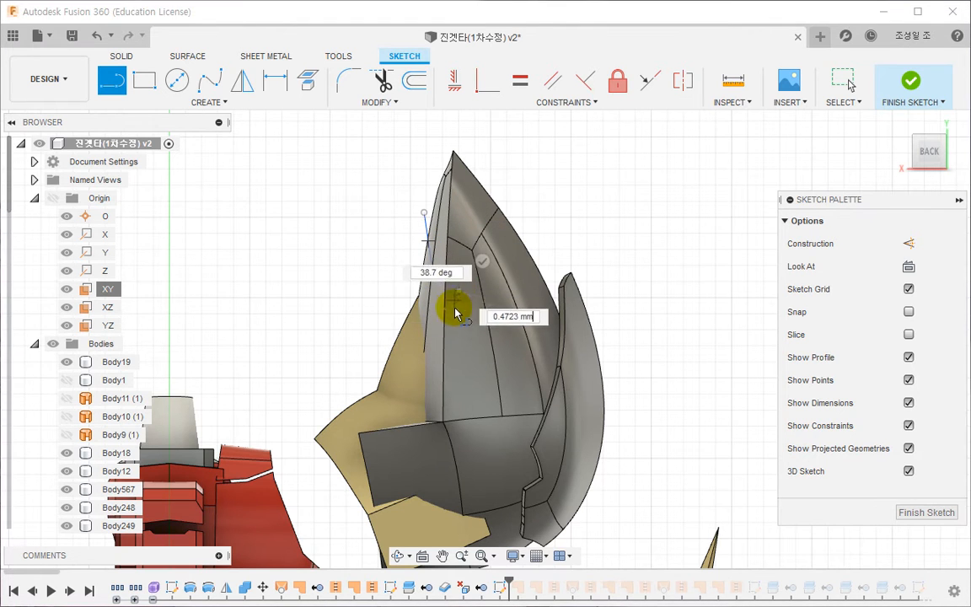
{"action": "middle_click_drag", "start_coordinate": [455, 396], "coordinate": [460, 289]}
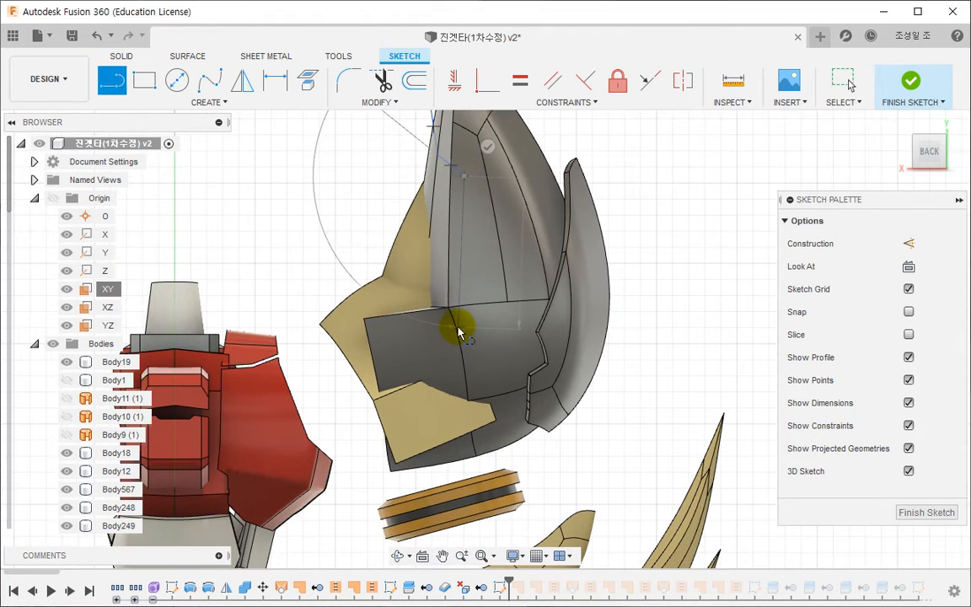
{"action": "left_click", "coordinate": [457, 328]}
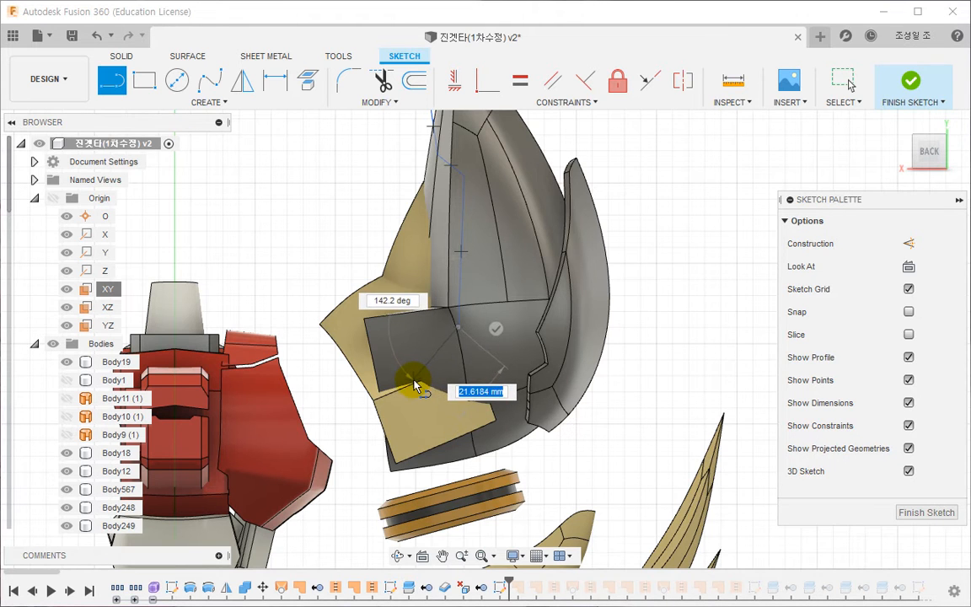
{"action": "left_click", "coordinate": [413, 385]}
{"action": "left_click", "coordinate": [451, 437]}
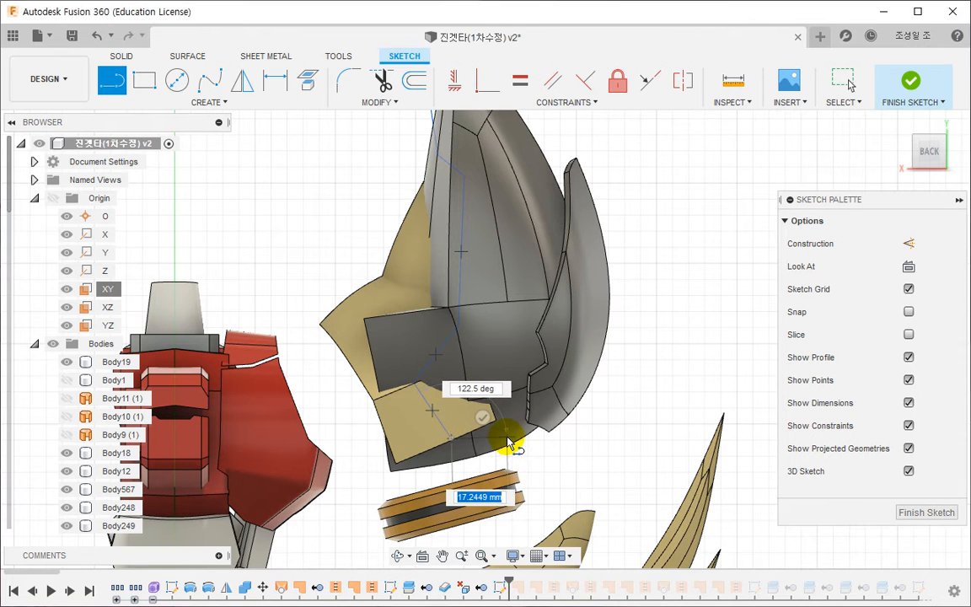
{"action": "left_click", "coordinate": [597, 390]}
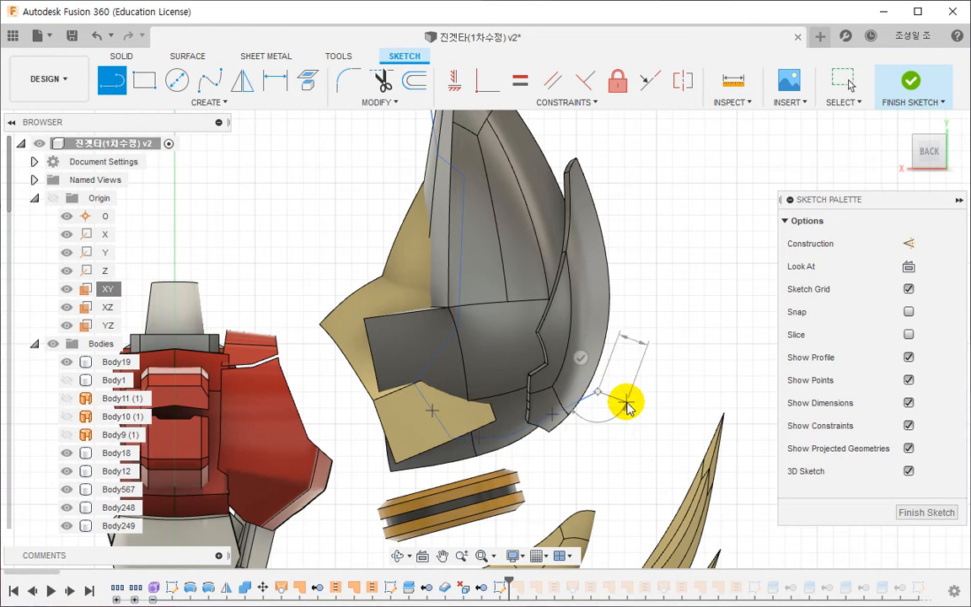
{"action": "key", "text": "Escape"}
- Reposition the polyline's lower corner points over the side flap and lower rim, and finish the sketch
{"action": "middle_click_drag", "start_coordinate": [462, 379], "coordinate": [465, 378]}
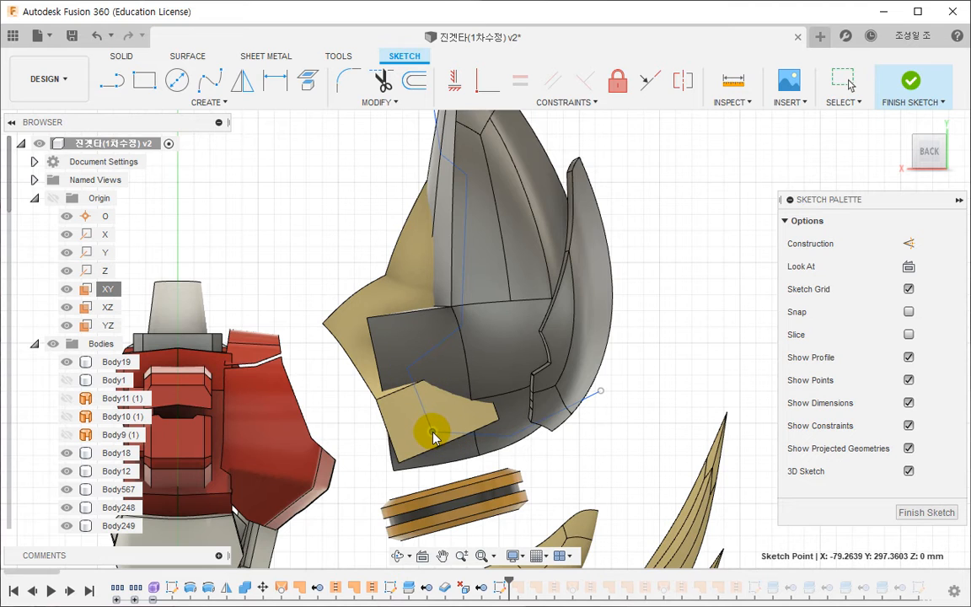
{"action": "left_click_drag", "start_coordinate": [434, 432], "coordinate": [437, 433]}
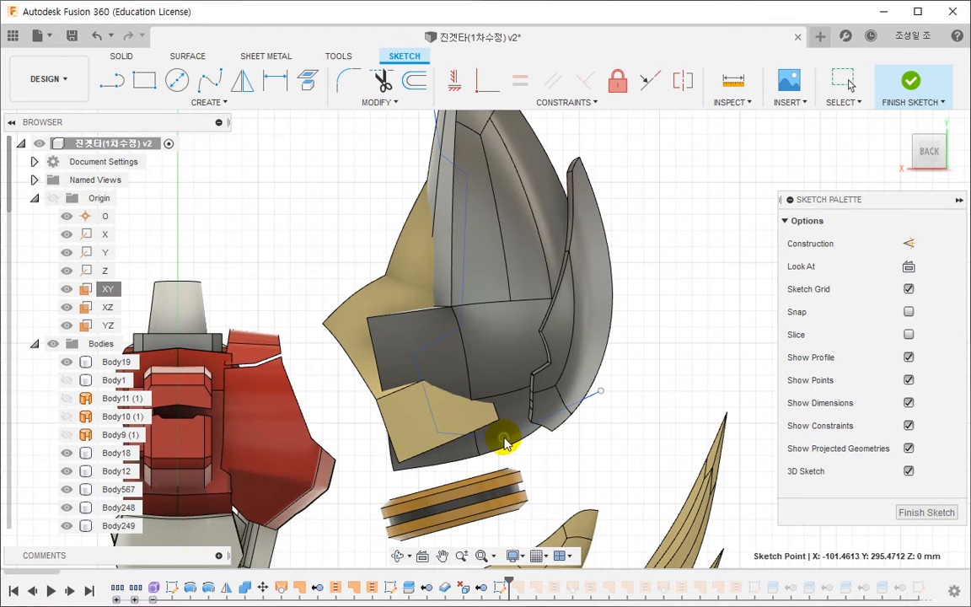
{"action": "middle_click_drag", "start_coordinate": [660, 321], "coordinate": [656, 363]}
{"action": "scroll", "coordinate": [655, 363], "scroll_direction": "down", "scroll_amount": 1}
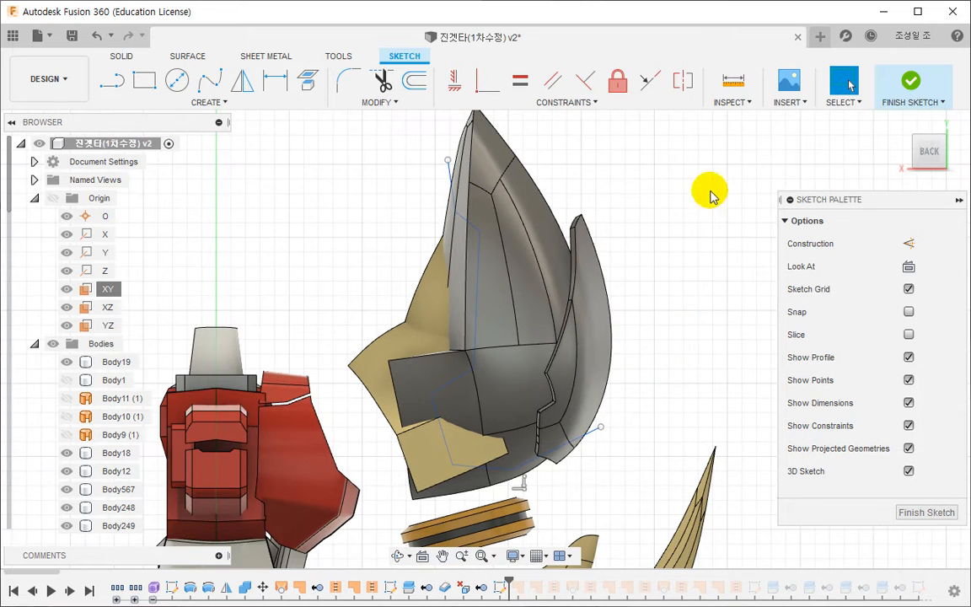
{"action": "left_click", "coordinate": [910, 84]}
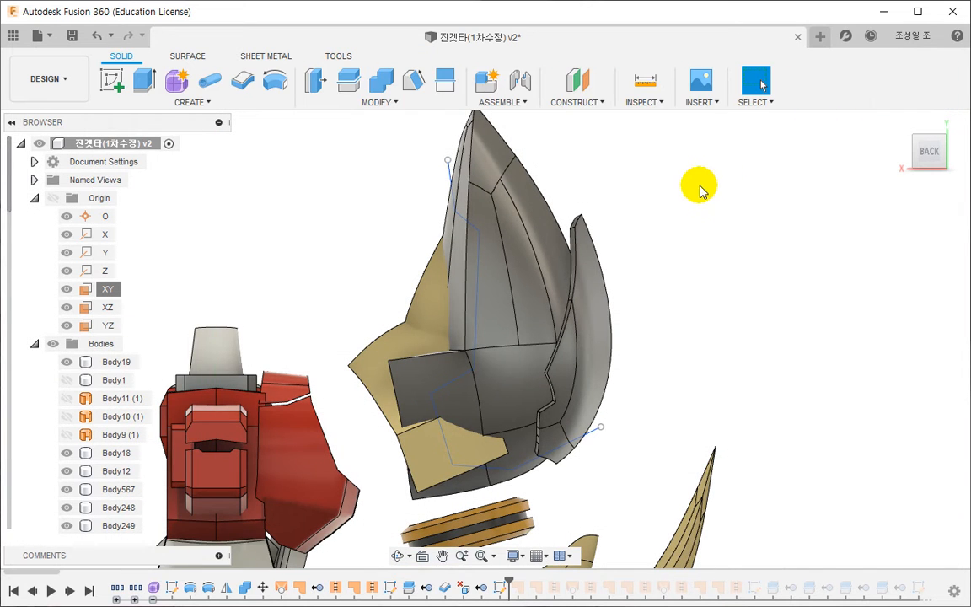
- Split Body655 with the zigzag sketch line, keeping the splitting tool extended
{"action": "left_click", "coordinate": [348, 79]}
{"action": "left_click", "coordinate": [519, 260]}
{"action": "left_click", "coordinate": [910, 250]}
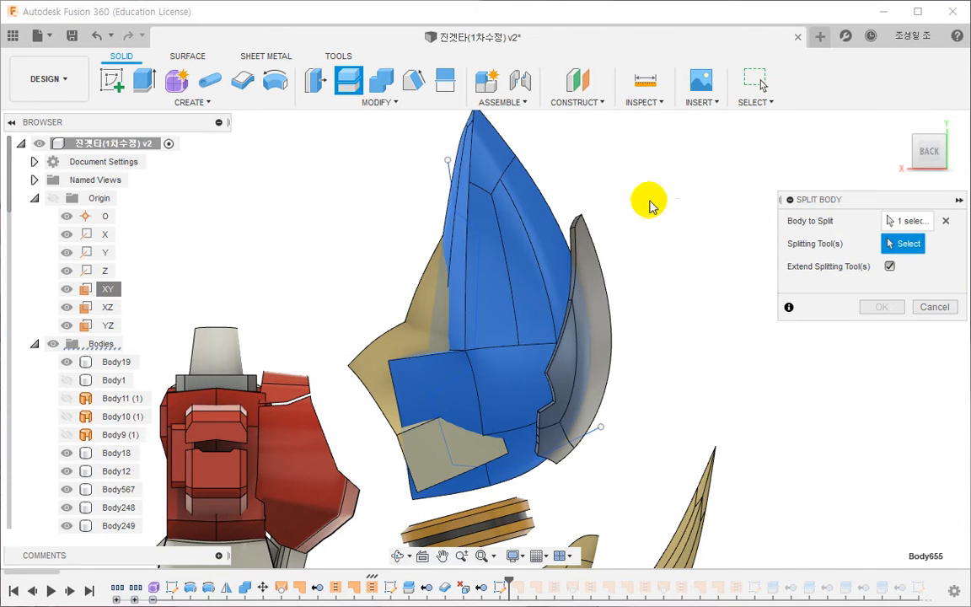
{"action": "left_click", "coordinate": [458, 221]}
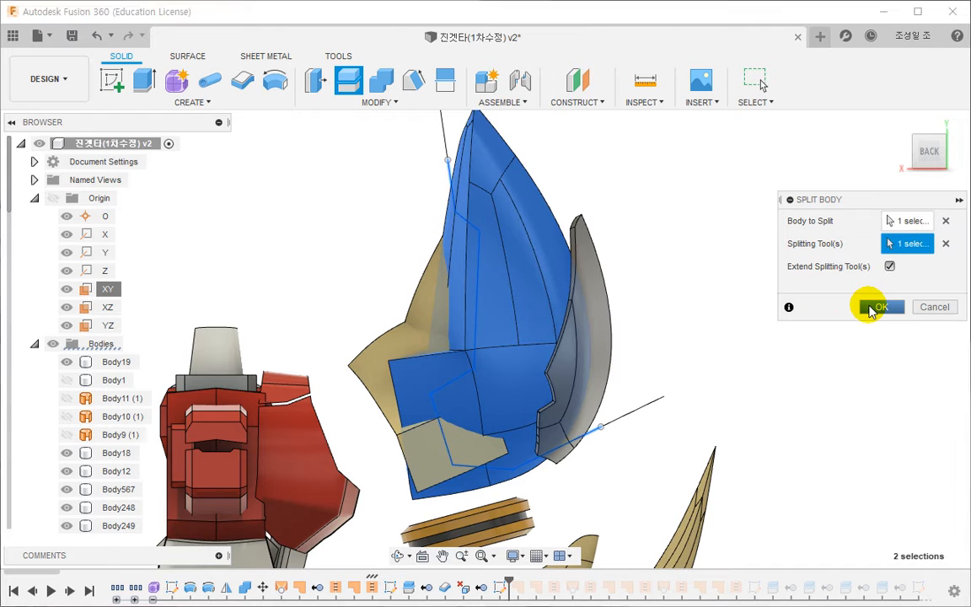
{"action": "left_click", "coordinate": [870, 306]}
- Remove Body659, the inner strip cut off the pointed armour shell
{"action": "left_click", "coordinate": [433, 377]}
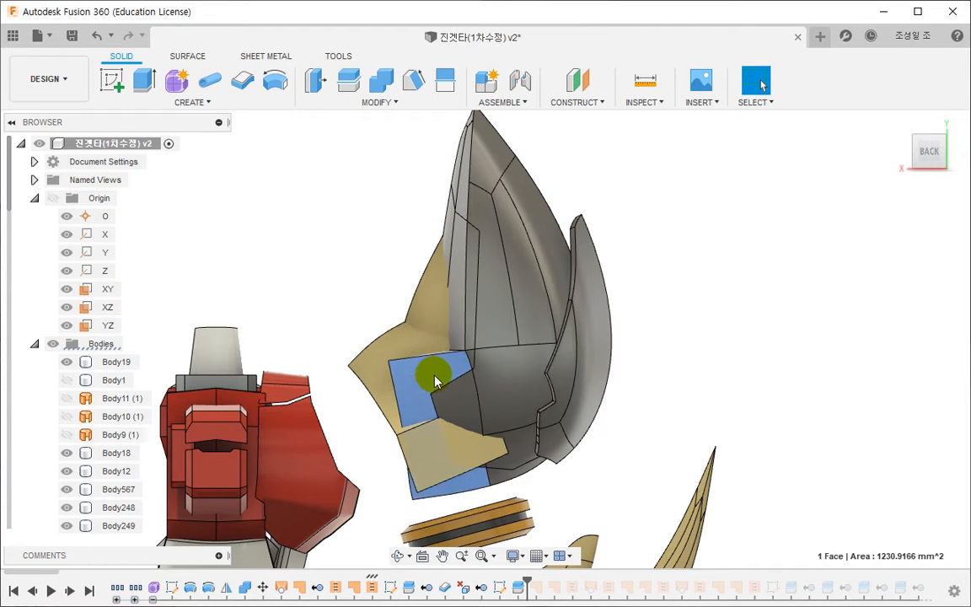
{"action": "right_click", "coordinate": [428, 376]}
{"action": "left_click", "coordinate": [397, 557]}
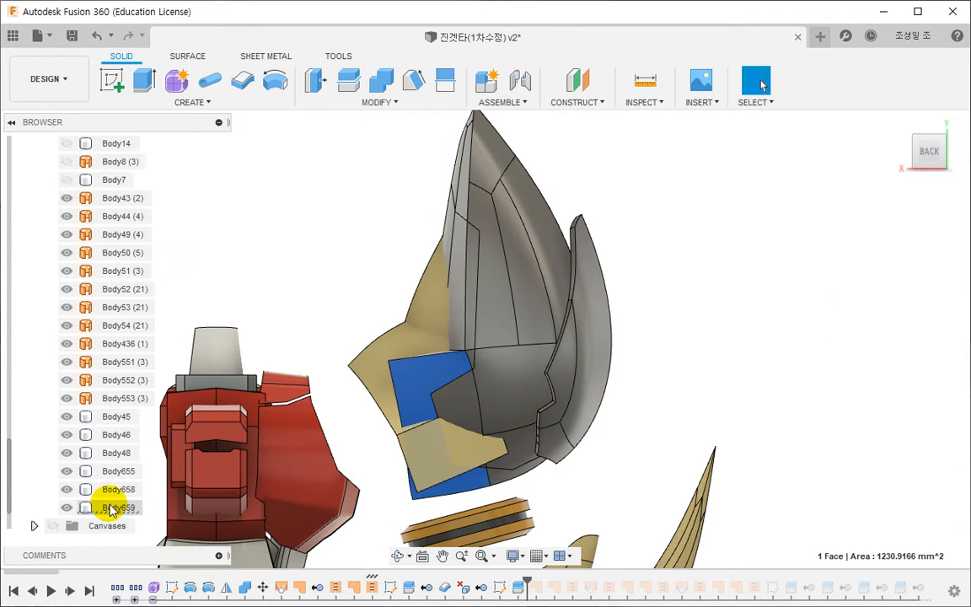
{"action": "left_click", "coordinate": [118, 506]}
{"action": "right_click", "coordinate": [118, 507]}
{"action": "left_click", "coordinate": [144, 386]}
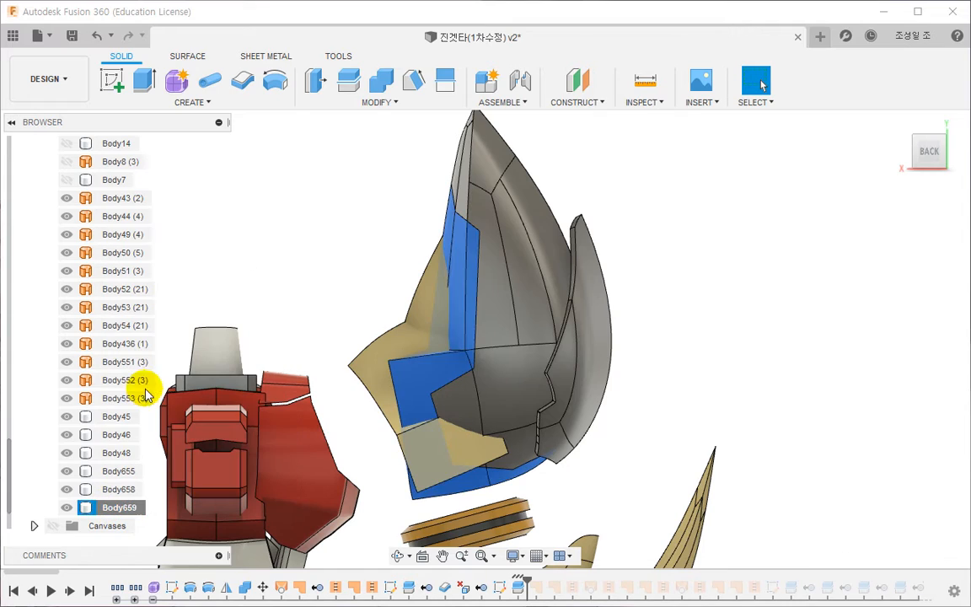
{"action": "middle_click_drag", "start_coordinate": [511, 350], "coordinate": [323, 376], "text": "shift"}
{"action": "middle_click_drag", "start_coordinate": [406, 387], "coordinate": [365, 394]}
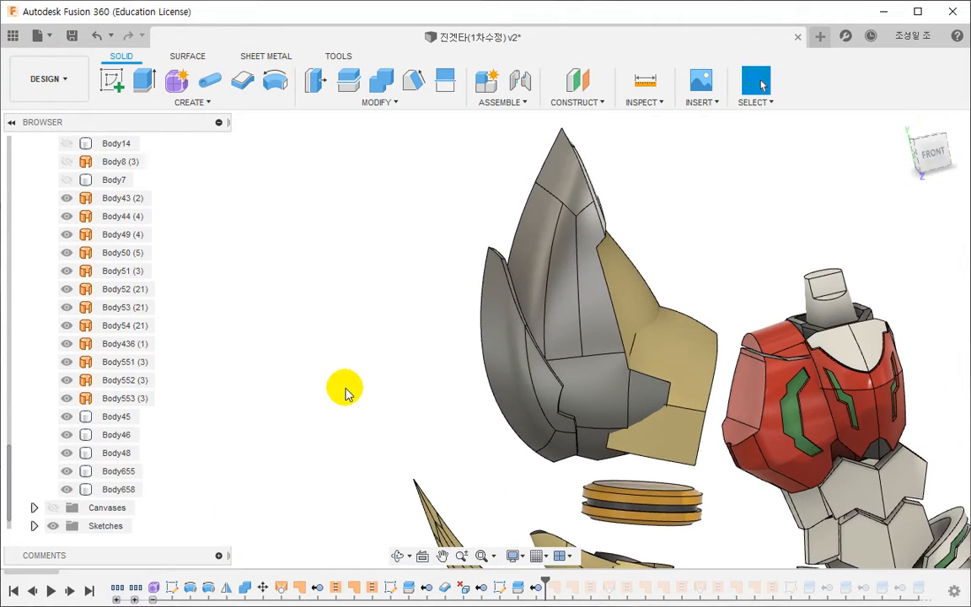
- Apply the Red2 appearance to the pointed armour shell and the neighbouring curved arm plate
{"action": "key", "text": "a"}
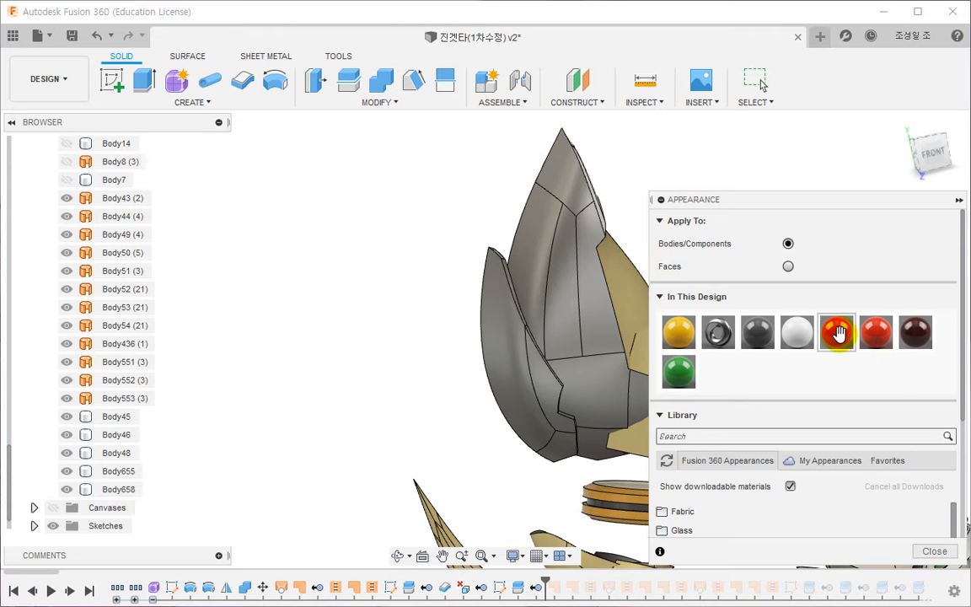
{"action": "left_click_drag", "start_coordinate": [835, 332], "coordinate": [581, 253]}
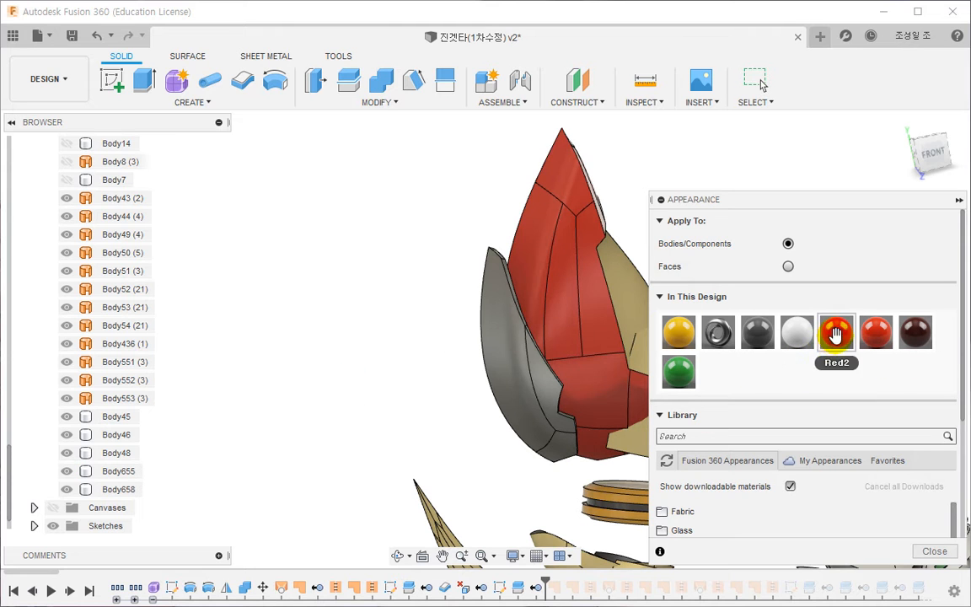
{"action": "left_click_drag", "start_coordinate": [835, 334], "coordinate": [502, 361]}
{"action": "scroll", "coordinate": [377, 390], "scroll_direction": "down", "scroll_amount": 2}
{"action": "middle_click_drag", "start_coordinate": [449, 396], "coordinate": [314, 361]}
{"action": "key", "text": "Escape"}
- Roll the history forward past the later patch and stitch features, and delete SurfacePatch10, the patch beside it and SurfaceStitch11
{"action": "mouse_move", "coordinate": [548, 578]}
{"action": "left_mouse_down"}
{"action": "mouse_move", "coordinate": [791, 578]}
{"action": "mouse_move", "coordinate": [782, 578]}
{"action": "left_mouse_up"}
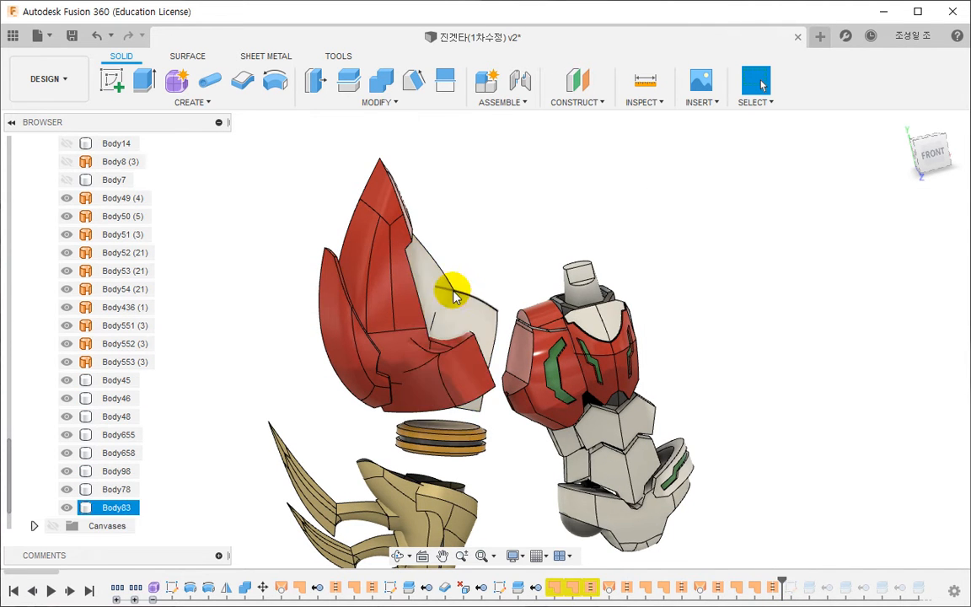
{"action": "middle_click_drag", "start_coordinate": [461, 328], "coordinate": [413, 375], "text": "shift"}
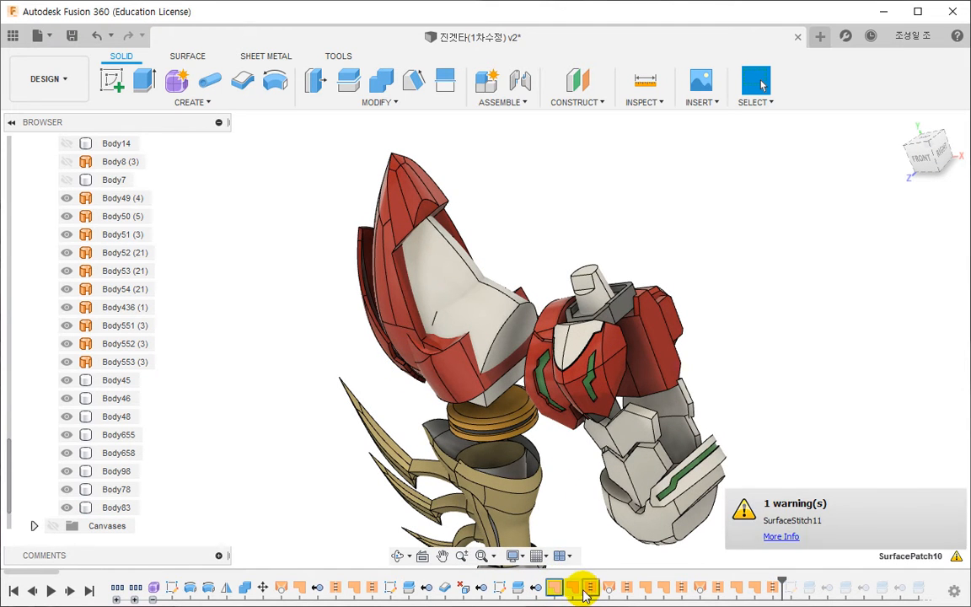
{"action": "double_click", "coordinate": [555, 587]}
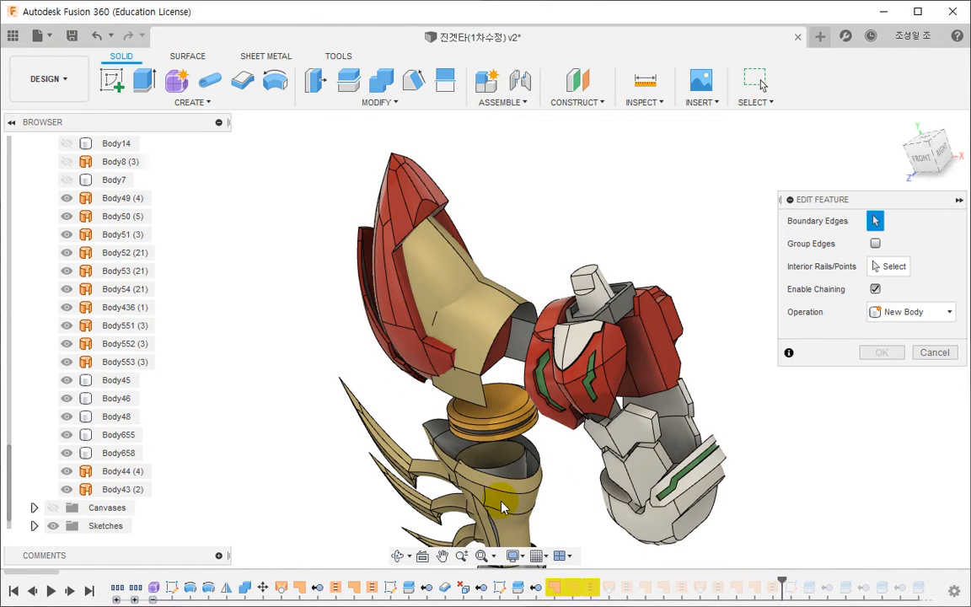
{"action": "middle_click_drag", "start_coordinate": [498, 498], "coordinate": [539, 482], "text": "shift"}
{"action": "key", "text": "Escape"}
{"action": "double_click", "coordinate": [591, 587]}
{"action": "key", "text": "Escape"}
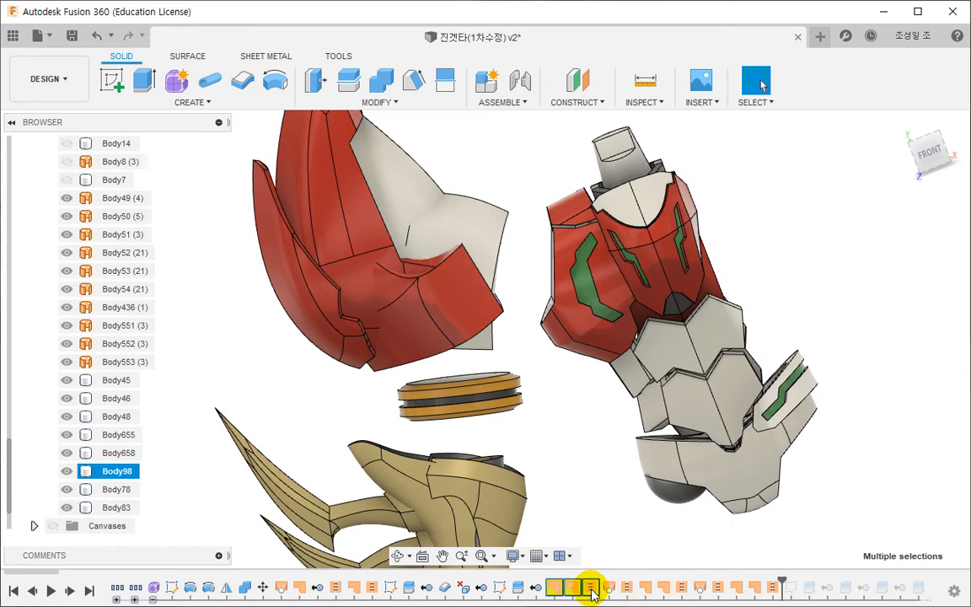
{"action": "right_click", "coordinate": [592, 594]}
{"action": "left_click", "coordinate": [625, 505]}
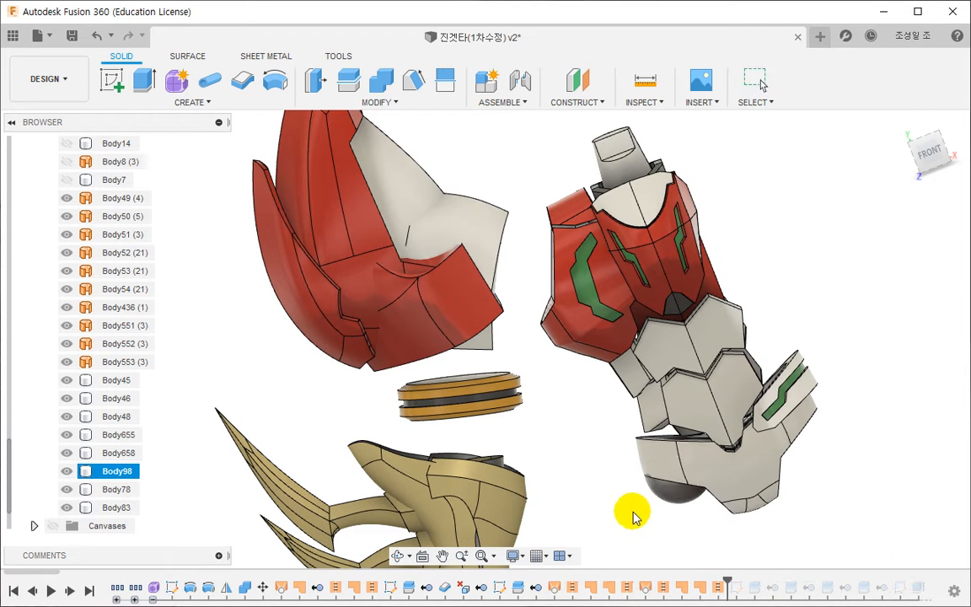
- Reopen the T-spline form for editing and select Body25, the inner arm form with the lower side flaps
{"action": "middle_click_drag", "start_coordinate": [451, 382], "coordinate": [583, 539], "text": "shift"}
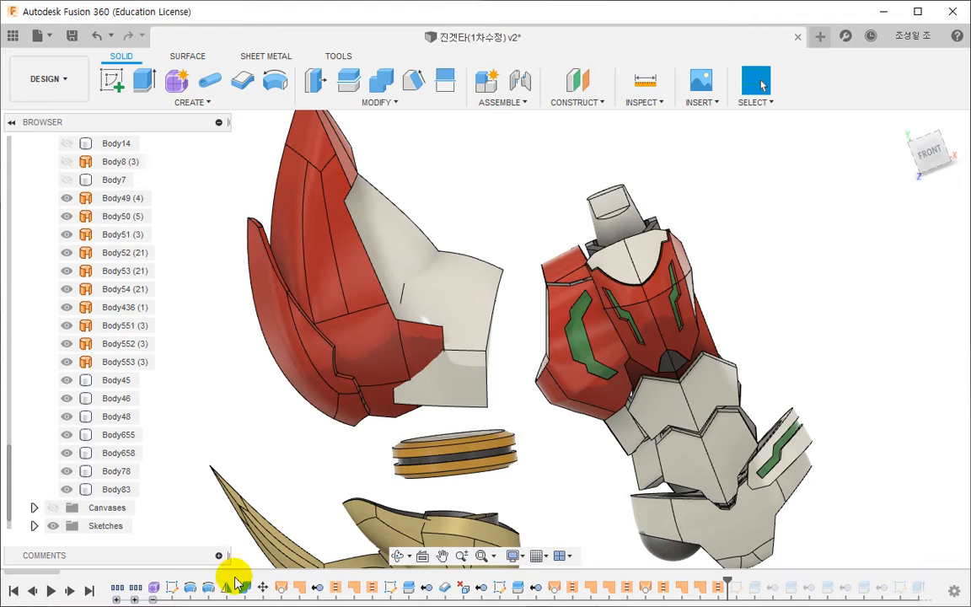
{"action": "middle_click_drag", "start_coordinate": [409, 376], "coordinate": [347, 391], "text": "shift"}
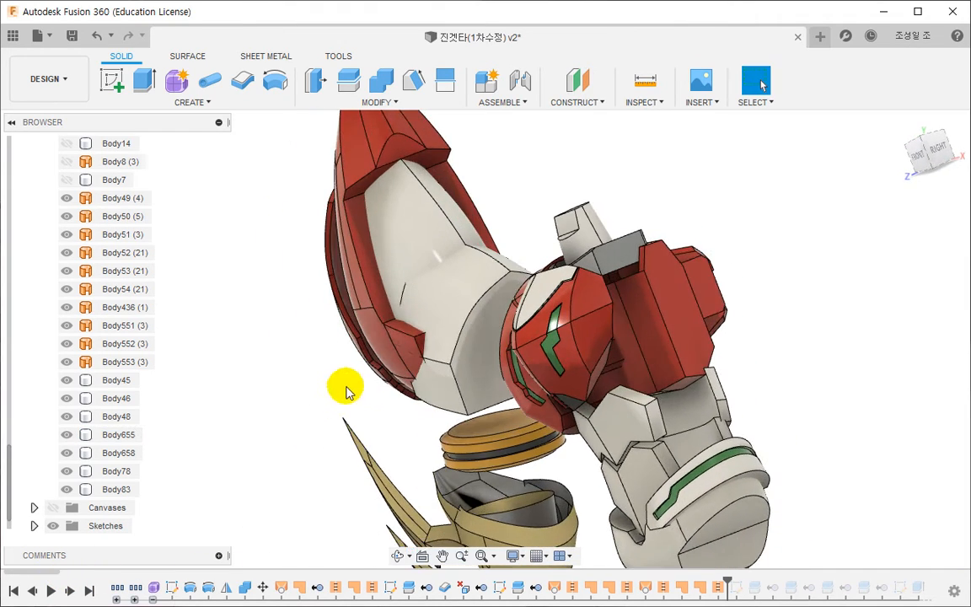
{"action": "scroll", "coordinate": [459, 369], "scroll_direction": "up", "scroll_amount": 3}
{"action": "double_click", "coordinate": [155, 588]}
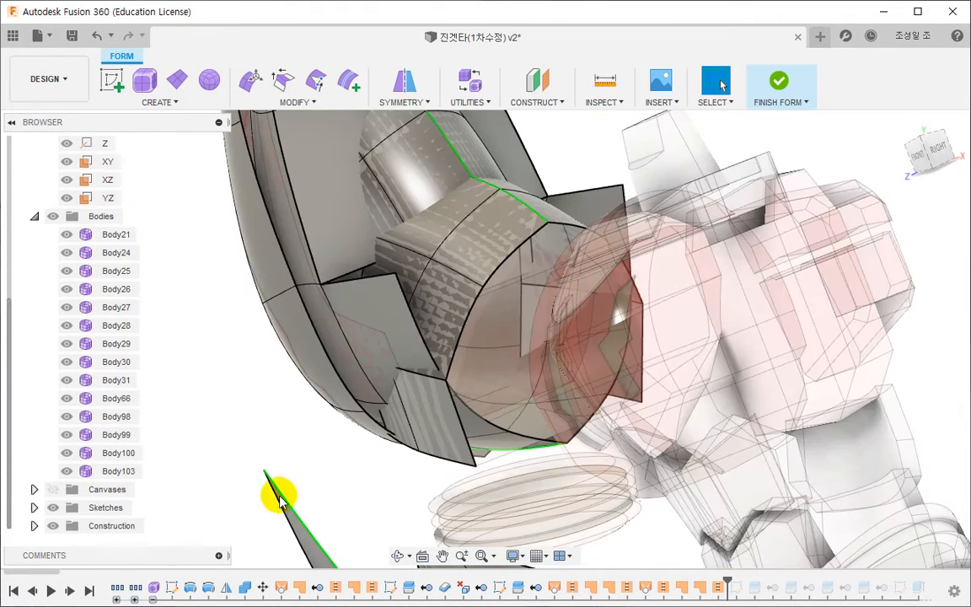
{"action": "left_click", "coordinate": [918, 156]}
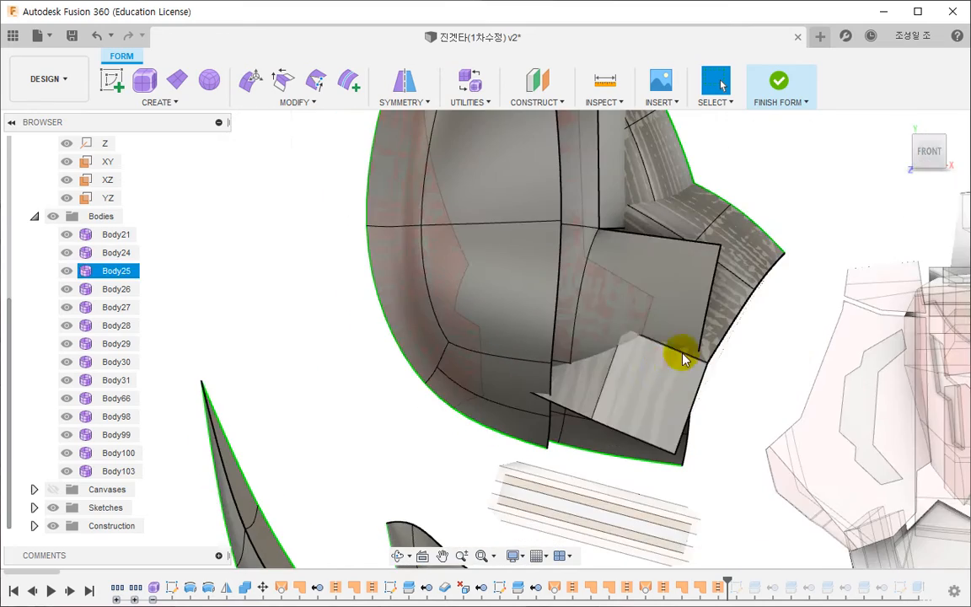
{"action": "middle_click_drag", "start_coordinate": [642, 445], "coordinate": [653, 396], "text": "shift"}
{"action": "left_click", "coordinate": [653, 403]}
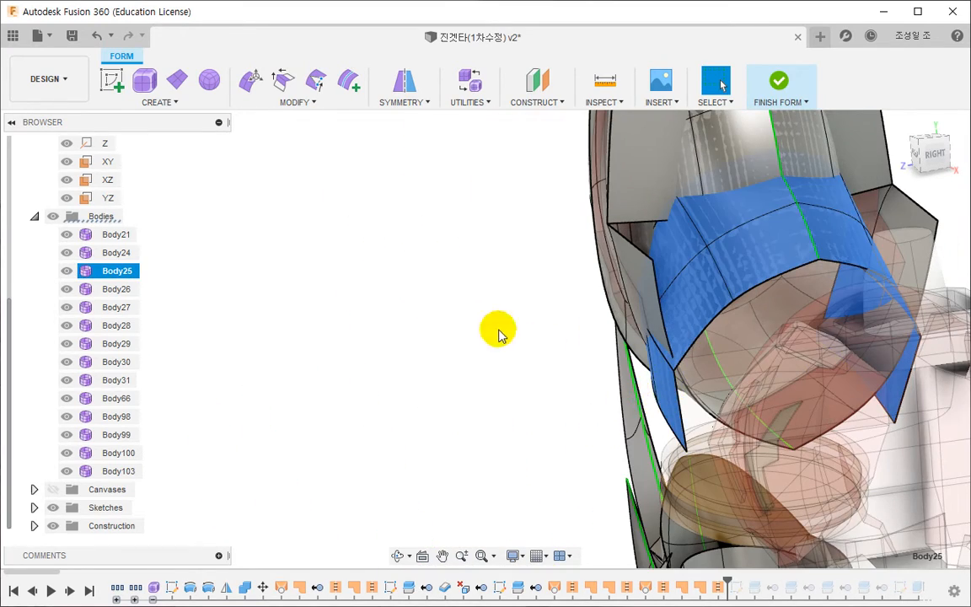
- Move the mirrored pair of lower side-flap faces on the inner arm form inward by about 3.27 mm
{"action": "left_click", "coordinate": [251, 80]}
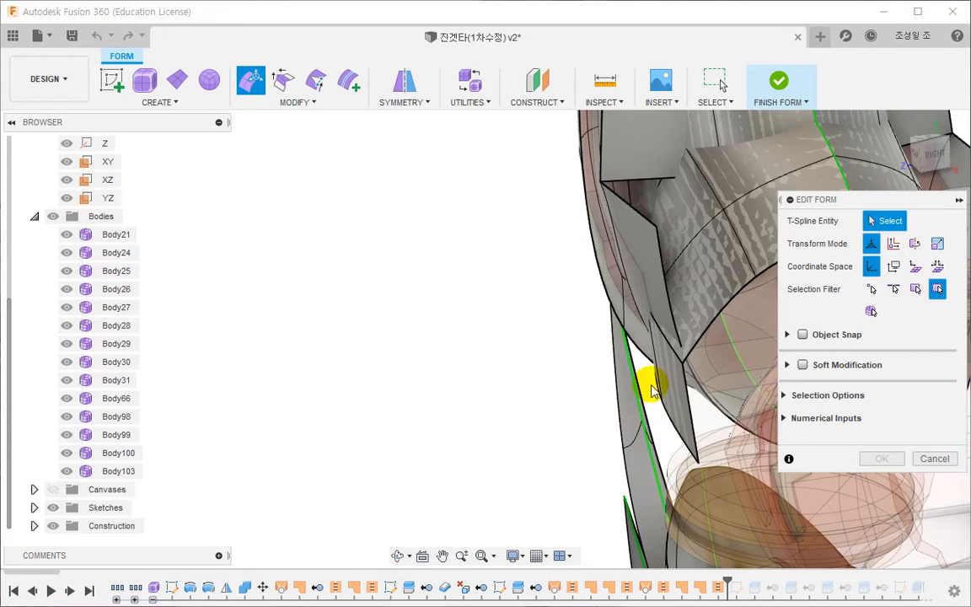
{"action": "left_click", "coordinate": [674, 386]}
{"action": "middle_click_drag", "start_coordinate": [648, 389], "coordinate": [427, 394], "text": "shift"}
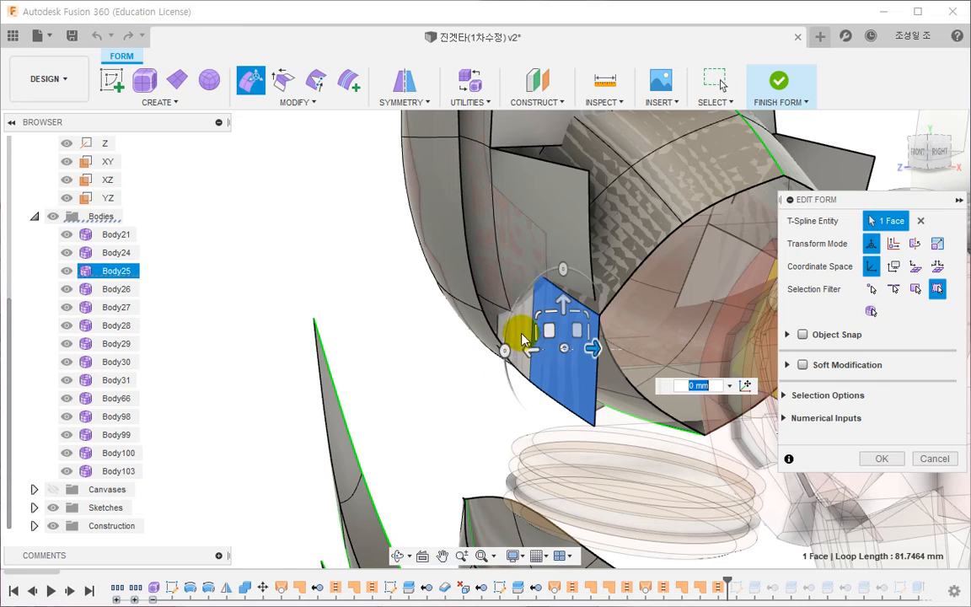
{"action": "left_click", "coordinate": [509, 353], "text": "shift"}
{"action": "middle_click_drag", "start_coordinate": [507, 357], "coordinate": [460, 401], "text": "shift"}
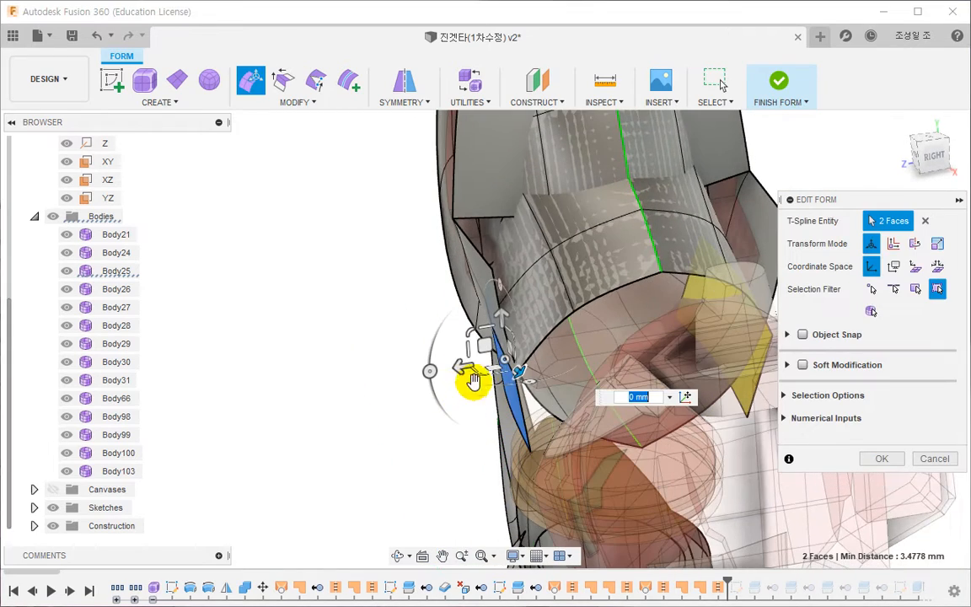
{"action": "left_click_drag", "start_coordinate": [463, 368], "coordinate": [478, 364]}
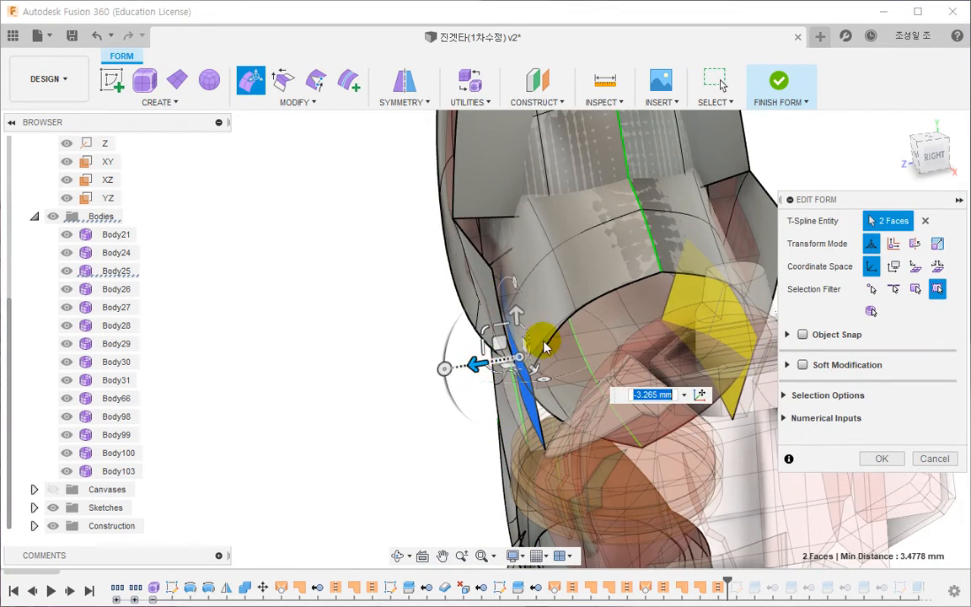
- Nudge the mirrored pair of side edges on the inner arm form's lower section slightly inward and finish the form
{"action": "middle_click_drag", "start_coordinate": [576, 302], "coordinate": [464, 340]}
{"action": "left_click", "coordinate": [483, 351]}
{"action": "left_click_drag", "start_coordinate": [422, 310], "coordinate": [427, 310]}
{"action": "left_click", "coordinate": [872, 456]}
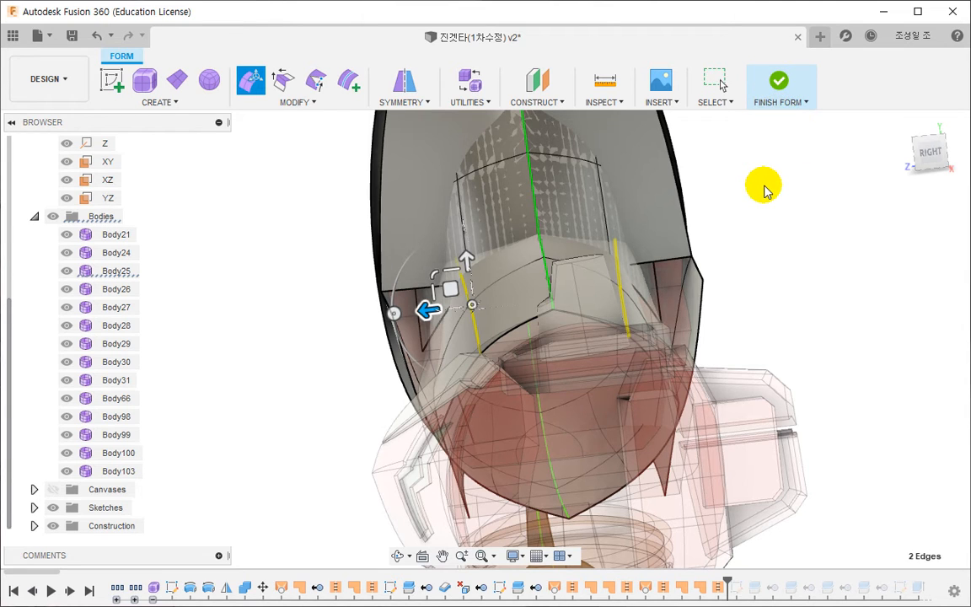
{"action": "left_click", "coordinate": [542, 243]}
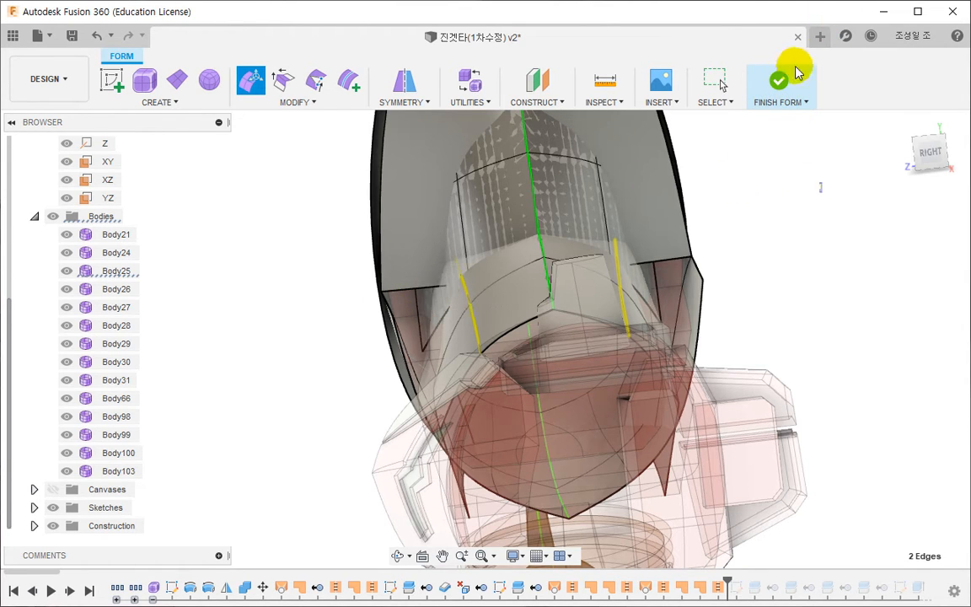
{"action": "left_click", "coordinate": [776, 81]}
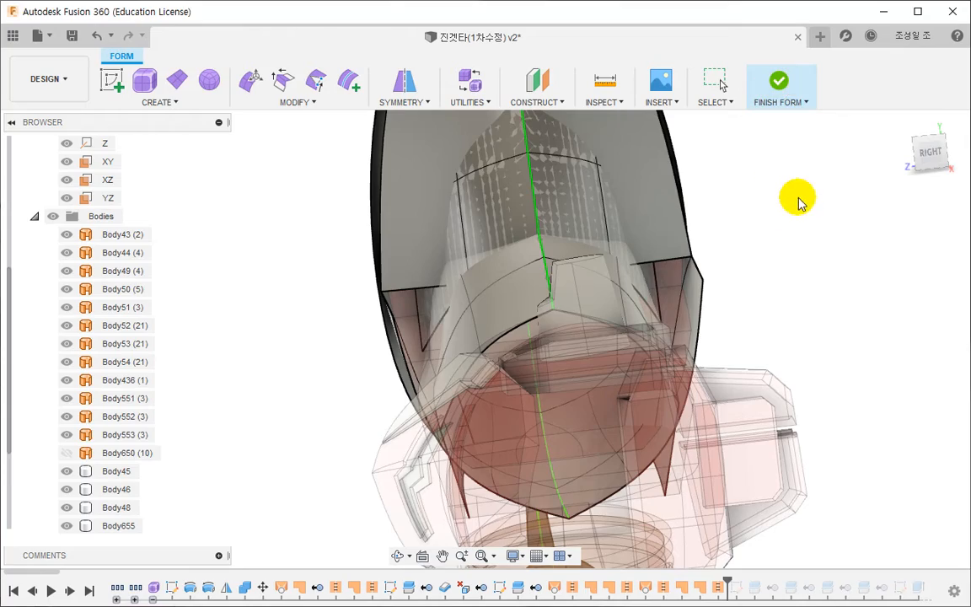
{"action": "middle_click_drag", "start_coordinate": [421, 395], "coordinate": [379, 370], "text": "shift"}
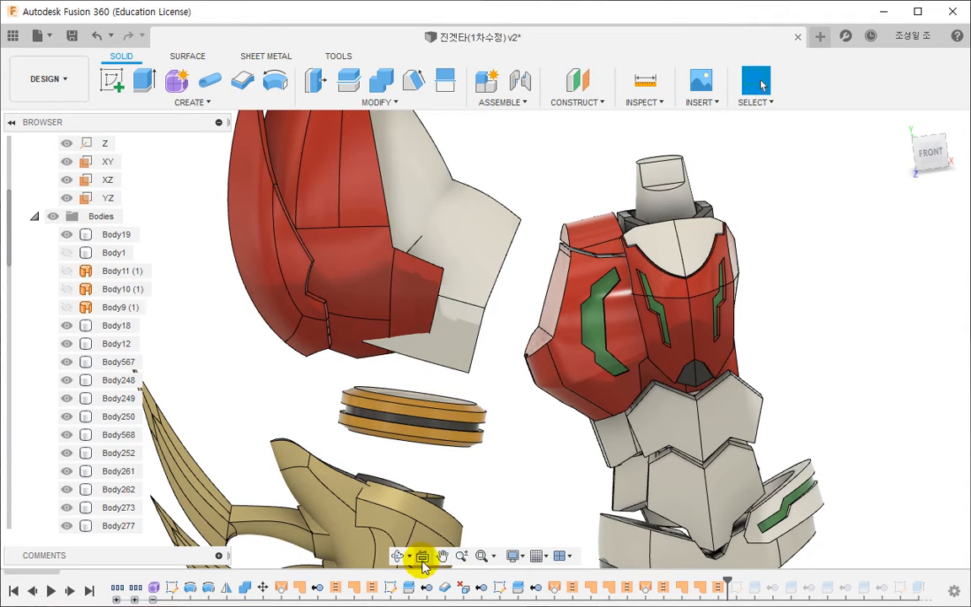
- Review the split lines in Sketch15 and set the history marker just after Split3 and its following remove feature
{"action": "left_click_drag", "start_coordinate": [50, 576], "coordinate": [190, 563]}
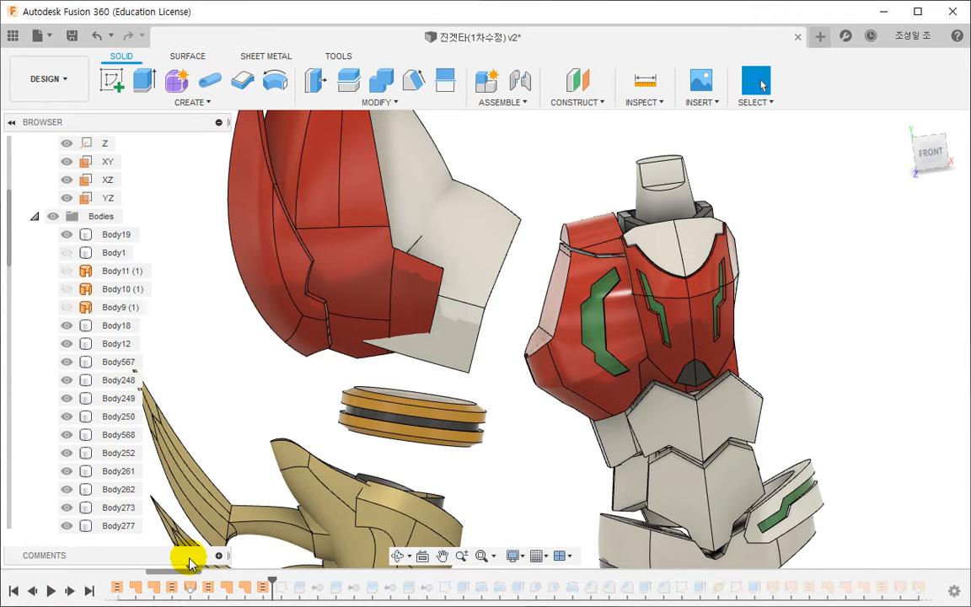
{"action": "left_click_drag", "start_coordinate": [270, 578], "coordinate": [747, 576]}
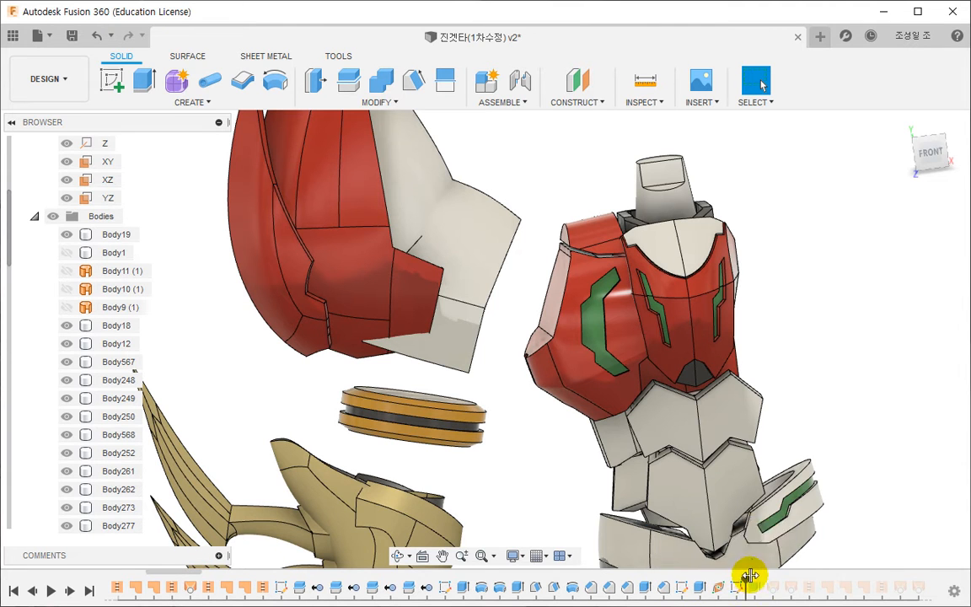
{"action": "middle_click_drag", "start_coordinate": [499, 390], "coordinate": [559, 439]}
{"action": "scroll", "coordinate": [558, 438], "scroll_direction": "down", "scroll_amount": 1}
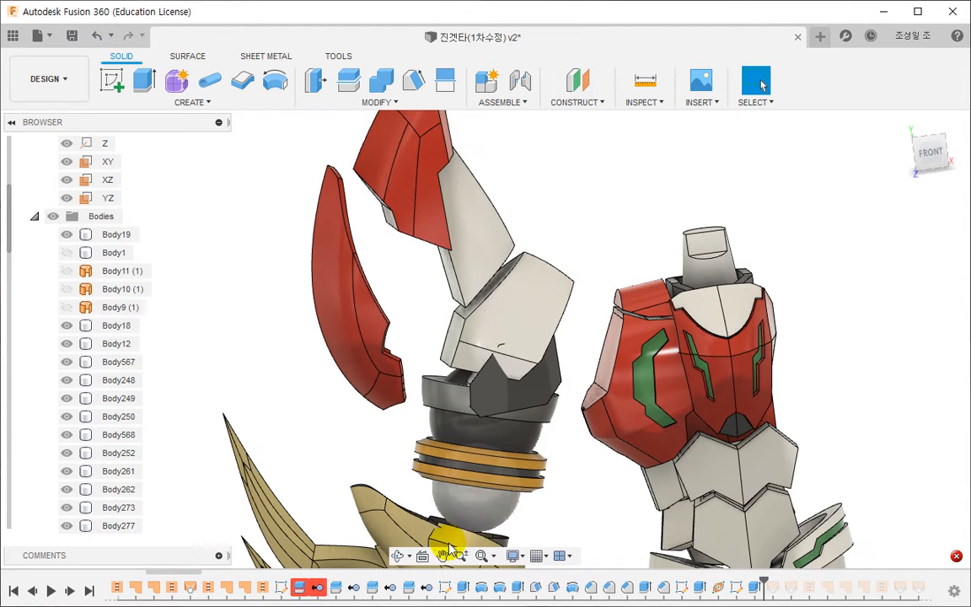
{"action": "double_click", "coordinate": [281, 590]}
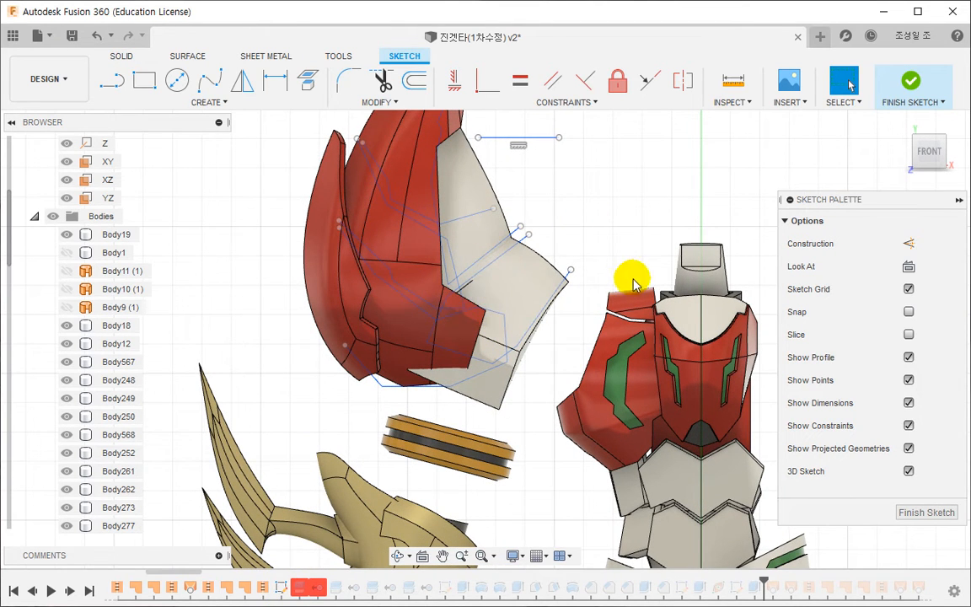
{"action": "left_click", "coordinate": [905, 82]}
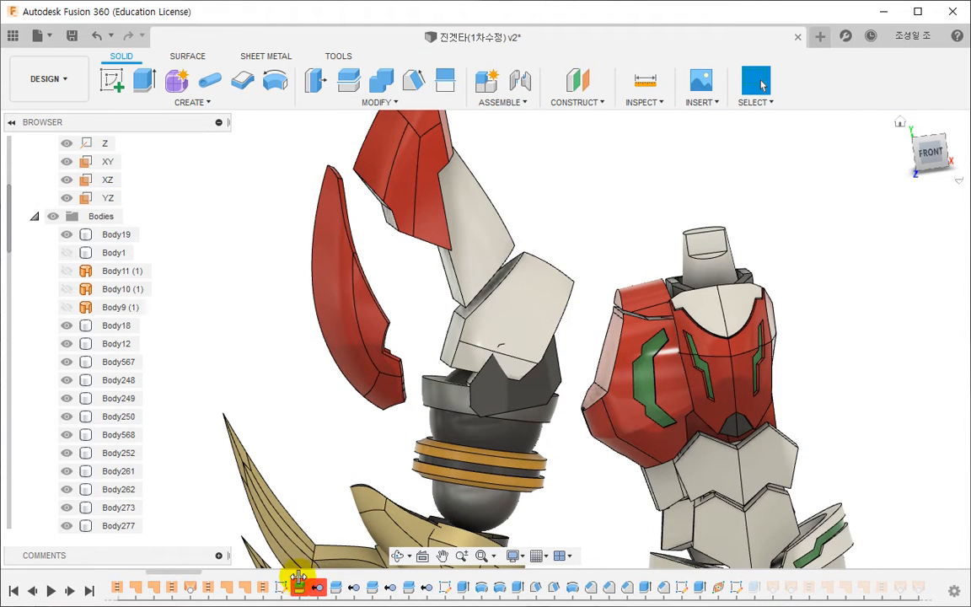
{"action": "left_click_drag", "start_coordinate": [298, 577], "coordinate": [287, 579]}
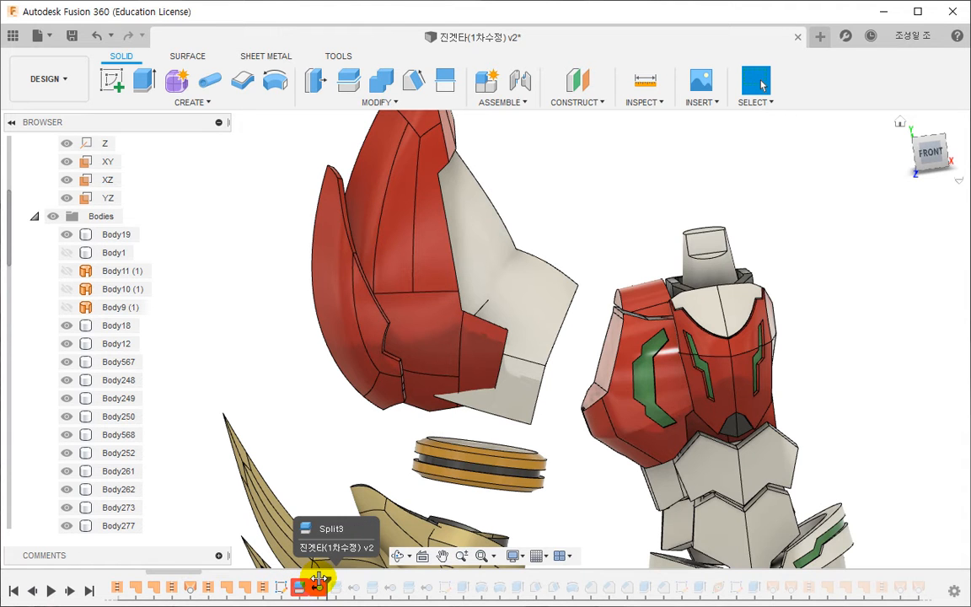
{"action": "double_click", "coordinate": [299, 585]}
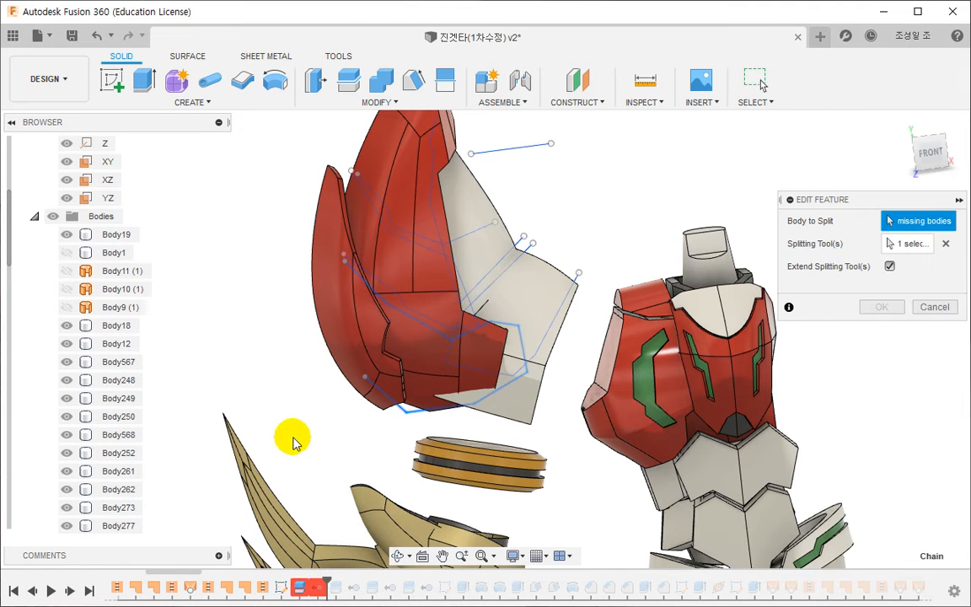
{"action": "middle_click_drag", "start_coordinate": [307, 438], "coordinate": [434, 320], "text": "shift"}
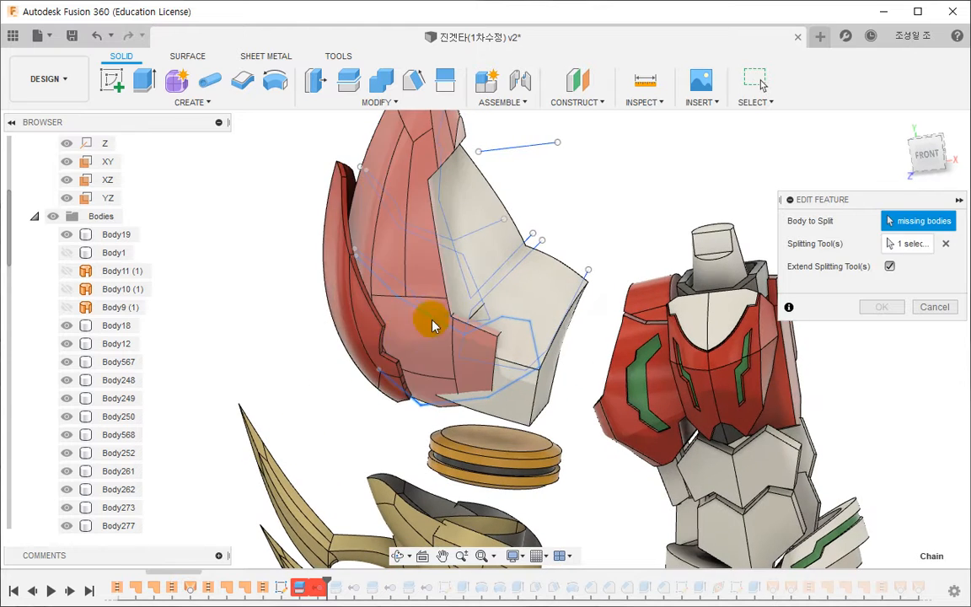
{"action": "key", "text": "Escape"}
- Delete Split3 together with the remove feature that follows it
{"action": "right_click", "coordinate": [320, 588]}
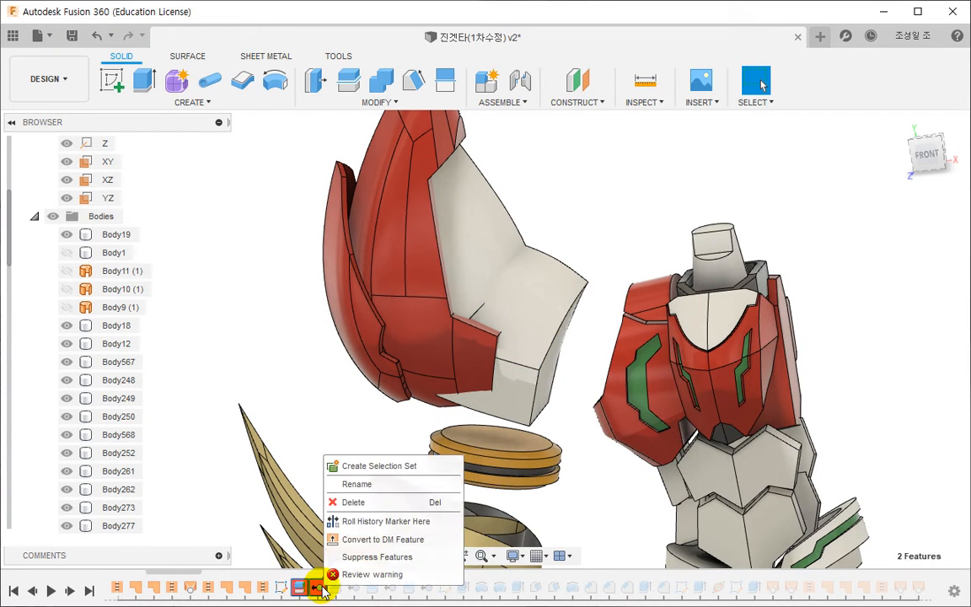
{"action": "left_click", "coordinate": [371, 501]}
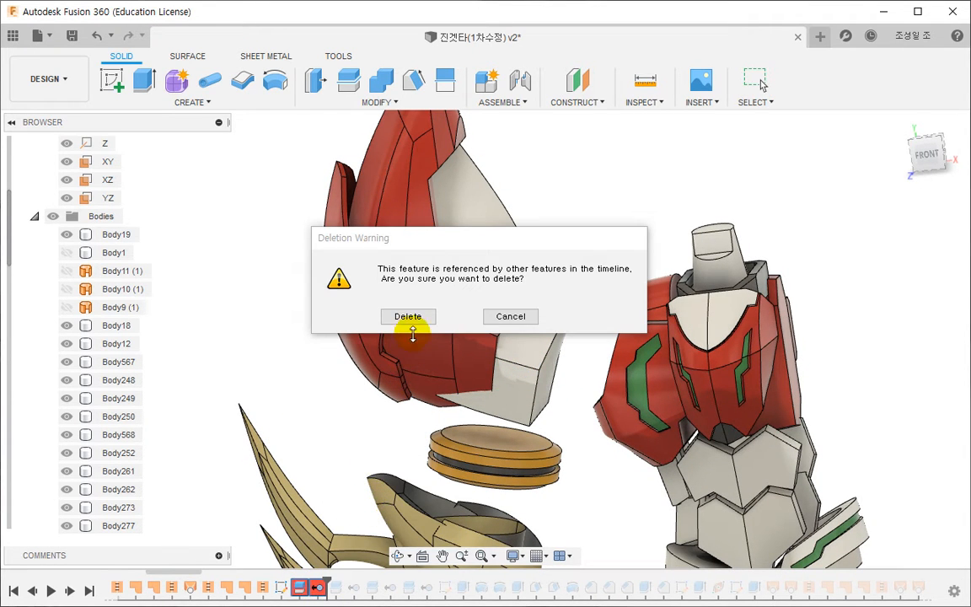
{"action": "left_click", "coordinate": [405, 317]}
- Delete the next split feature together with its remove feature, and roll the history past the following split-and-remove pair
{"action": "left_click_drag", "start_coordinate": [292, 579], "coordinate": [321, 583]}
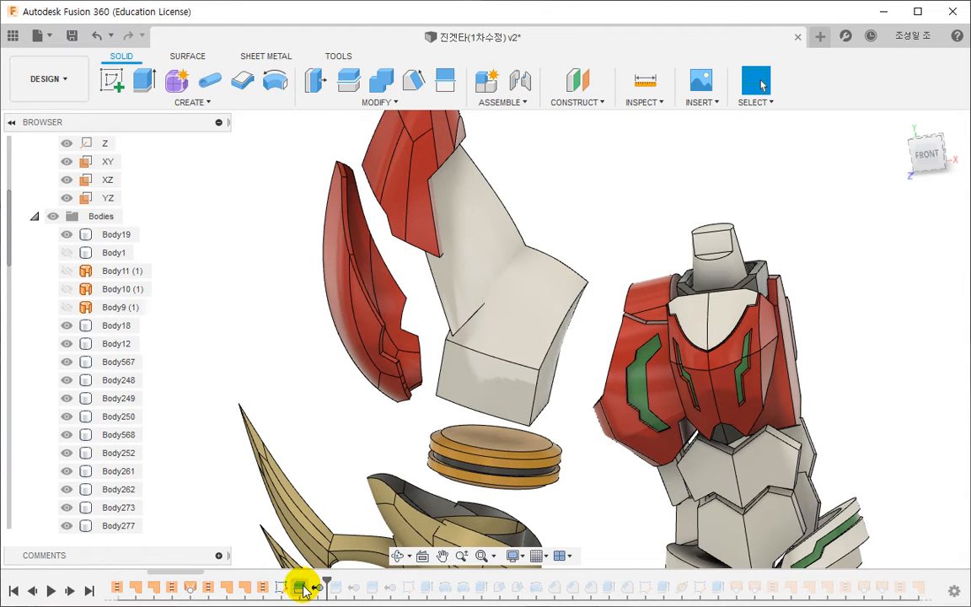
{"action": "double_click", "coordinate": [301, 586]}
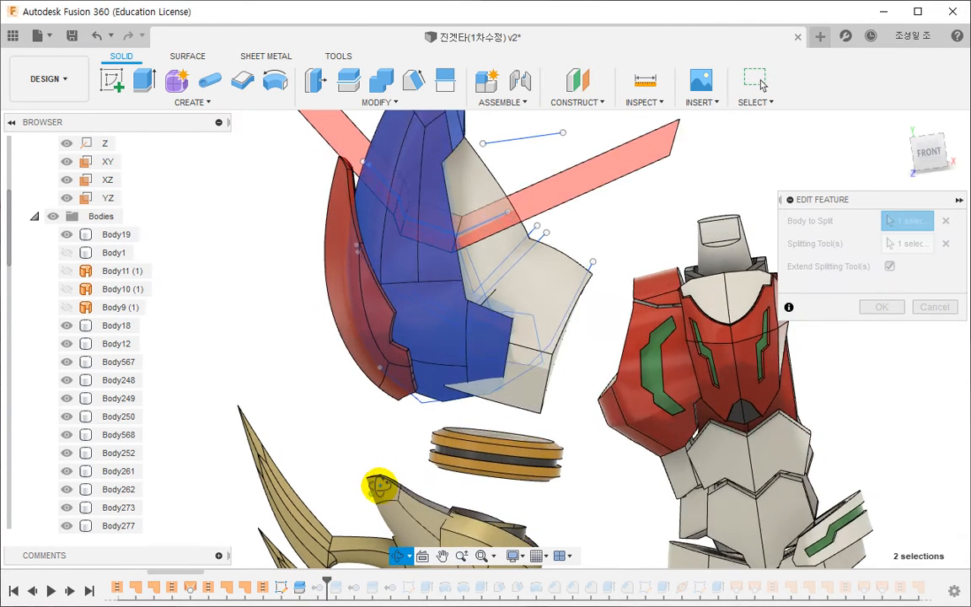
{"action": "key", "text": "Escape"}
{"action": "left_click", "coordinate": [303, 588]}
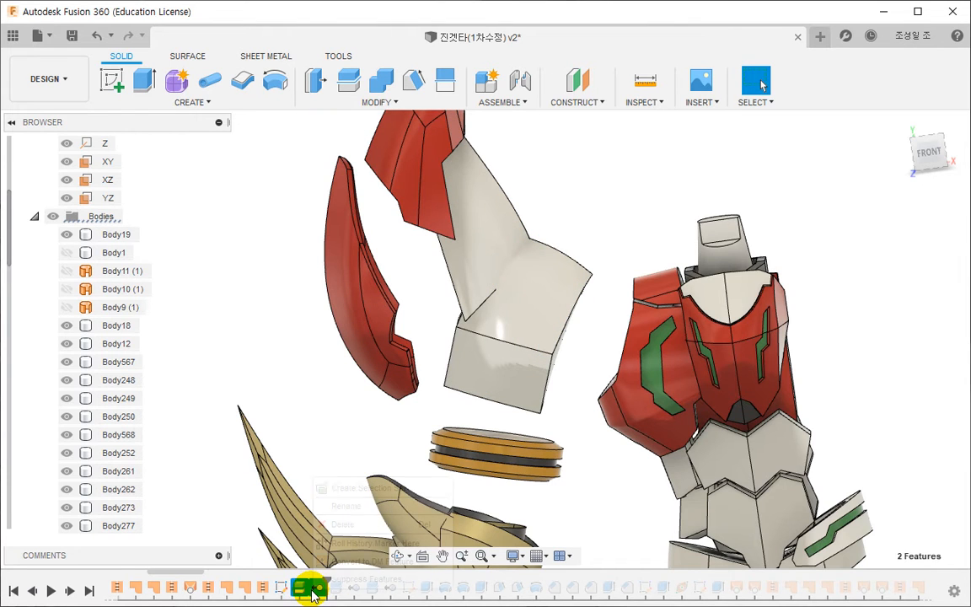
{"action": "right_click", "coordinate": [305, 587]}
{"action": "left_click", "coordinate": [345, 524]}
{"action": "key", "text": "Return"}
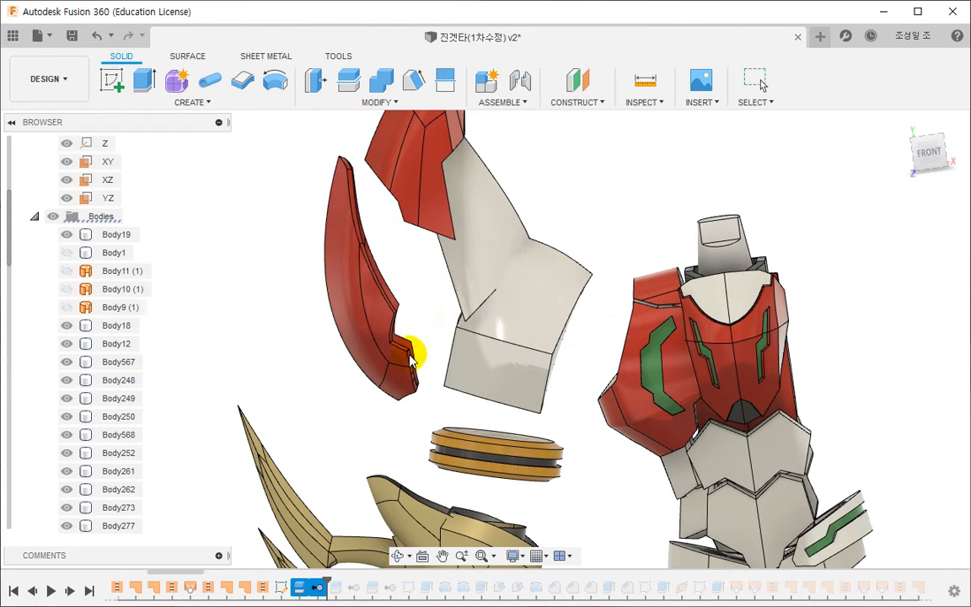
{"action": "left_click_drag", "start_coordinate": [292, 579], "coordinate": [331, 586]}
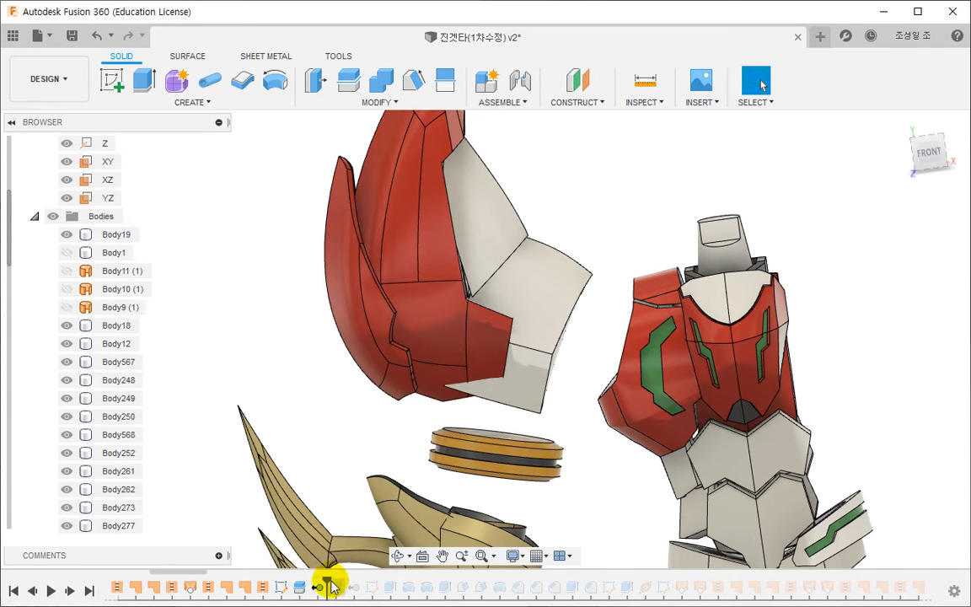
{"action": "middle_click_drag", "start_coordinate": [466, 367], "coordinate": [431, 370], "text": "shift"}
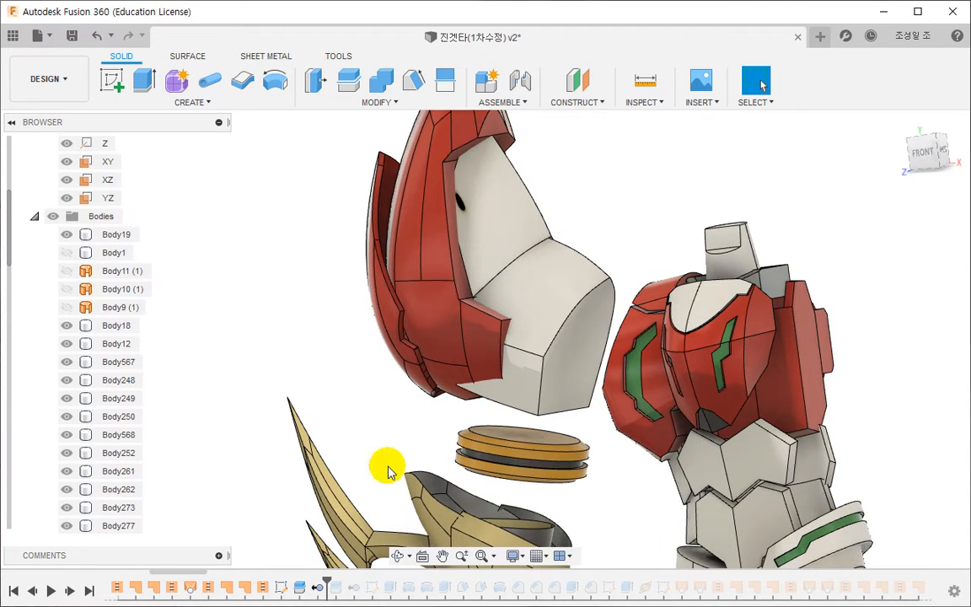
- Edit Sketch15 so the upper split line's end point and corner follow the red shell's notched edge, and finish the sketch
{"action": "double_click", "coordinate": [281, 586]}
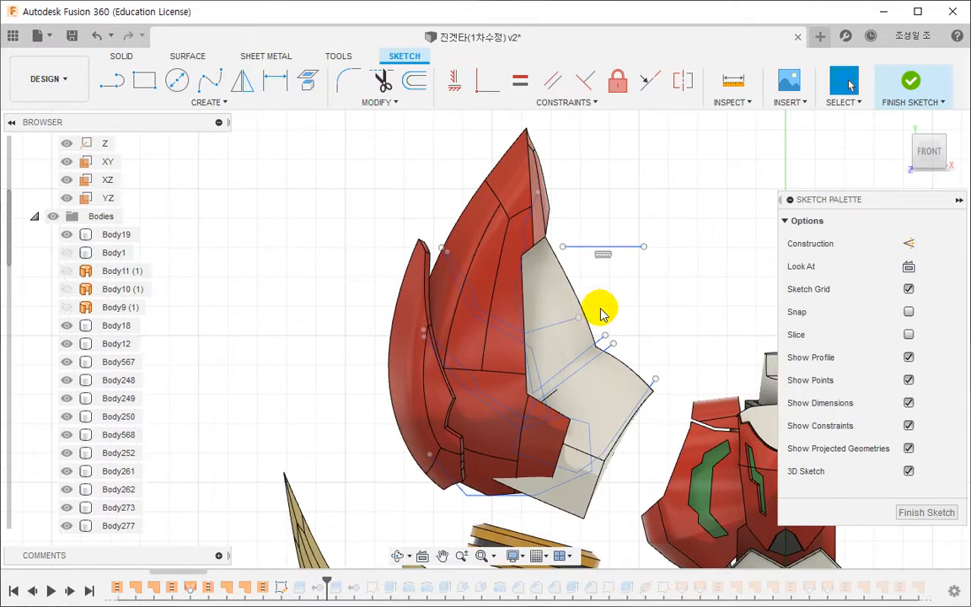
{"action": "middle_click_drag", "start_coordinate": [546, 281], "coordinate": [529, 339]}
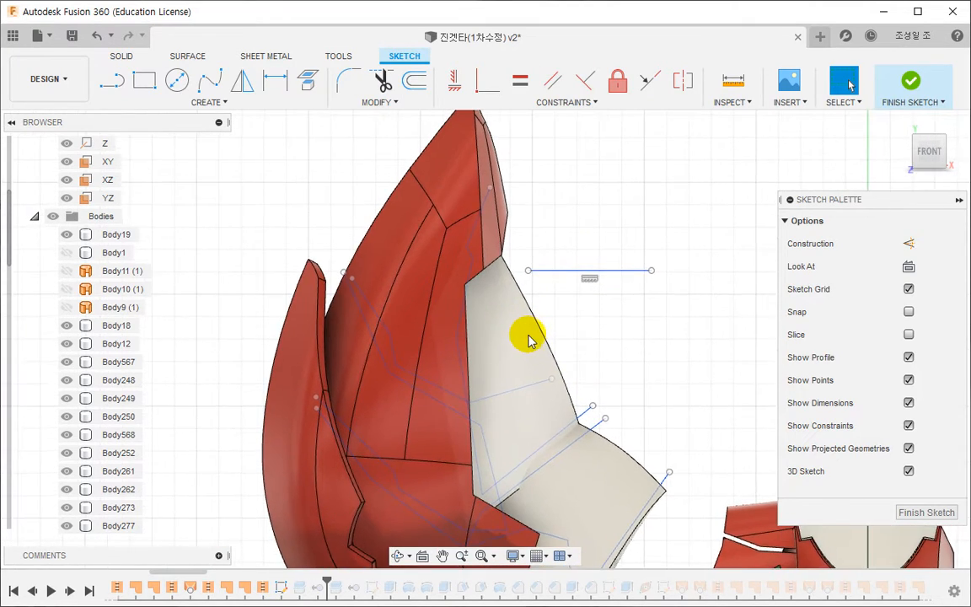
{"action": "scroll", "coordinate": [527, 337], "scroll_direction": "up", "scroll_amount": 1}
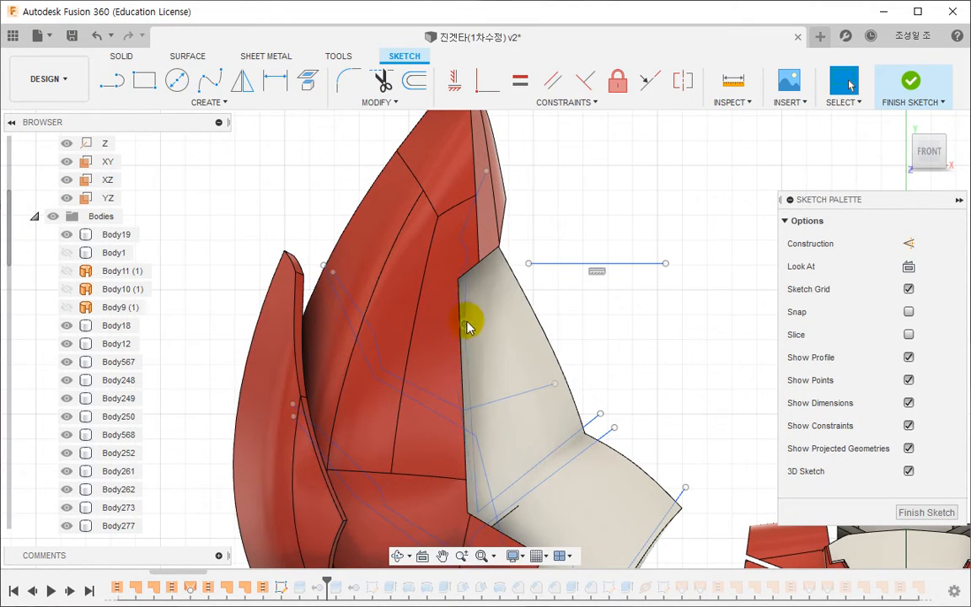
{"action": "left_click", "coordinate": [468, 217]}
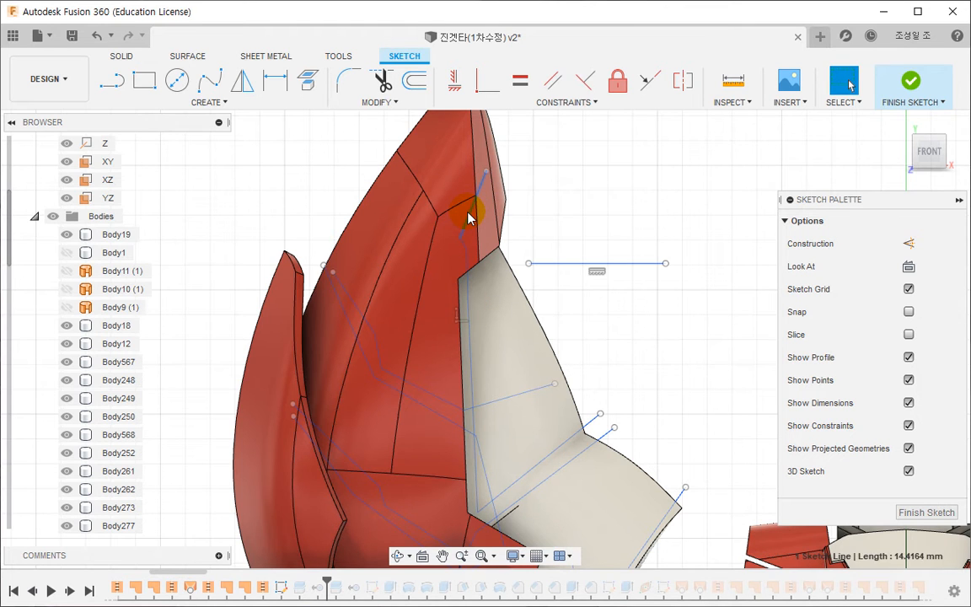
{"action": "scroll", "coordinate": [463, 236], "scroll_direction": "up", "scroll_amount": 2}
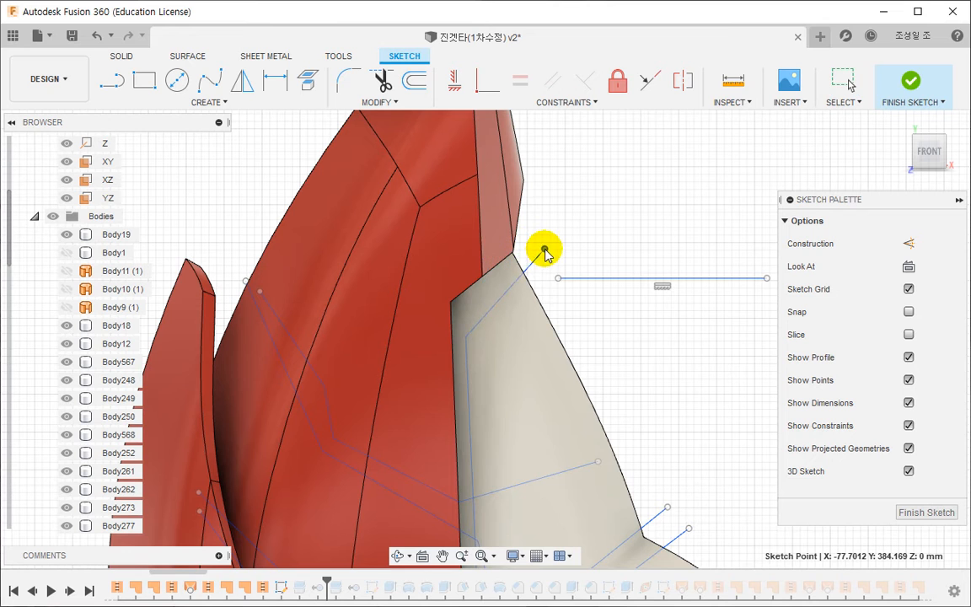
{"action": "left_click", "coordinate": [544, 251]}
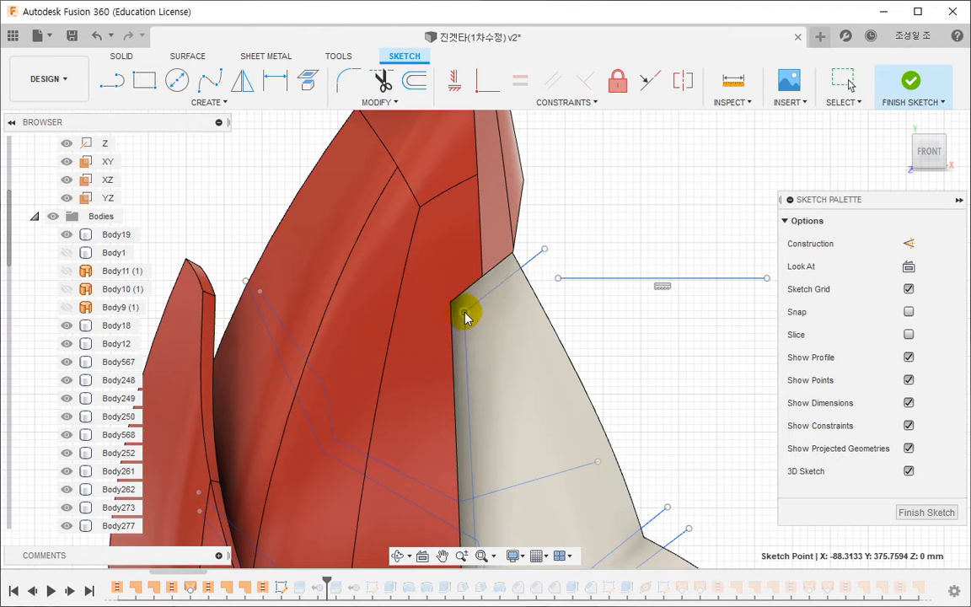
{"action": "left_click_drag", "start_coordinate": [464, 313], "coordinate": [466, 311]}
{"action": "scroll", "coordinate": [496, 327], "scroll_direction": "down", "scroll_amount": 2}
{"action": "middle_click_drag", "start_coordinate": [513, 350], "coordinate": [509, 190]}
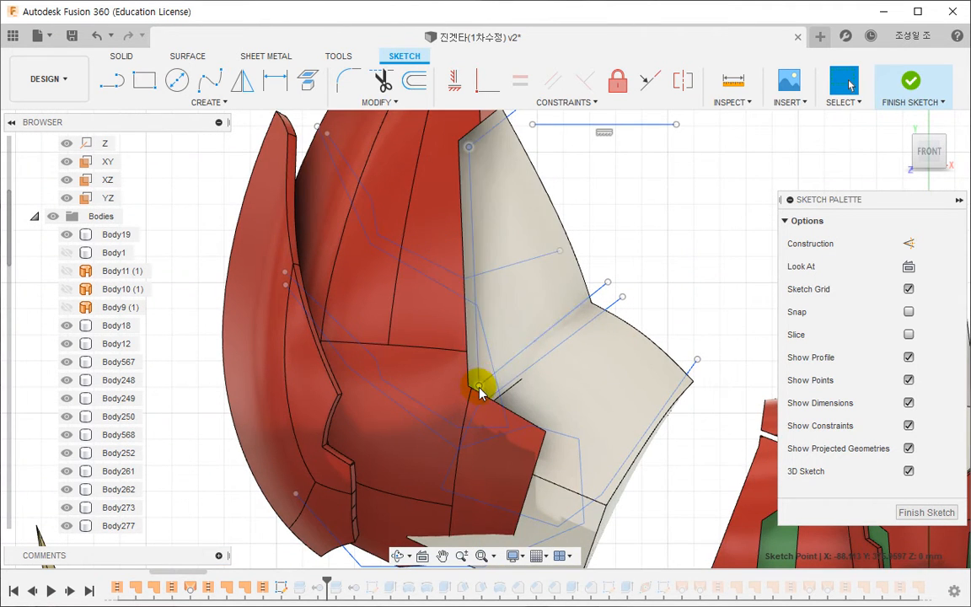
{"action": "middle_click_drag", "start_coordinate": [630, 352], "coordinate": [621, 319]}
{"action": "middle_click_drag", "start_coordinate": [592, 405], "coordinate": [573, 329]}
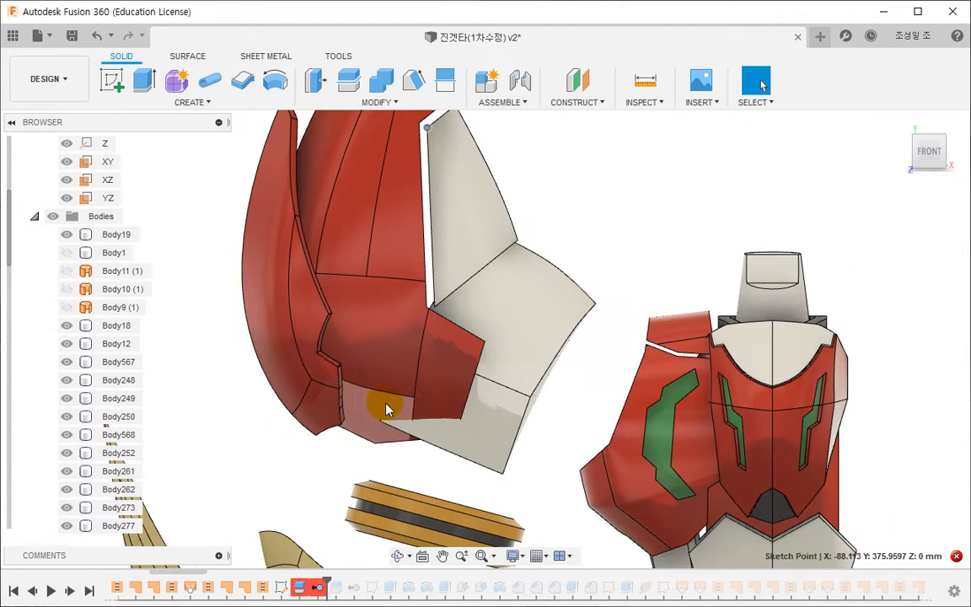
- Reapply the first split to the upper white part of the inner arm, and roll the history past the next split-and-remove pair
{"action": "double_click", "coordinate": [299, 587]}
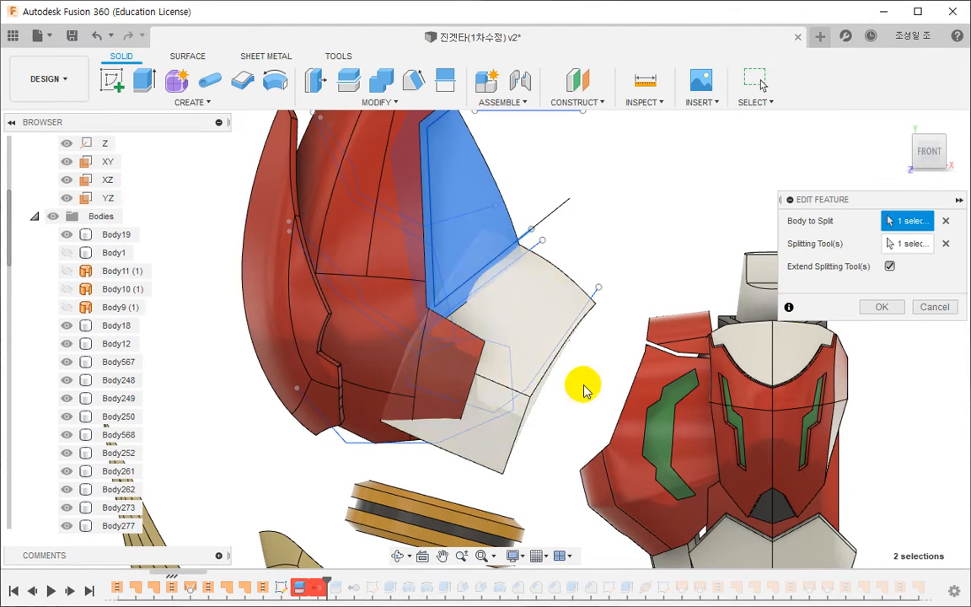
{"action": "left_click", "coordinate": [873, 305]}
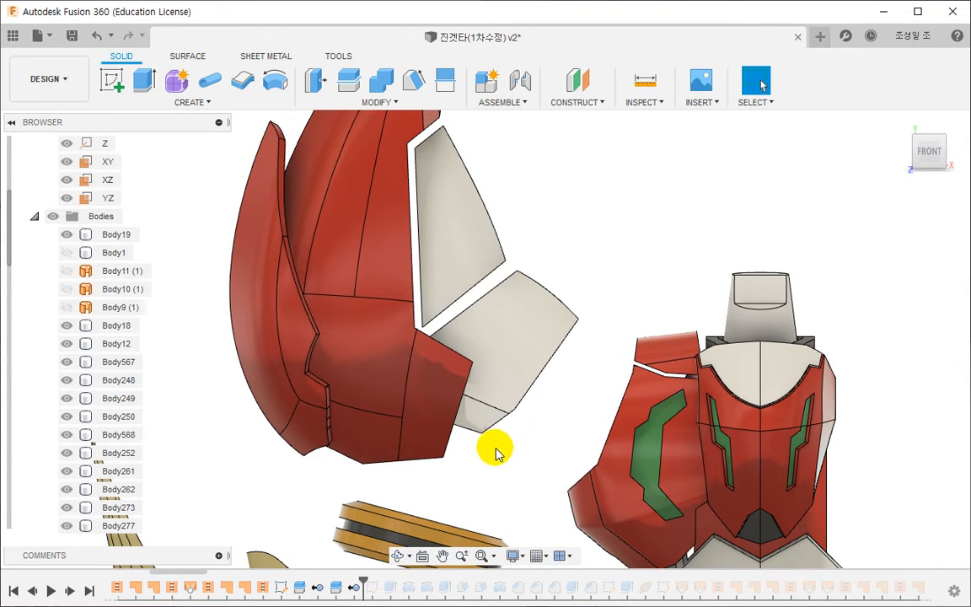
{"action": "scroll", "coordinate": [495, 450], "scroll_direction": "down", "scroll_amount": 2}
{"action": "mouse_move", "coordinate": [496, 450]}
{"action": "middle_mouse_down", "text": "shift"}
{"action": "mouse_move", "coordinate": [412, 451]}
{"action": "mouse_move", "coordinate": [471, 442]}
{"action": "mouse_move", "coordinate": [498, 455]}
{"action": "middle_mouse_up", "text": "shift"}
{"action": "scroll", "coordinate": [480, 455], "scroll_direction": "down", "scroll_amount": 2}
{"action": "middle_click_drag", "start_coordinate": [424, 497], "coordinate": [513, 458], "text": "shift"}
{"action": "scroll", "coordinate": [481, 428], "scroll_direction": "up", "scroll_amount": 2}
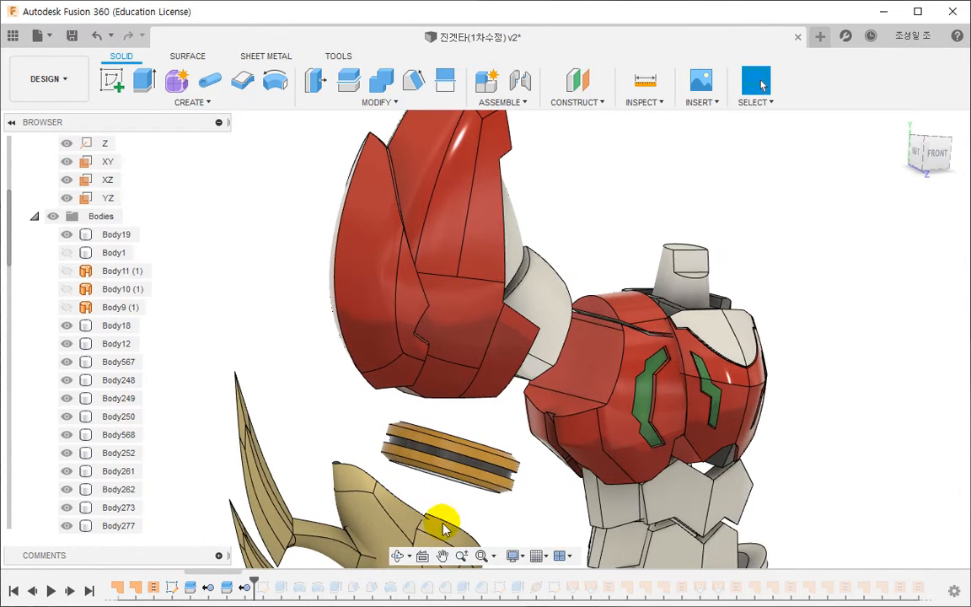
- Roll the history past the elbow sketch, check and finish that sketch, and roll forward to near the timeline's end
{"action": "left_click_drag", "start_coordinate": [257, 579], "coordinate": [286, 581]}
{"action": "double_click", "coordinate": [263, 587]}
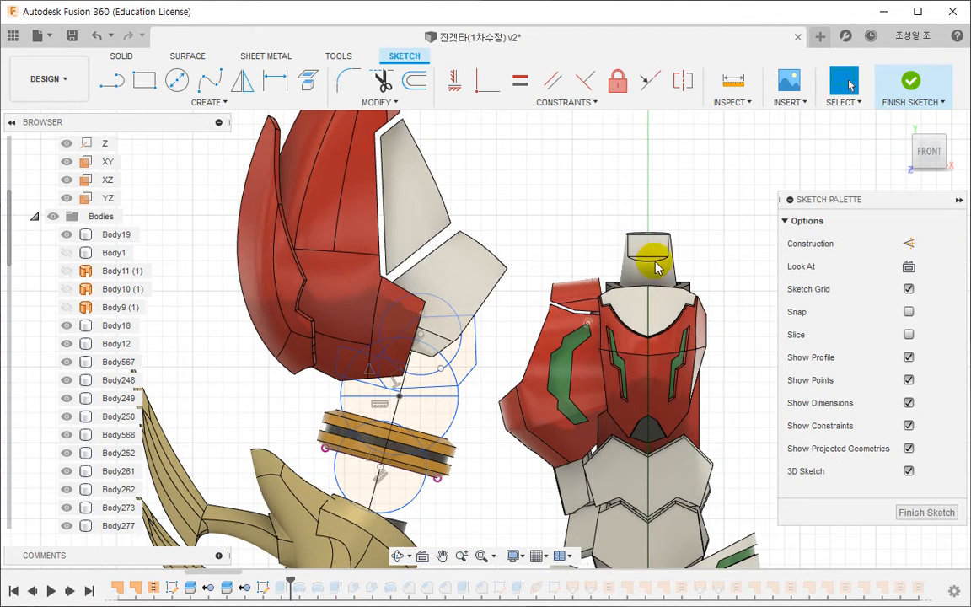
{"action": "left_click", "coordinate": [909, 86]}
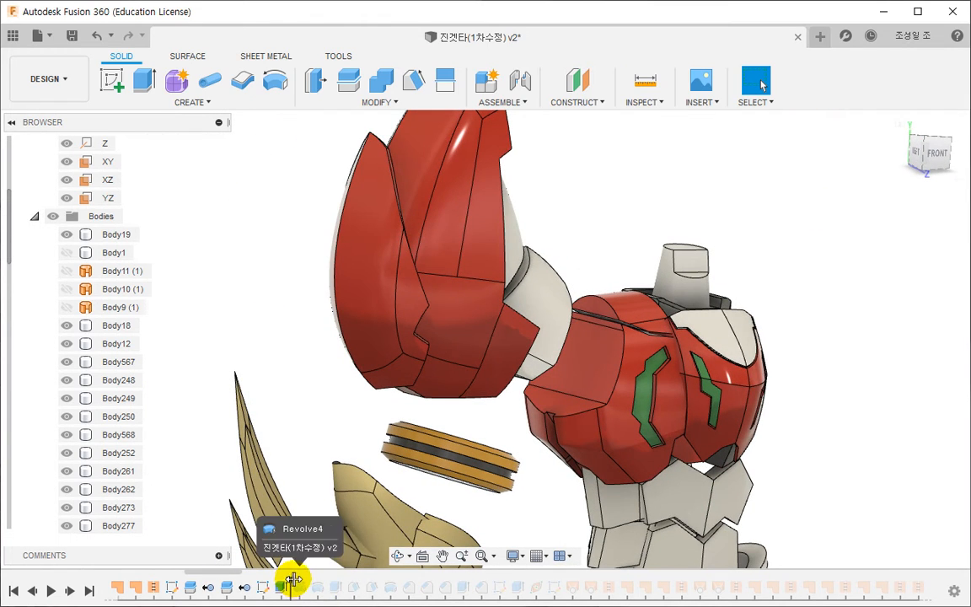
{"action": "left_click_drag", "start_coordinate": [293, 580], "coordinate": [858, 578]}
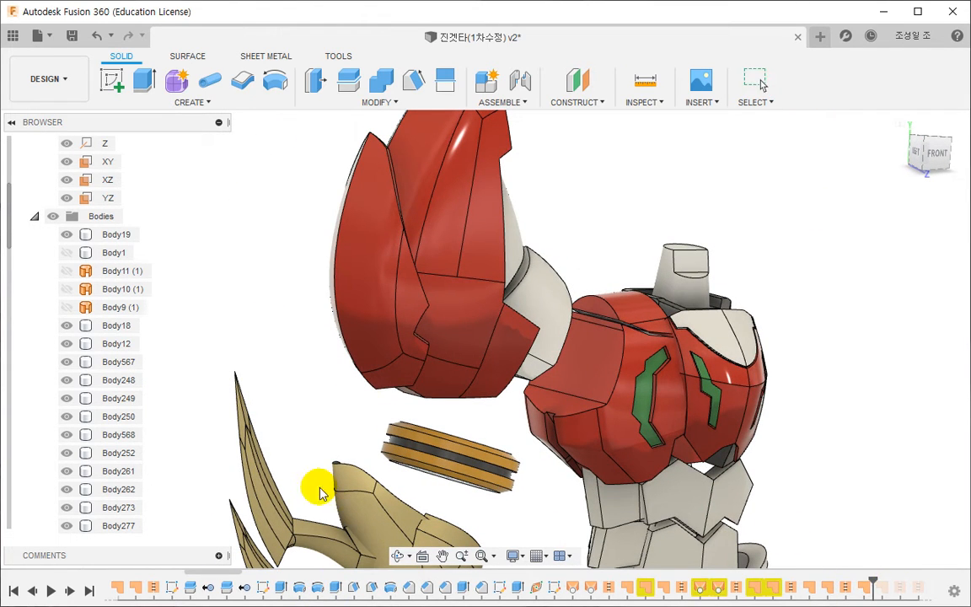
- Edit the dark elbow block's symmetric extrusion, setting its distance to 19.6946 mm
{"action": "middle_click_drag", "start_coordinate": [426, 465], "coordinate": [442, 374]}
{"action": "scroll", "coordinate": [443, 377], "scroll_direction": "down", "scroll_amount": 3}
{"action": "middle_click_drag", "start_coordinate": [515, 389], "coordinate": [494, 360], "text": "shift"}
{"action": "scroll", "coordinate": [494, 281], "scroll_direction": "up", "scroll_amount": 6}
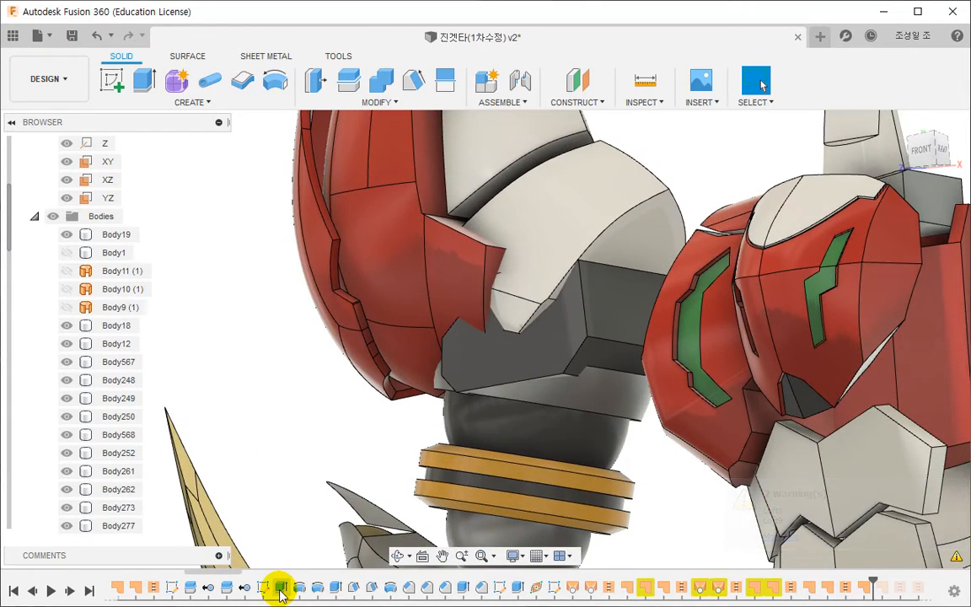
{"action": "left_click", "coordinate": [619, 320]}
{"action": "double_click", "coordinate": [336, 587]}
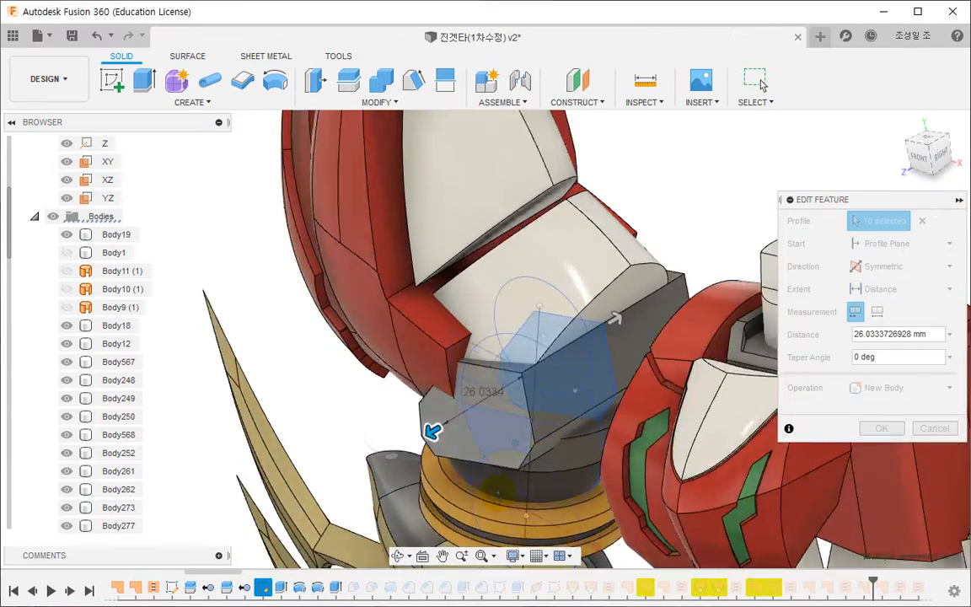
{"action": "middle_click_drag", "start_coordinate": [497, 489], "coordinate": [396, 407], "text": "shift"}
{"action": "left_click_drag", "start_coordinate": [396, 407], "coordinate": [421, 392]}
{"action": "middle_click_drag", "start_coordinate": [421, 391], "coordinate": [473, 329], "text": "shift"}
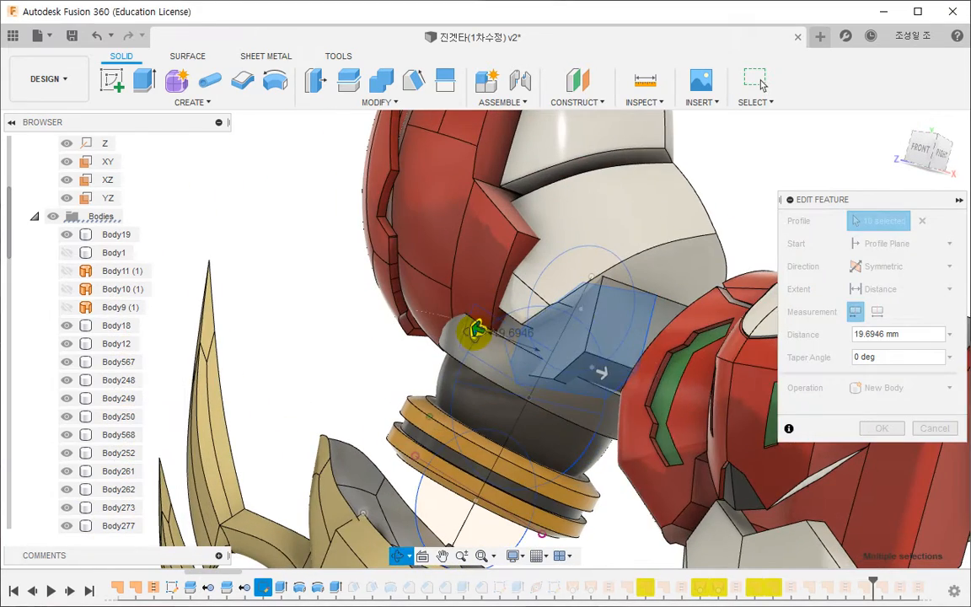
{"action": "left_click", "coordinate": [881, 428]}
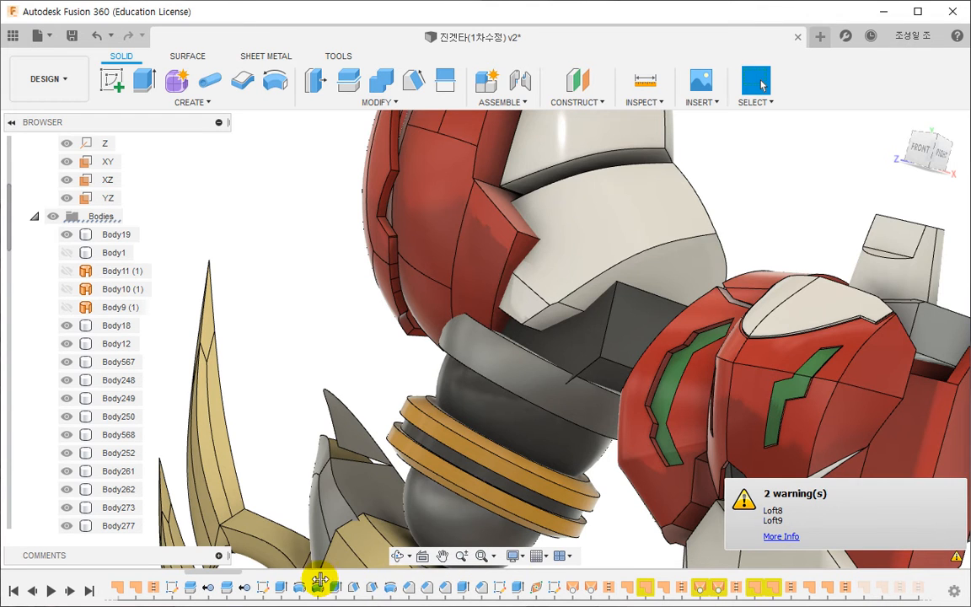
- Roll the history back to just after the second draft feature, check that draft's settings, and leave it unedited
{"action": "left_click_drag", "start_coordinate": [321, 580], "coordinate": [355, 583]}
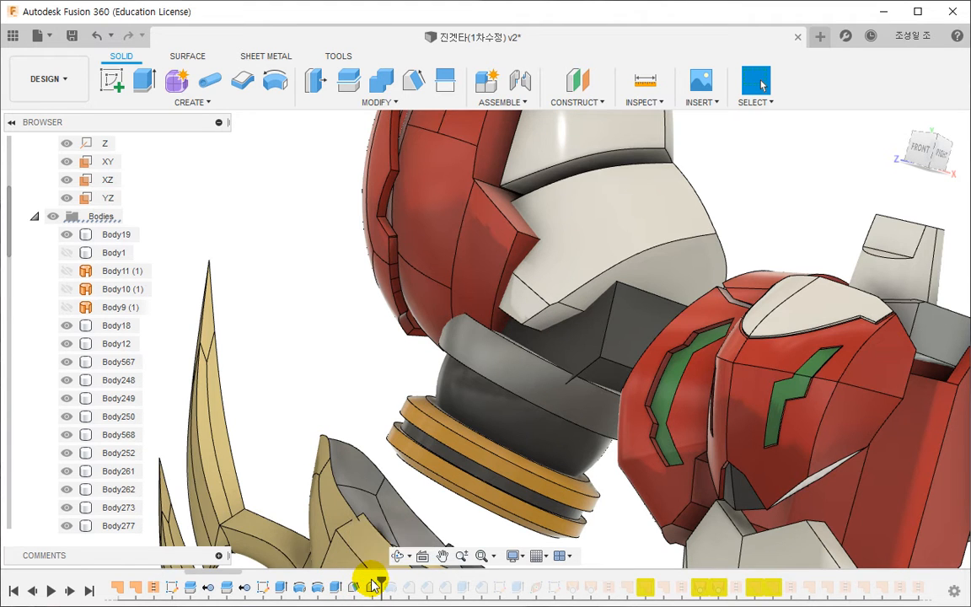
{"action": "double_click", "coordinate": [371, 587]}
{"action": "scroll", "coordinate": [421, 403], "scroll_direction": "down", "scroll_amount": 3}
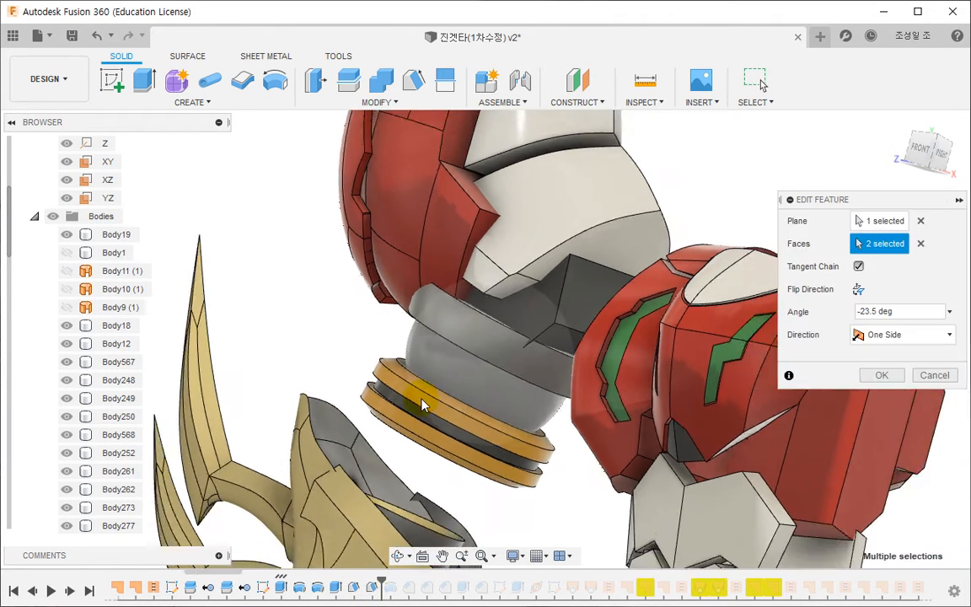
{"action": "scroll", "coordinate": [422, 402], "scroll_direction": "down", "scroll_amount": 4}
{"action": "scroll", "coordinate": [449, 344], "scroll_direction": "up", "scroll_amount": 4}
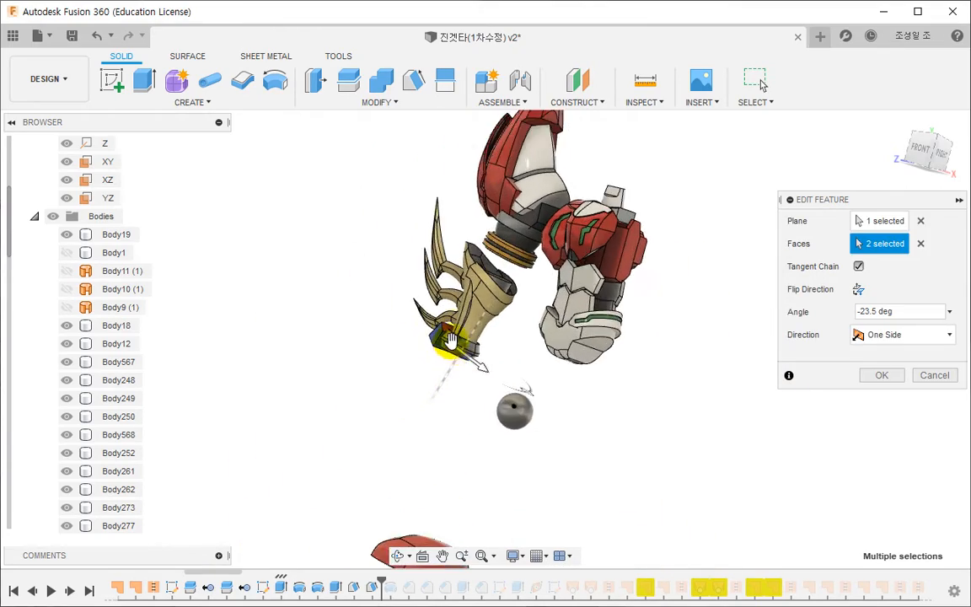
{"action": "middle_click_drag", "start_coordinate": [448, 347], "coordinate": [397, 491]}
{"action": "key", "text": "Escape"}
- Open Form8 for editing from the side face of the red arm shell
{"action": "middle_click_drag", "start_coordinate": [517, 362], "coordinate": [381, 335]}
{"action": "scroll", "coordinate": [471, 379], "scroll_direction": "up", "scroll_amount": 3}
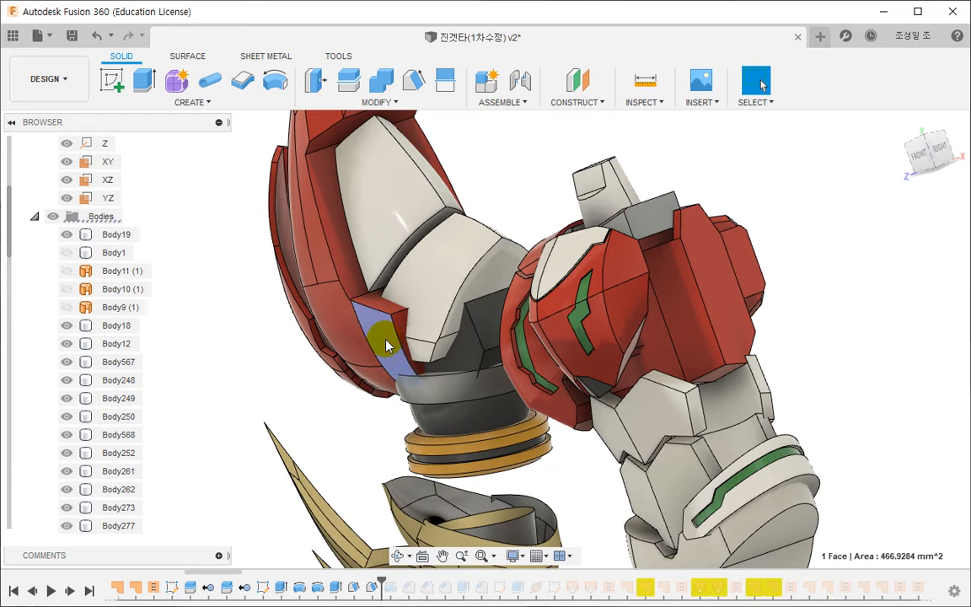
{"action": "right_click", "coordinate": [383, 345]}
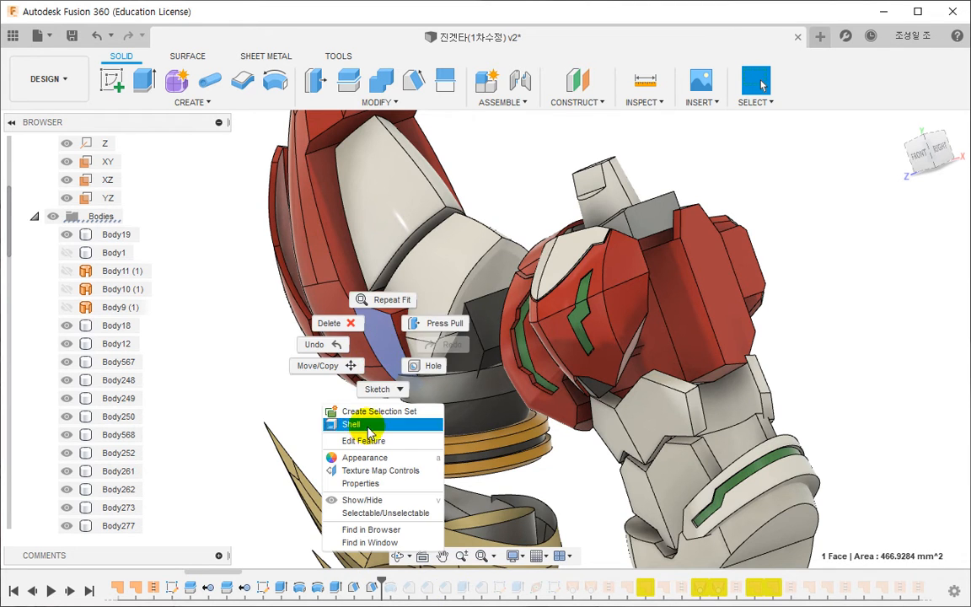
{"action": "left_click", "coordinate": [371, 442]}
{"action": "left_click", "coordinate": [390, 479]}
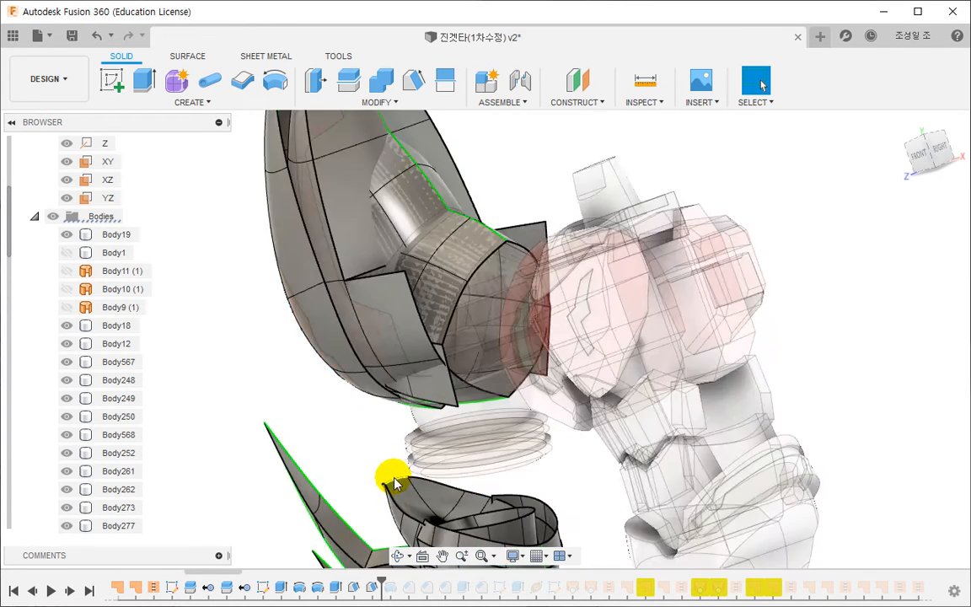
- Shift two T-spline edges near the bottom of the red outer shell outward with Edit Form
{"action": "middle_click_drag", "start_coordinate": [401, 450], "coordinate": [402, 377], "text": "shift"}
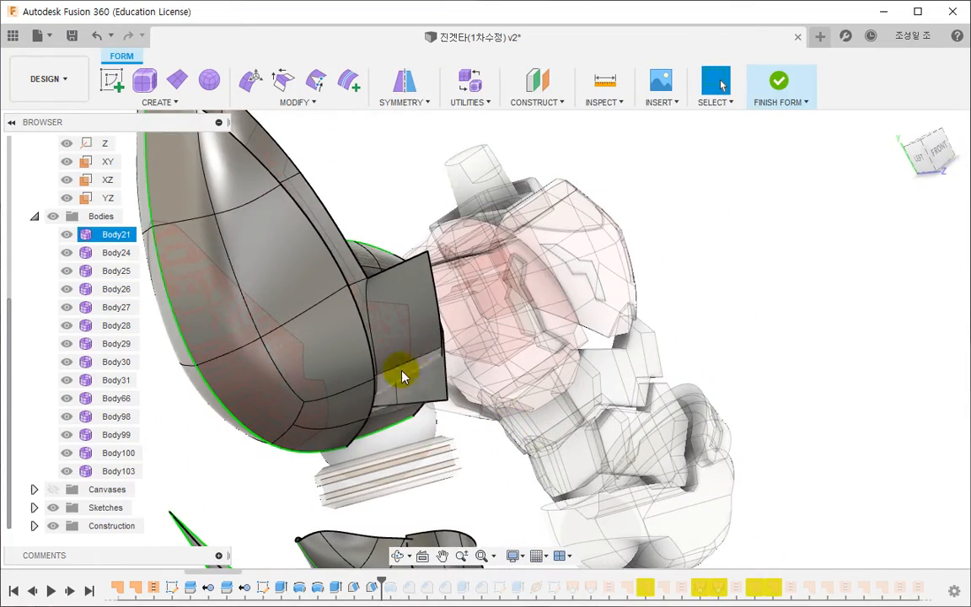
{"action": "left_click", "coordinate": [351, 403], "text": "shift"}
{"action": "left_click", "coordinate": [340, 423], "text": "shift"}
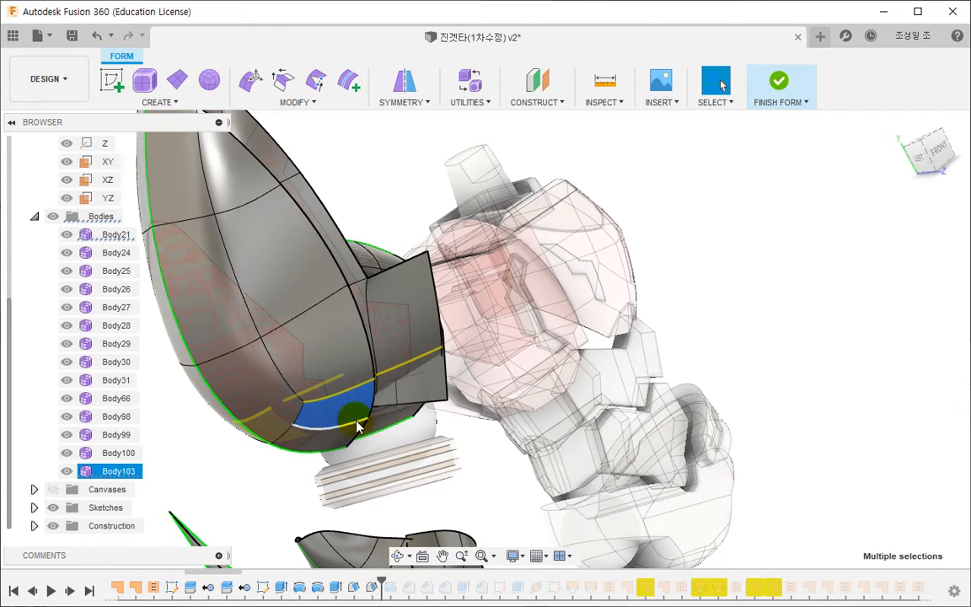
{"action": "left_click", "coordinate": [521, 333]}
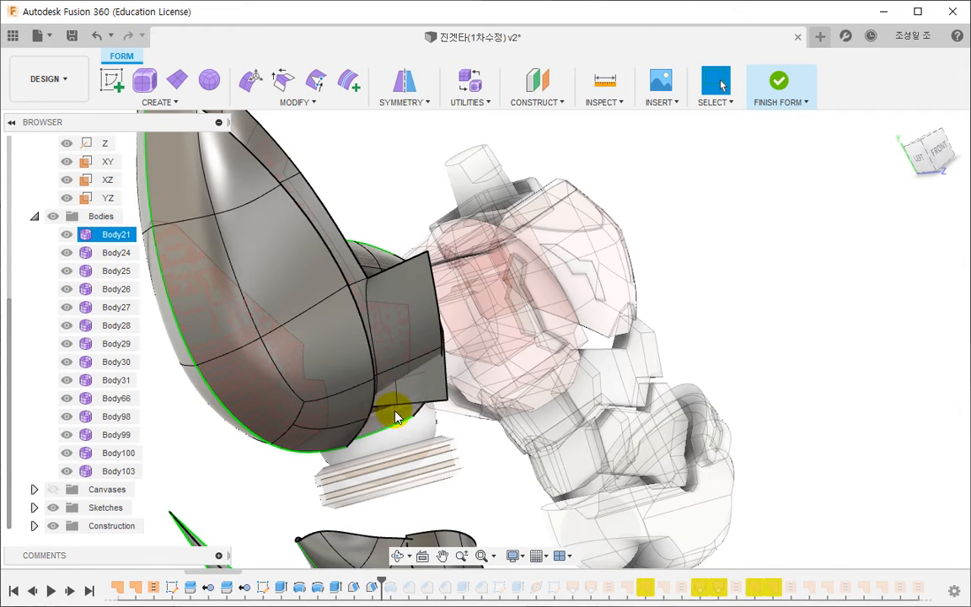
{"action": "middle_click_drag", "start_coordinate": [396, 415], "coordinate": [294, 401], "text": "shift"}
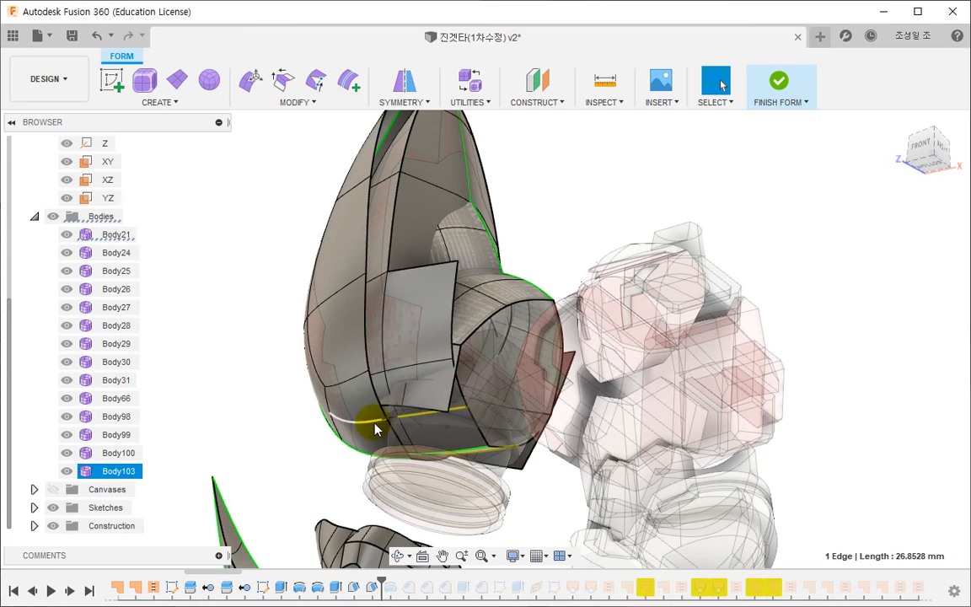
{"action": "left_click", "coordinate": [251, 85]}
{"action": "middle_click_drag", "start_coordinate": [433, 459], "coordinate": [416, 503], "text": "shift"}
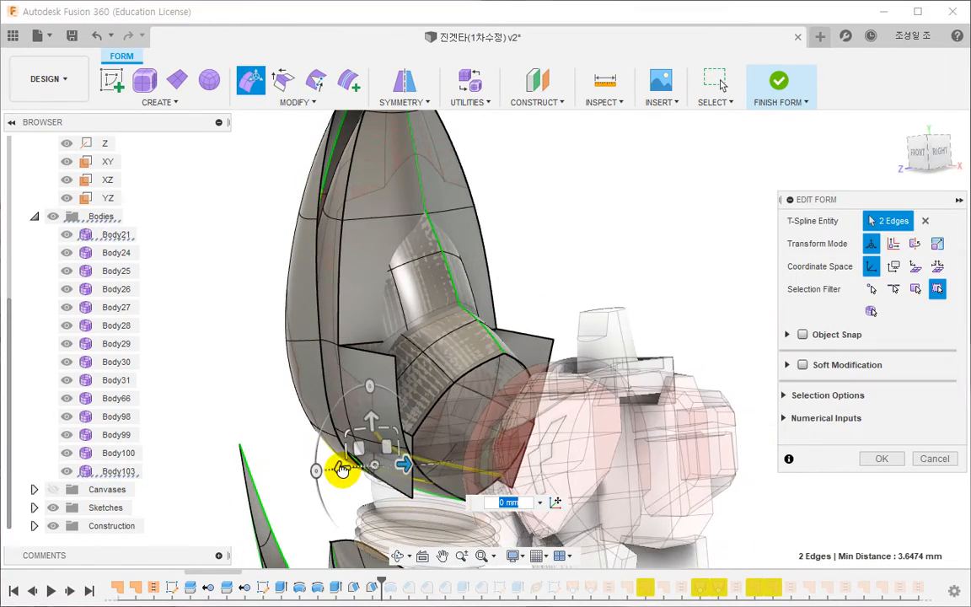
{"action": "left_click_drag", "start_coordinate": [341, 469], "coordinate": [321, 472]}
{"action": "middle_click_drag", "start_coordinate": [321, 461], "coordinate": [519, 444], "text": "shift"}
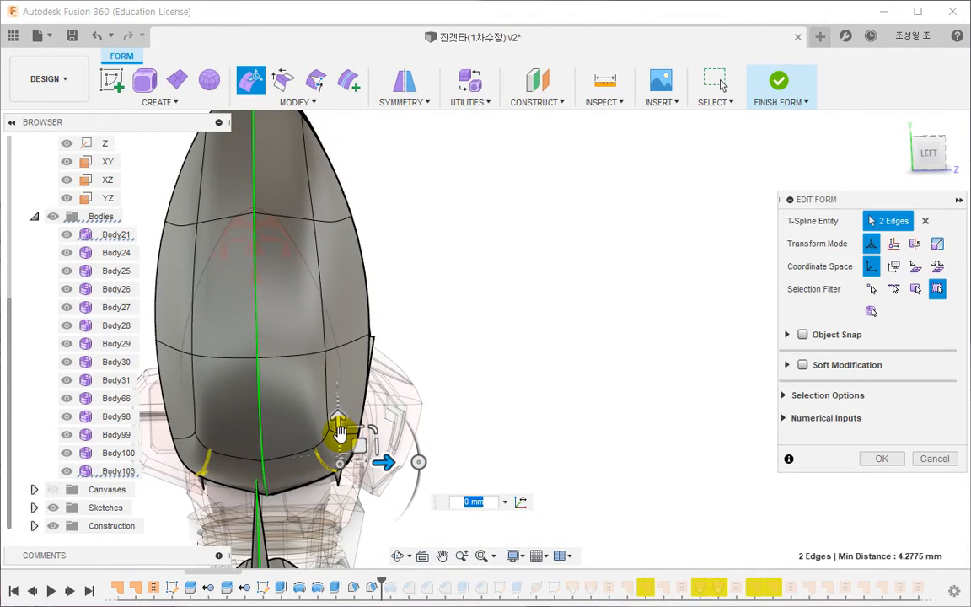
- Move the next two edges on the outer shell's lower side outward
{"action": "mouse_move", "coordinate": [396, 422]}
{"action": "middle_mouse_down", "text": "shift"}
{"action": "mouse_move", "coordinate": [331, 433]}
{"action": "mouse_move", "coordinate": [391, 410]}
{"action": "mouse_move", "coordinate": [384, 430]}
{"action": "mouse_move", "coordinate": [284, 433]}
{"action": "mouse_move", "coordinate": [284, 441]}
{"action": "mouse_move", "coordinate": [401, 434]}
{"action": "middle_mouse_up", "text": "shift"}
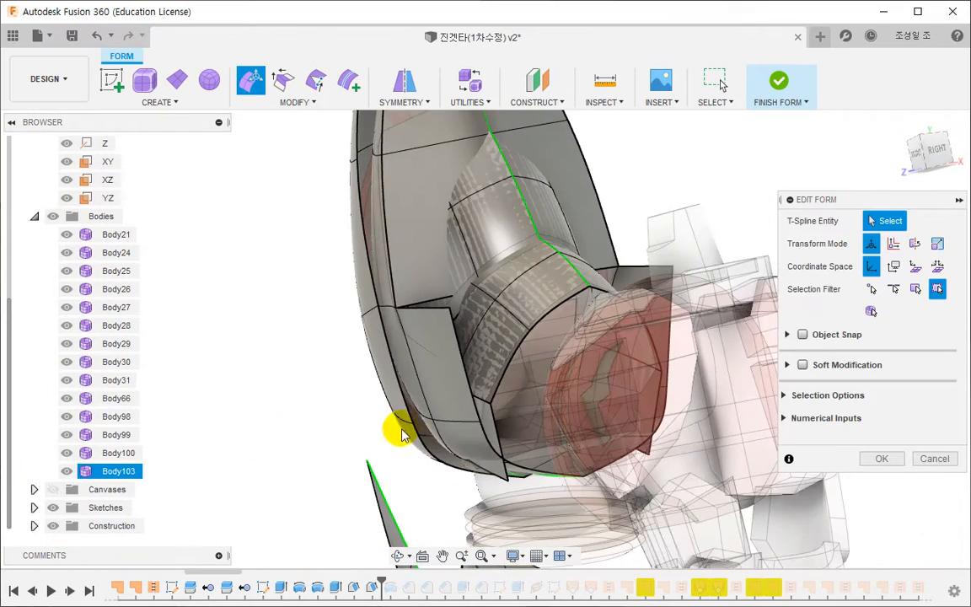
{"action": "left_click", "coordinate": [455, 425]}
{"action": "left_click", "coordinate": [407, 435], "text": "shift"}
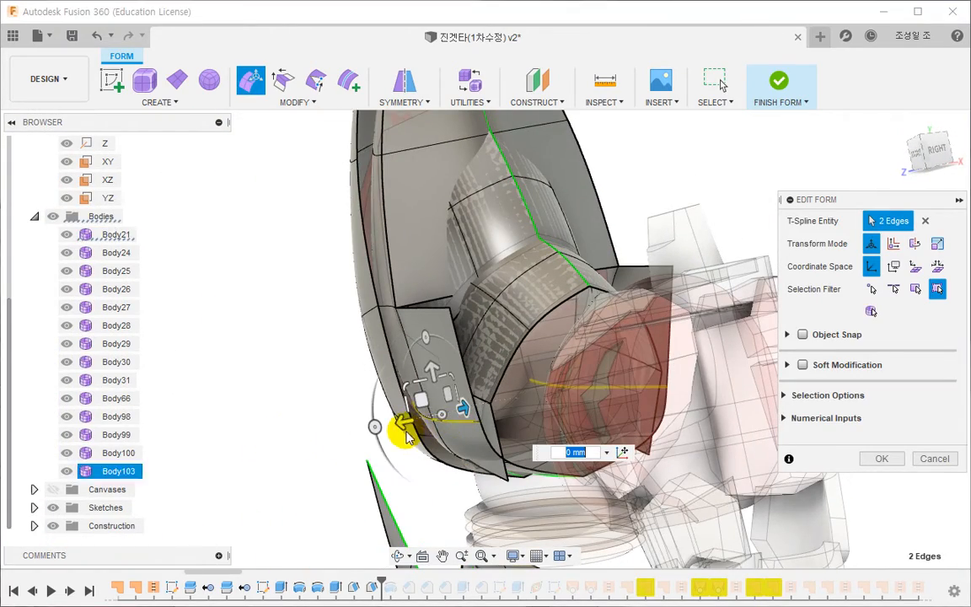
{"action": "left_click_drag", "start_coordinate": [402, 426], "coordinate": [389, 428]}
{"action": "middle_click_drag", "start_coordinate": [378, 432], "coordinate": [432, 444], "text": "shift"}
- Reposition the outer shell's lower side edge, move the nearby corner vertex about 1.72 mm inward, and accept the edit
{"action": "left_click", "coordinate": [283, 428]}
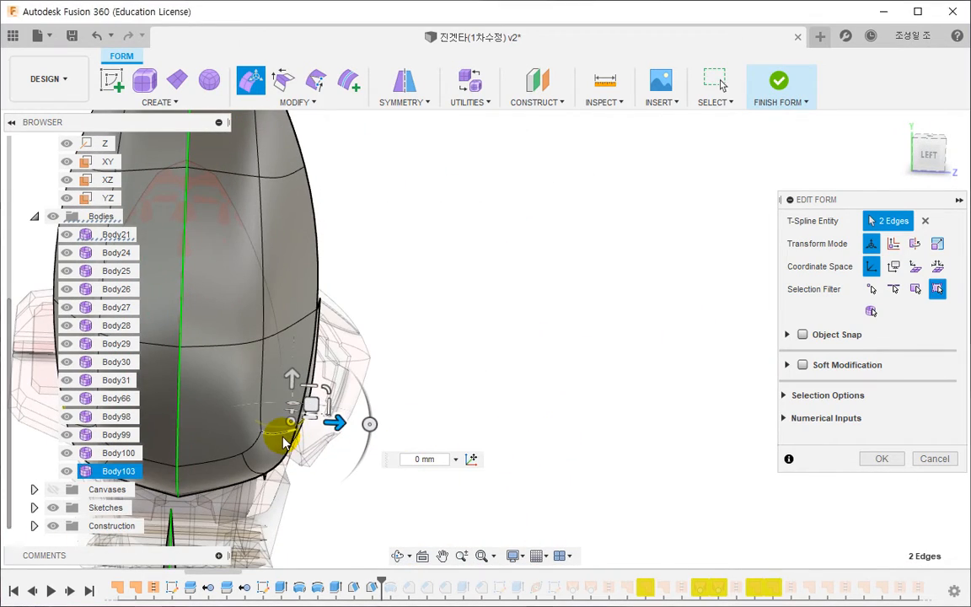
{"action": "left_click_drag", "start_coordinate": [300, 415], "coordinate": [312, 400]}
{"action": "middle_click_drag", "start_coordinate": [295, 324], "coordinate": [437, 470]}
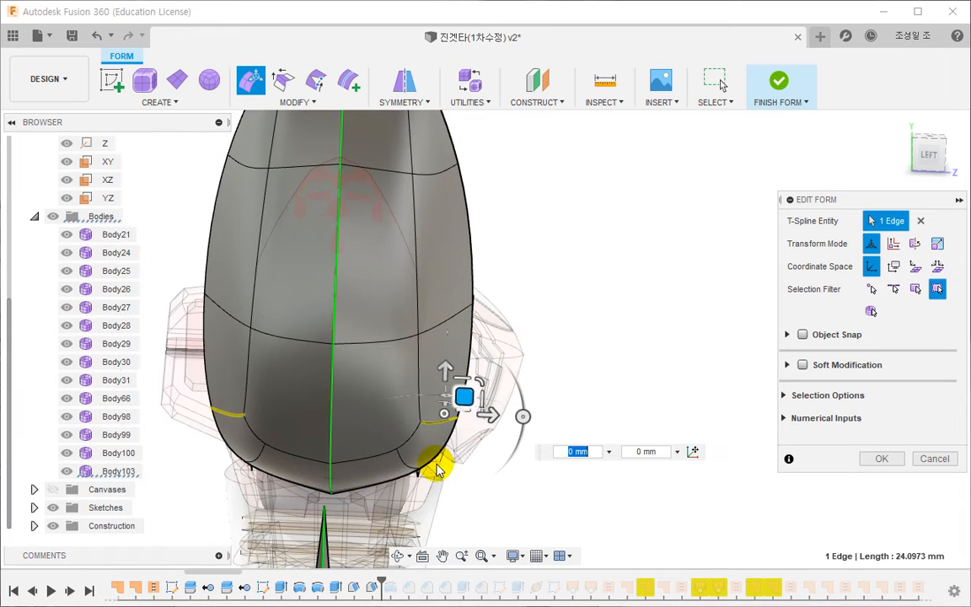
{"action": "left_click", "coordinate": [451, 417]}
{"action": "left_click_drag", "start_coordinate": [462, 418], "coordinate": [427, 451]}
{"action": "left_click", "coordinate": [431, 450]}
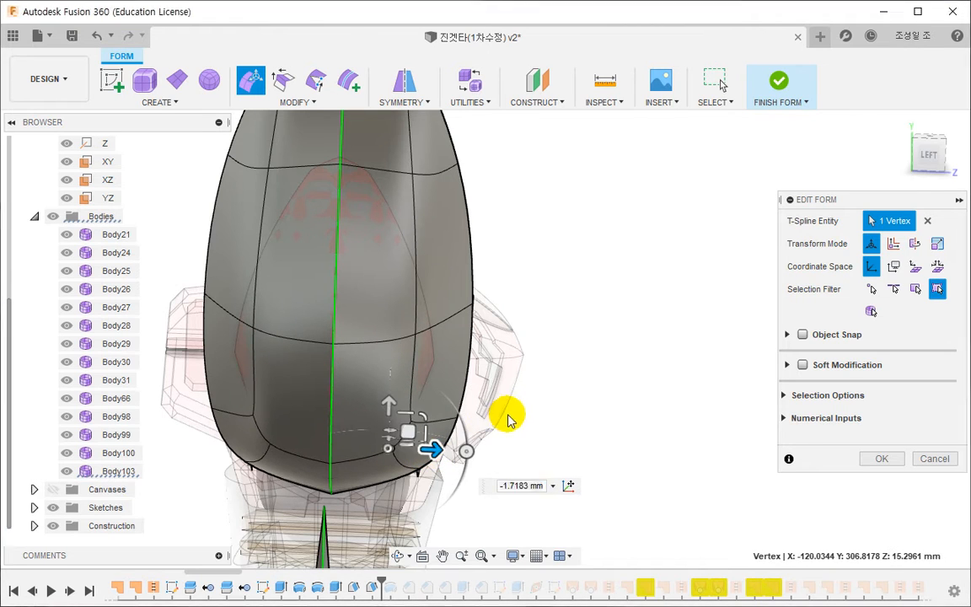
{"action": "left_click", "coordinate": [546, 403]}
{"action": "left_click", "coordinate": [880, 457]}
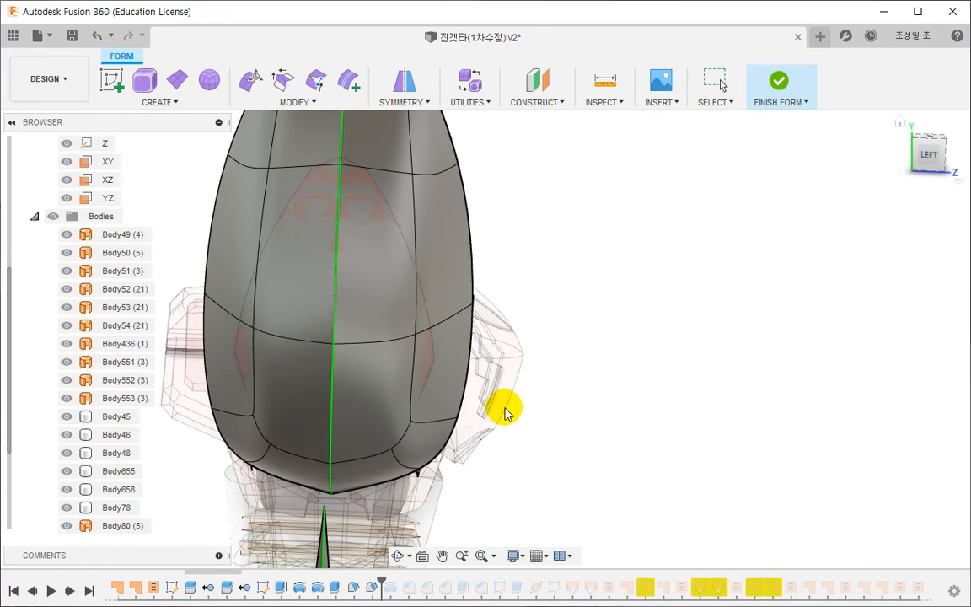
- Finish the form, and reopen Form8 from the red shell's side face
{"action": "middle_click_drag", "start_coordinate": [505, 411], "coordinate": [684, 420], "text": "shift"}
{"action": "left_click", "coordinate": [567, 364]}
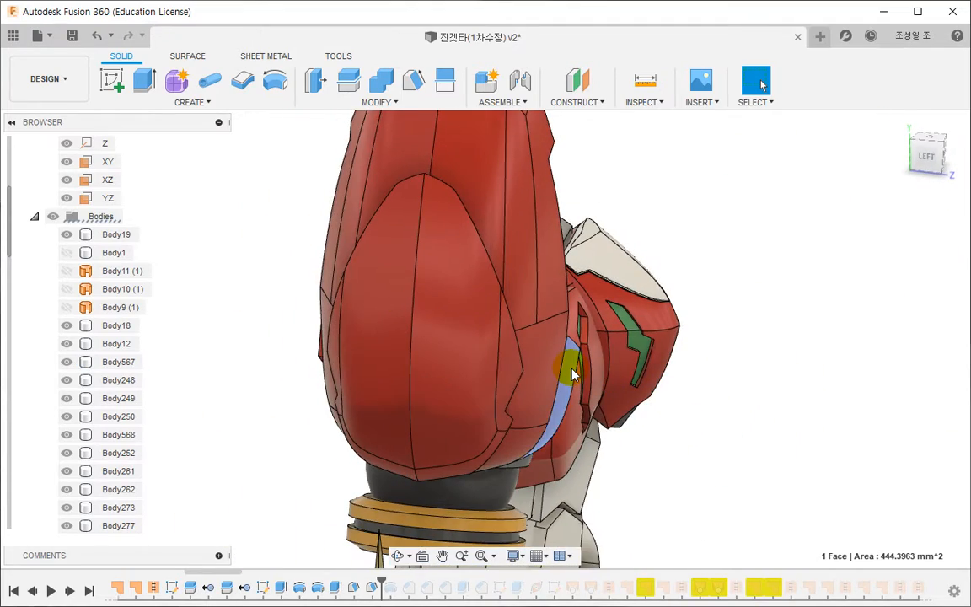
{"action": "right_click", "coordinate": [572, 381]}
{"action": "left_click", "coordinate": [546, 466]}
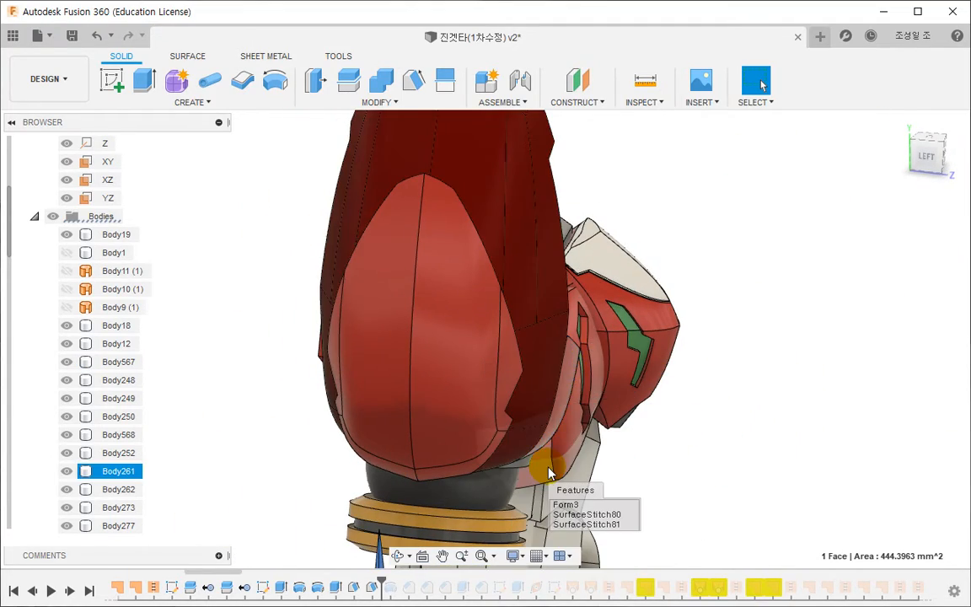
{"action": "left_click", "coordinate": [566, 508]}
- Move the upper edge of the shell's lower side flap slightly outward with Edit Form
{"action": "middle_click_drag", "start_coordinate": [579, 329], "coordinate": [369, 400]}
{"action": "middle_click_drag", "start_coordinate": [518, 343], "coordinate": [493, 344], "text": "shift"}
{"action": "left_click", "coordinate": [493, 344]}
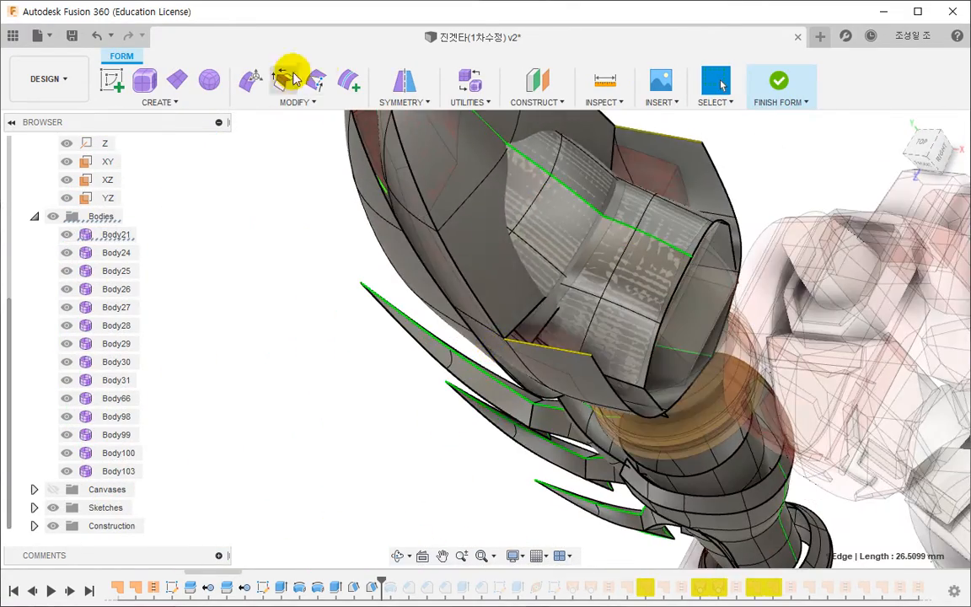
{"action": "left_click", "coordinate": [248, 91]}
{"action": "left_click_drag", "start_coordinate": [527, 385], "coordinate": [535, 371]}
{"action": "middle_click_drag", "start_coordinate": [500, 360], "coordinate": [392, 357], "text": "shift"}
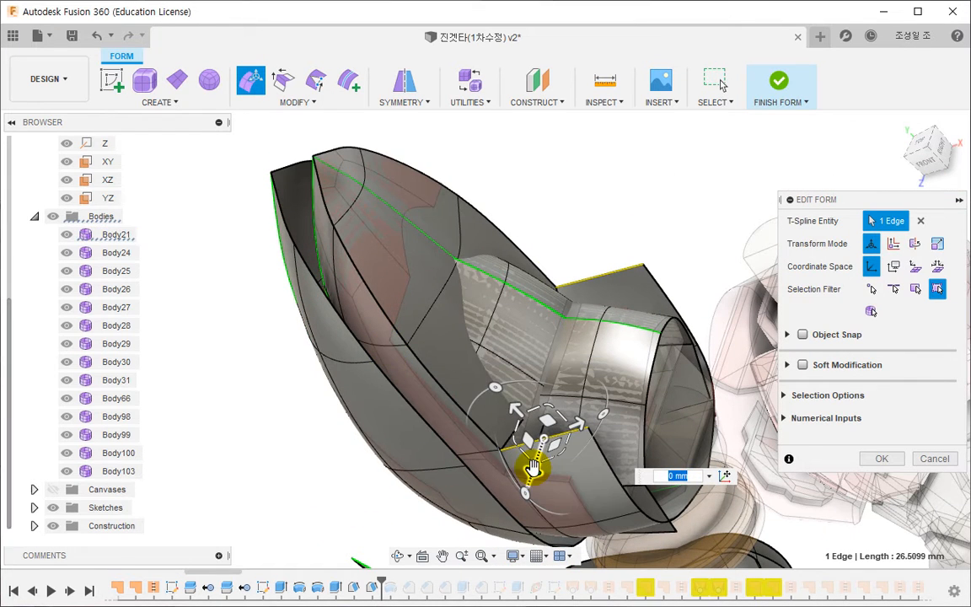
{"action": "left_click_drag", "start_coordinate": [530, 459], "coordinate": [527, 469]}
- Select the four-edge cross loop on the shell's upper part and scale it by about 0.96 in one direction
{"action": "double_click", "coordinate": [389, 349]}
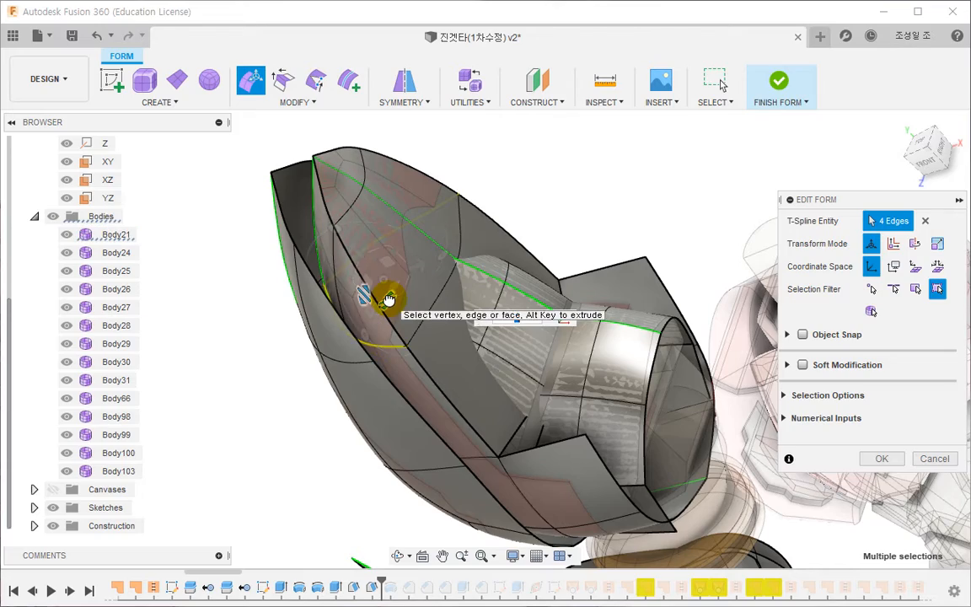
{"action": "left_click_drag", "start_coordinate": [388, 299], "coordinate": [389, 299]}
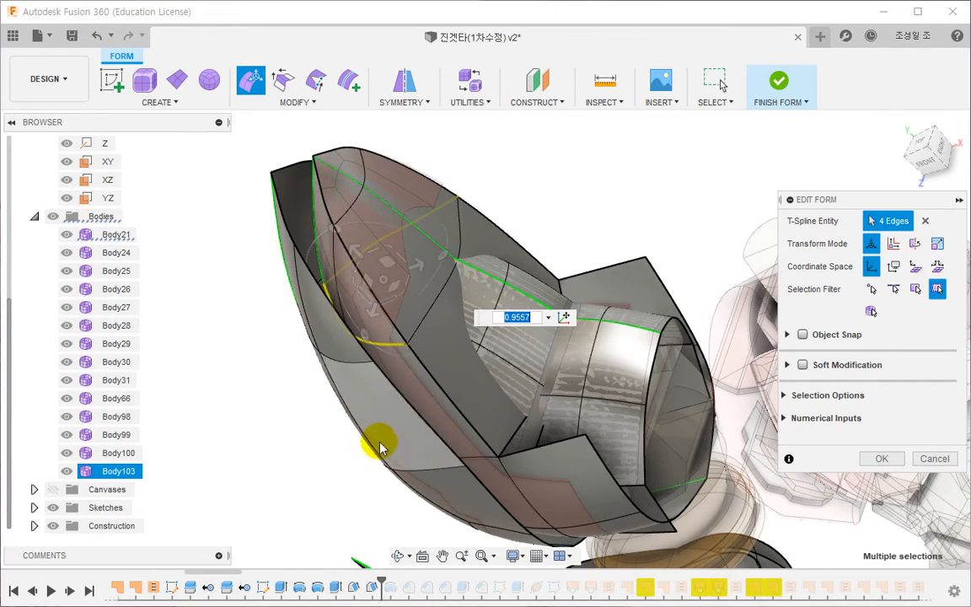
{"action": "middle_click_drag", "start_coordinate": [379, 444], "coordinate": [522, 396], "text": "shift"}
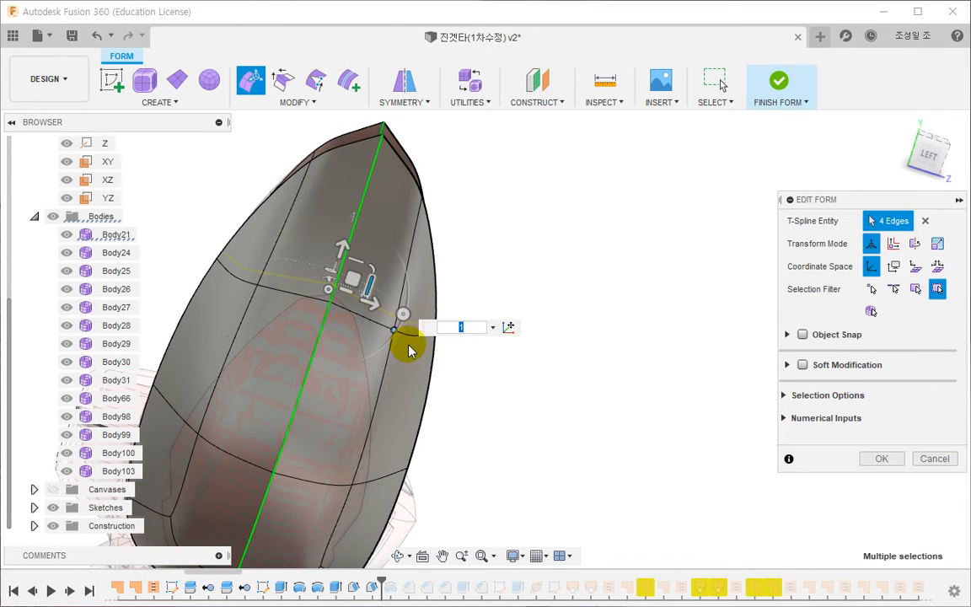
{"action": "left_click", "coordinate": [491, 397]}
{"action": "middle_click_drag", "start_coordinate": [447, 372], "coordinate": [512, 410]}
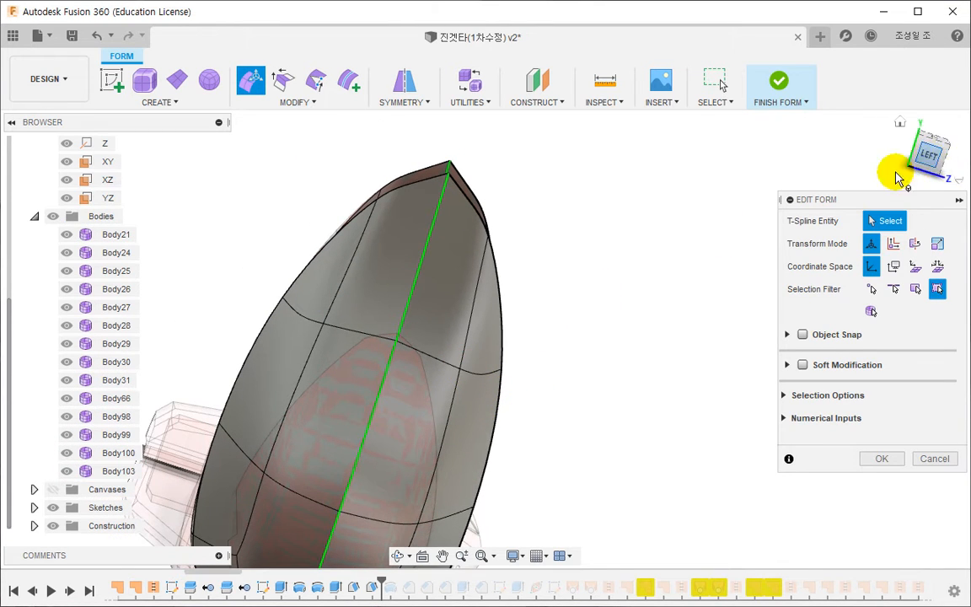
- Lower the outer vertex of the shell's upper cross loop, shift its neighbouring inner vertex slightly toward the centreline, and finish the form
{"action": "left_click", "coordinate": [898, 177]}
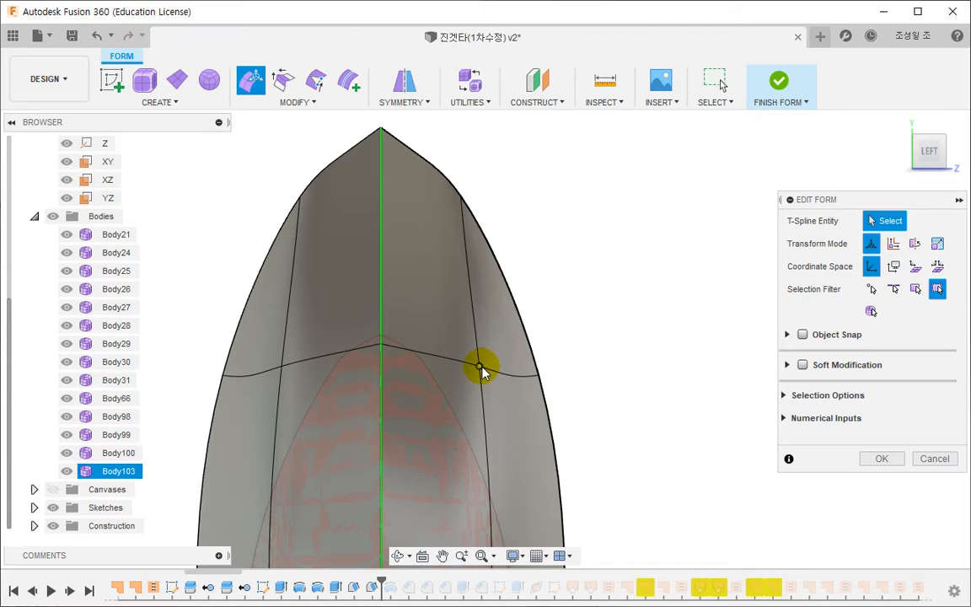
{"action": "left_click", "coordinate": [480, 366]}
{"action": "left_click", "coordinate": [537, 376]}
{"action": "left_click_drag", "start_coordinate": [562, 363], "coordinate": [558, 381]}
{"action": "left_click", "coordinate": [481, 369]}
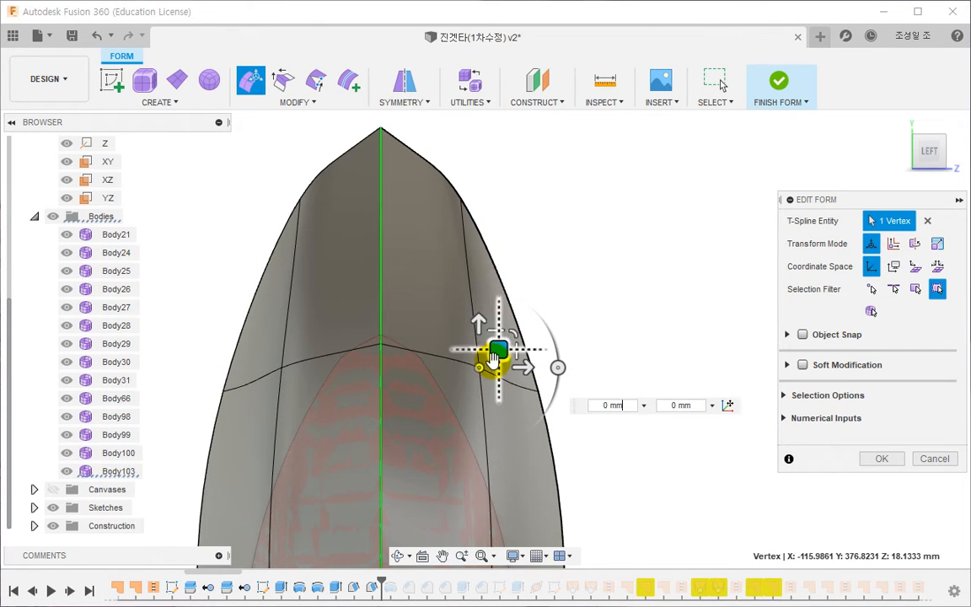
{"action": "left_click_drag", "start_coordinate": [496, 352], "coordinate": [481, 343]}
{"action": "left_click", "coordinate": [646, 291]}
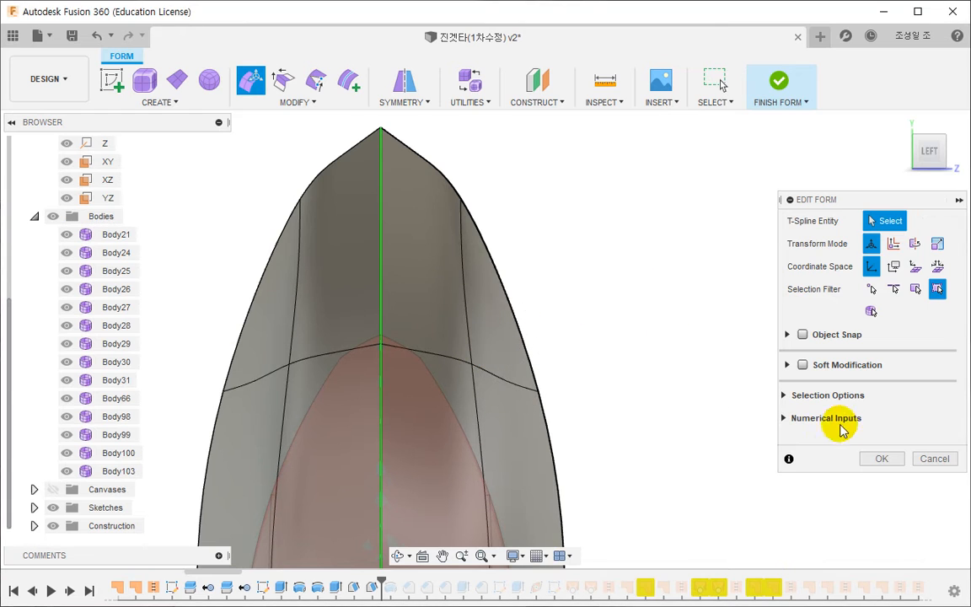
{"action": "left_click", "coordinate": [872, 457]}
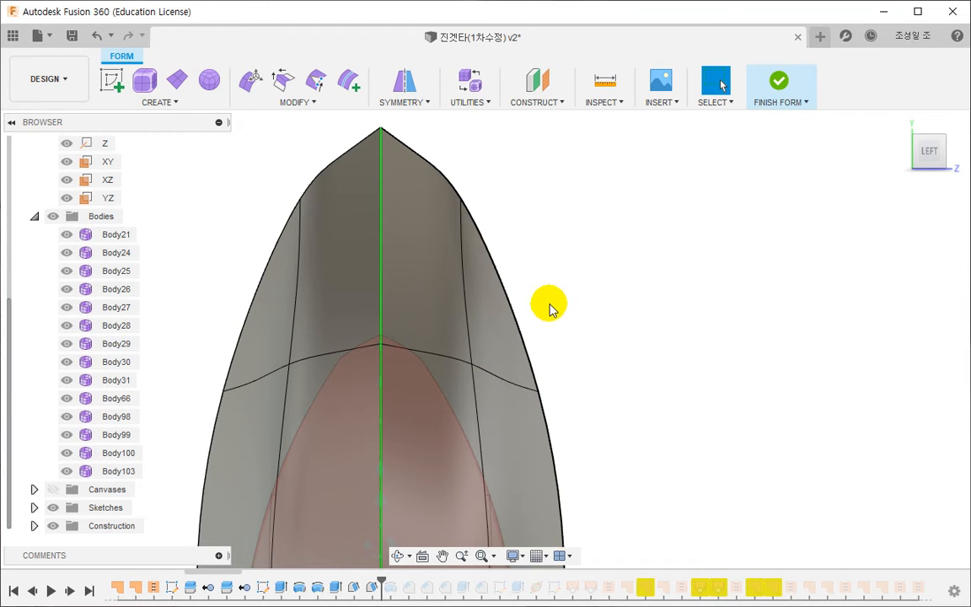
{"action": "scroll", "coordinate": [505, 347], "scroll_direction": "down", "scroll_amount": 3}
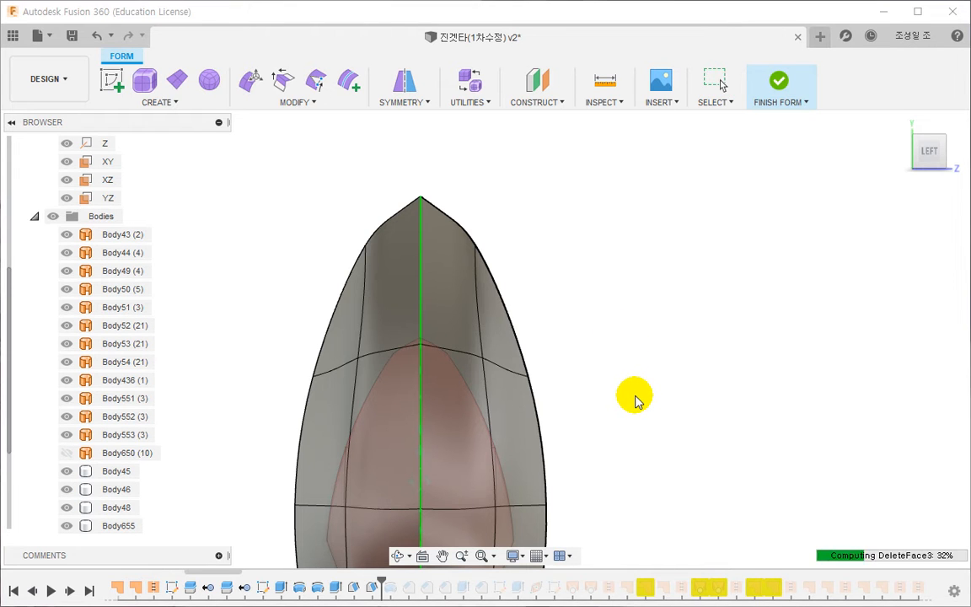
{"action": "middle_click_drag", "start_coordinate": [632, 398], "coordinate": [581, 369]}
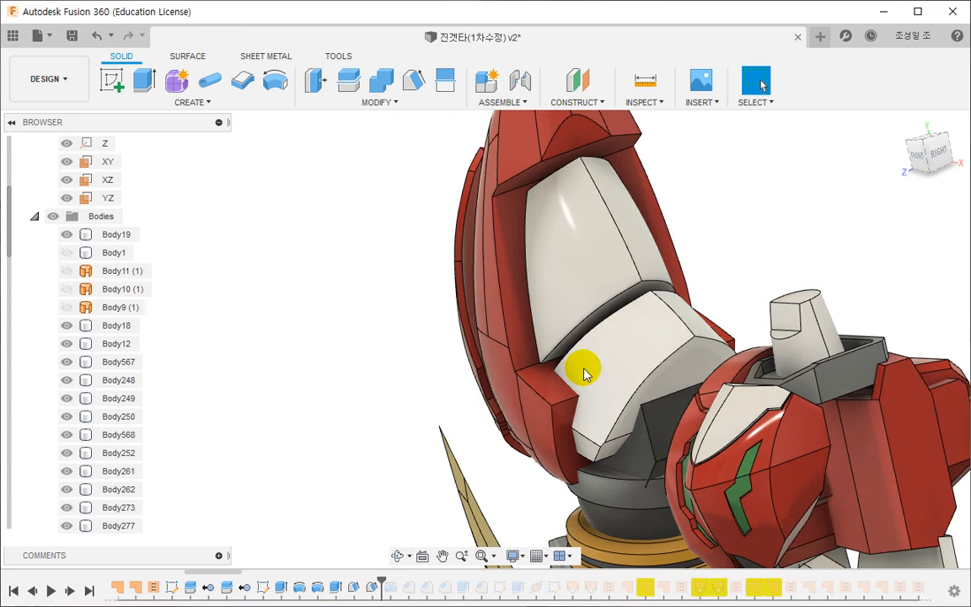
- Reopen the T-spline form behind the white elbow cover for editing
{"action": "right_click", "coordinate": [584, 373]}
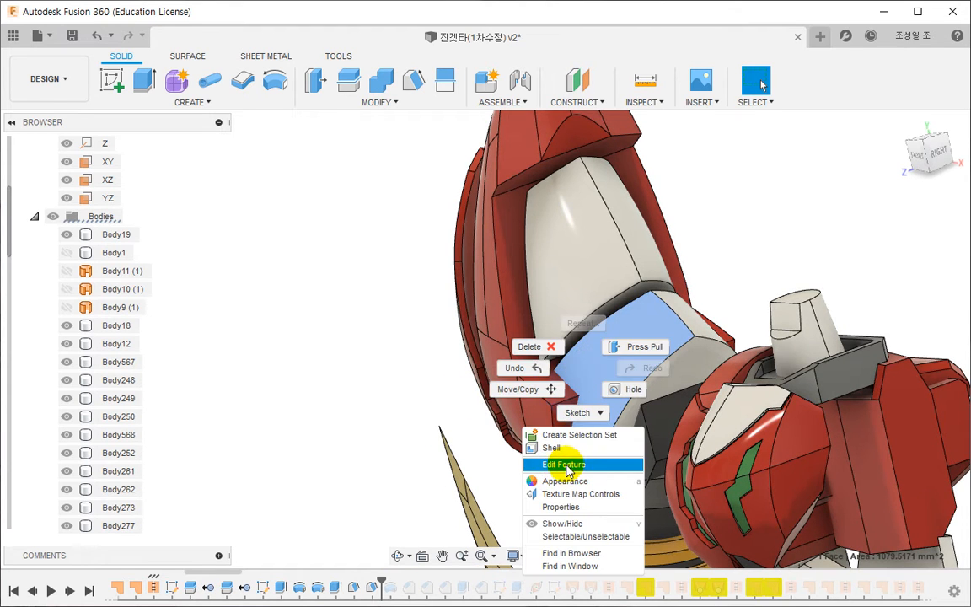
{"action": "left_click", "coordinate": [562, 465]}
{"action": "left_click", "coordinate": [587, 504]}
{"action": "middle_click_drag", "start_coordinate": [628, 385], "coordinate": [552, 396]}
{"action": "scroll", "coordinate": [578, 364], "scroll_direction": "up", "scroll_amount": 2}
- Reposition the two white inner cover bodies, Body24 and Body25, together with Edit Form, and finish the form
{"action": "double_click", "coordinate": [600, 370]}
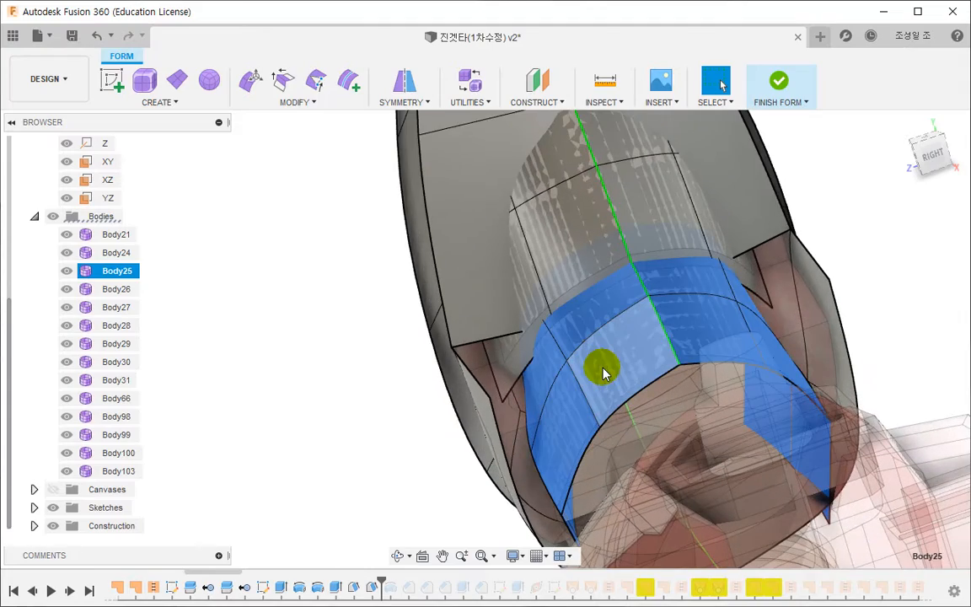
{"action": "mouse_move", "coordinate": [576, 379]}
{"action": "middle_mouse_down", "text": "shift"}
{"action": "mouse_move", "coordinate": [569, 299]}
{"action": "mouse_move", "coordinate": [580, 286]}
{"action": "mouse_move", "coordinate": [567, 268]}
{"action": "mouse_move", "coordinate": [581, 307]}
{"action": "mouse_move", "coordinate": [585, 285]}
{"action": "mouse_move", "coordinate": [586, 383]}
{"action": "middle_mouse_up", "text": "shift"}
{"action": "double_click", "coordinate": [550, 262], "text": "shift"}
{"action": "left_click", "coordinate": [250, 80]}
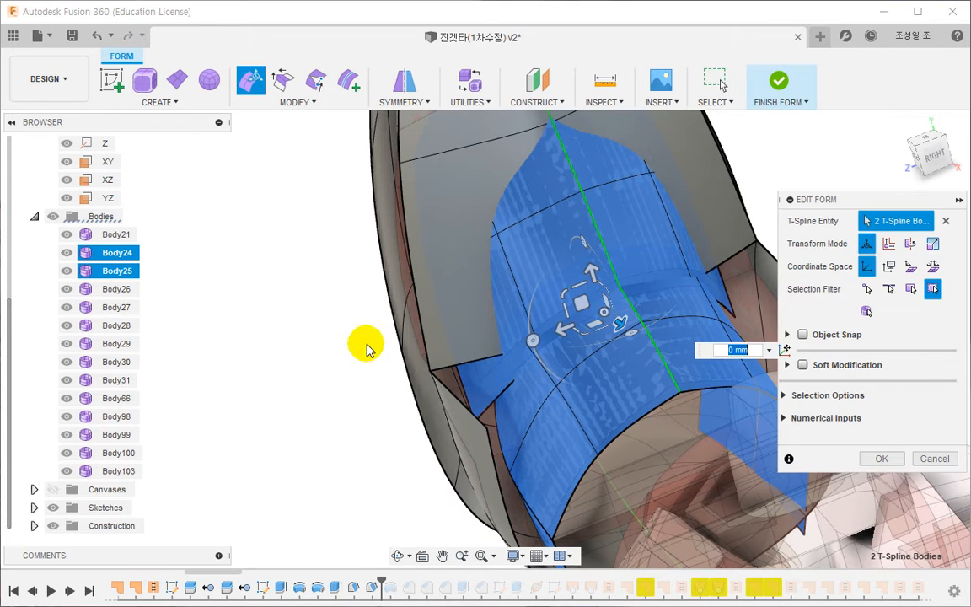
{"action": "left_click_drag", "start_coordinate": [589, 362], "coordinate": [558, 310]}
{"action": "middle_click_drag", "start_coordinate": [538, 379], "coordinate": [765, 152], "text": "shift"}
{"action": "left_click", "coordinate": [786, 82]}
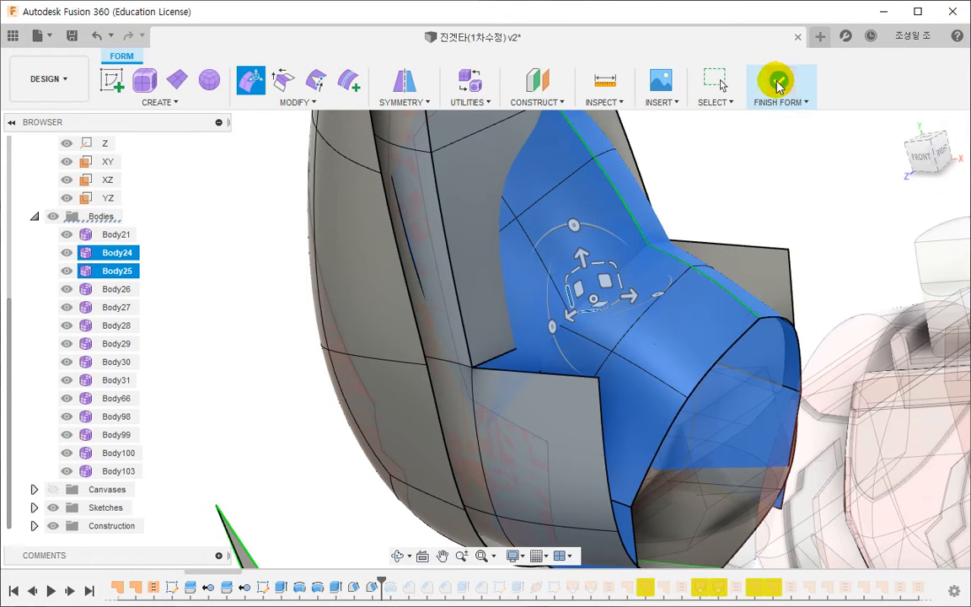
{"action": "left_click", "coordinate": [776, 84]}
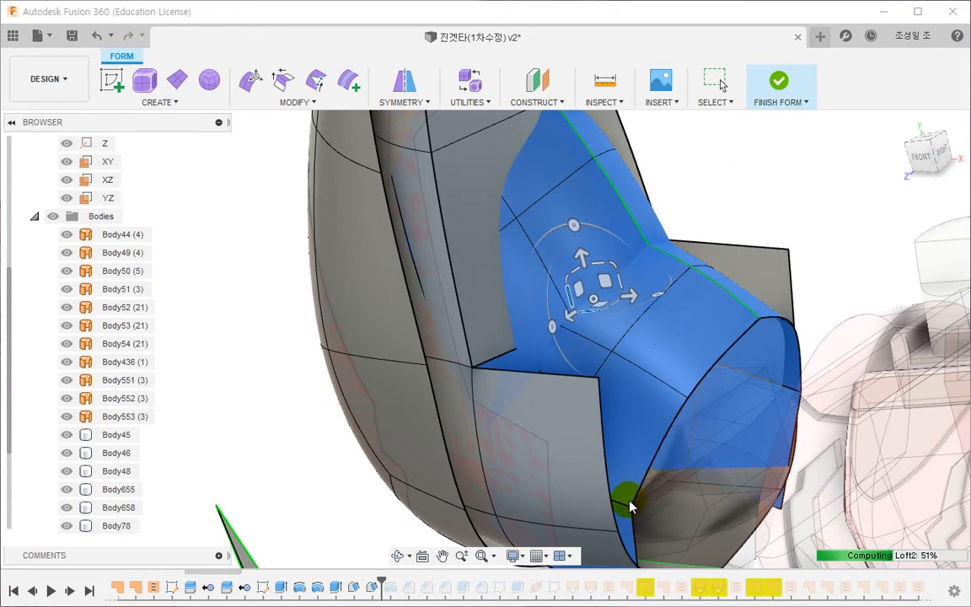
- Reposition the lower cutting line across the white elbow cover in the split sketch, and finish the sketch
{"action": "middle_click_drag", "start_coordinate": [628, 498], "coordinate": [634, 273]}
{"action": "left_click", "coordinate": [929, 152]}
{"action": "scroll", "coordinate": [644, 358], "scroll_direction": "up", "scroll_amount": 2}
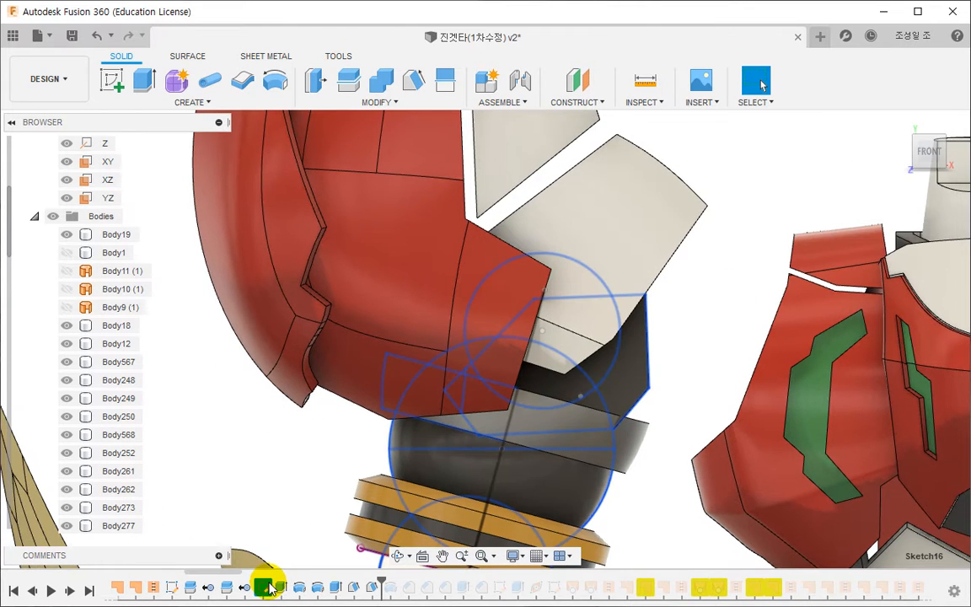
{"action": "double_click", "coordinate": [173, 589]}
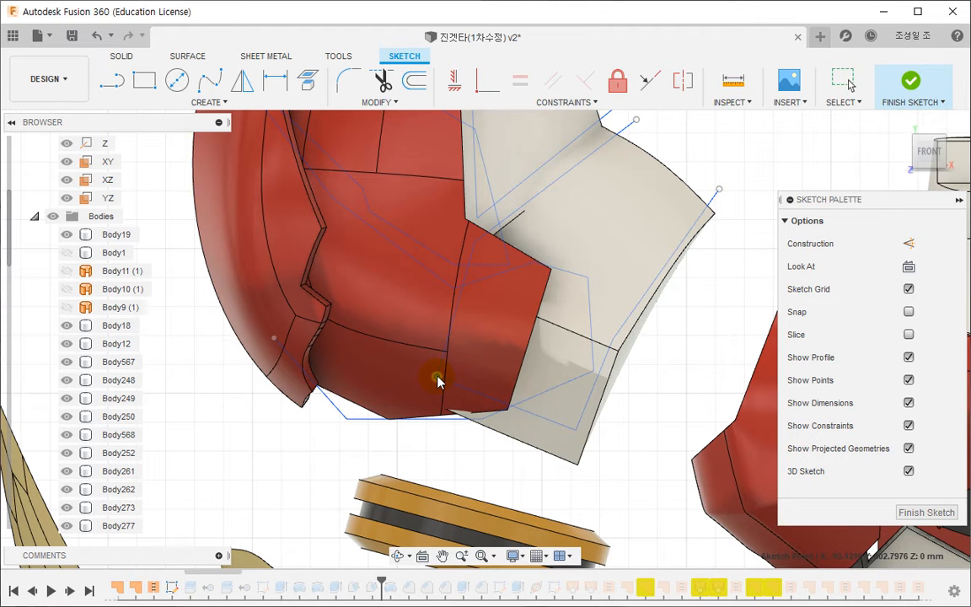
{"action": "left_click_drag", "start_coordinate": [437, 377], "coordinate": [439, 379]}
{"action": "left_click", "coordinate": [883, 112]}
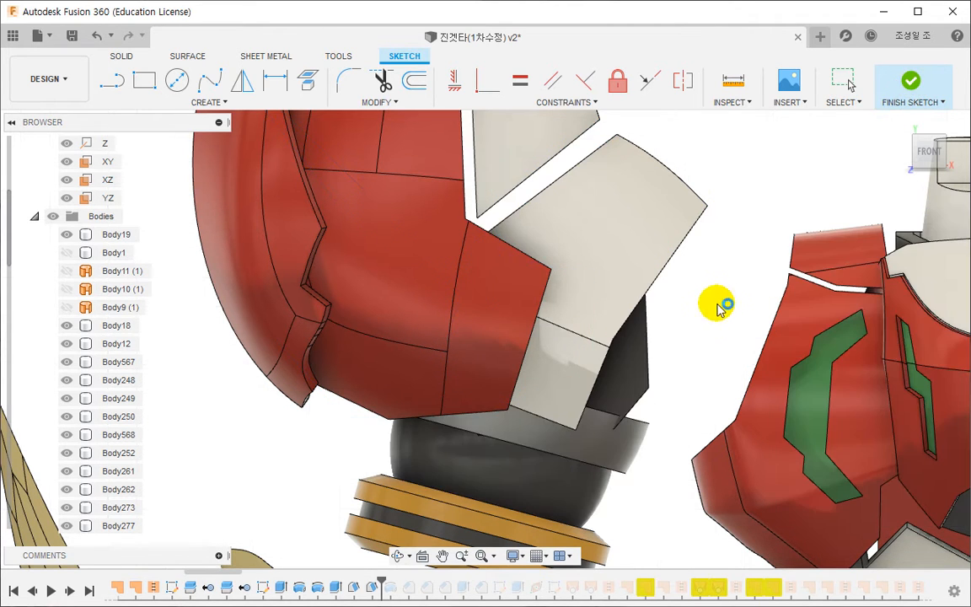
- Delete the two features that directly follow the dark elbow block's extrusion in the design history
{"action": "mouse_move", "coordinate": [656, 400]}
{"action": "middle_mouse_down", "text": "shift"}
{"action": "mouse_move", "coordinate": [584, 391]}
{"action": "mouse_move", "coordinate": [632, 410]}
{"action": "mouse_move", "coordinate": [600, 377]}
{"action": "middle_mouse_up", "text": "shift"}
{"action": "scroll", "coordinate": [632, 410], "scroll_direction": "down", "scroll_amount": 2}
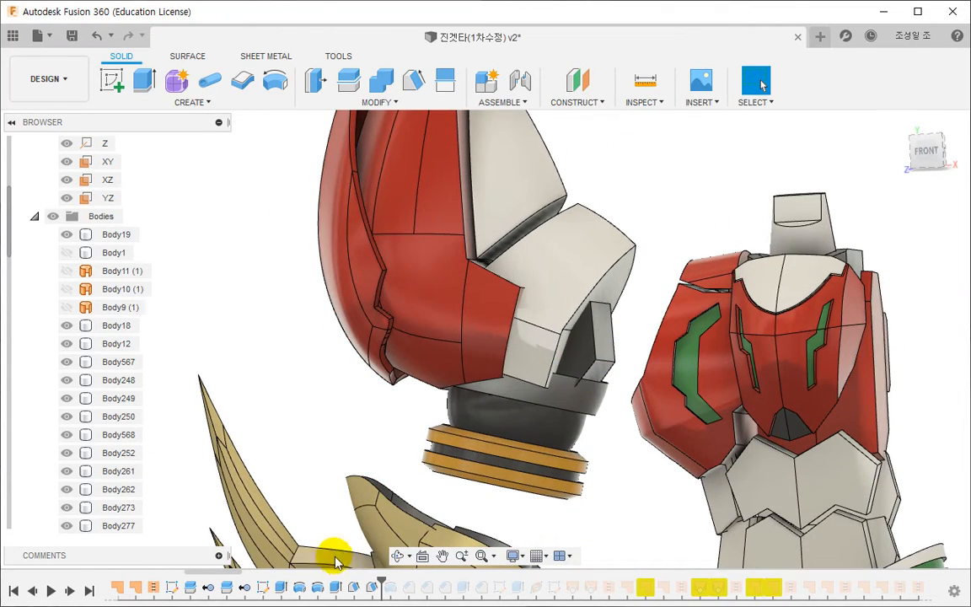
{"action": "double_click", "coordinate": [333, 586]}
{"action": "key", "text": "Escape"}
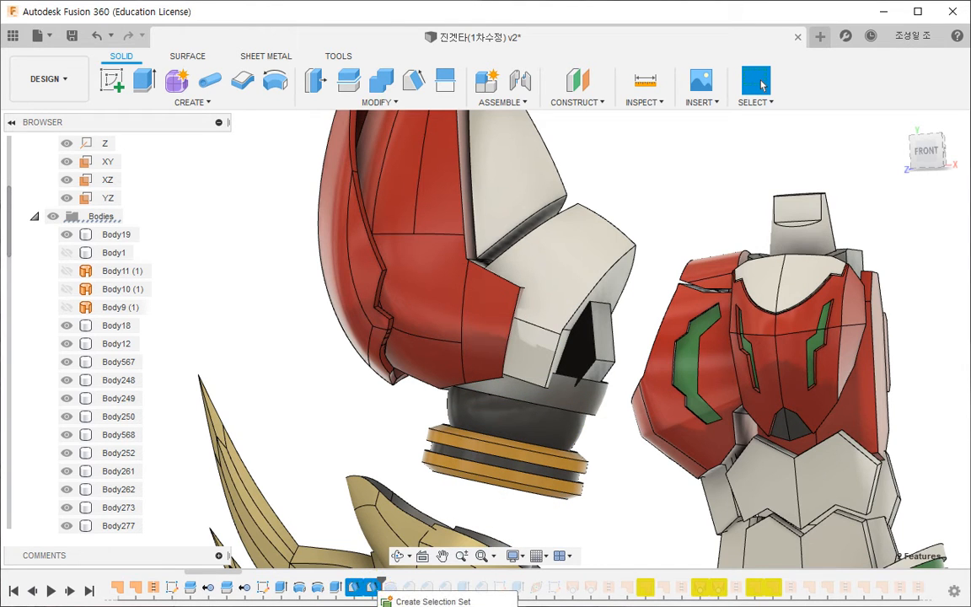
{"action": "key", "text": "Delete"}
{"action": "left_click", "coordinate": [409, 318]}
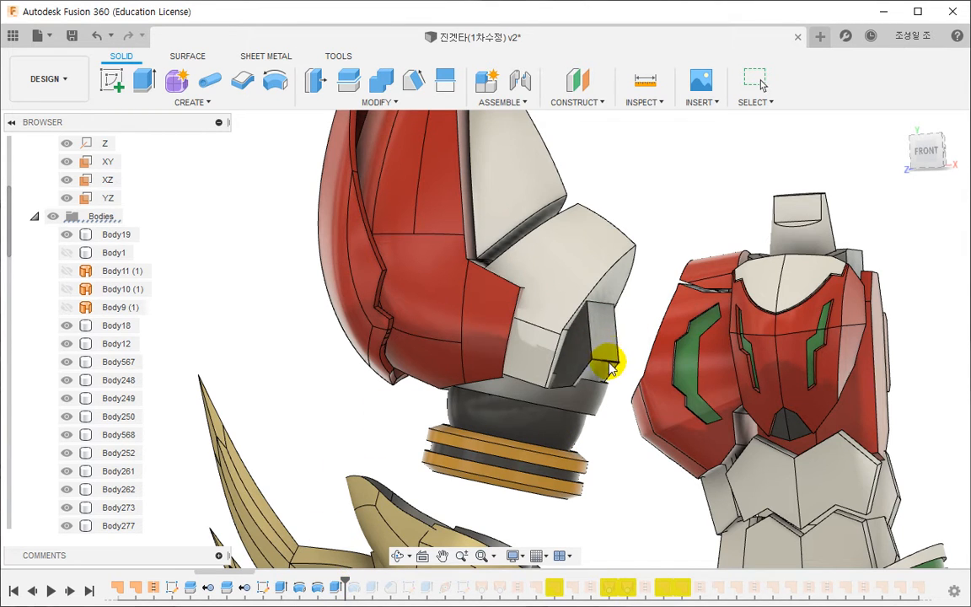
- Reshape the elbow block's profile in Sketch16 by extending its upper corners into the white cover and adjusting its lower outer corners
{"action": "middle_click_drag", "start_coordinate": [611, 366], "coordinate": [597, 401], "text": "shift"}
{"action": "double_click", "coordinate": [335, 588]}
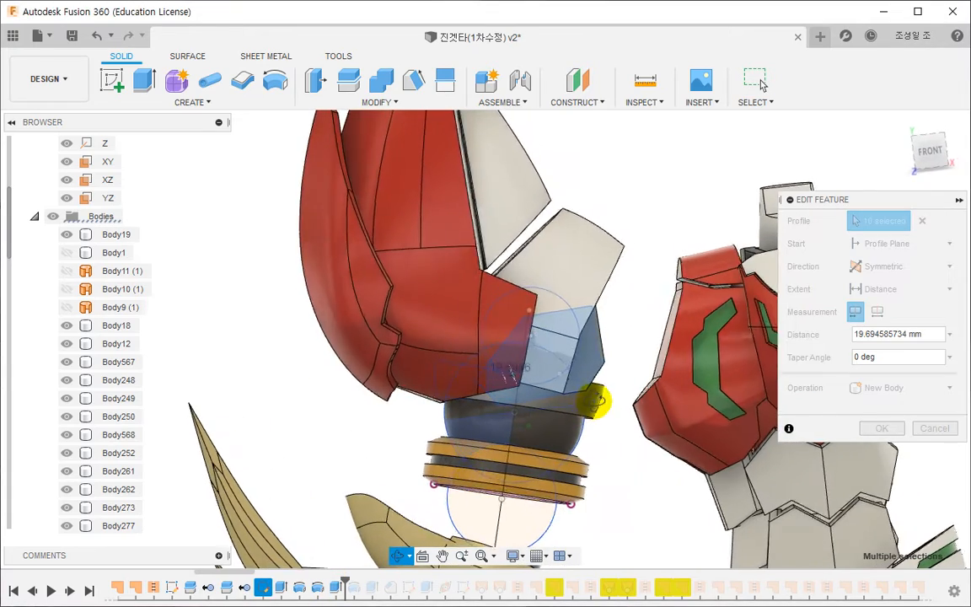
{"action": "key", "text": "Escape"}
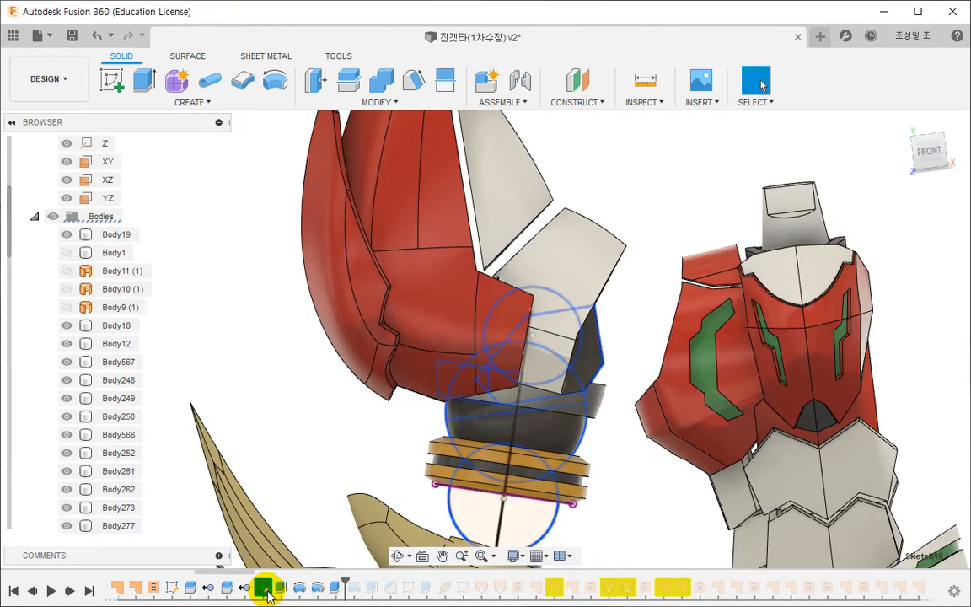
{"action": "double_click", "coordinate": [266, 590]}
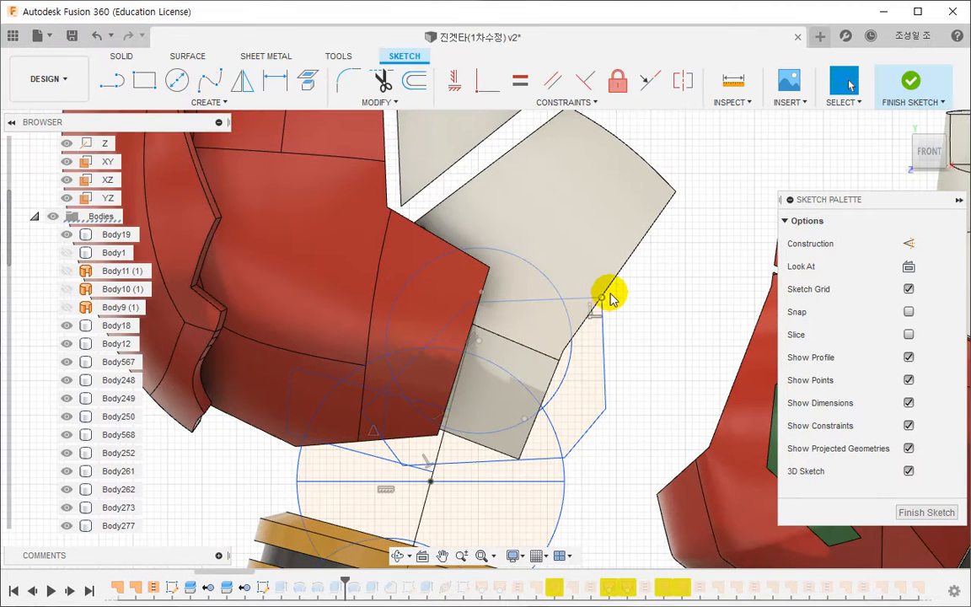
{"action": "left_click_drag", "start_coordinate": [608, 292], "coordinate": [649, 241]}
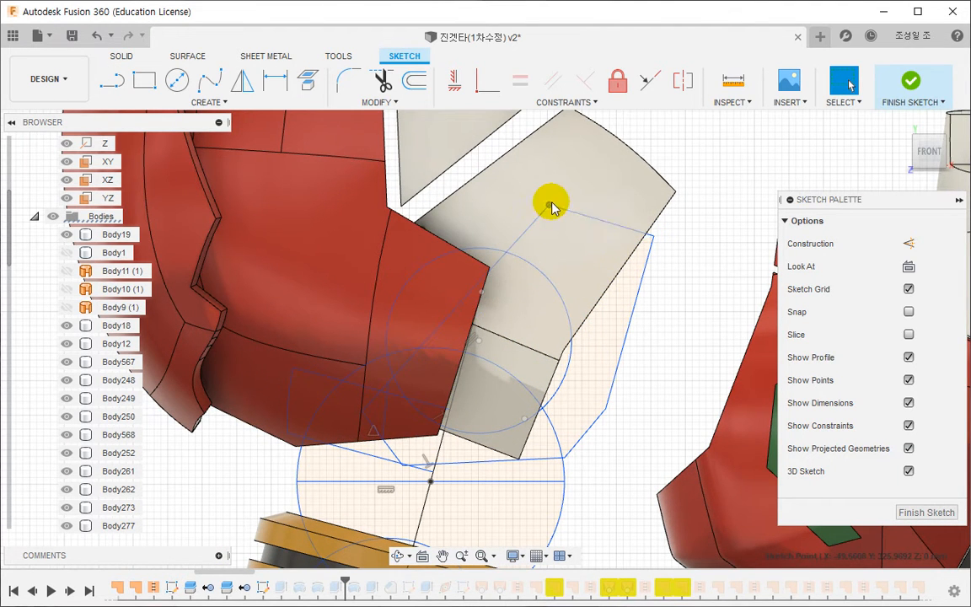
{"action": "left_click_drag", "start_coordinate": [653, 240], "coordinate": [668, 226]}
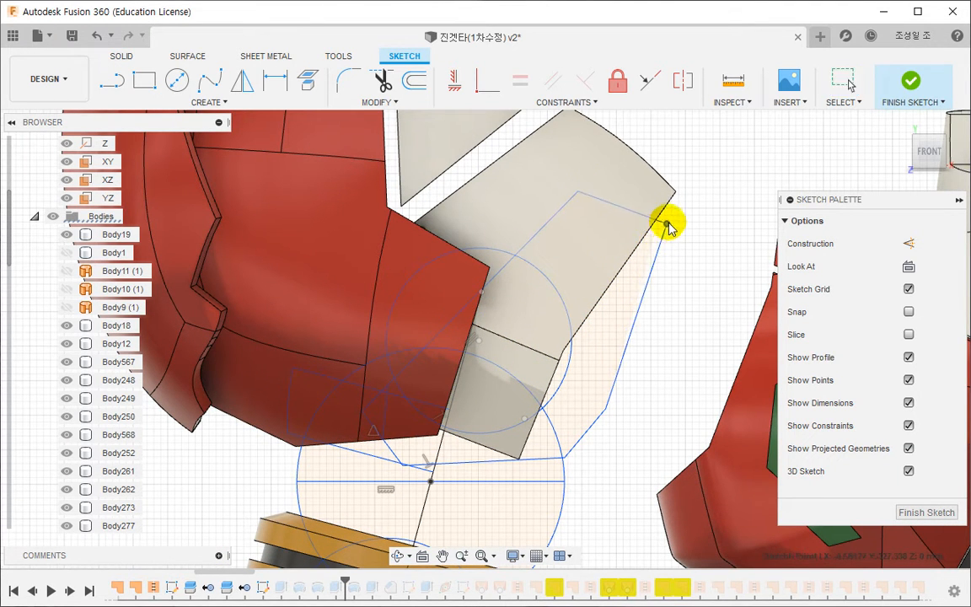
{"action": "left_click", "coordinate": [558, 472]}
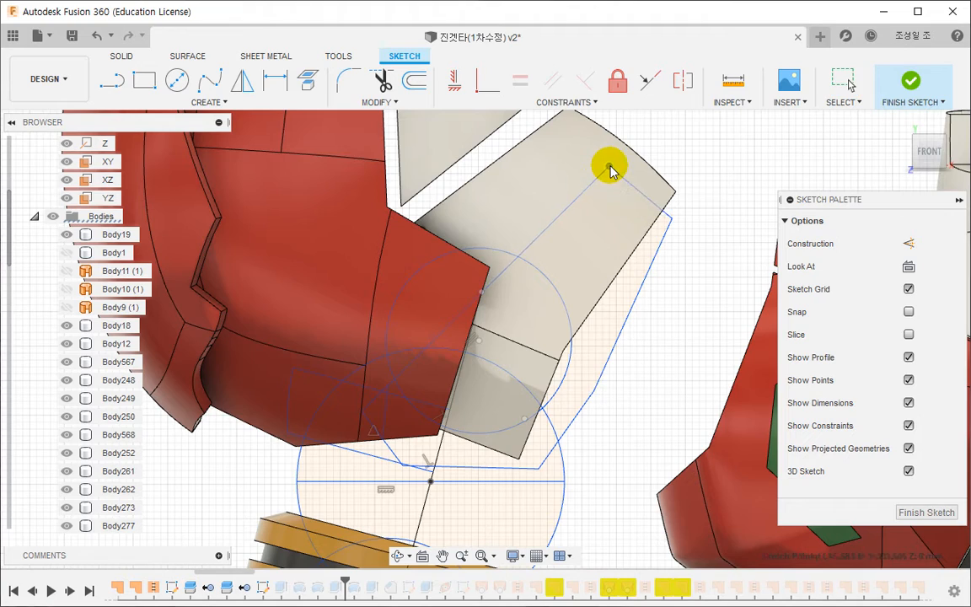
{"action": "left_click_drag", "start_coordinate": [615, 163], "coordinate": [617, 163]}
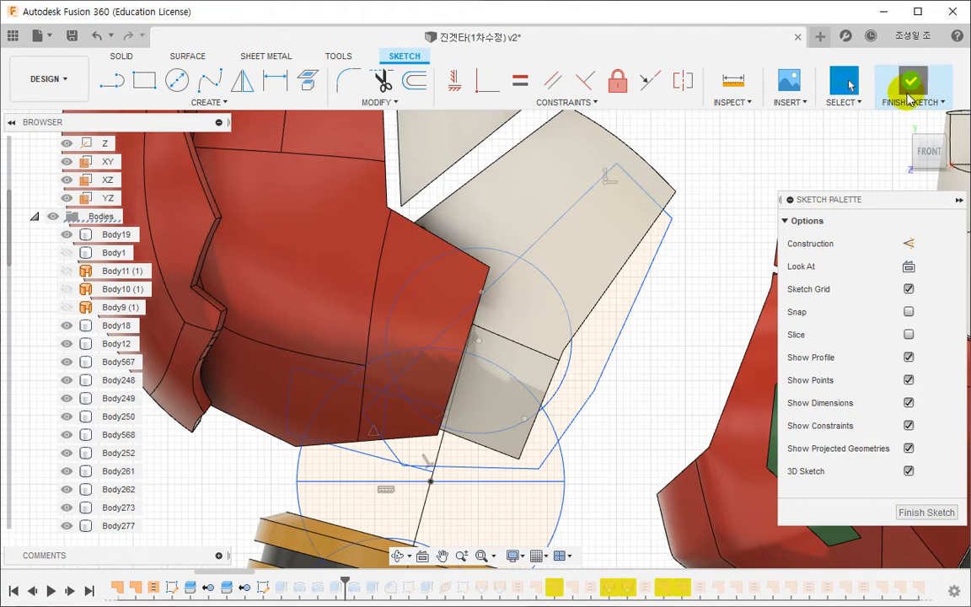
{"action": "left_click", "coordinate": [910, 99]}
- Chamfer the two upper edges of the dark elbow block by about 17.29 mm at equal distance
{"action": "mouse_move", "coordinate": [640, 220]}
{"action": "middle_mouse_down", "text": "shift"}
{"action": "mouse_move", "coordinate": [626, 231]}
{"action": "mouse_move", "coordinate": [606, 336]}
{"action": "mouse_move", "coordinate": [541, 358]}
{"action": "mouse_move", "coordinate": [542, 342]}
{"action": "mouse_move", "coordinate": [563, 365]}
{"action": "middle_mouse_up", "text": "shift"}
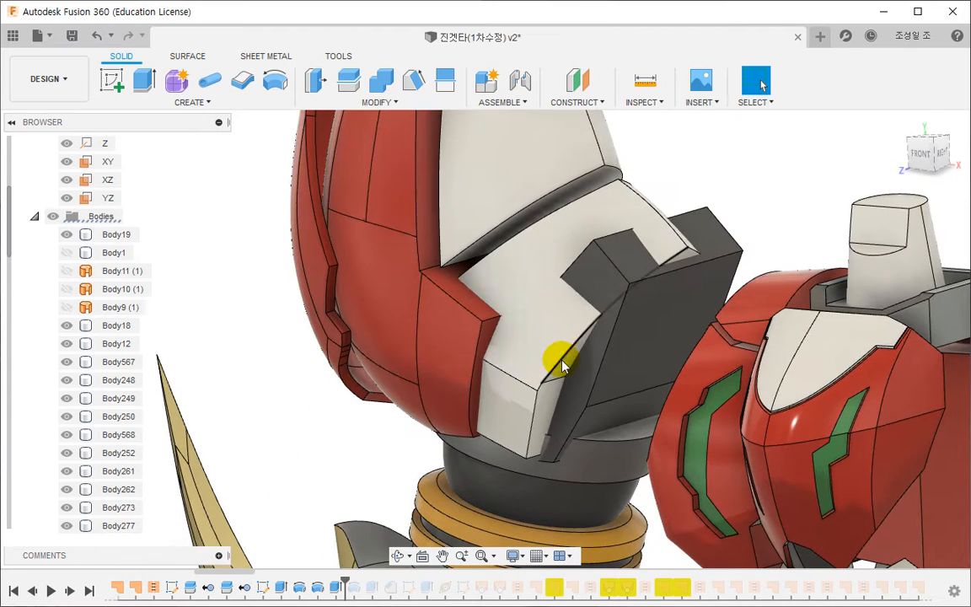
{"action": "left_click", "coordinate": [363, 103]}
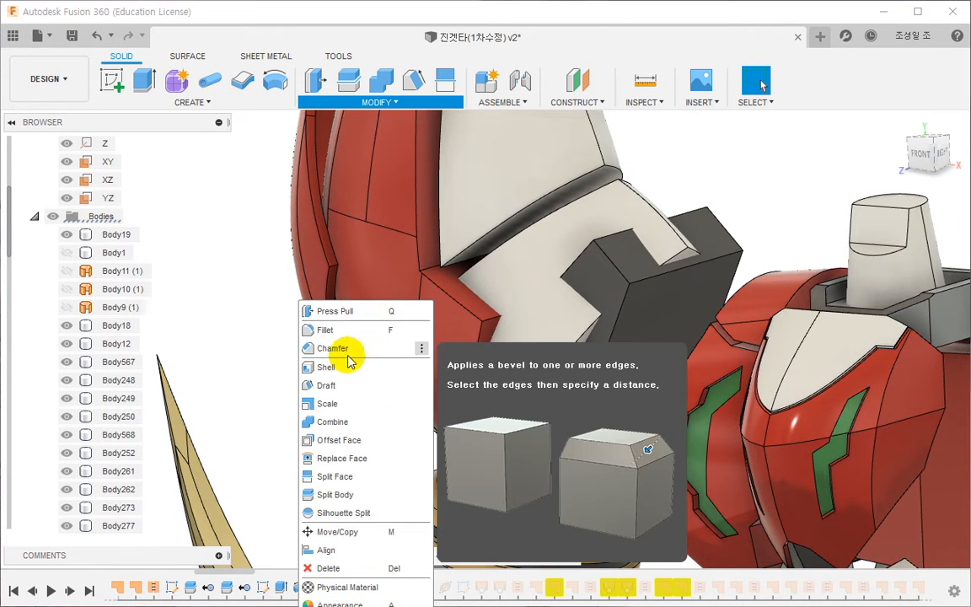
{"action": "left_click", "coordinate": [341, 346]}
{"action": "left_click", "coordinate": [623, 269]}
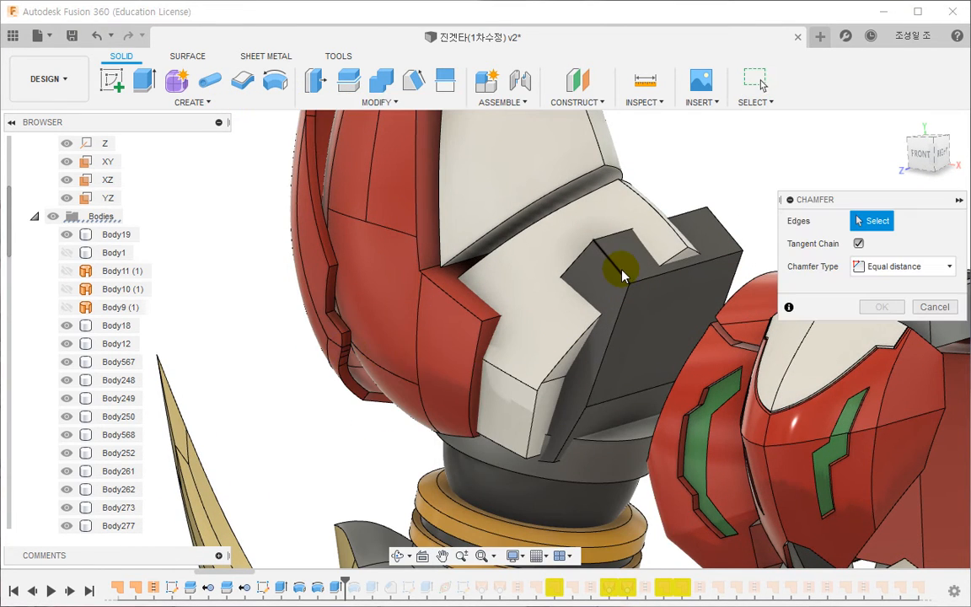
{"action": "left_click", "coordinate": [726, 216]}
{"action": "left_click_drag", "start_coordinate": [727, 218], "coordinate": [683, 255]}
{"action": "left_click", "coordinate": [879, 330]}
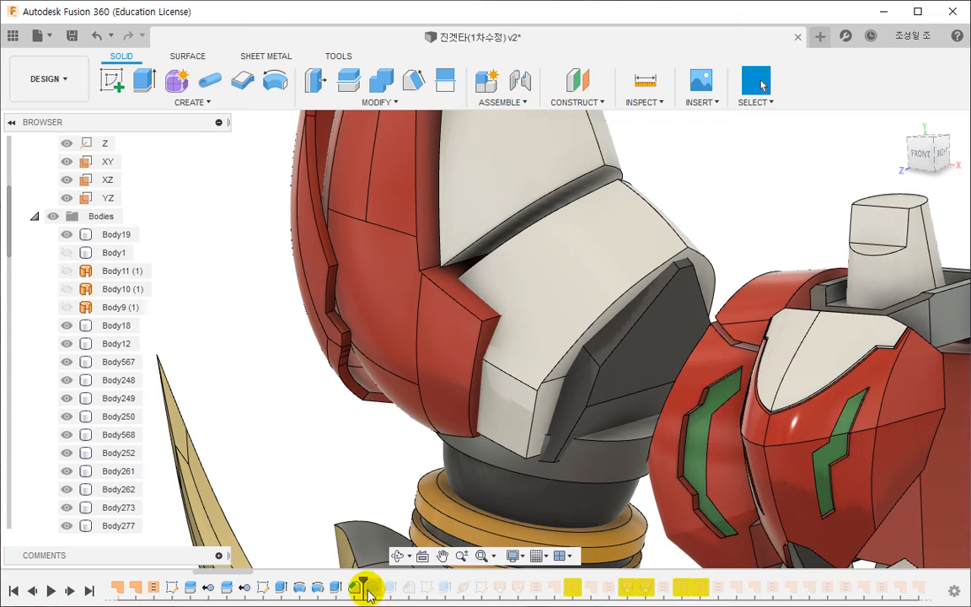
- Lower the upper corners of the elbow block's sketch profile slightly, and finish the sketch
{"action": "double_click", "coordinate": [280, 587]}
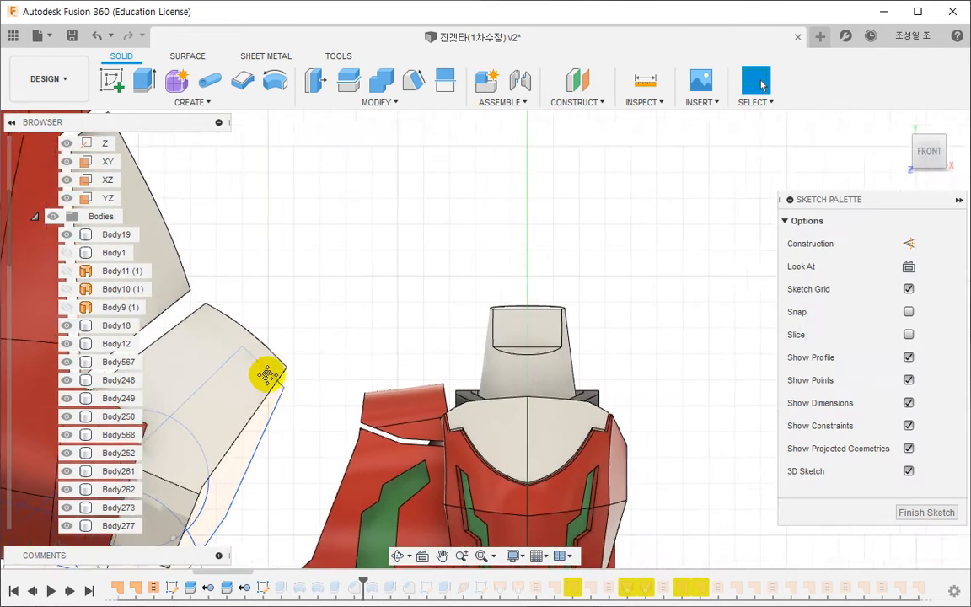
{"action": "left_click", "coordinate": [553, 237]}
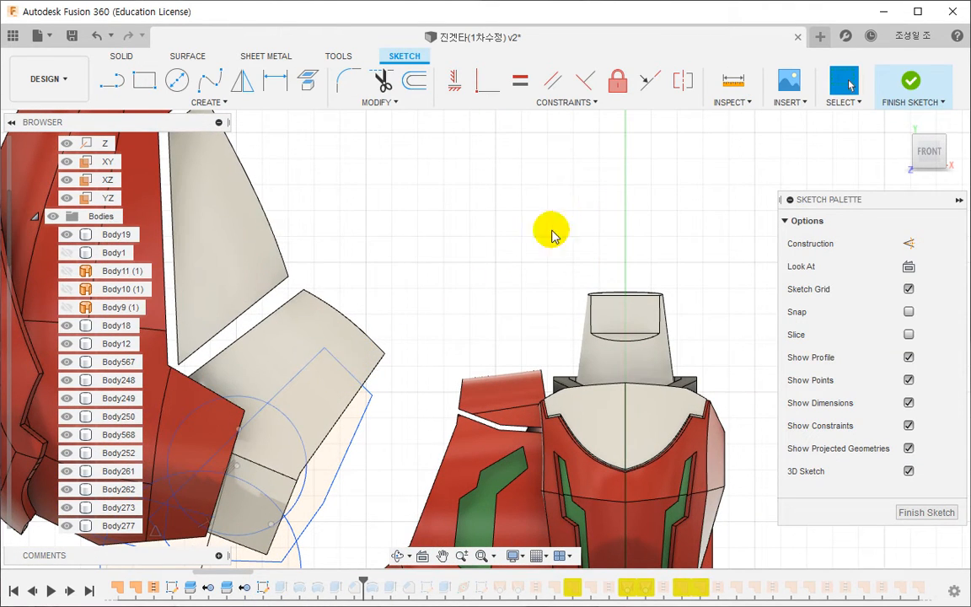
{"action": "left_click", "coordinate": [909, 82]}
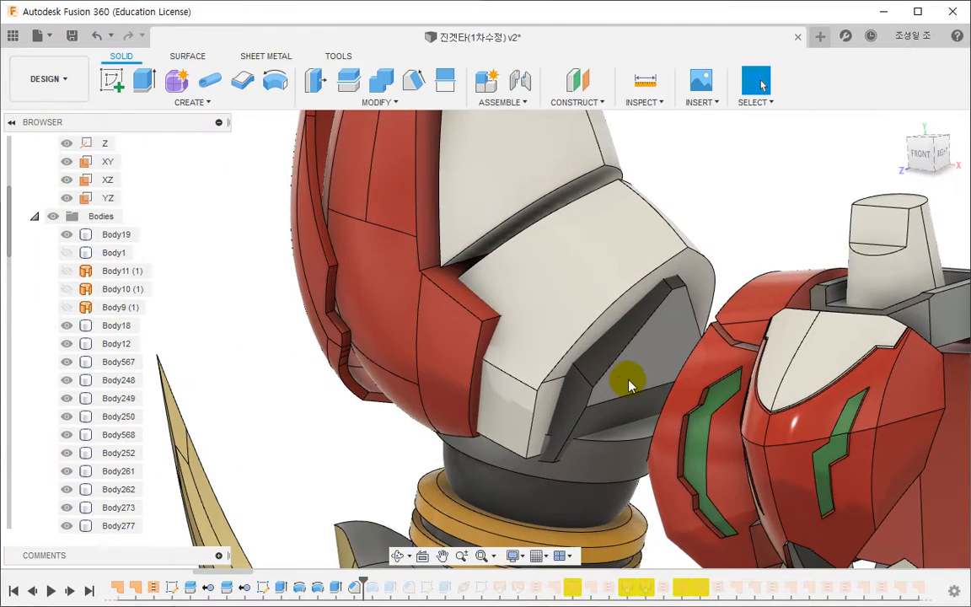
- Reduce the elbow block's chamfer distance to about 11.59 mm
{"action": "mouse_move", "coordinate": [626, 381]}
{"action": "middle_mouse_down"}
{"action": "mouse_move", "coordinate": [595, 350]}
{"action": "mouse_move", "coordinate": [594, 368]}
{"action": "middle_mouse_up"}
{"action": "scroll", "coordinate": [609, 374], "scroll_direction": "down", "scroll_amount": 2}
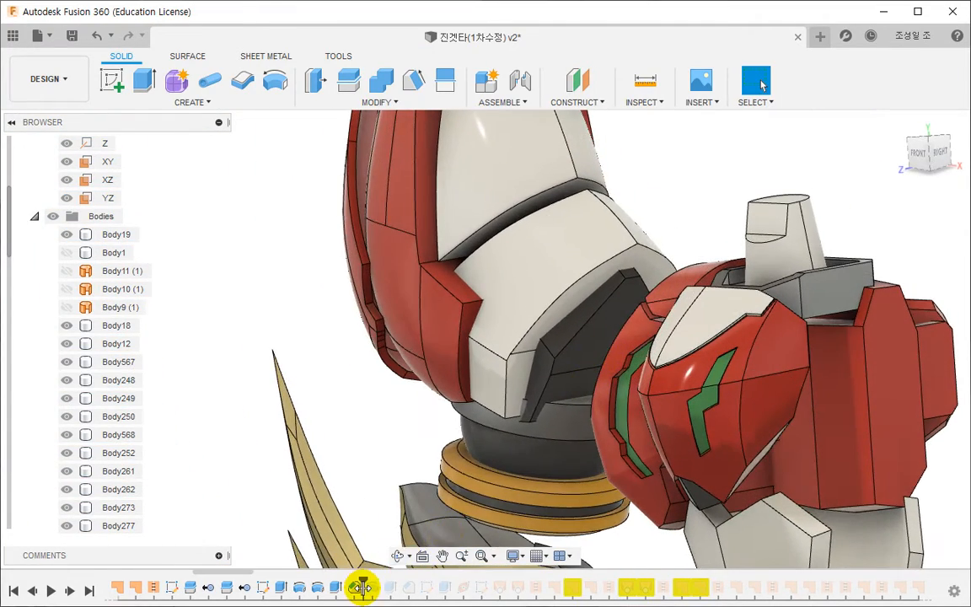
{"action": "double_click", "coordinate": [362, 587]}
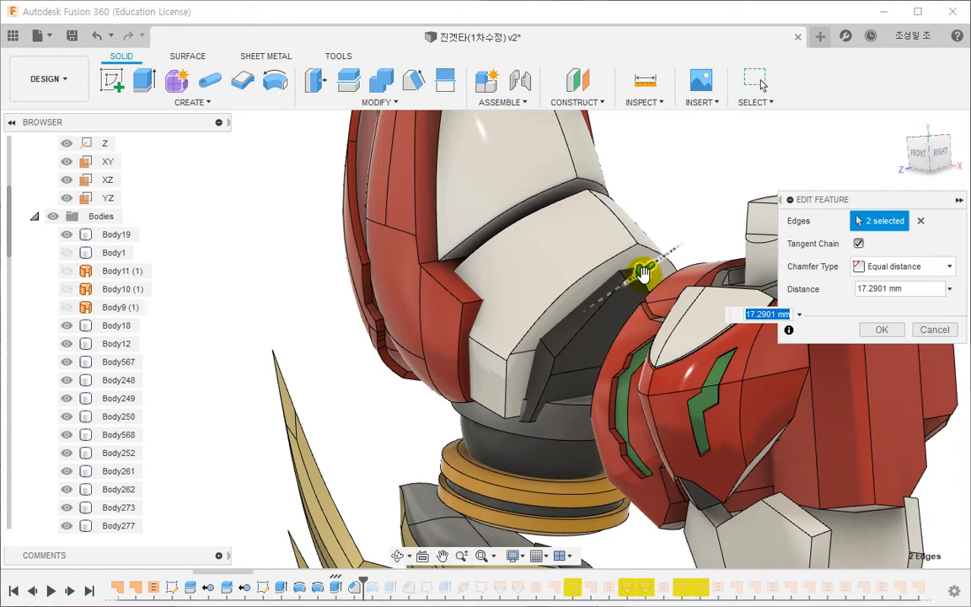
{"action": "left_click_drag", "start_coordinate": [642, 271], "coordinate": [660, 262]}
{"action": "left_click", "coordinate": [882, 329]}
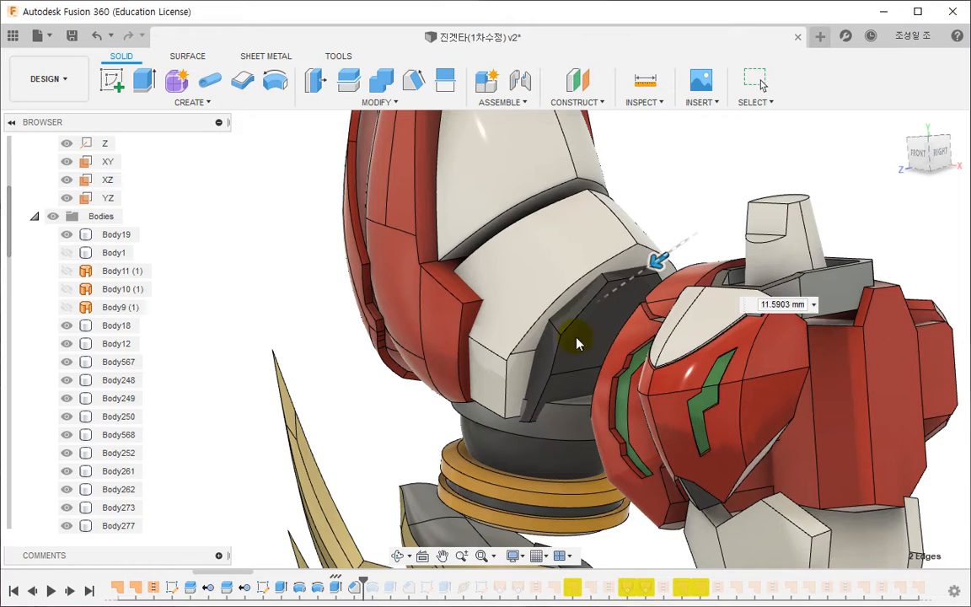
- Open the split sketch of the arm's armour covers for editing
{"action": "scroll", "coordinate": [360, 363], "scroll_direction": "down", "scroll_amount": 2}
{"action": "mouse_move", "coordinate": [417, 397]}
{"action": "middle_mouse_down"}
{"action": "mouse_move", "coordinate": [419, 368]}
{"action": "mouse_move", "coordinate": [489, 359]}
{"action": "mouse_move", "coordinate": [476, 369]}
{"action": "mouse_move", "coordinate": [481, 358]}
{"action": "middle_mouse_up"}
{"action": "scroll", "coordinate": [420, 372], "scroll_direction": "down", "scroll_amount": 2}
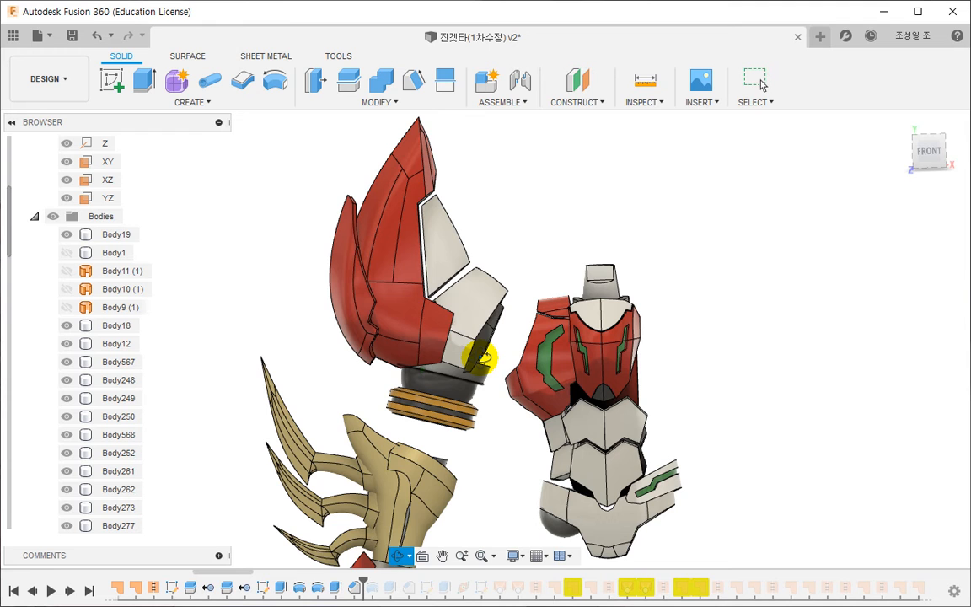
{"action": "double_click", "coordinate": [262, 587]}
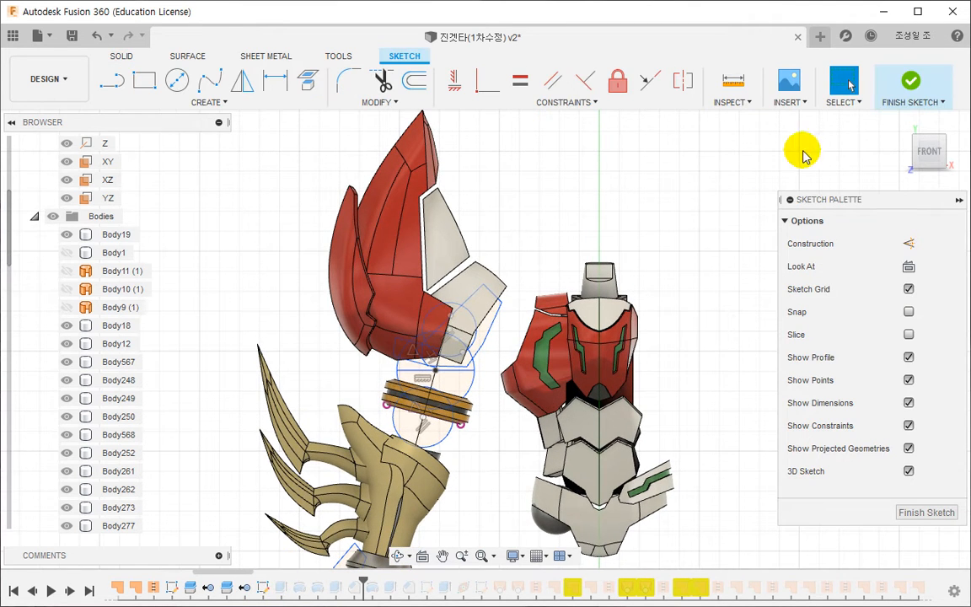
{"action": "left_click", "coordinate": [910, 84]}
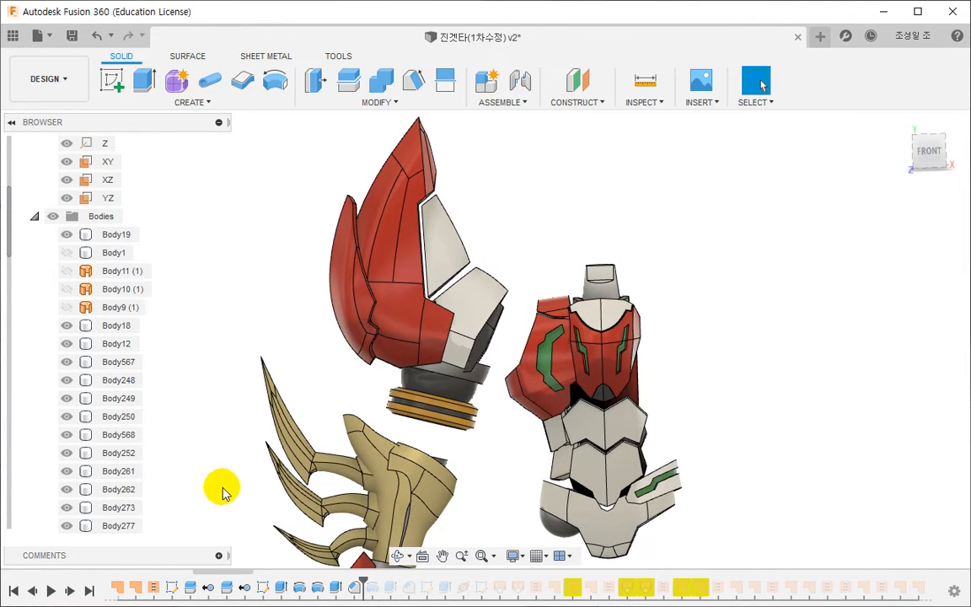
{"action": "double_click", "coordinate": [171, 587]}
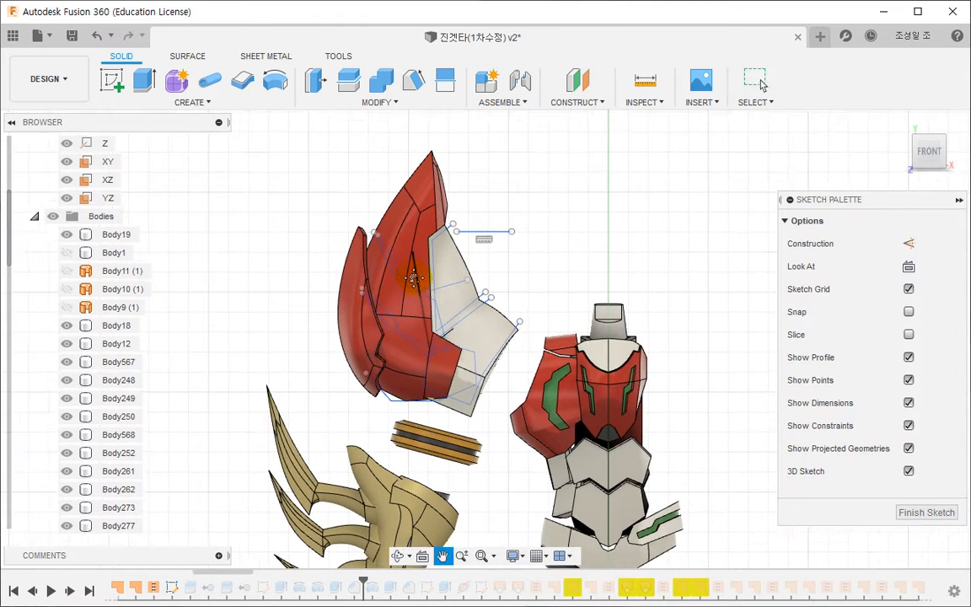
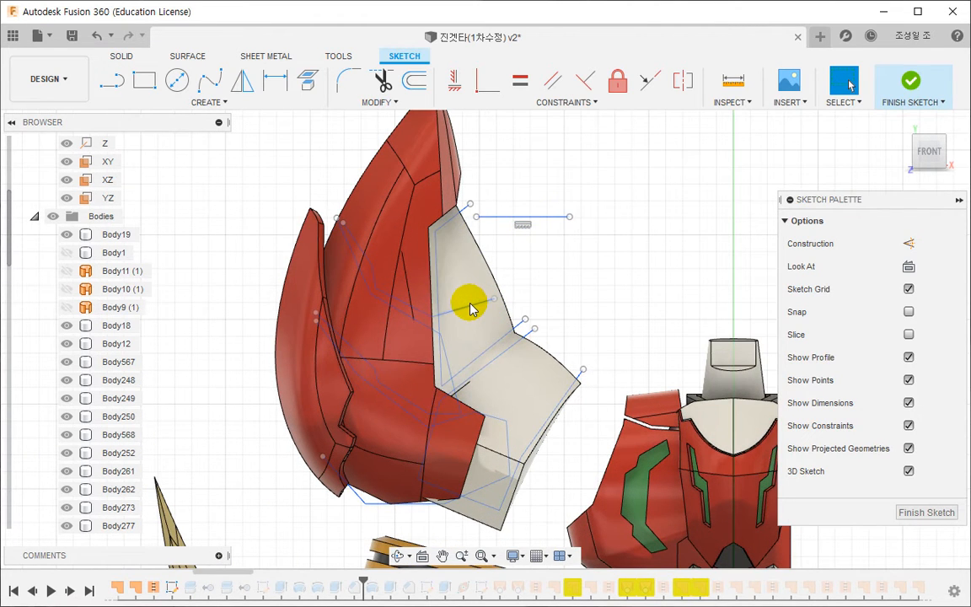
- Delete the old chain of split lines running across the lower red cover and elbow from the sketch, and finish the sketch
{"action": "mouse_move", "coordinate": [470, 309]}
{"action": "left_mouse_down"}
{"action": "mouse_move", "coordinate": [422, 325]}
{"action": "mouse_move", "coordinate": [410, 421]}
{"action": "mouse_move", "coordinate": [405, 415]}
{"action": "left_mouse_up"}
{"action": "scroll", "coordinate": [372, 508], "scroll_direction": "up", "scroll_amount": 4}
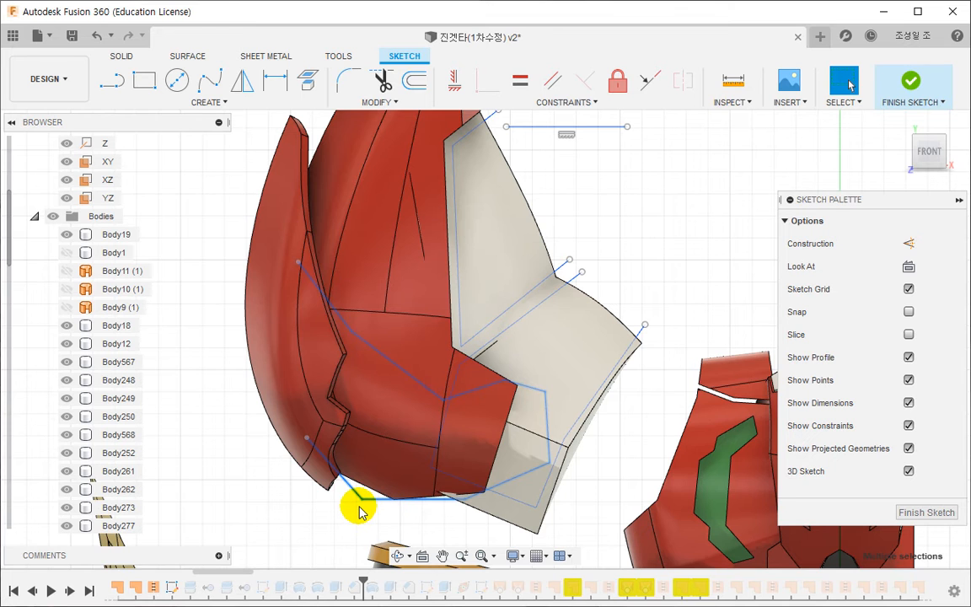
{"action": "middle_click_drag", "start_coordinate": [356, 497], "coordinate": [356, 483]}
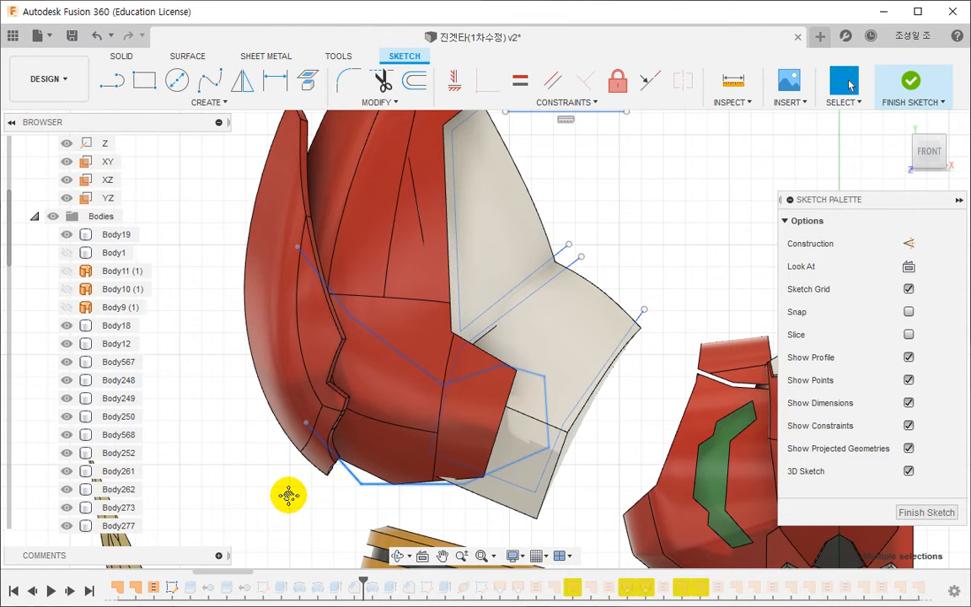
{"action": "middle_click_drag", "start_coordinate": [288, 495], "coordinate": [284, 488]}
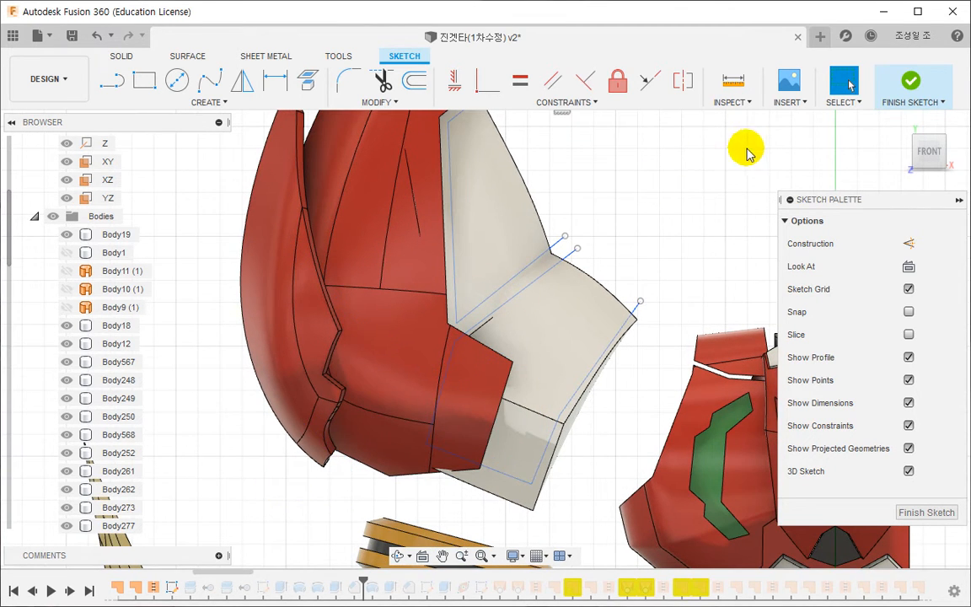
{"action": "left_click", "coordinate": [878, 99]}
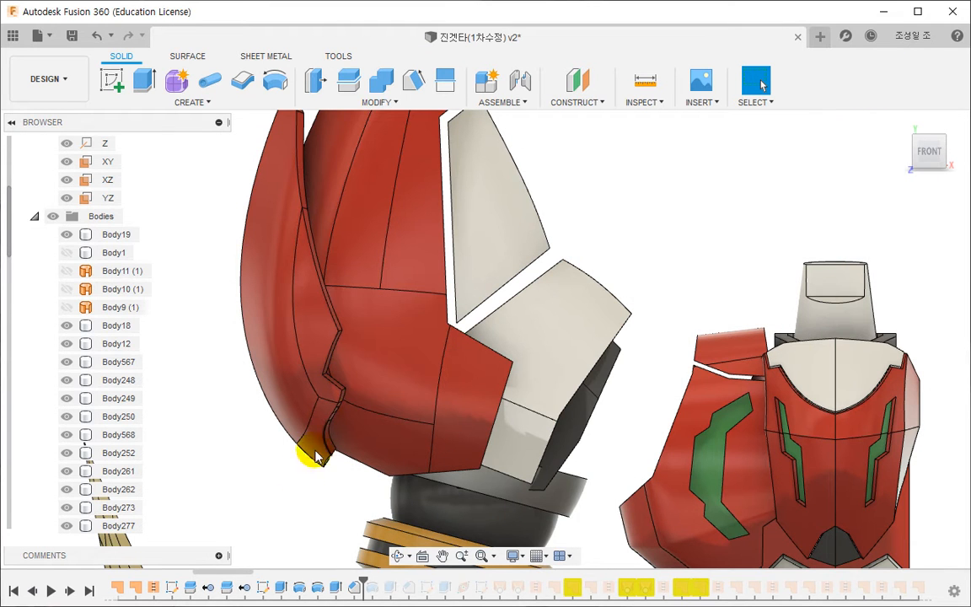
{"action": "double_click", "coordinate": [172, 588]}
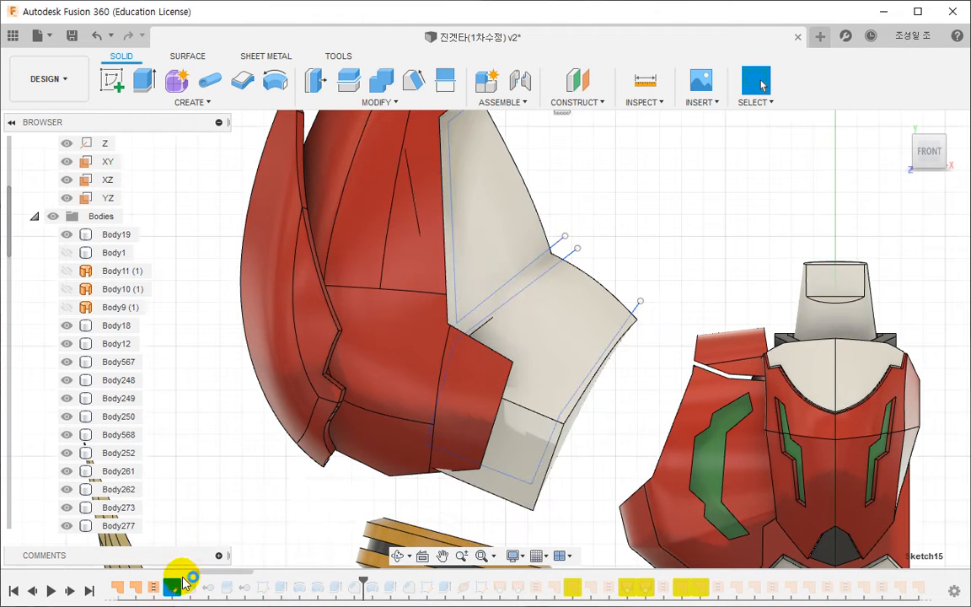
{"action": "middle_click_drag", "start_coordinate": [375, 323], "coordinate": [390, 436]}
{"action": "mouse_move", "coordinate": [381, 380]}
{"action": "middle_mouse_down", "text": "shift"}
{"action": "mouse_move", "coordinate": [424, 345]}
{"action": "mouse_move", "coordinate": [354, 362]}
{"action": "mouse_move", "coordinate": [318, 358]}
{"action": "mouse_move", "coordinate": [375, 368]}
{"action": "mouse_move", "coordinate": [444, 353]}
{"action": "mouse_move", "coordinate": [455, 360]}
{"action": "mouse_move", "coordinate": [304, 444]}
{"action": "middle_mouse_up", "text": "shift"}
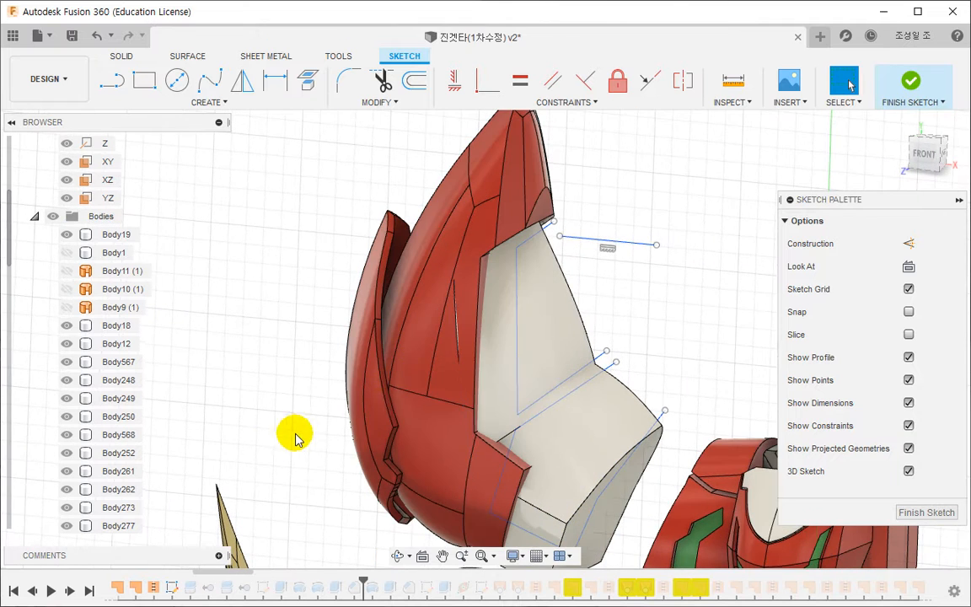
{"action": "right_click", "coordinate": [495, 382]}
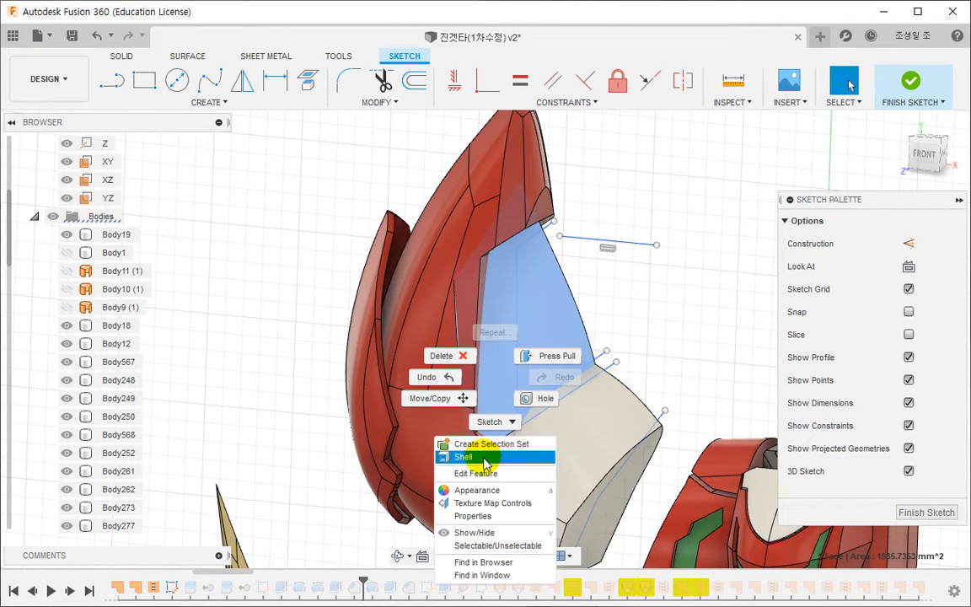
{"action": "key", "text": "Escape"}
{"action": "left_click", "coordinate": [906, 85]}
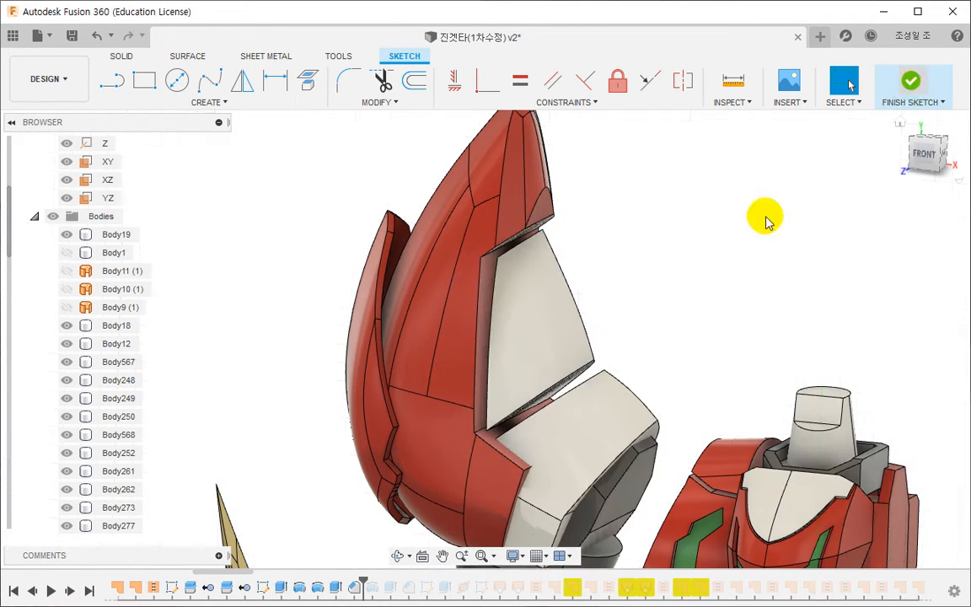
- Try to move the two side edges of the white forearm cover's T-spline form inward by about 3.80 mm
{"action": "right_click", "coordinate": [514, 326]}
{"action": "left_click", "coordinate": [494, 421]}
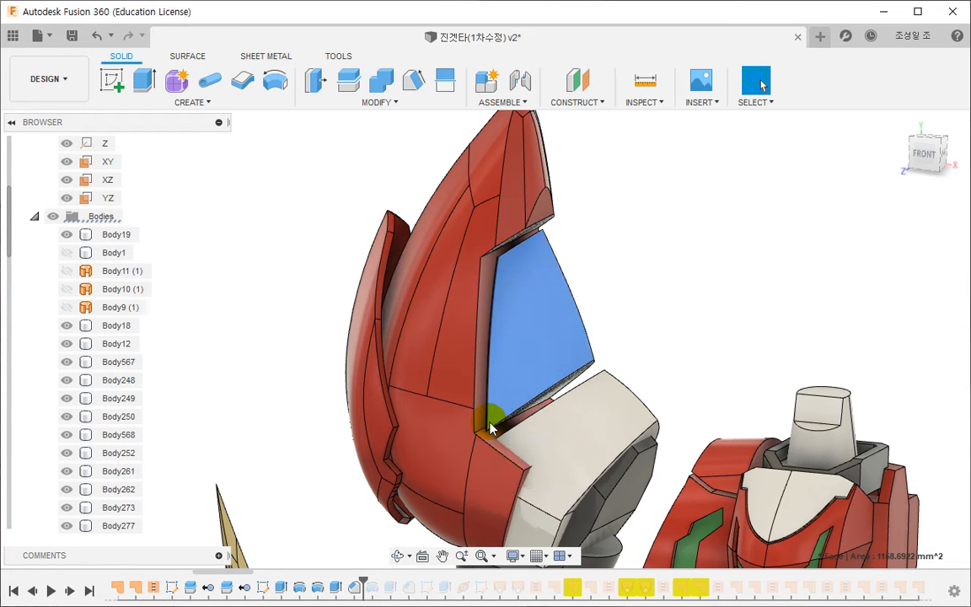
{"action": "left_click", "coordinate": [510, 479]}
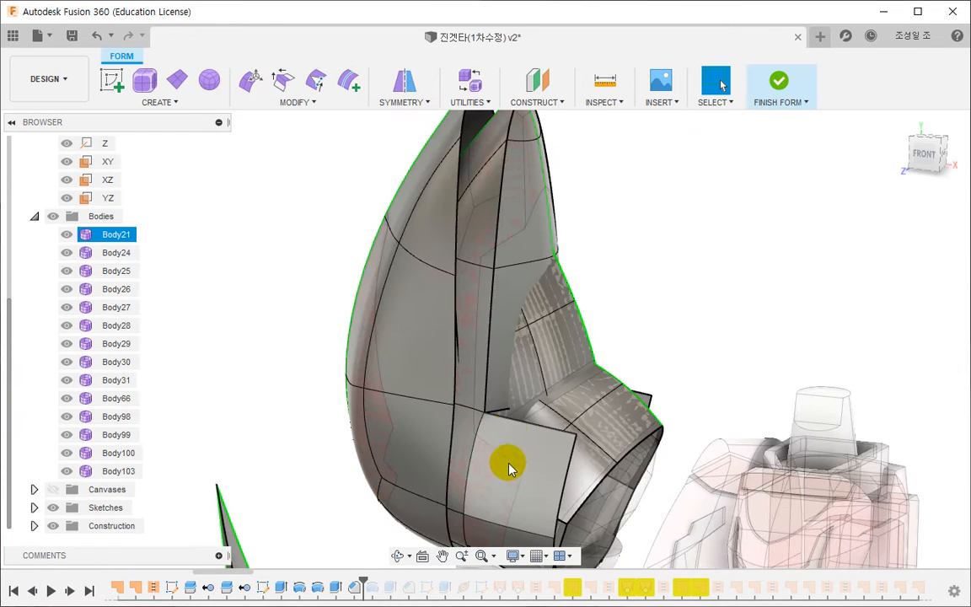
{"action": "middle_click_drag", "start_coordinate": [509, 463], "coordinate": [476, 383], "text": "shift"}
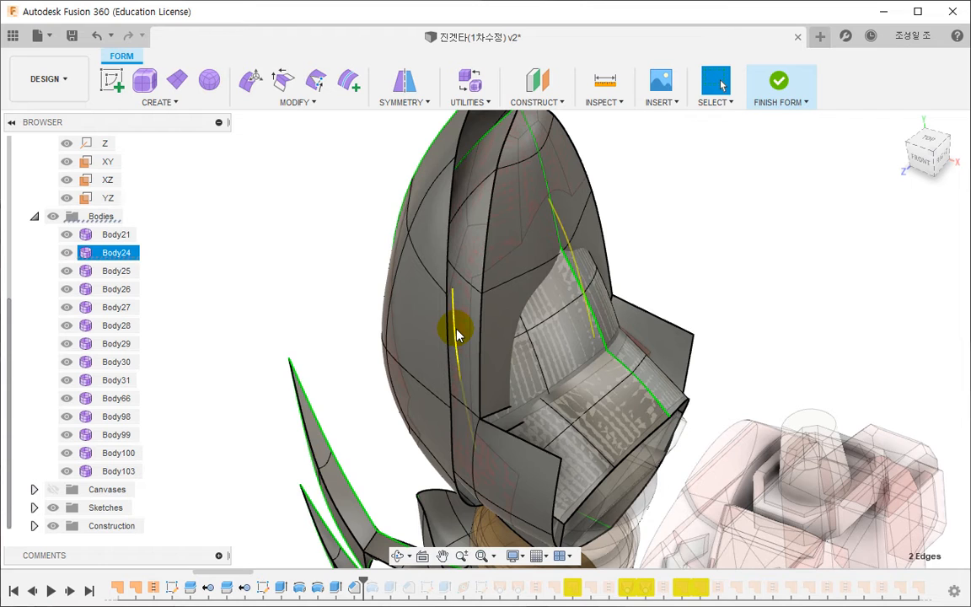
{"action": "left_click", "coordinate": [253, 91]}
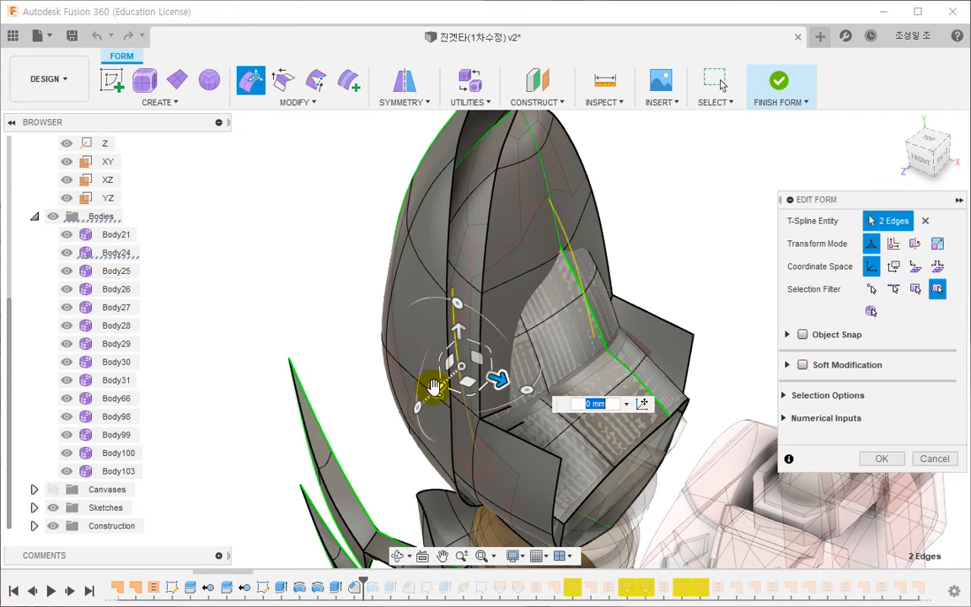
{"action": "left_click_drag", "start_coordinate": [433, 390], "coordinate": [442, 383]}
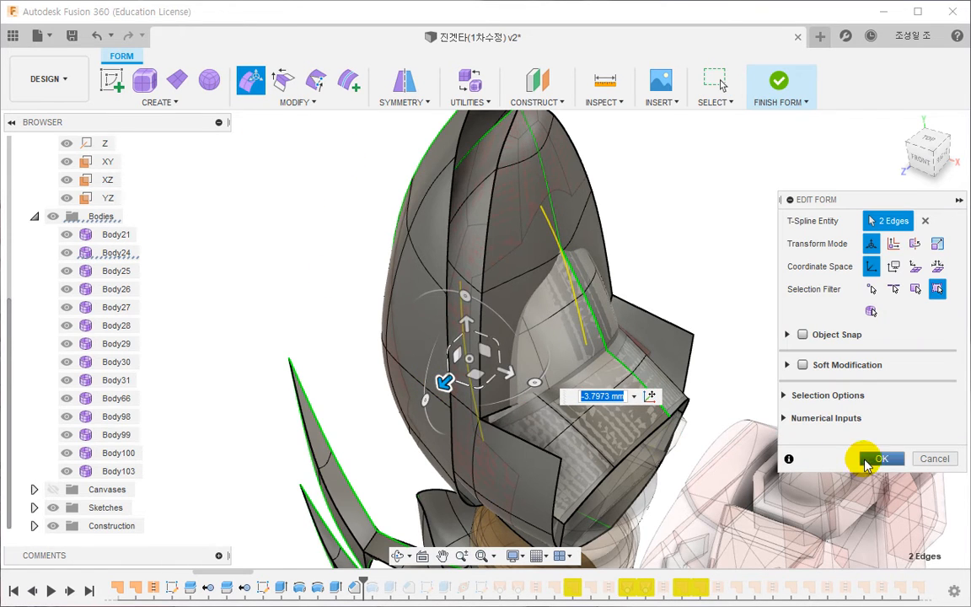
{"action": "left_click", "coordinate": [881, 459]}
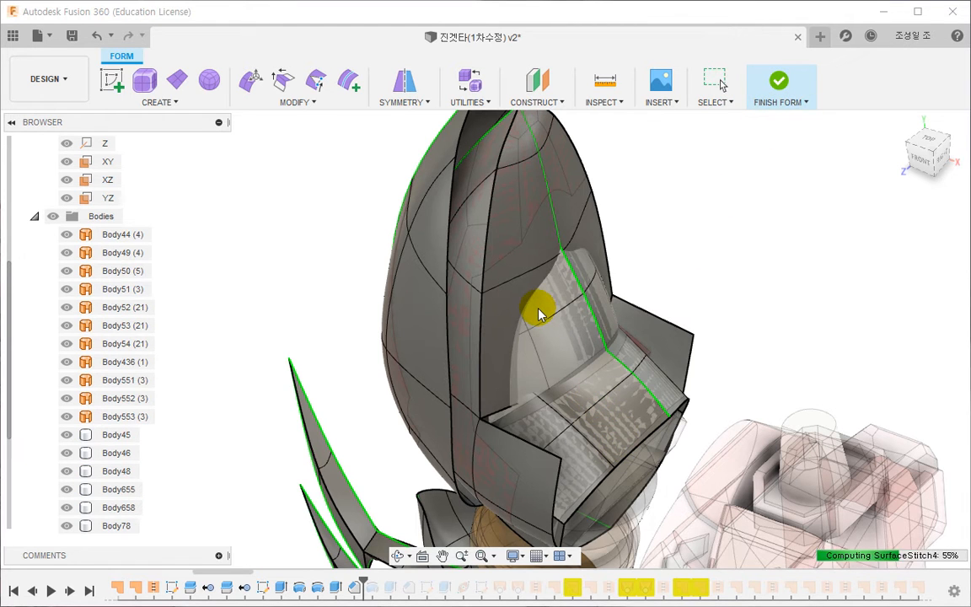
{"action": "middle_click_drag", "start_coordinate": [548, 336], "coordinate": [534, 317], "text": "shift"}
{"action": "key", "text": "ctrl+z"}
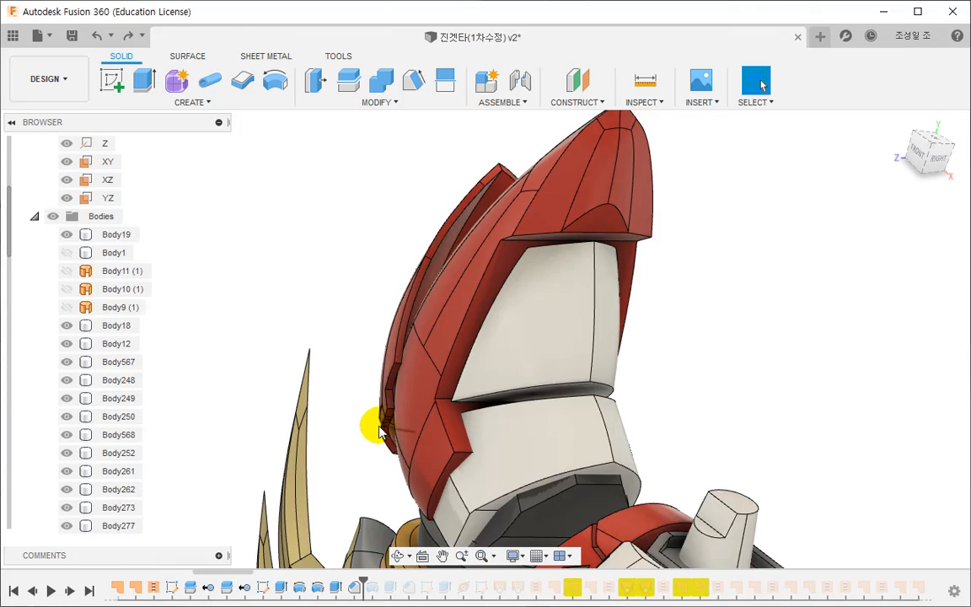
- Reopen the armour split sketch and draw a two-segment line from the white cover across the upper red cover, its last segment about 25 mm
{"action": "middle_click_drag", "start_coordinate": [378, 430], "coordinate": [446, 364], "text": "shift"}
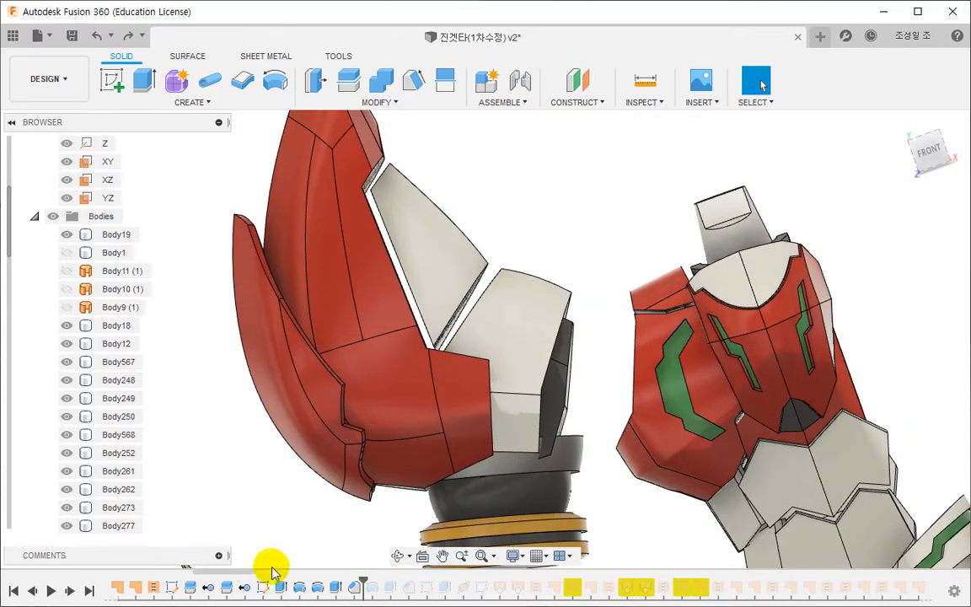
{"action": "double_click", "coordinate": [172, 586]}
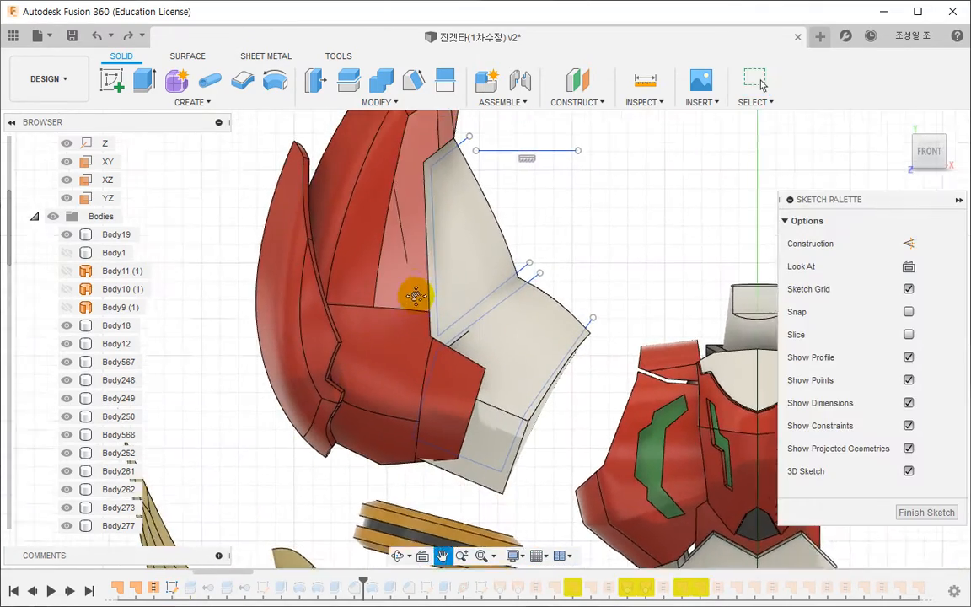
{"action": "middle_click_drag", "start_coordinate": [416, 295], "coordinate": [628, 281]}
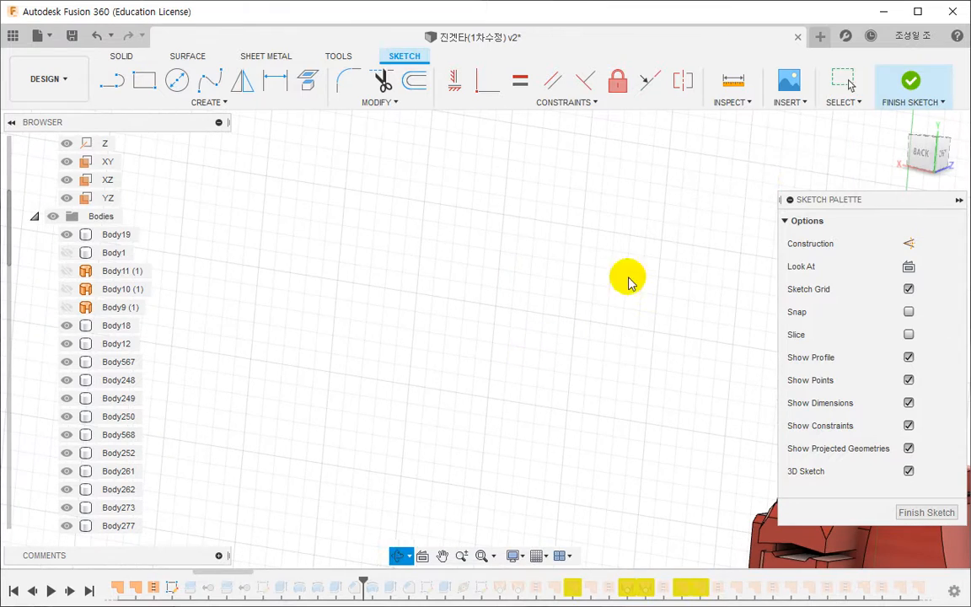
{"action": "left_click", "coordinate": [915, 162]}
{"action": "middle_click_drag", "start_coordinate": [503, 433], "coordinate": [107, 330]}
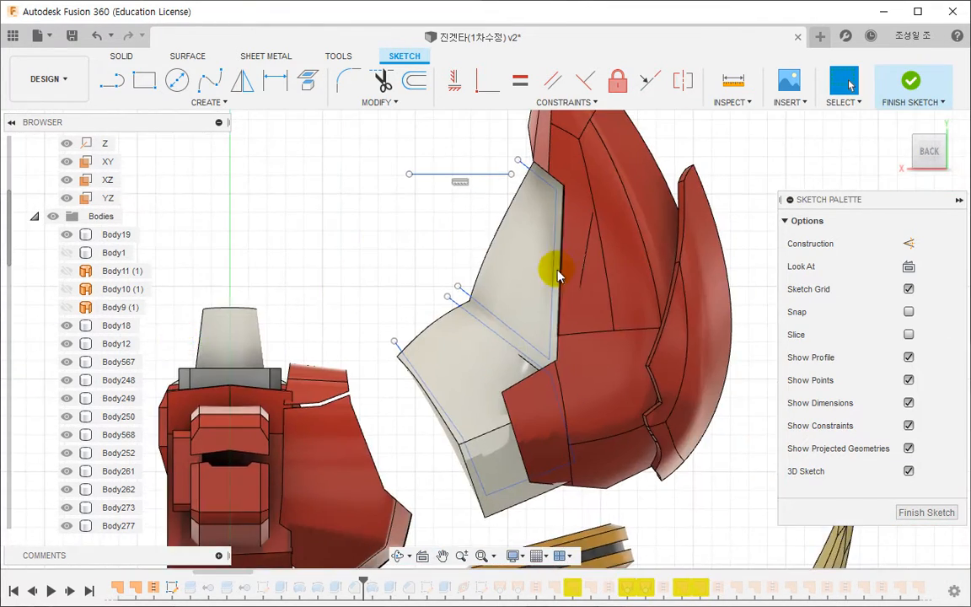
{"action": "middle_click_drag", "start_coordinate": [556, 274], "coordinate": [464, 432]}
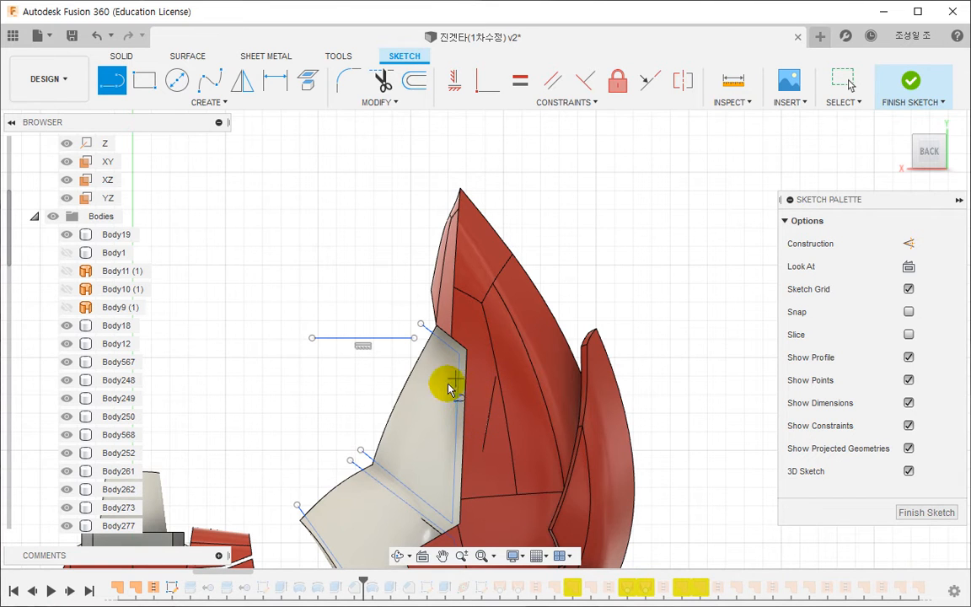
{"action": "left_click", "coordinate": [444, 392]}
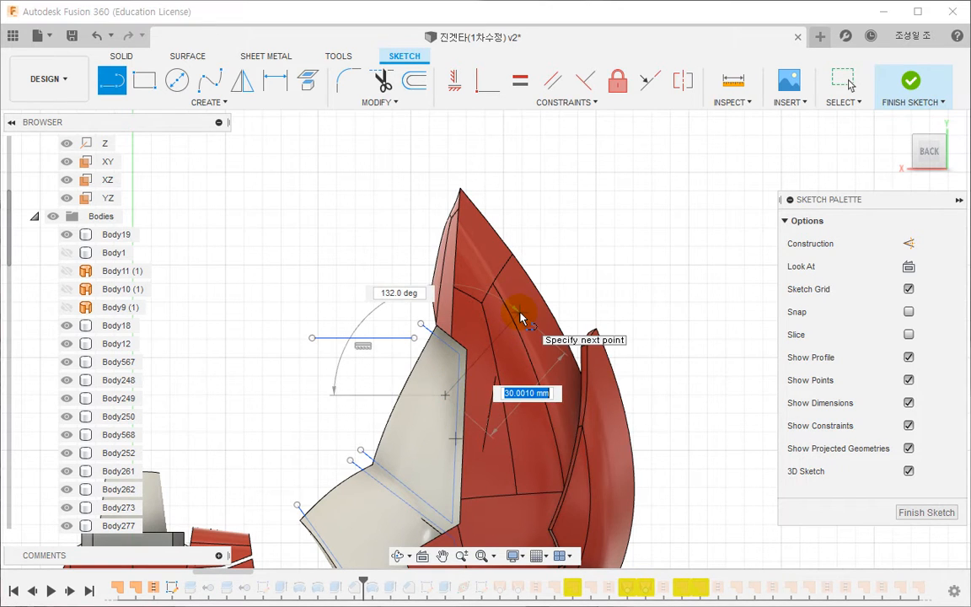
{"action": "left_click", "coordinate": [519, 220]}
{"action": "key", "text": "Escape"}
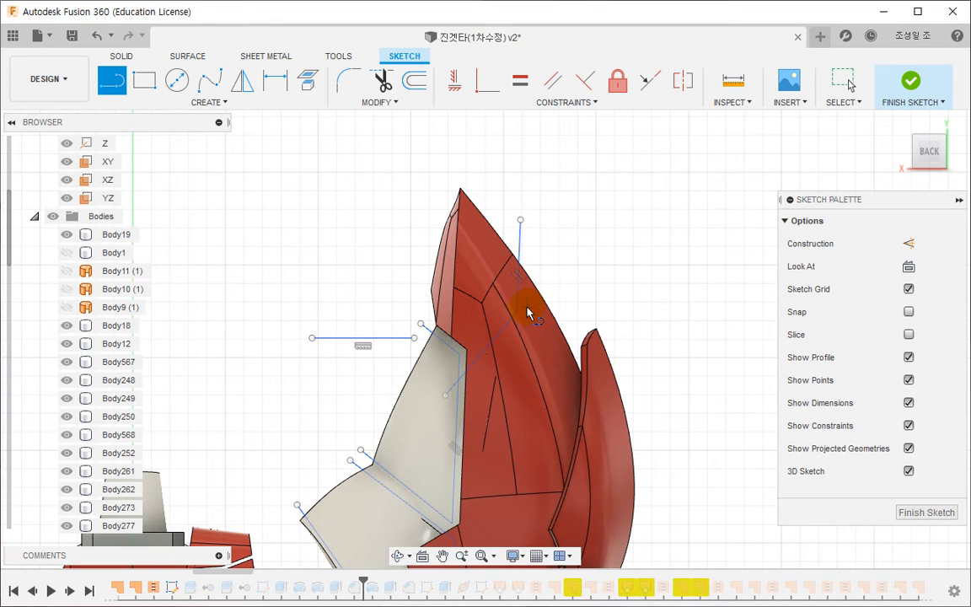
{"action": "left_click", "coordinate": [520, 314]}
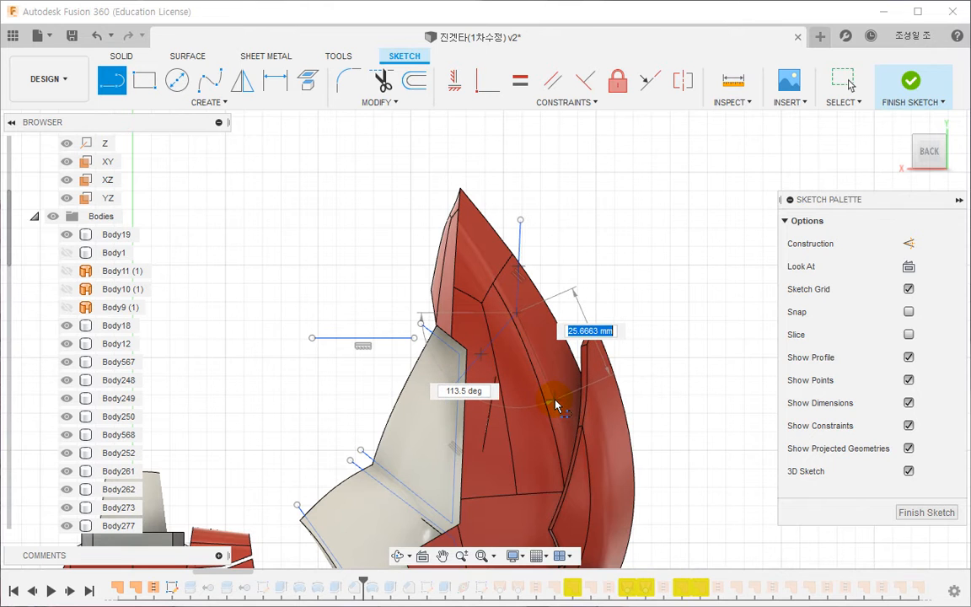
{"action": "middle_click_drag", "start_coordinate": [567, 407], "coordinate": [623, 342]}
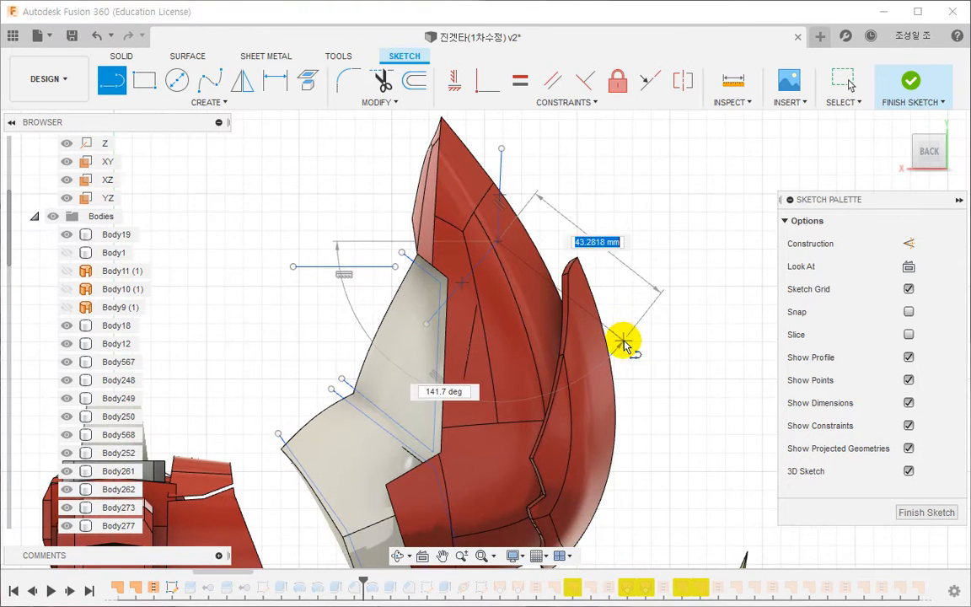
{"action": "key", "text": "Escape"}
- Draw a bent split line down the red cover, from outside its rear edge near the outer fin's tip to below the fin
{"action": "middle_click_drag", "start_coordinate": [574, 315], "coordinate": [567, 249]}
{"action": "key", "text": "l"}
{"action": "left_click", "coordinate": [548, 187]}
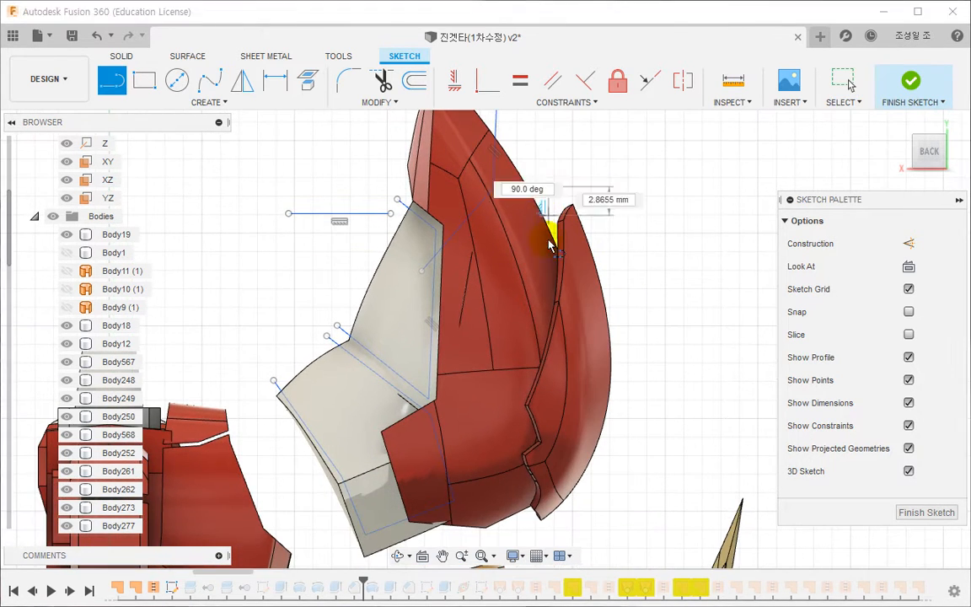
{"action": "left_click", "coordinate": [537, 306]}
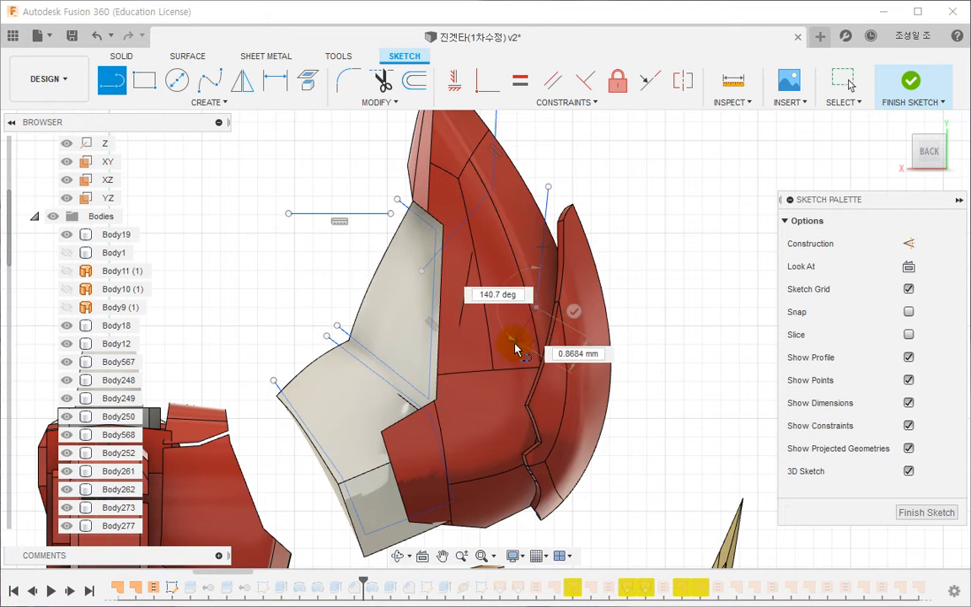
{"action": "left_click", "coordinate": [507, 391]}
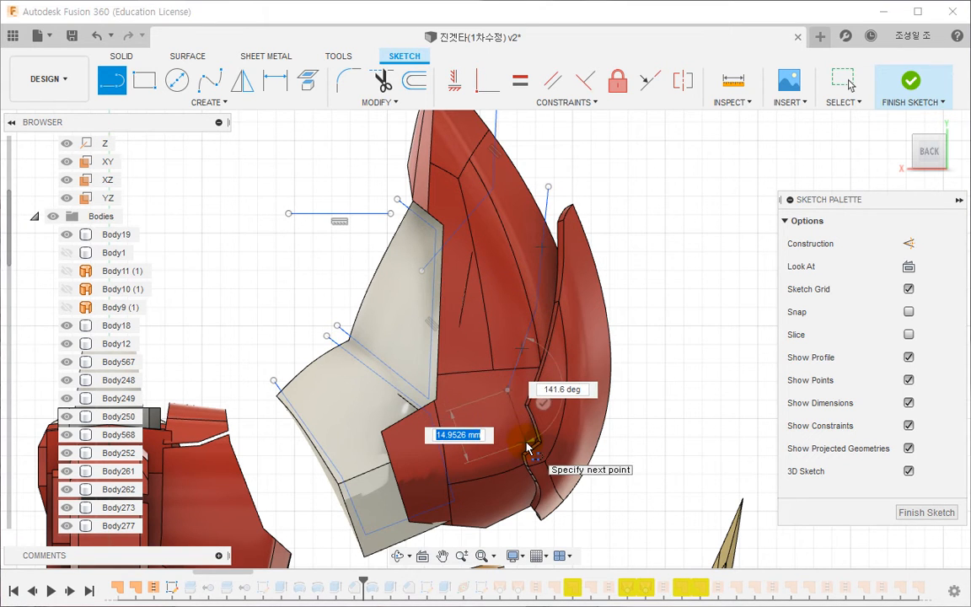
{"action": "left_click", "coordinate": [564, 529]}
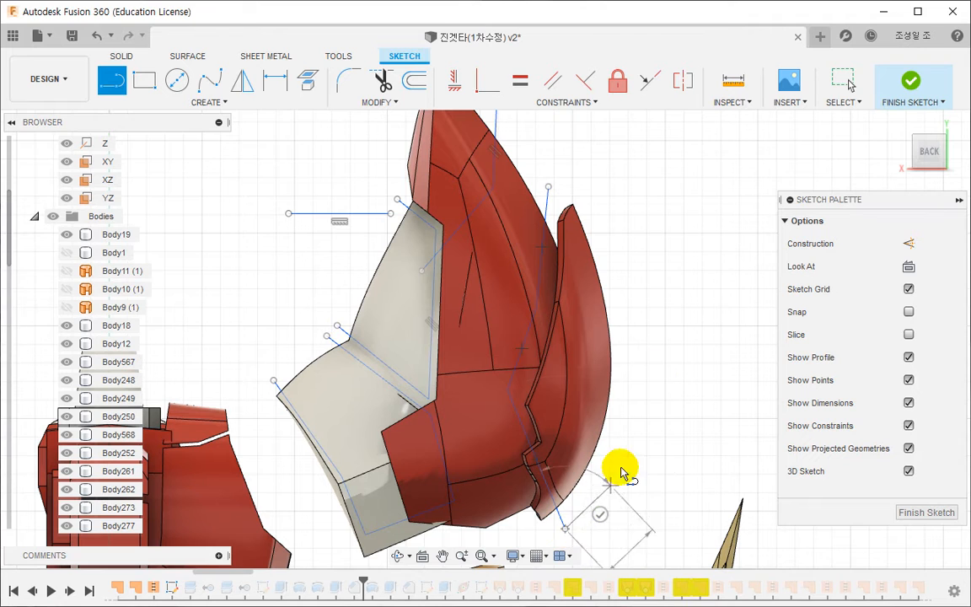
{"action": "key", "text": "Escape"}
- Draw a line about 26 mm long from the upper split line's corner to the cover's rear edge, and finish the sketch
{"action": "middle_click_drag", "start_coordinate": [656, 259], "coordinate": [659, 302]}
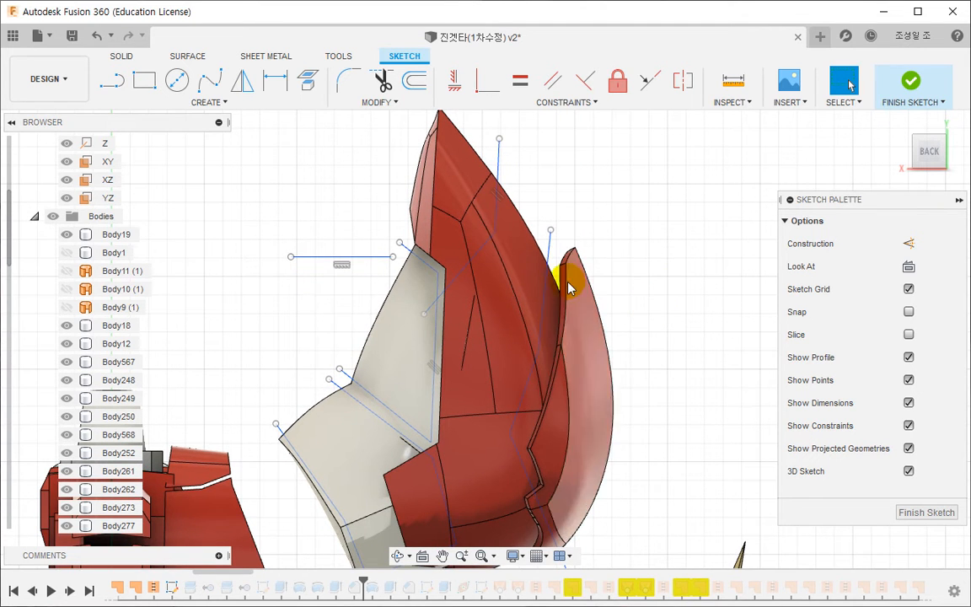
{"action": "key", "text": "l"}
{"action": "left_click", "coordinate": [485, 255]}
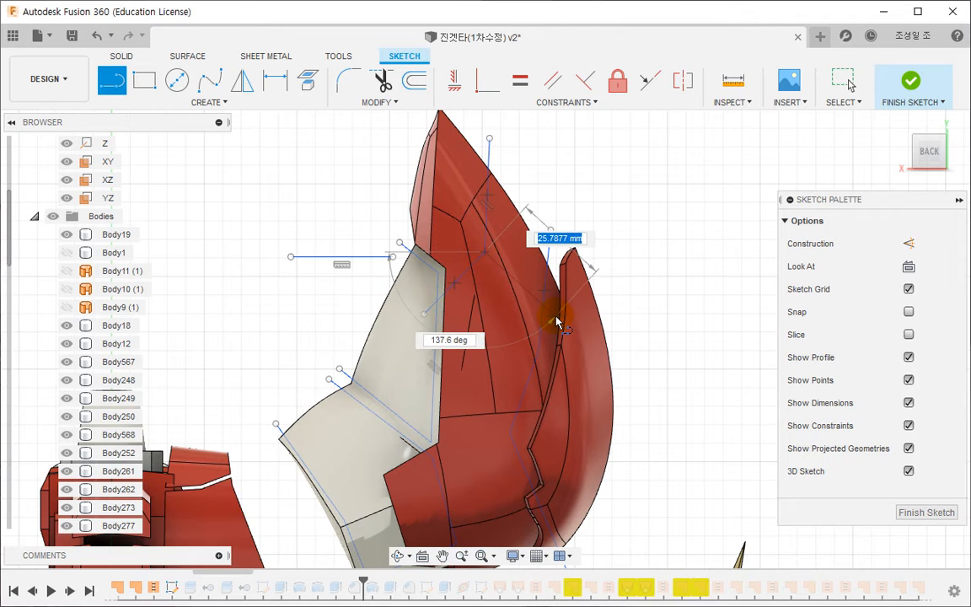
{"action": "left_click", "coordinate": [559, 319]}
{"action": "key", "text": "Escape"}
{"action": "left_click", "coordinate": [904, 84]}
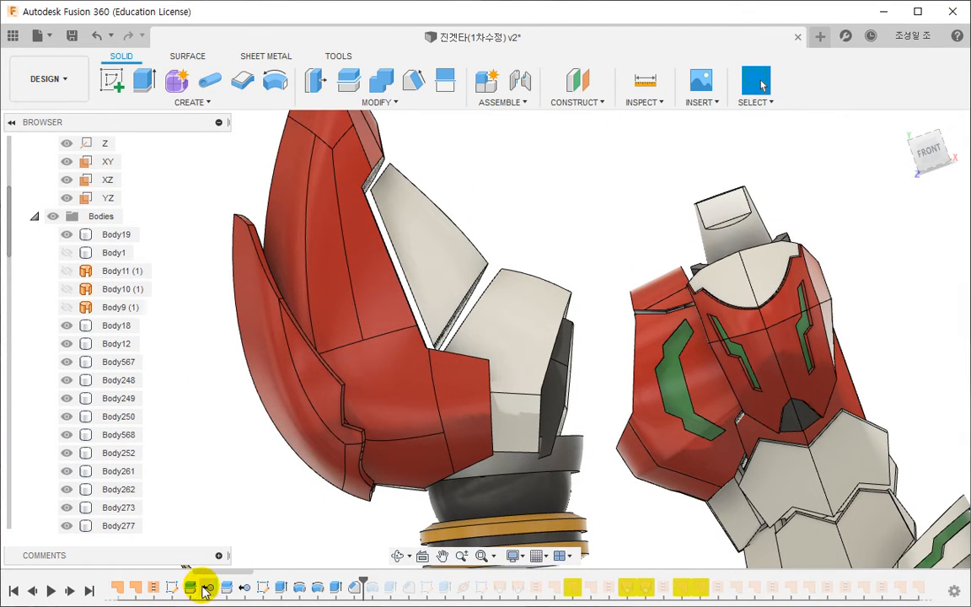
- Locate the armour split sketch, Sketch15, among the design's sketches and make it visible
{"action": "left_click", "coordinate": [172, 589]}
{"action": "left_click", "coordinate": [34, 217]}
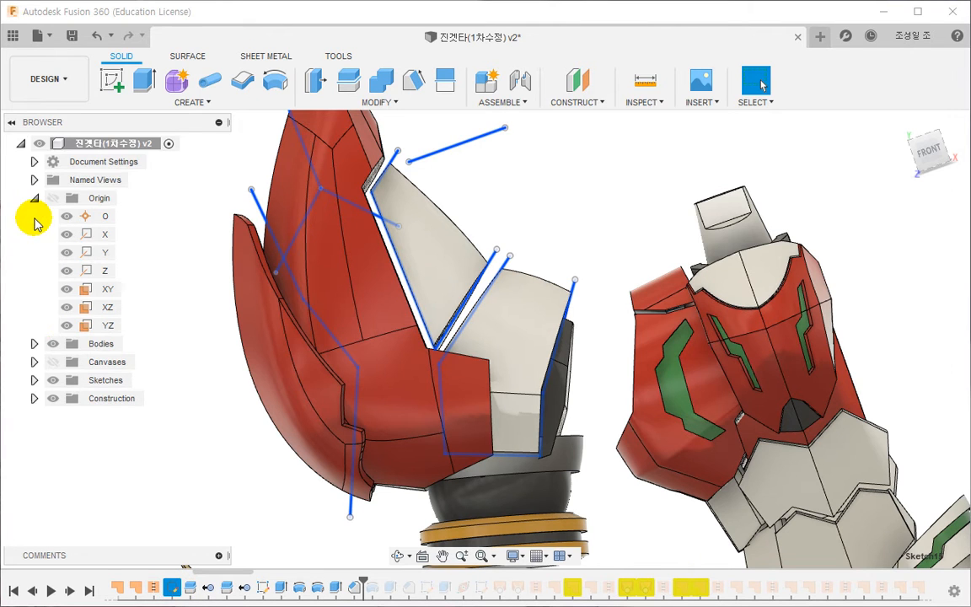
{"action": "left_click", "coordinate": [34, 380]}
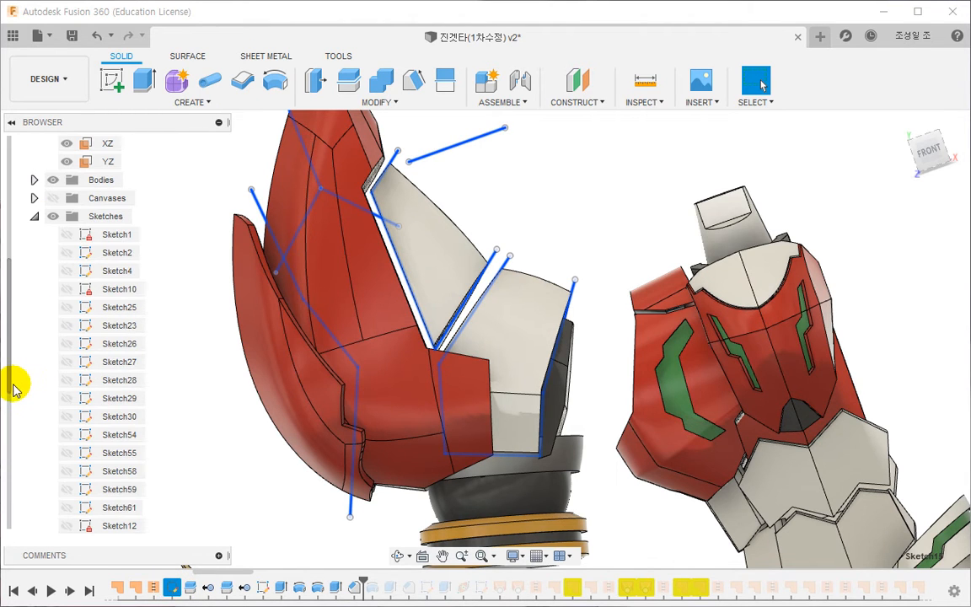
{"action": "left_click", "coordinate": [10, 421]}
{"action": "left_click", "coordinate": [95, 507]}
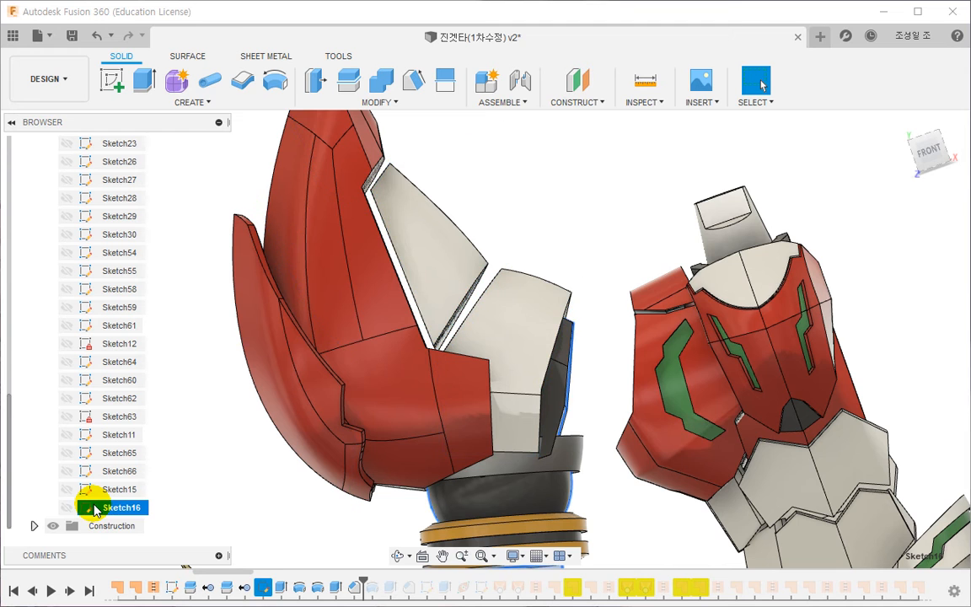
{"action": "left_click", "coordinate": [105, 490]}
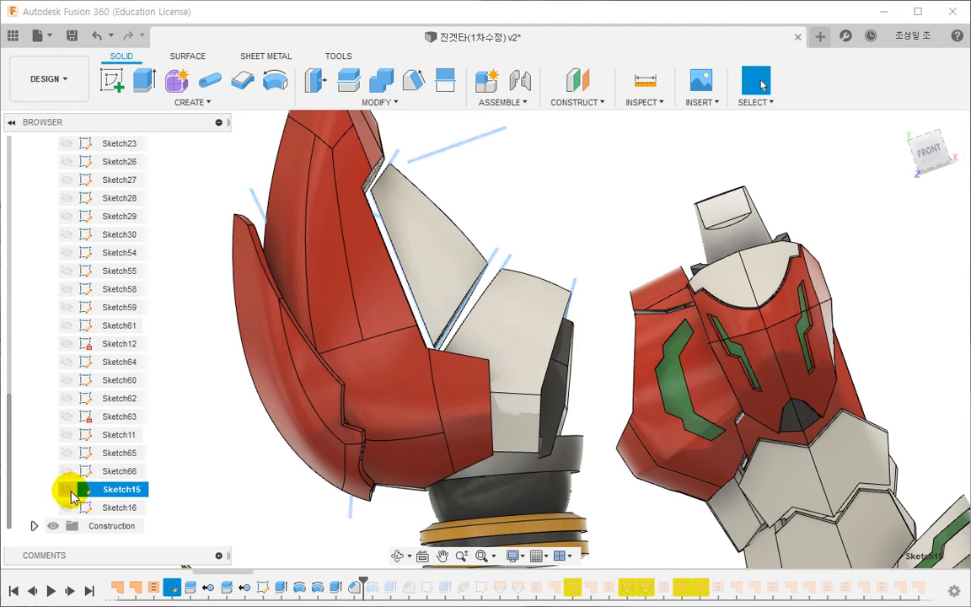
{"action": "left_click", "coordinate": [68, 489]}
{"action": "mouse_move", "coordinate": [286, 397]}
{"action": "middle_mouse_down", "text": "shift"}
{"action": "mouse_move", "coordinate": [336, 403]}
{"action": "mouse_move", "coordinate": [352, 381]}
{"action": "mouse_move", "coordinate": [380, 390]}
{"action": "middle_mouse_up", "text": "shift"}
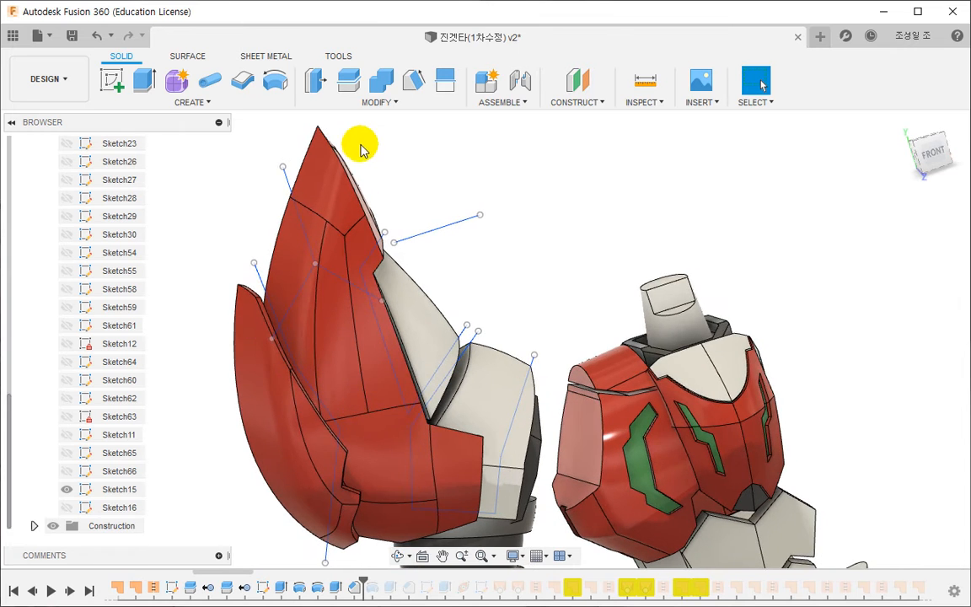
- Split the large red cover body along the bent sketch line running down beside the outer fin, with the splitting tool extended
{"action": "left_click", "coordinate": [348, 81]}
{"action": "left_click", "coordinate": [369, 193]}
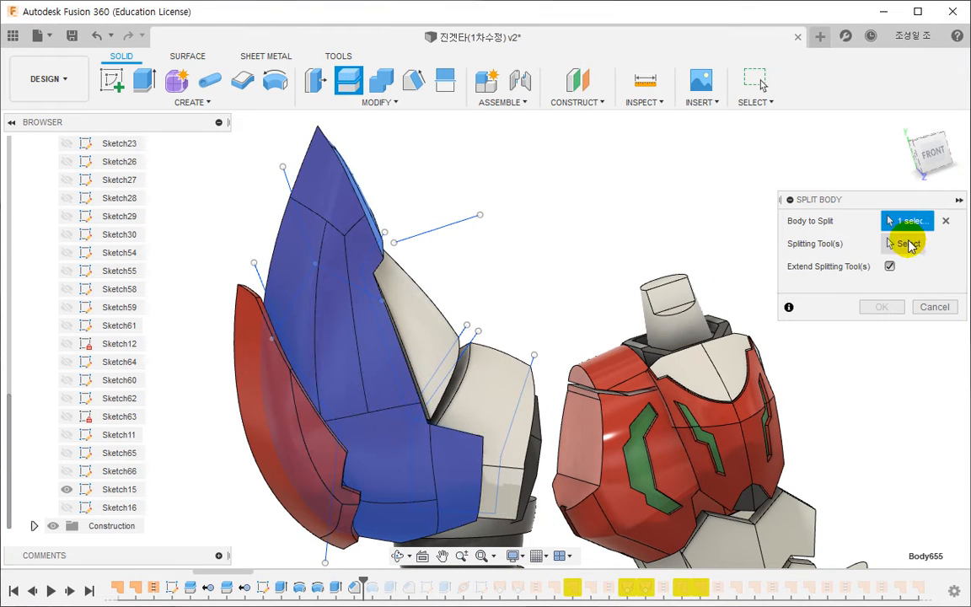
{"action": "left_click", "coordinate": [908, 244]}
{"action": "left_click", "coordinate": [260, 277]}
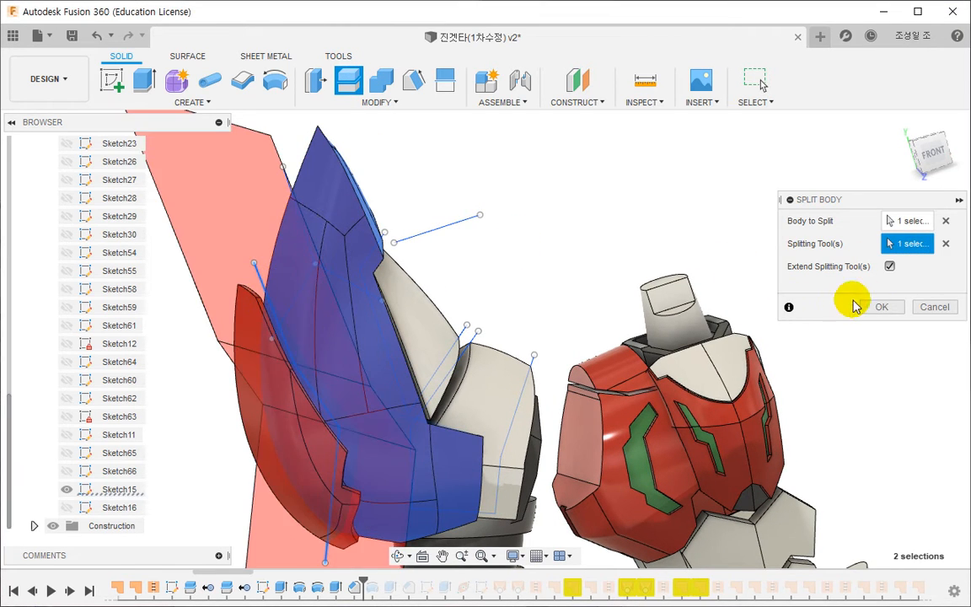
{"action": "left_click", "coordinate": [876, 306]}
{"action": "scroll", "coordinate": [379, 358], "scroll_direction": "up", "scroll_amount": 4}
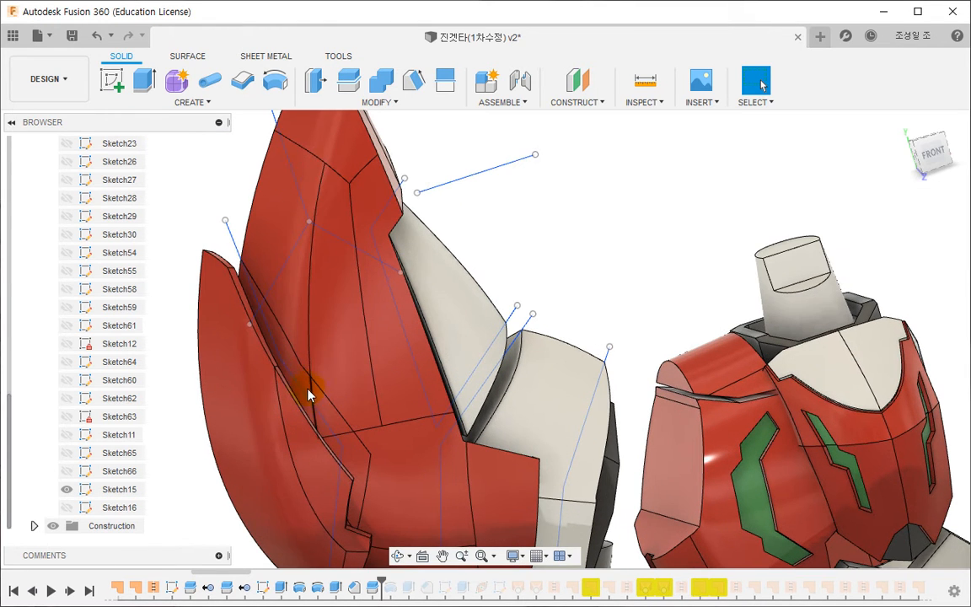
- Find the narrow strip split off between the red cover and the outer fin, and remove that body
{"action": "left_click", "coordinate": [303, 385]}
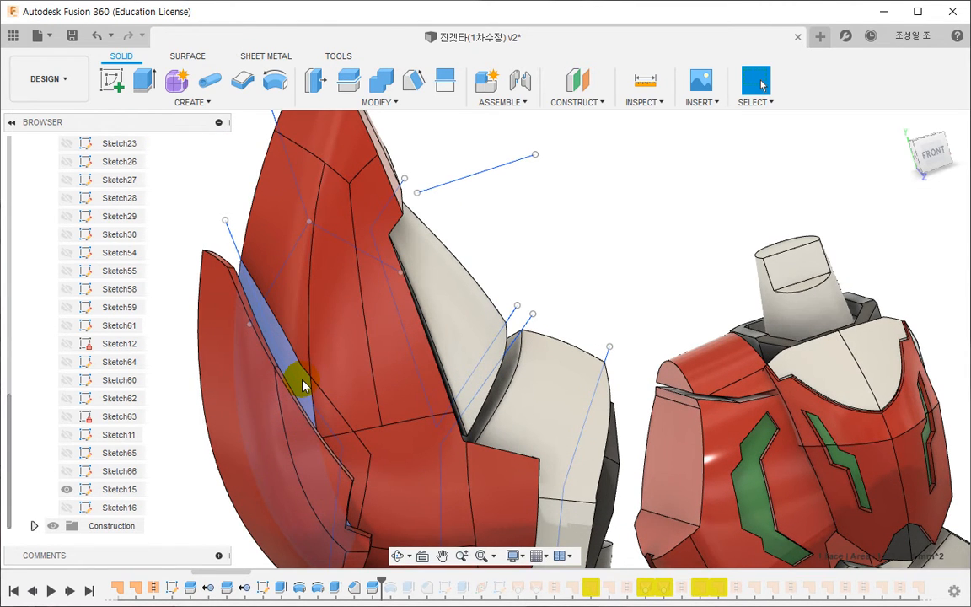
{"action": "right_click", "coordinate": [302, 385]}
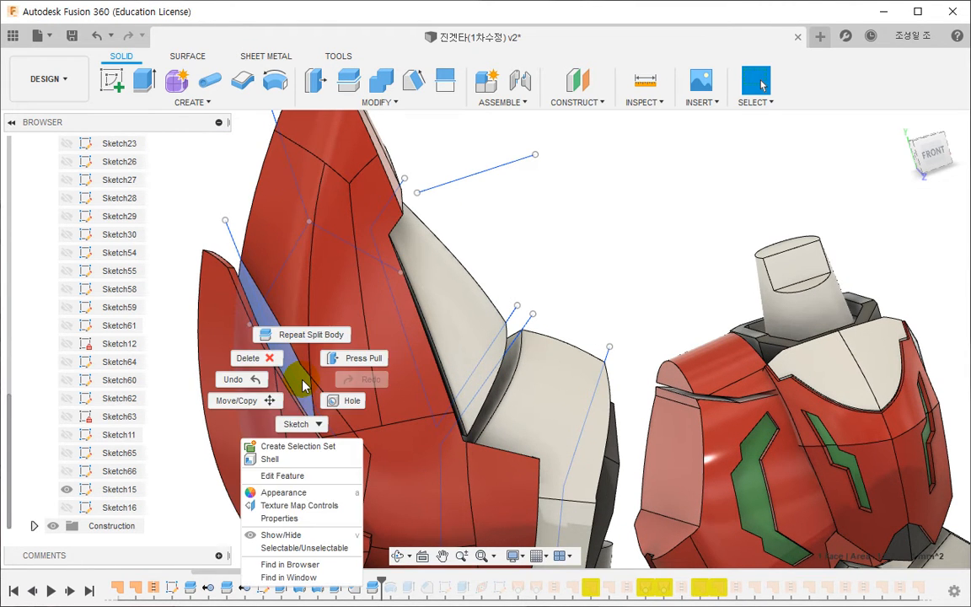
{"action": "left_click", "coordinate": [306, 557]}
{"action": "left_click", "coordinate": [115, 526]}
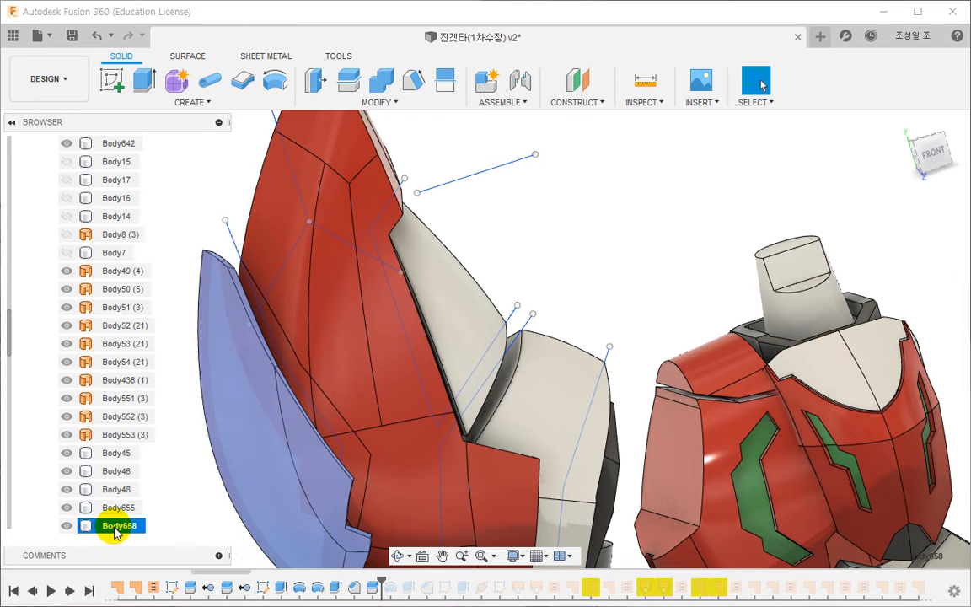
{"action": "left_click", "coordinate": [112, 508]}
{"action": "right_click", "coordinate": [113, 507]}
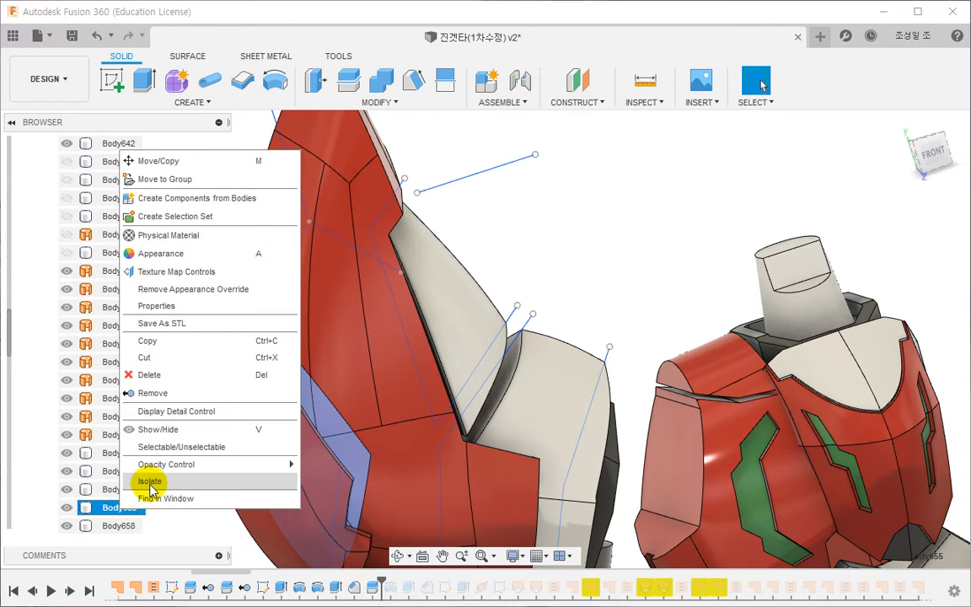
{"action": "left_click", "coordinate": [152, 393]}
- Try to split eight upper faces of the large red cover along the two-segment split line, using Split with Surface
{"action": "middle_click_drag", "start_coordinate": [325, 368], "coordinate": [337, 396], "text": "shift"}
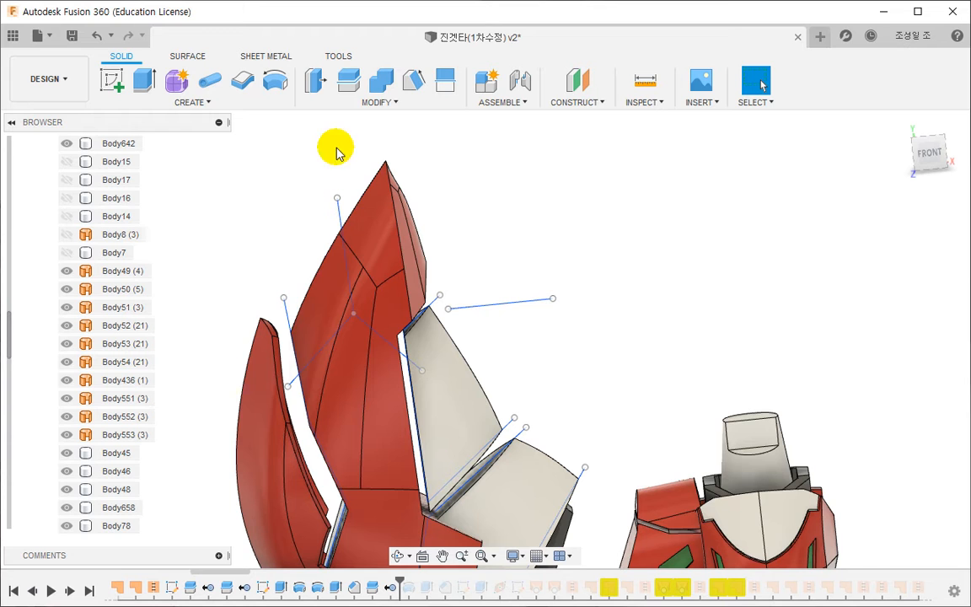
{"action": "left_click", "coordinate": [443, 83]}
{"action": "left_click", "coordinate": [375, 396]}
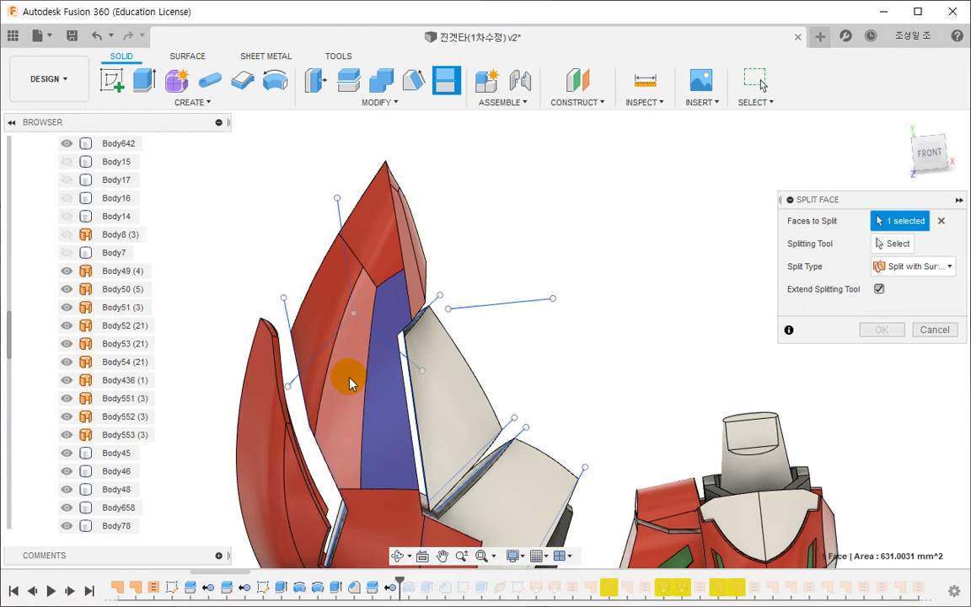
{"action": "left_click", "coordinate": [336, 314]}
{"action": "left_click", "coordinate": [305, 319]}
{"action": "left_click", "coordinate": [357, 239]}
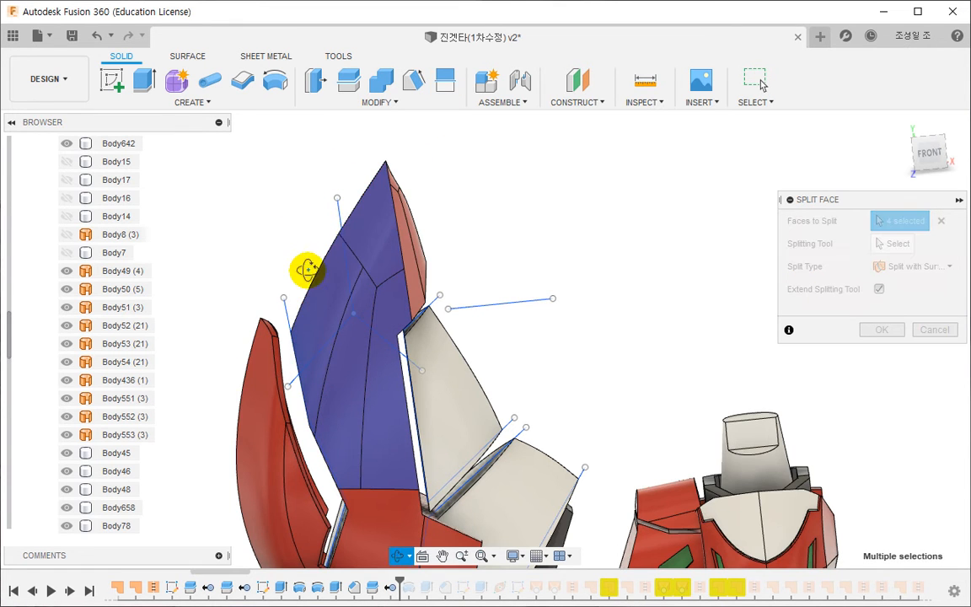
{"action": "middle_click_drag", "start_coordinate": [306, 270], "coordinate": [261, 202], "text": "shift"}
{"action": "left_click", "coordinate": [279, 248]}
{"action": "left_click", "coordinate": [229, 270]}
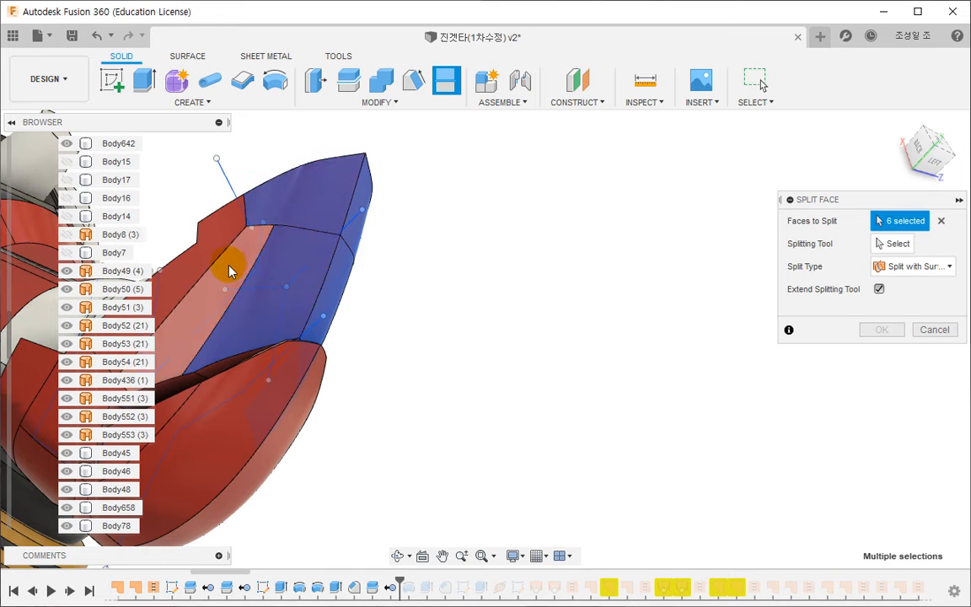
{"action": "left_click", "coordinate": [199, 250]}
{"action": "middle_click_drag", "start_coordinate": [362, 295], "coordinate": [219, 263], "text": "shift"}
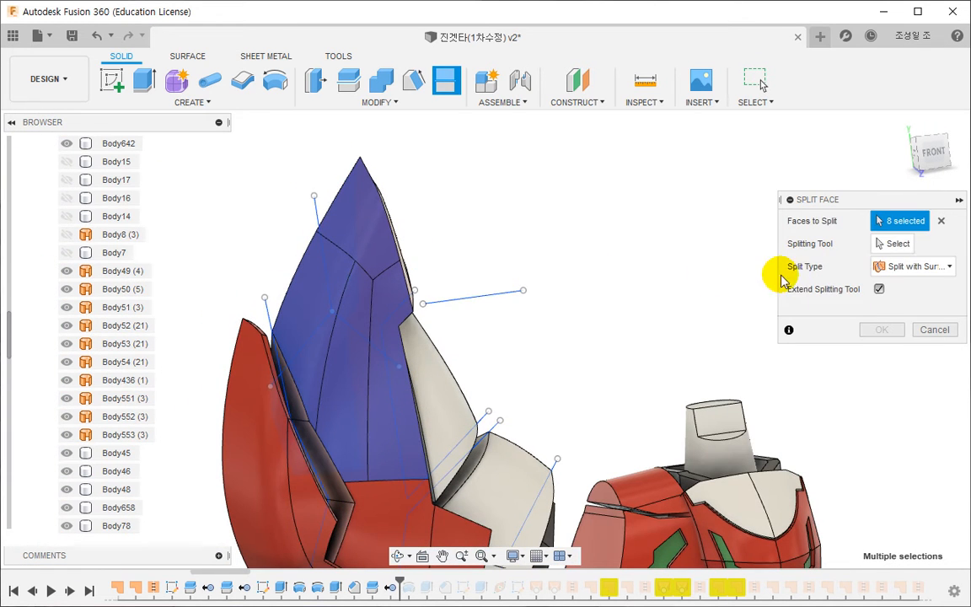
{"action": "left_click", "coordinate": [892, 243]}
{"action": "left_click", "coordinate": [373, 348]}
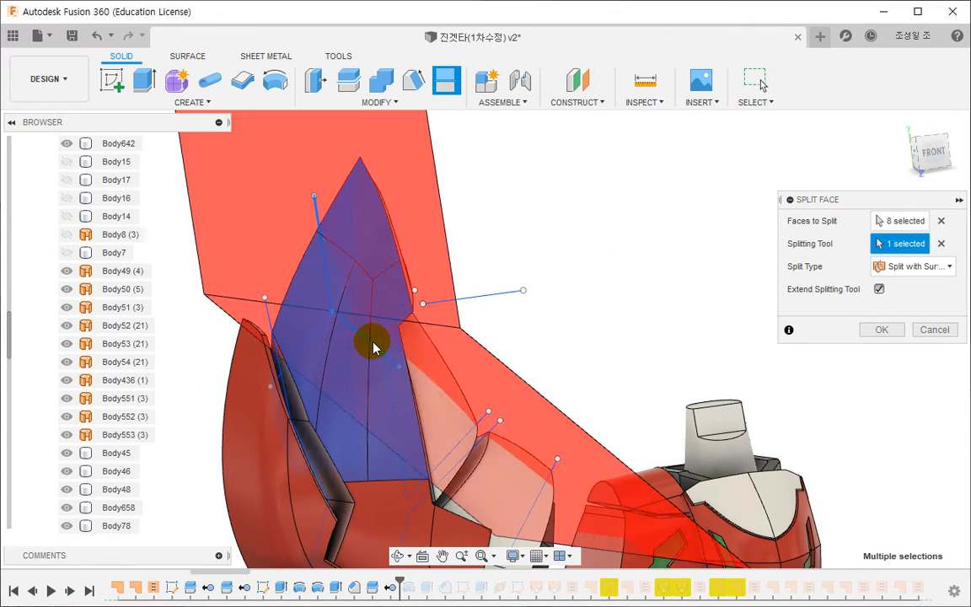
{"action": "left_click", "coordinate": [878, 330]}
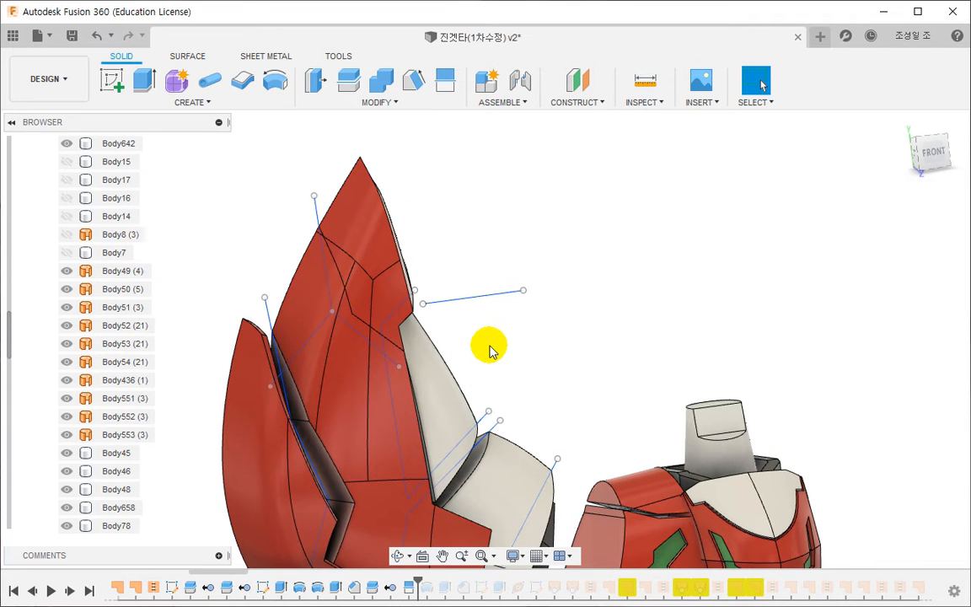
{"action": "mouse_move", "coordinate": [435, 339]}
{"action": "middle_mouse_down", "text": "shift"}
{"action": "mouse_move", "coordinate": [433, 353]}
{"action": "mouse_move", "coordinate": [429, 342]}
{"action": "mouse_move", "coordinate": [437, 342]}
{"action": "middle_mouse_up", "text": "shift"}
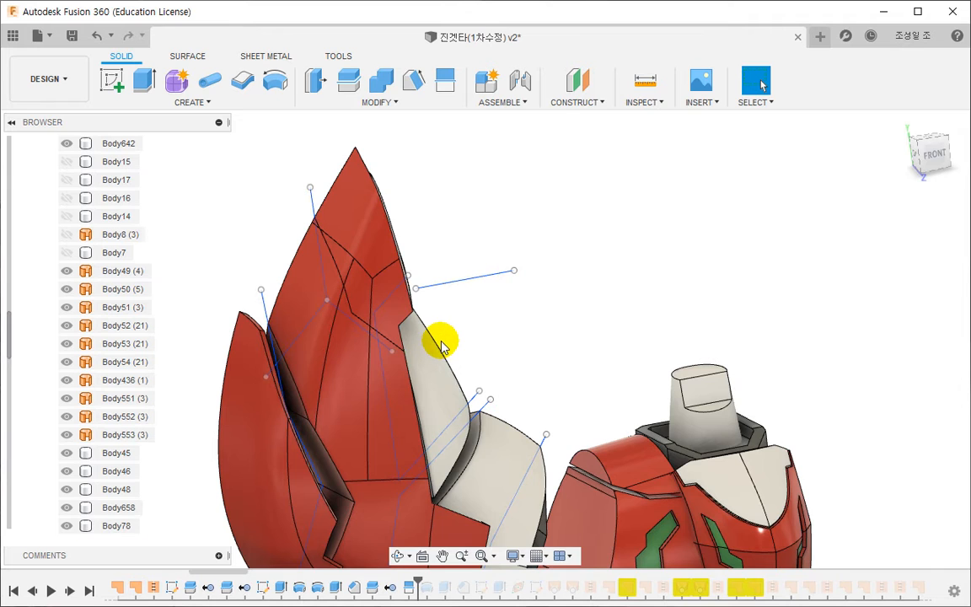
{"action": "scroll", "coordinate": [506, 336], "scroll_direction": "down", "scroll_amount": 3}
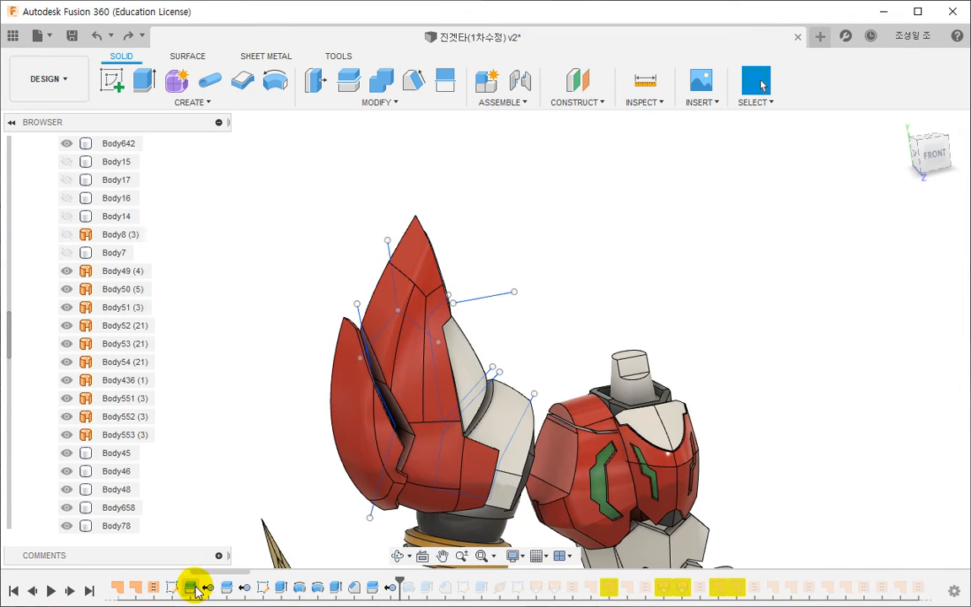
- Find Sketch15 in the sketch list again and hide it
{"action": "scroll", "coordinate": [104, 481], "scroll_direction": "down", "scroll_amount": 4}
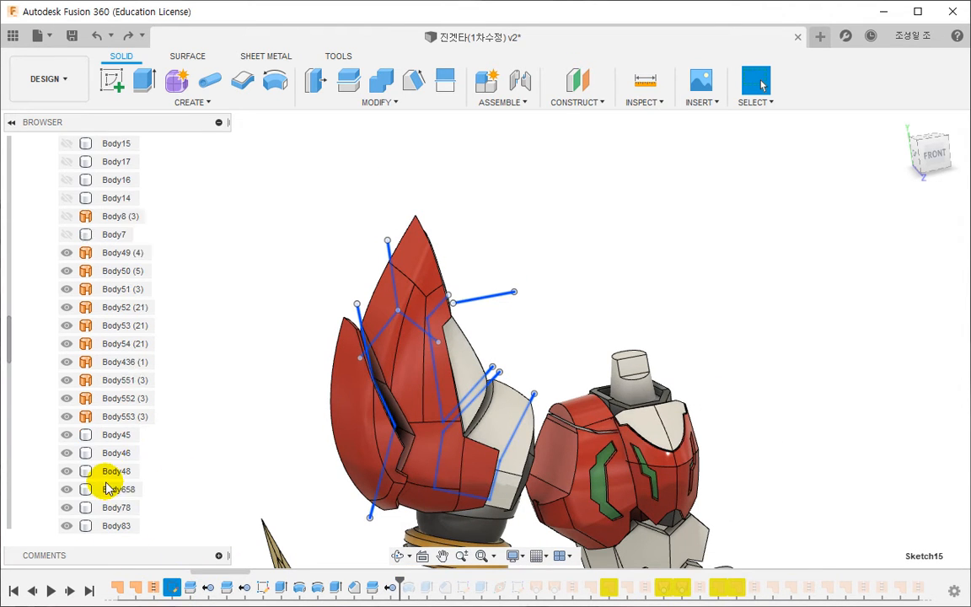
{"action": "right_click", "coordinate": [173, 587]}
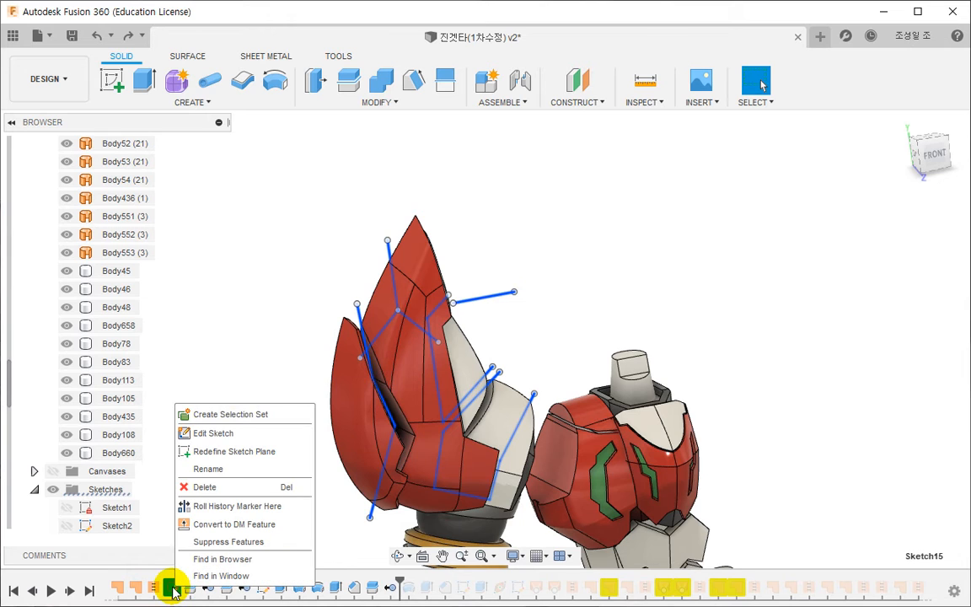
{"action": "scroll", "coordinate": [105, 510], "scroll_direction": "down", "scroll_amount": 9}
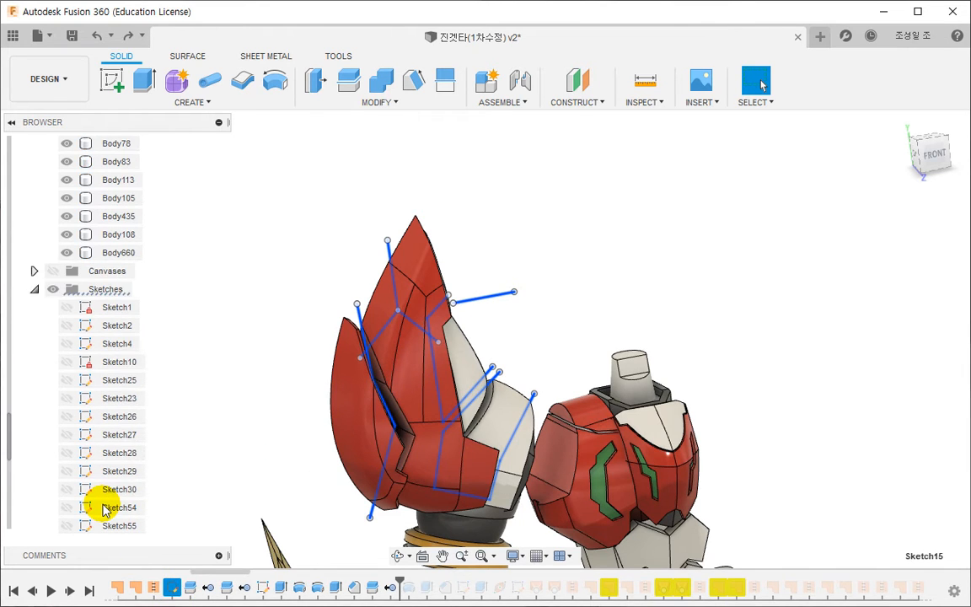
{"action": "scroll", "coordinate": [85, 516], "scroll_direction": "down", "scroll_amount": 1}
{"action": "left_click", "coordinate": [68, 490]}
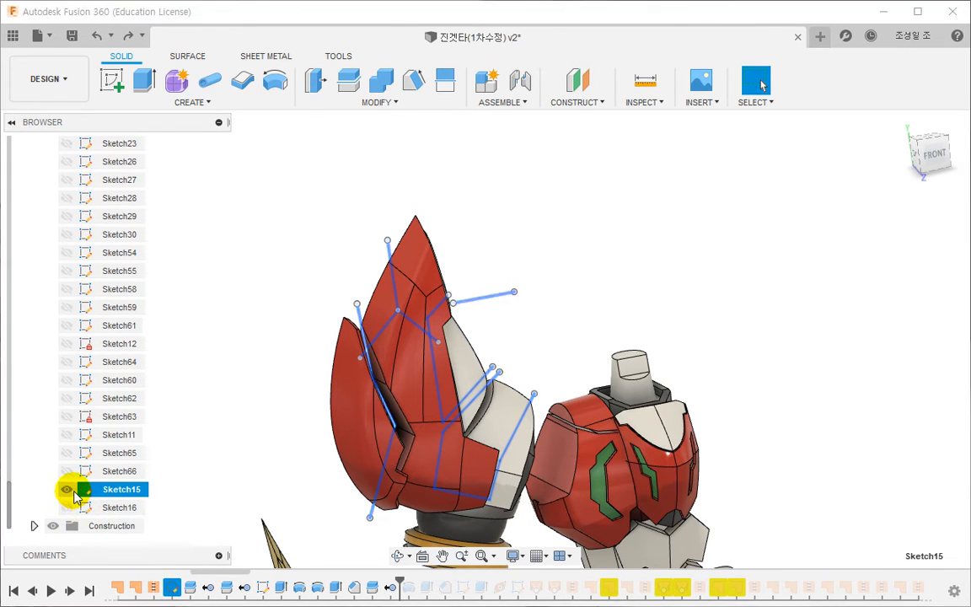
{"action": "scroll", "coordinate": [232, 360], "scroll_direction": "down", "scroll_amount": 2}
{"action": "middle_click_drag", "start_coordinate": [276, 377], "coordinate": [315, 404], "text": "shift"}
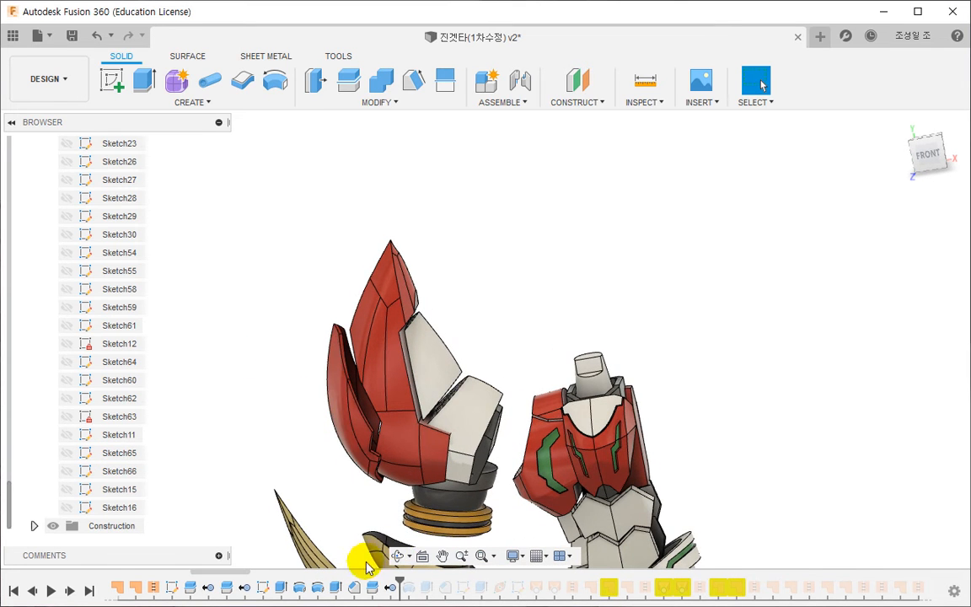
- Roll the design history forward past the warning-flagged surface features of the gold clawed part
{"action": "left_click_drag", "start_coordinate": [398, 580], "coordinate": [417, 581]}
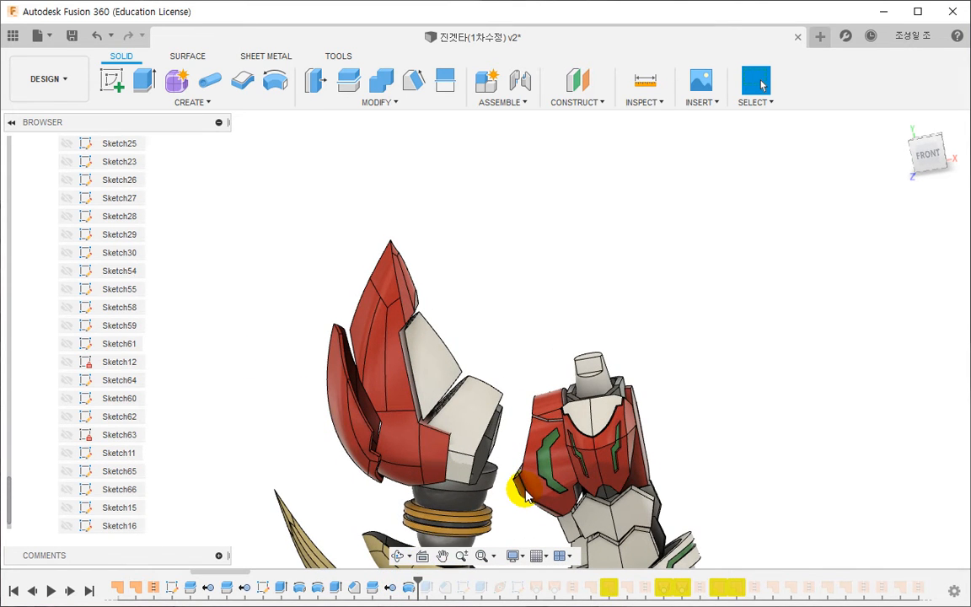
{"action": "middle_click_drag", "start_coordinate": [515, 481], "coordinate": [449, 232]}
{"action": "left_click_drag", "start_coordinate": [235, 571], "coordinate": [334, 571]}
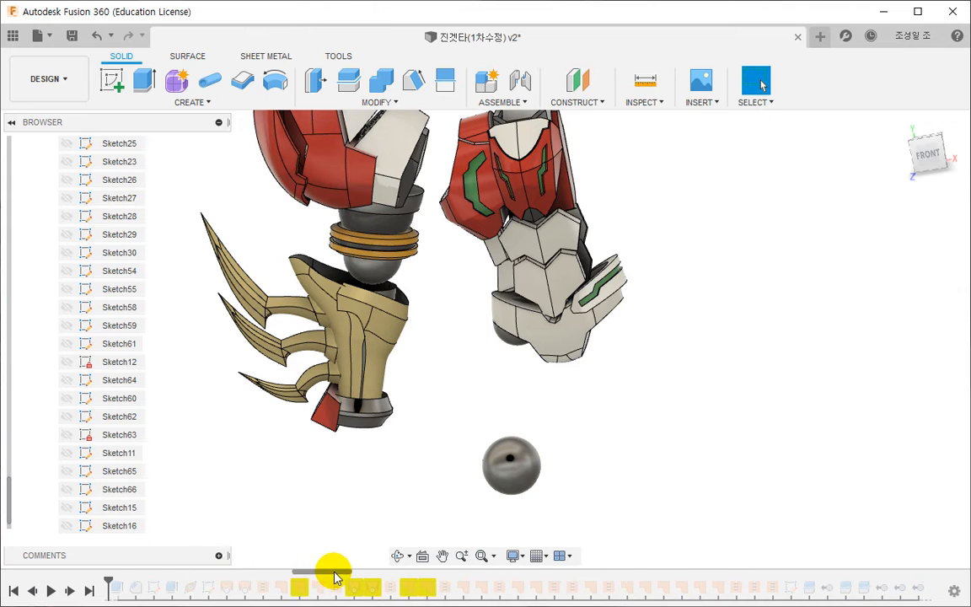
{"action": "left_click_drag", "start_coordinate": [110, 580], "coordinate": [468, 581]}
{"action": "left_click_drag", "start_coordinate": [295, 588], "coordinate": [279, 594]}
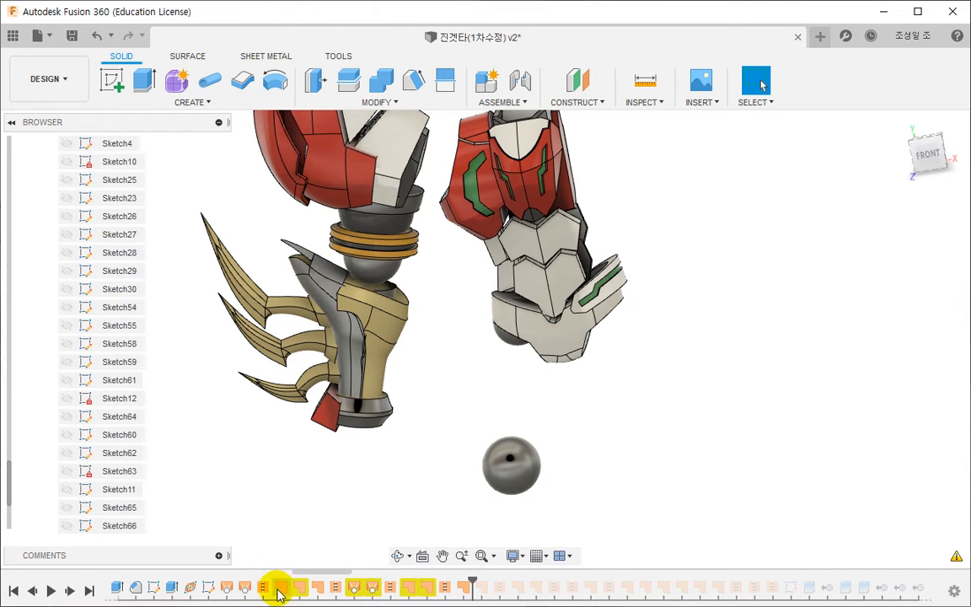
- Open the first loft of the gold clawed part for editing, inspect its two profiles up close, and accept it
{"action": "scroll", "coordinate": [331, 465], "scroll_direction": "up", "scroll_amount": 3}
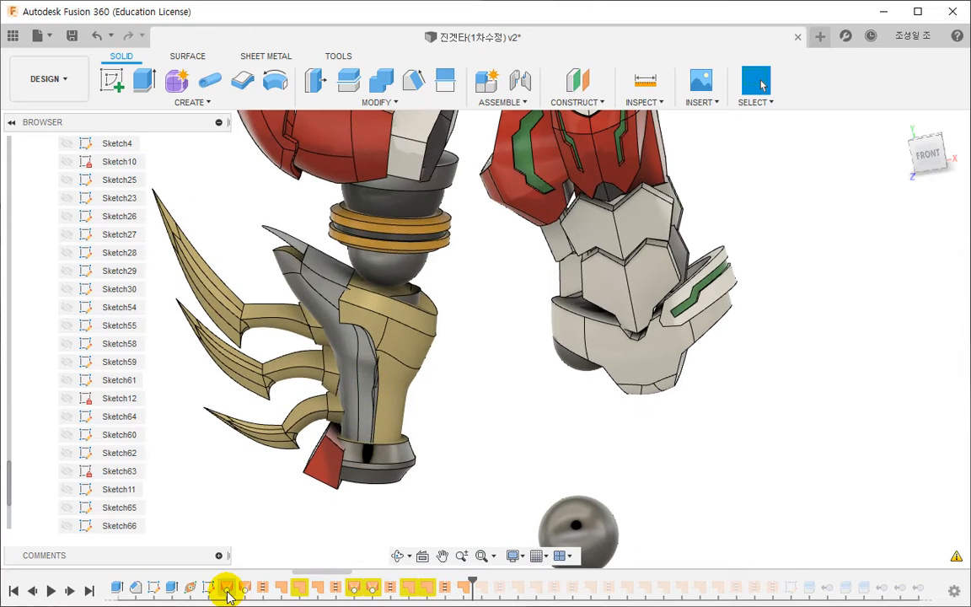
{"action": "double_click", "coordinate": [226, 587]}
{"action": "scroll", "coordinate": [358, 360], "scroll_direction": "up", "scroll_amount": 4}
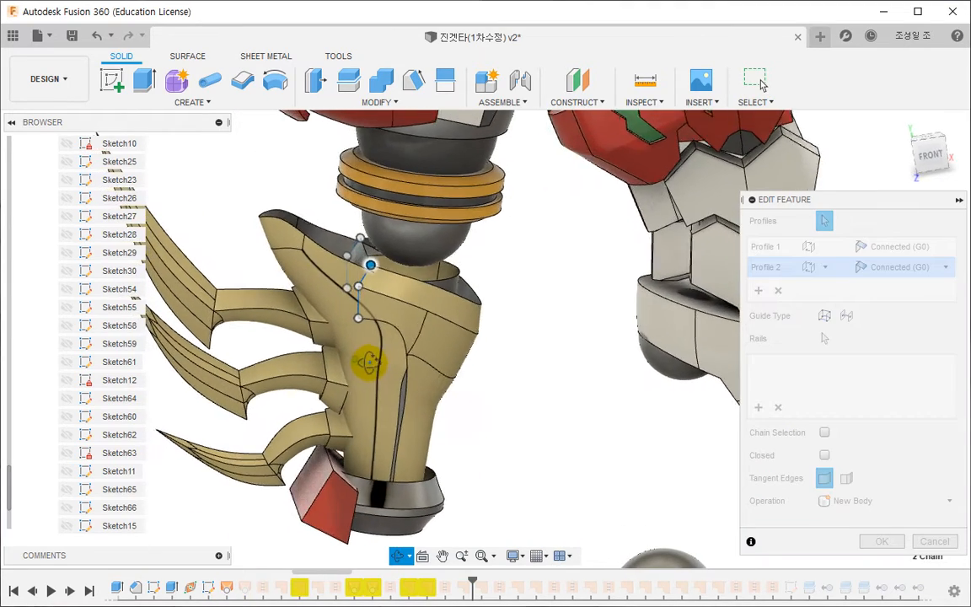
{"action": "middle_click_drag", "start_coordinate": [369, 363], "coordinate": [390, 400], "text": "shift"}
{"action": "scroll", "coordinate": [390, 341], "scroll_direction": "up", "scroll_amount": 3}
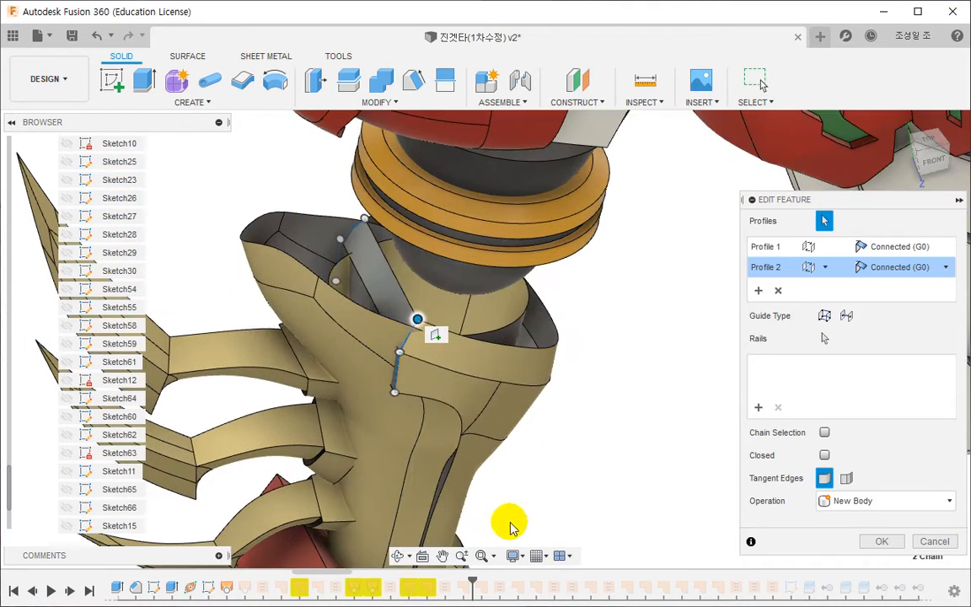
{"action": "left_click", "coordinate": [877, 541]}
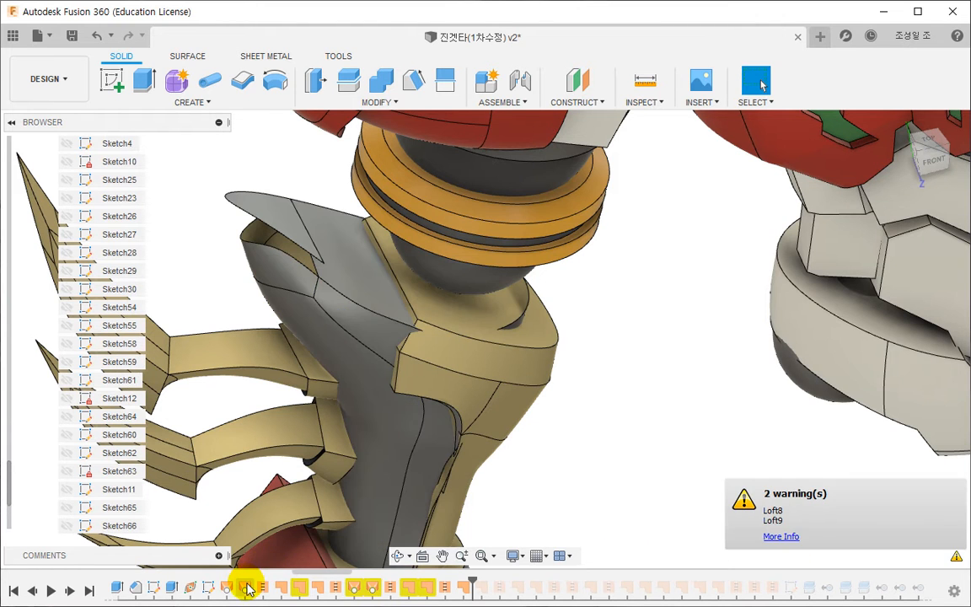
- Open Loft7 for editing, check its two profiles along the clawed part's side, and accept it
{"action": "double_click", "coordinate": [244, 587]}
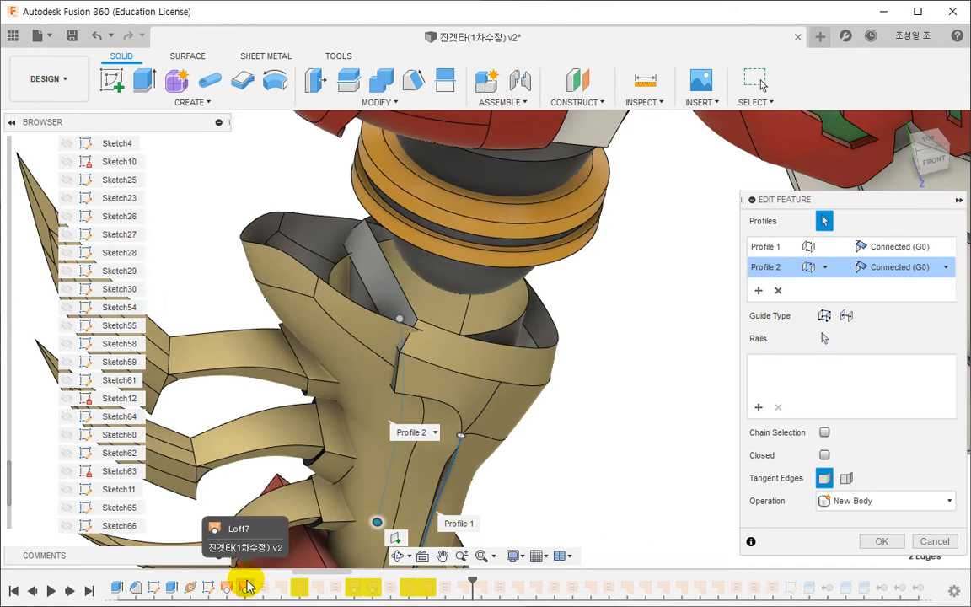
{"action": "middle_click_drag", "start_coordinate": [327, 524], "coordinate": [304, 379]}
{"action": "key", "text": "Return"}
{"action": "middle_click_drag", "start_coordinate": [441, 364], "coordinate": [451, 432], "text": "shift"}
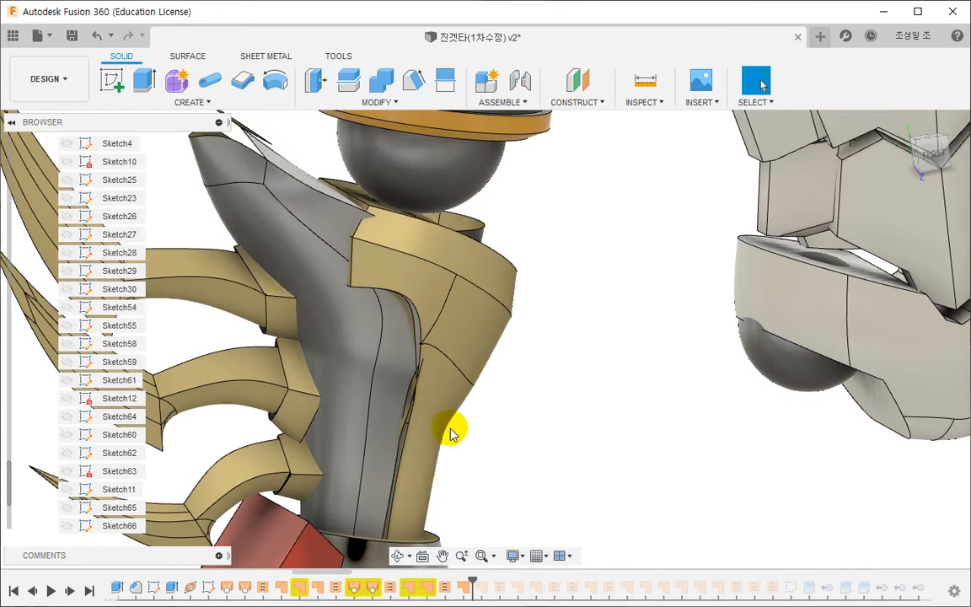
- Locate the gold arm part's surface body, Body120, in the browser, isolate it, and view its open side
{"action": "right_click", "coordinate": [462, 342]}
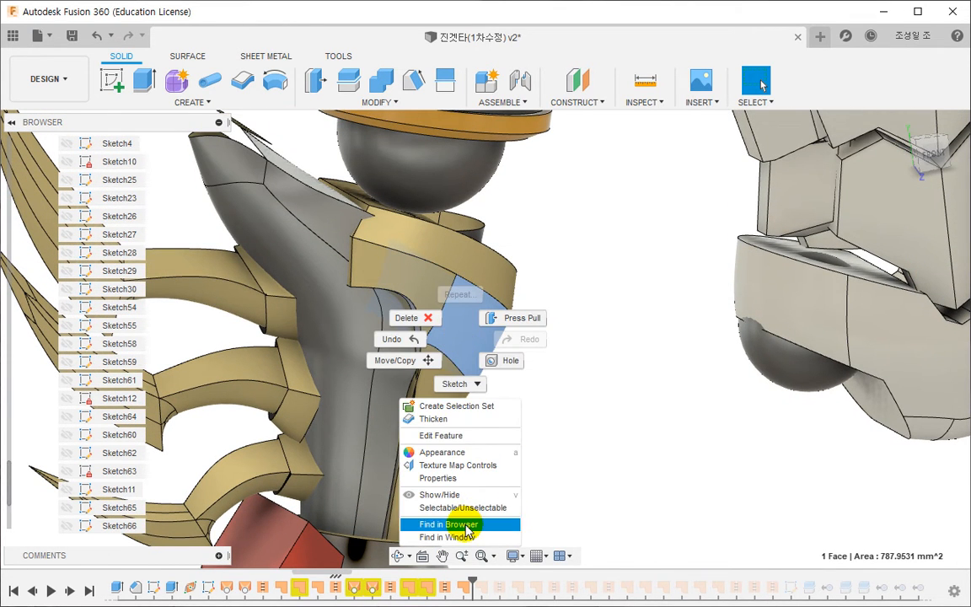
{"action": "left_click", "coordinate": [436, 523]}
{"action": "right_click", "coordinate": [133, 181]}
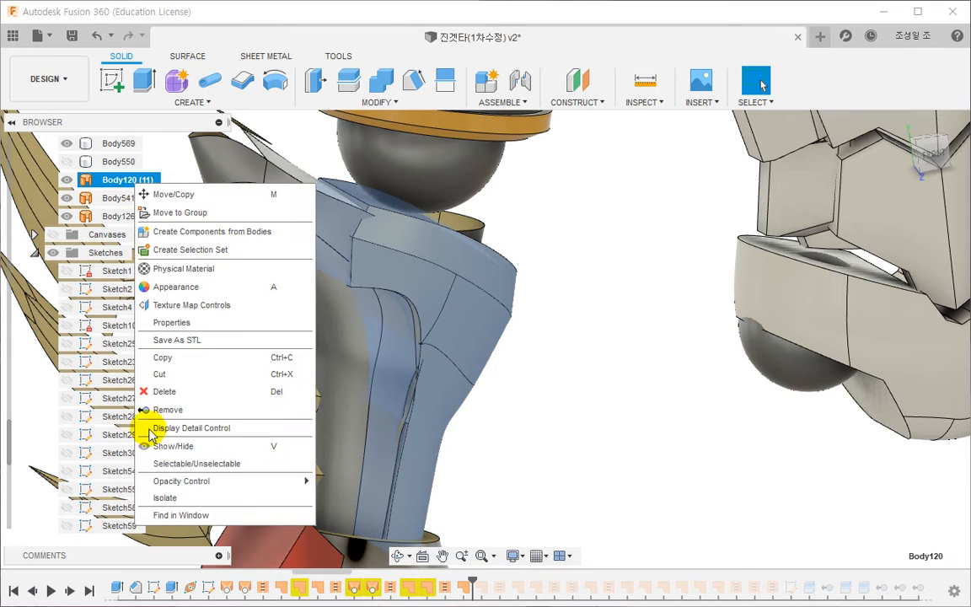
{"action": "left_click", "coordinate": [179, 498]}
{"action": "left_click", "coordinate": [504, 444]}
{"action": "middle_click_drag", "start_coordinate": [505, 444], "coordinate": [530, 419], "text": "shift"}
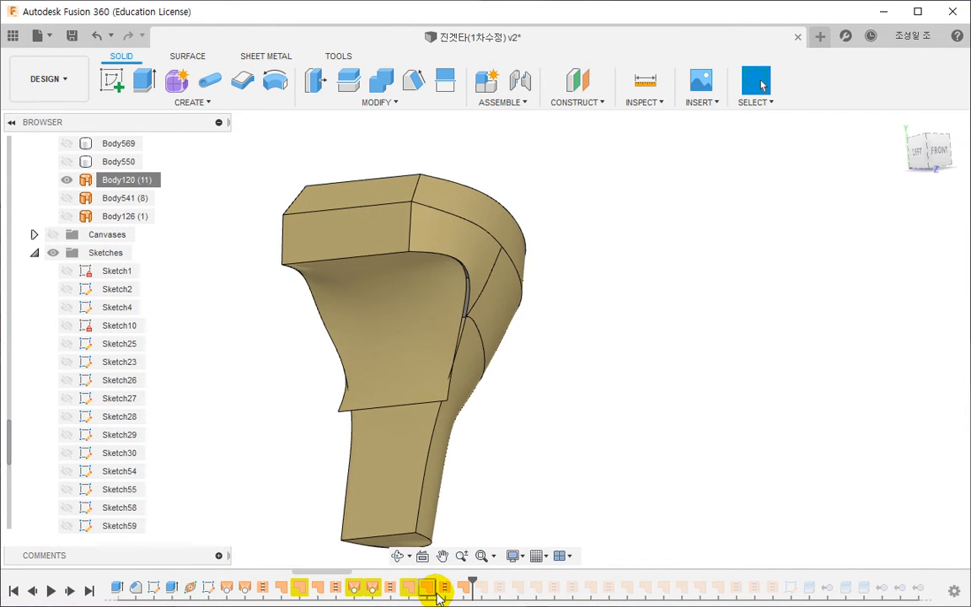
- Roll the design history back to just after Loft6 and open that loft for a check without changing it
{"action": "left_click_drag", "start_coordinate": [239, 581], "coordinate": [229, 581]}
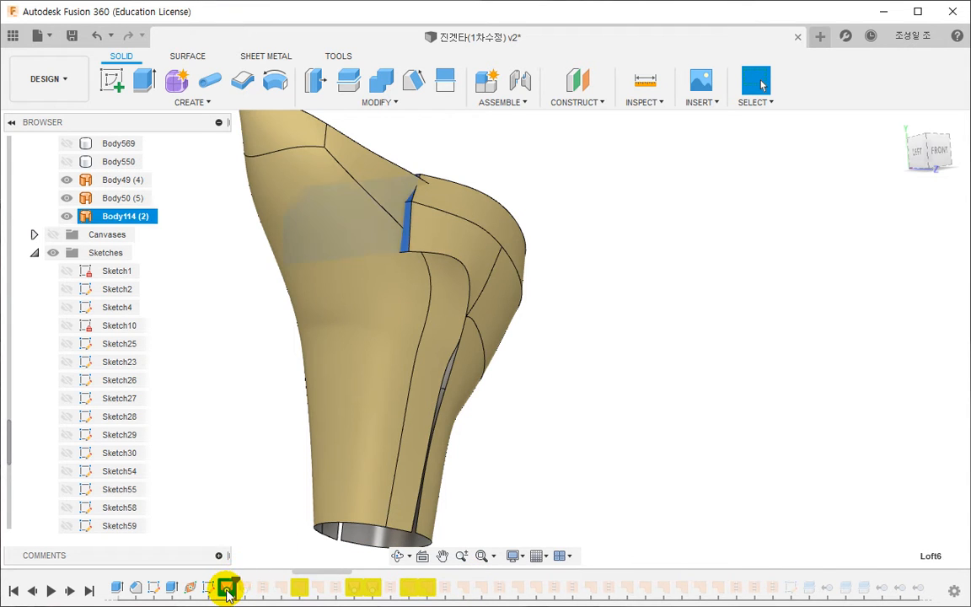
{"action": "double_click", "coordinate": [226, 588]}
{"action": "key", "text": "Escape"}
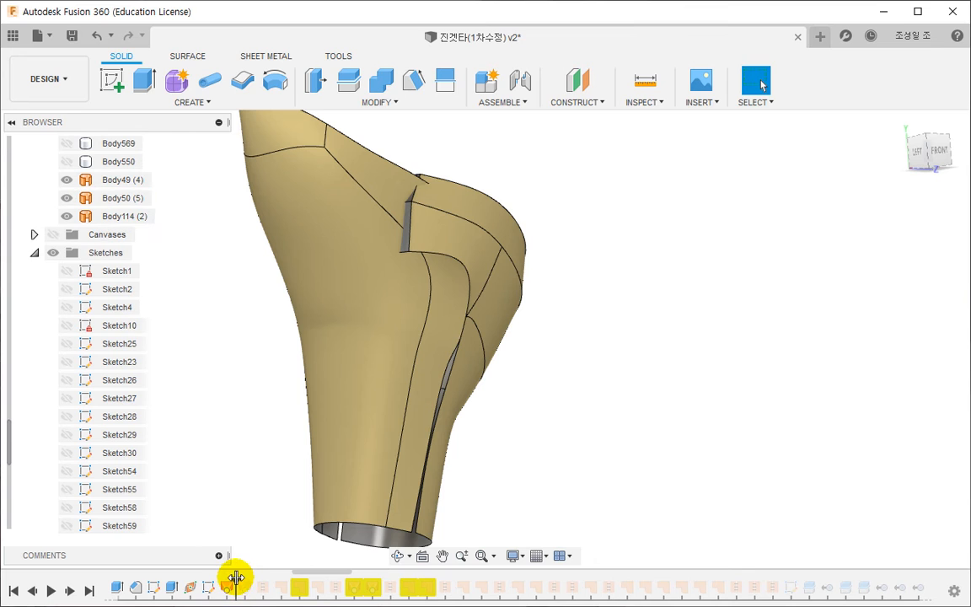
- Roll the history past the second loft and add the curved edge below the collar to both of its profiles
{"action": "left_click_drag", "start_coordinate": [245, 578], "coordinate": [250, 583]}
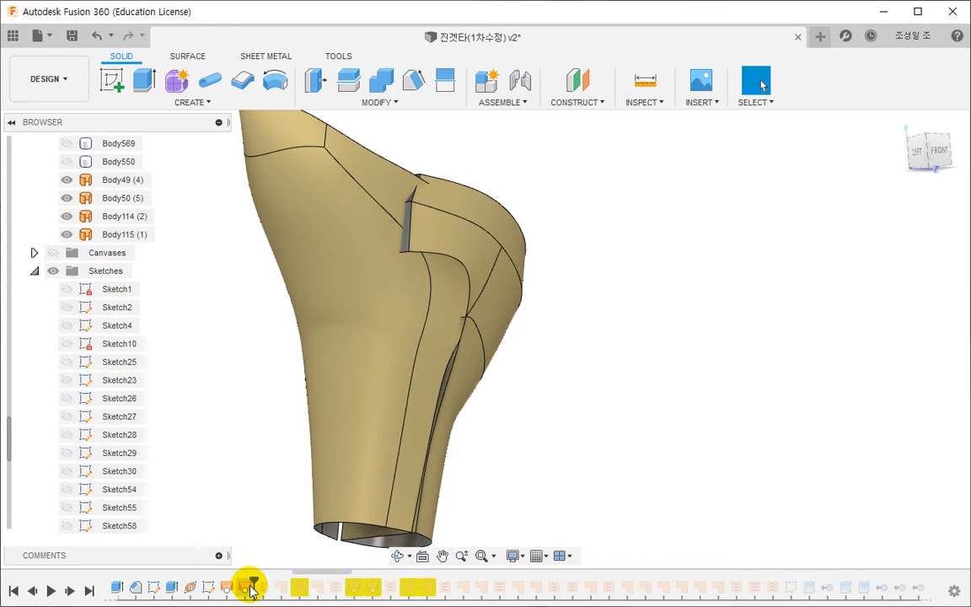
{"action": "double_click", "coordinate": [250, 588]}
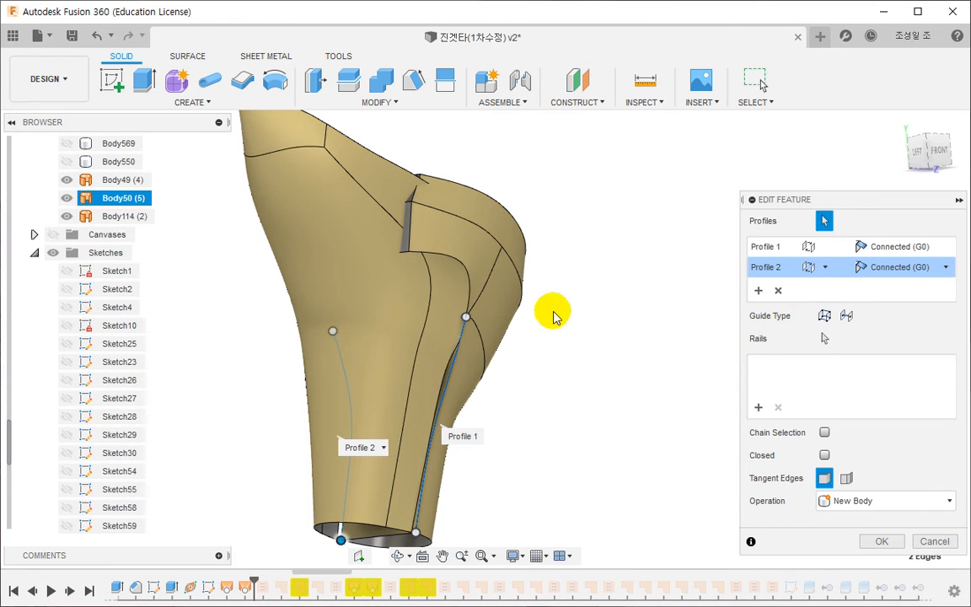
{"action": "left_click", "coordinate": [764, 249]}
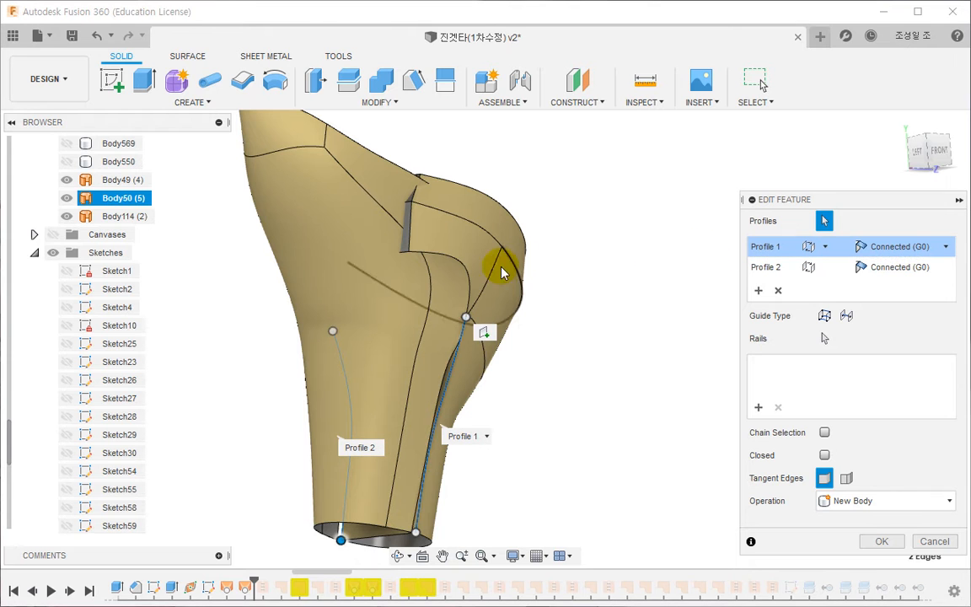
{"action": "left_click", "coordinate": [462, 268]}
{"action": "left_click", "coordinate": [770, 269]}
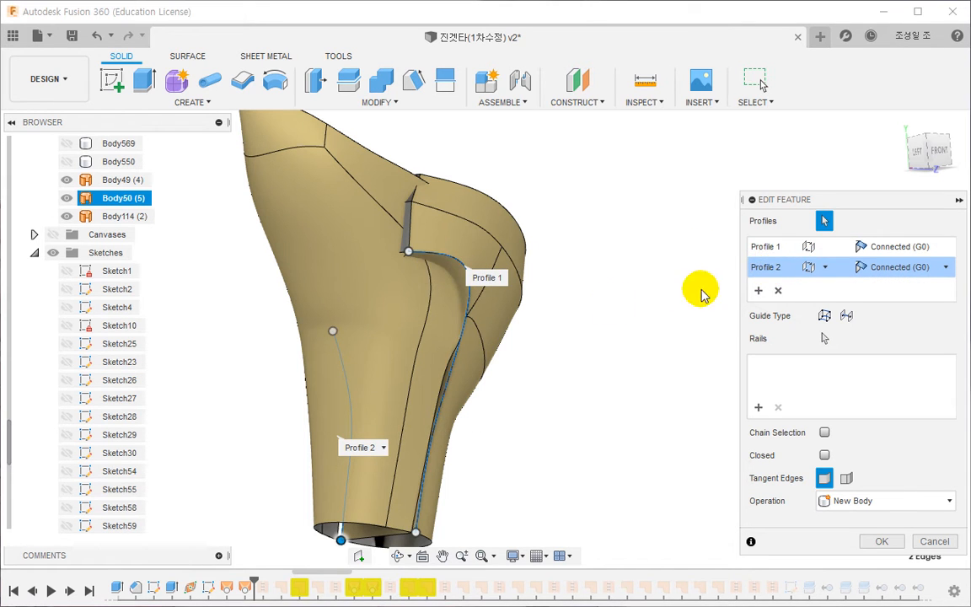
{"action": "middle_click_drag", "start_coordinate": [702, 290], "coordinate": [304, 281], "text": "shift"}
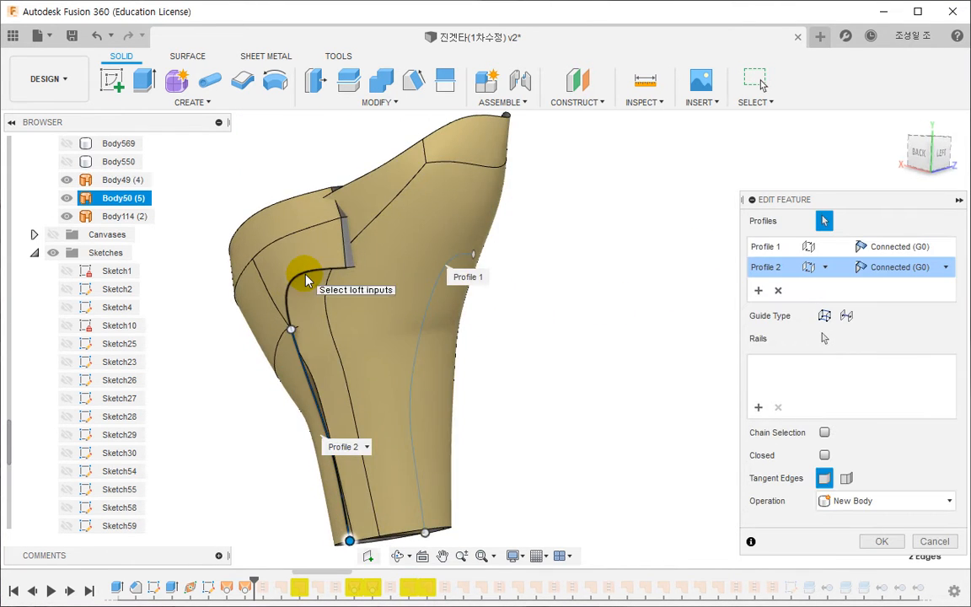
{"action": "left_click", "coordinate": [305, 281]}
{"action": "left_click", "coordinate": [864, 542]}
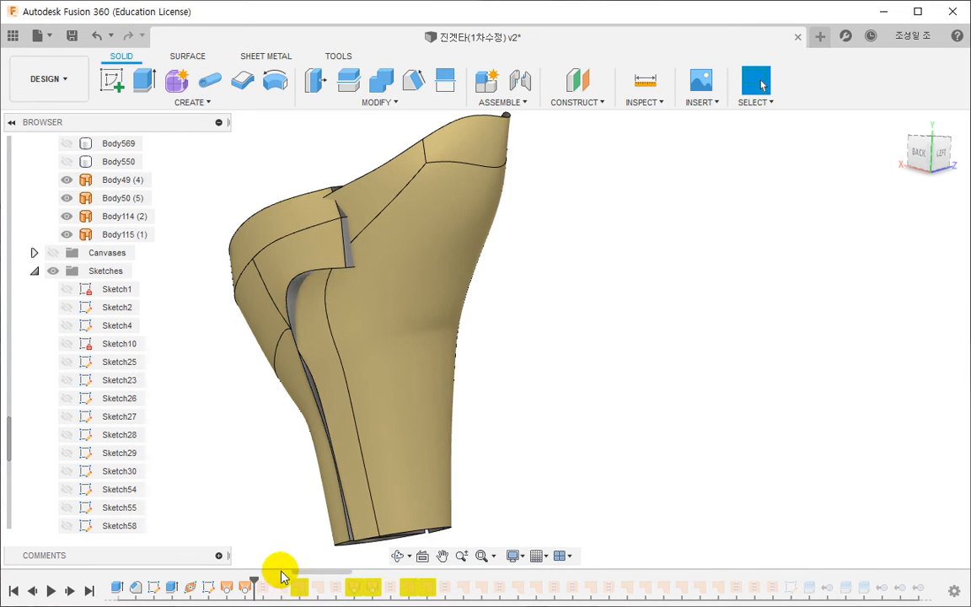
- Roll the history forward to SurfacePatch13 and delete that warning-flagged patch, confirming the deletion
{"action": "left_click_drag", "start_coordinate": [253, 579], "coordinate": [269, 579]}
{"action": "middle_click_drag", "start_coordinate": [266, 527], "coordinate": [280, 465], "text": "shift"}
{"action": "left_click_drag", "start_coordinate": [273, 580], "coordinate": [308, 581]}
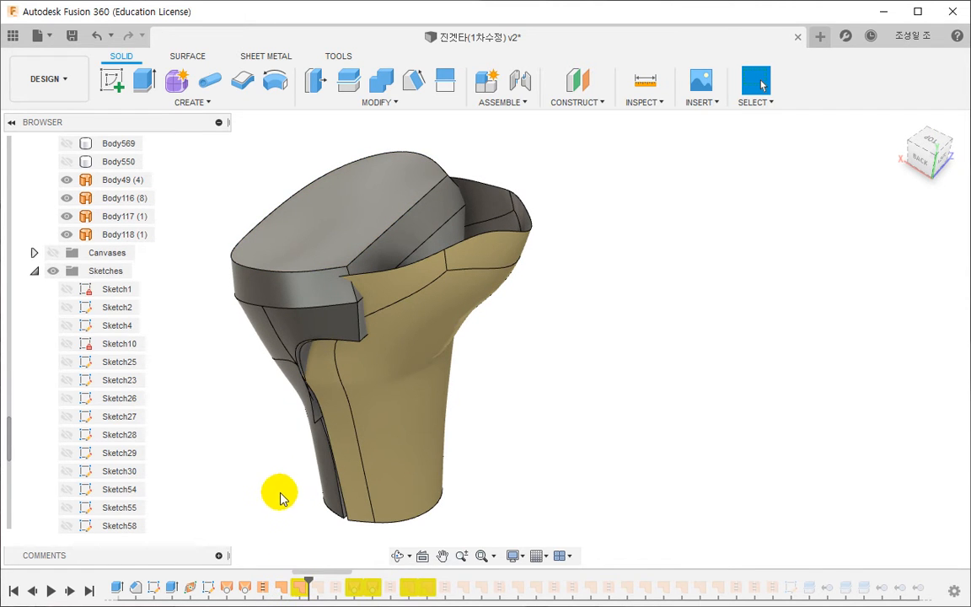
{"action": "middle_click_drag", "start_coordinate": [290, 527], "coordinate": [303, 455]}
{"action": "right_click", "coordinate": [300, 587]}
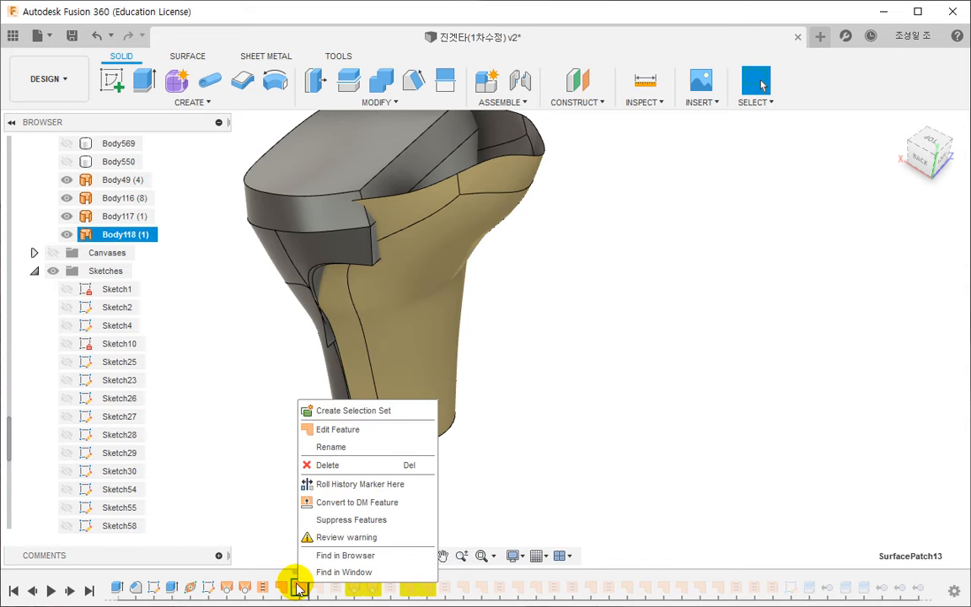
{"action": "left_click", "coordinate": [329, 463]}
{"action": "left_click", "coordinate": [408, 316]}
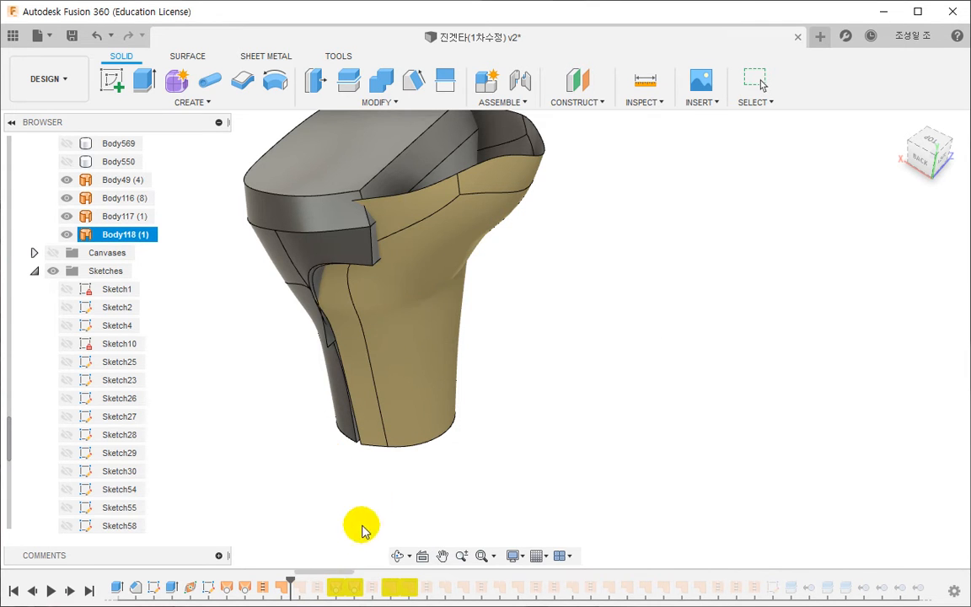
- Roll the history past the patch closing the arm part's lower end and check its two boundary edges
{"action": "left_click_drag", "start_coordinate": [292, 578], "coordinate": [308, 579]}
{"action": "mouse_move", "coordinate": [397, 555]}
{"action": "left_mouse_down"}
{"action": "mouse_move", "coordinate": [399, 487]}
{"action": "mouse_move", "coordinate": [422, 396]}
{"action": "left_mouse_up"}
{"action": "double_click", "coordinate": [299, 586]}
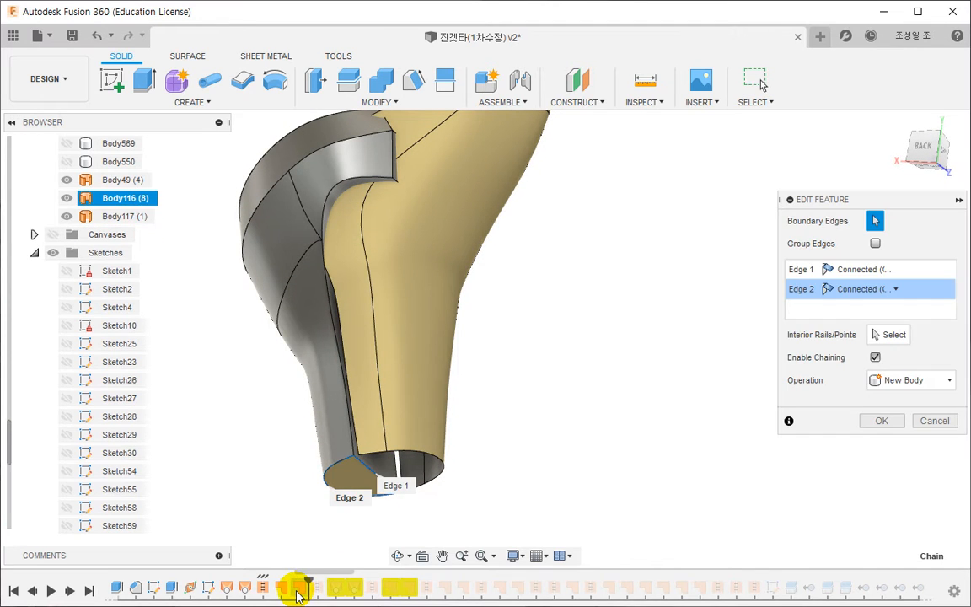
{"action": "key", "text": "Escape"}
- Roll forward to SurfaceStitch13 and re-accept the stitch of its three surfaces with a 0.1 mm tolerance
{"action": "left_click_drag", "start_coordinate": [311, 578], "coordinate": [326, 578]}
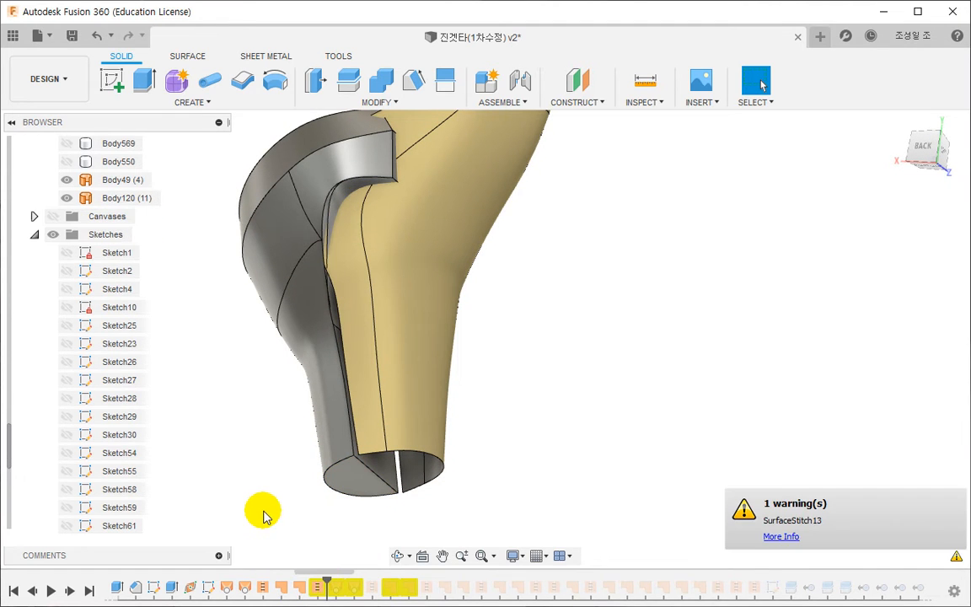
{"action": "double_click", "coordinate": [314, 587]}
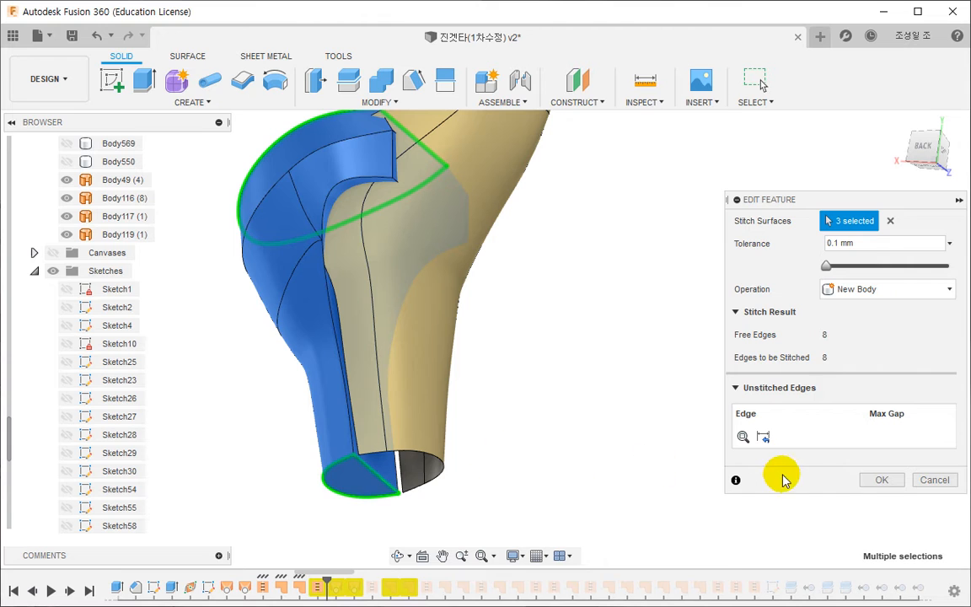
{"action": "left_click", "coordinate": [881, 480]}
{"action": "middle_click_drag", "start_coordinate": [396, 386], "coordinate": [456, 431], "text": "shift"}
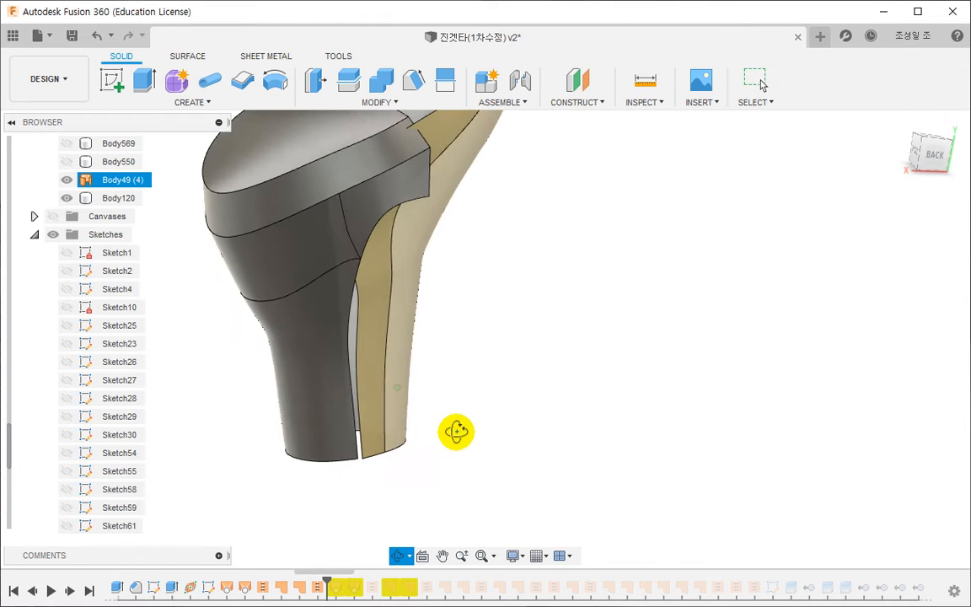
{"action": "key", "text": "Escape"}
- Roll the history past the two warning-flagged lofts and hide Body120 to expose the loft surfaces behind it
{"action": "left_click_drag", "start_coordinate": [326, 577], "coordinate": [360, 580]}
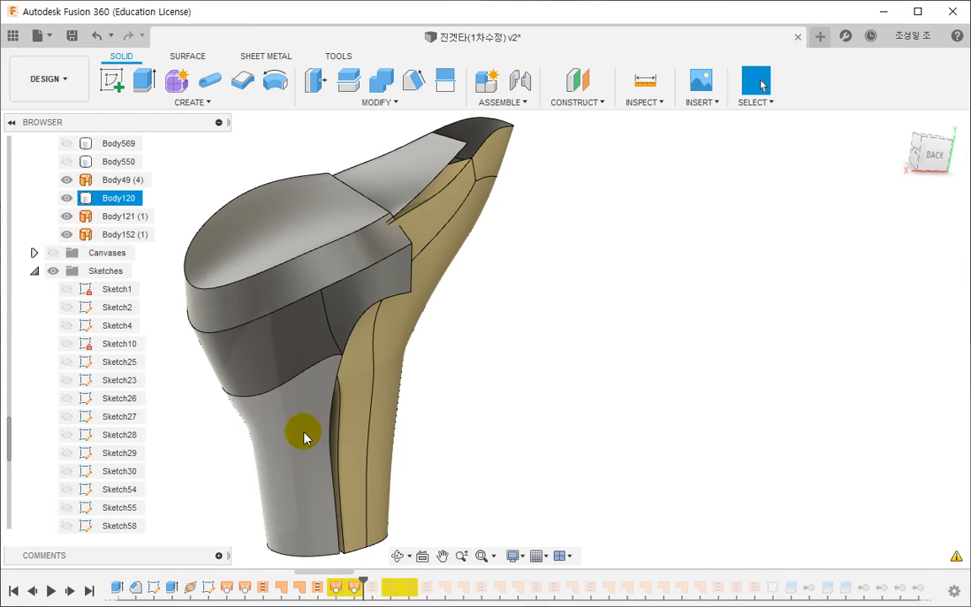
{"action": "left_click", "coordinate": [273, 388]}
{"action": "middle_click_drag", "start_coordinate": [512, 364], "coordinate": [515, 443], "text": "shift"}
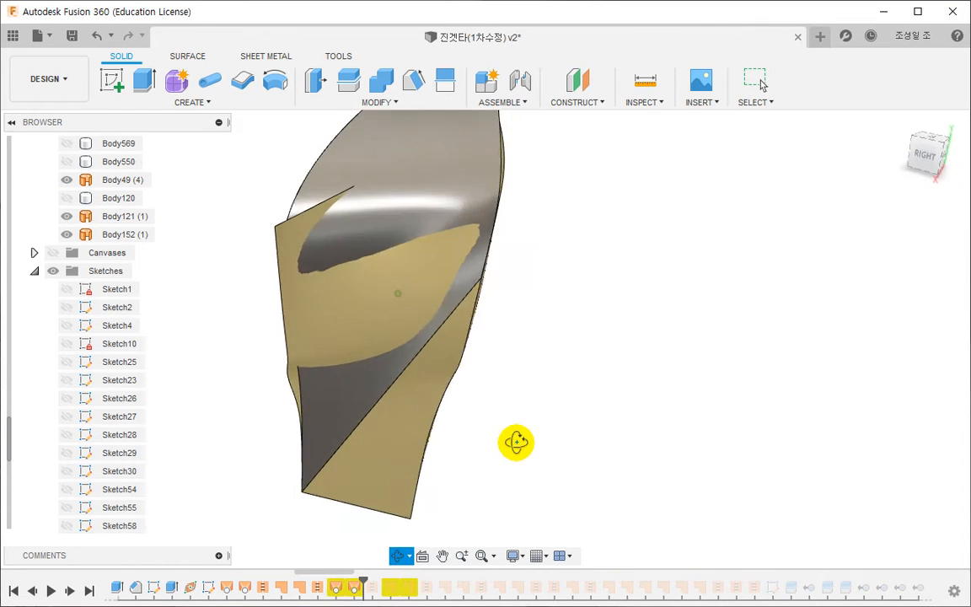
- Open the first warning-flagged loft for editing, inspect its profile on the gold shell, and close it
{"action": "left_click", "coordinate": [445, 517]}
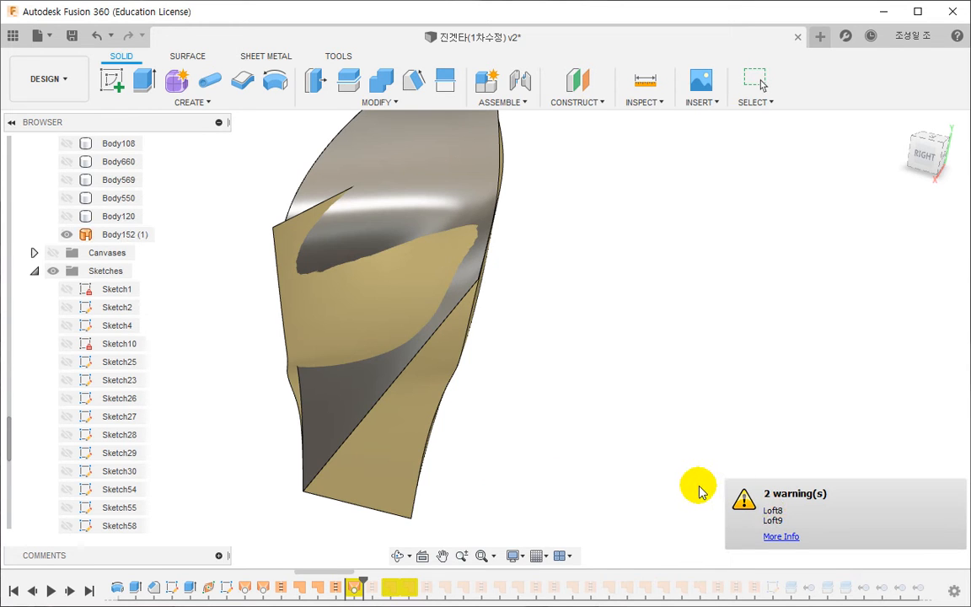
{"action": "double_click", "coordinate": [337, 587]}
{"action": "middle_click_drag", "start_coordinate": [479, 444], "coordinate": [394, 464], "text": "shift"}
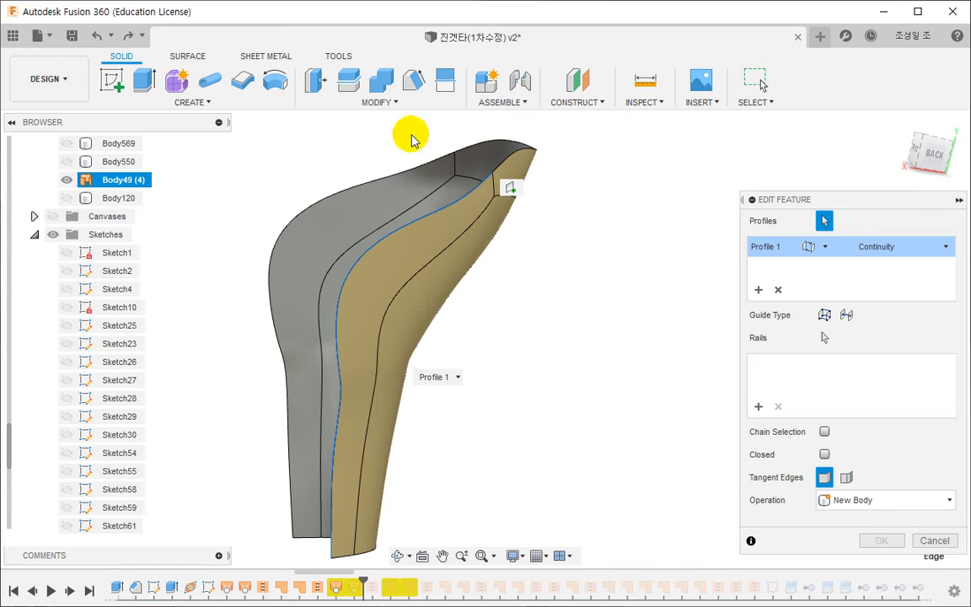
{"action": "middle_click_drag", "start_coordinate": [410, 137], "coordinate": [493, 336], "text": "shift"}
{"action": "key", "text": "Return"}
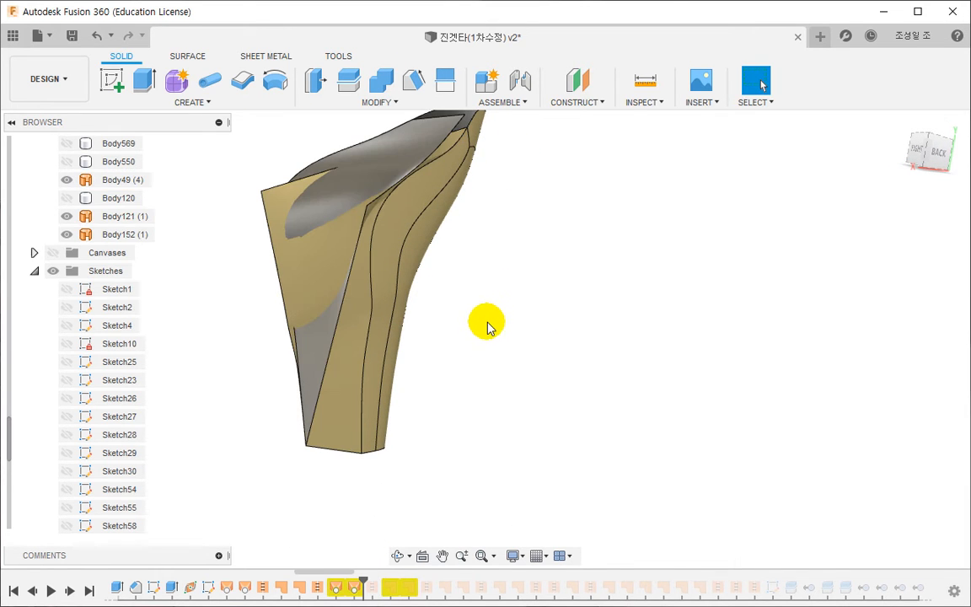
- Delete the two warning-flagged lofts, Body121 and Body152, from the design history and confirm the deletion
{"action": "scroll", "coordinate": [351, 594], "scroll_direction": "down", "scroll_amount": 1}
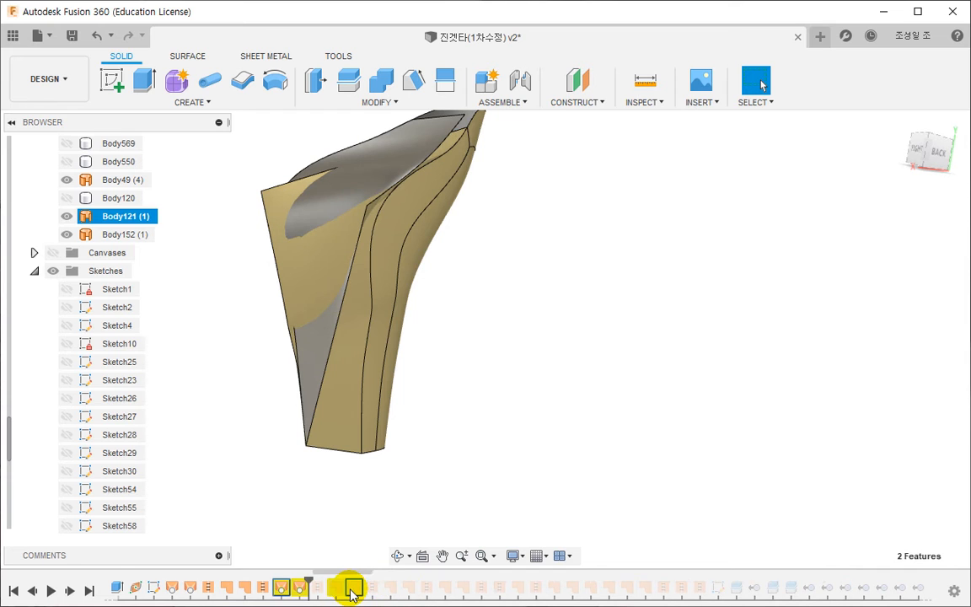
{"action": "left_click", "coordinate": [284, 588]}
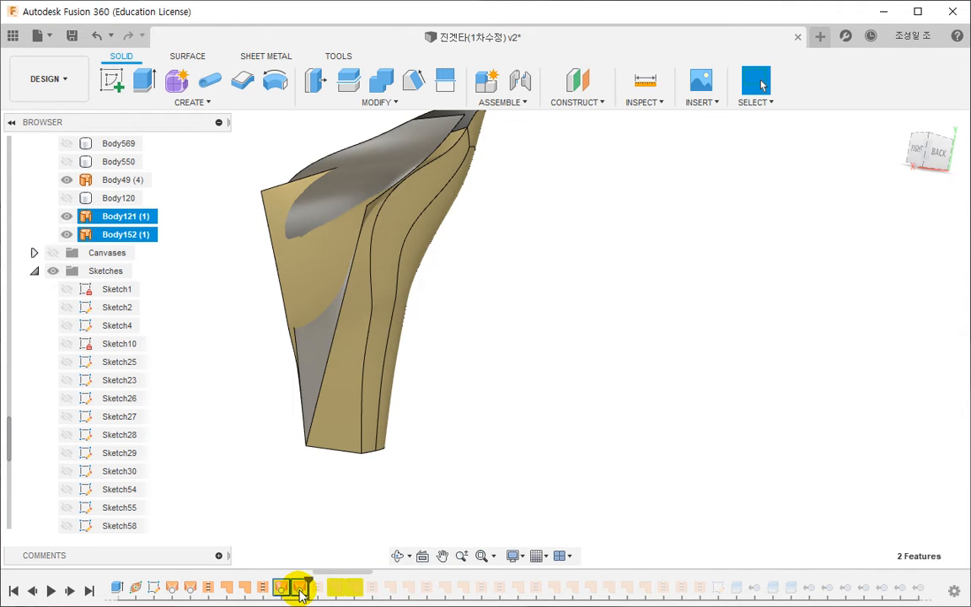
{"action": "right_click", "coordinate": [301, 592]}
{"action": "left_click", "coordinate": [351, 504]}
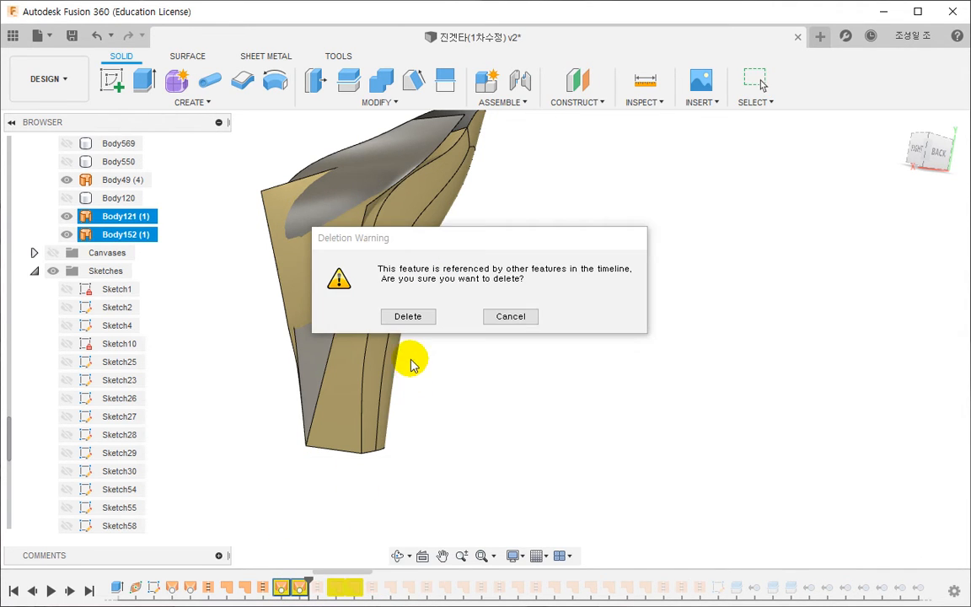
{"action": "left_click", "coordinate": [408, 317]}
- Check which body SurfaceStitch13 belongs to, look through the sketch and body lists, and examine the gold shell from behind
{"action": "left_click", "coordinate": [264, 587]}
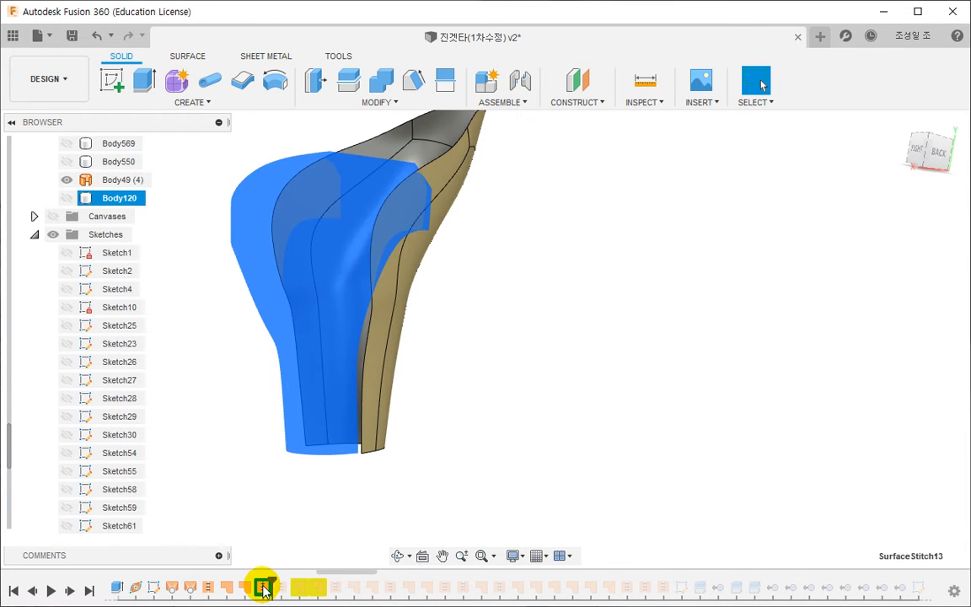
{"action": "left_click", "coordinate": [386, 504]}
{"action": "middle_click_drag", "start_coordinate": [483, 455], "coordinate": [453, 444], "text": "shift"}
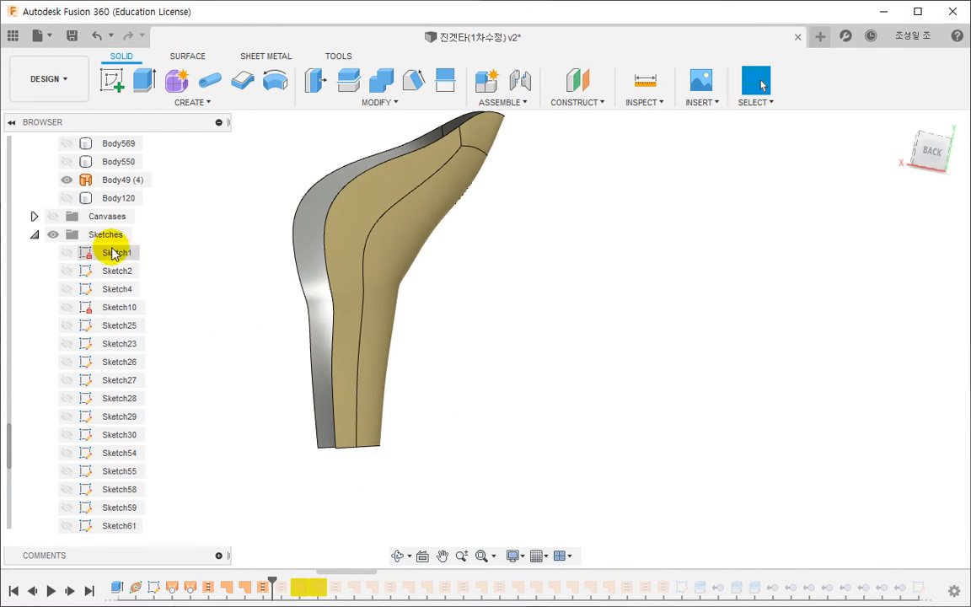
{"action": "scroll", "coordinate": [71, 263], "scroll_direction": "down", "scroll_amount": 5}
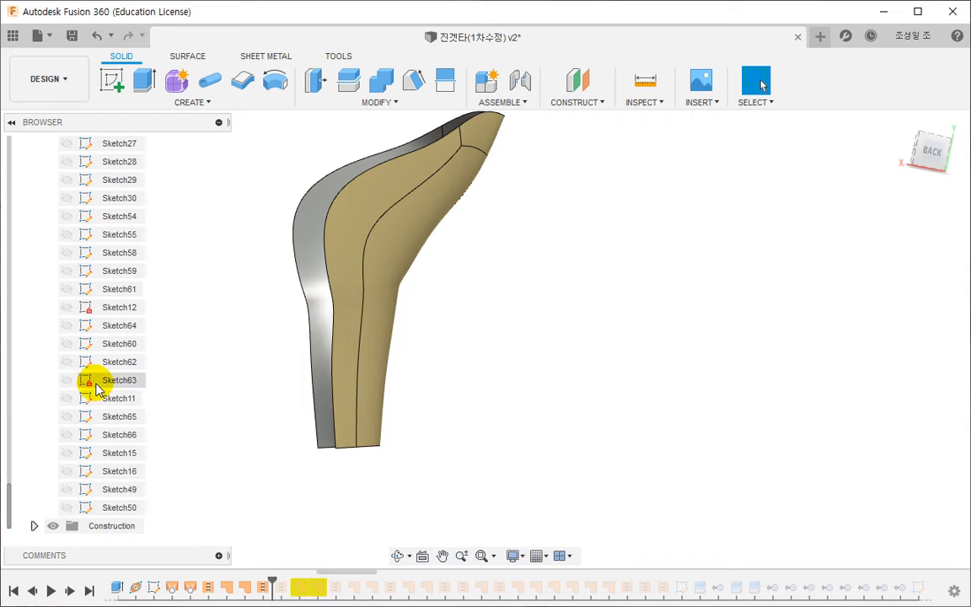
{"action": "scroll", "coordinate": [97, 386], "scroll_direction": "up", "scroll_amount": 10}
{"action": "scroll", "coordinate": [99, 376], "scroll_direction": "up", "scroll_amount": 5}
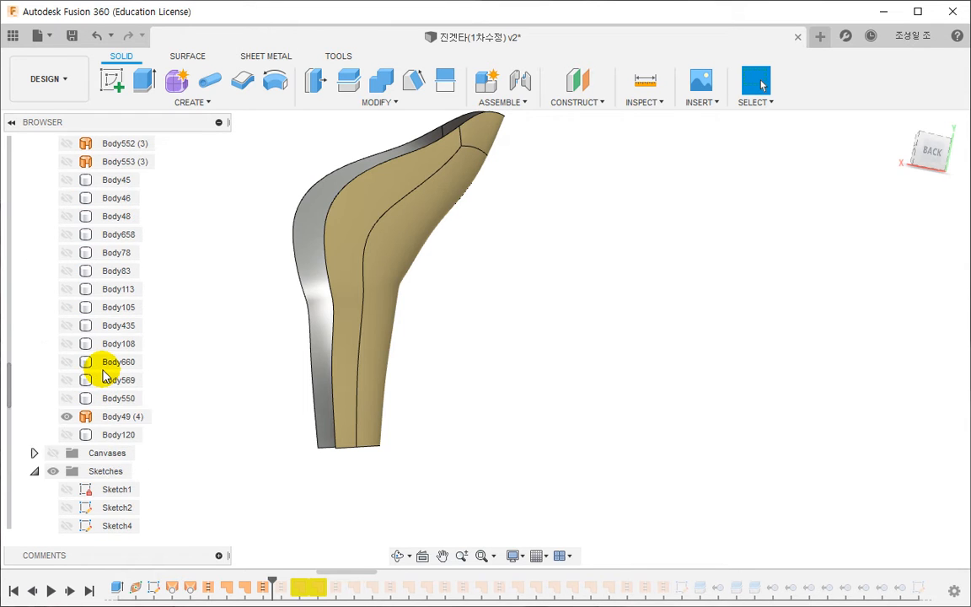
{"action": "scroll", "coordinate": [506, 392], "scroll_direction": "down", "scroll_amount": 3}
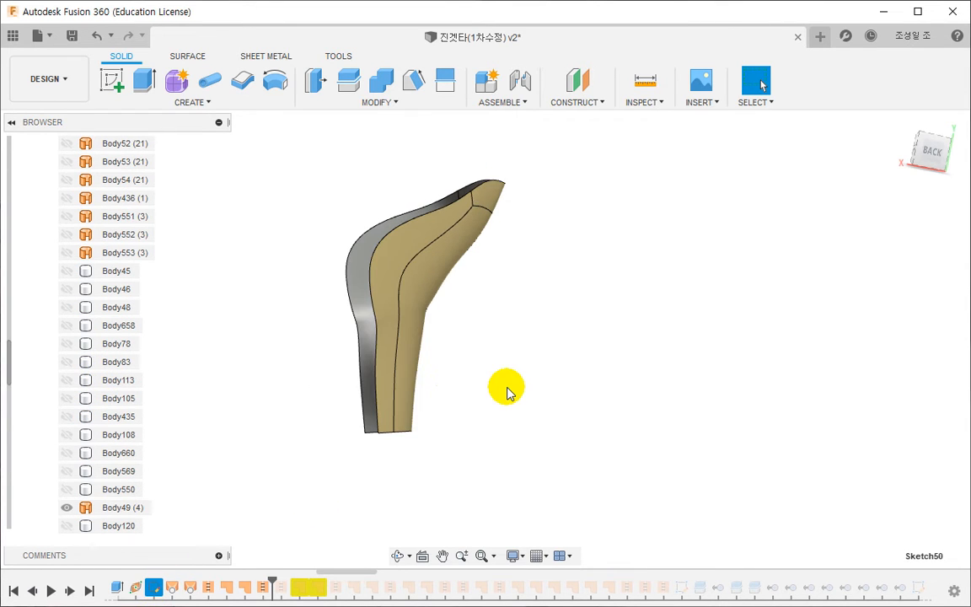
{"action": "middle_click_drag", "start_coordinate": [439, 387], "coordinate": [316, 352], "text": "shift"}
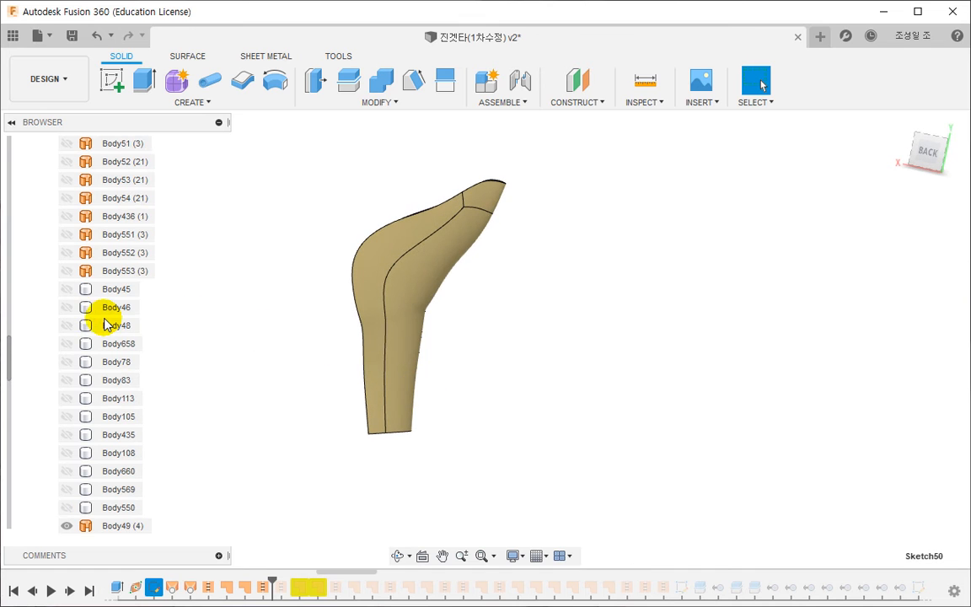
- Create a new sketch on the XY origin plane
{"action": "scroll", "coordinate": [106, 325], "scroll_direction": "up", "scroll_amount": 10}
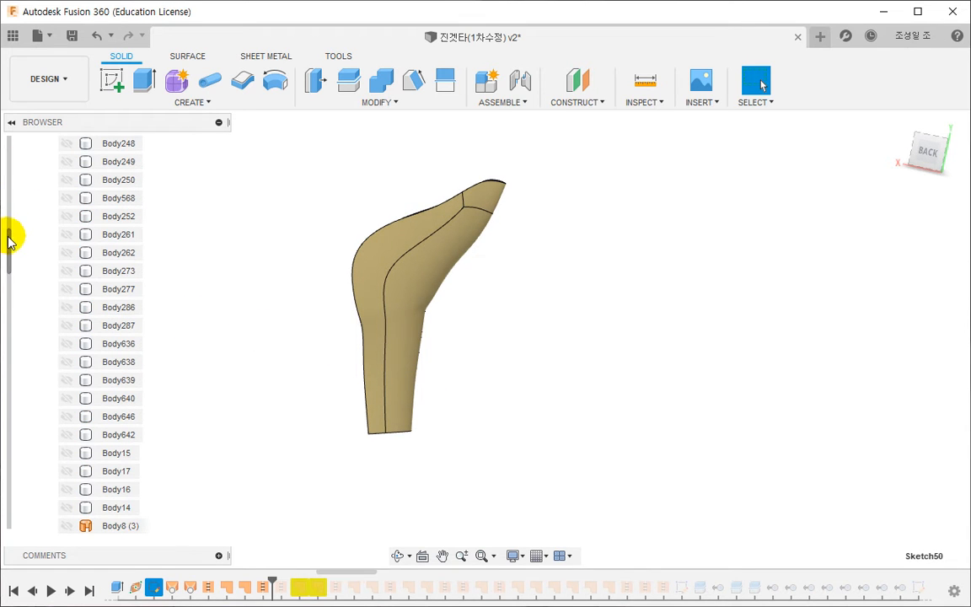
{"action": "left_click_drag", "start_coordinate": [8, 238], "coordinate": [15, 145]}
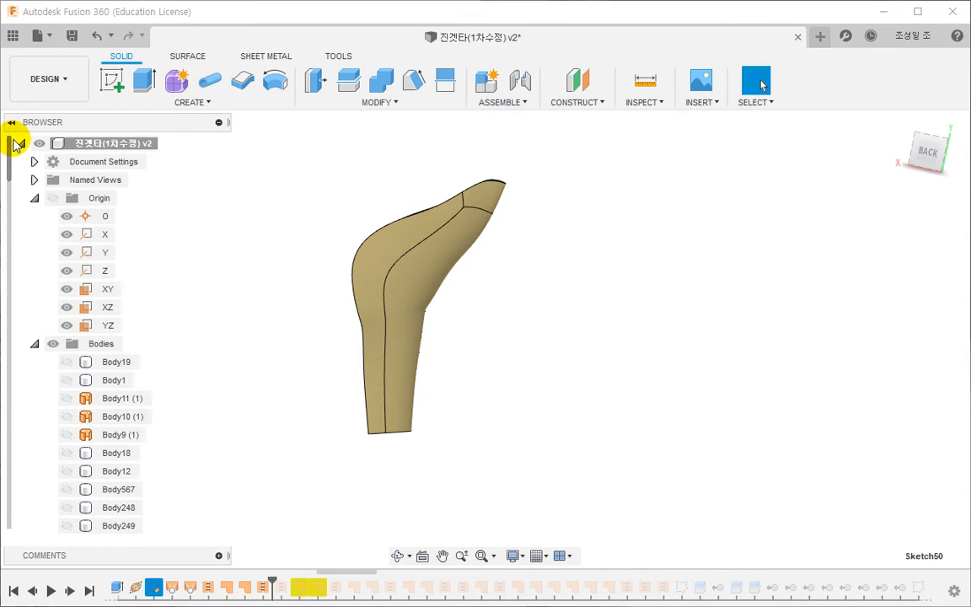
{"action": "right_click", "coordinate": [110, 296]}
{"action": "left_click", "coordinate": [126, 321]}
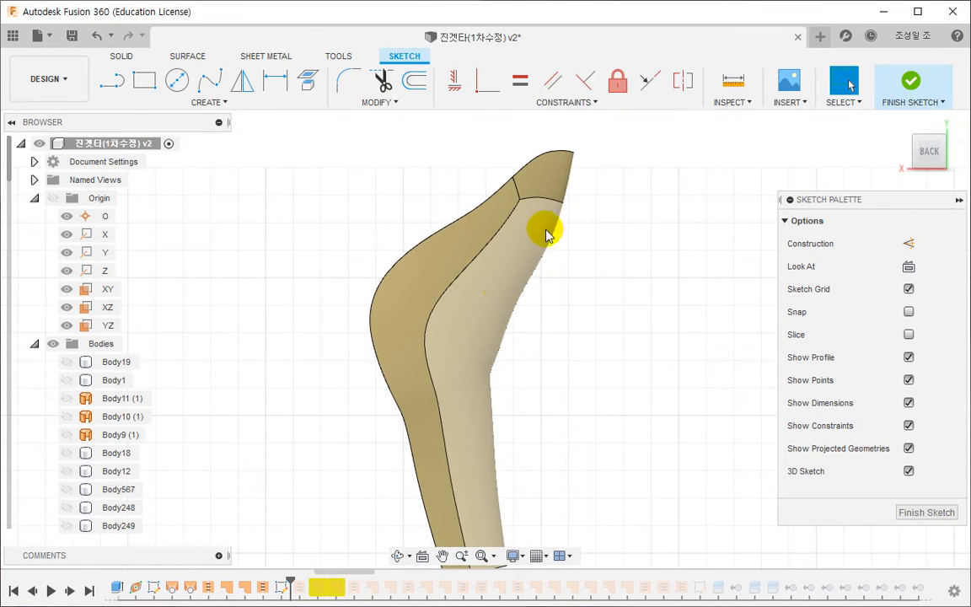
- Draw a chain of connected lines just inside the gold shell's outer curved edge, from beyond its upper tip to past its lower end
{"action": "key", "text": "l"}
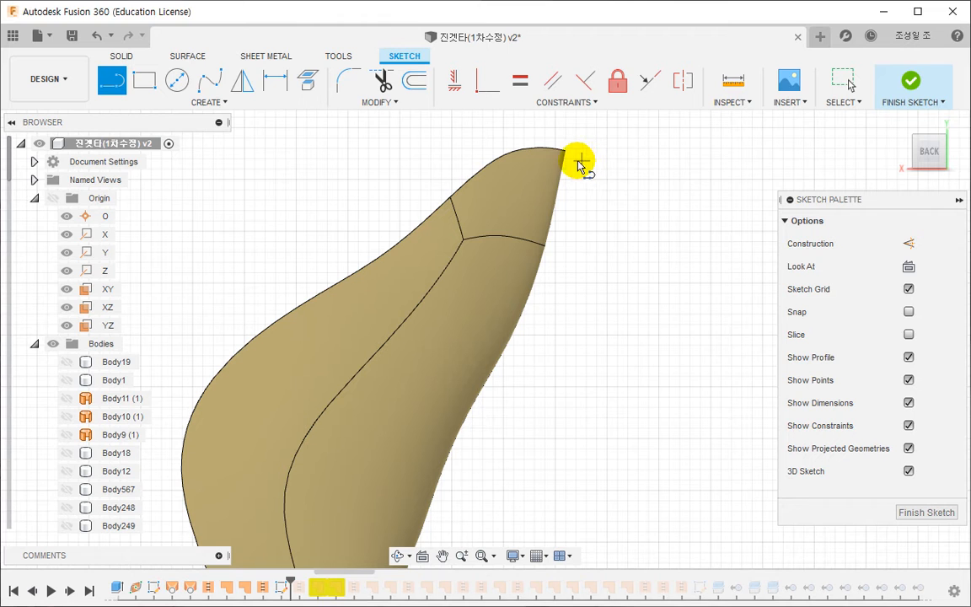
{"action": "left_click", "coordinate": [580, 159]}
{"action": "left_click", "coordinate": [523, 155]}
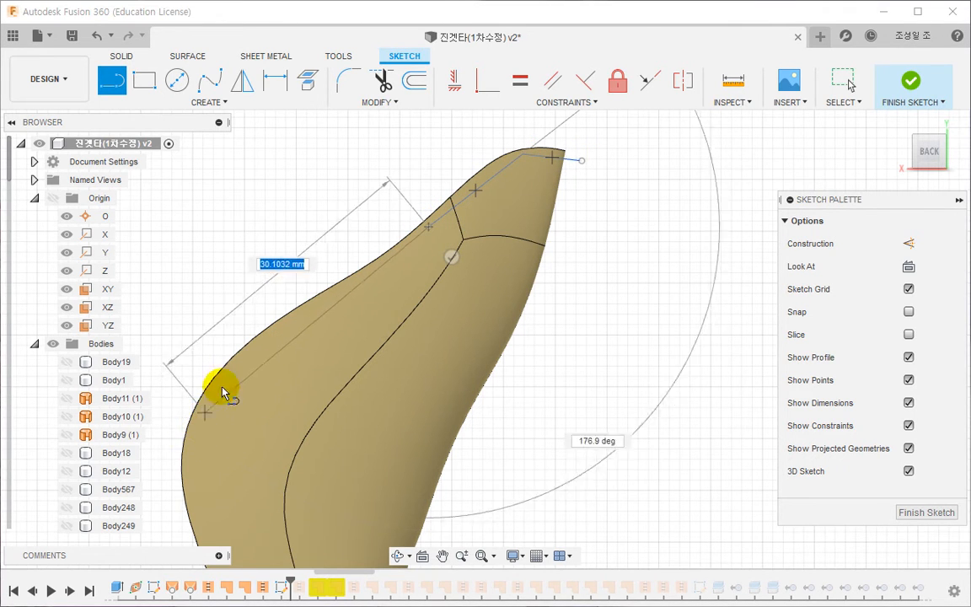
{"action": "middle_click_drag", "start_coordinate": [225, 431], "coordinate": [295, 230]}
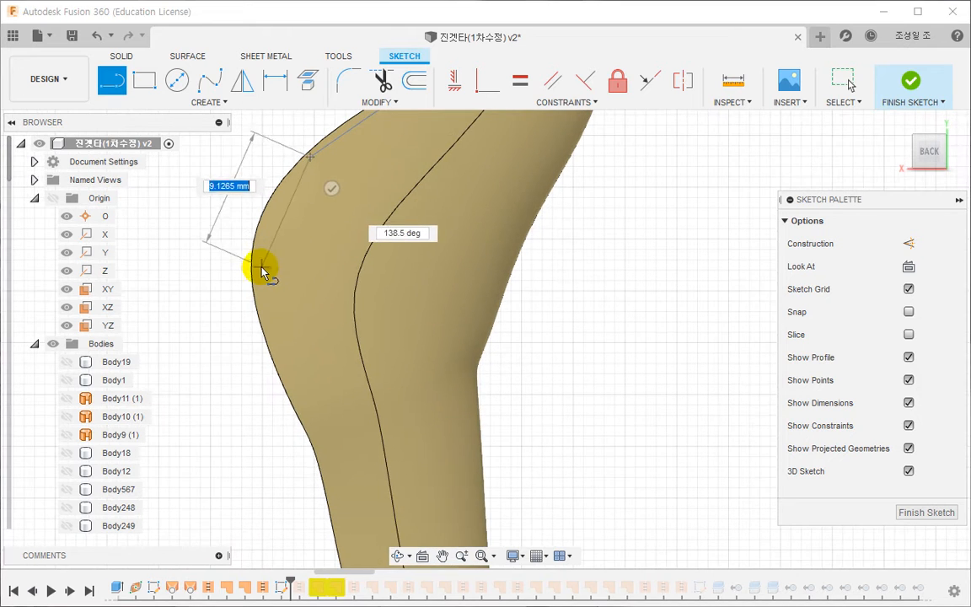
{"action": "left_click", "coordinate": [258, 261]}
{"action": "middle_click_drag", "start_coordinate": [310, 410], "coordinate": [336, 290]}
{"action": "left_click", "coordinate": [320, 250]}
{"action": "left_click", "coordinate": [367, 351]}
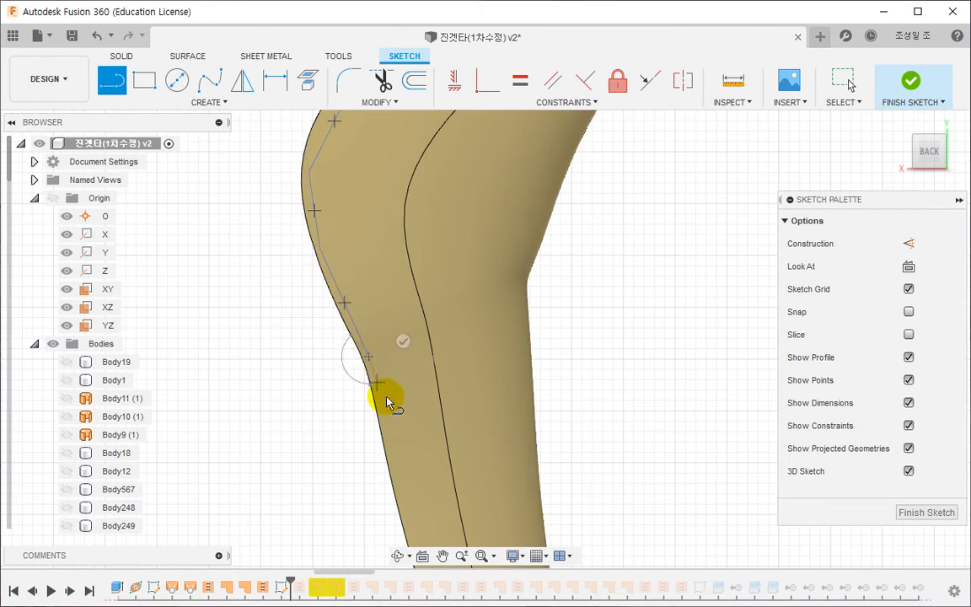
{"action": "middle_click_drag", "start_coordinate": [399, 414], "coordinate": [388, 143]}
{"action": "left_click", "coordinate": [404, 287]}
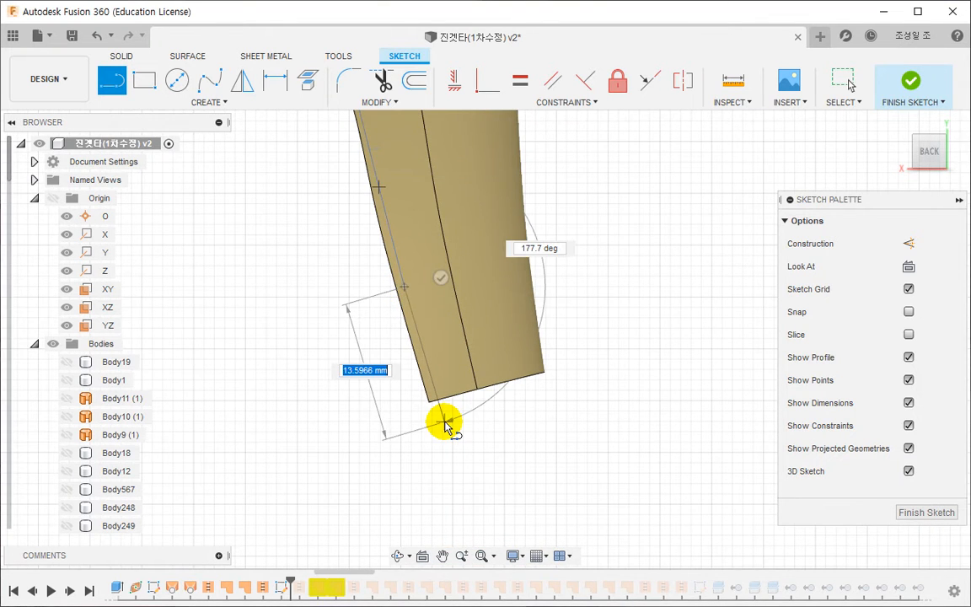
{"action": "left_click", "coordinate": [445, 420]}
{"action": "key", "text": "Escape"}
{"action": "scroll", "coordinate": [470, 449], "scroll_direction": "down", "scroll_amount": 3}
{"action": "scroll", "coordinate": [495, 411], "scroll_direction": "down", "scroll_amount": 3}
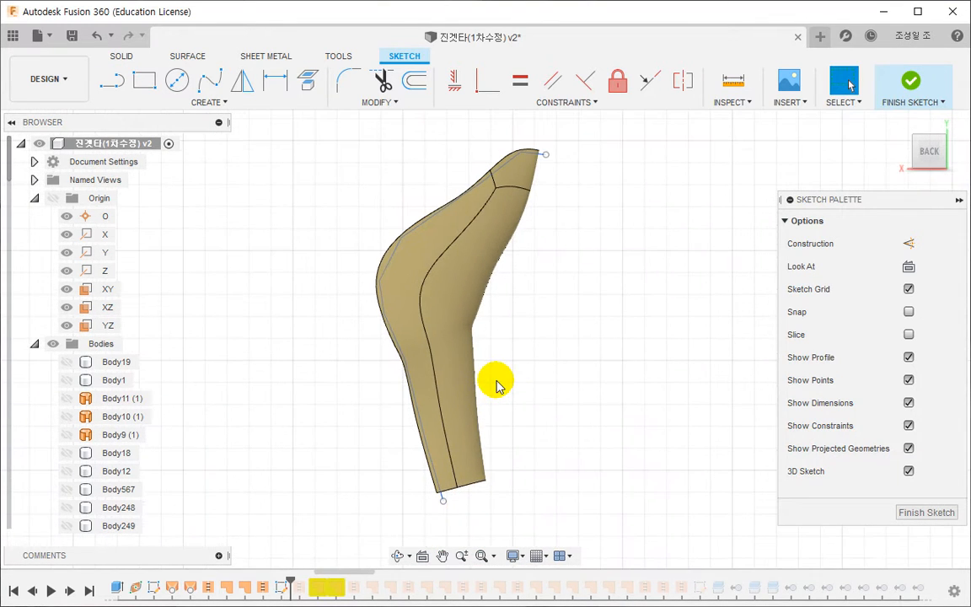
- Pull the chain's lower endpoint up inside the shell and add a line from it across the lower end, past the opposite edge
{"action": "scroll", "coordinate": [475, 492], "scroll_direction": "up", "scroll_amount": 3}
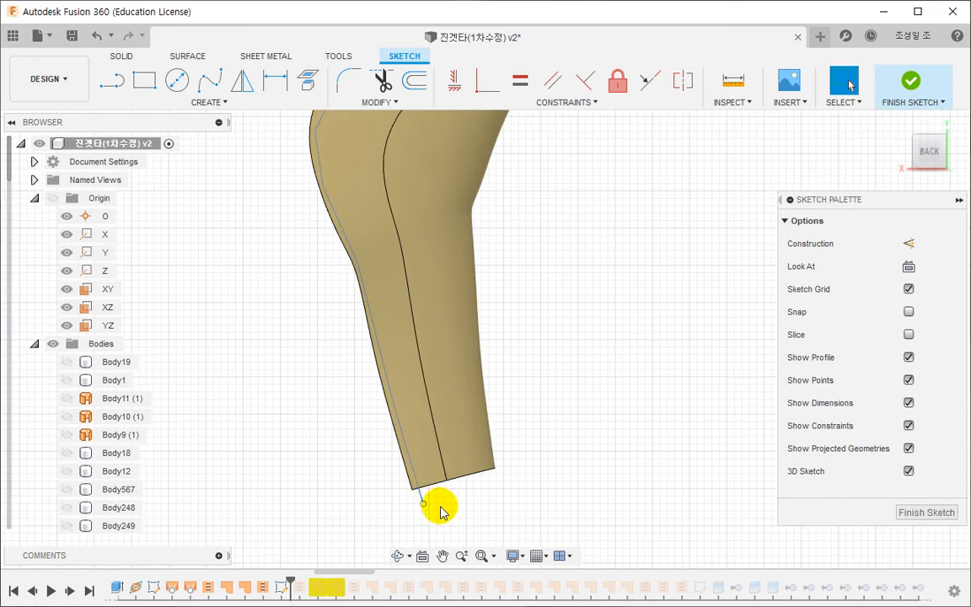
{"action": "left_click", "coordinate": [419, 487]}
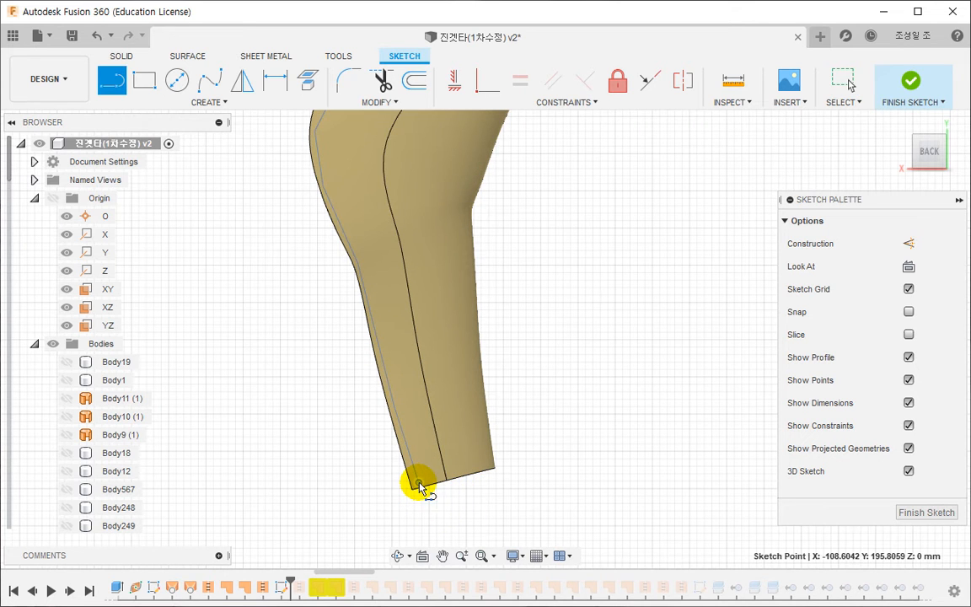
{"action": "left_click", "coordinate": [517, 460]}
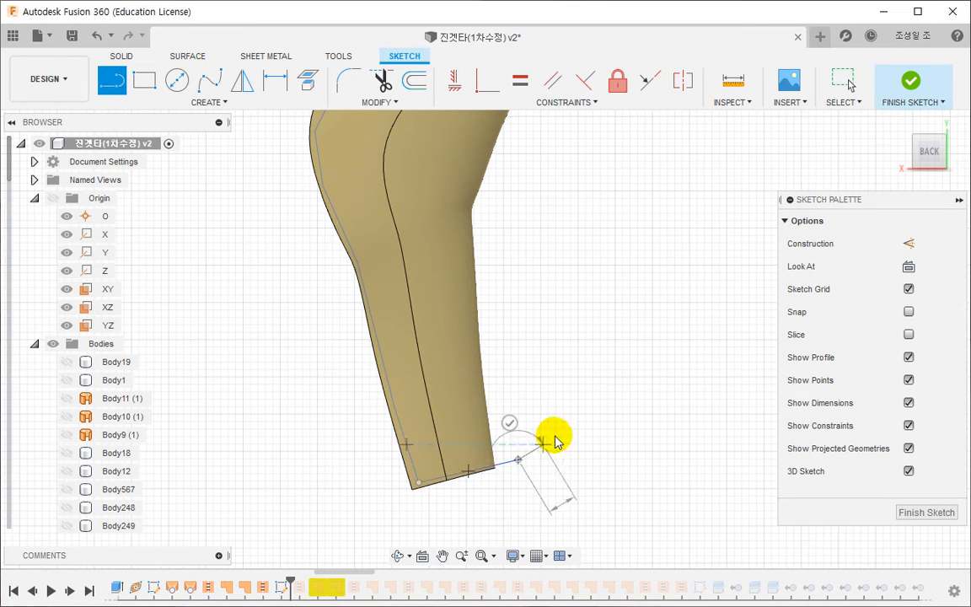
{"action": "key", "text": "Escape"}
- Pin the surface Extrude command to the toolbar
{"action": "left_click", "coordinate": [185, 56]}
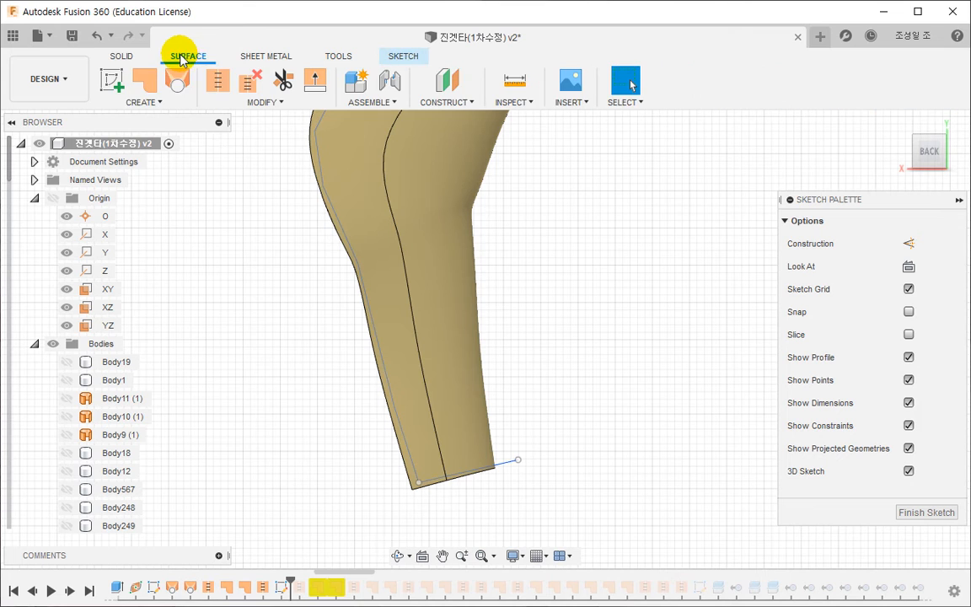
{"action": "left_click", "coordinate": [150, 105]}
{"action": "left_click", "coordinate": [191, 176]}
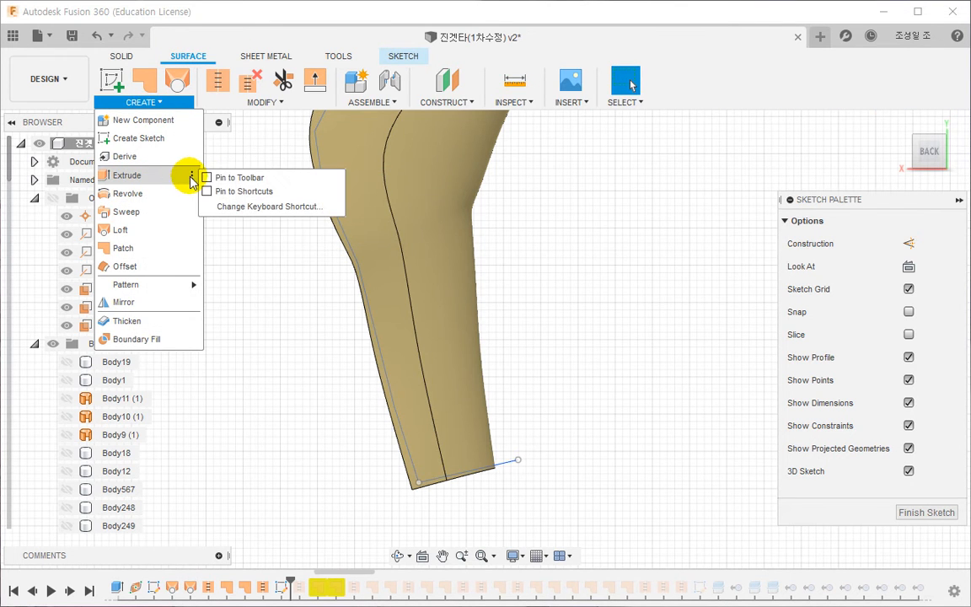
{"action": "left_click", "coordinate": [236, 178]}
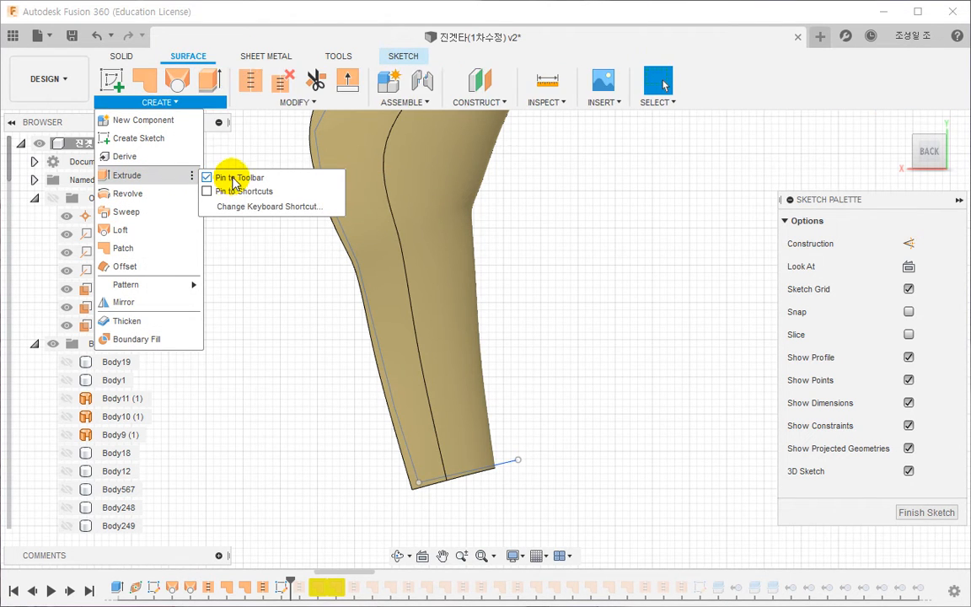
{"action": "left_click", "coordinate": [211, 82]}
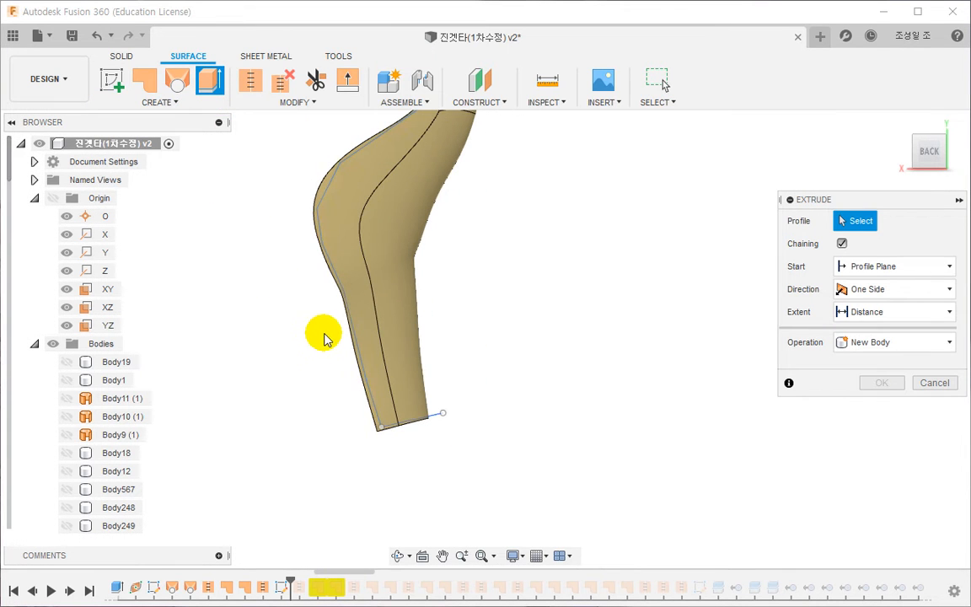
{"action": "left_click", "coordinate": [345, 299]}
{"action": "scroll", "coordinate": [403, 428], "scroll_direction": "up", "scroll_amount": 6}
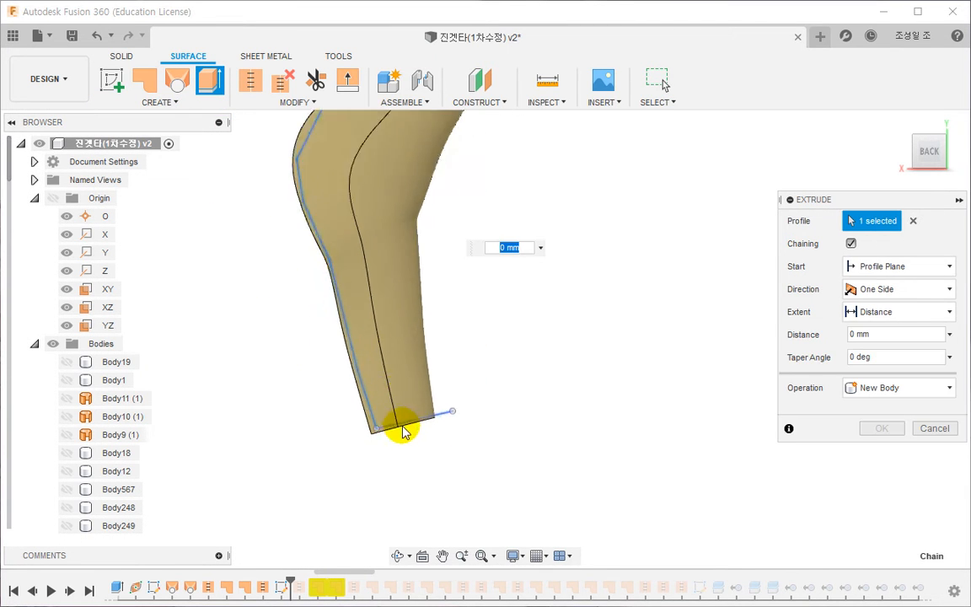
{"action": "middle_click_drag", "start_coordinate": [376, 447], "coordinate": [369, 449]}
{"action": "key", "text": "Escape"}
- Try to shift the sketch chain's corner point near the shell's lower end, and undo the move
{"action": "scroll", "coordinate": [366, 443], "scroll_direction": "up", "scroll_amount": 5}
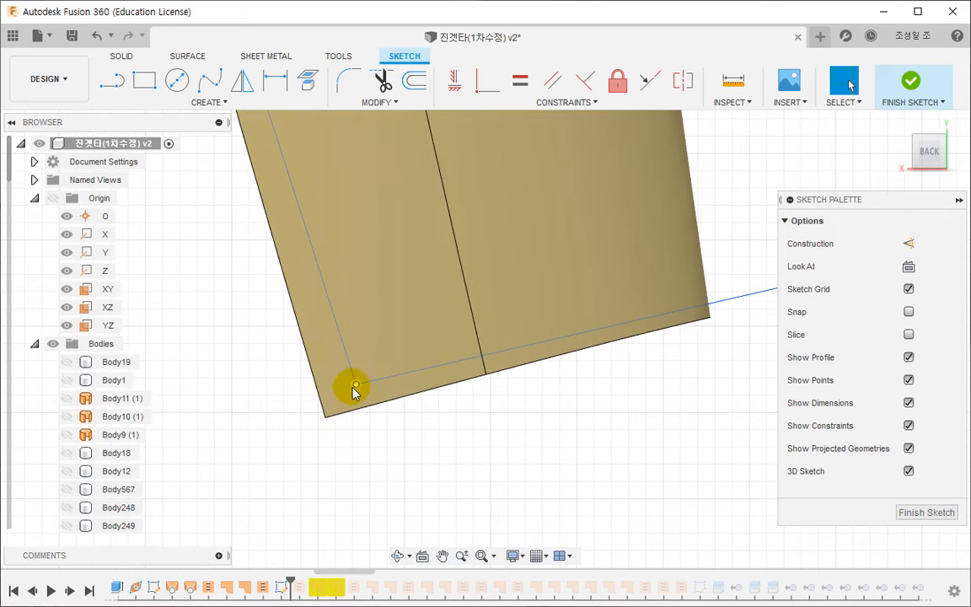
{"action": "left_click_drag", "start_coordinate": [355, 386], "coordinate": [354, 401]}
{"action": "key", "text": "ctrl+z"}
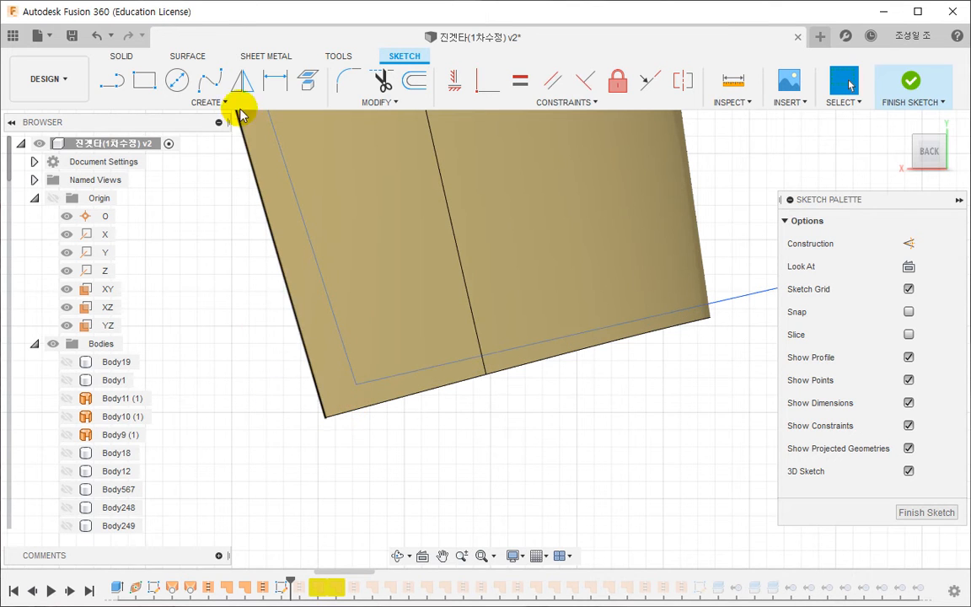
- Extrude the sketch chain as a new surface body in the Symmetric direction, wide enough to extend past both sides of the gold shell
{"action": "left_click", "coordinate": [183, 60]}
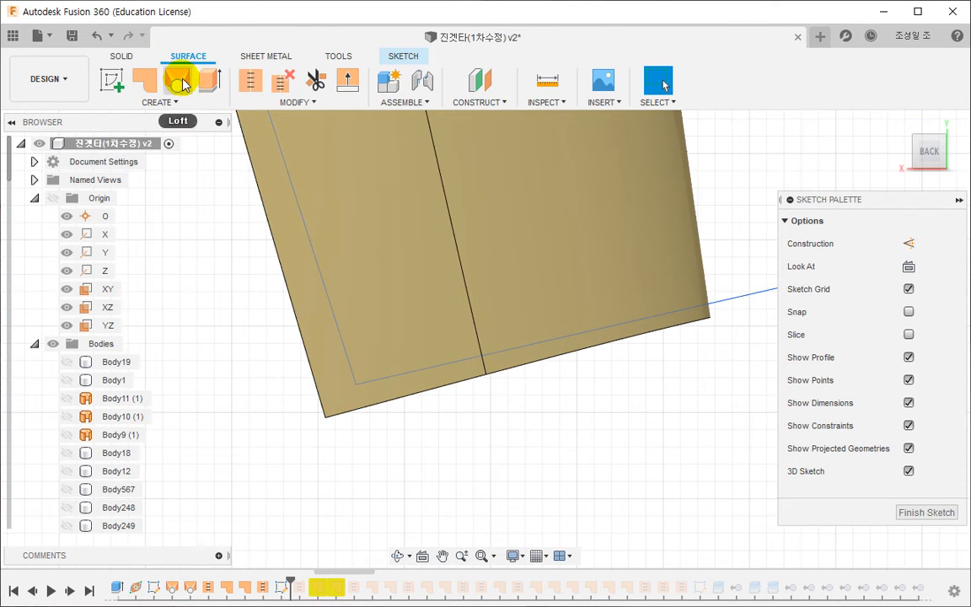
{"action": "left_click", "coordinate": [202, 84]}
{"action": "left_click", "coordinate": [386, 384]}
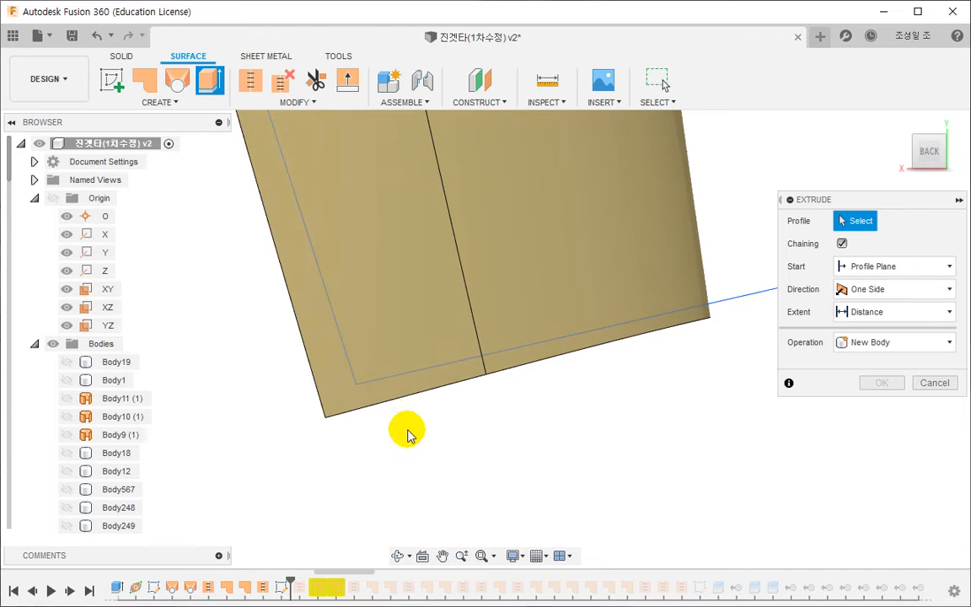
{"action": "middle_click_drag", "start_coordinate": [408, 426], "coordinate": [390, 385], "text": "shift"}
{"action": "left_click", "coordinate": [383, 383]}
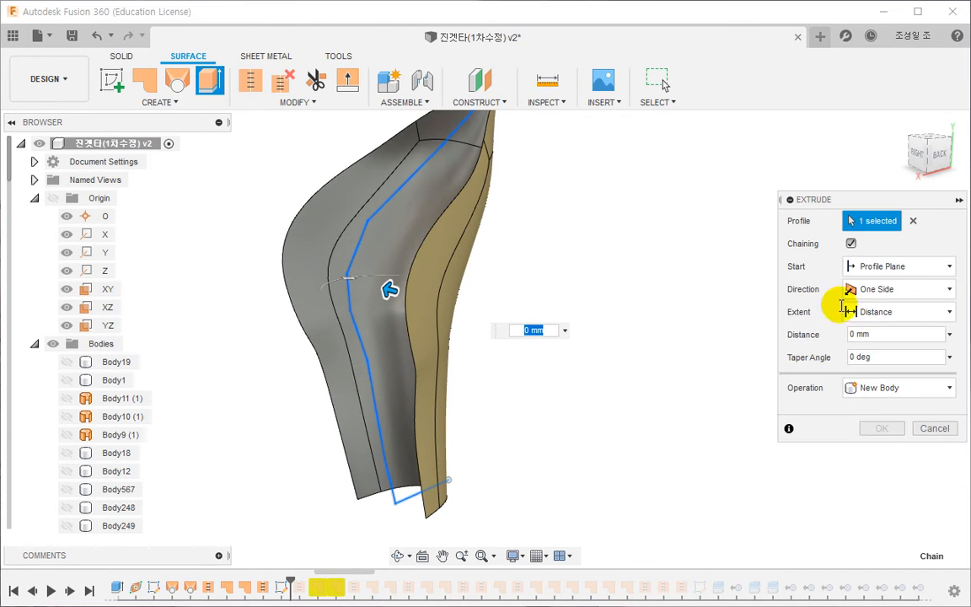
{"action": "left_click", "coordinate": [893, 289]}
{"action": "left_click", "coordinate": [885, 347]}
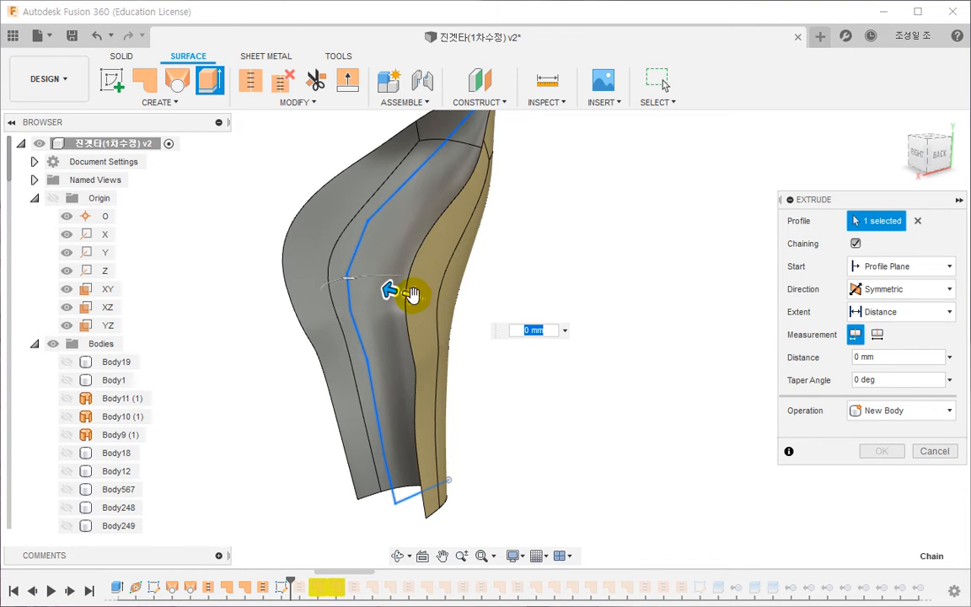
{"action": "left_click_drag", "start_coordinate": [411, 294], "coordinate": [505, 319]}
{"action": "left_click", "coordinate": [885, 451]}
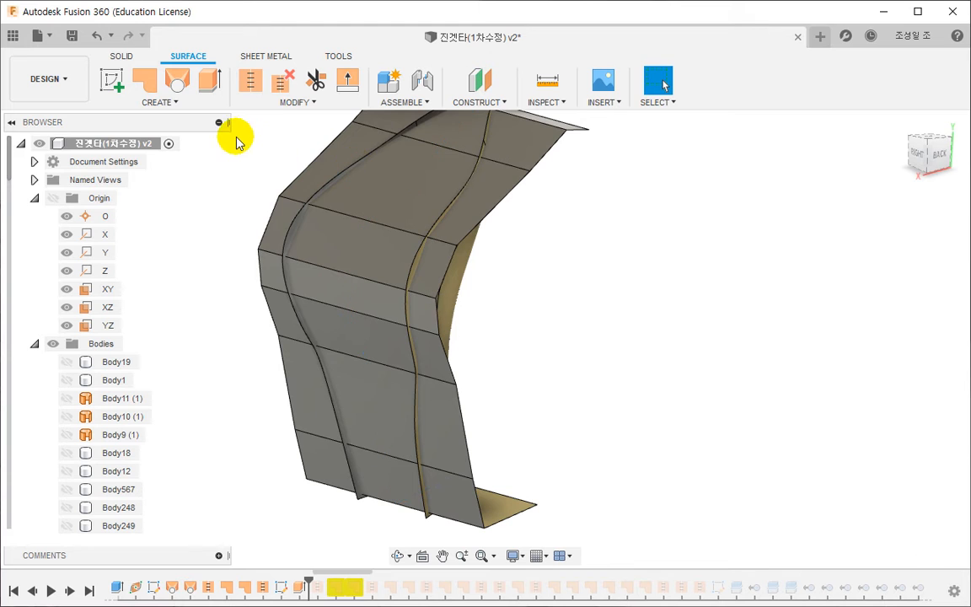
- Create a new solid body with Boundary Fill, using the gold shell and the extruded surface as tools and their enclosed cell
{"action": "left_click", "coordinate": [170, 104]}
{"action": "left_click", "coordinate": [125, 338]}
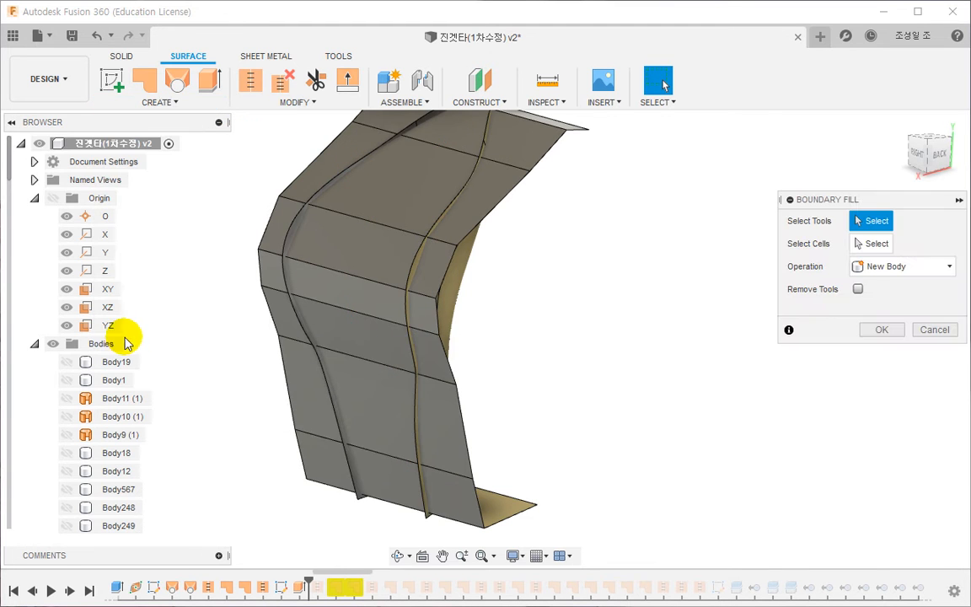
{"action": "left_click", "coordinate": [463, 272]}
{"action": "left_click", "coordinate": [434, 270]}
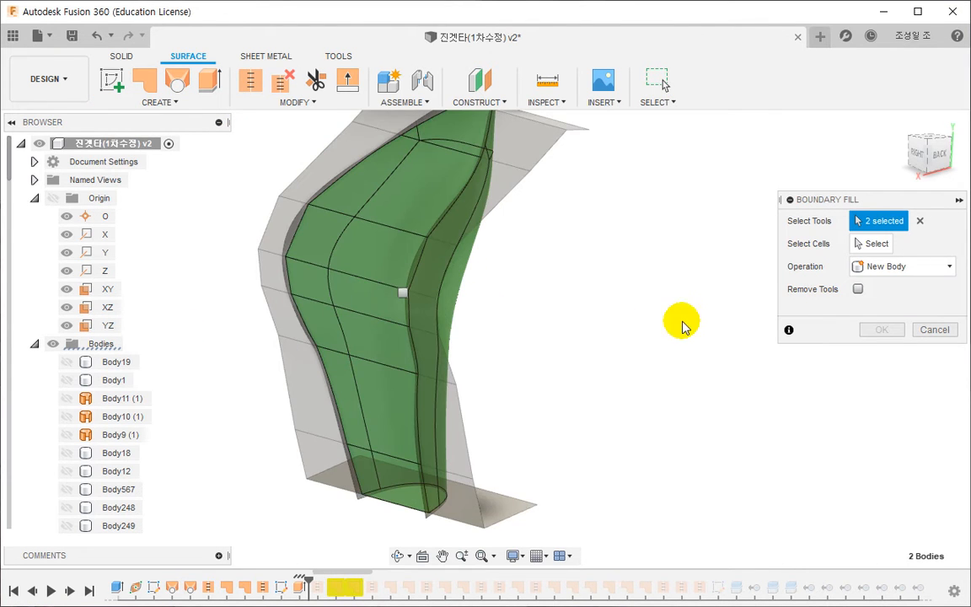
{"action": "left_click", "coordinate": [861, 246]}
{"action": "left_click", "coordinate": [403, 293]}
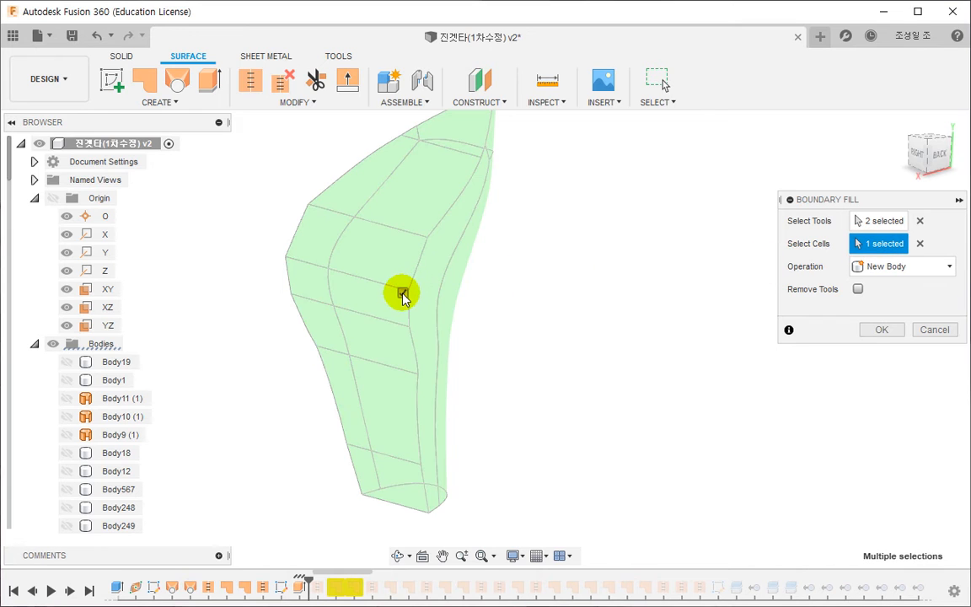
{"action": "left_click", "coordinate": [862, 334]}
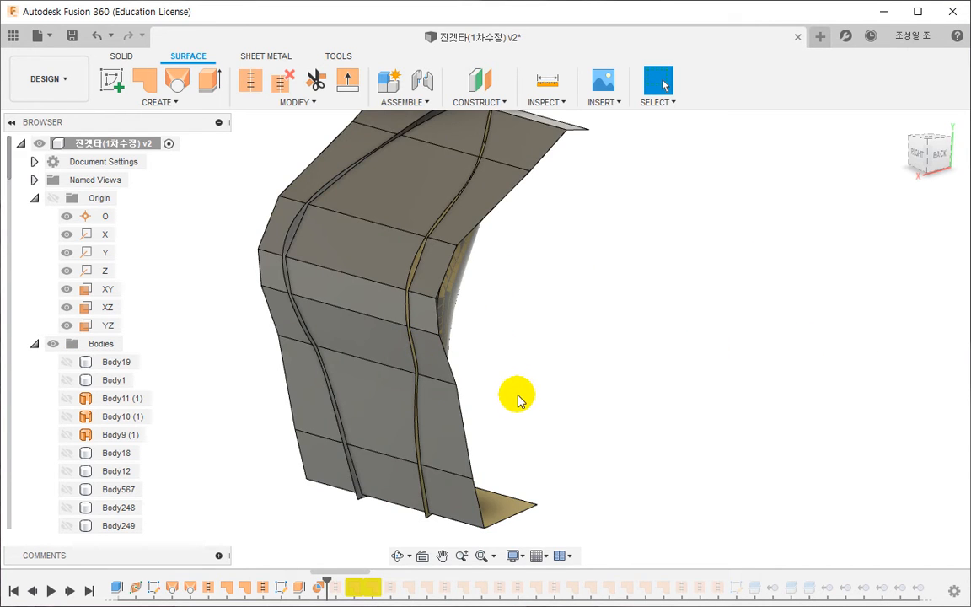
- Remove the gold shell Body49 and the extruded surface Body661 from the bodies
{"action": "scroll", "coordinate": [92, 426], "scroll_direction": "down", "scroll_amount": 1}
{"action": "mouse_move", "coordinate": [12, 186]}
{"action": "left_mouse_down"}
{"action": "mouse_move", "coordinate": [13, 373]}
{"action": "mouse_move", "coordinate": [32, 522]}
{"action": "mouse_move", "coordinate": [28, 350]}
{"action": "mouse_move", "coordinate": [31, 431]}
{"action": "mouse_move", "coordinate": [30, 421]}
{"action": "left_mouse_up"}
{"action": "left_click", "coordinate": [335, 320]}
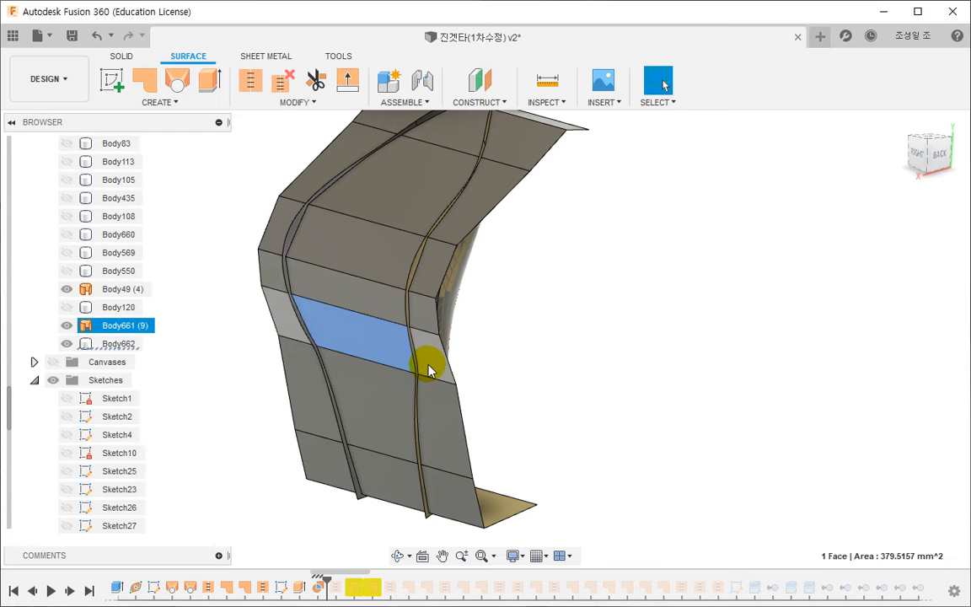
{"action": "left_click", "coordinate": [385, 369]}
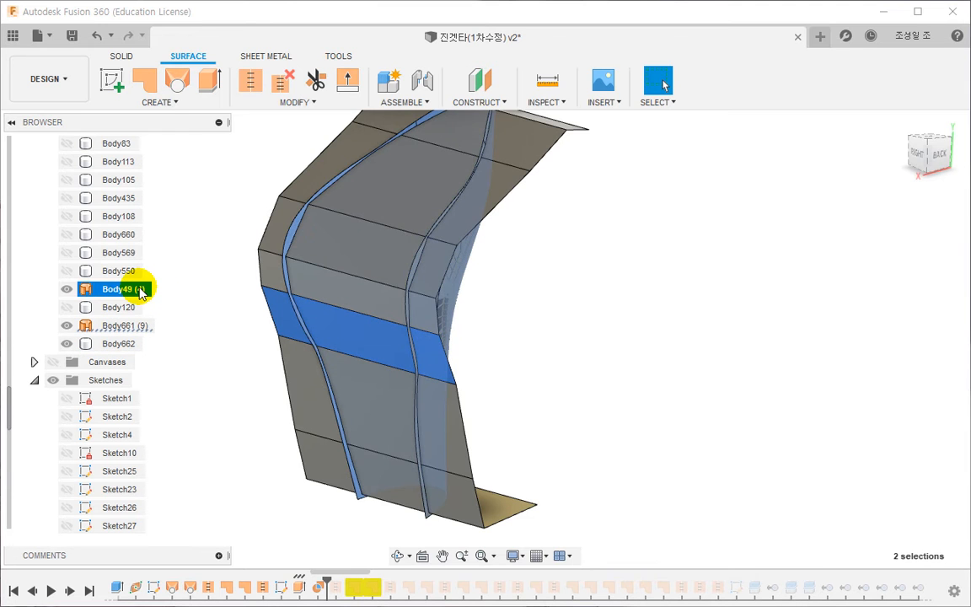
{"action": "left_click", "coordinate": [125, 326], "text": "ctrl"}
{"action": "right_click", "coordinate": [126, 326]}
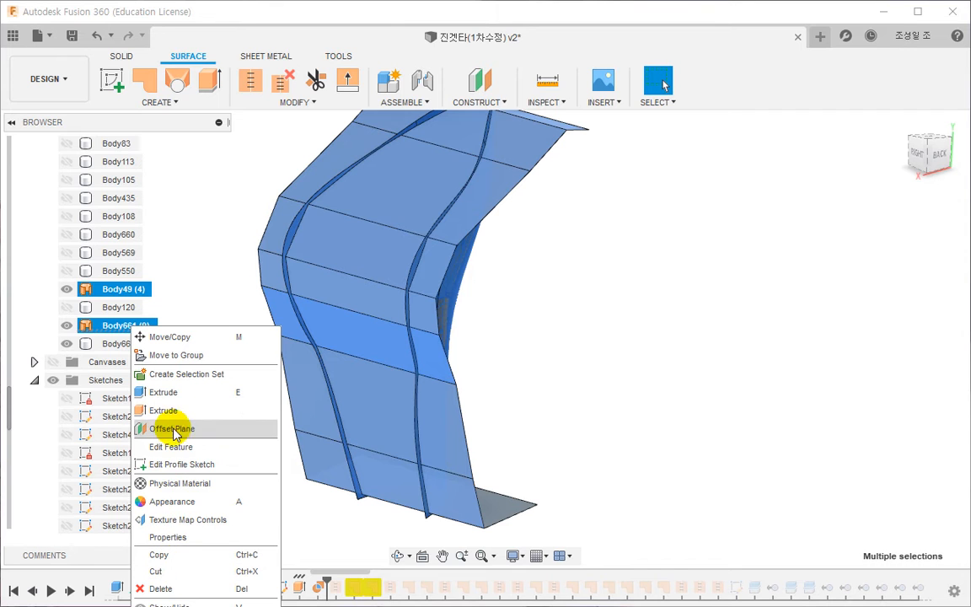
{"action": "left_click", "coordinate": [524, 393]}
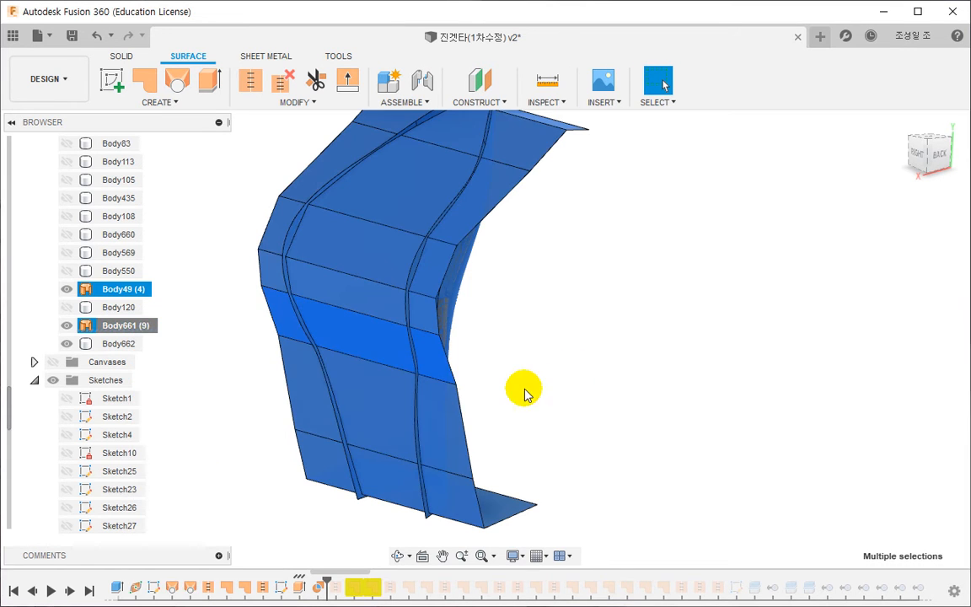
{"action": "left_click", "coordinate": [221, 304]}
{"action": "left_click", "coordinate": [135, 290]}
{"action": "left_click", "coordinate": [135, 326], "text": "ctrl"}
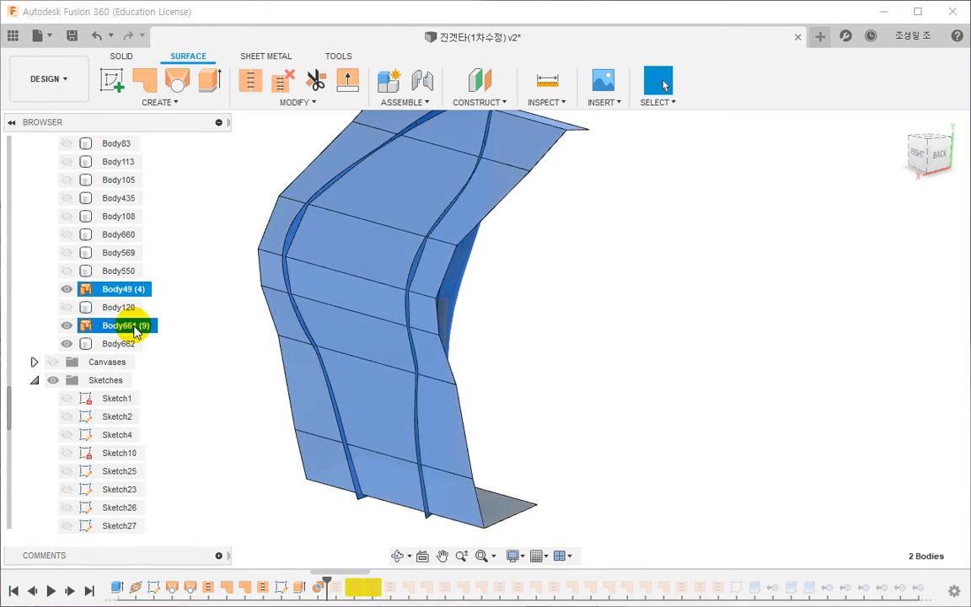
{"action": "right_click", "coordinate": [135, 326]}
{"action": "left_click", "coordinate": [167, 536]}
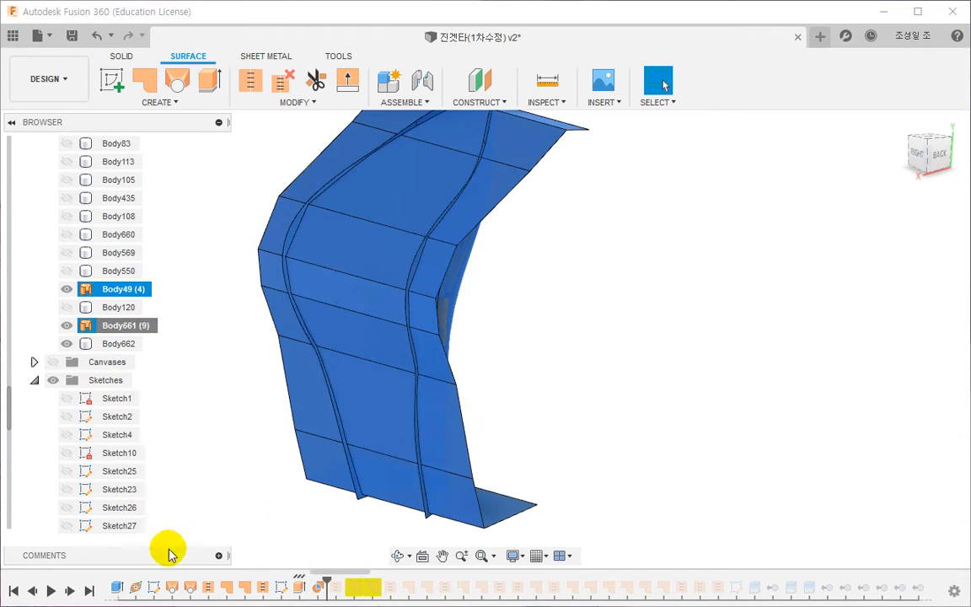
{"action": "middle_click_drag", "start_coordinate": [569, 378], "coordinate": [450, 399], "text": "shift"}
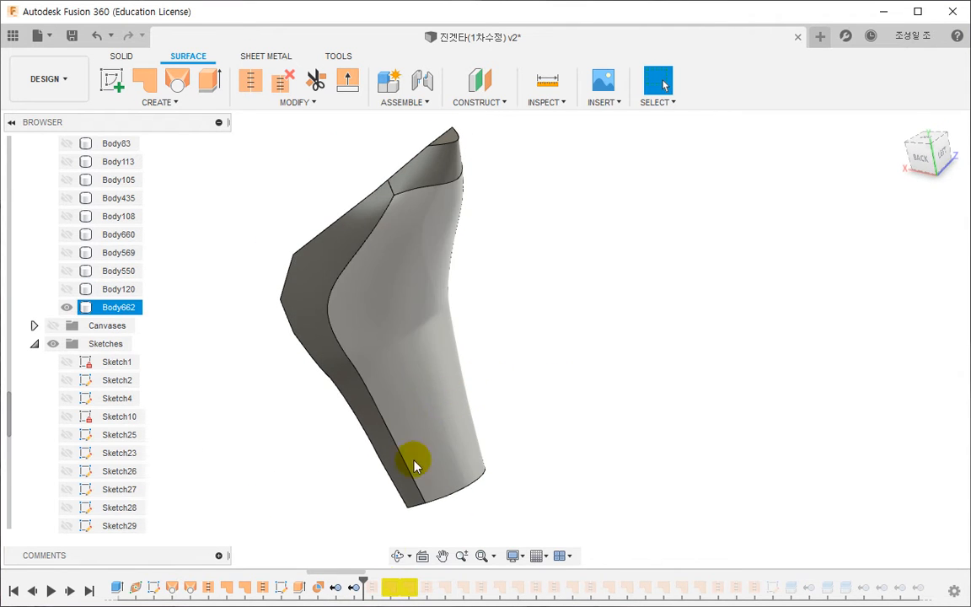
- Roll the design history forward to SurfaceStitch14, delete that stitch feature, and confirm the deletion
{"action": "left_click_drag", "start_coordinate": [362, 581], "coordinate": [413, 596]}
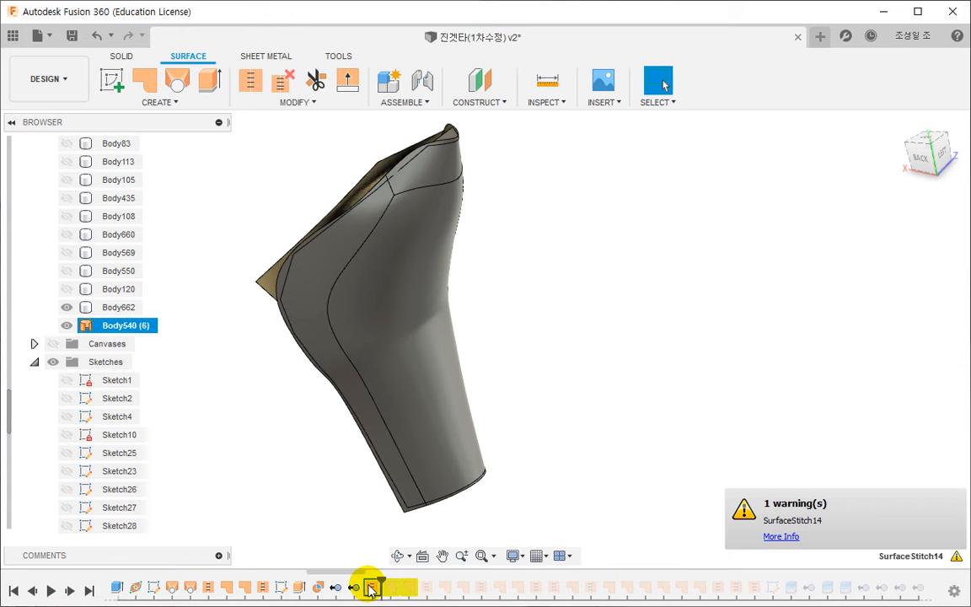
{"action": "right_click", "coordinate": [370, 588]}
{"action": "left_click", "coordinate": [390, 465]}
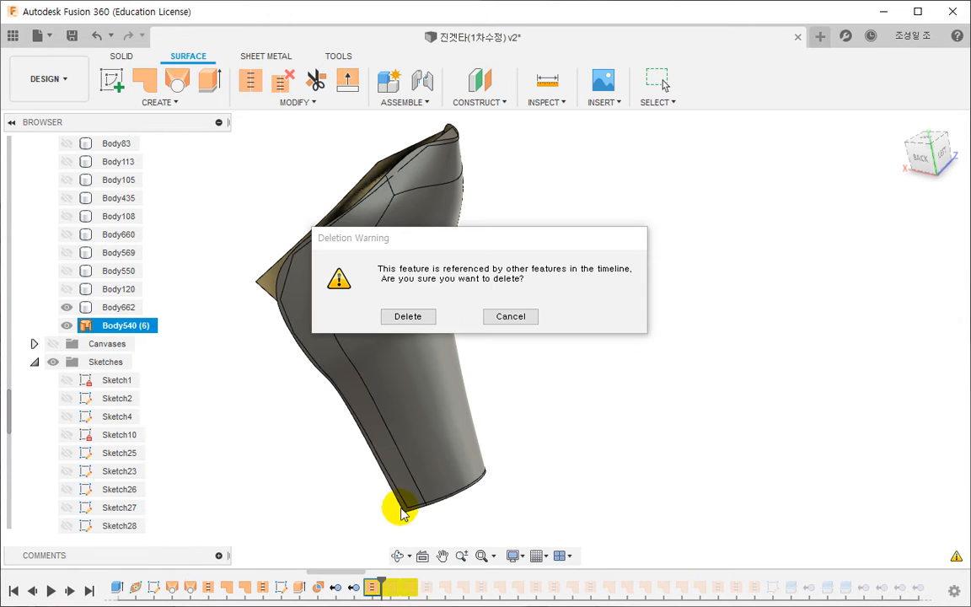
{"action": "left_click", "coordinate": [408, 317]}
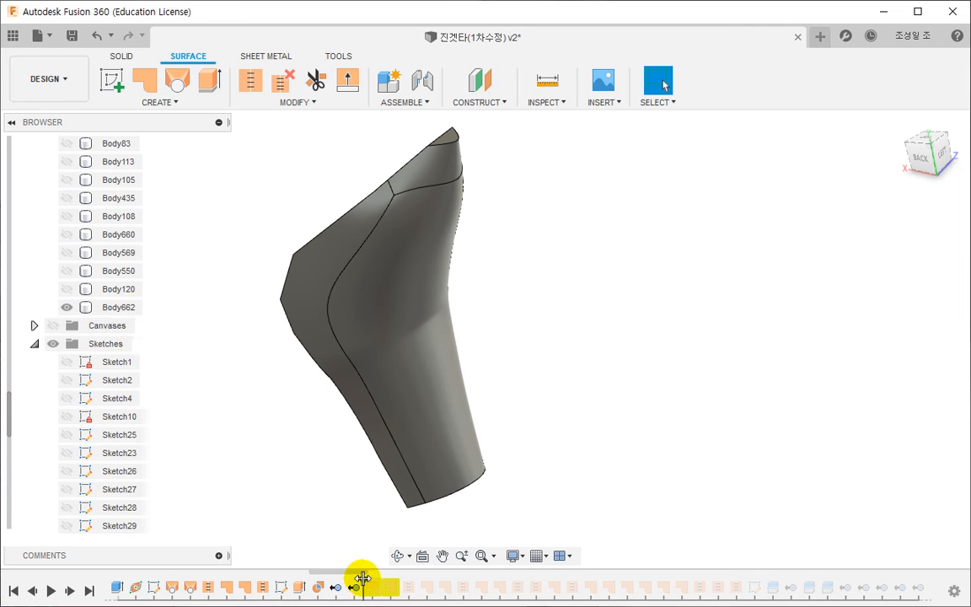
- Roll the design history back to before the first surface stitch and inspect which faces belong to the gold shell Body49
{"action": "left_click_drag", "start_coordinate": [213, 580], "coordinate": [190, 581]}
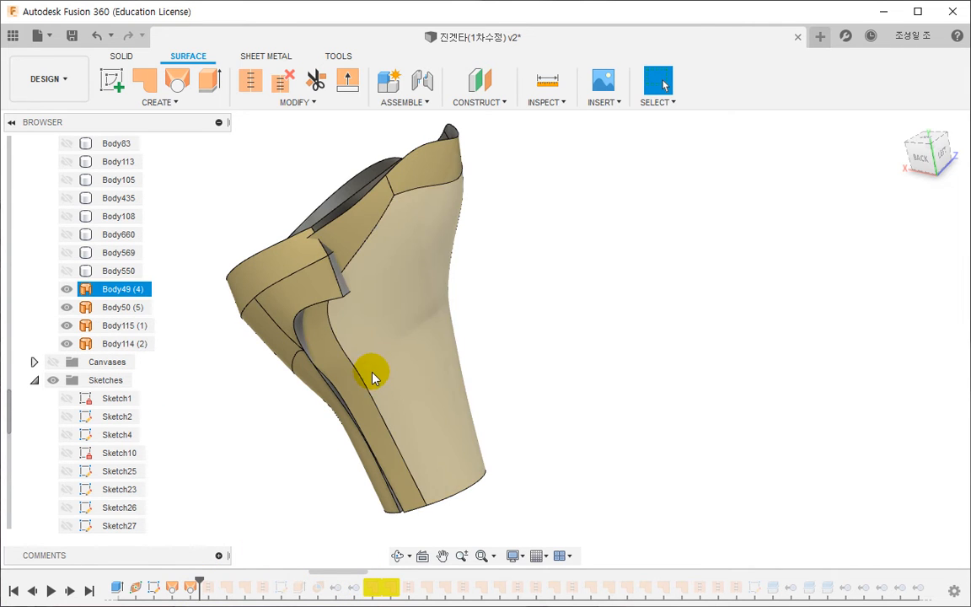
{"action": "left_click", "coordinate": [372, 372]}
{"action": "right_click", "coordinate": [138, 294]}
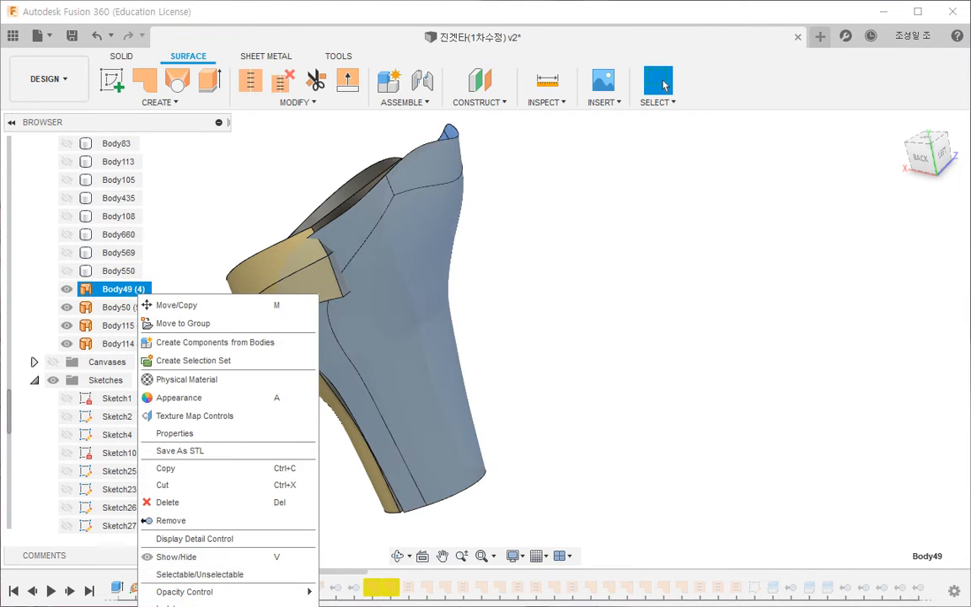
{"action": "left_click", "coordinate": [256, 473]}
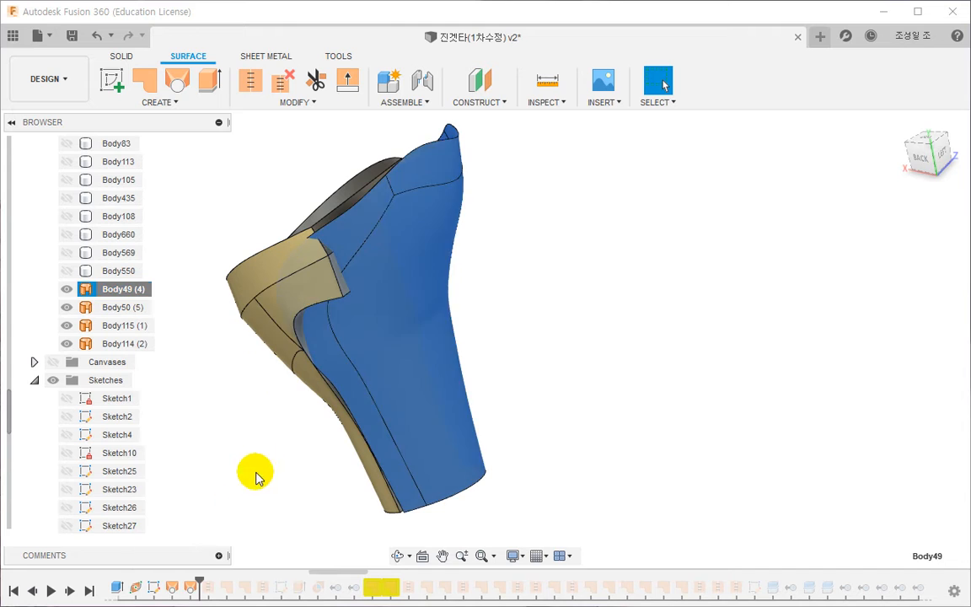
{"action": "left_click", "coordinate": [328, 366]}
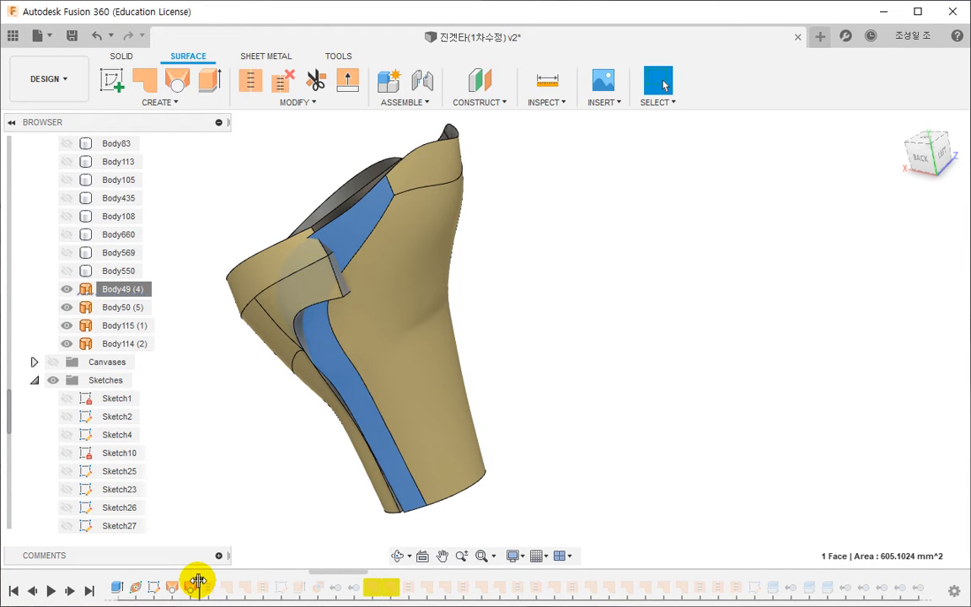
- Roll the history forward past that stitch and examine which surfaces make up Body49 and the other stitched body, Body116
{"action": "left_click_drag", "start_coordinate": [197, 579], "coordinate": [217, 580]}
{"action": "mouse_move", "coordinate": [245, 402]}
{"action": "middle_mouse_down", "text": "shift"}
{"action": "mouse_move", "coordinate": [329, 468]}
{"action": "mouse_move", "coordinate": [450, 254]}
{"action": "middle_mouse_up", "text": "shift"}
{"action": "left_click", "coordinate": [451, 253]}
{"action": "right_click", "coordinate": [453, 255]}
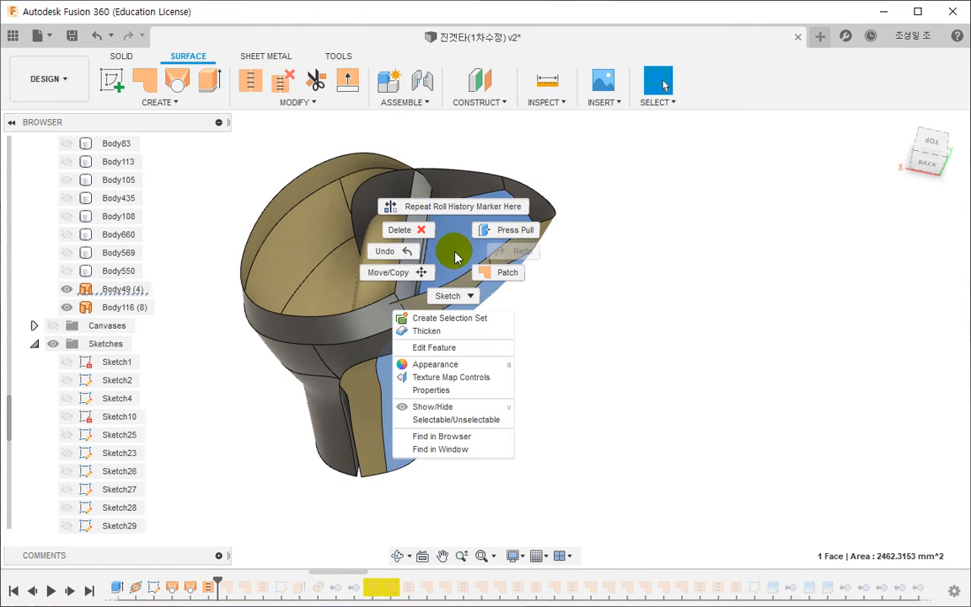
{"action": "key", "text": "Escape"}
{"action": "left_click", "coordinate": [149, 290]}
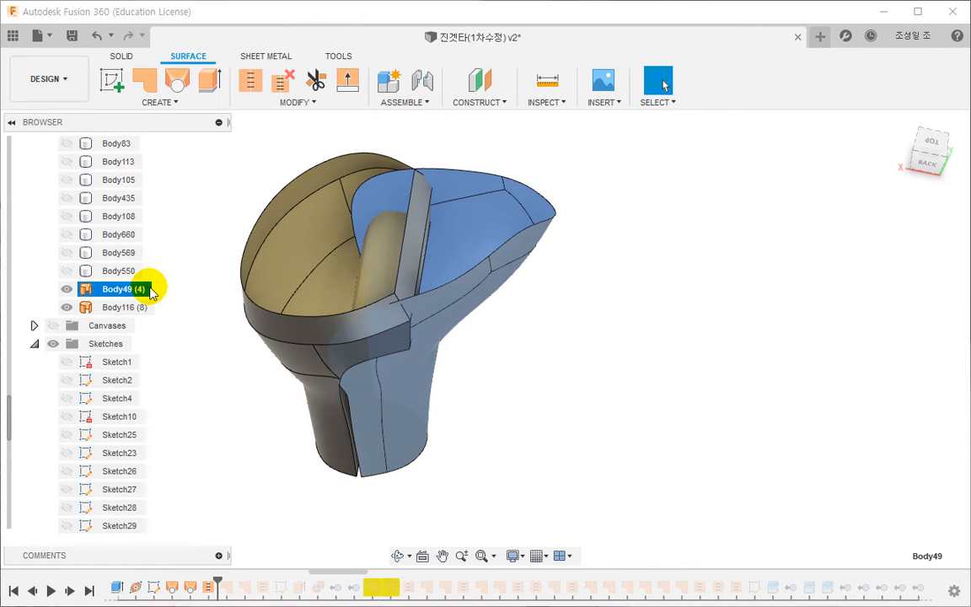
{"action": "right_click", "coordinate": [149, 290]}
{"action": "key", "text": "Escape"}
{"action": "left_click", "coordinate": [120, 307]}
{"action": "right_click", "coordinate": [121, 308]}
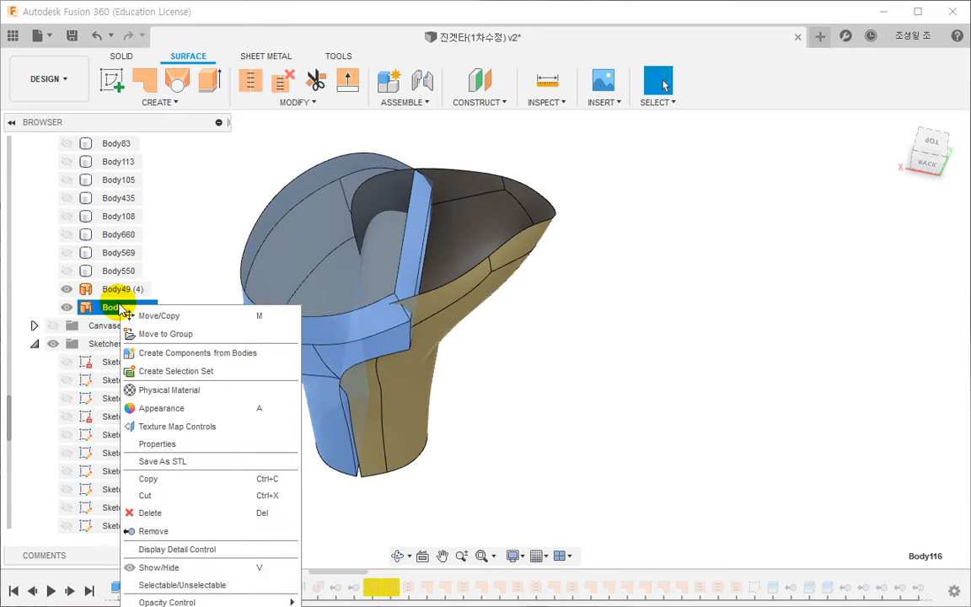
{"action": "key", "text": "Escape"}
{"action": "key", "text": "Escape"}
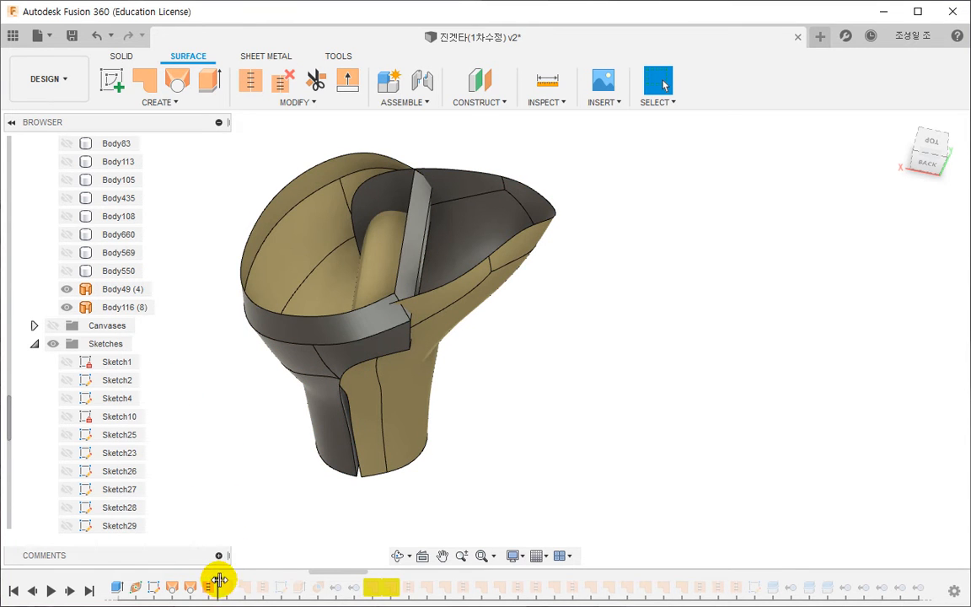
- Roll the history forward past the two Remove features and show all bodies in the Bodies folder
{"action": "left_click_drag", "start_coordinate": [218, 580], "coordinate": [325, 572]}
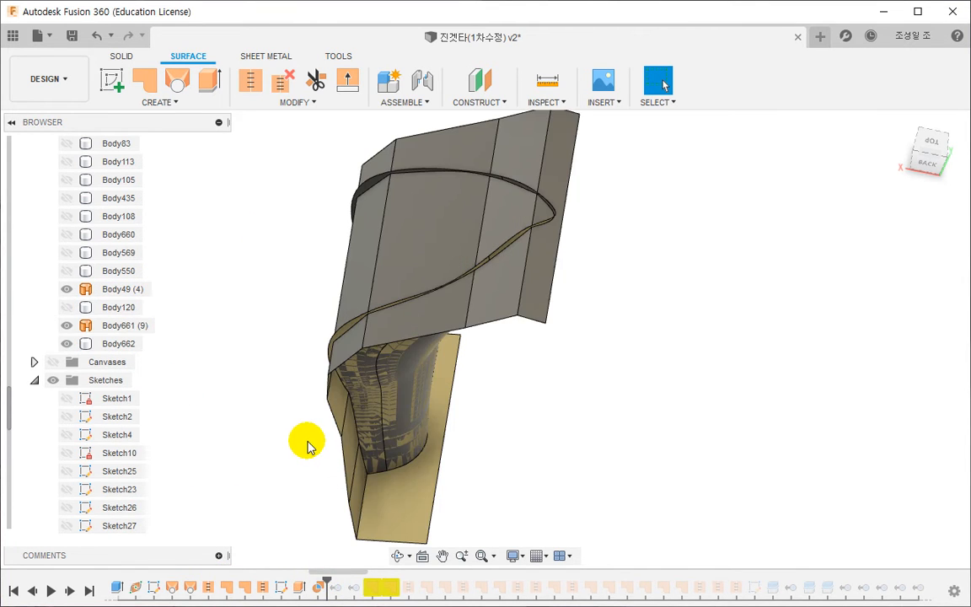
{"action": "left_click_drag", "start_coordinate": [325, 581], "coordinate": [364, 581]}
{"action": "left_click", "coordinate": [122, 289]}
{"action": "scroll", "coordinate": [199, 390], "scroll_direction": "down", "scroll_amount": 3}
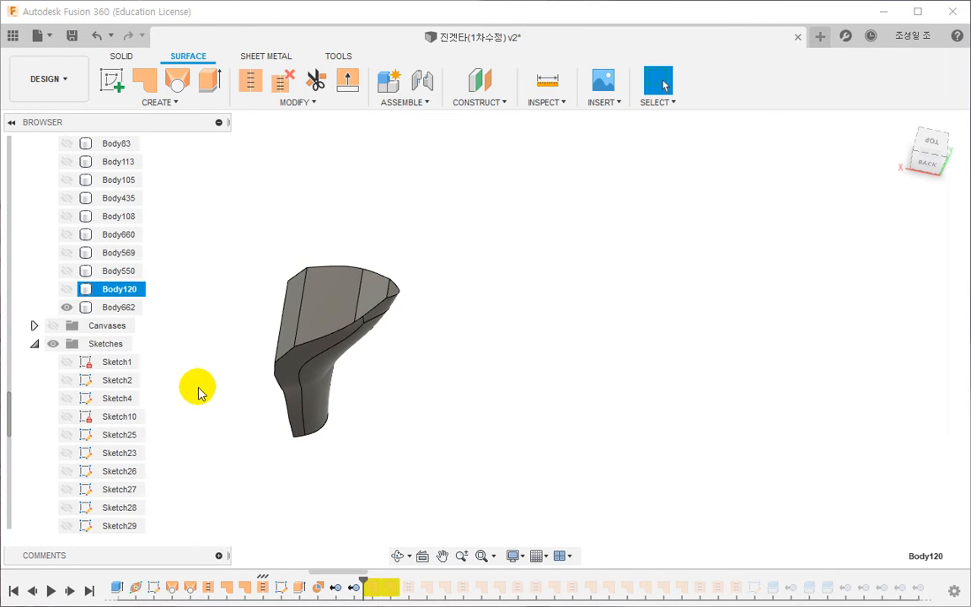
{"action": "scroll", "coordinate": [118, 292], "scroll_direction": "up", "scroll_amount": 5}
{"action": "left_click_drag", "start_coordinate": [11, 346], "coordinate": [13, 185]}
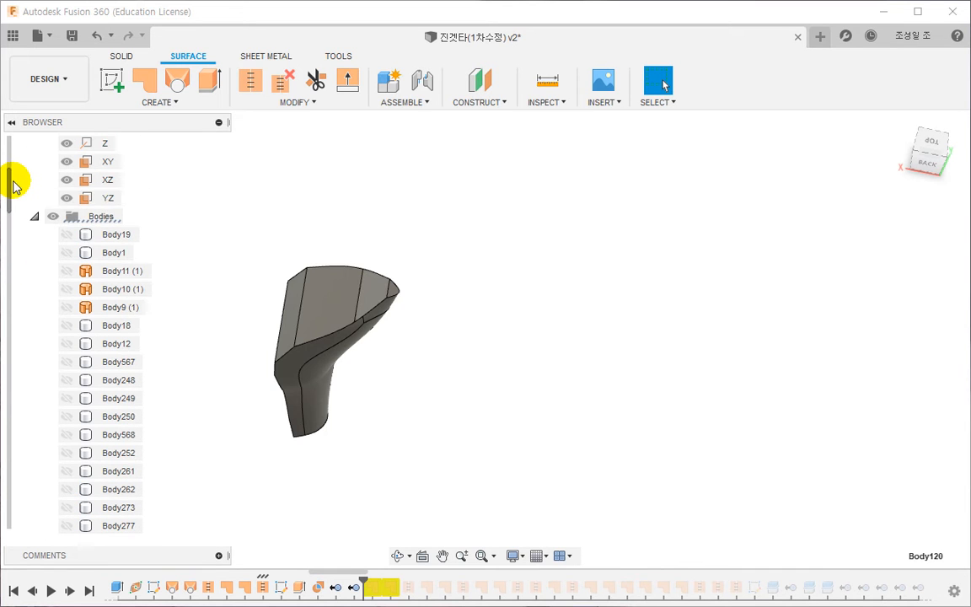
{"action": "left_click", "coordinate": [100, 217]}
{"action": "right_click", "coordinate": [104, 236]}
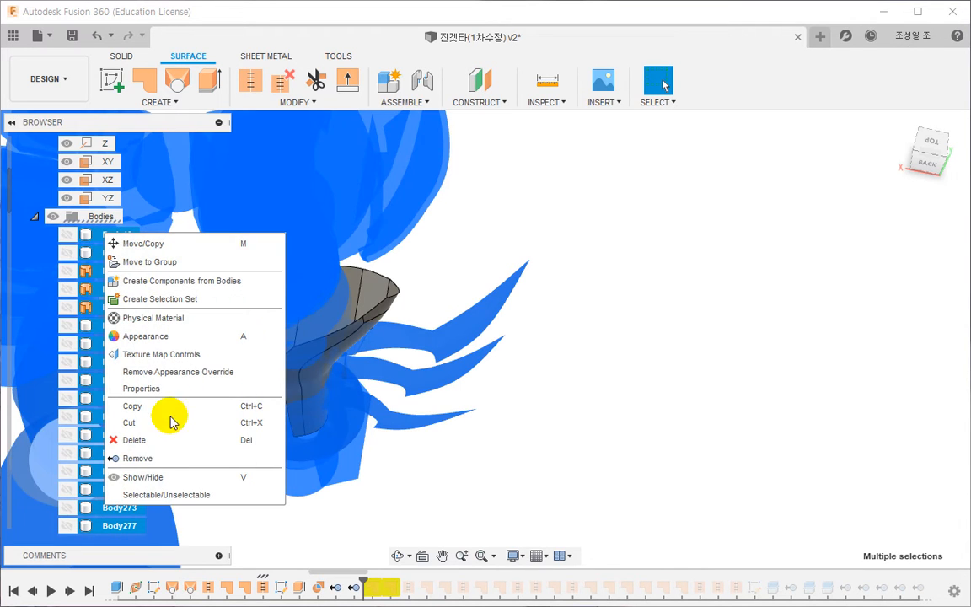
{"action": "left_click", "coordinate": [135, 477]}
{"action": "left_click", "coordinate": [561, 368]}
- Roll the history forward past the two following surface patches and check the boundary edges of SurfacePatch29
{"action": "scroll", "coordinate": [542, 377], "scroll_direction": "down", "scroll_amount": 3}
{"action": "middle_click_drag", "start_coordinate": [542, 376], "coordinate": [390, 592], "text": "shift"}
{"action": "mouse_move", "coordinate": [364, 583]}
{"action": "left_mouse_down"}
{"action": "mouse_move", "coordinate": [390, 581]}
{"action": "mouse_move", "coordinate": [385, 593]}
{"action": "left_mouse_up"}
{"action": "double_click", "coordinate": [373, 591]}
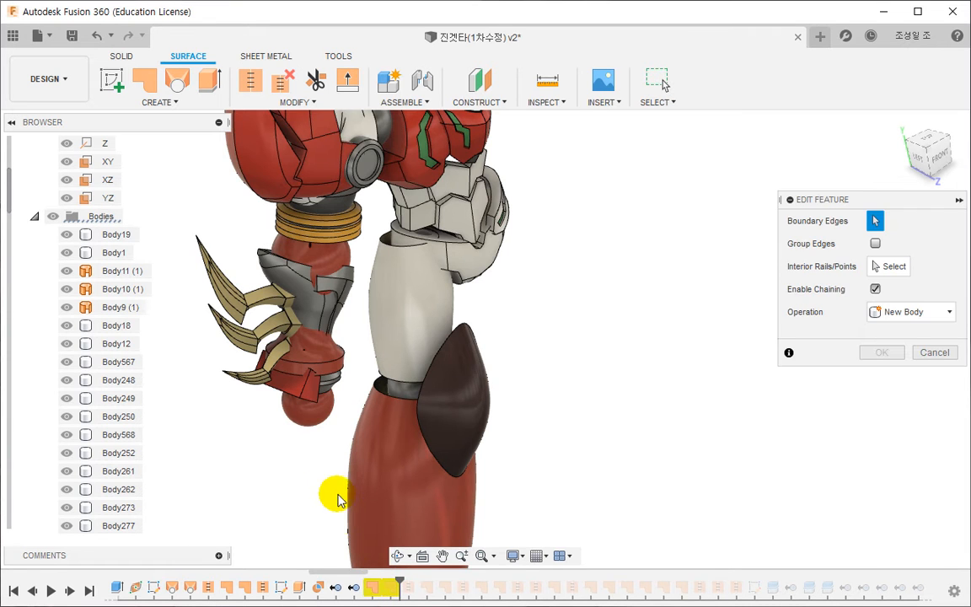
{"action": "scroll", "coordinate": [329, 456], "scroll_direction": "up", "scroll_amount": 2}
{"action": "middle_click_drag", "start_coordinate": [317, 456], "coordinate": [277, 407], "text": "shift"}
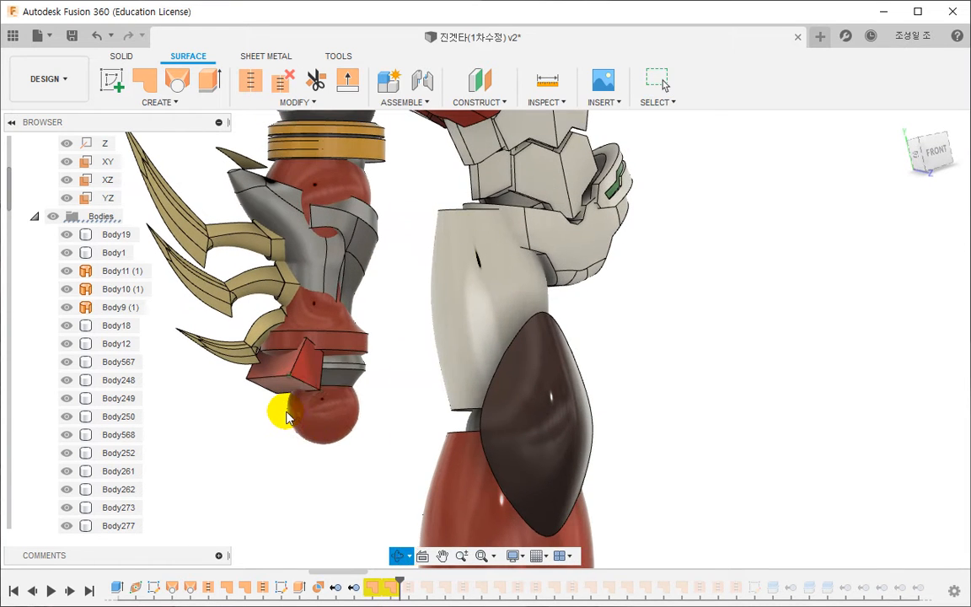
- Hide the red body around the forearm and the red sphere below it
{"action": "left_click", "coordinate": [330, 417]}
{"action": "left_click", "coordinate": [325, 189]}
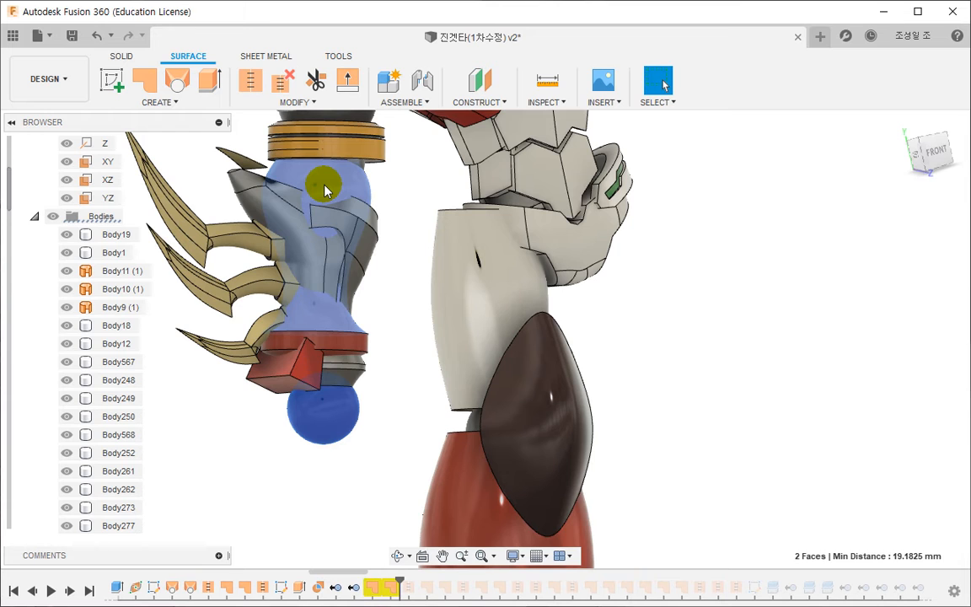
{"action": "right_click", "coordinate": [320, 182]}
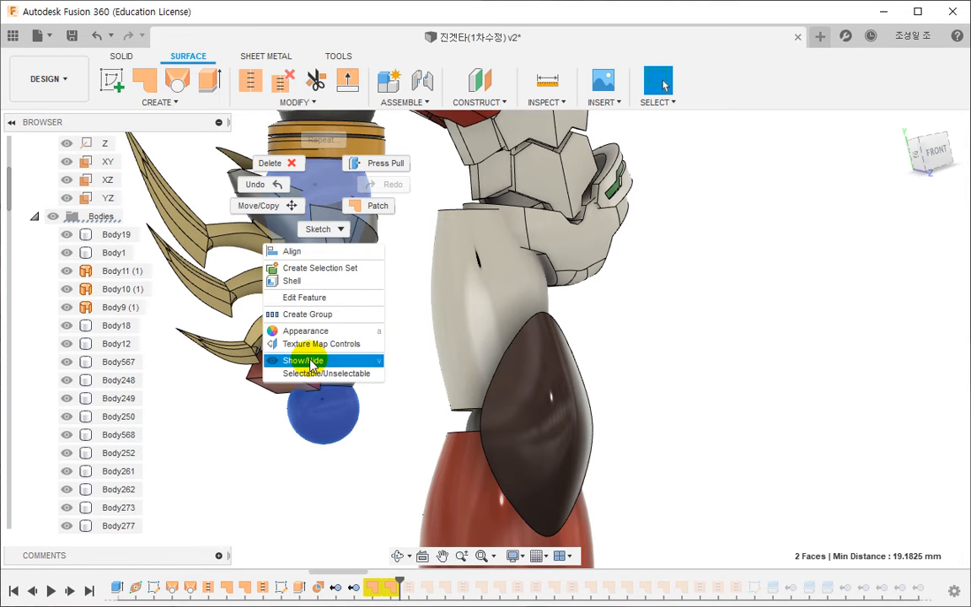
{"action": "left_click", "coordinate": [303, 360]}
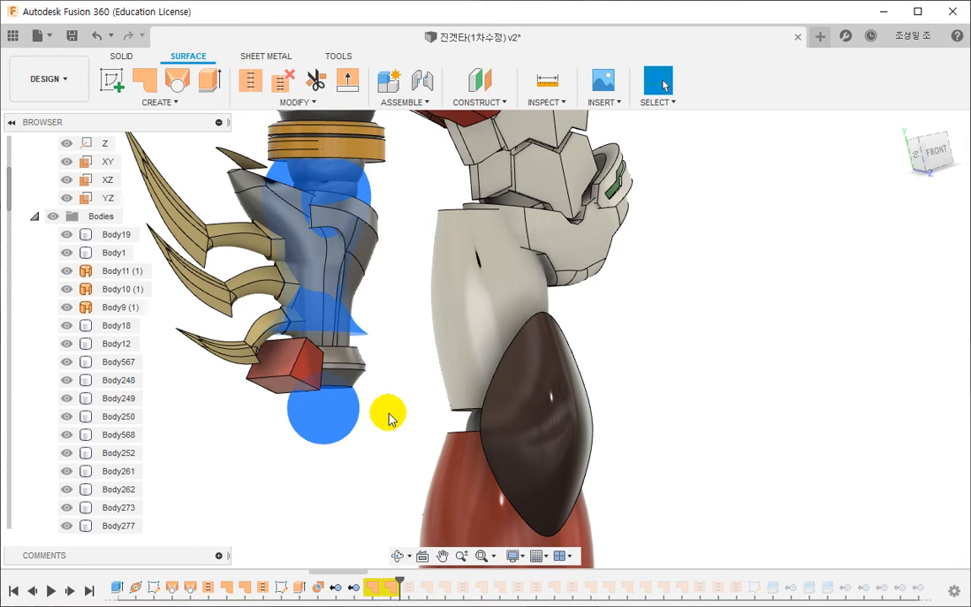
- Inspect SurfacePatch29 against the forearm armour and roll the history forward past SurfaceStitch15
{"action": "double_click", "coordinate": [373, 587]}
{"action": "middle_click_drag", "start_coordinate": [372, 331], "coordinate": [336, 386], "text": "shift"}
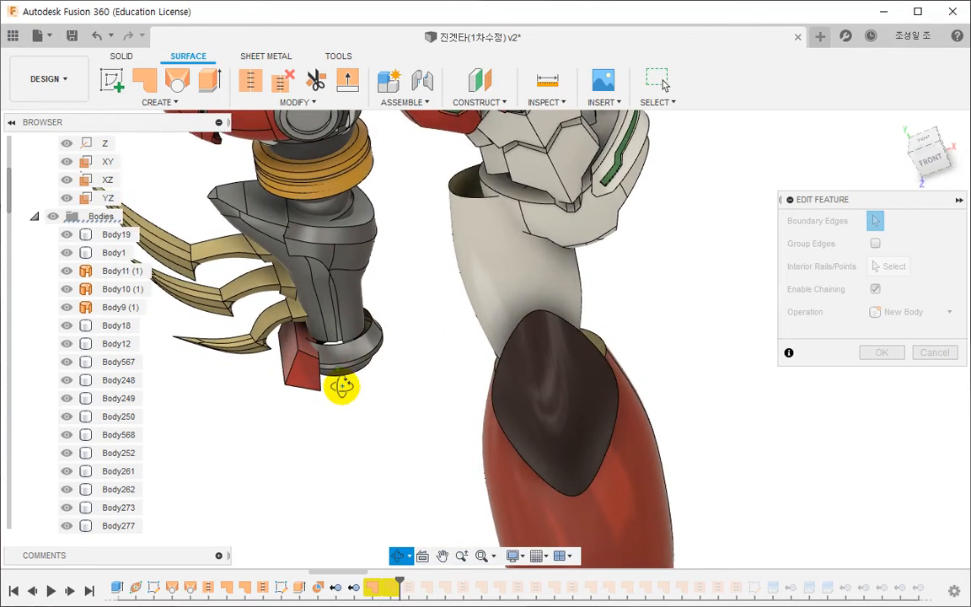
{"action": "scroll", "coordinate": [360, 210], "scroll_direction": "up", "scroll_amount": 5}
{"action": "scroll", "coordinate": [352, 207], "scroll_direction": "down", "scroll_amount": 4}
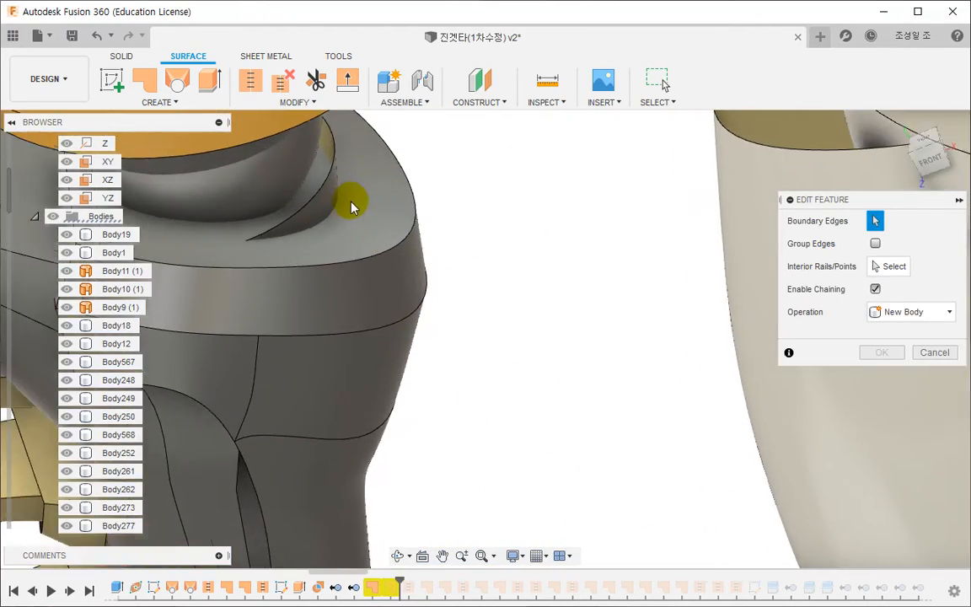
{"action": "left_click_drag", "start_coordinate": [395, 579], "coordinate": [407, 584]}
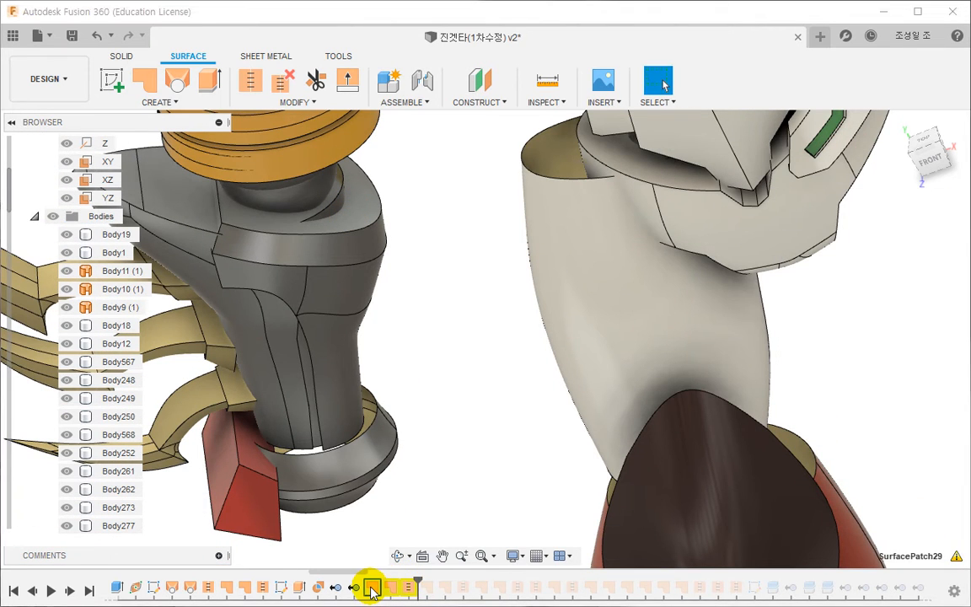
{"action": "double_click", "coordinate": [372, 587]}
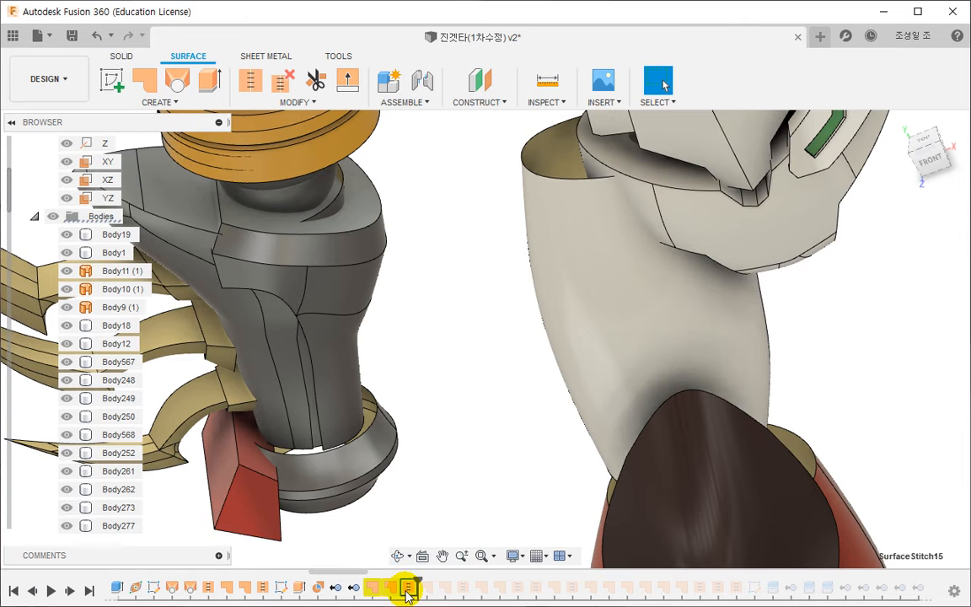
- Examine the surfaces used by SurfaceStitch15, cancel the edit, and compare SurfacePatch29 with the armour faces
{"action": "double_click", "coordinate": [405, 587]}
{"action": "middle_click_drag", "start_coordinate": [429, 526], "coordinate": [451, 493], "text": "shift"}
{"action": "scroll", "coordinate": [453, 494], "scroll_direction": "down", "scroll_amount": 2}
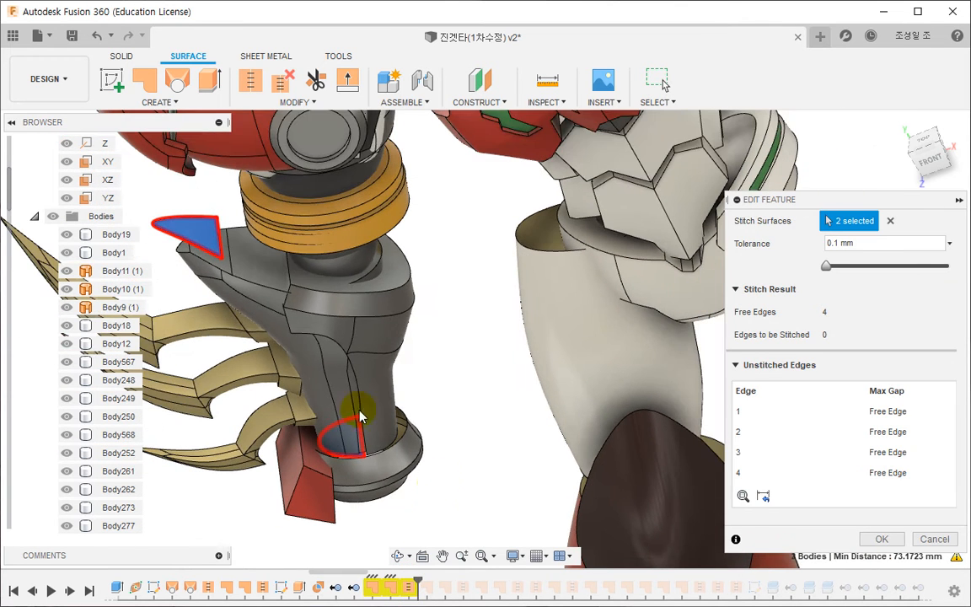
{"action": "key", "text": "Escape"}
{"action": "left_click", "coordinate": [373, 588]}
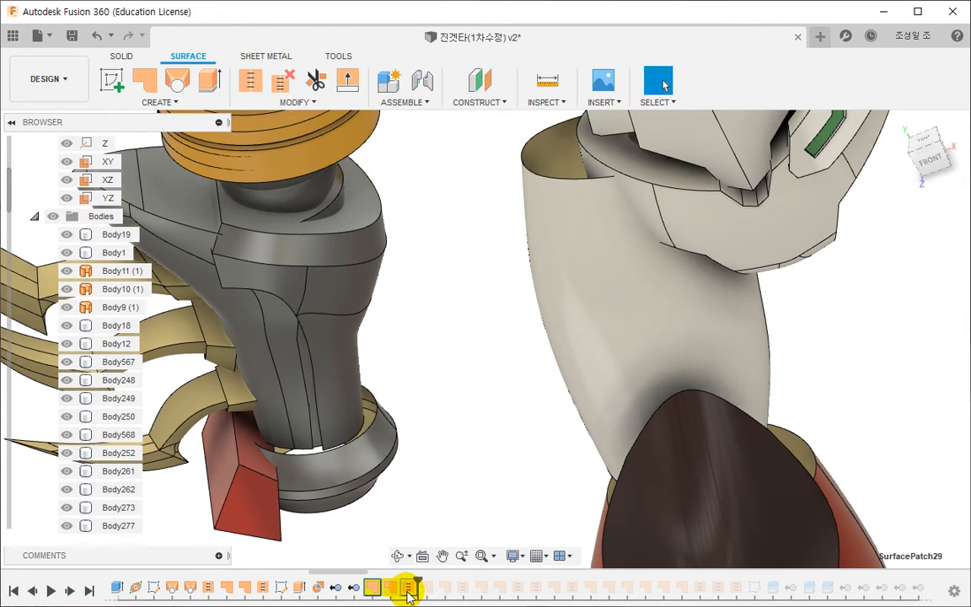
{"action": "left_click", "coordinate": [294, 421]}
{"action": "right_click", "coordinate": [296, 418]}
{"action": "key", "text": "Escape"}
{"action": "key", "text": "Escape"}
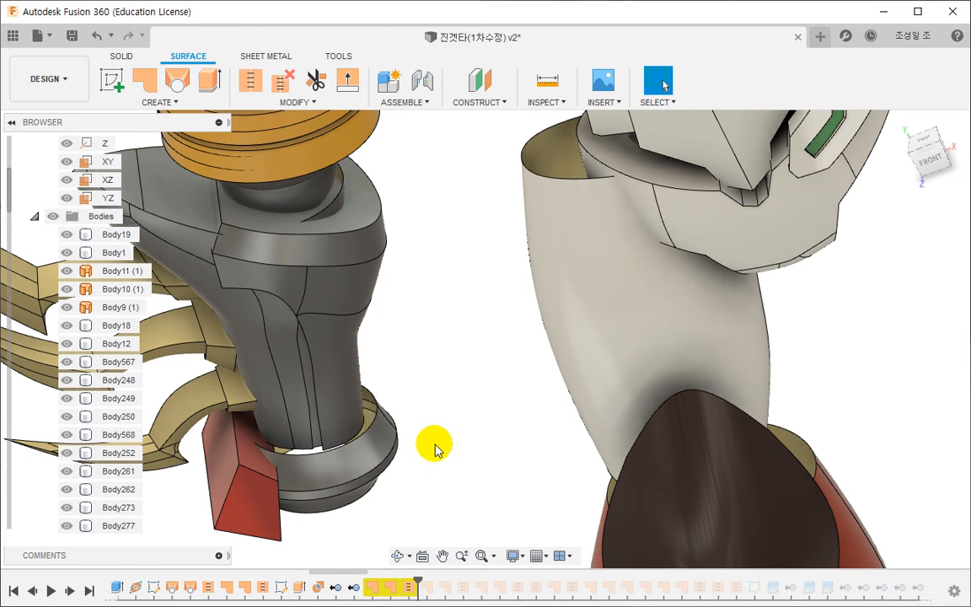
- Delete the two surface patches and SurfaceStitch15 from the design history
{"action": "scroll", "coordinate": [433, 449], "scroll_direction": "down", "scroll_amount": 2}
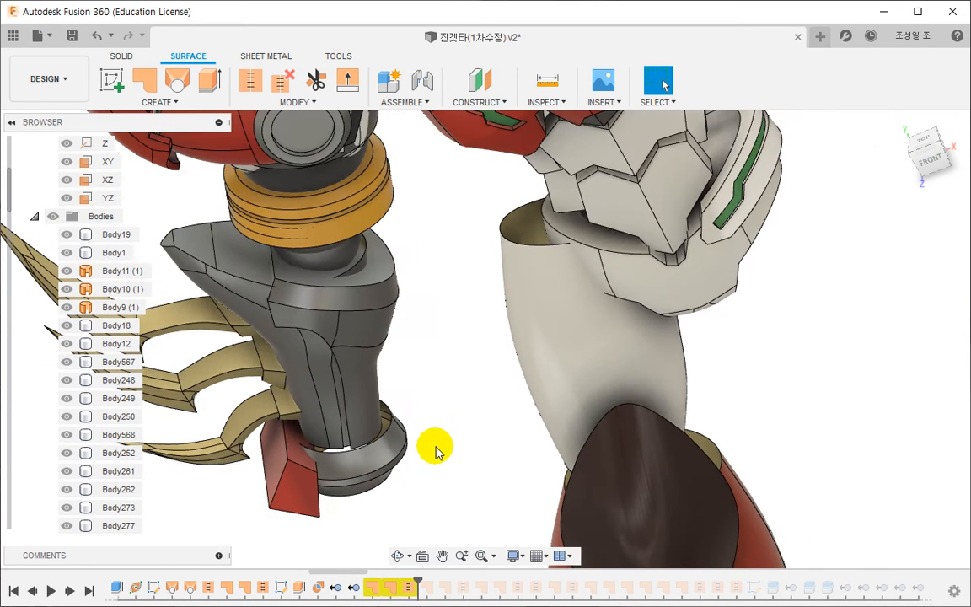
{"action": "right_click", "coordinate": [405, 590]}
{"action": "left_click", "coordinate": [451, 506]}
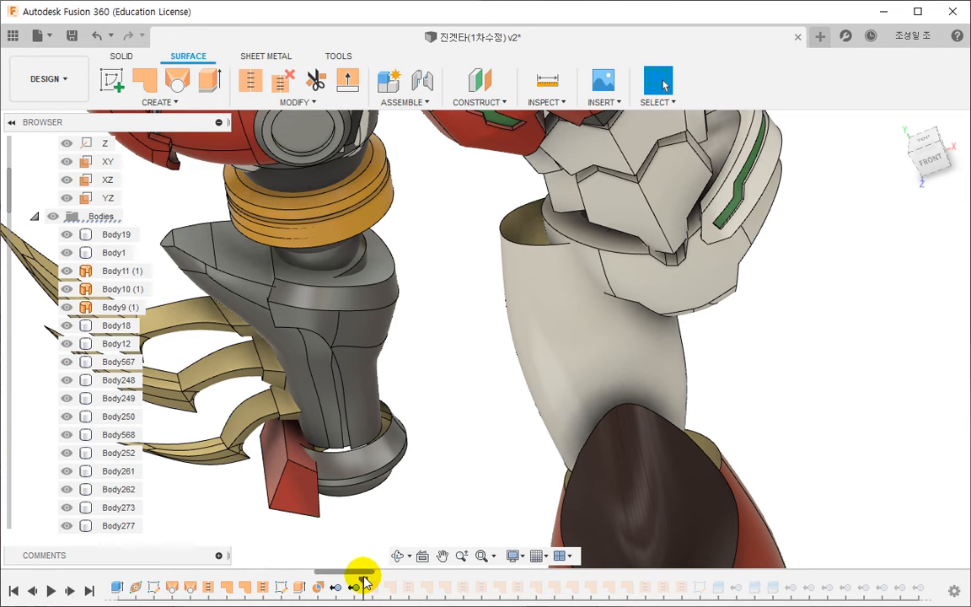
- Roll the design history forward past the remaining patches and stitches to just after the next sketch
{"action": "left_click_drag", "start_coordinate": [361, 577], "coordinate": [417, 580]}
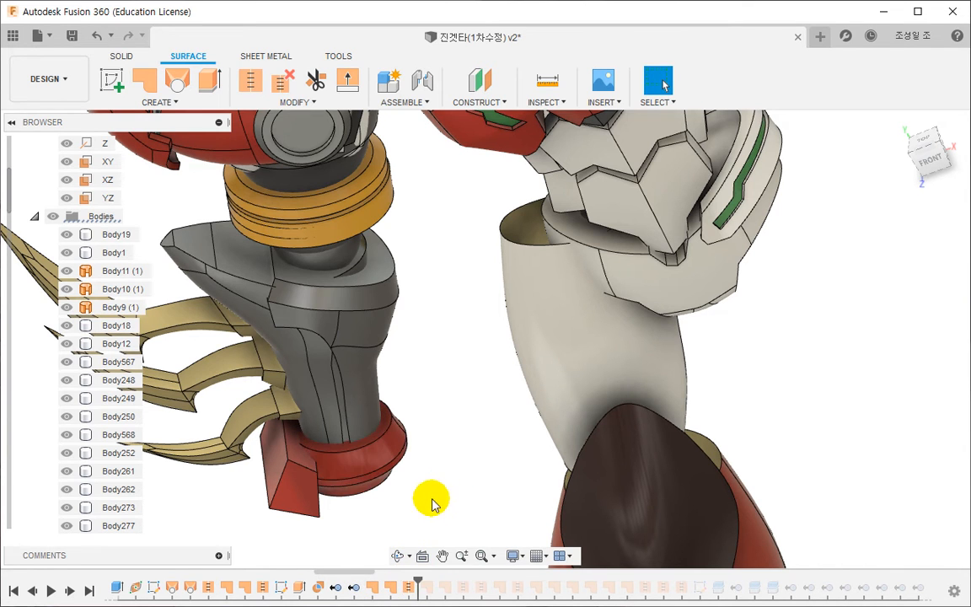
{"action": "middle_click_drag", "start_coordinate": [432, 504], "coordinate": [415, 465]}
{"action": "left_click_drag", "start_coordinate": [417, 578], "coordinate": [461, 577]}
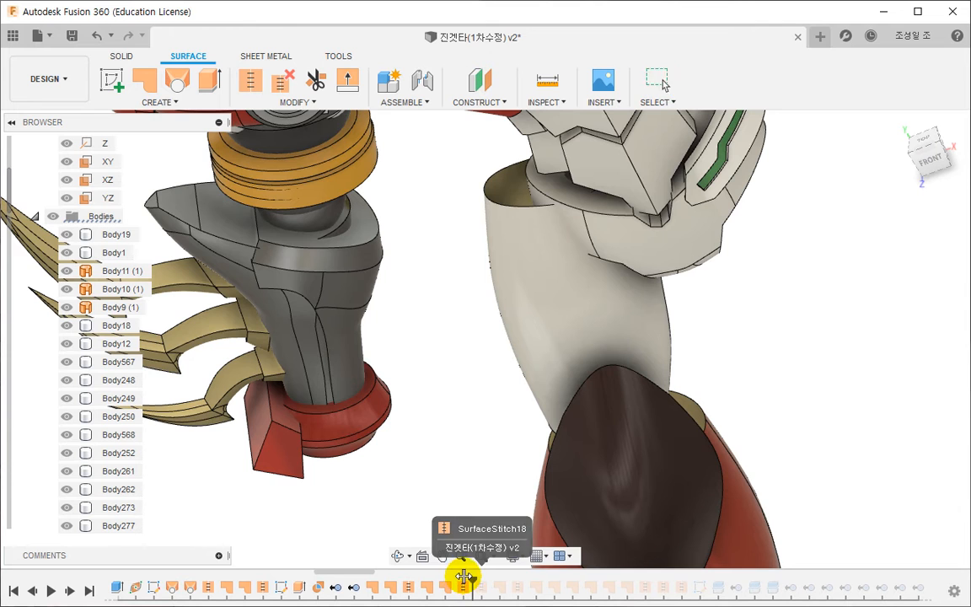
{"action": "scroll", "coordinate": [343, 485], "scroll_direction": "down", "scroll_amount": 3}
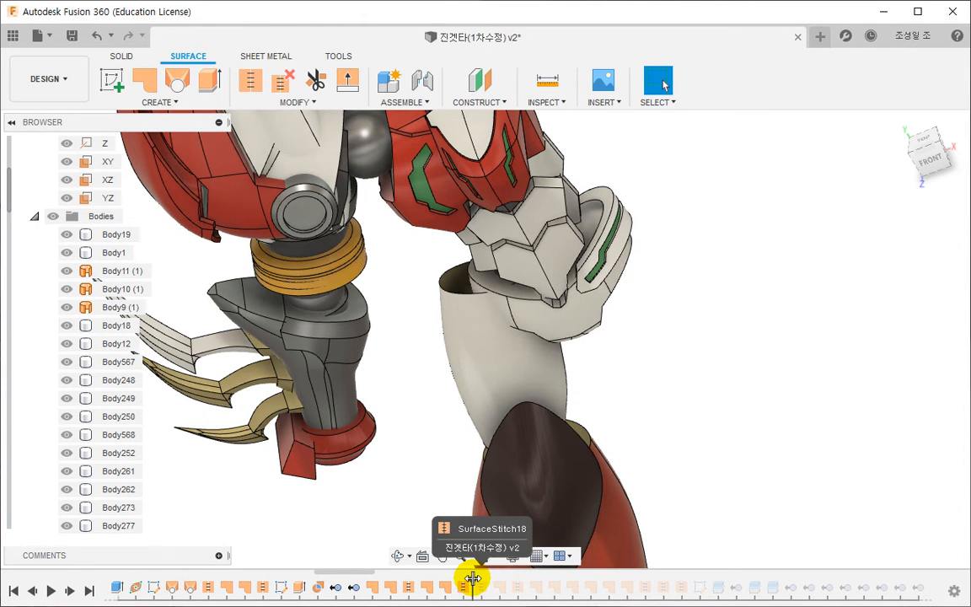
{"action": "left_click_drag", "start_coordinate": [470, 576], "coordinate": [691, 578]}
{"action": "scroll", "coordinate": [387, 434], "scroll_direction": "down", "scroll_amount": 5}
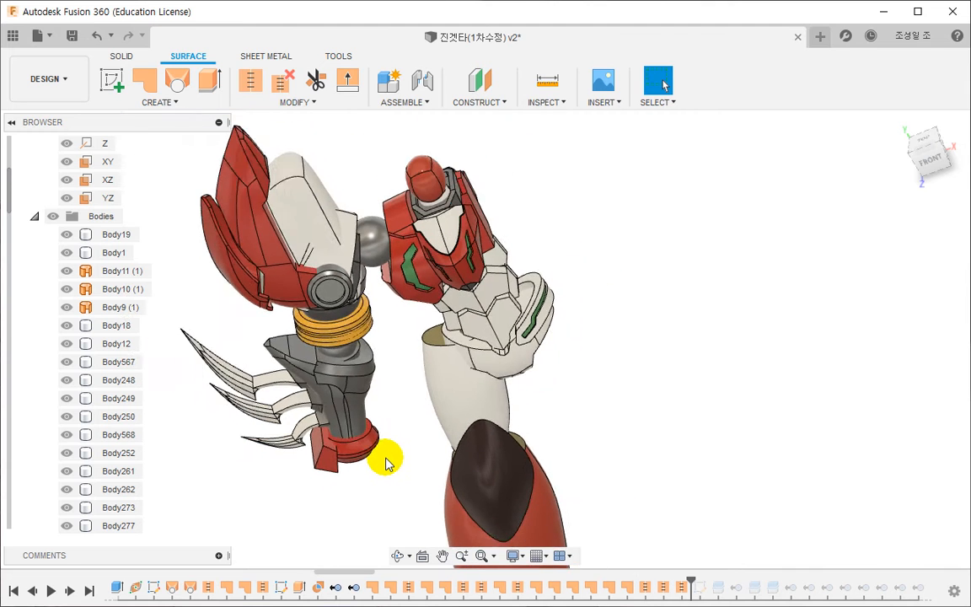
- Open the forearm split sketch for editing and reposition its line points around the upper armour edge and corner
{"action": "double_click", "coordinate": [700, 588]}
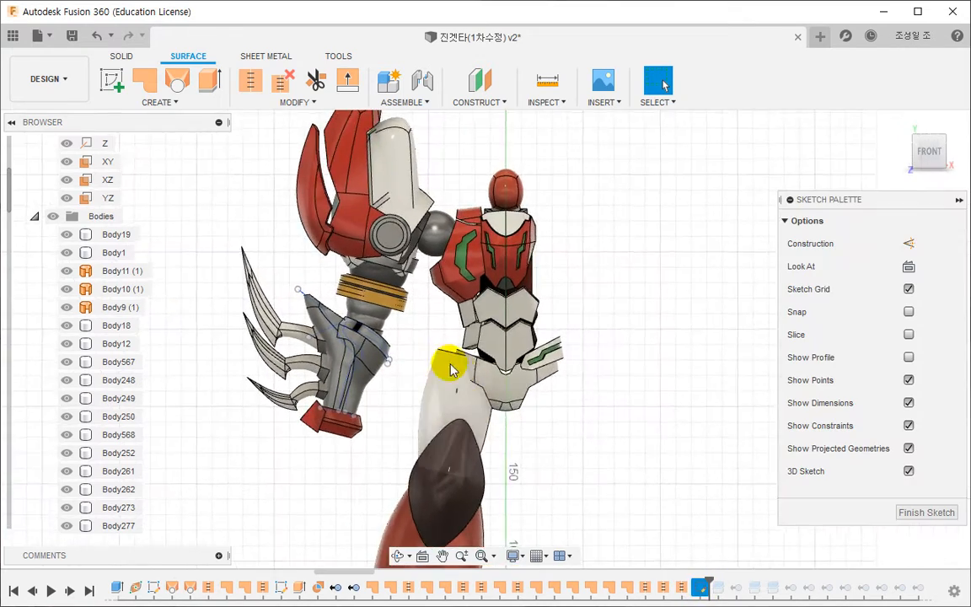
{"action": "scroll", "coordinate": [371, 362], "scroll_direction": "up", "scroll_amount": 2}
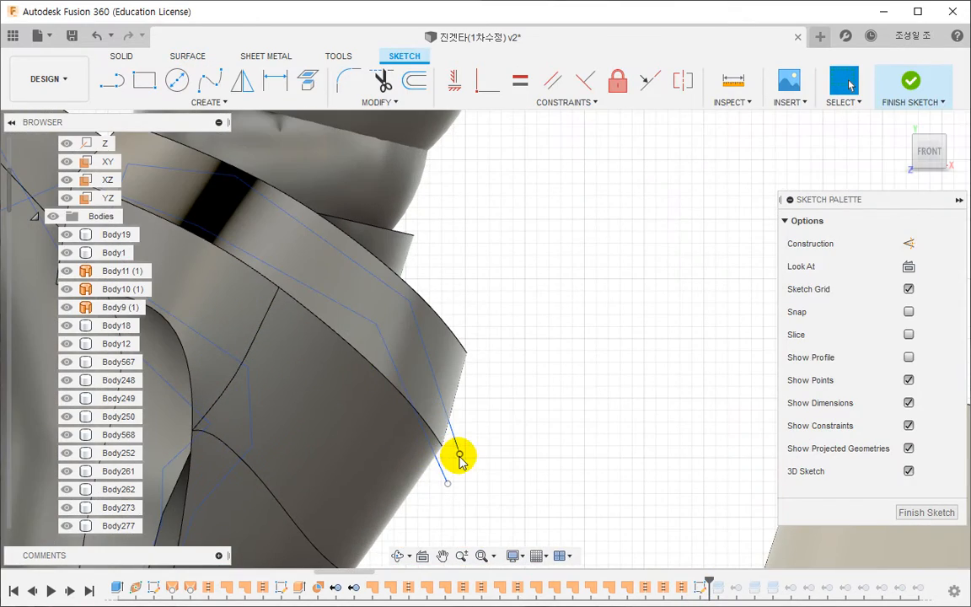
{"action": "scroll", "coordinate": [481, 428], "scroll_direction": "down", "scroll_amount": 4}
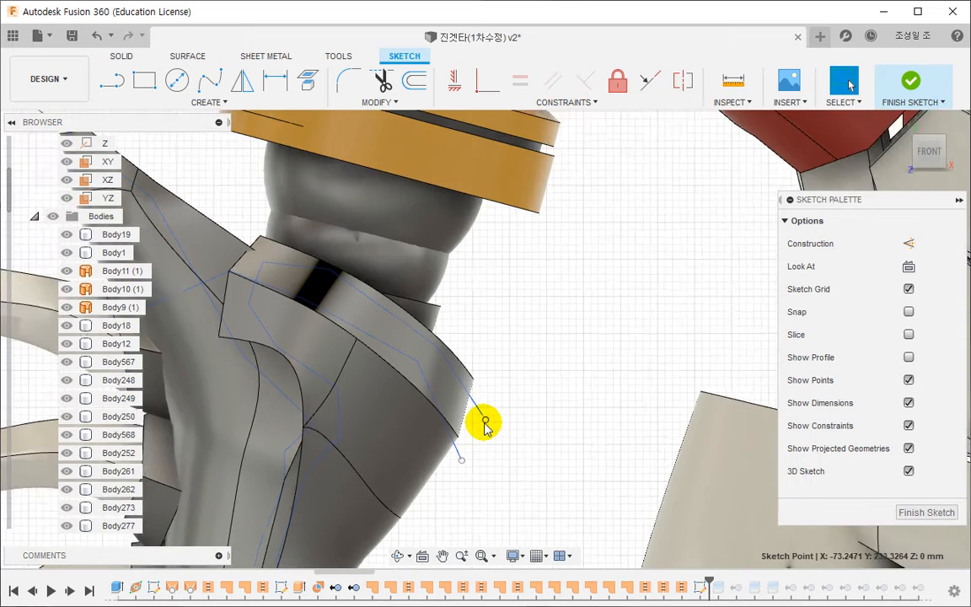
{"action": "mouse_move", "coordinate": [465, 431]}
{"action": "middle_mouse_down"}
{"action": "mouse_move", "coordinate": [450, 447]}
{"action": "mouse_move", "coordinate": [521, 475]}
{"action": "middle_mouse_up"}
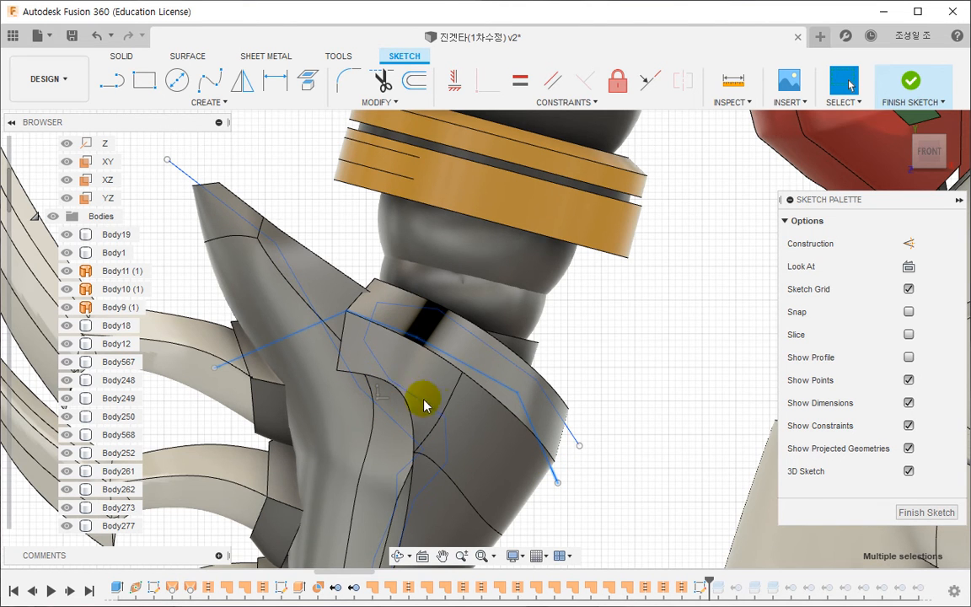
{"action": "middle_click_drag", "start_coordinate": [424, 406], "coordinate": [422, 255]}
{"action": "middle_click_drag", "start_coordinate": [466, 433], "coordinate": [412, 346]}
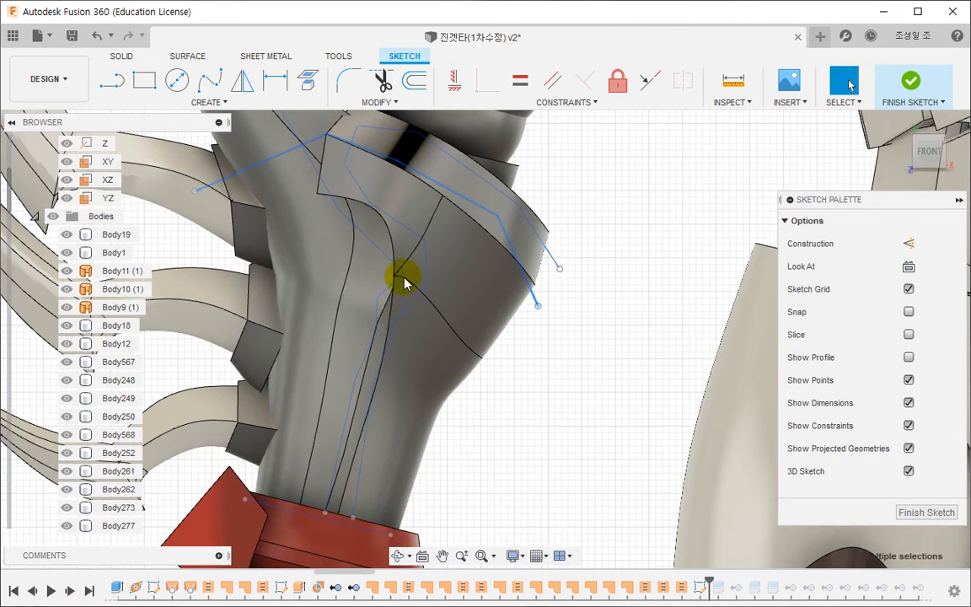
{"action": "scroll", "coordinate": [404, 282], "scroll_direction": "up", "scroll_amount": 4}
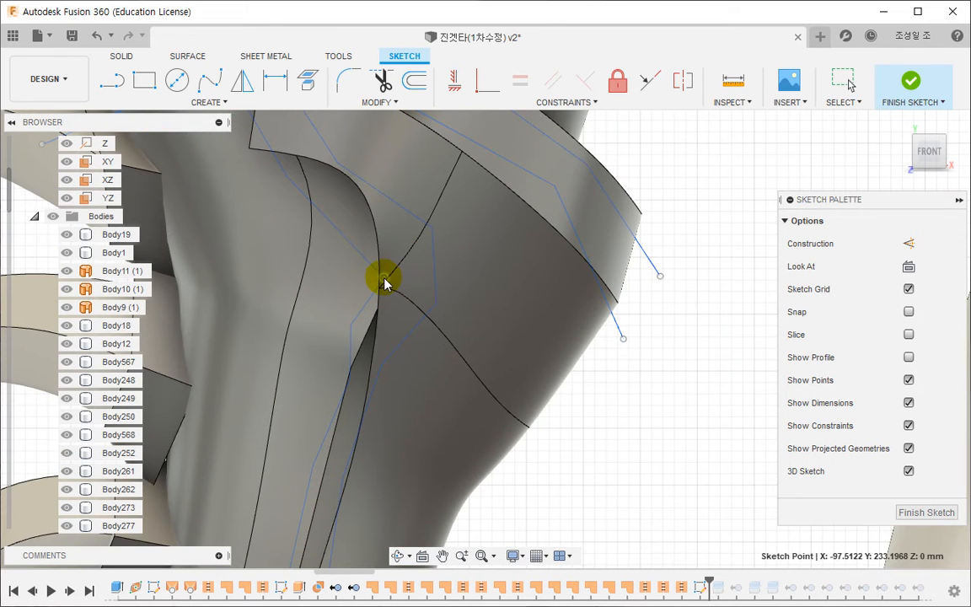
{"action": "middle_click_drag", "start_coordinate": [429, 379], "coordinate": [355, 332]}
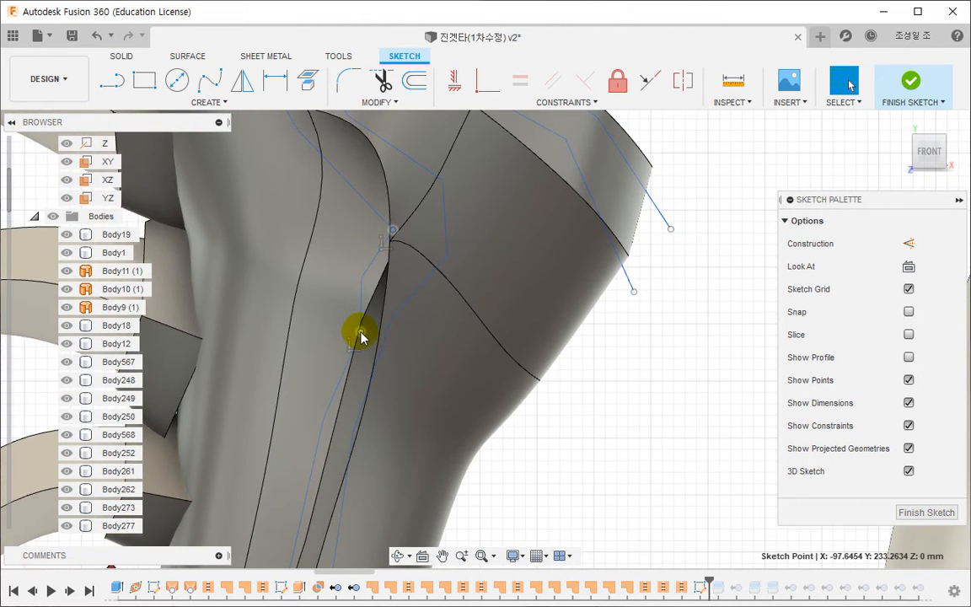
- Examine the adjoining forearm faces and identify their bodies in the browser
{"action": "left_click", "coordinate": [310, 346]}
{"action": "scroll", "coordinate": [362, 354], "scroll_direction": "down", "scroll_amount": 3}
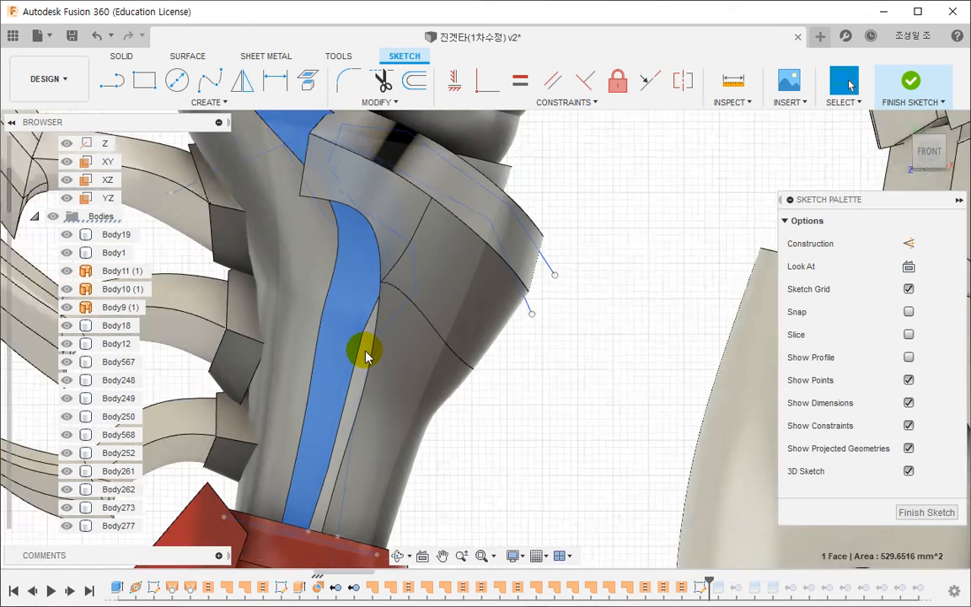
{"action": "scroll", "coordinate": [363, 352], "scroll_direction": "down", "scroll_amount": 1}
{"action": "left_click", "coordinate": [305, 330]}
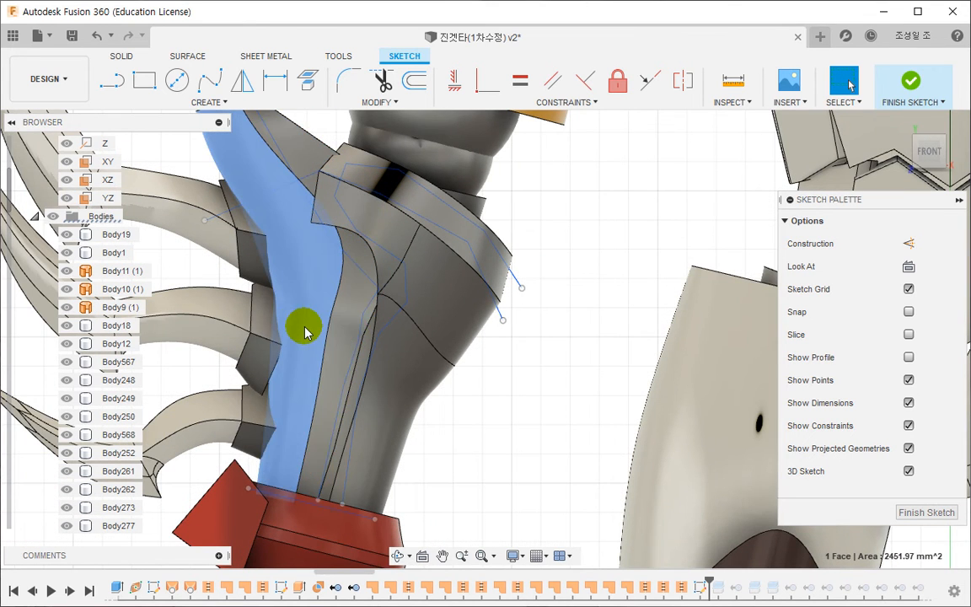
{"action": "right_click", "coordinate": [304, 330]}
{"action": "left_click", "coordinate": [282, 512]}
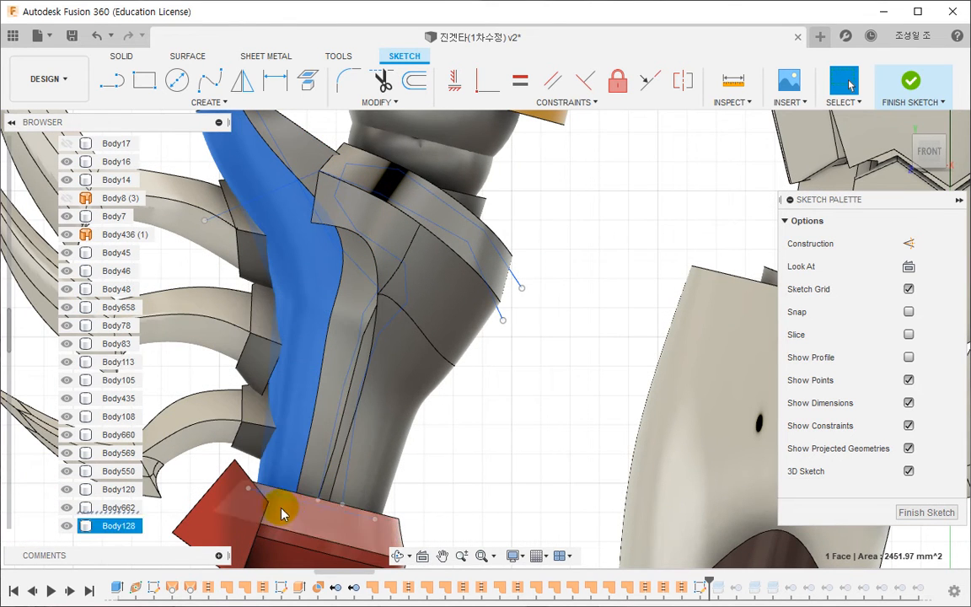
{"action": "left_click", "coordinate": [114, 507]}
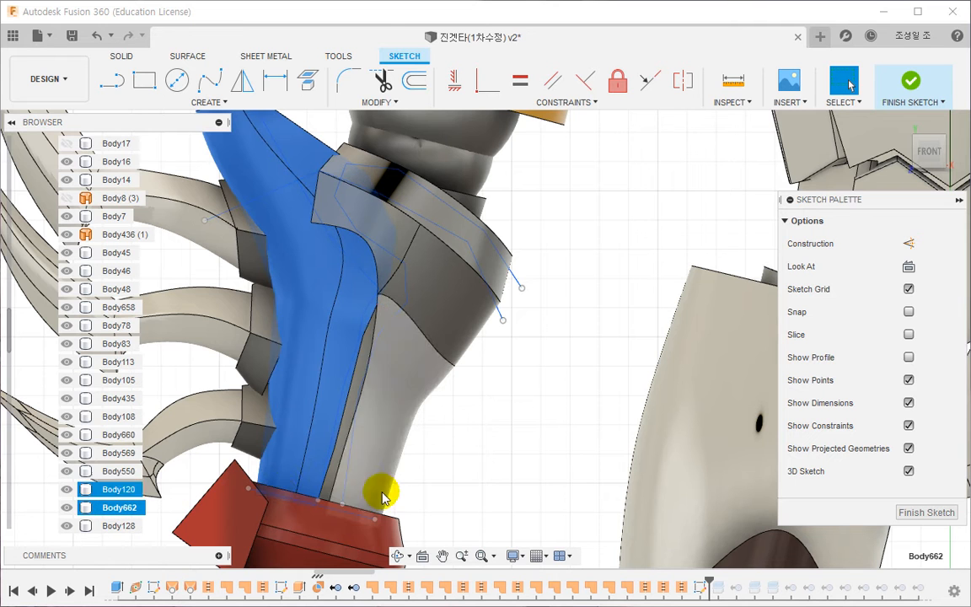
- Move the lower endpoints of the two sketch lines down past the upper edge of the red wrist cuff
{"action": "middle_click_drag", "start_coordinate": [502, 480], "coordinate": [505, 463]}
{"action": "scroll", "coordinate": [388, 492], "scroll_direction": "up", "scroll_amount": 5}
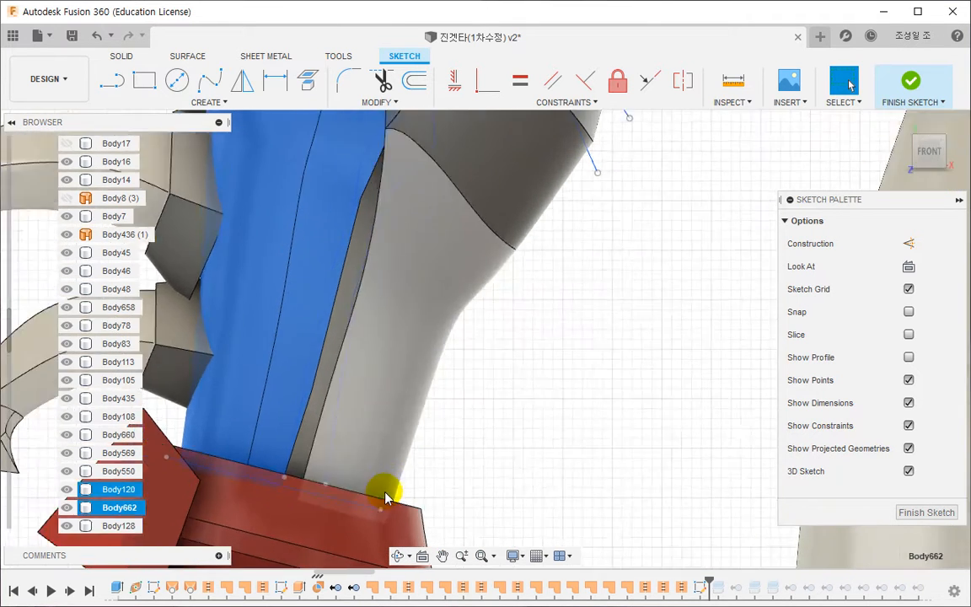
{"action": "left_click", "coordinate": [497, 482]}
{"action": "middle_click_drag", "start_coordinate": [365, 468], "coordinate": [424, 463]}
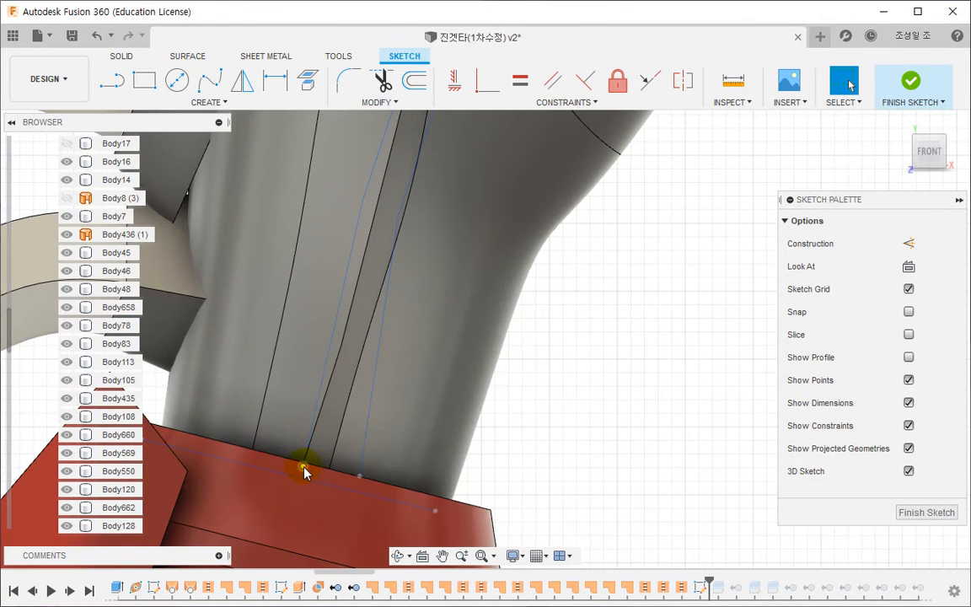
{"action": "left_click_drag", "start_coordinate": [302, 465], "coordinate": [283, 491]}
{"action": "left_click", "coordinate": [398, 460]}
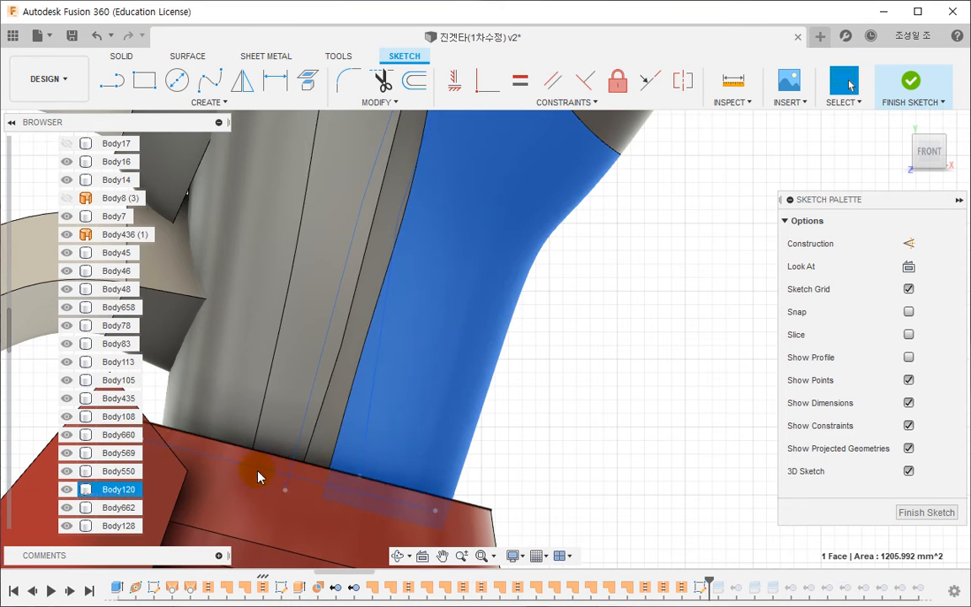
{"action": "left_click", "coordinate": [124, 489]}
{"action": "scroll", "coordinate": [494, 466], "scroll_direction": "down", "scroll_amount": 3}
{"action": "left_click", "coordinate": [497, 466]}
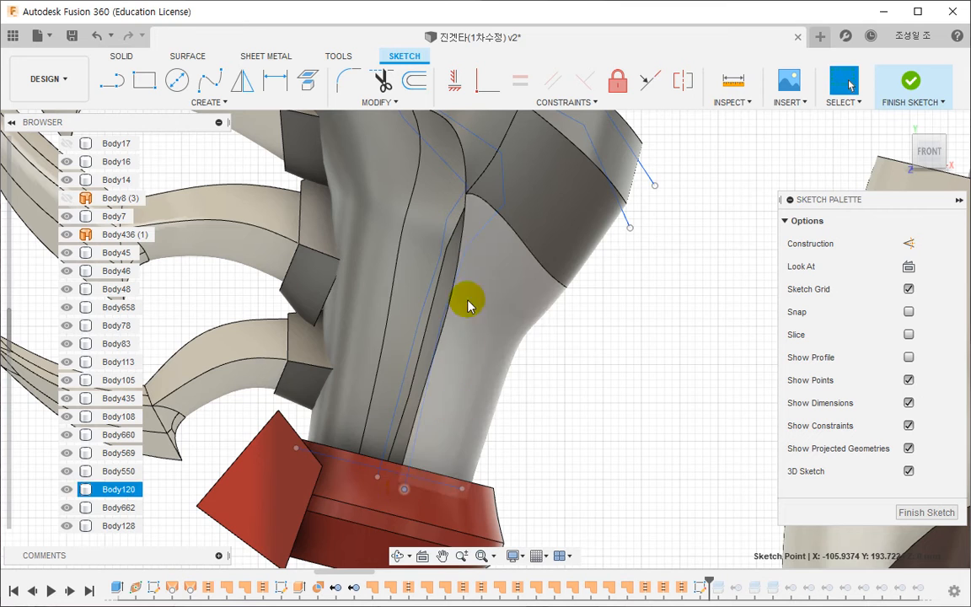
- Reposition the middle points of the two sketch lines along the forearm's narrow strip and finish the sketch
{"action": "left_click", "coordinate": [430, 316]}
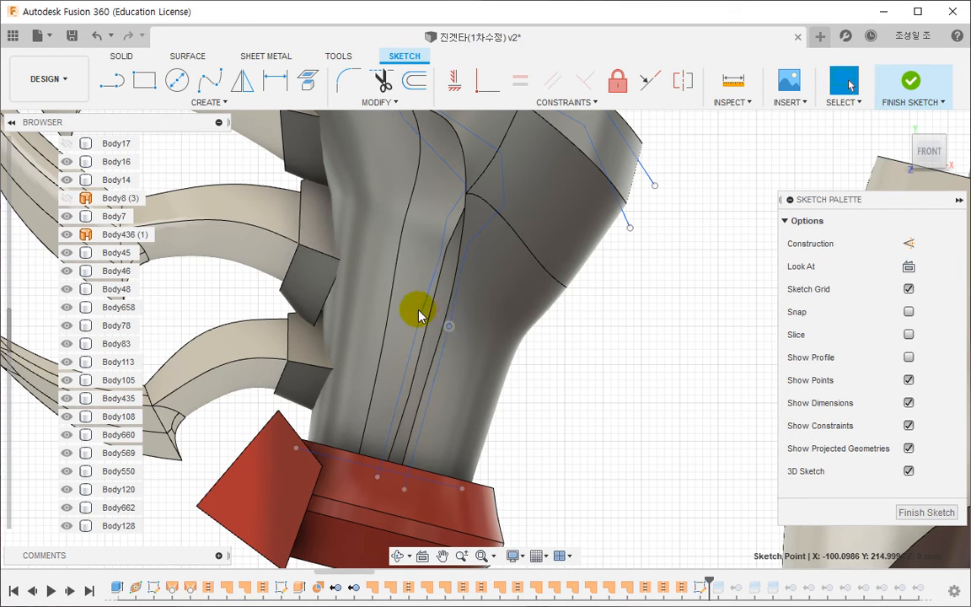
{"action": "left_click", "coordinate": [397, 407]}
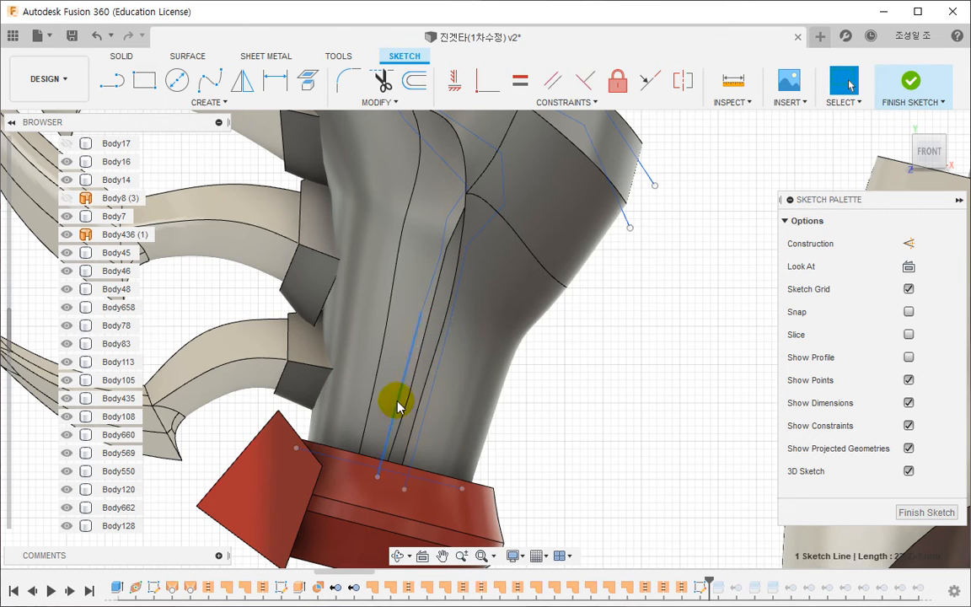
{"action": "left_click", "coordinate": [422, 327]}
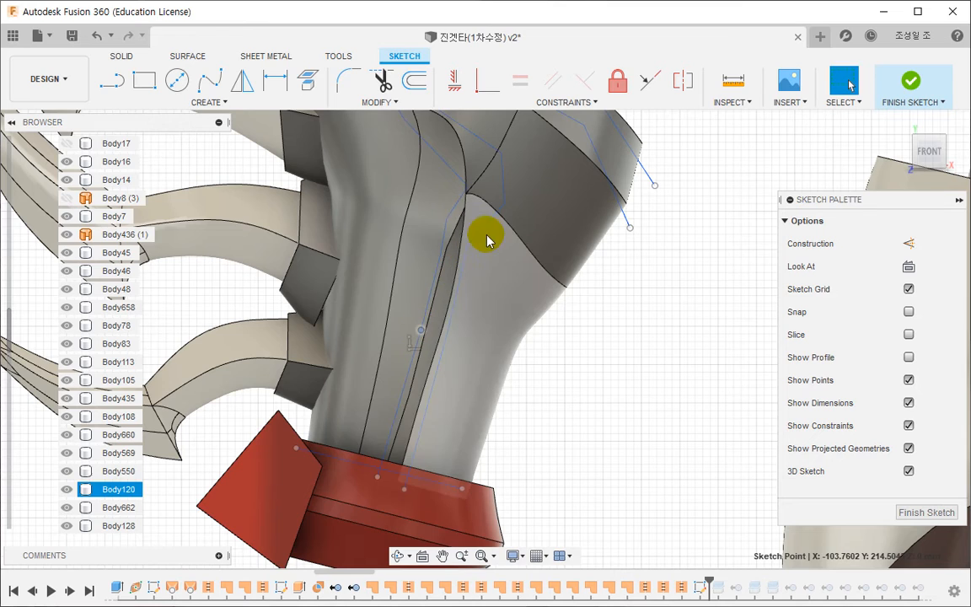
{"action": "middle_click_drag", "start_coordinate": [486, 234], "coordinate": [460, 400]}
{"action": "scroll", "coordinate": [461, 408], "scroll_direction": "down", "scroll_amount": 3}
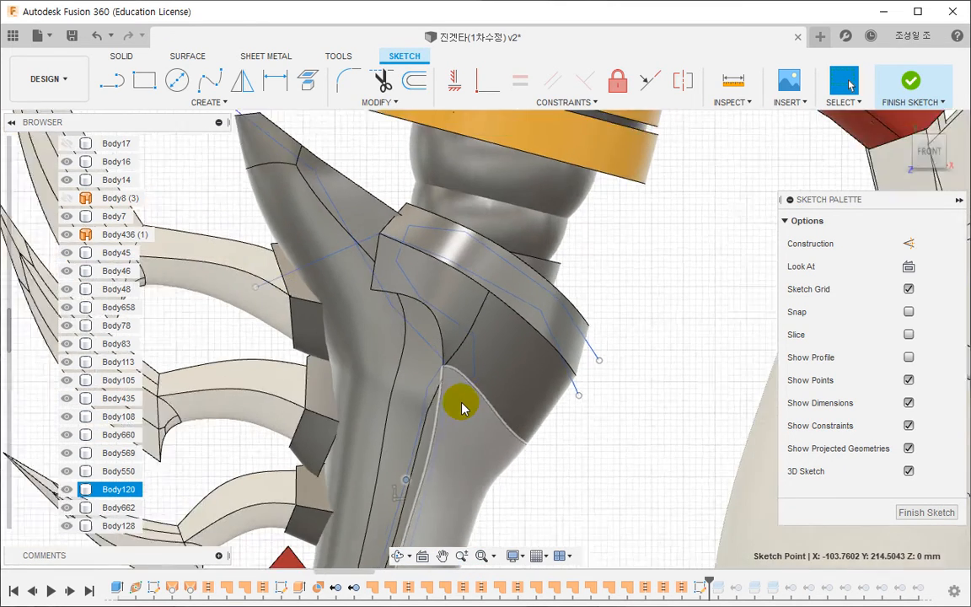
{"action": "middle_click_drag", "start_coordinate": [563, 441], "coordinate": [556, 332]}
{"action": "left_click", "coordinate": [548, 383]}
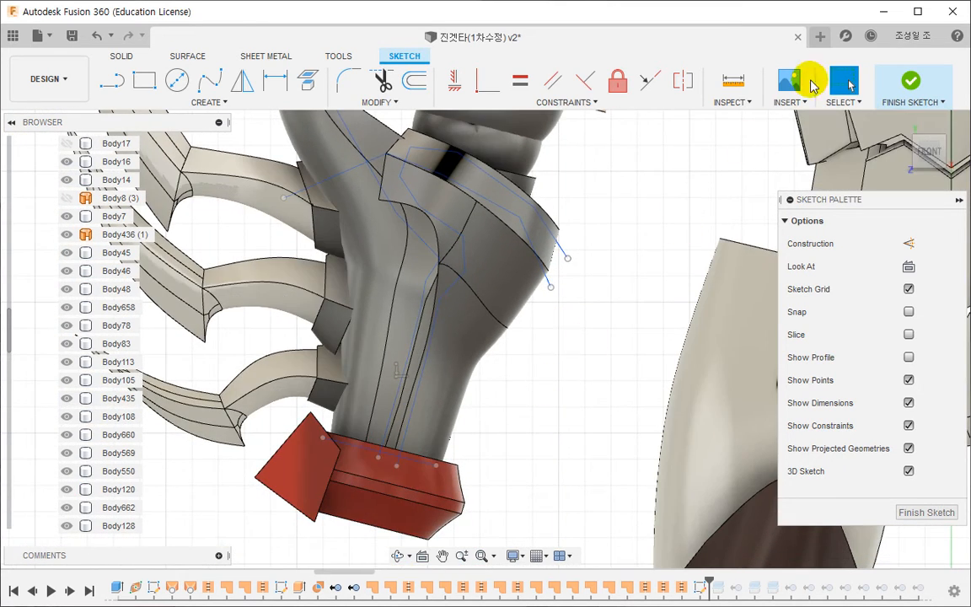
{"action": "left_click", "coordinate": [912, 84]}
- Roll the history forward to the second body split and reselect the claw-side forearm body as its missing body to split
{"action": "mouse_move", "coordinate": [708, 577]}
{"action": "left_mouse_down"}
{"action": "mouse_move", "coordinate": [736, 588]}
{"action": "mouse_move", "coordinate": [760, 579]}
{"action": "left_mouse_up"}
{"action": "double_click", "coordinate": [758, 587]}
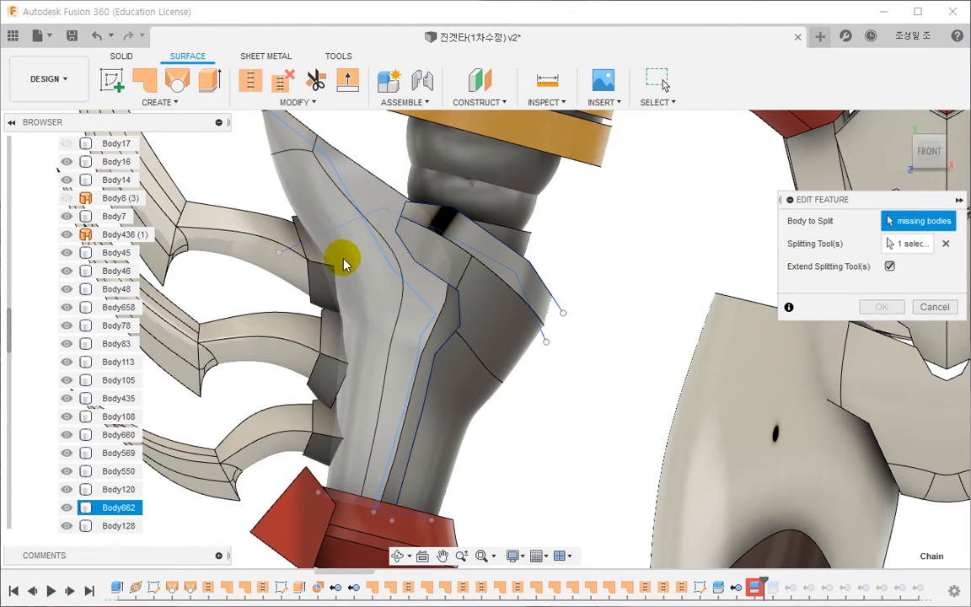
{"action": "left_click", "coordinate": [346, 282]}
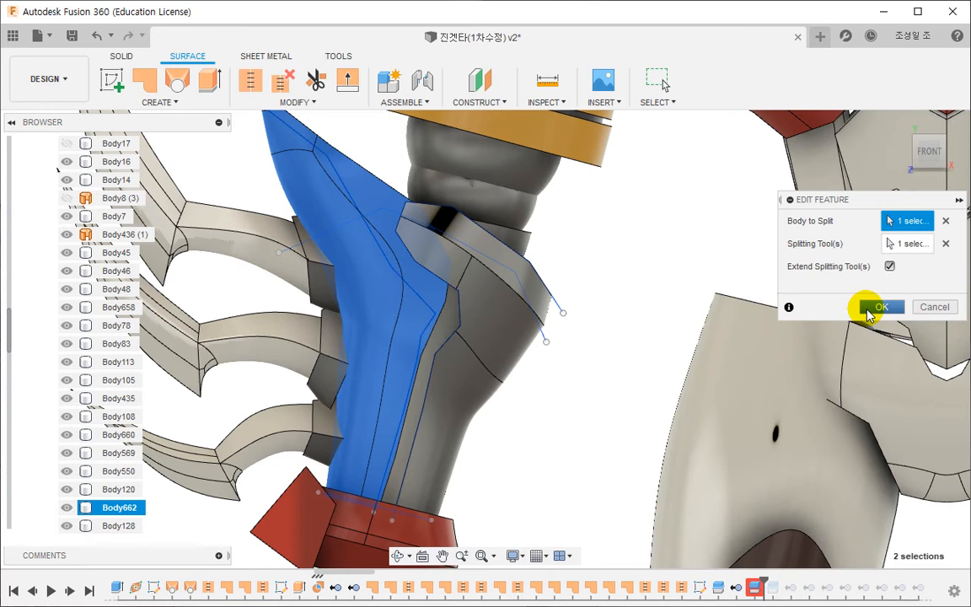
{"action": "left_click", "coordinate": [870, 308]}
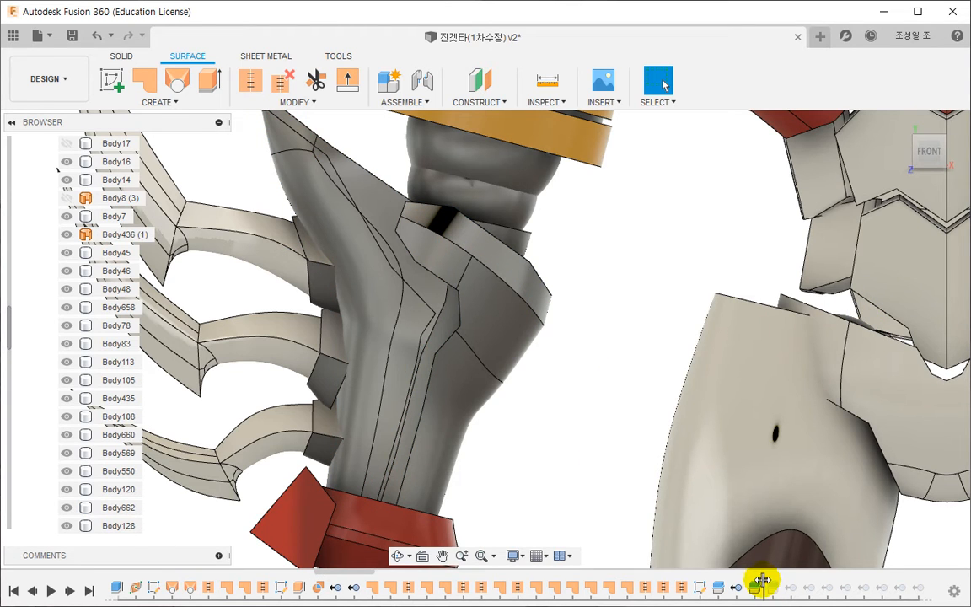
- Roll the history past the next body split, review its two forearm bodies and splitting tool, and accept the feature
{"action": "left_click_drag", "start_coordinate": [762, 580], "coordinate": [775, 583]}
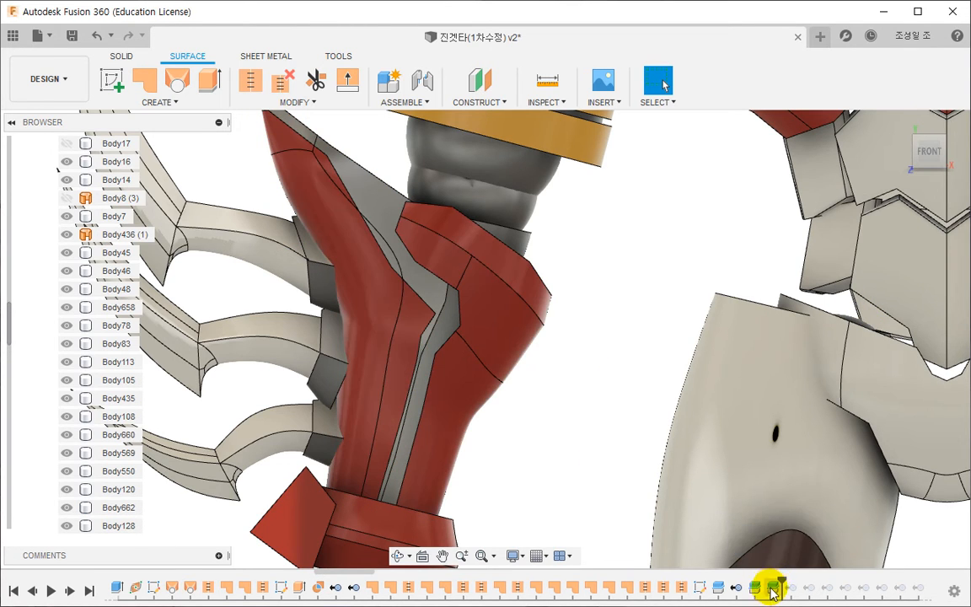
{"action": "double_click", "coordinate": [737, 582]}
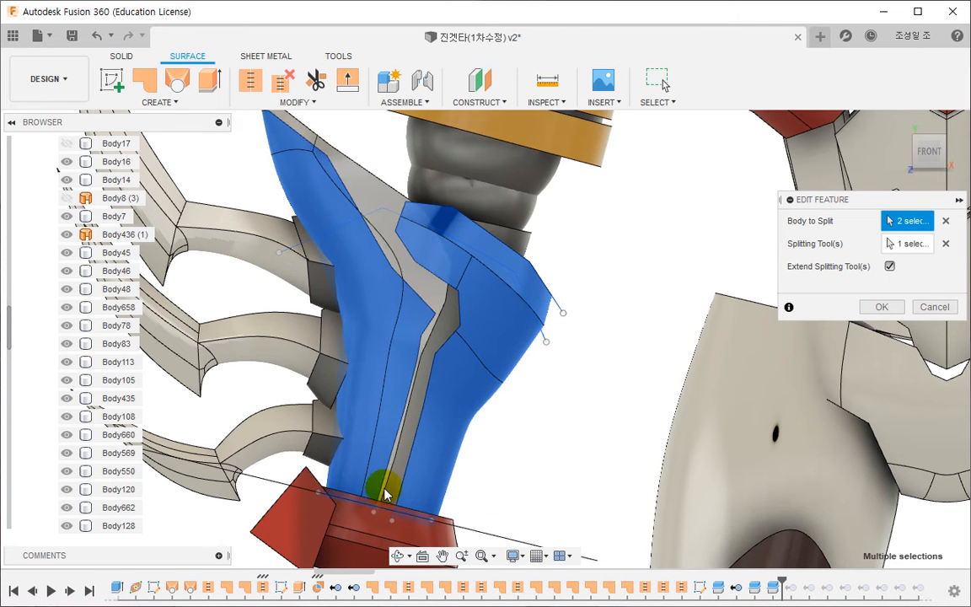
{"action": "left_click", "coordinate": [881, 307]}
{"action": "left_click", "coordinate": [781, 581]}
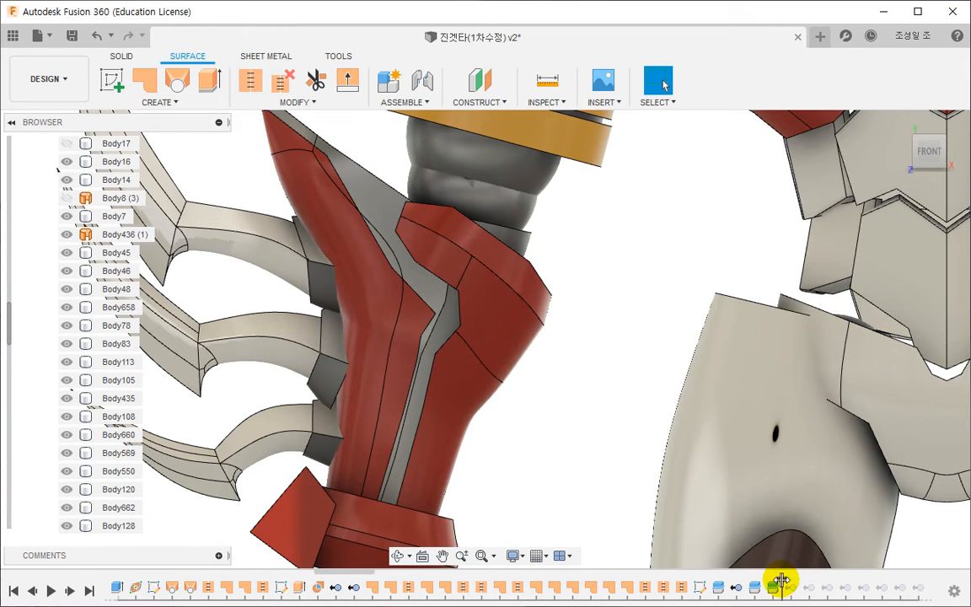
- Roll the history forward past the body removals and delete the failed RemoveBody-Body539 feature
{"action": "left_click_drag", "start_coordinate": [333, 579], "coordinate": [691, 582]}
{"action": "scroll", "coordinate": [539, 421], "scroll_direction": "down", "scroll_amount": 3}
{"action": "middle_click_drag", "start_coordinate": [527, 459], "coordinate": [536, 497], "text": "shift"}
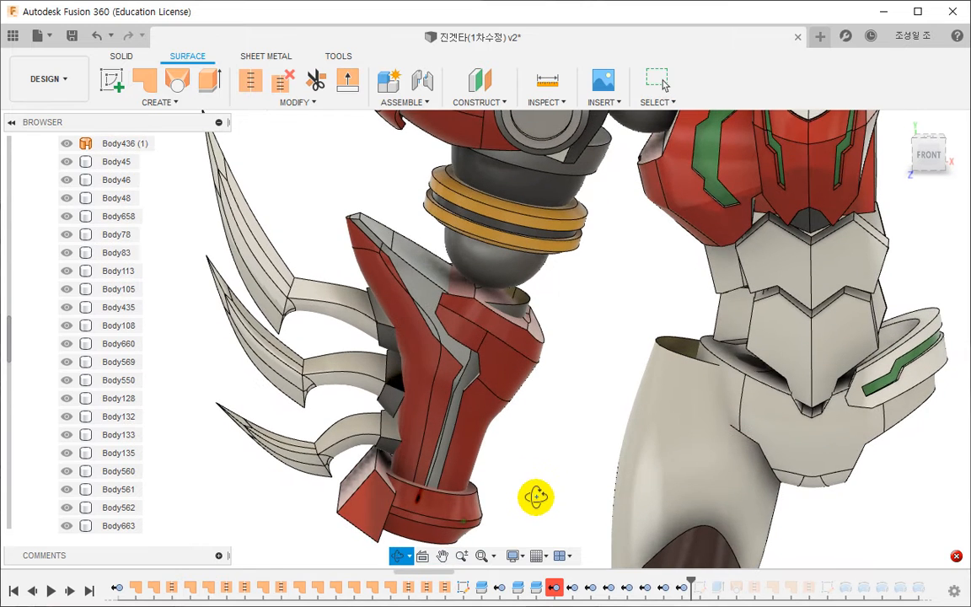
{"action": "left_click", "coordinate": [533, 587]}
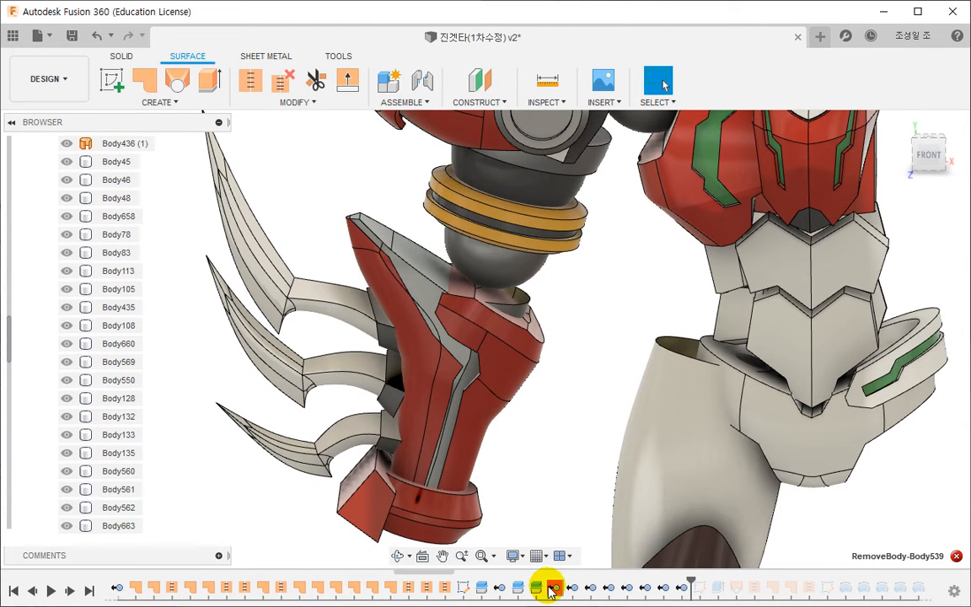
{"action": "right_click", "coordinate": [552, 587]}
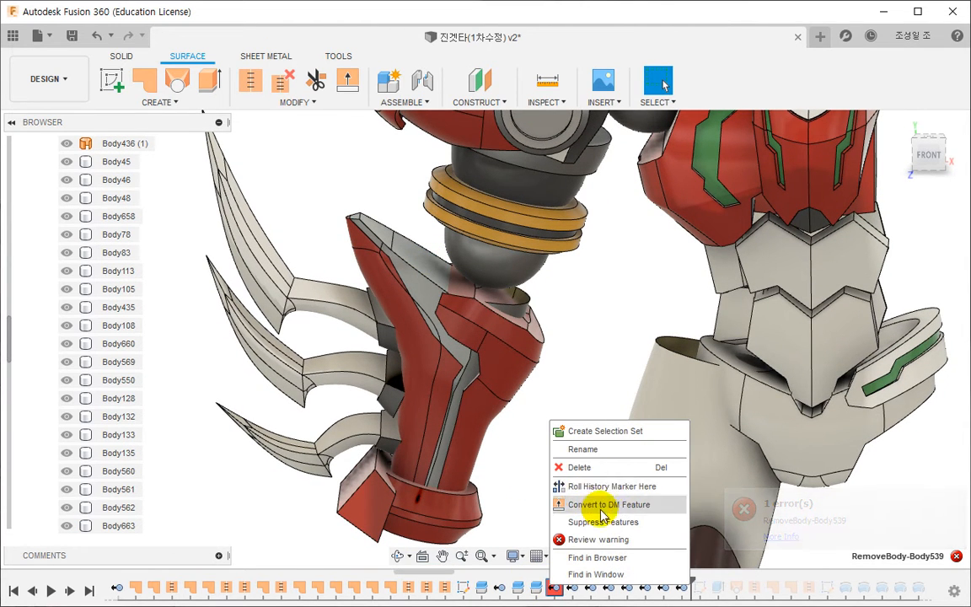
{"action": "left_click", "coordinate": [595, 468]}
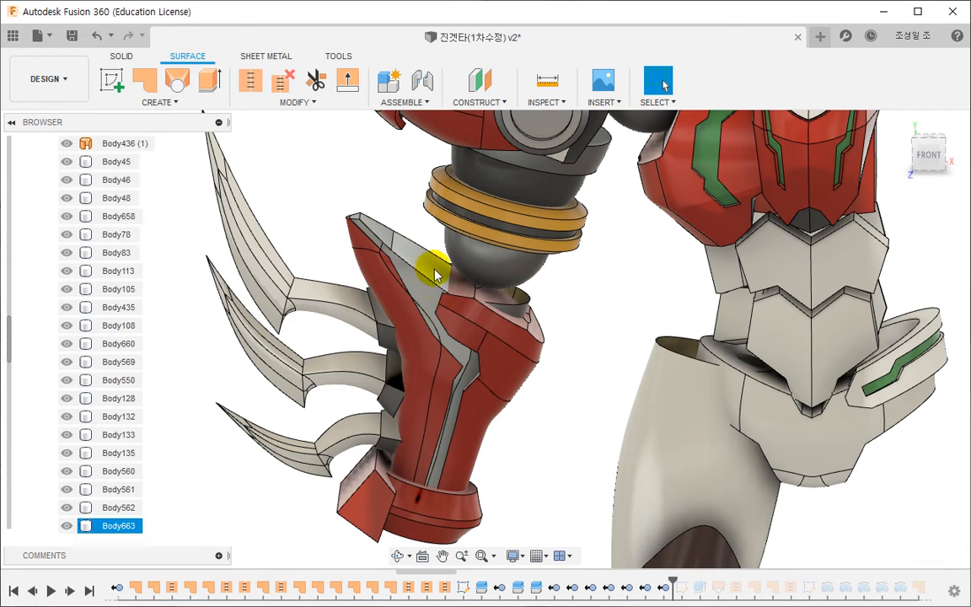
- Remove Body663, the grey inner forearm piece, and inspect the remaining armour
{"action": "right_click", "coordinate": [123, 530]}
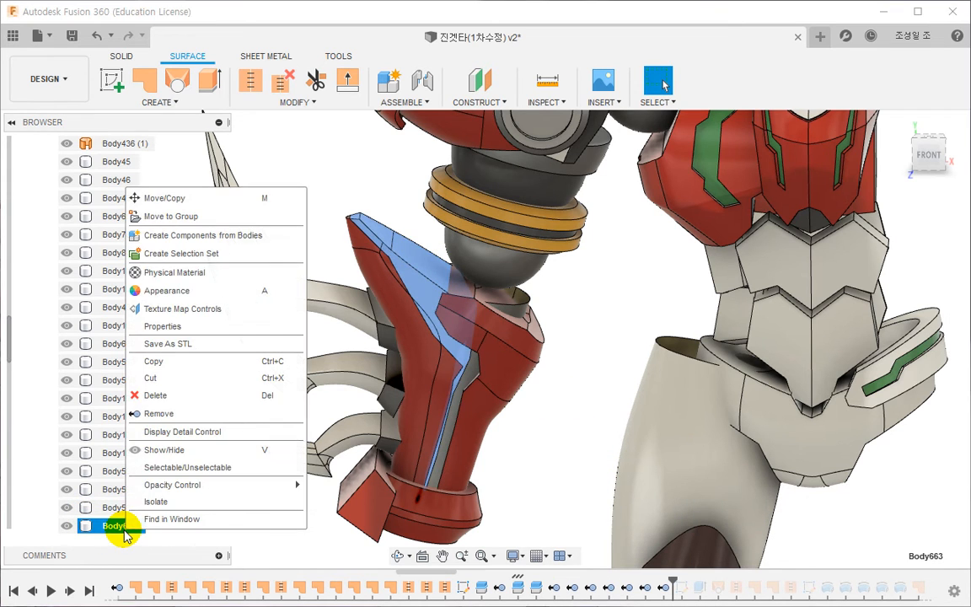
{"action": "left_click", "coordinate": [160, 413]}
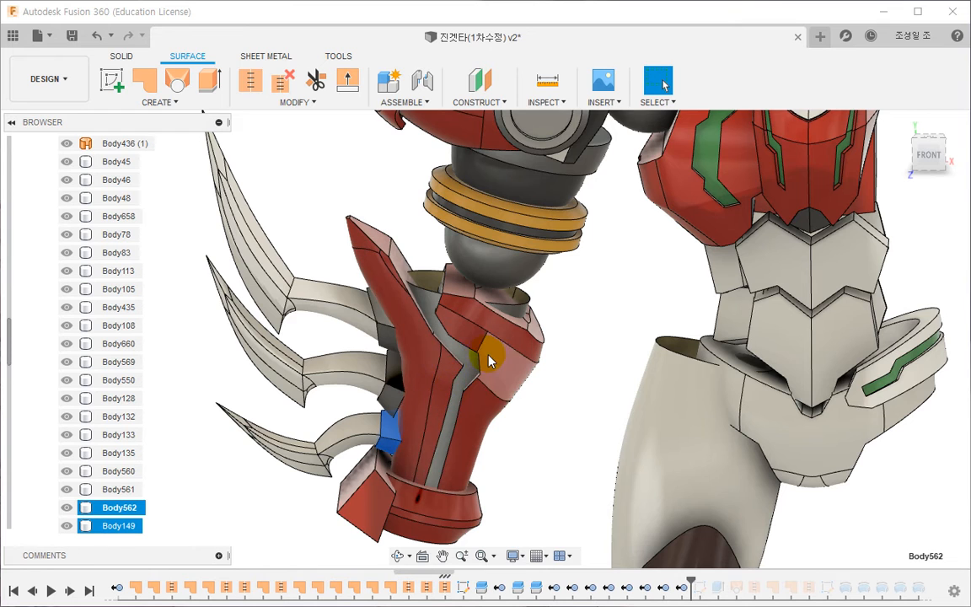
{"action": "middle_click_drag", "start_coordinate": [491, 361], "coordinate": [486, 375], "text": "shift"}
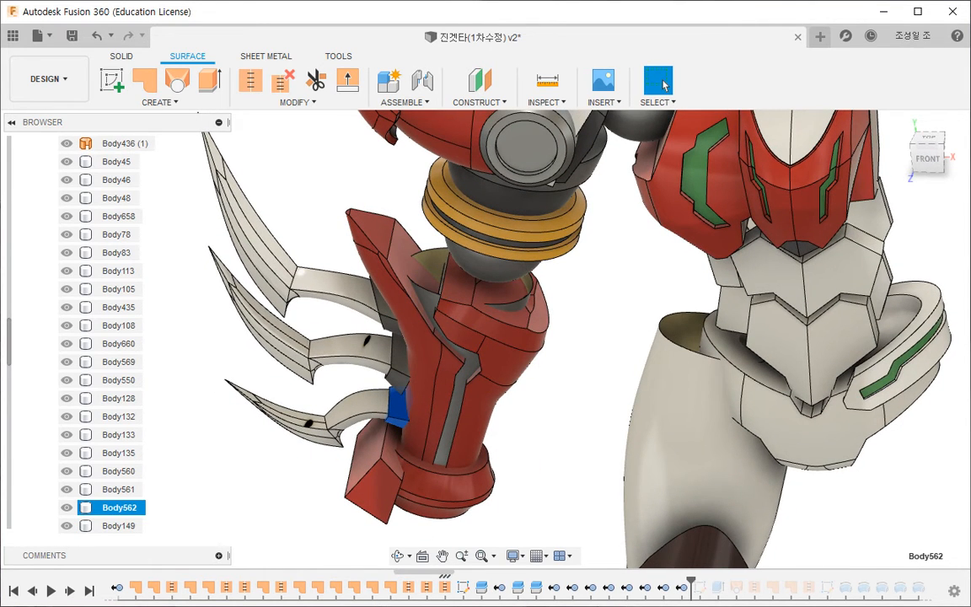
- Roll the history past Sketch44 and Extrude11, review Sketch44's circular profile around the upper arm, and finish the sketch
{"action": "left_click_drag", "start_coordinate": [690, 582], "coordinate": [720, 582]}
{"action": "double_click", "coordinate": [699, 589]}
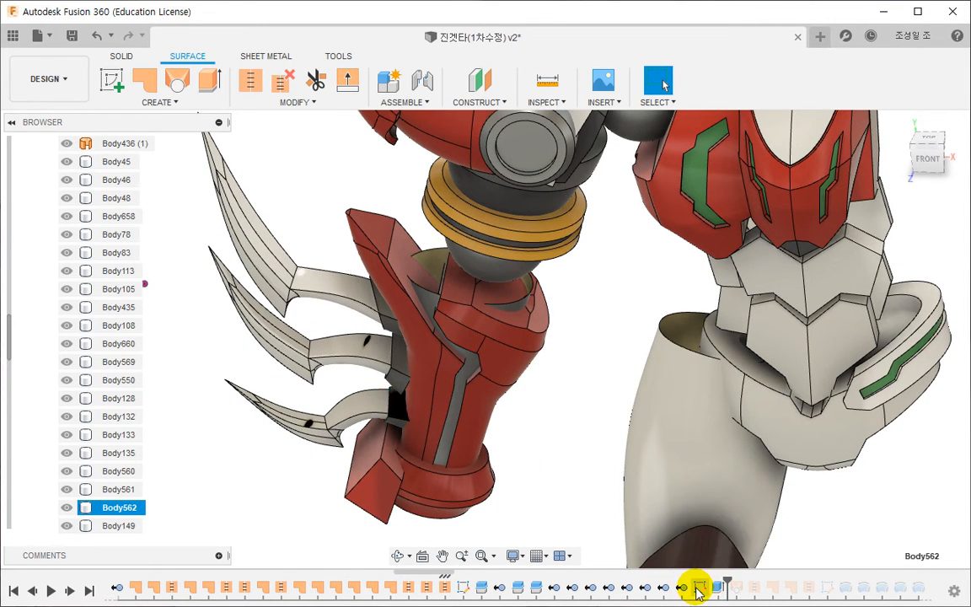
{"action": "scroll", "coordinate": [632, 515], "scroll_direction": "down", "scroll_amount": 2}
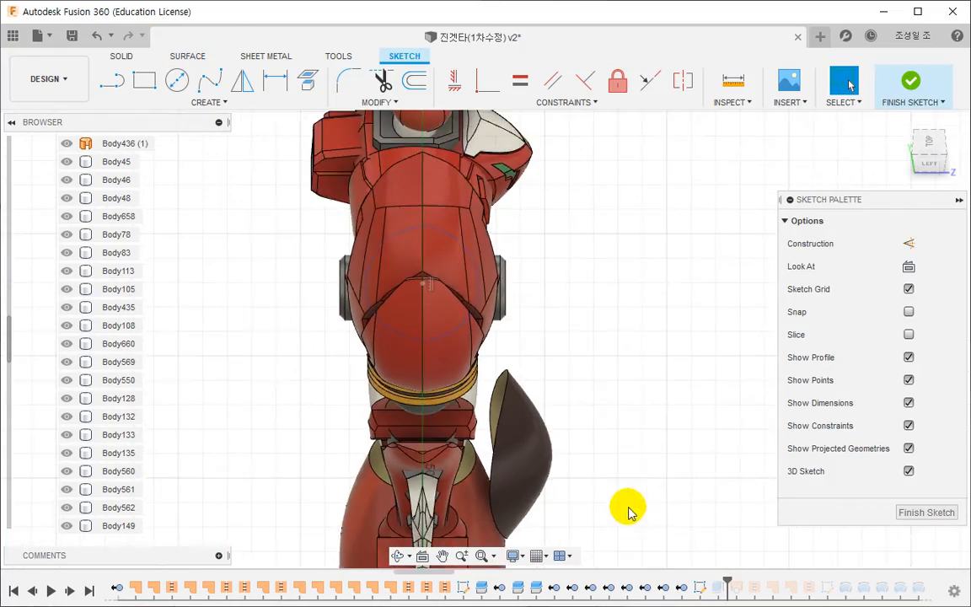
{"action": "mouse_move", "coordinate": [630, 513]}
{"action": "middle_mouse_down", "text": "shift"}
{"action": "mouse_move", "coordinate": [585, 539]}
{"action": "mouse_move", "coordinate": [494, 346]}
{"action": "middle_mouse_up", "text": "shift"}
{"action": "middle_click_drag", "start_coordinate": [666, 472], "coordinate": [542, 357], "text": "shift"}
{"action": "left_click", "coordinate": [910, 515]}
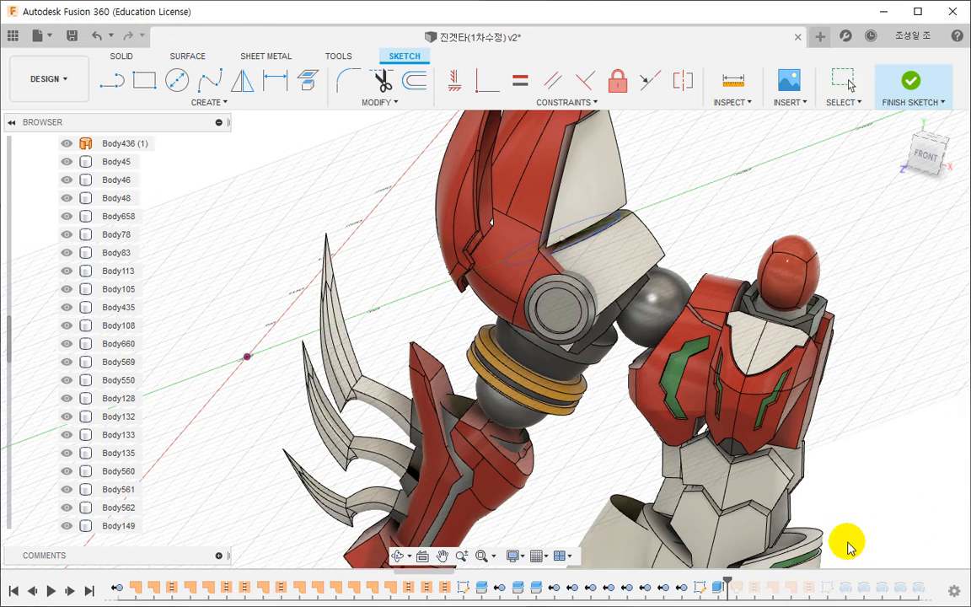
{"action": "middle_click_drag", "start_coordinate": [623, 516], "coordinate": [532, 337]}
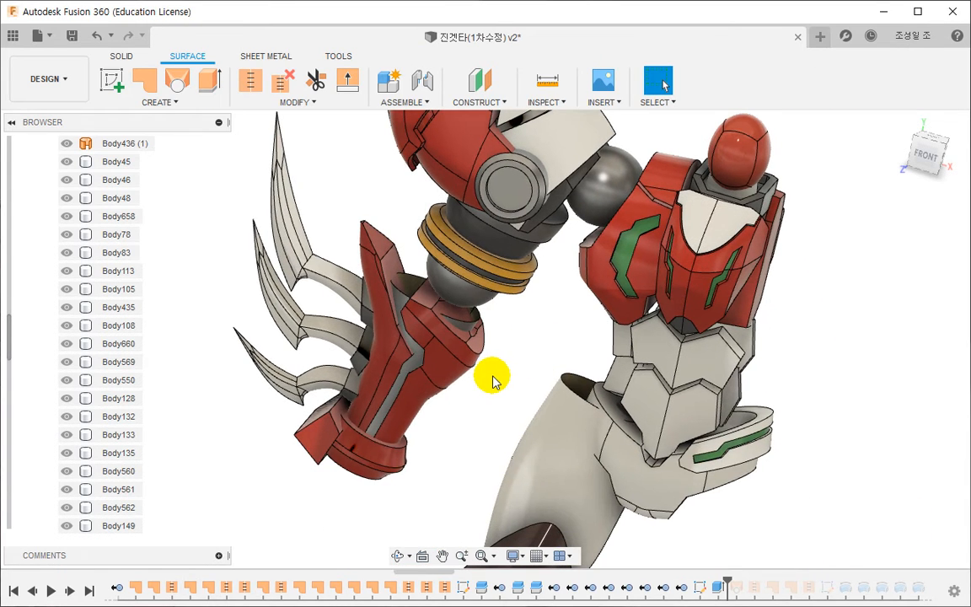
- Roll the history forward through Loft26, SurfaceStitch56, the patches, stitch and next sketch, and inspect the elbow joint
{"action": "left_click_drag", "start_coordinate": [728, 580], "coordinate": [835, 584]}
{"action": "scroll", "coordinate": [661, 497], "scroll_direction": "down", "scroll_amount": 2}
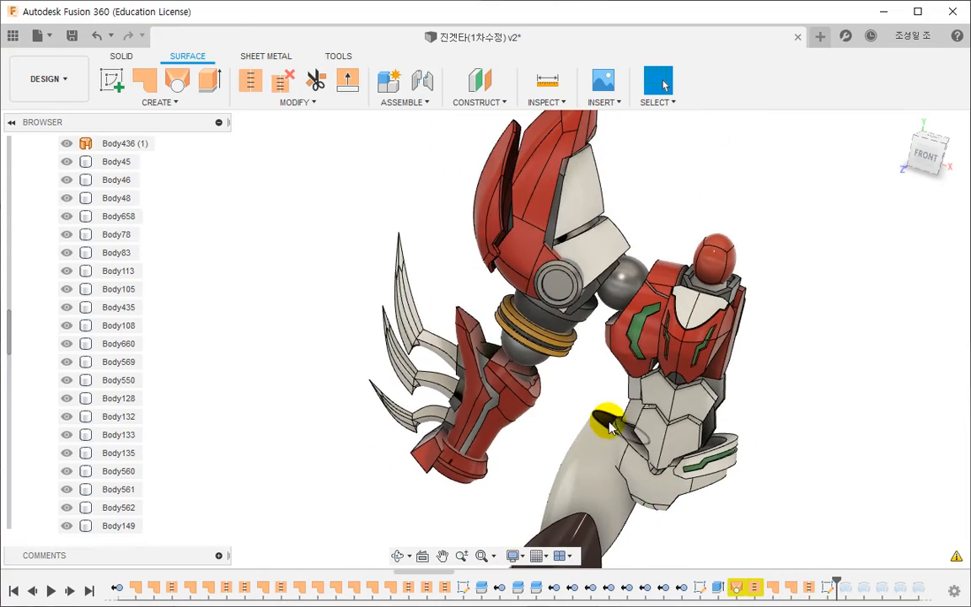
{"action": "middle_click_drag", "start_coordinate": [620, 449], "coordinate": [628, 323], "text": "shift"}
{"action": "scroll", "coordinate": [641, 354], "scroll_direction": "up", "scroll_amount": 8}
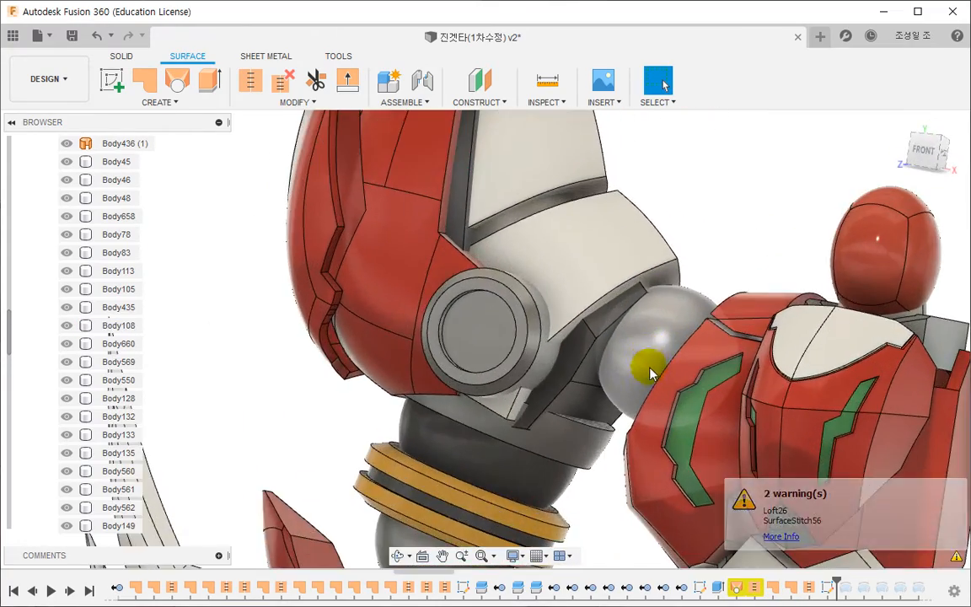
{"action": "left_click", "coordinate": [562, 368]}
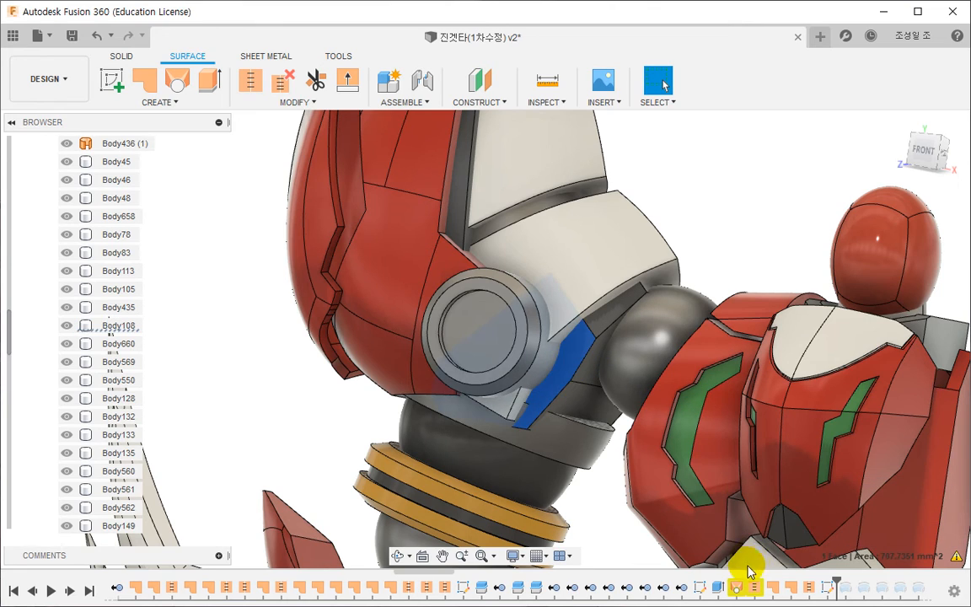
- Examine the profiles and rails of the failed Loft26 feature against the elbow armour, leaving the feature unedited
{"action": "double_click", "coordinate": [738, 590]}
{"action": "scroll", "coordinate": [595, 407], "scroll_direction": "down", "scroll_amount": 4}
{"action": "middle_click_drag", "start_coordinate": [592, 411], "coordinate": [455, 396]}
{"action": "middle_click_drag", "start_coordinate": [456, 395], "coordinate": [478, 396], "text": "shift"}
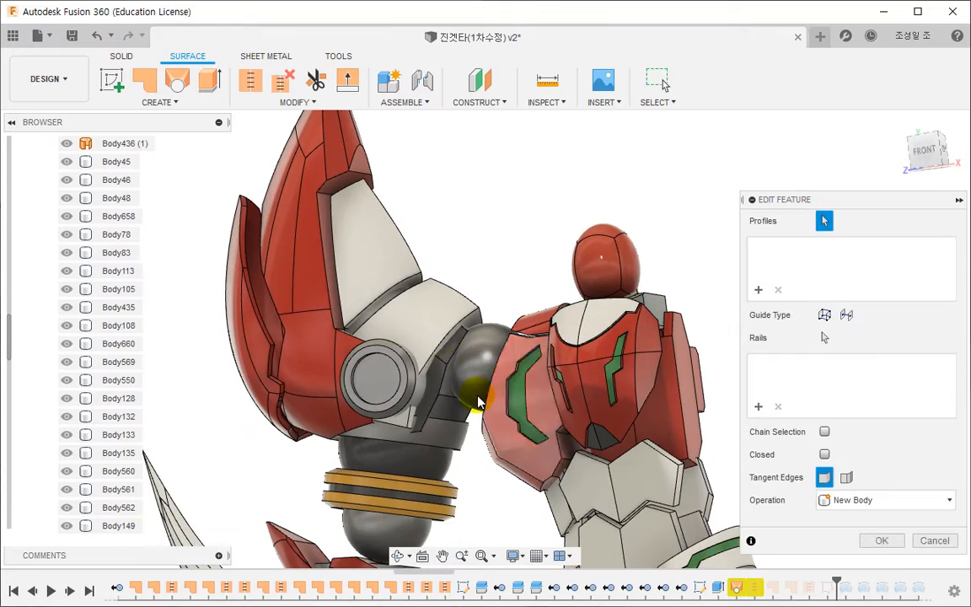
{"action": "key", "text": "Escape"}
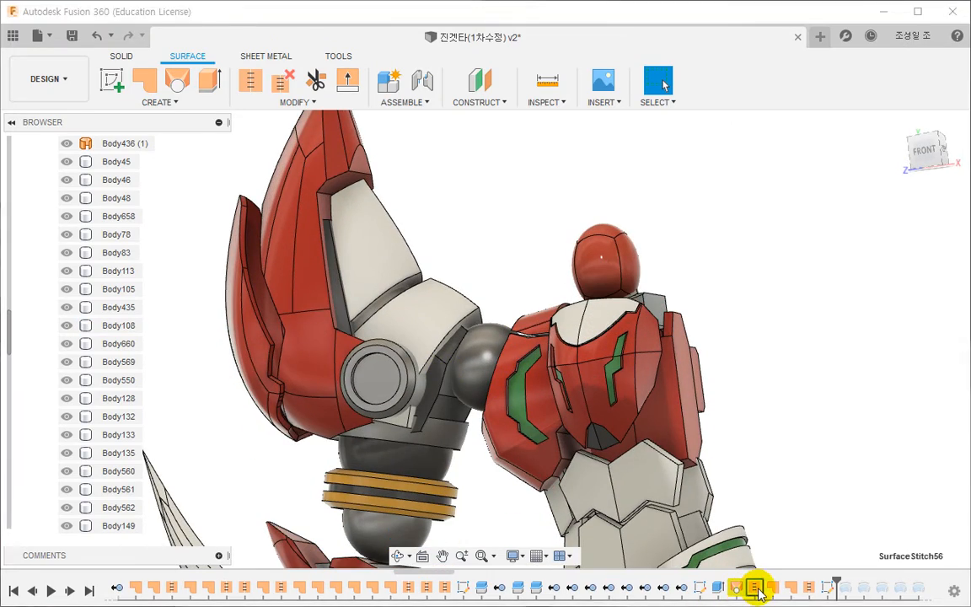
{"action": "double_click", "coordinate": [738, 588]}
{"action": "middle_click_drag", "start_coordinate": [426, 321], "coordinate": [406, 325], "text": "shift"}
{"action": "scroll", "coordinate": [382, 314], "scroll_direction": "up", "scroll_amount": 5}
{"action": "scroll", "coordinate": [406, 330], "scroll_direction": "down", "scroll_amount": 5}
{"action": "key", "text": "Escape"}
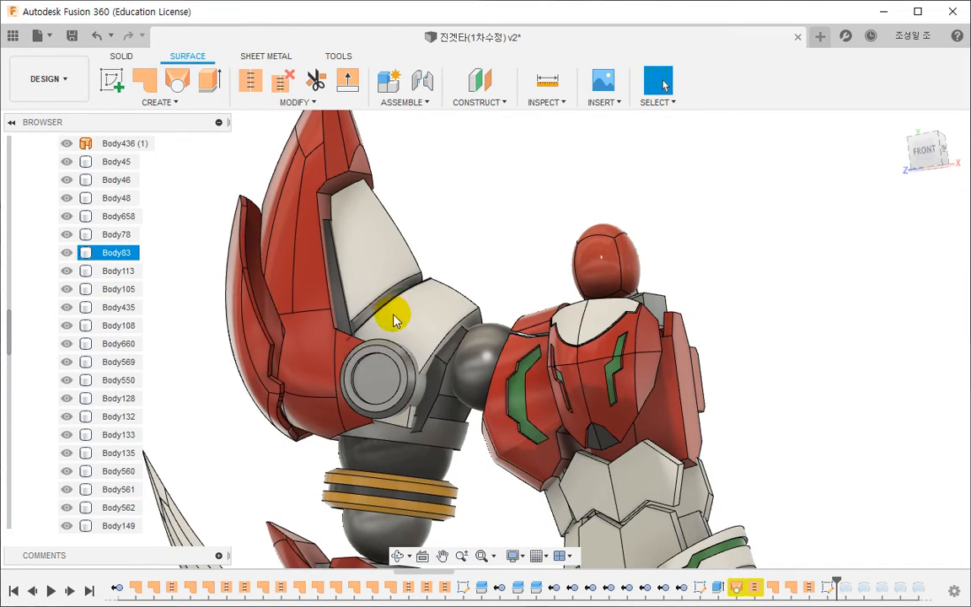
- Roll the history back to just after SurfaceStitch56, locate the grey upper-arm strip's surface body in the browser, and inspect it
{"action": "left_click_drag", "start_coordinate": [836, 580], "coordinate": [756, 581]}
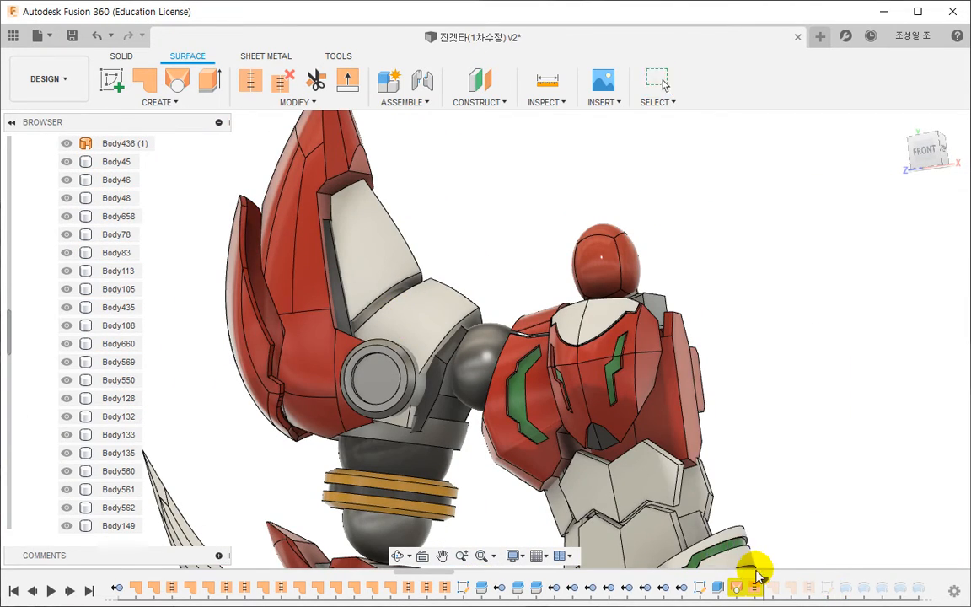
{"action": "scroll", "coordinate": [444, 346], "scroll_direction": "up", "scroll_amount": 4}
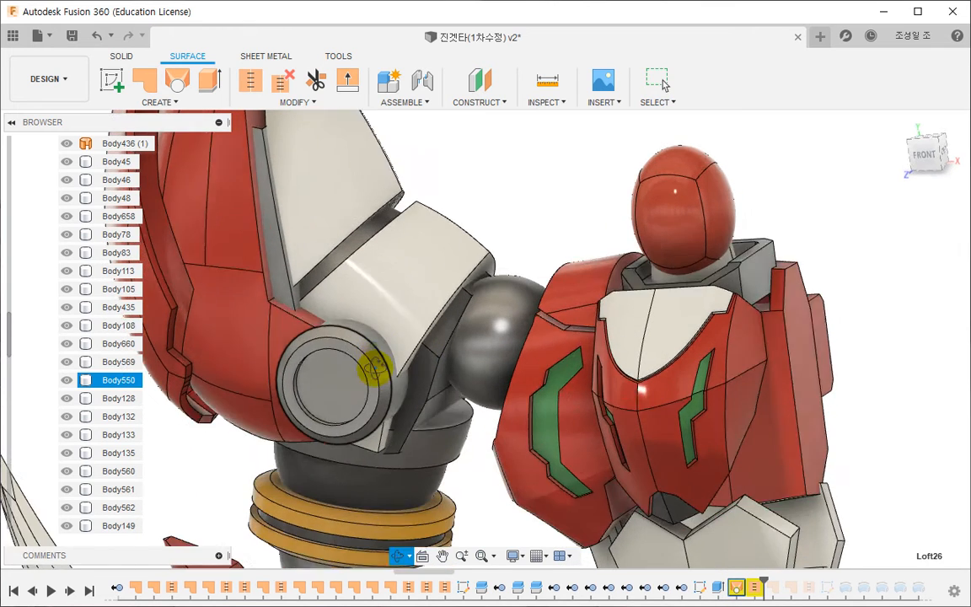
{"action": "left_click", "coordinate": [282, 286]}
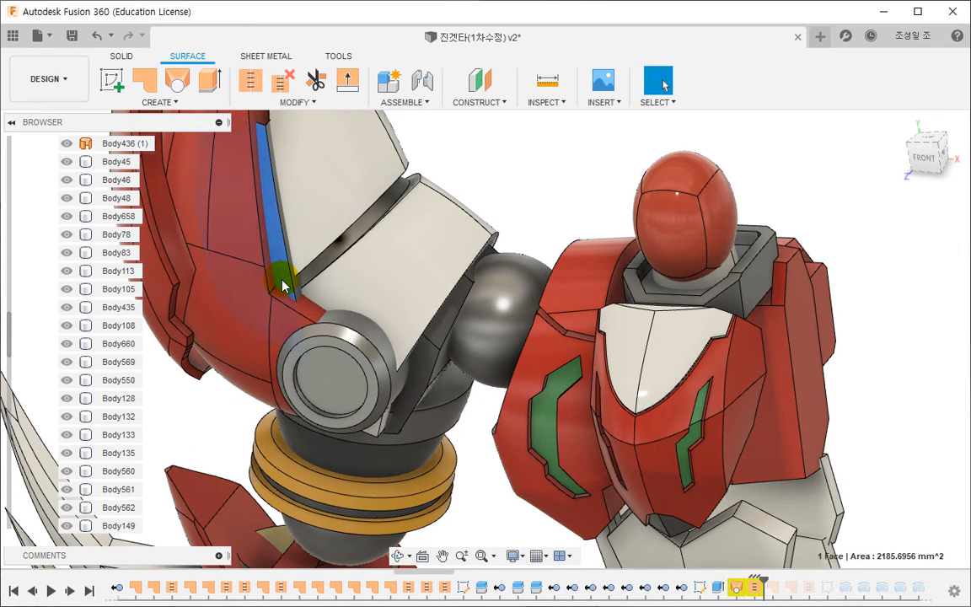
{"action": "right_click", "coordinate": [282, 286]}
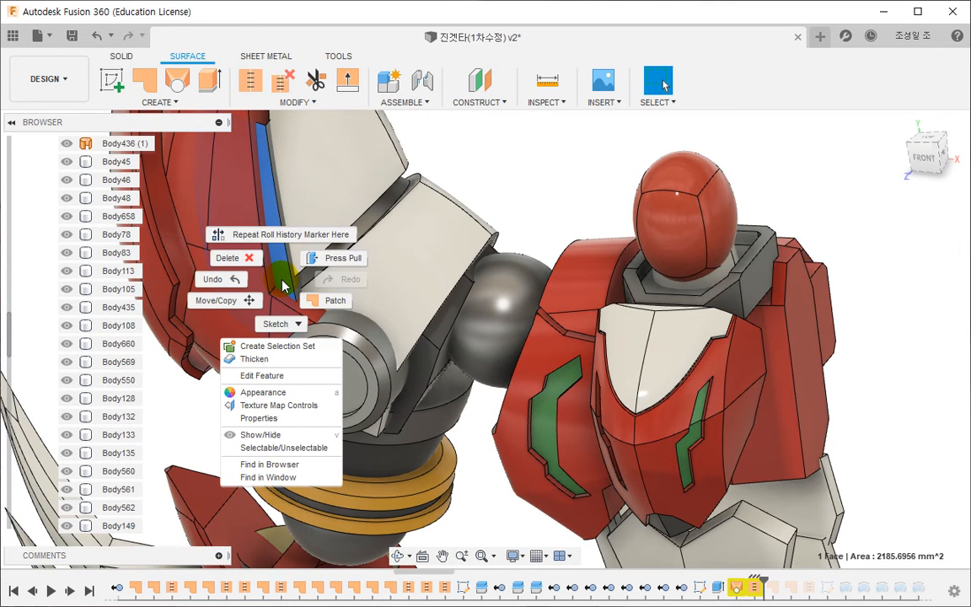
{"action": "left_click", "coordinate": [294, 464]}
{"action": "left_click", "coordinate": [129, 510]}
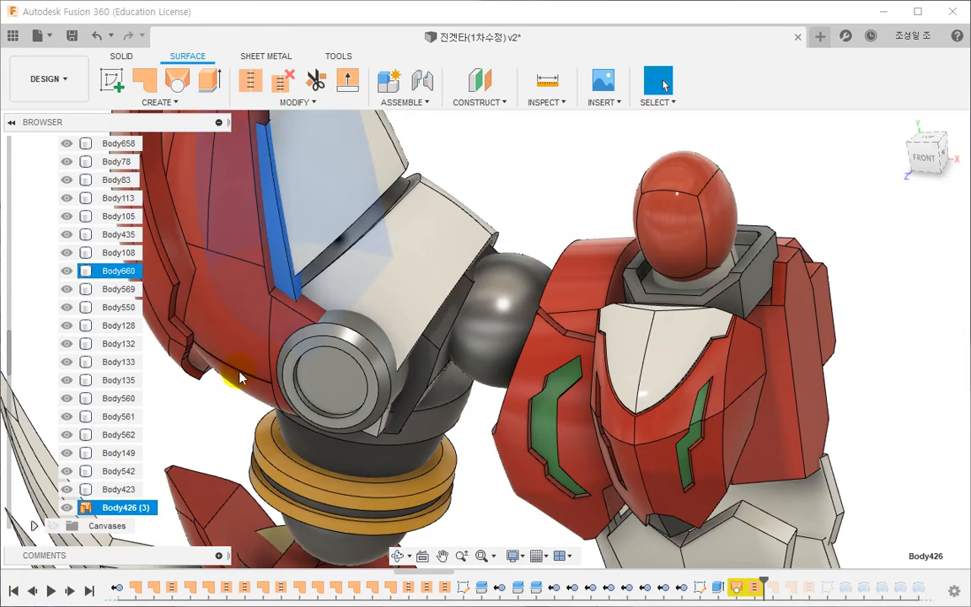
{"action": "middle_click_drag", "start_coordinate": [237, 378], "coordinate": [278, 302], "text": "shift"}
{"action": "middle_click_drag", "start_coordinate": [278, 302], "coordinate": [423, 353]}
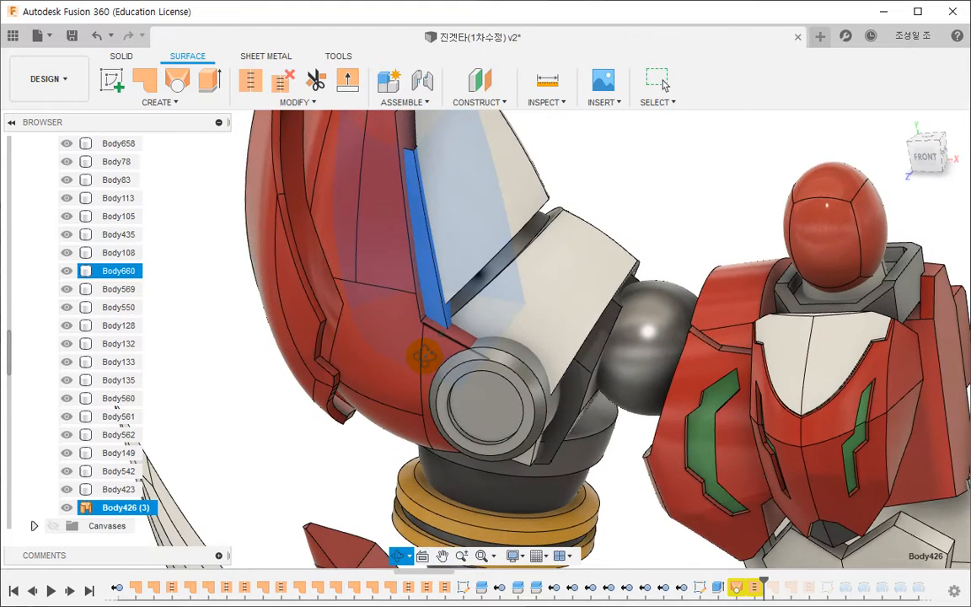
{"action": "left_click", "coordinate": [254, 468]}
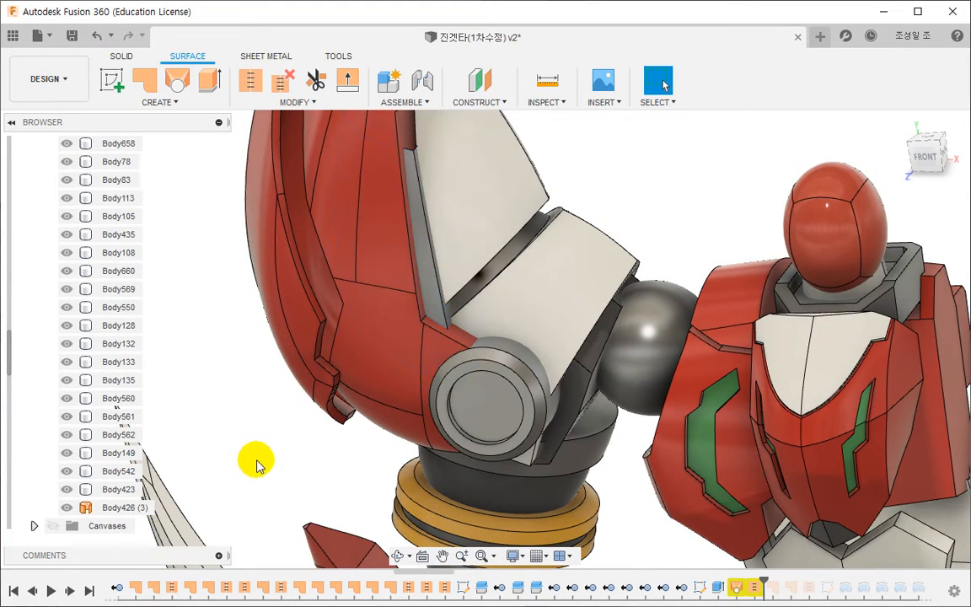
- Open the form feature behind the grey upper-arm strip for editing and select two adjacent faces of its outer armour
{"action": "left_click", "coordinate": [426, 288]}
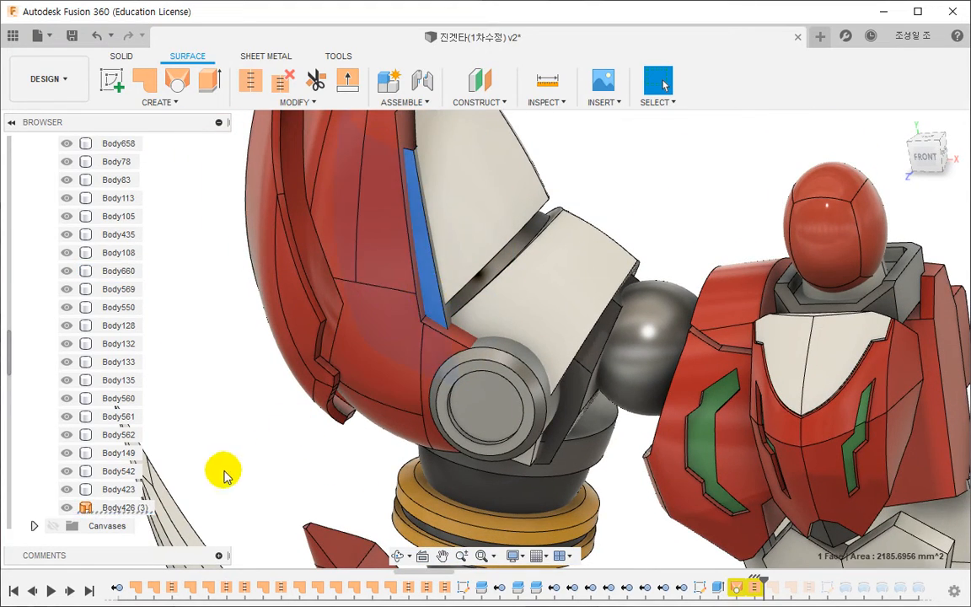
{"action": "right_click", "coordinate": [432, 309]}
{"action": "left_click", "coordinate": [412, 407]}
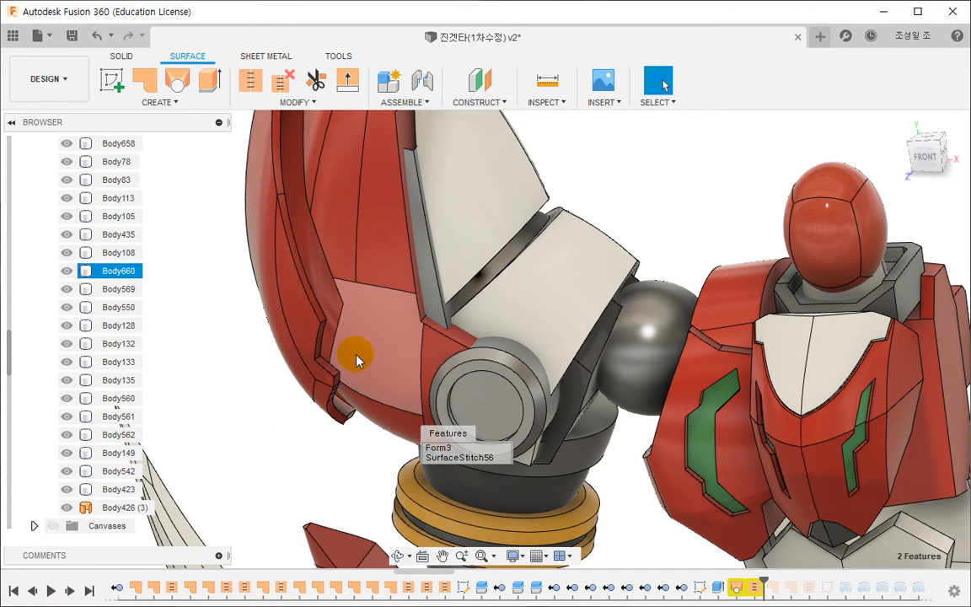
{"action": "left_click", "coordinate": [440, 447]}
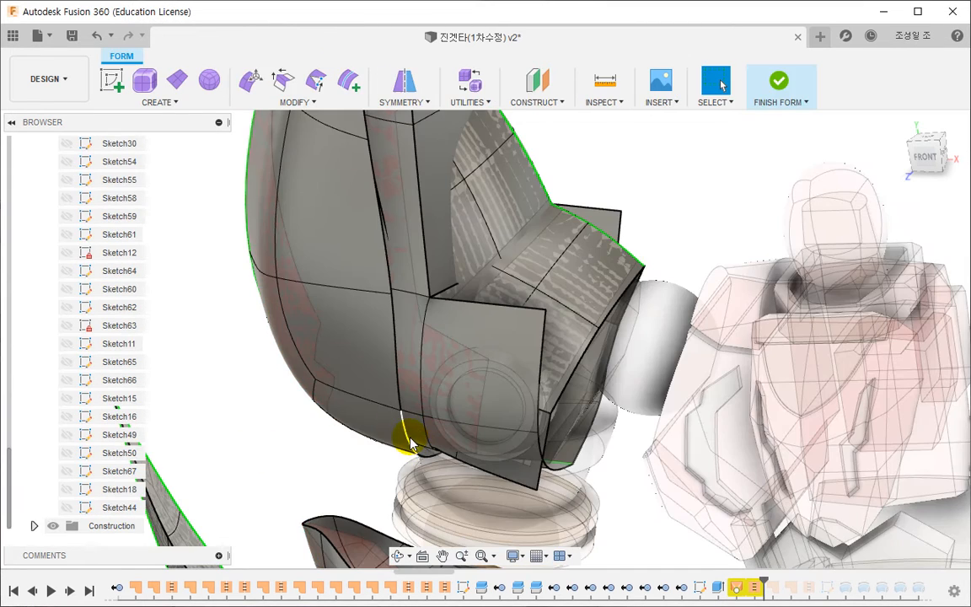
{"action": "left_click", "coordinate": [351, 263]}
{"action": "left_click", "coordinate": [406, 255], "text": "ctrl"}
{"action": "middle_click_drag", "start_coordinate": [411, 282], "coordinate": [413, 396]}
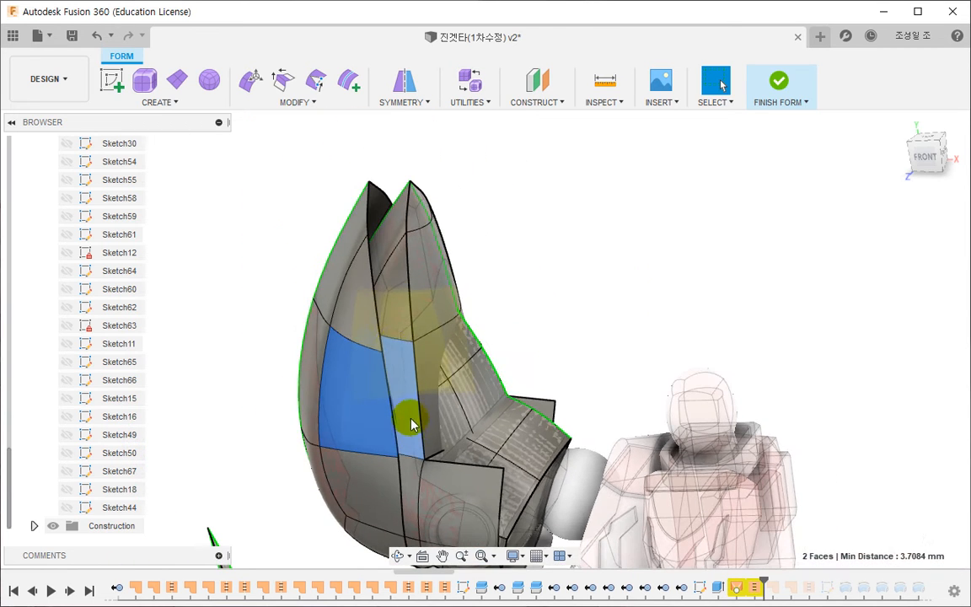
- Hide the selected outer armour forms to inspect the inner upper-arm surfaces, restore them, and finish the form
{"action": "right_click", "coordinate": [526, 209]}
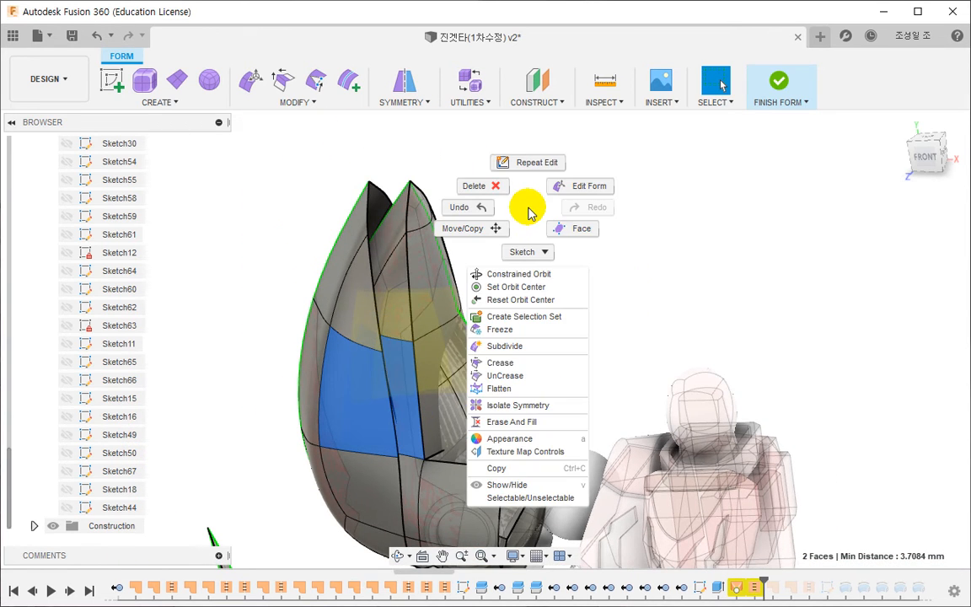
{"action": "left_click", "coordinate": [512, 491]}
{"action": "left_click", "coordinate": [560, 309]}
{"action": "middle_click_drag", "start_coordinate": [473, 359], "coordinate": [484, 379], "text": "shift"}
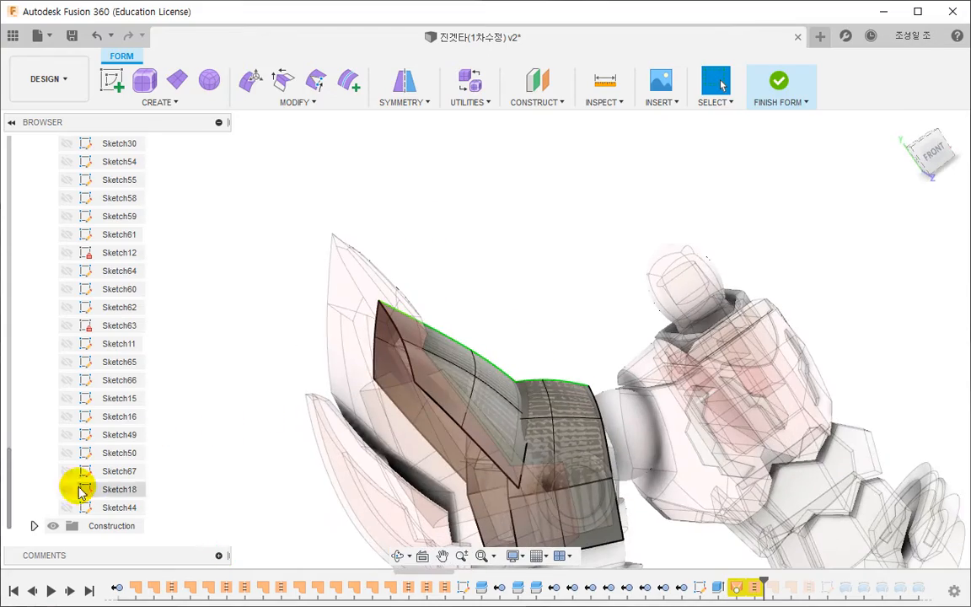
{"action": "middle_click_drag", "start_coordinate": [396, 409], "coordinate": [433, 336], "text": "shift"}
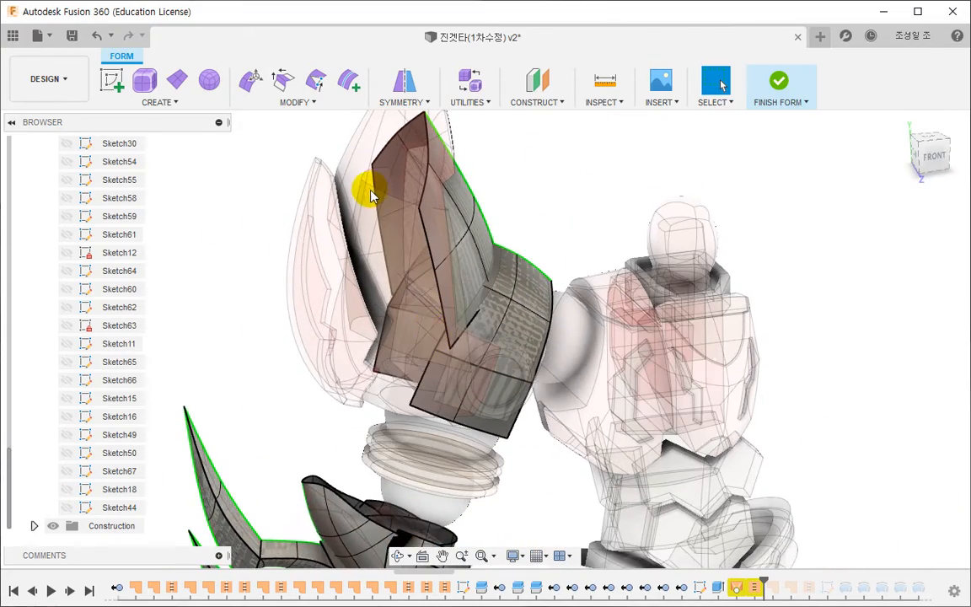
{"action": "key", "text": "ctrl+z"}
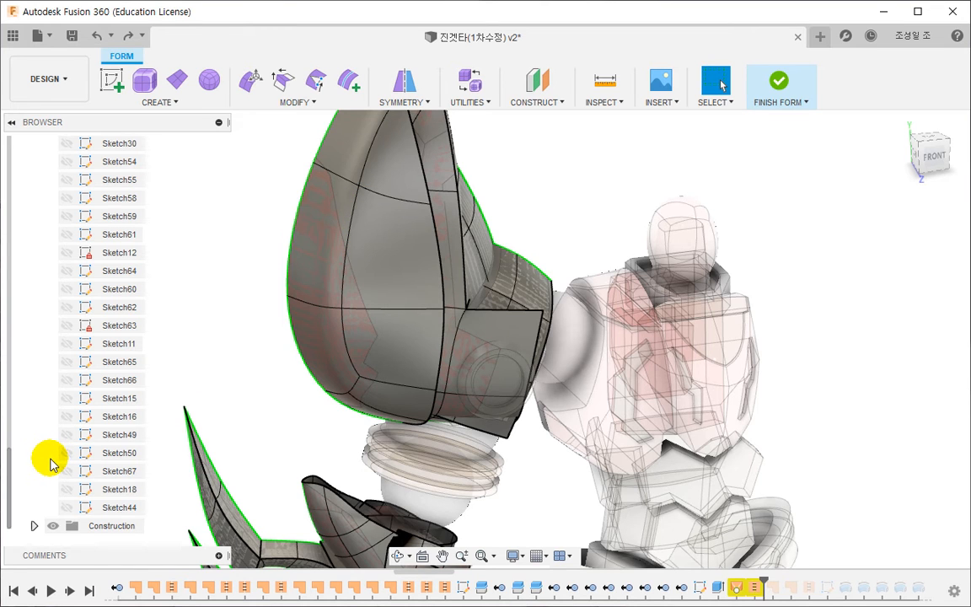
{"action": "scroll", "coordinate": [50, 464], "scroll_direction": "up", "scroll_amount": 15}
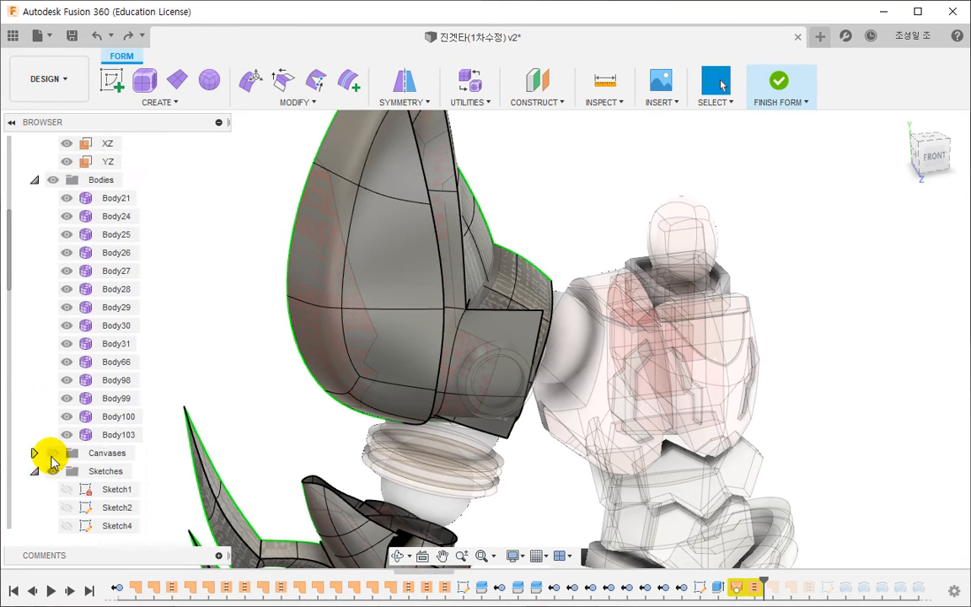
{"action": "scroll", "coordinate": [52, 459], "scroll_direction": "up", "scroll_amount": 2}
{"action": "left_click", "coordinate": [778, 85]}
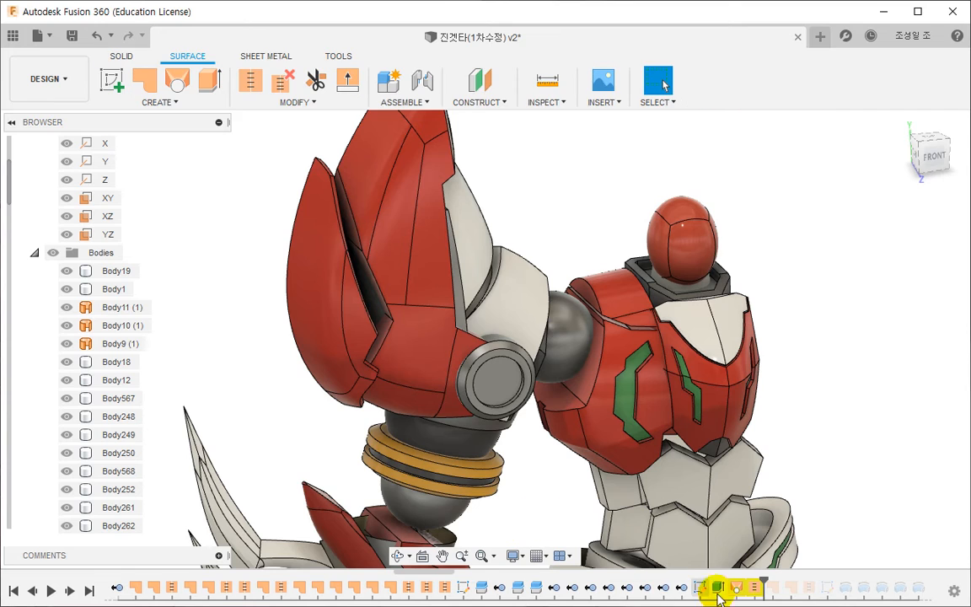
- Delete Extrude11, Loft26, SurfaceStitch56 and the two patches and stitch that follow them, and inspect the upper arm
{"action": "left_click_drag", "start_coordinate": [767, 579], "coordinate": [816, 581]}
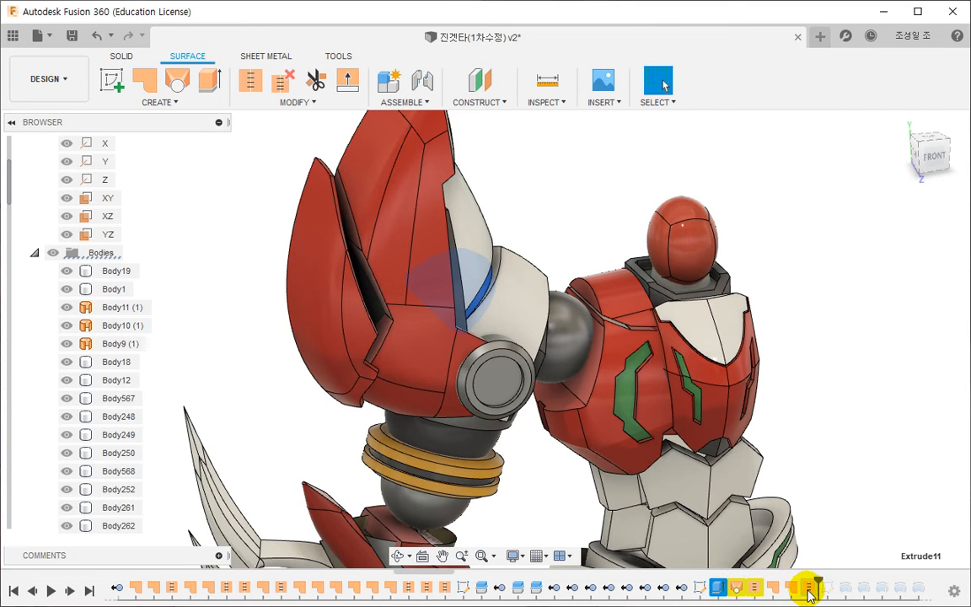
{"action": "right_click", "coordinate": [809, 593]}
{"action": "left_click", "coordinate": [836, 505]}
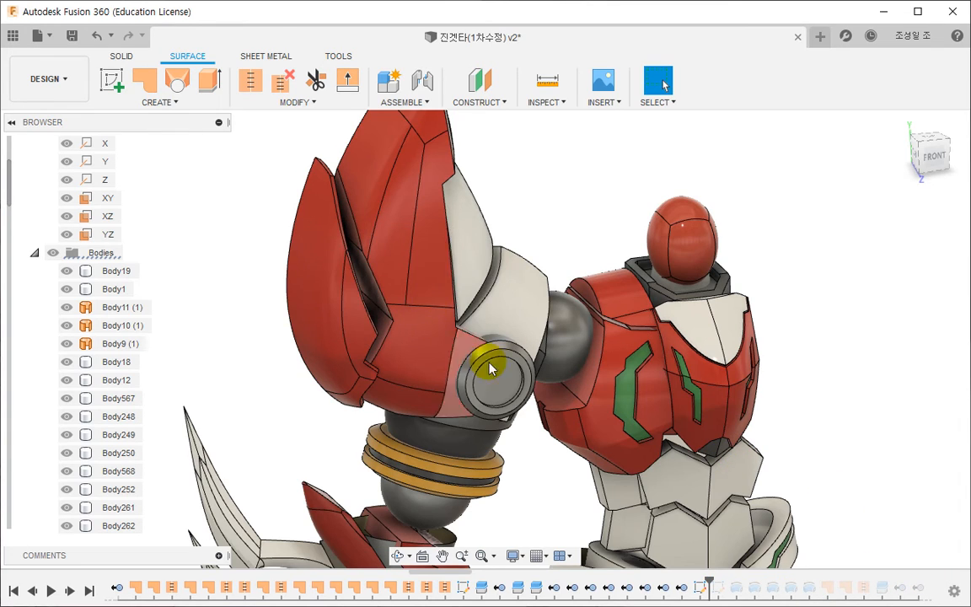
{"action": "middle_click_drag", "start_coordinate": [485, 364], "coordinate": [482, 335], "text": "shift"}
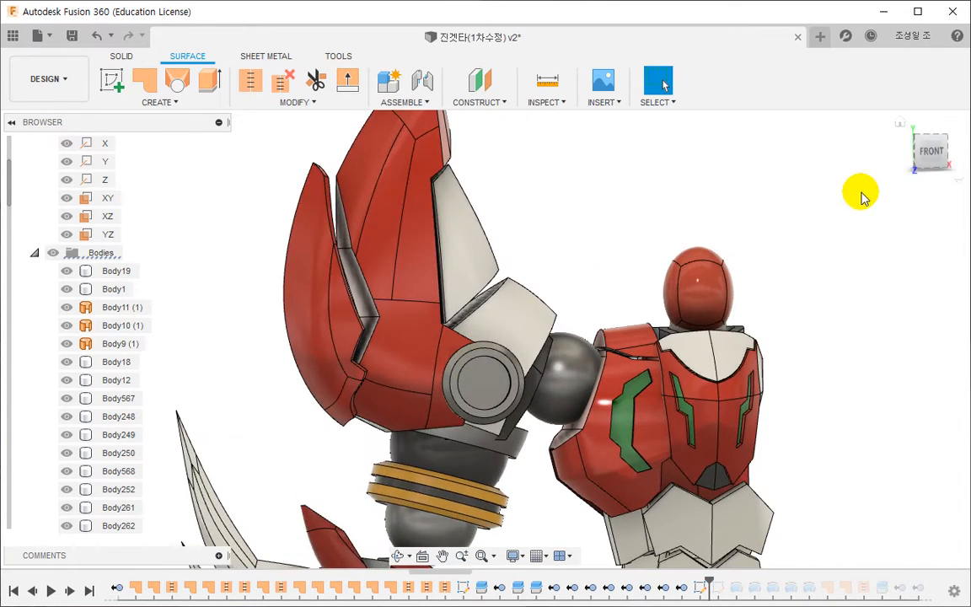
{"action": "left_click", "coordinate": [928, 154]}
{"action": "middle_click_drag", "start_coordinate": [694, 377], "coordinate": [662, 347]}
{"action": "middle_click_drag", "start_coordinate": [626, 348], "coordinate": [597, 376], "text": "shift"}
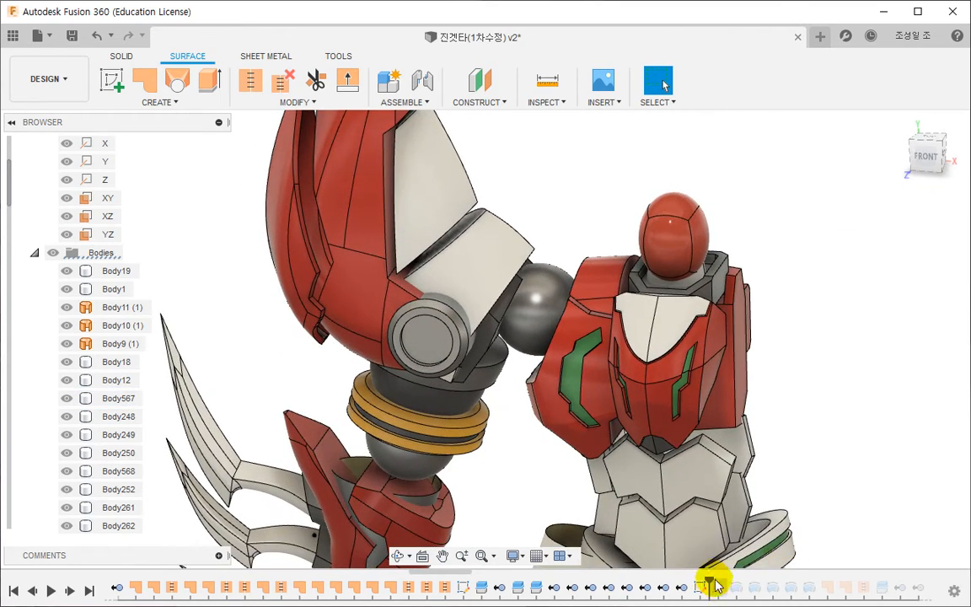
- Roll the history forward past the four features following Sketch45, review Sketch44, and select Sketch45 at the shoulder joint
{"action": "left_click_drag", "start_coordinate": [707, 583], "coordinate": [807, 577]}
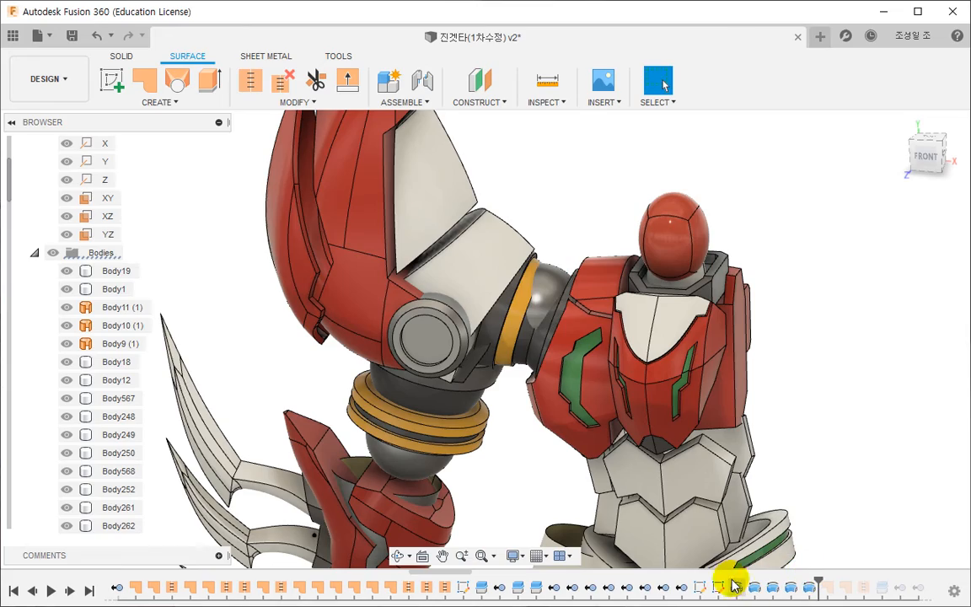
{"action": "double_click", "coordinate": [700, 586]}
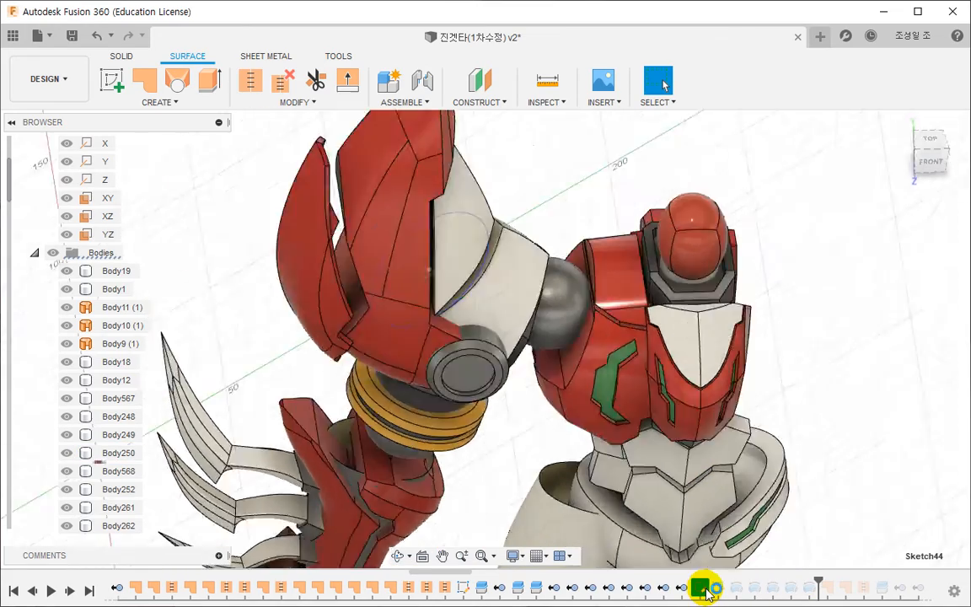
{"action": "left_click", "coordinate": [910, 80]}
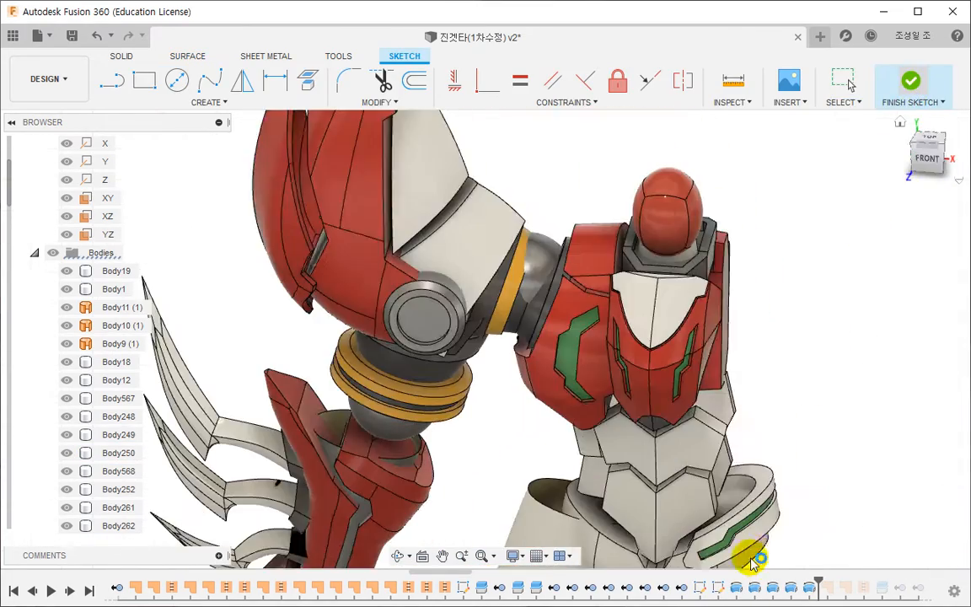
{"action": "left_click", "coordinate": [718, 584]}
{"action": "middle_click_drag", "start_coordinate": [756, 561], "coordinate": [718, 472]}
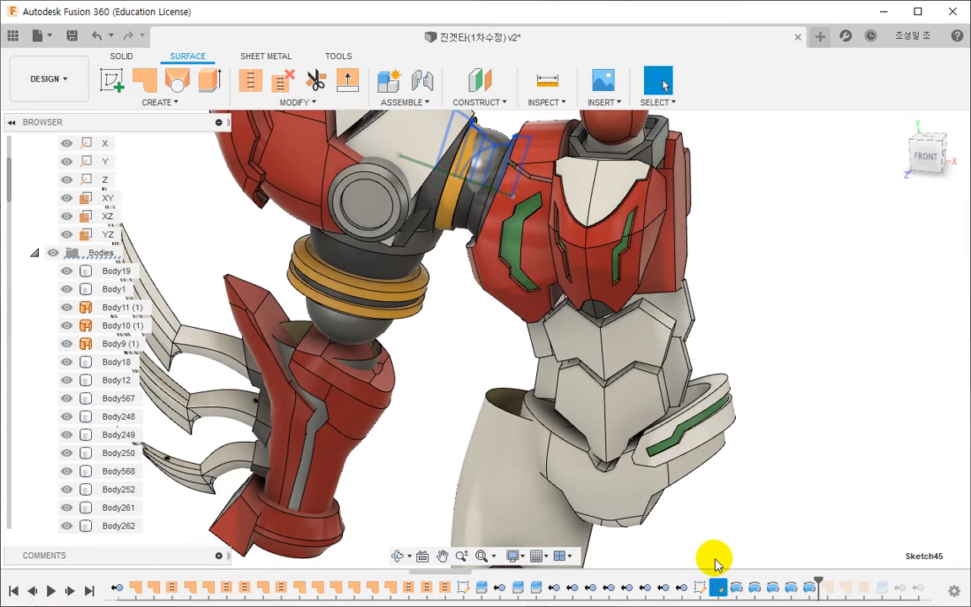
- Examine Revolve7 and Sketch45 at the shoulder joint, opening Sketch45 to check its profile and finishing the sketch
{"action": "left_click", "coordinate": [716, 565]}
{"action": "left_click", "coordinate": [740, 588]}
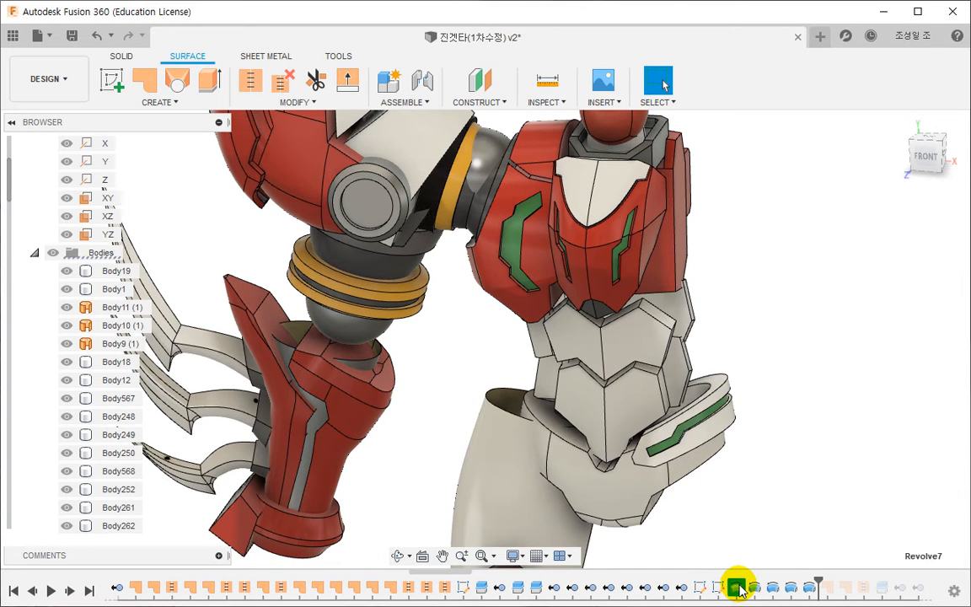
{"action": "left_click", "coordinate": [757, 511]}
{"action": "scroll", "coordinate": [757, 510], "scroll_direction": "down", "scroll_amount": 2}
{"action": "double_click", "coordinate": [718, 586]}
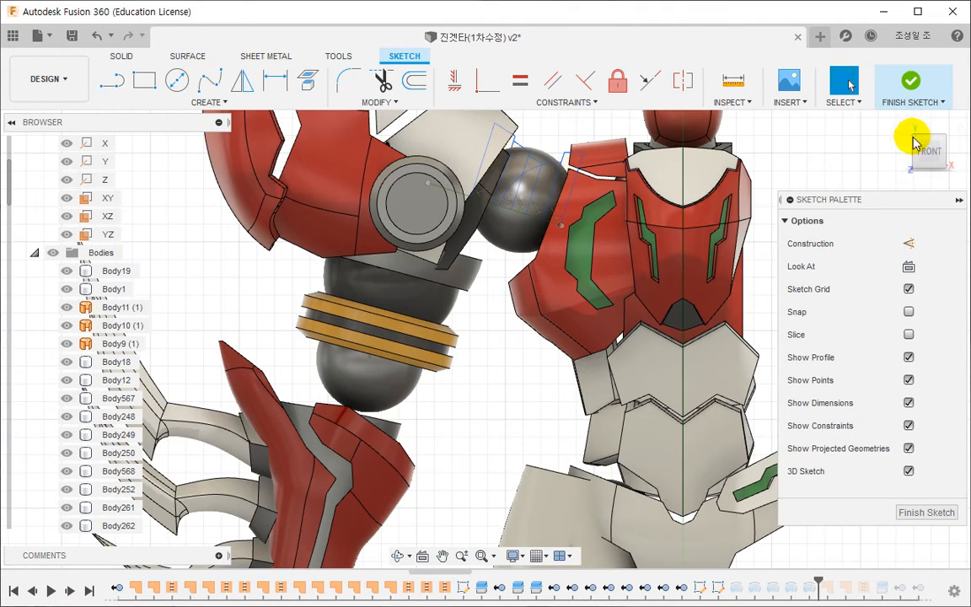
{"action": "left_click", "coordinate": [909, 83]}
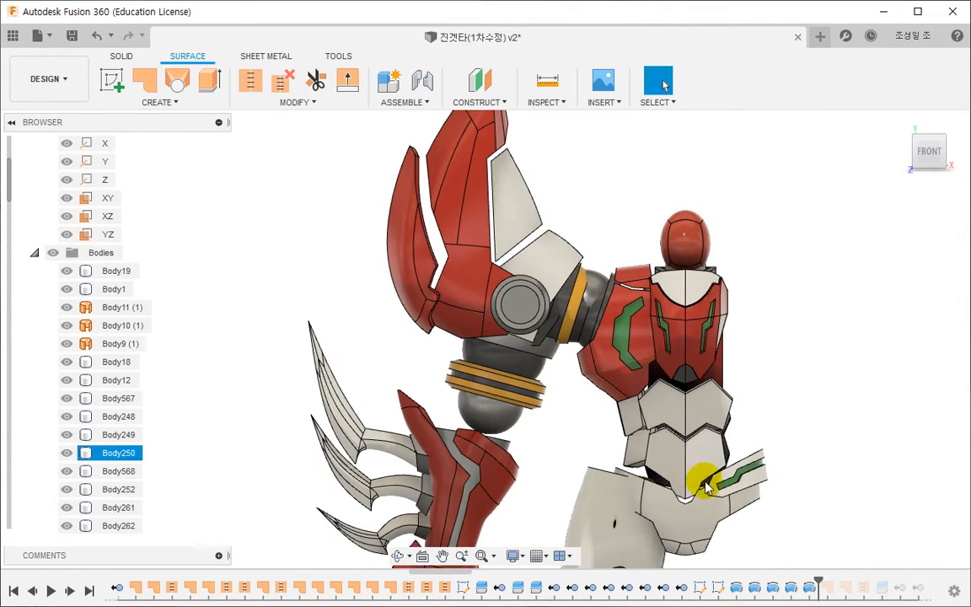
- Roll the history forward to just before Split45 and check the boundary edge of the first forearm patch without editing it
{"action": "mouse_move", "coordinate": [816, 589]}
{"action": "left_mouse_down"}
{"action": "mouse_move", "coordinate": [819, 574]}
{"action": "mouse_move", "coordinate": [874, 576]}
{"action": "left_mouse_up"}
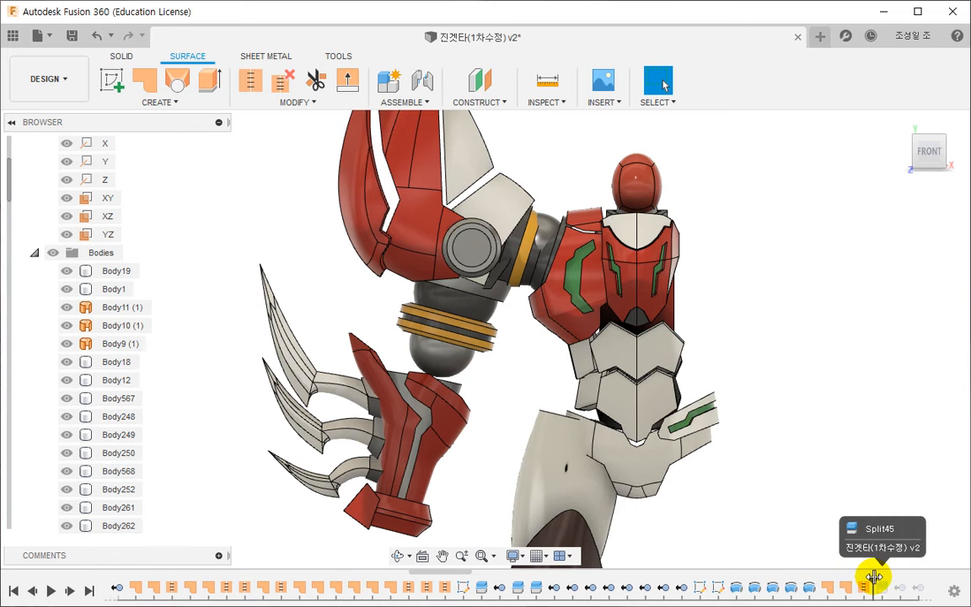
{"action": "double_click", "coordinate": [826, 588]}
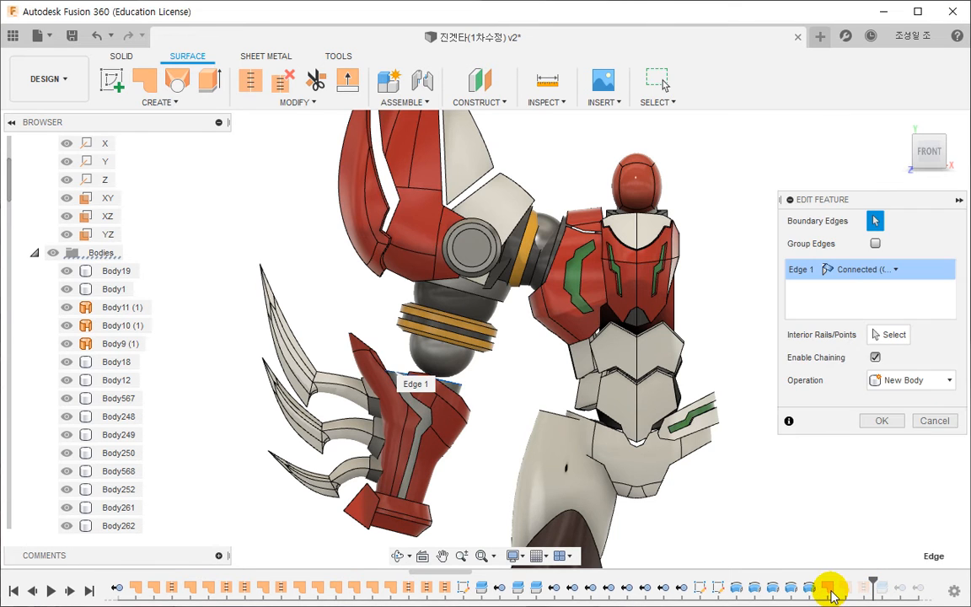
{"action": "middle_click_drag", "start_coordinate": [484, 467], "coordinate": [462, 466], "text": "shift"}
{"action": "key", "text": "Escape"}
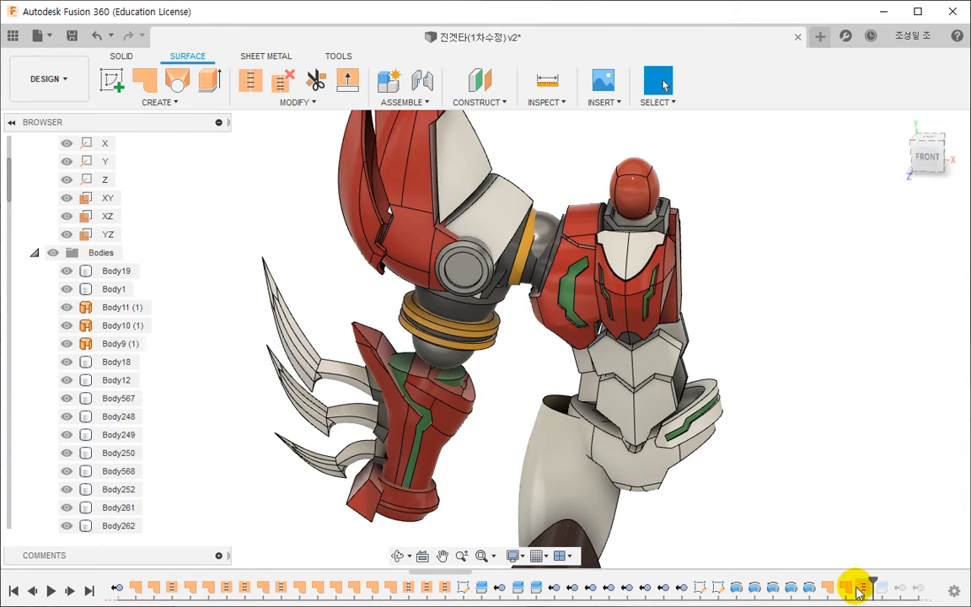
- Roll the history forward past Split45 to the sketch just before the collapsed feature groups and inspect the forearm and fist
{"action": "left_click_drag", "start_coordinate": [455, 572], "coordinate": [618, 568]}
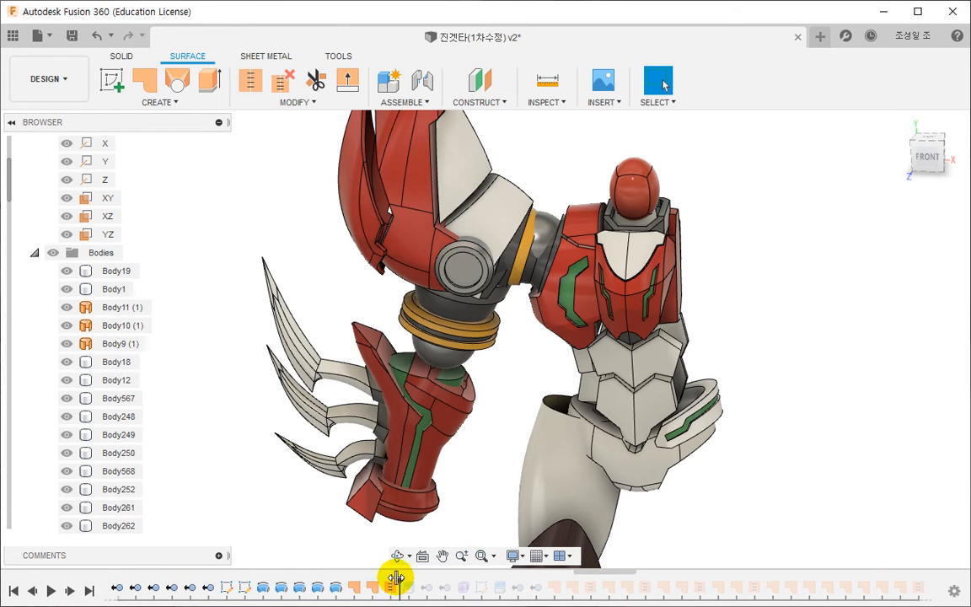
{"action": "left_click_drag", "start_coordinate": [396, 578], "coordinate": [482, 580]}
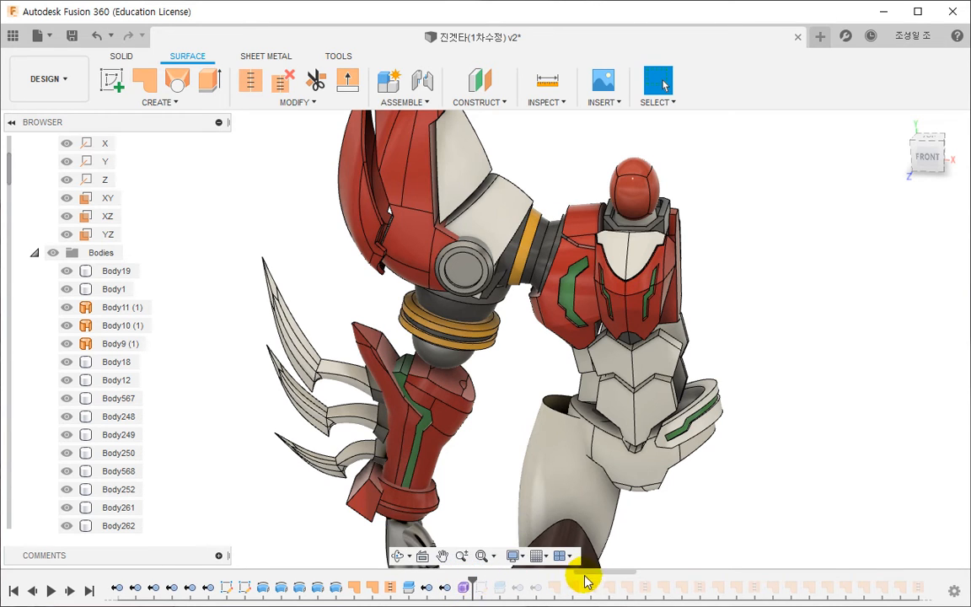
{"action": "left_click_drag", "start_coordinate": [605, 573], "coordinate": [886, 571]}
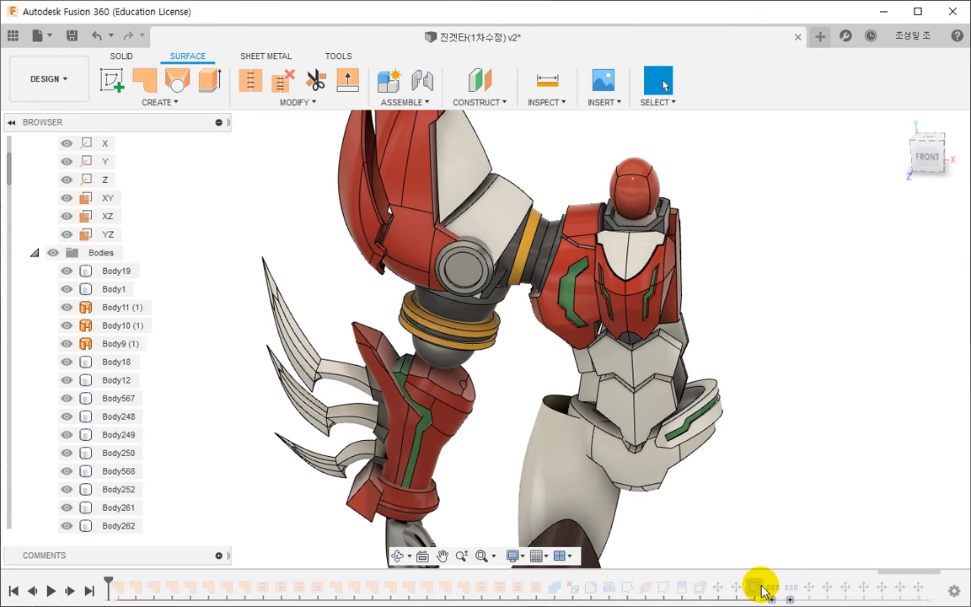
{"action": "right_click", "coordinate": [762, 590]}
{"action": "left_click", "coordinate": [789, 509]}
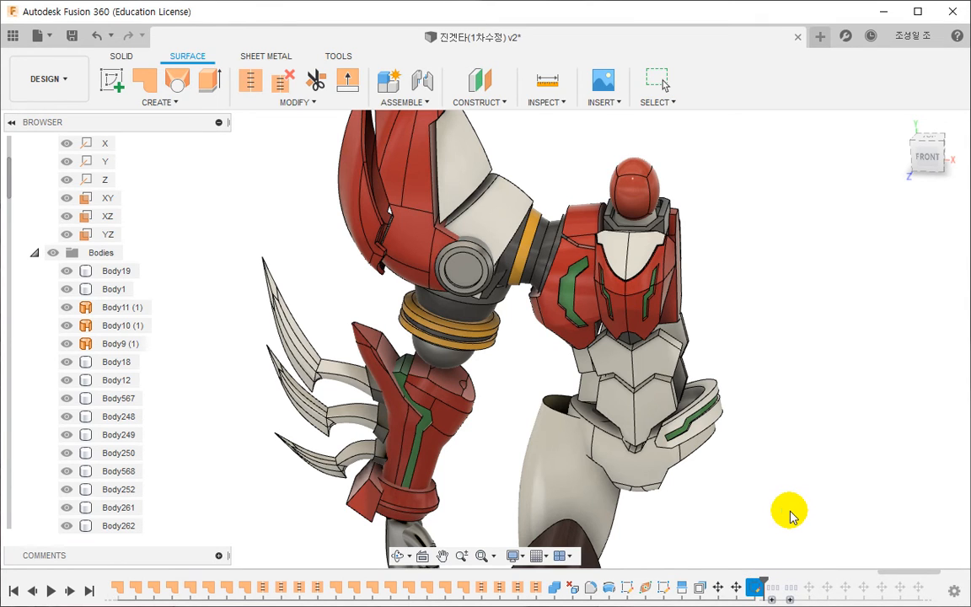
{"action": "middle_click_drag", "start_coordinate": [506, 495], "coordinate": [488, 408]}
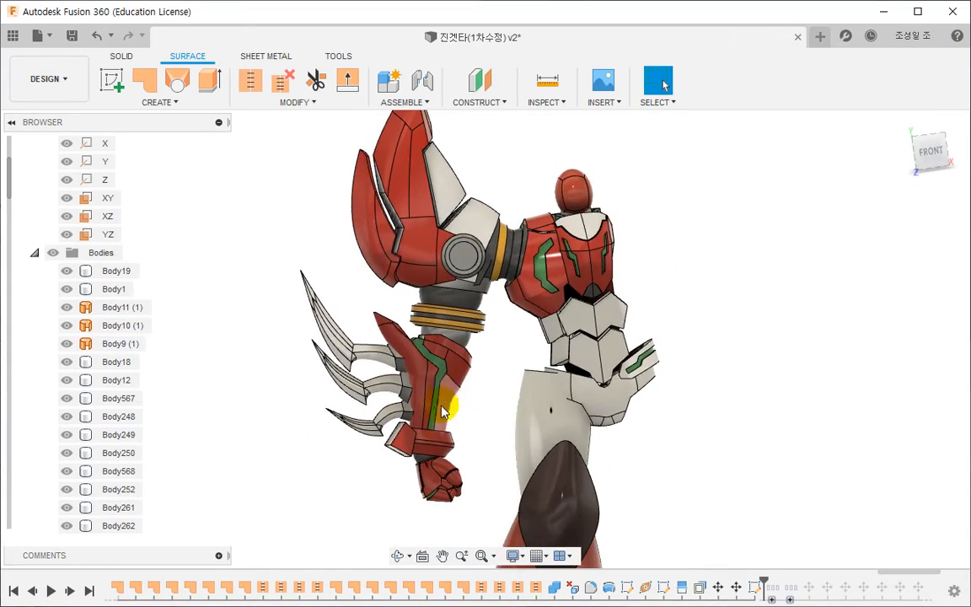
{"action": "scroll", "coordinate": [415, 346], "scroll_direction": "up", "scroll_amount": 3}
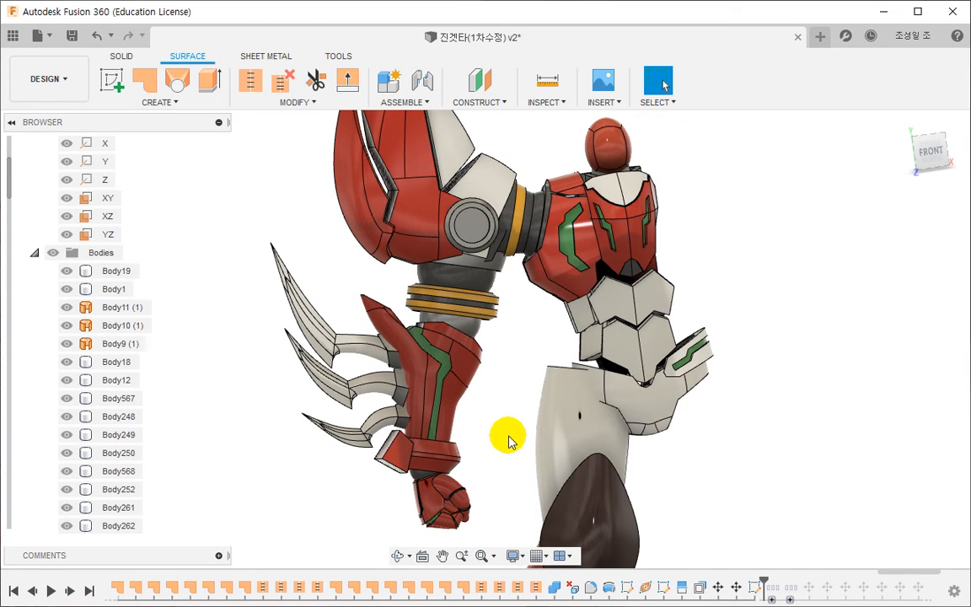
{"action": "middle_click_drag", "start_coordinate": [459, 408], "coordinate": [453, 411], "text": "shift"}
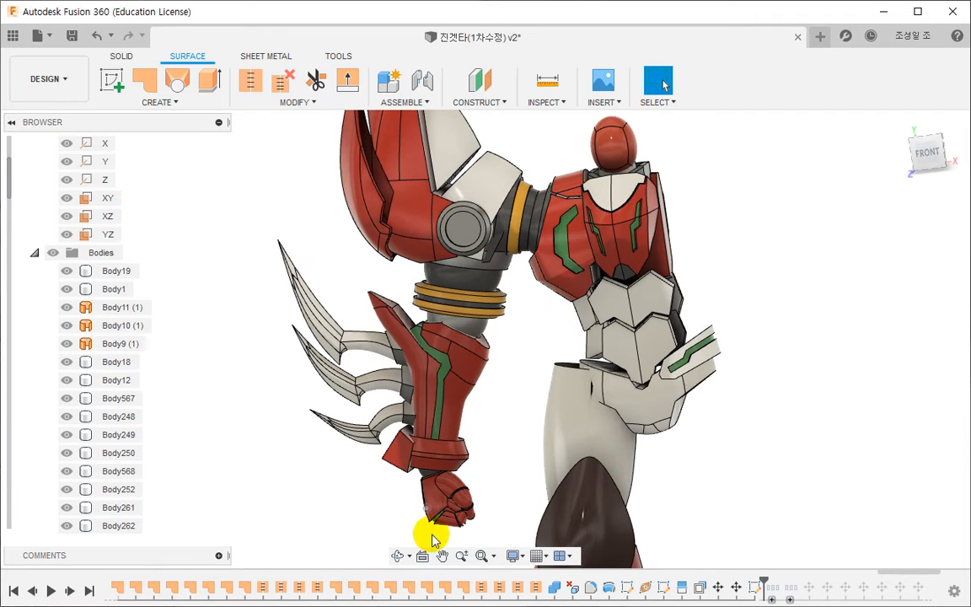
- Edit the sketch driving the forearm splits, moving the split line's bend to about X -116.8, Y 262.8 and its outer end to about X -132, Y 269.5
{"action": "left_click_drag", "start_coordinate": [894, 574], "coordinate": [311, 558]}
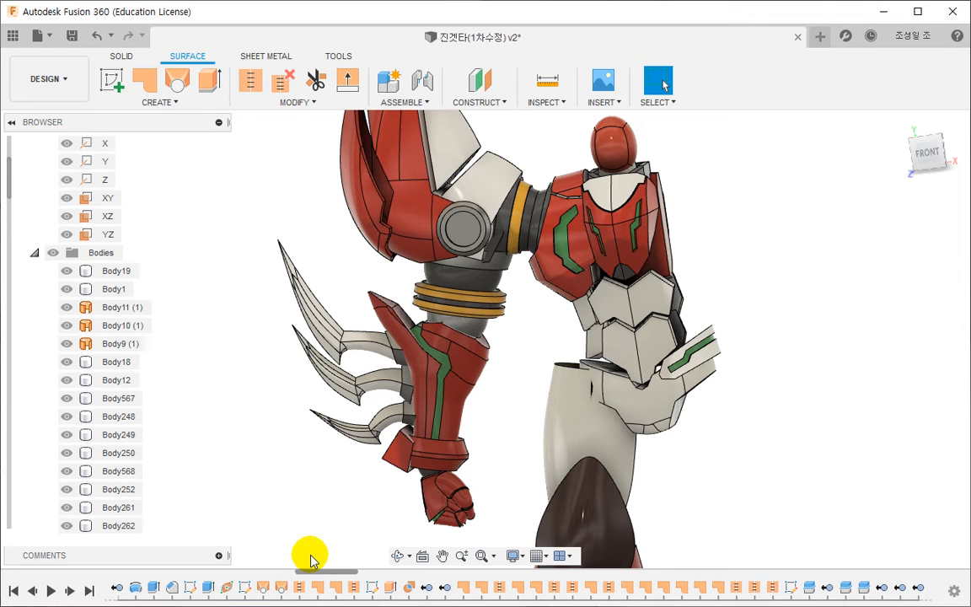
{"action": "middle_click_drag", "start_coordinate": [371, 455], "coordinate": [407, 412], "text": "shift"}
{"action": "scroll", "coordinate": [430, 310], "scroll_direction": "up", "scroll_amount": 3}
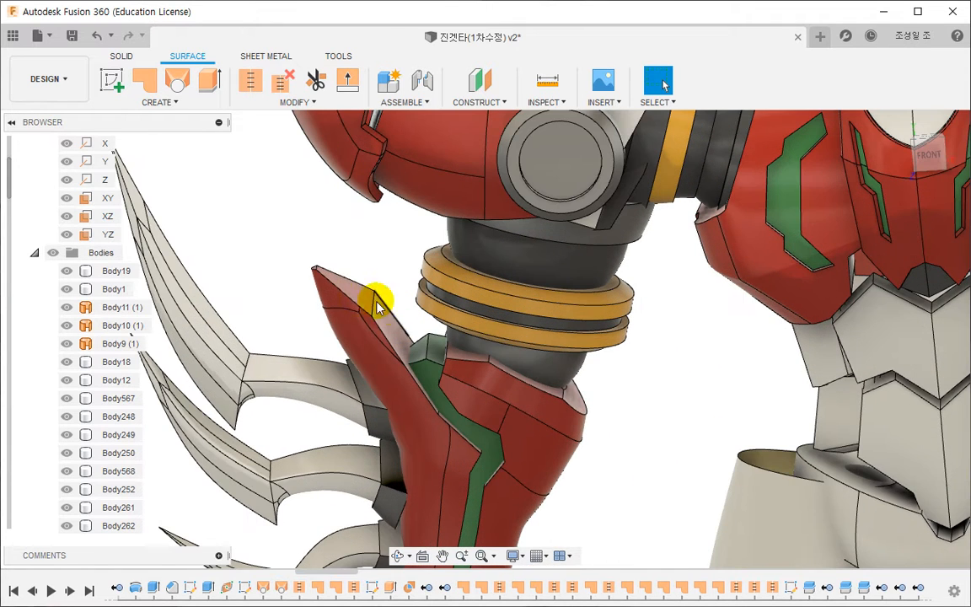
{"action": "double_click", "coordinate": [796, 581]}
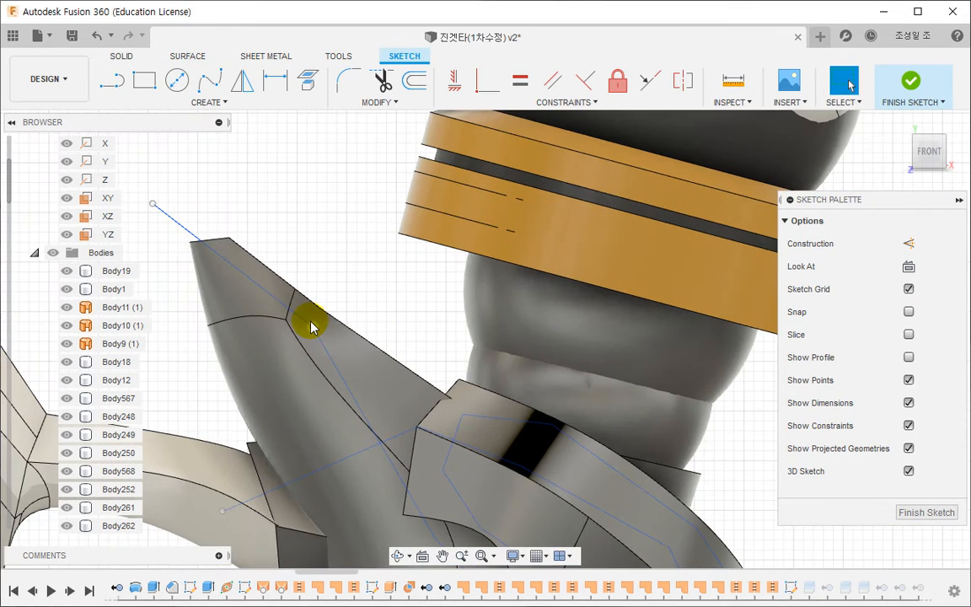
{"action": "left_click", "coordinate": [306, 329]}
{"action": "left_click_drag", "start_coordinate": [306, 329], "coordinate": [337, 334]}
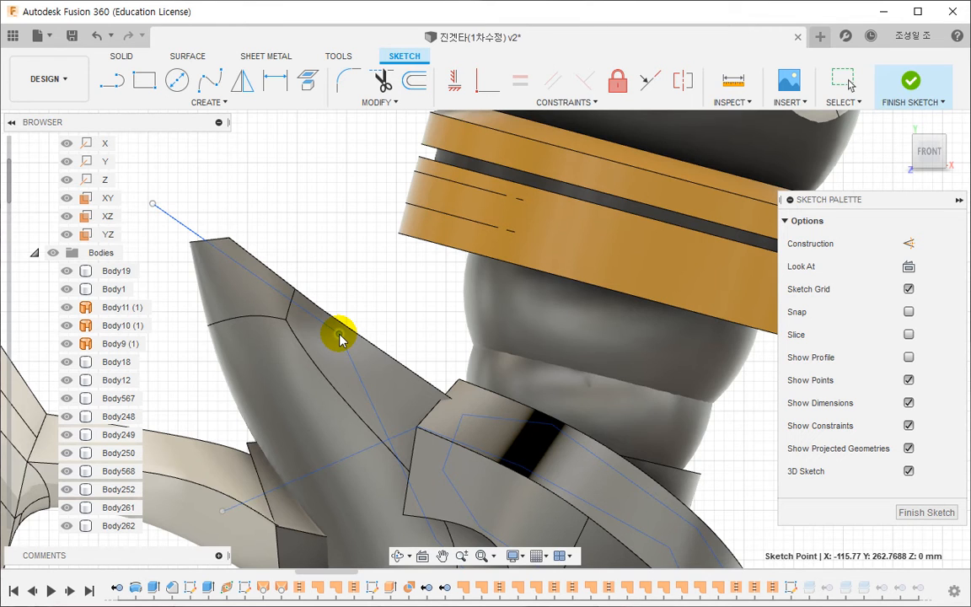
{"action": "left_click_drag", "start_coordinate": [340, 337], "coordinate": [330, 338]}
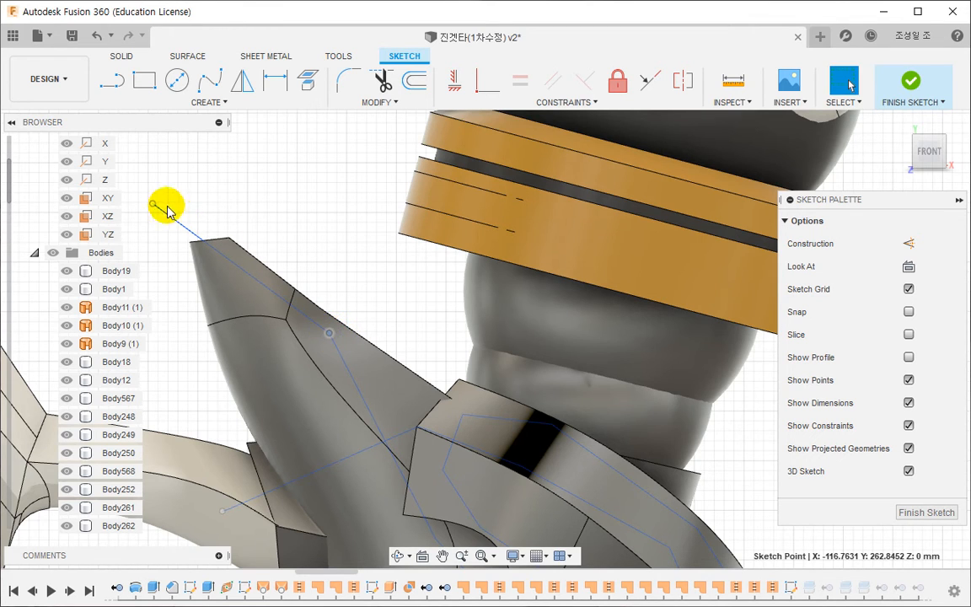
{"action": "left_click_drag", "start_coordinate": [170, 241], "coordinate": [178, 270]}
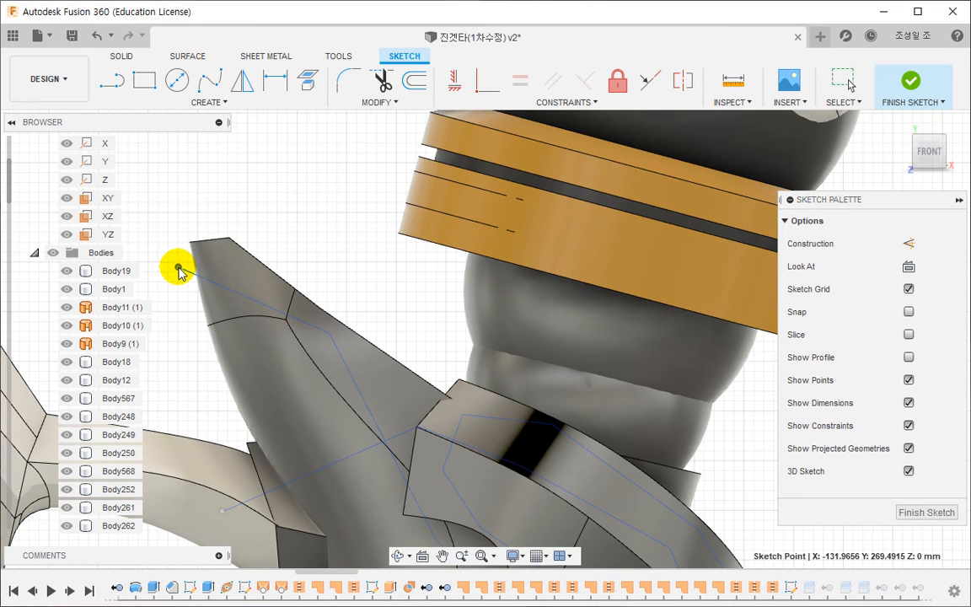
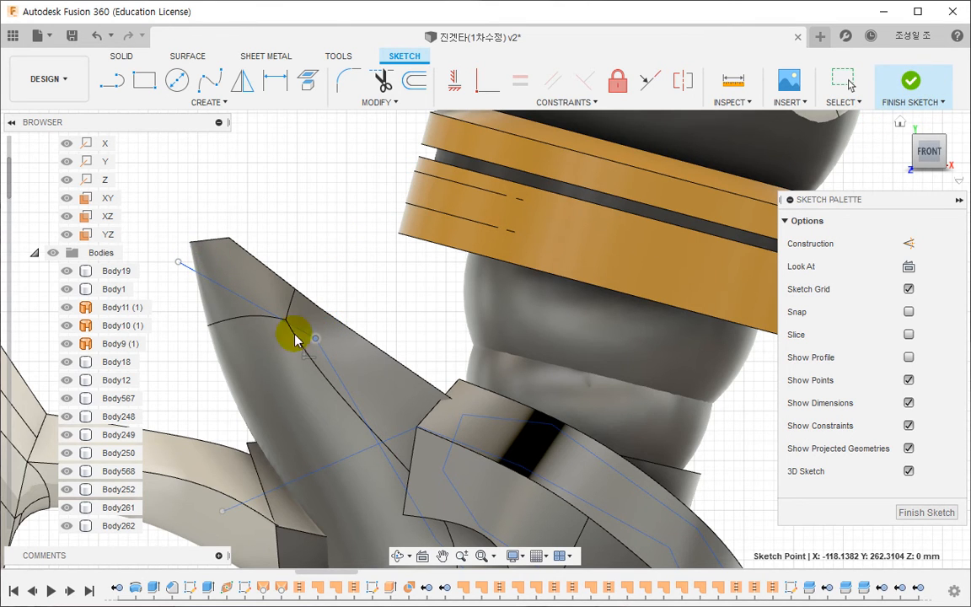
- Finish the split sketch and fillet the single cross edge on top of the forearm's pointed spike with a constant radius
{"action": "left_click", "coordinate": [909, 83]}
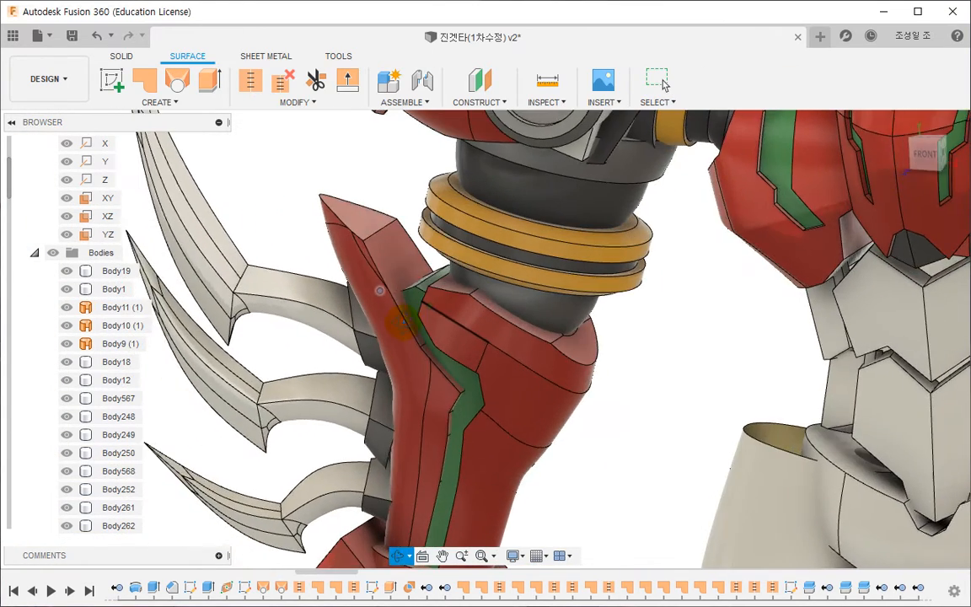
{"action": "scroll", "coordinate": [379, 227], "scroll_direction": "up", "scroll_amount": 3}
{"action": "right_click", "coordinate": [375, 220]}
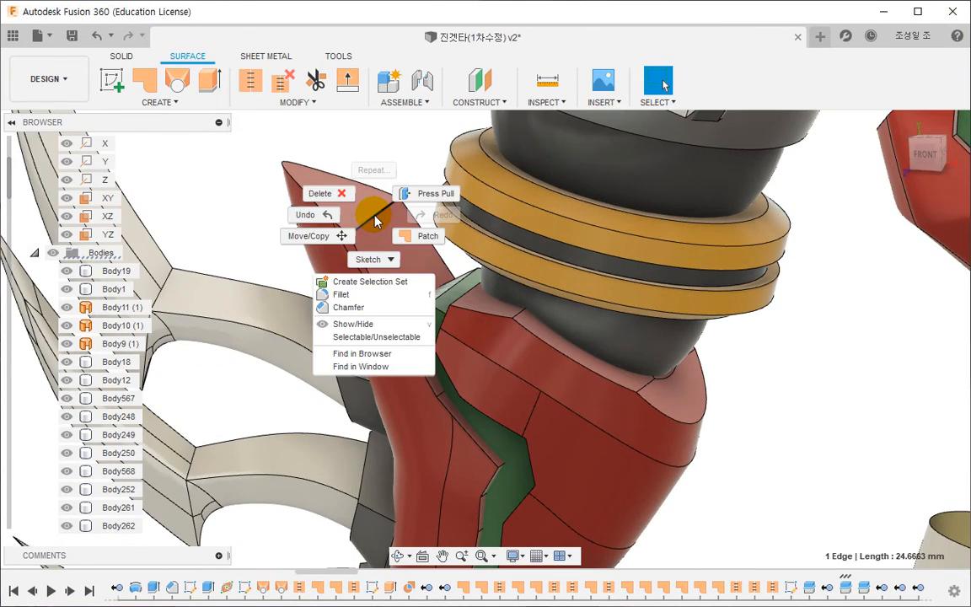
{"action": "left_click", "coordinate": [340, 294]}
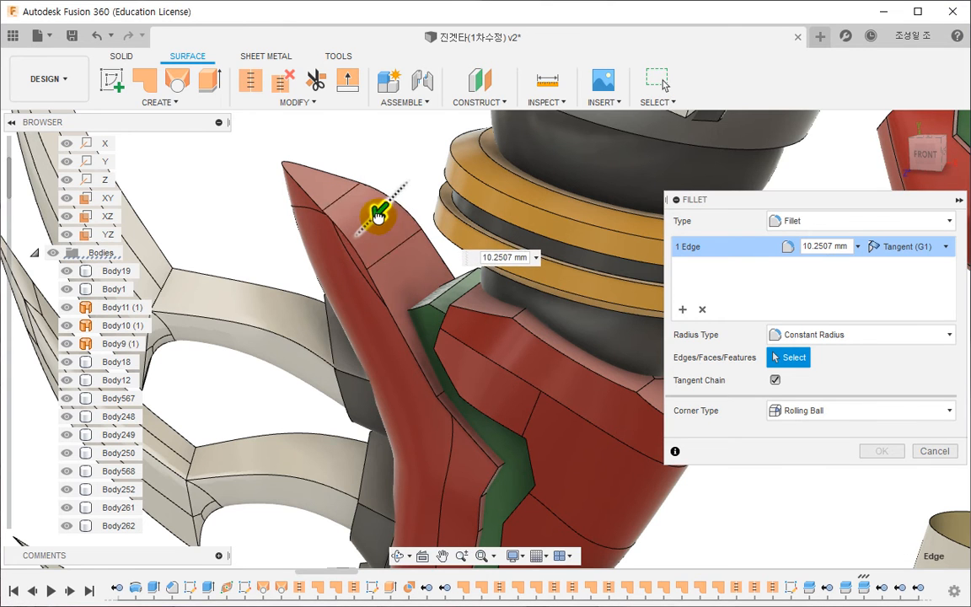
{"action": "left_click", "coordinate": [879, 451]}
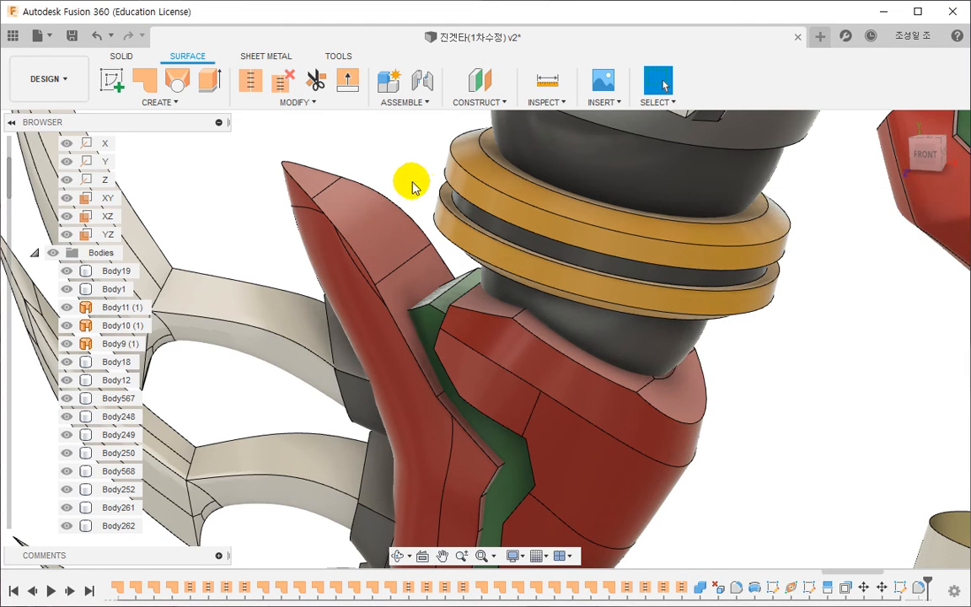
- Roll the history back to Sketch18, the sketch that drives the forearm splits
{"action": "scroll", "coordinate": [351, 257], "scroll_direction": "down", "scroll_amount": 5}
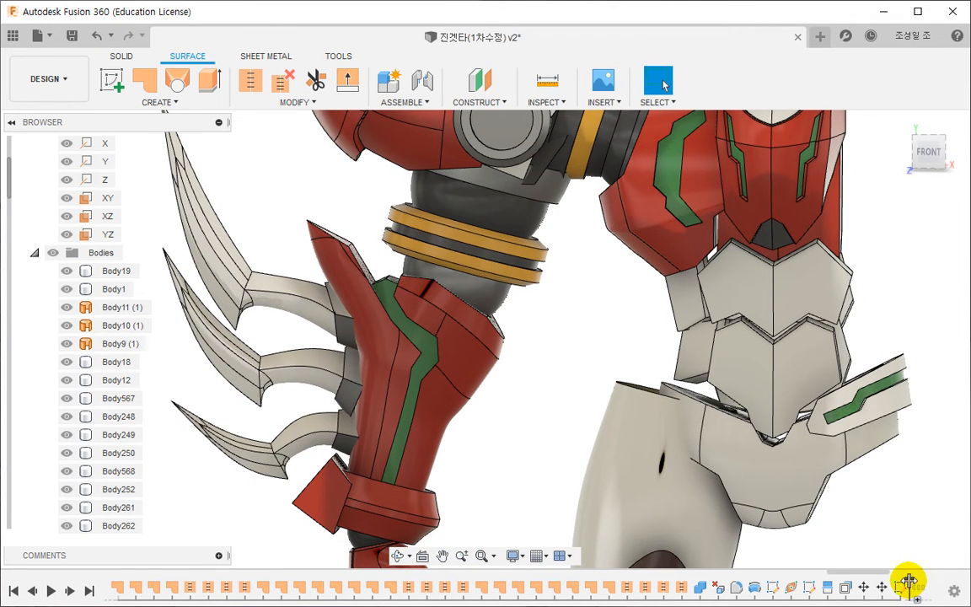
{"action": "mouse_move", "coordinate": [881, 575]}
{"action": "left_mouse_down"}
{"action": "mouse_move", "coordinate": [539, 563]}
{"action": "mouse_move", "coordinate": [486, 573]}
{"action": "left_mouse_up"}
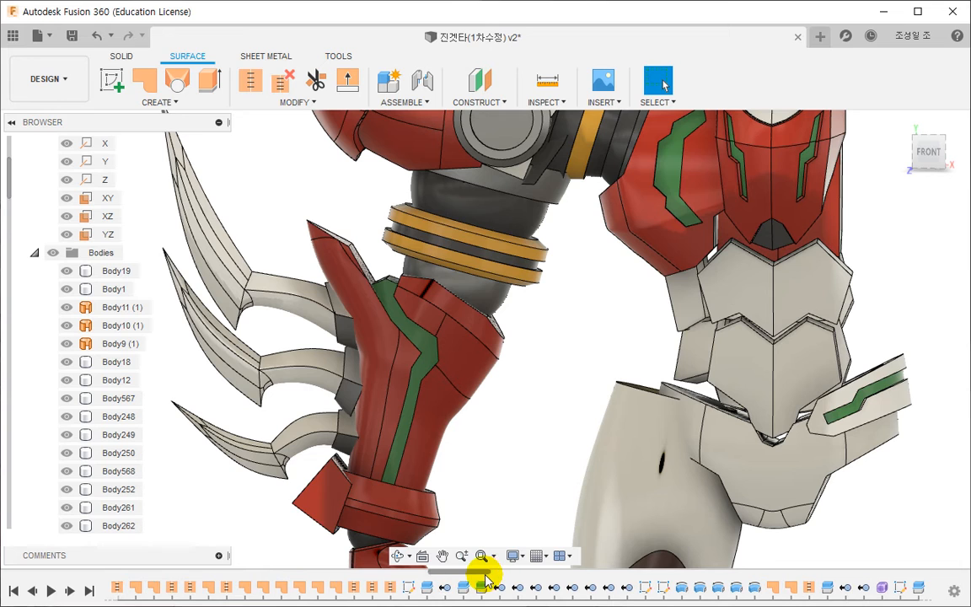
{"action": "right_click", "coordinate": [410, 588]}
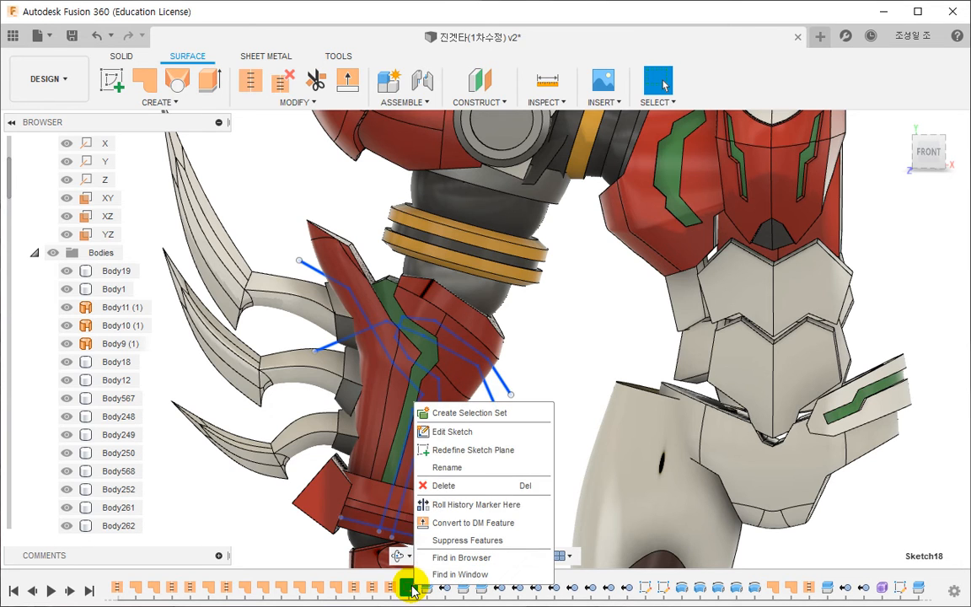
{"action": "left_click", "coordinate": [470, 503]}
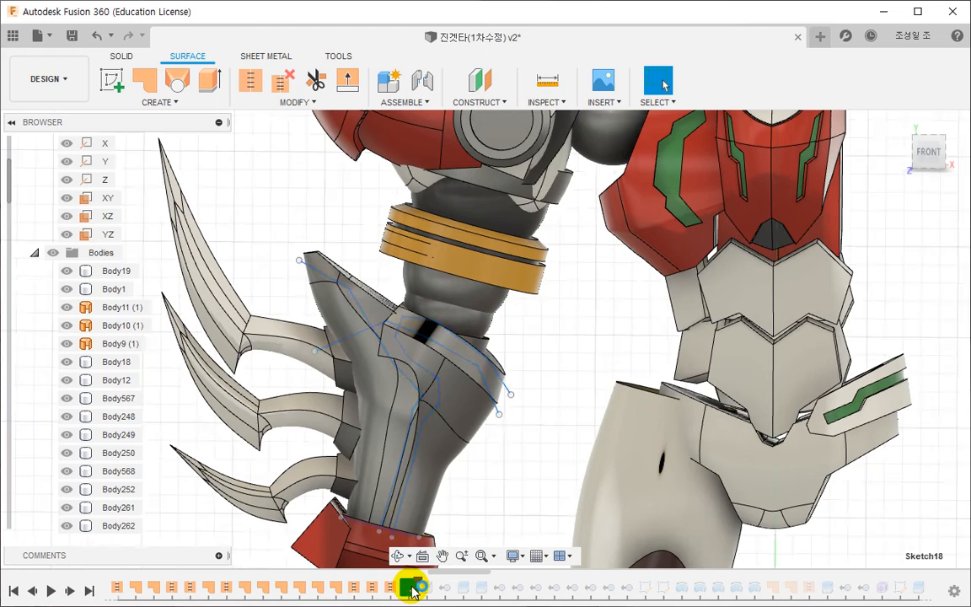
- In Sketch18, draw a two-segment line from the forearm's central seam down past its outer edge, first segment about 11.25 mm at 70.9 deg
{"action": "double_click", "coordinate": [410, 587]}
{"action": "scroll", "coordinate": [459, 487], "scroll_direction": "up", "scroll_amount": 3}
{"action": "middle_click_drag", "start_coordinate": [487, 506], "coordinate": [491, 453]}
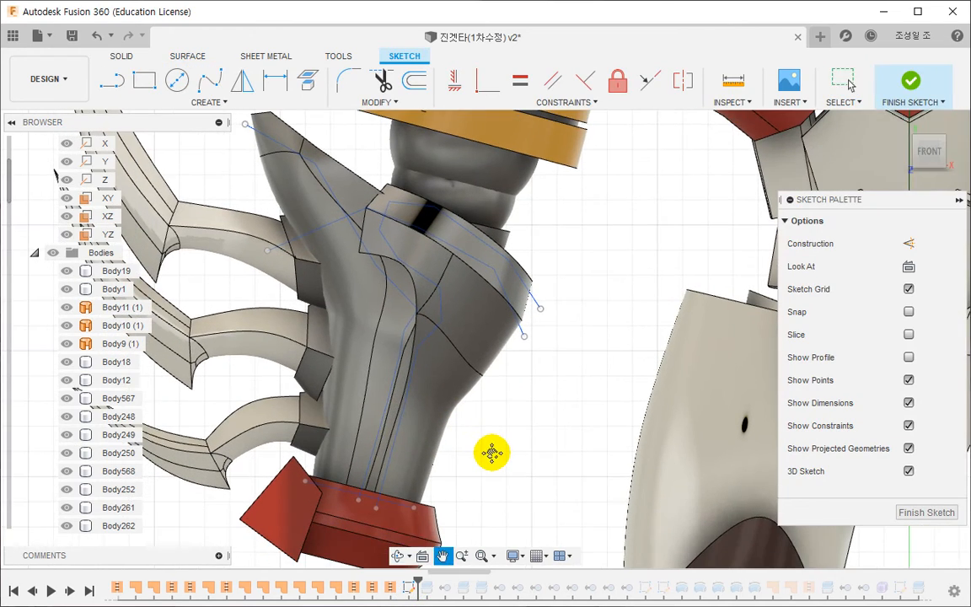
{"action": "key", "text": "l"}
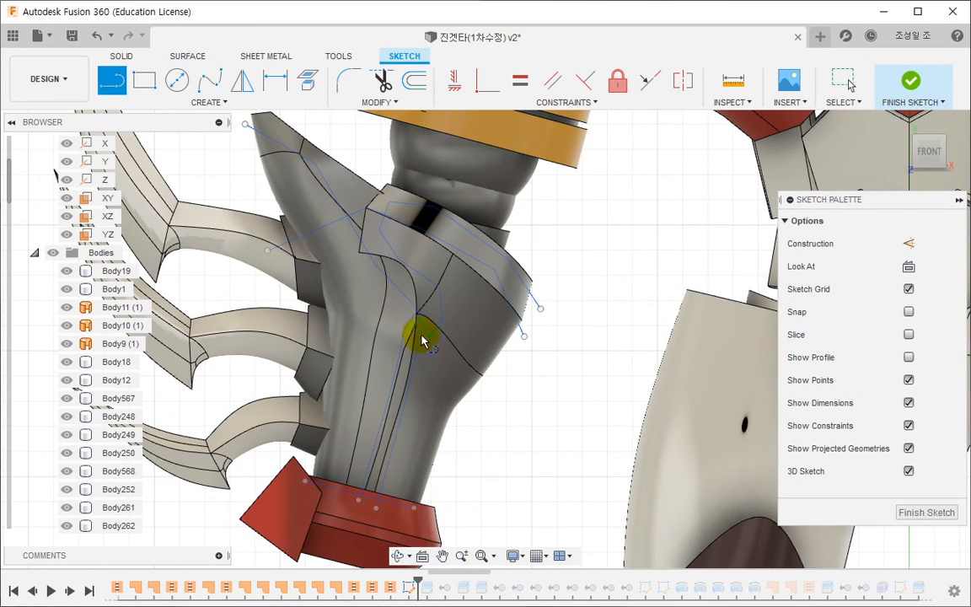
{"action": "scroll", "coordinate": [416, 339], "scroll_direction": "up", "scroll_amount": 4}
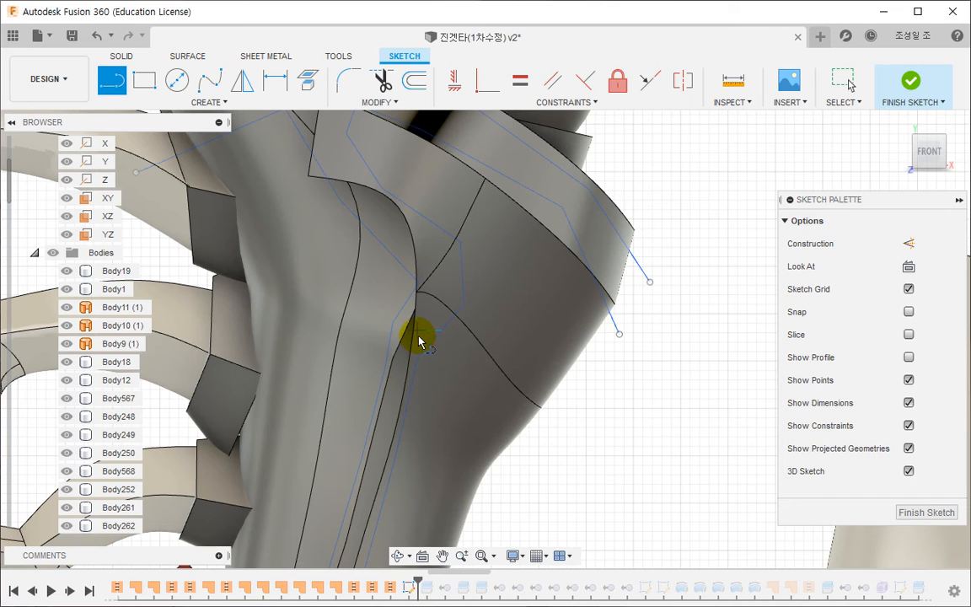
{"action": "left_click", "coordinate": [418, 333]}
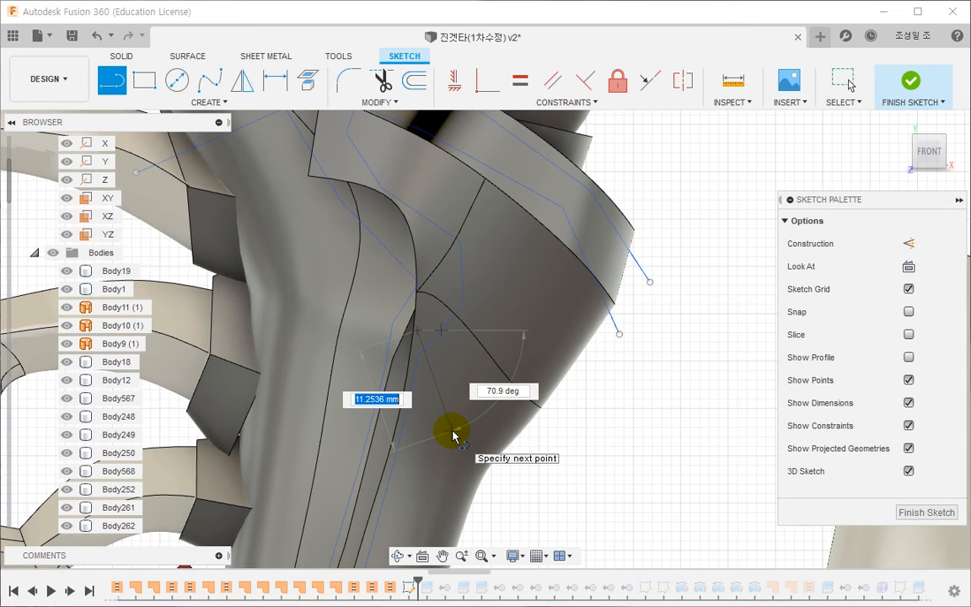
{"action": "left_click", "coordinate": [452, 430]}
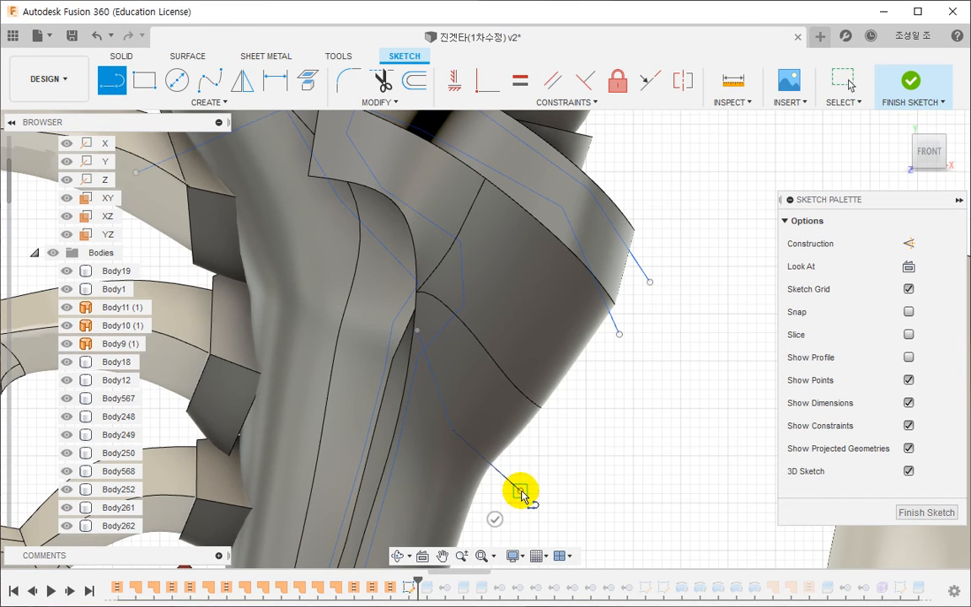
{"action": "scroll", "coordinate": [520, 466], "scroll_direction": "down", "scroll_amount": 3}
{"action": "key", "text": "Escape"}
- Move the split line's bend point near the central seam to about X -94.3, Y 230.7
{"action": "scroll", "coordinate": [520, 406], "scroll_direction": "up", "scroll_amount": 3}
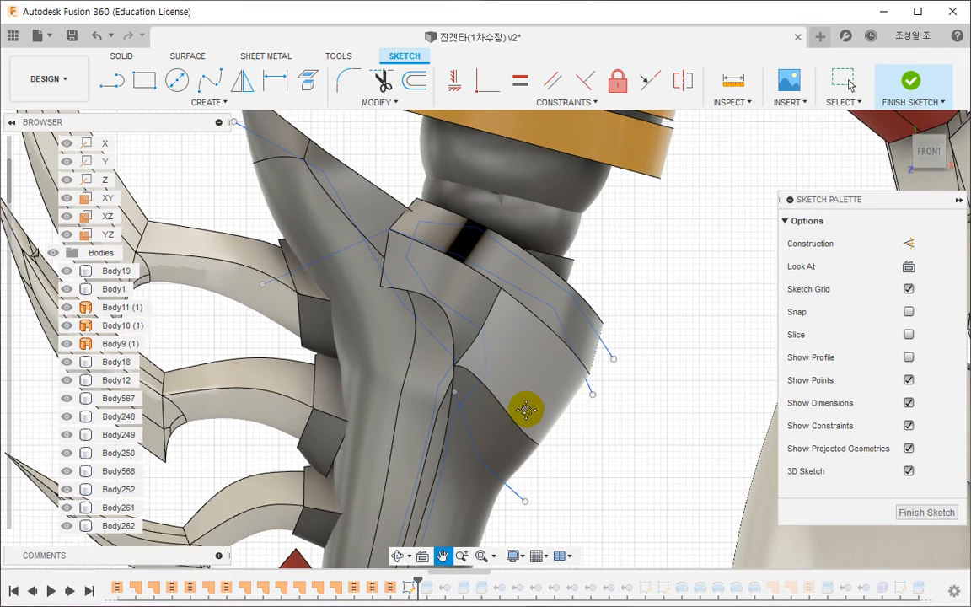
{"action": "scroll", "coordinate": [526, 400], "scroll_direction": "up", "scroll_amount": 2}
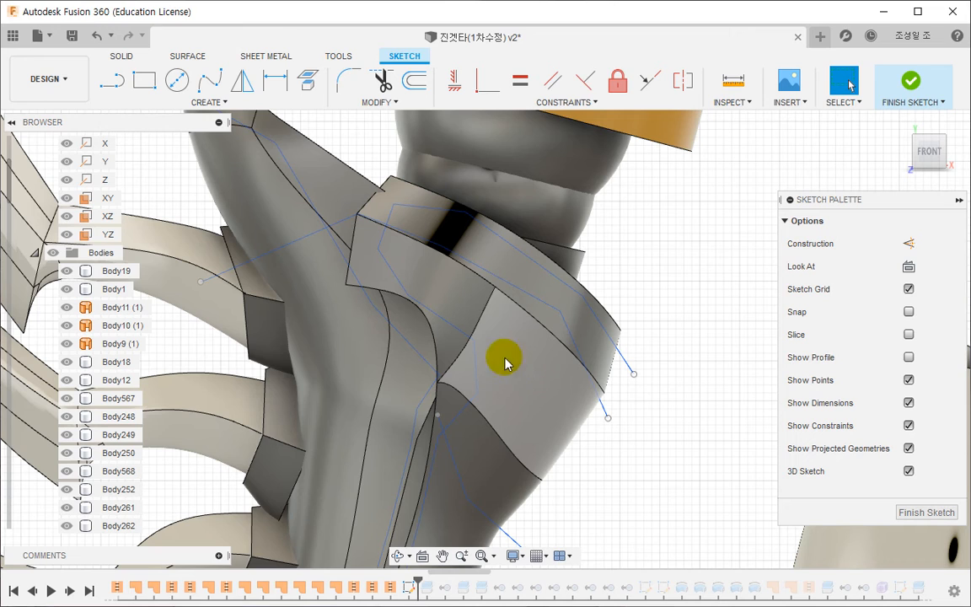
{"action": "left_click", "coordinate": [458, 352]}
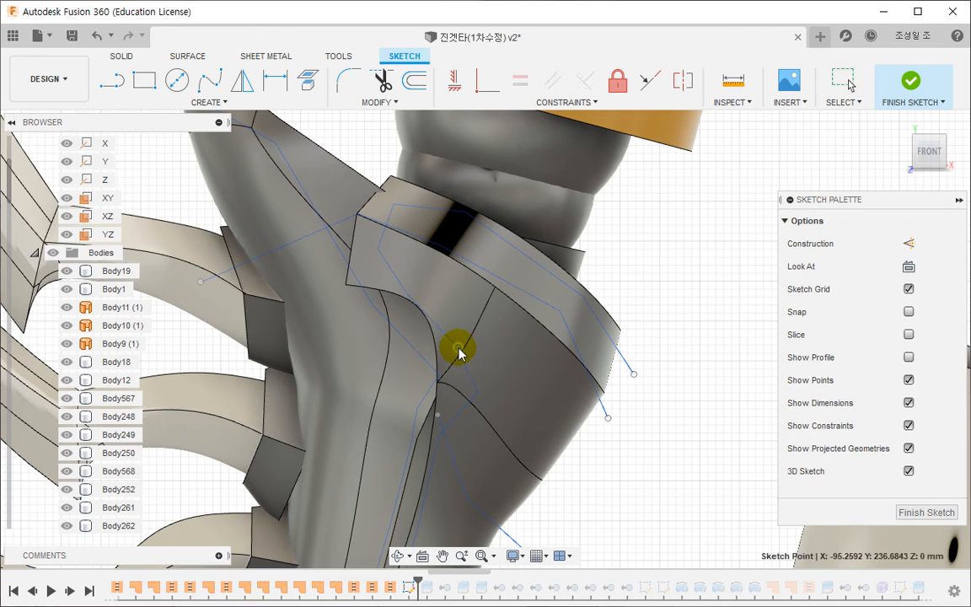
{"action": "mouse_move", "coordinate": [458, 352]}
{"action": "left_mouse_down"}
{"action": "mouse_move", "coordinate": [472, 369]}
{"action": "mouse_move", "coordinate": [466, 395]}
{"action": "left_mouse_up"}
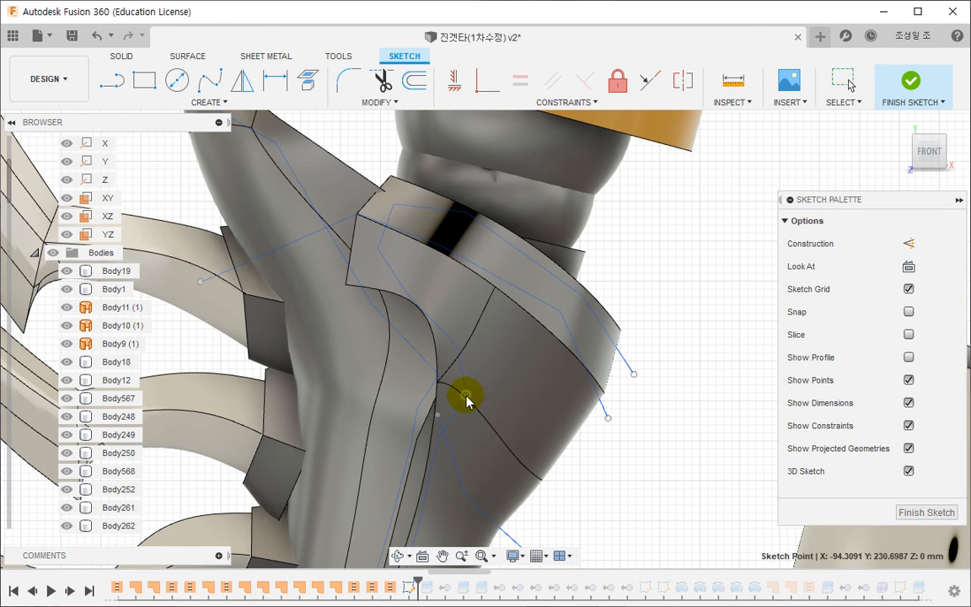
{"action": "left_click", "coordinate": [605, 479]}
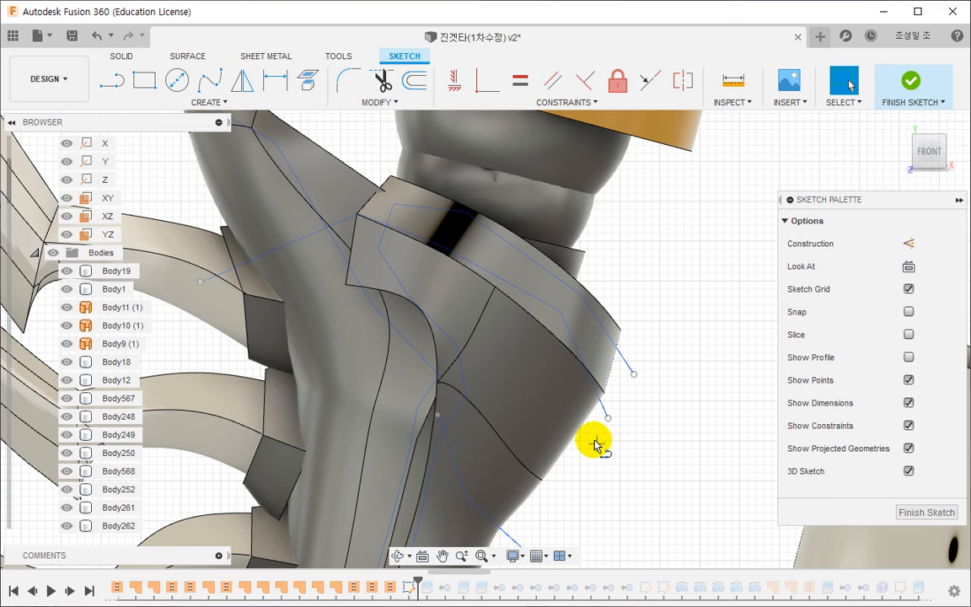
- Draw a line from the central seam about 12.35 mm across the cuff and about 16.15 mm up past its rim, and finish the sketch
{"action": "key", "text": "l"}
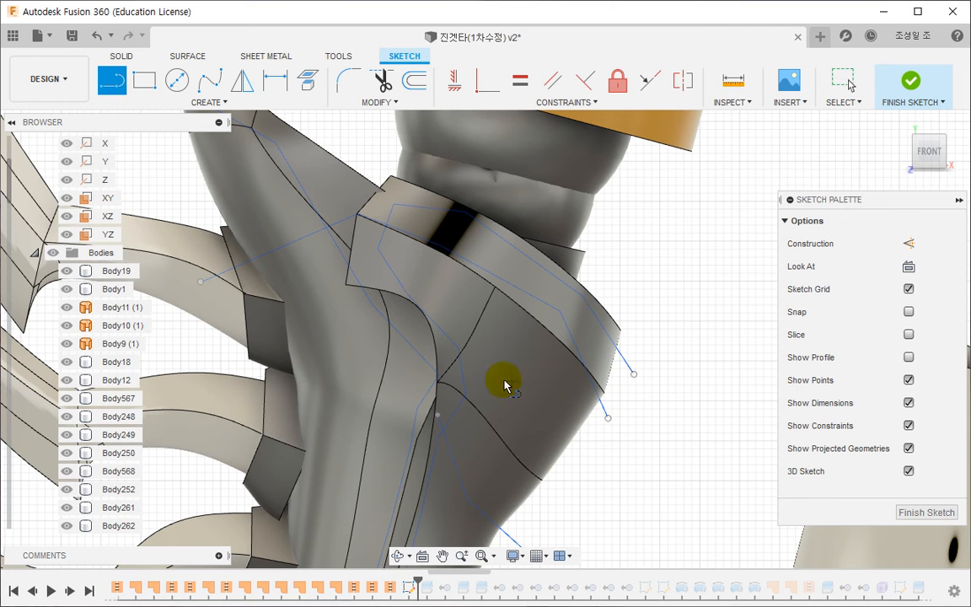
{"action": "scroll", "coordinate": [504, 385], "scroll_direction": "up", "scroll_amount": 2}
{"action": "left_click", "coordinate": [439, 386]}
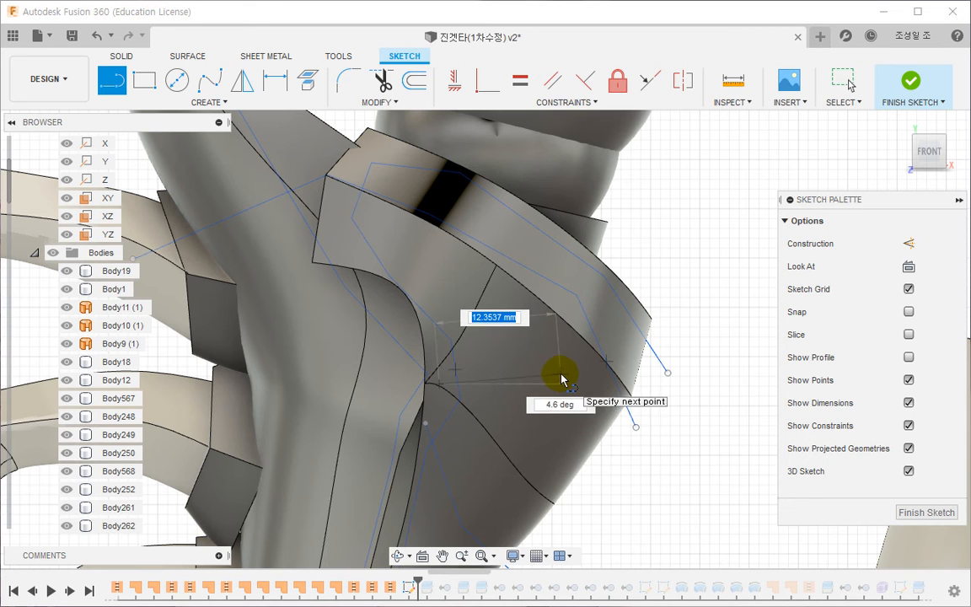
{"action": "left_click", "coordinate": [561, 376]}
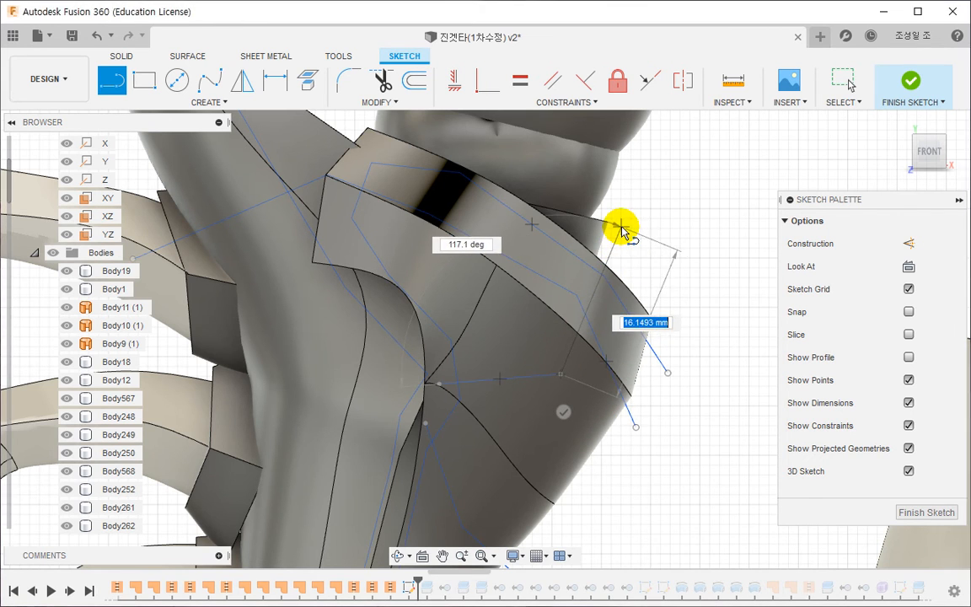
{"action": "key", "text": "Escape"}
{"action": "left_click", "coordinate": [908, 81]}
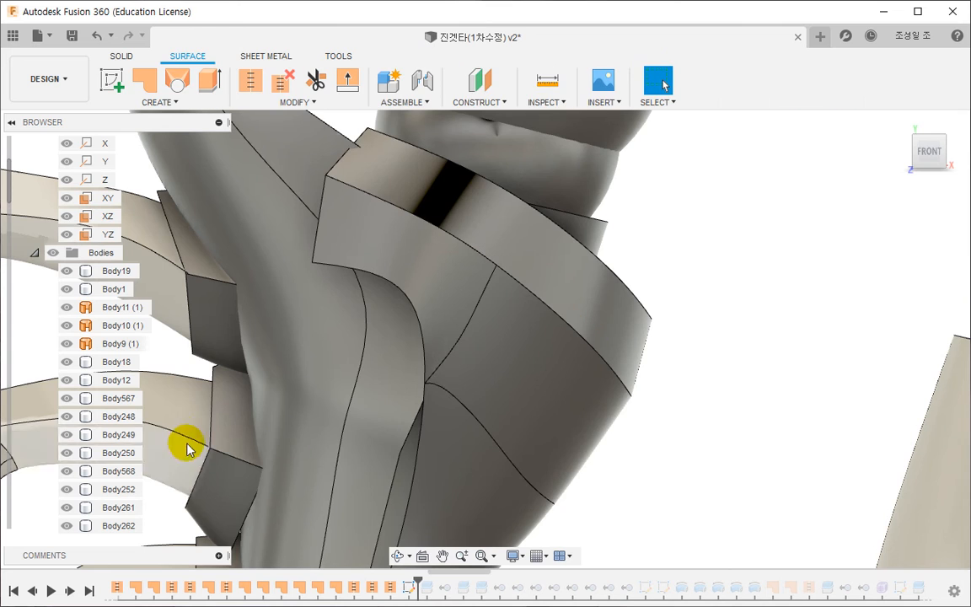
- Roll the history forward past the forearm splits and the following body removals, stopping just before the next sketch
{"action": "left_click", "coordinate": [34, 253]}
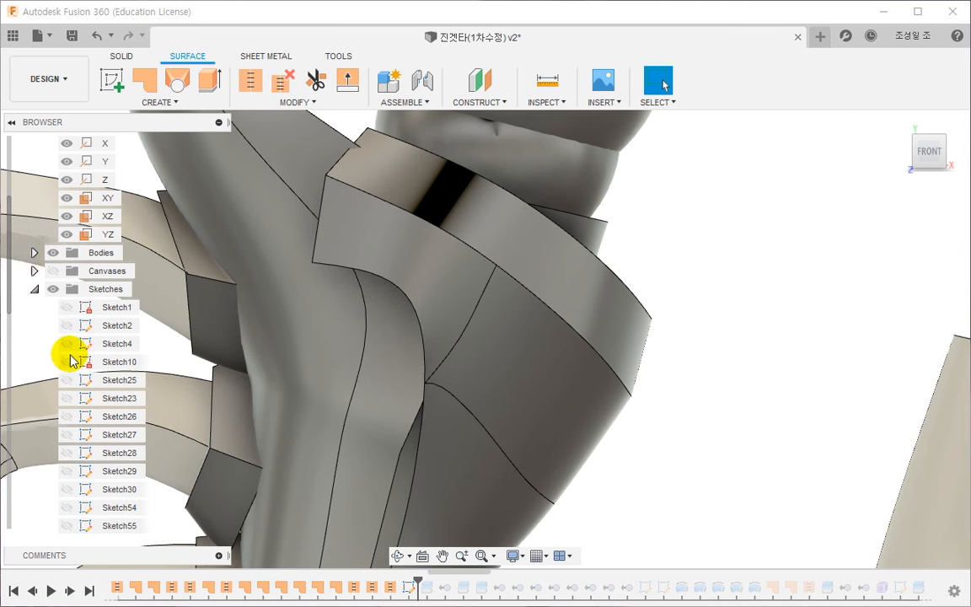
{"action": "scroll", "coordinate": [76, 350], "scroll_direction": "down", "scroll_amount": 4}
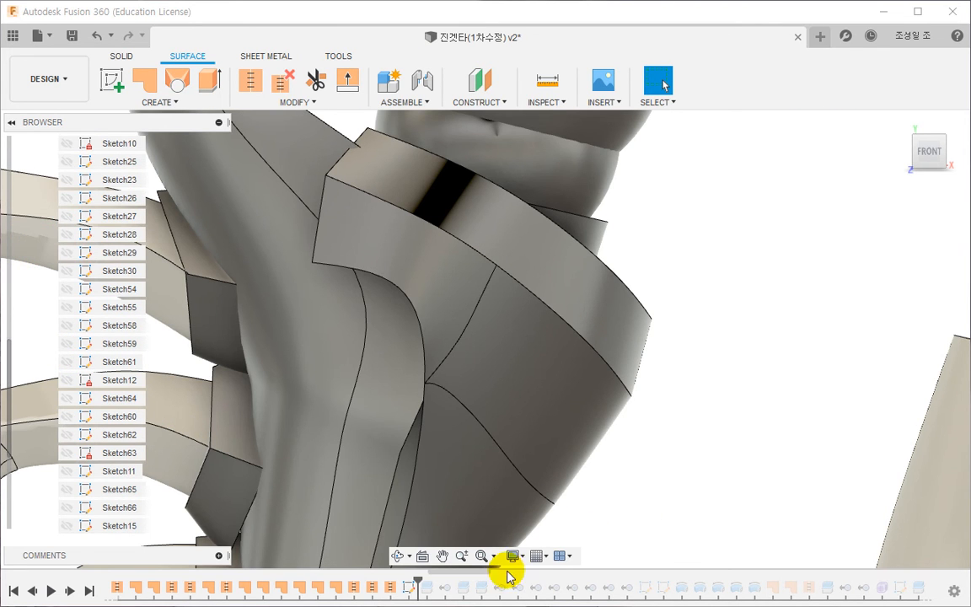
{"action": "scroll", "coordinate": [581, 418], "scroll_direction": "down", "scroll_amount": 3}
{"action": "middle_click_drag", "start_coordinate": [581, 418], "coordinate": [539, 502], "text": "shift"}
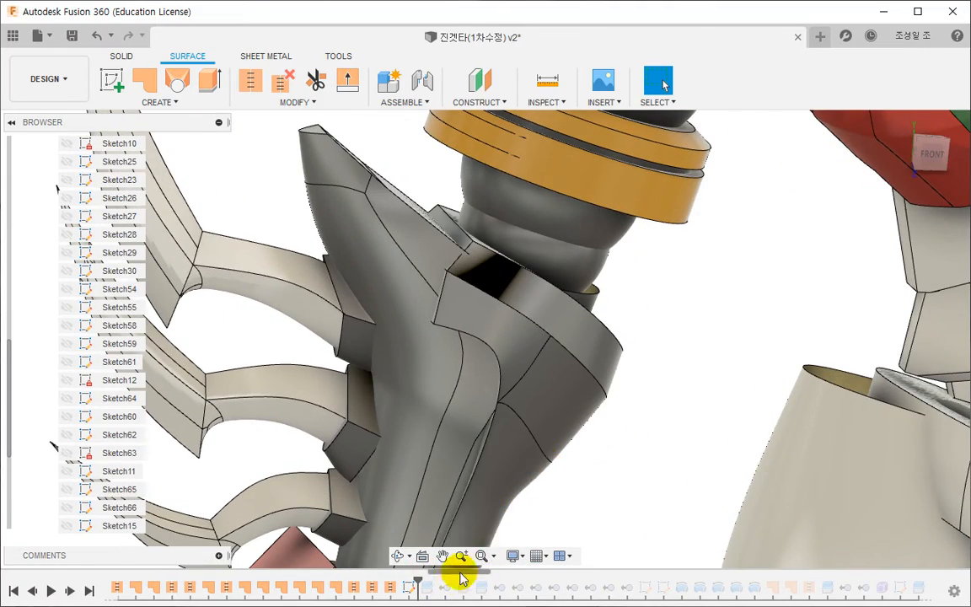
{"action": "left_click_drag", "start_coordinate": [419, 579], "coordinate": [489, 579]}
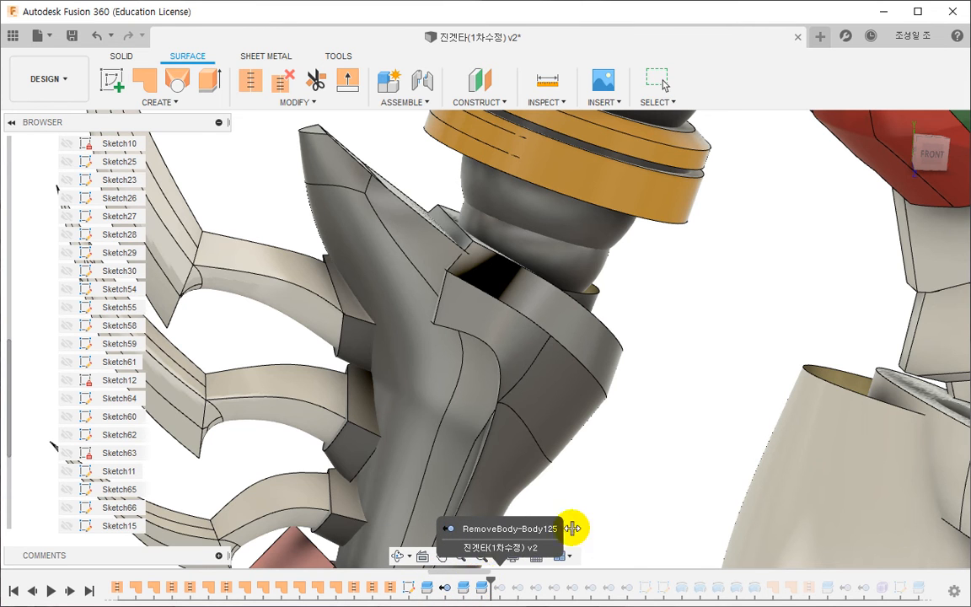
{"action": "middle_click_drag", "start_coordinate": [613, 510], "coordinate": [569, 514], "text": "shift"}
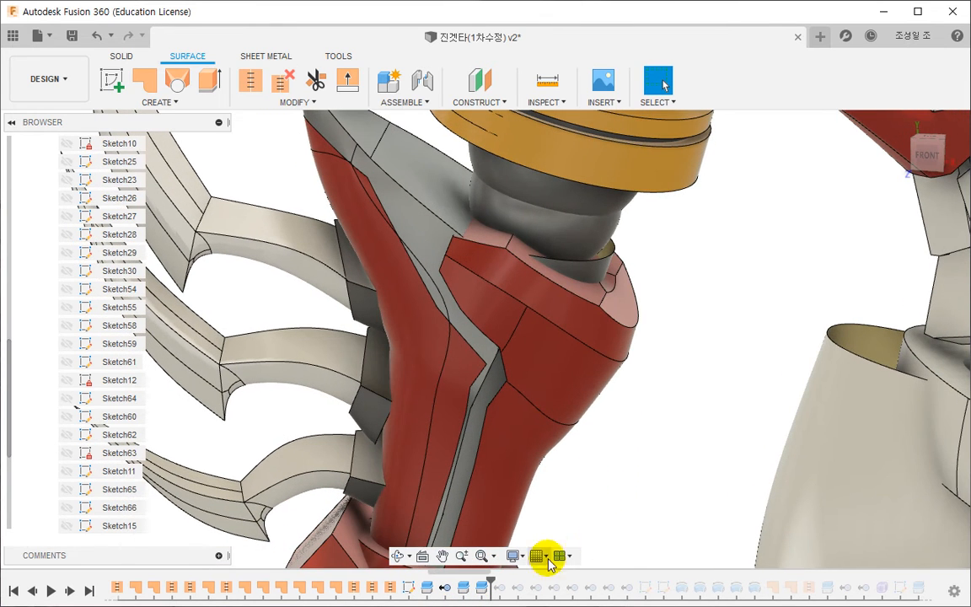
{"action": "left_click_drag", "start_coordinate": [495, 588], "coordinate": [636, 583]}
{"action": "mouse_move", "coordinate": [641, 512]}
{"action": "middle_mouse_down", "text": "shift"}
{"action": "mouse_move", "coordinate": [626, 497]}
{"action": "mouse_move", "coordinate": [626, 467]}
{"action": "middle_mouse_up", "text": "shift"}
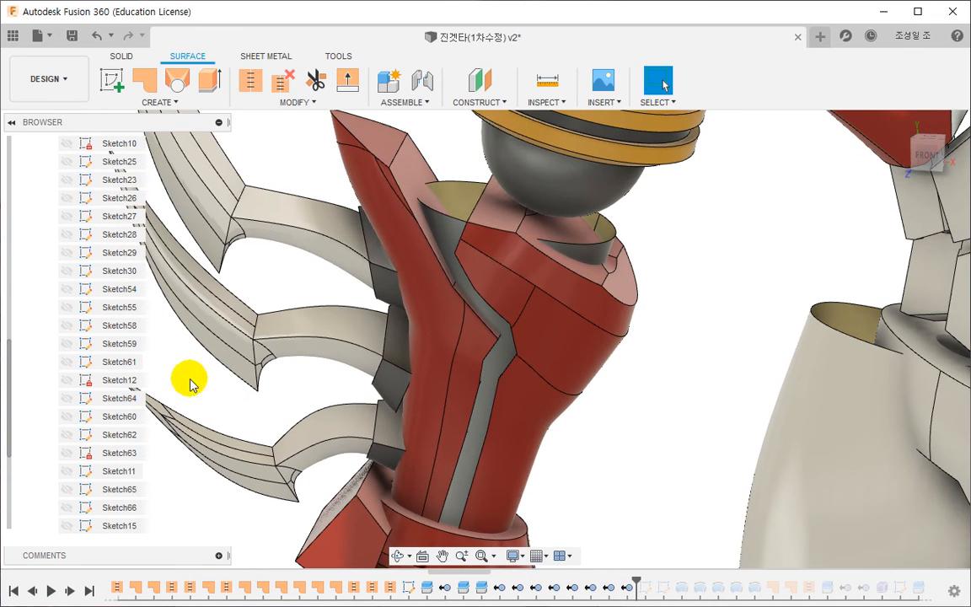
- Make Sketch18 visible over the split forearm armour and view it from the front
{"action": "scroll", "coordinate": [82, 486], "scroll_direction": "down", "scroll_amount": 1}
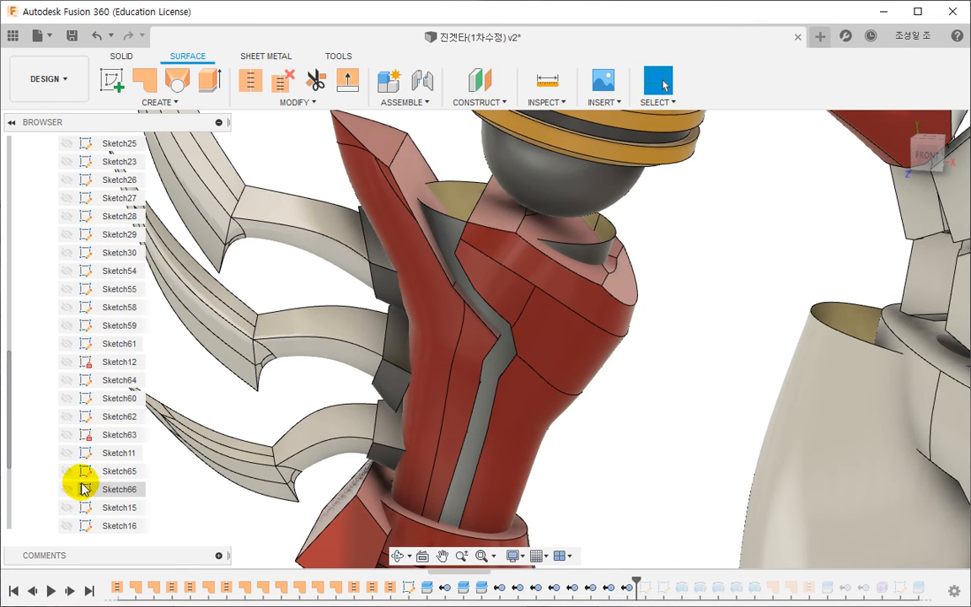
{"action": "left_click", "coordinate": [412, 589]}
{"action": "scroll", "coordinate": [109, 460], "scroll_direction": "down", "scroll_amount": 5}
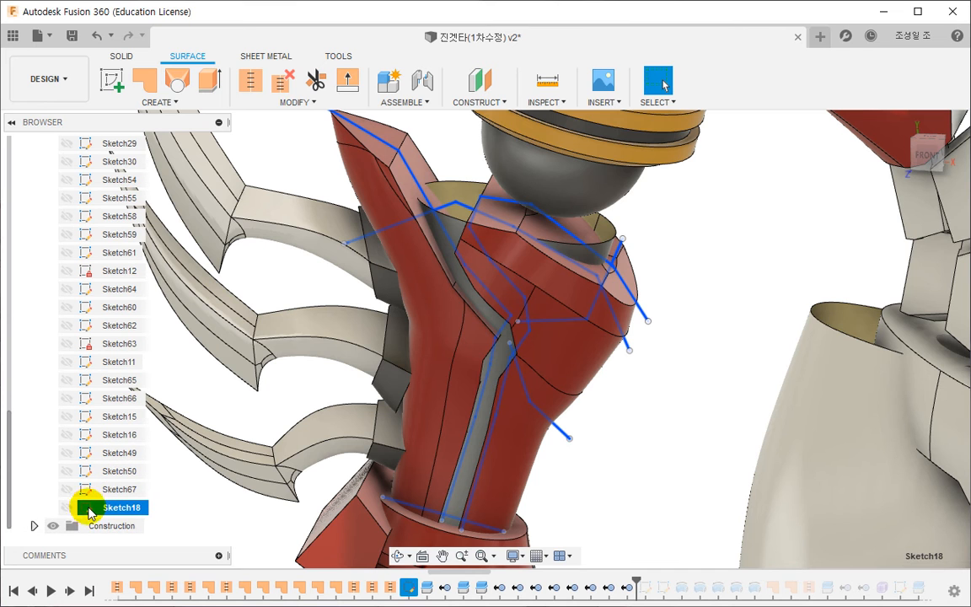
{"action": "left_click", "coordinate": [69, 509]}
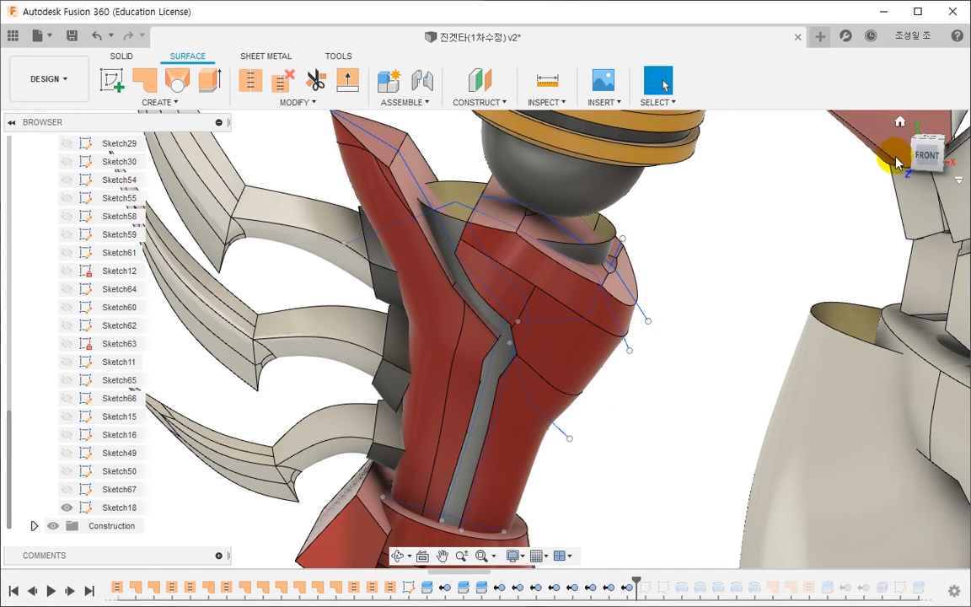
{"action": "left_click", "coordinate": [926, 157]}
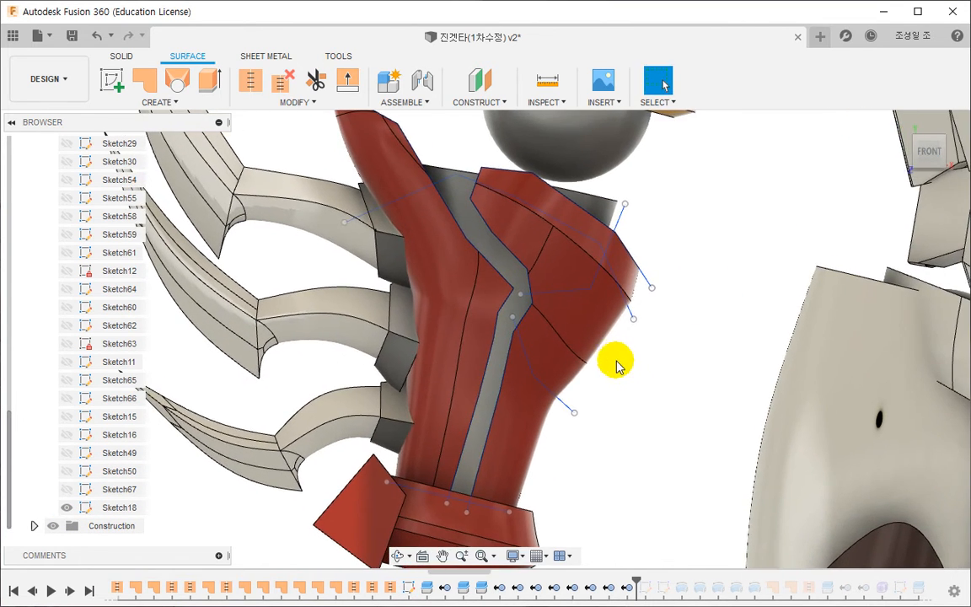
- Edit Sketch18, offset the lower bent split line's whole chain by 1 mm, and close the strip's outer end with a line
{"action": "double_click", "coordinate": [407, 588]}
{"action": "scroll", "coordinate": [605, 403], "scroll_direction": "up", "scroll_amount": 3}
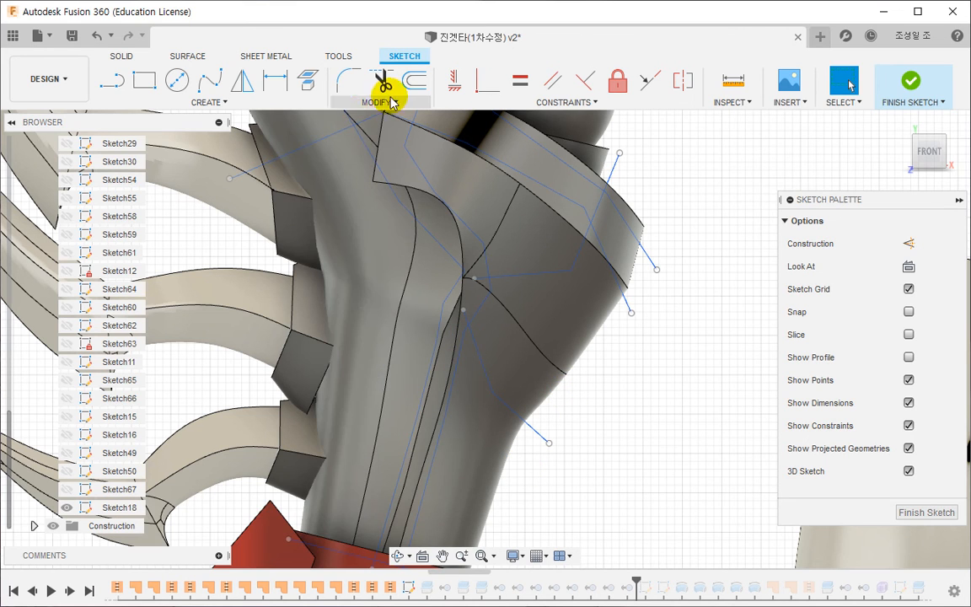
{"action": "left_click", "coordinate": [413, 82]}
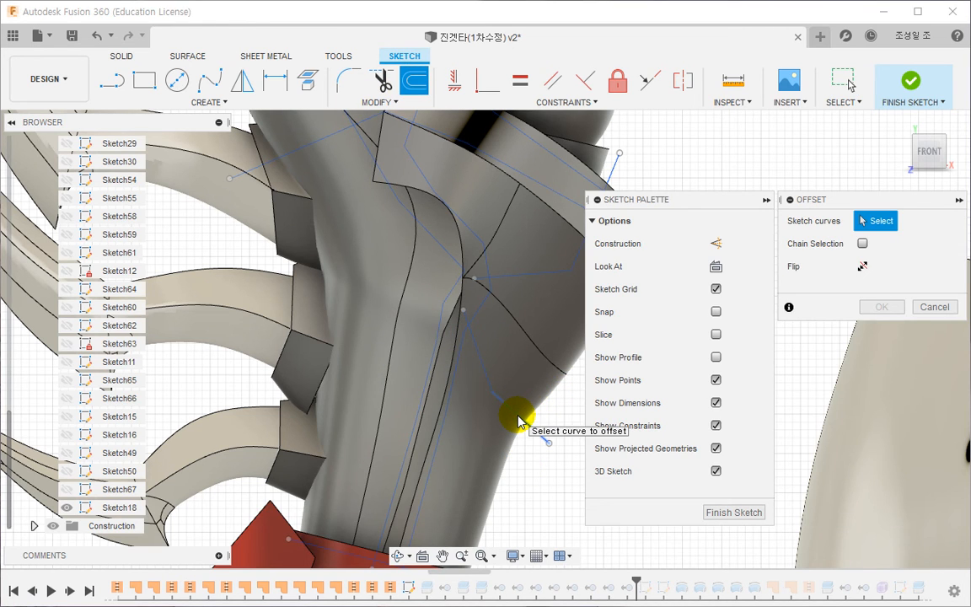
{"action": "left_click", "coordinate": [862, 243]}
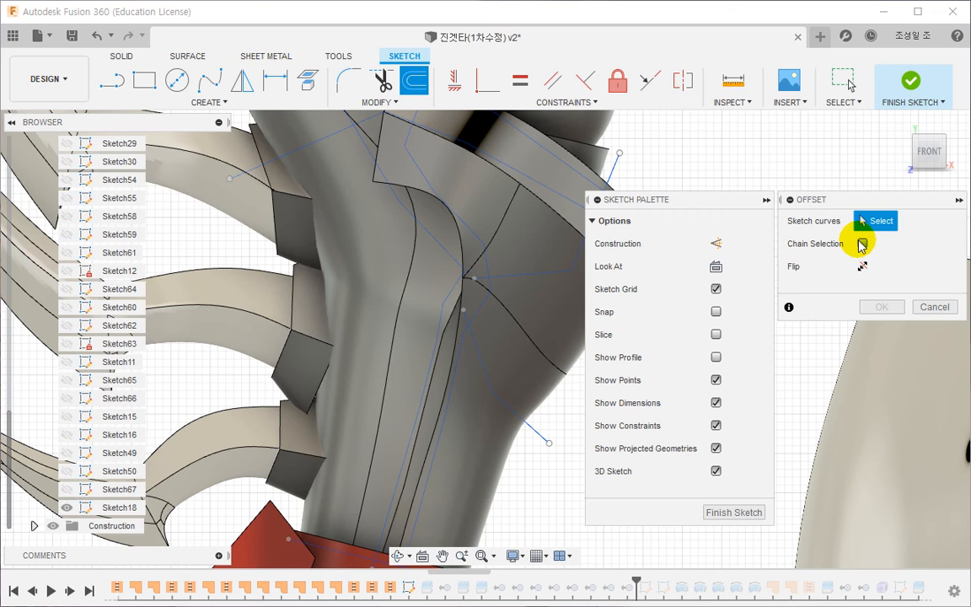
{"action": "left_click", "coordinate": [504, 409]}
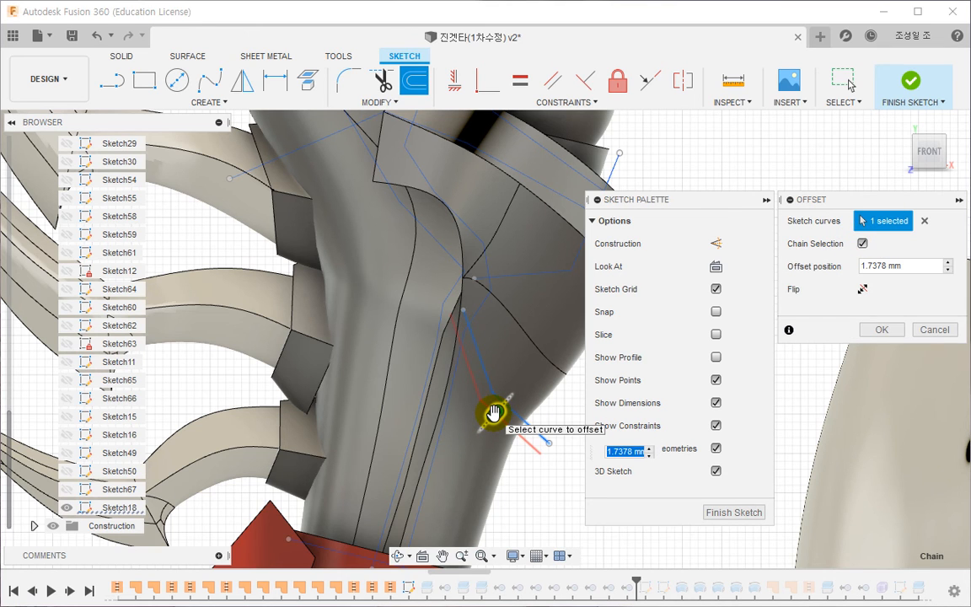
{"action": "key", "text": "Return"}
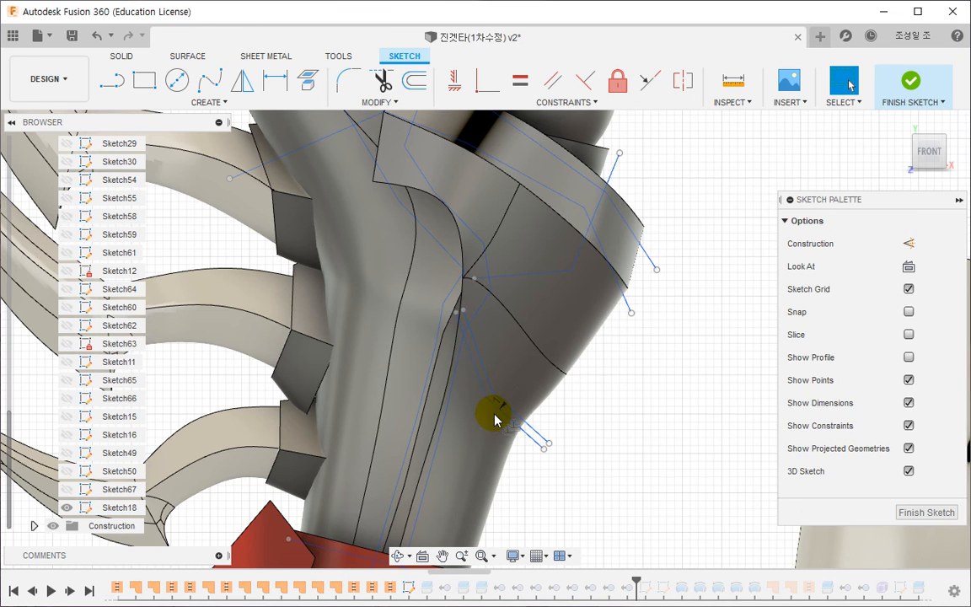
{"action": "key", "text": "l"}
{"action": "left_click", "coordinate": [548, 443]}
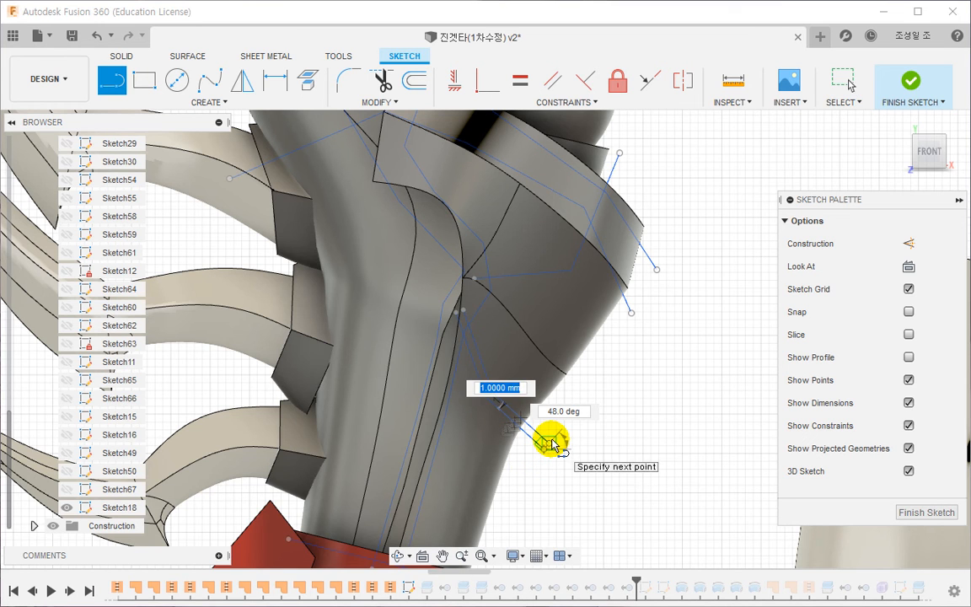
{"action": "key", "text": "Escape"}
- Offset the upper bent split line's chain upward by 1 mm, close its outer end with a line, and finish the sketch
{"action": "middle_click_drag", "start_coordinate": [654, 395], "coordinate": [585, 397], "text": "shift"}
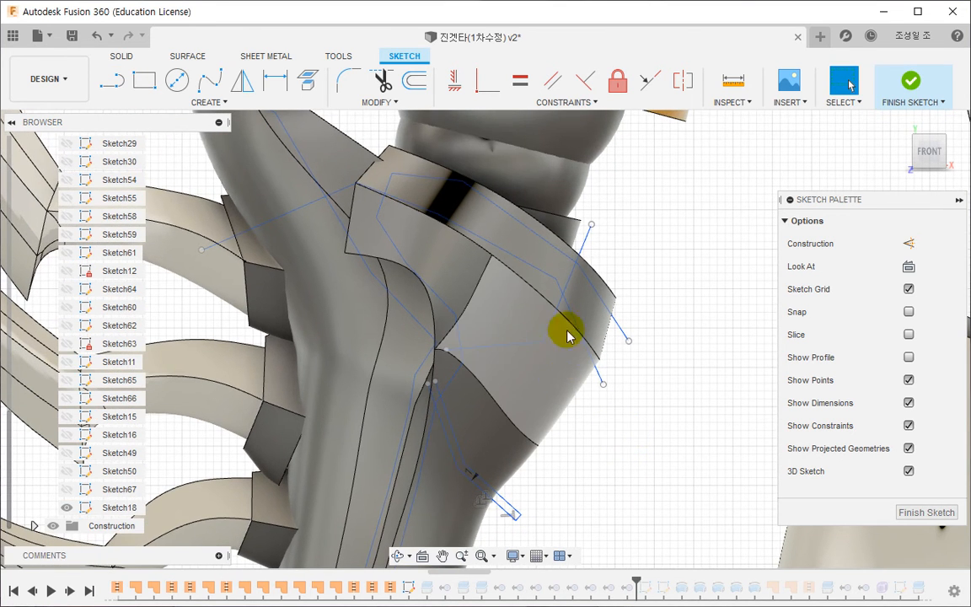
{"action": "left_click", "coordinate": [413, 80]}
{"action": "left_click", "coordinate": [519, 350]}
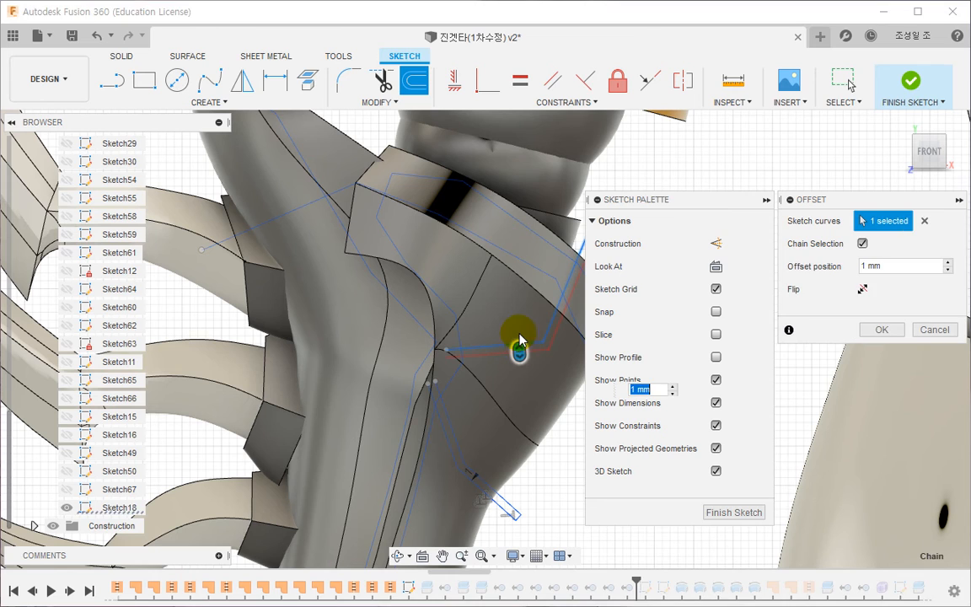
{"action": "left_click_drag", "start_coordinate": [519, 331], "coordinate": [521, 337]}
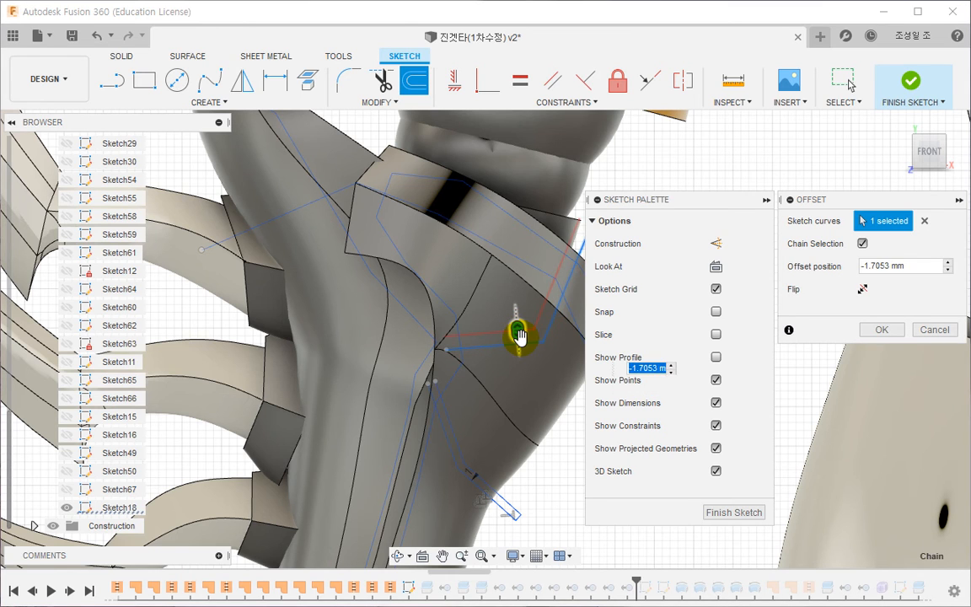
{"action": "key", "text": "Return"}
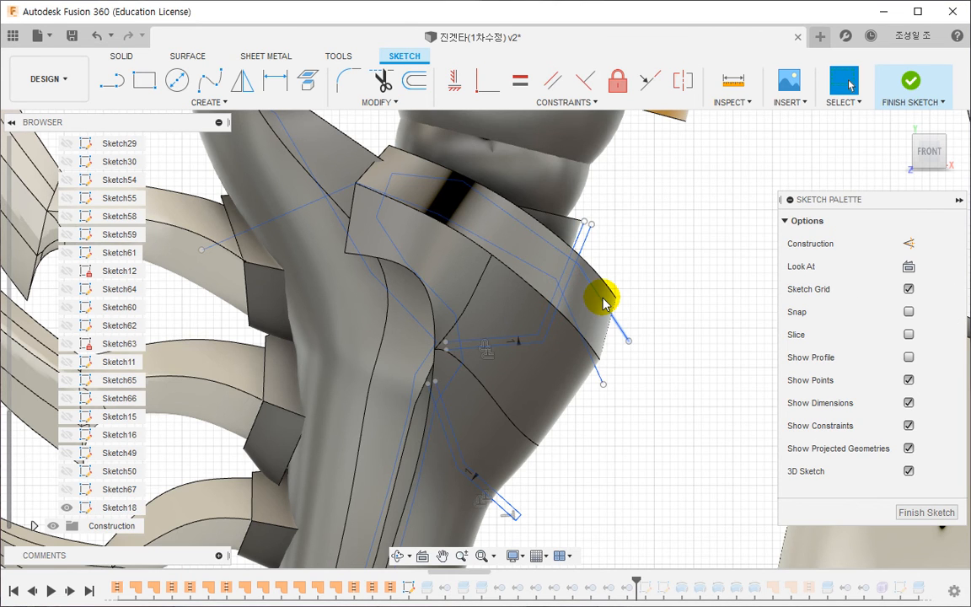
{"action": "key", "text": "l"}
{"action": "left_click", "coordinate": [583, 222]}
{"action": "left_click", "coordinate": [590, 224]}
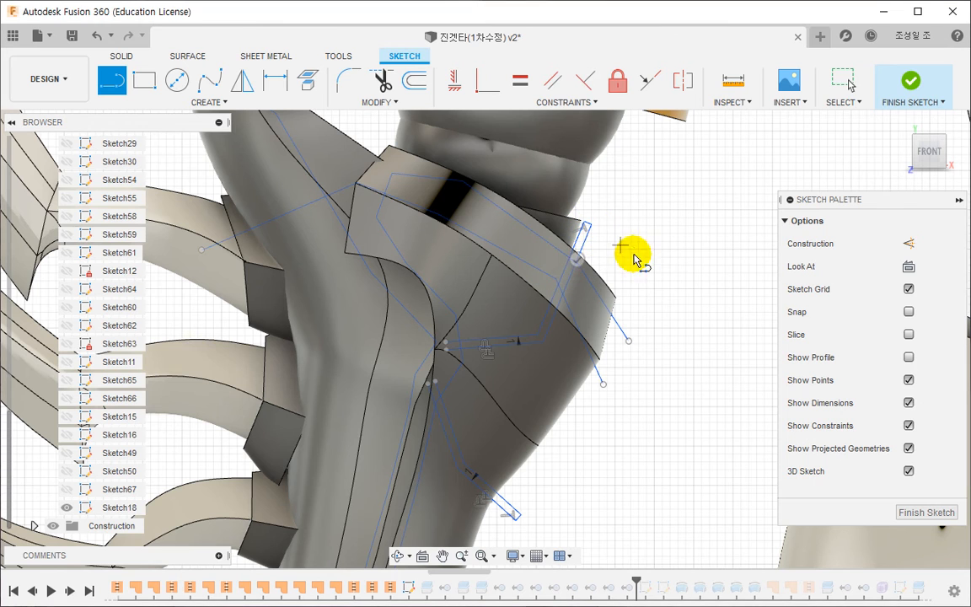
{"action": "key", "text": "Escape"}
{"action": "left_click", "coordinate": [908, 82]}
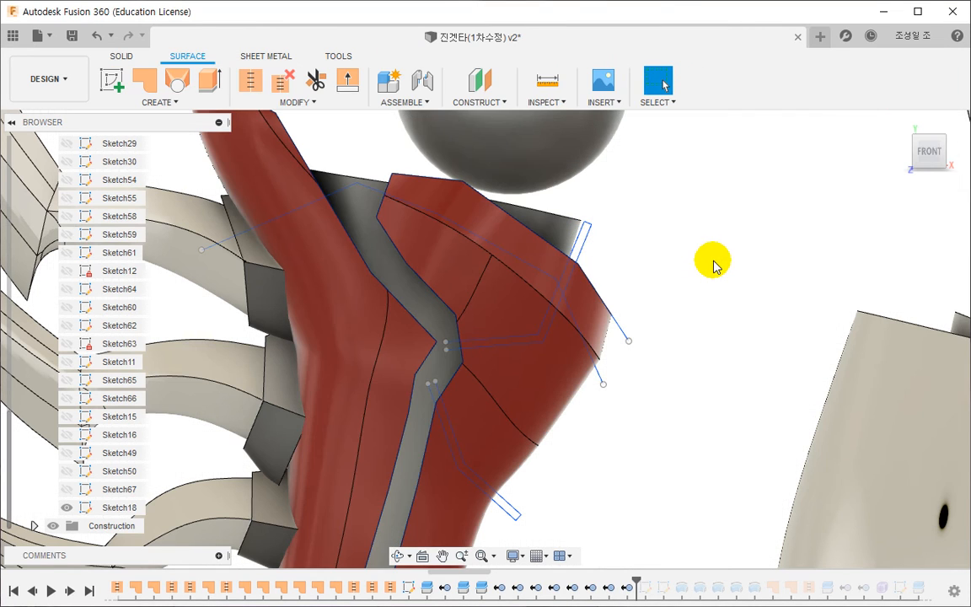
- Split the outer forearm armour body using the upper bent strip profile of Sketch18 as the splitting tool
{"action": "left_click", "coordinate": [123, 56]}
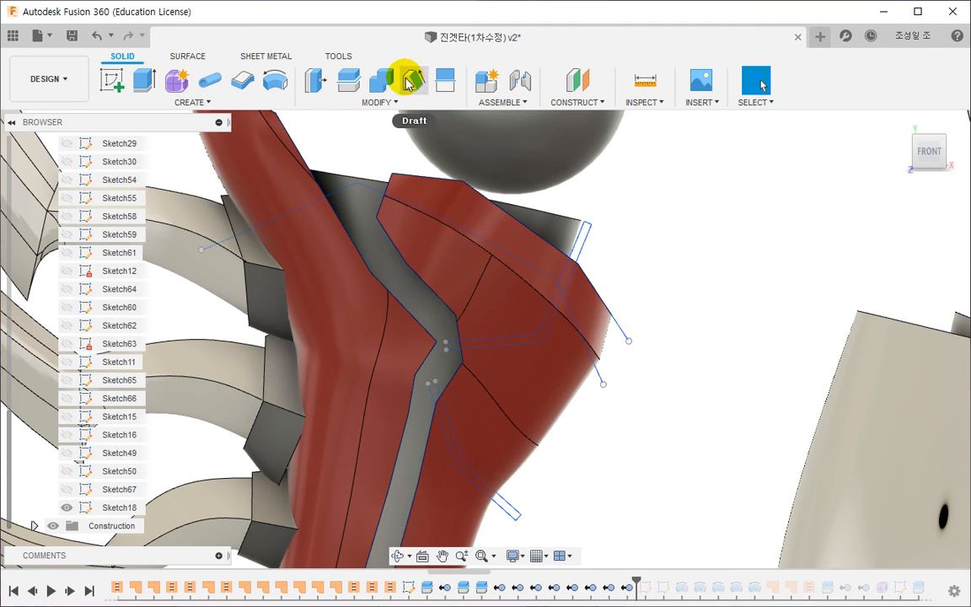
{"action": "left_click", "coordinate": [348, 82]}
{"action": "left_click", "coordinate": [524, 369]}
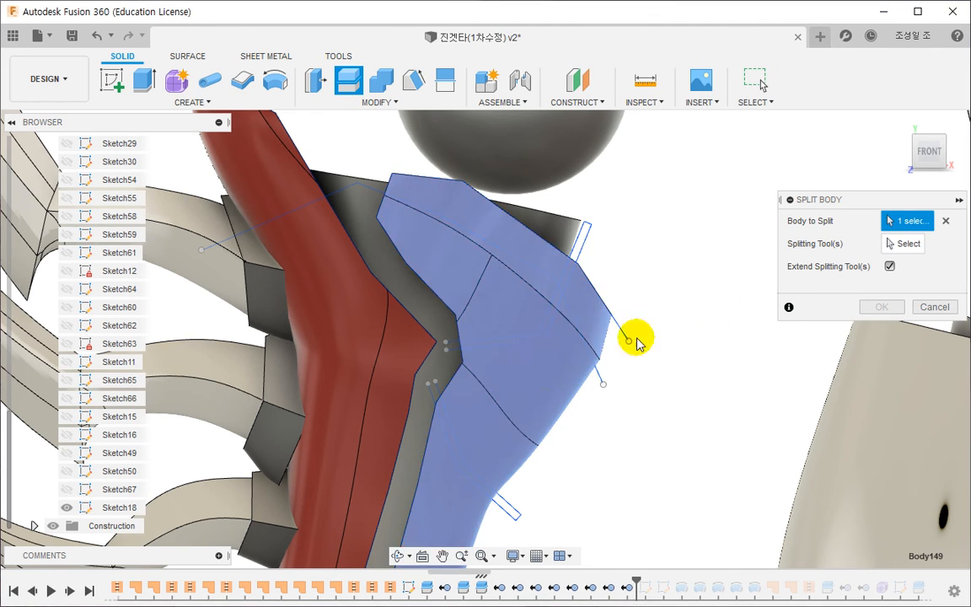
{"action": "left_click", "coordinate": [580, 238]}
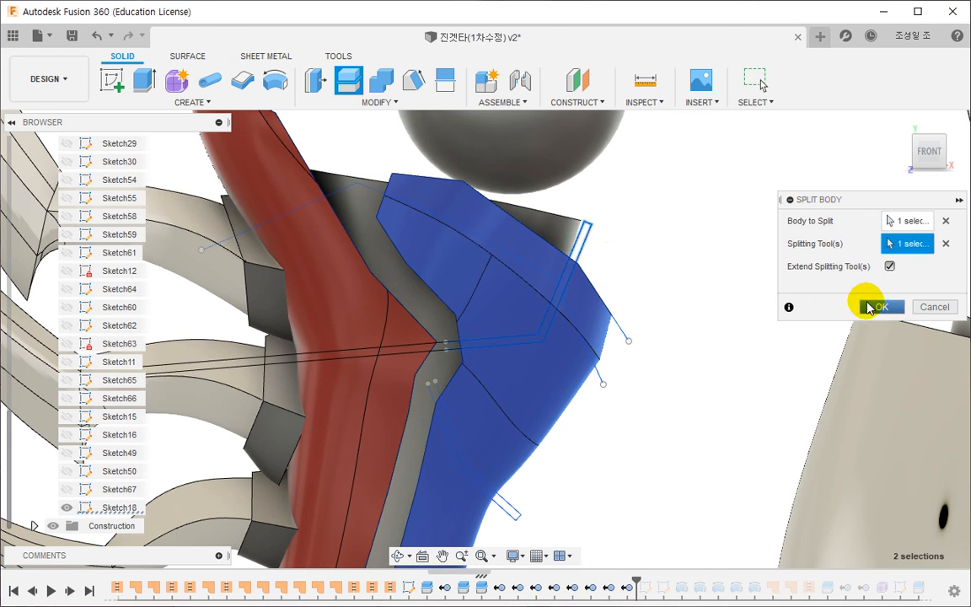
{"action": "left_click", "coordinate": [876, 307]}
- Split the remaining lower part of the outer forearm armour with the lower bent strip profile
{"action": "left_click", "coordinate": [658, 399]}
{"action": "middle_click_drag", "start_coordinate": [657, 399], "coordinate": [646, 342]}
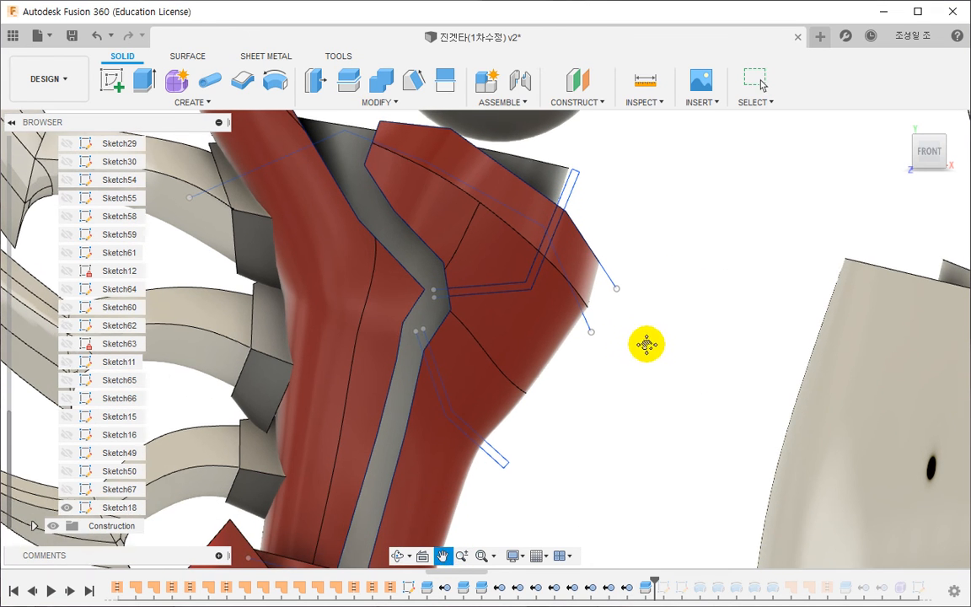
{"action": "right_click", "coordinate": [684, 319]}
{"action": "left_click", "coordinate": [689, 268]}
{"action": "left_click", "coordinate": [520, 390]}
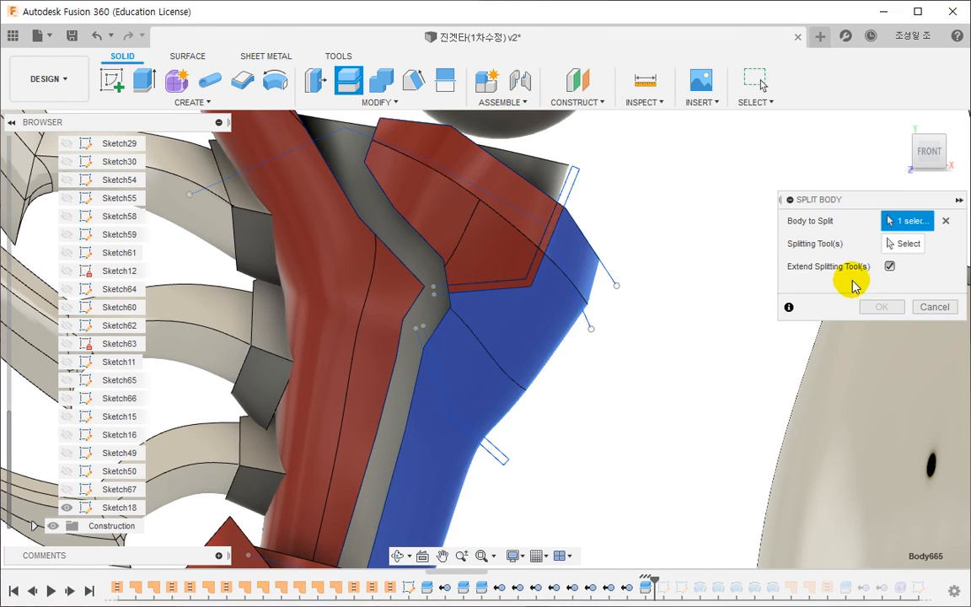
{"action": "left_click", "coordinate": [899, 246]}
{"action": "left_click", "coordinate": [487, 444]}
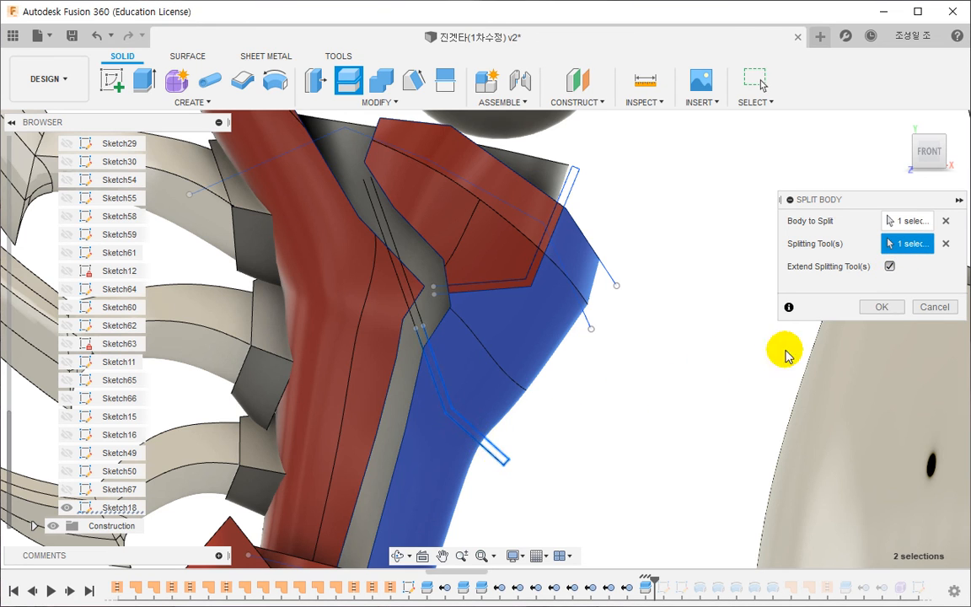
{"action": "left_click", "coordinate": [873, 309]}
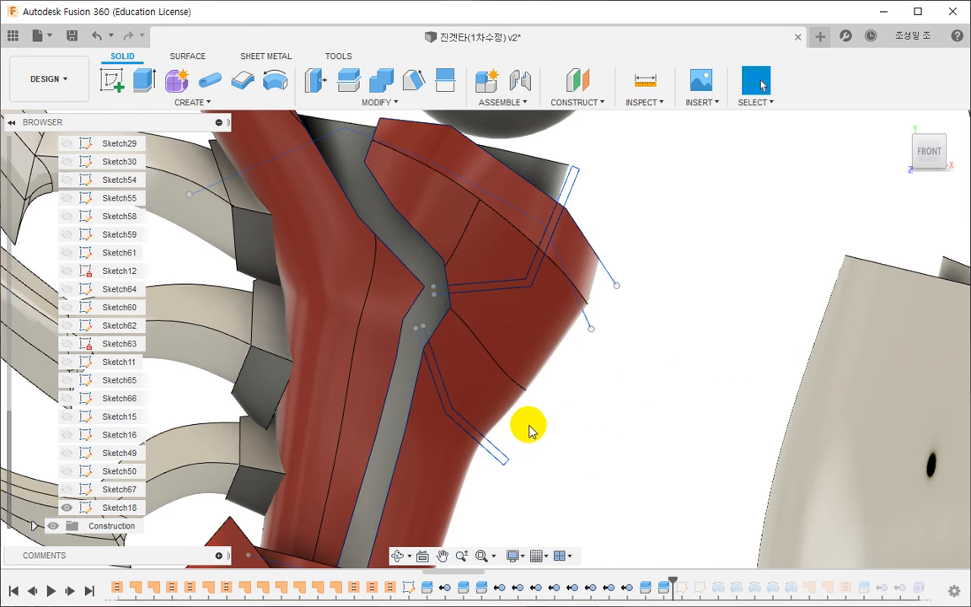
- Hide Sketch18 and remove the thin lower strip body from the forearm armour, keeping the removal as a history feature
{"action": "left_click", "coordinate": [67, 507]}
{"action": "scroll", "coordinate": [483, 386], "scroll_direction": "up", "scroll_amount": 3}
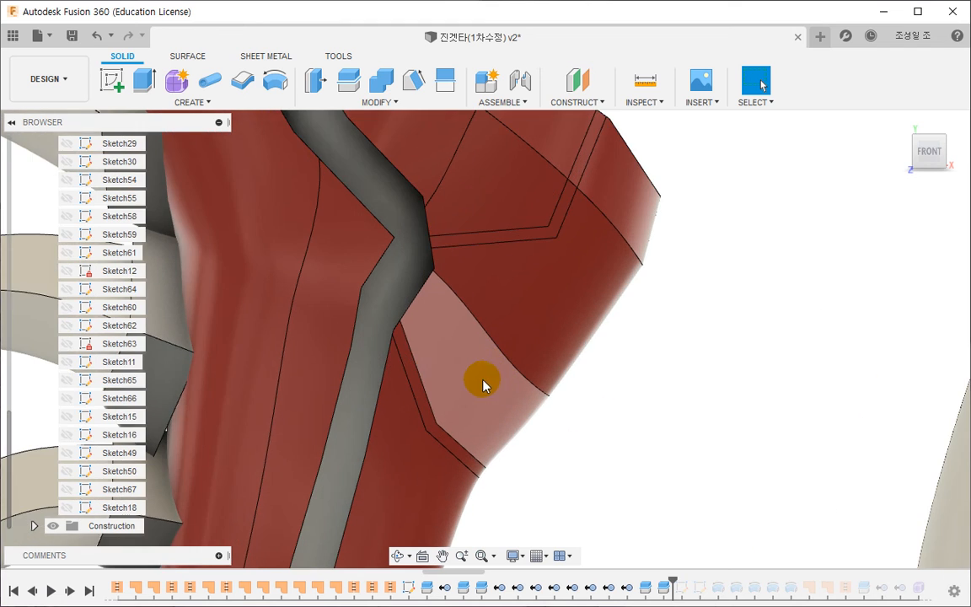
{"action": "scroll", "coordinate": [434, 408], "scroll_direction": "up", "scroll_amount": 2}
{"action": "left_click", "coordinate": [422, 418]}
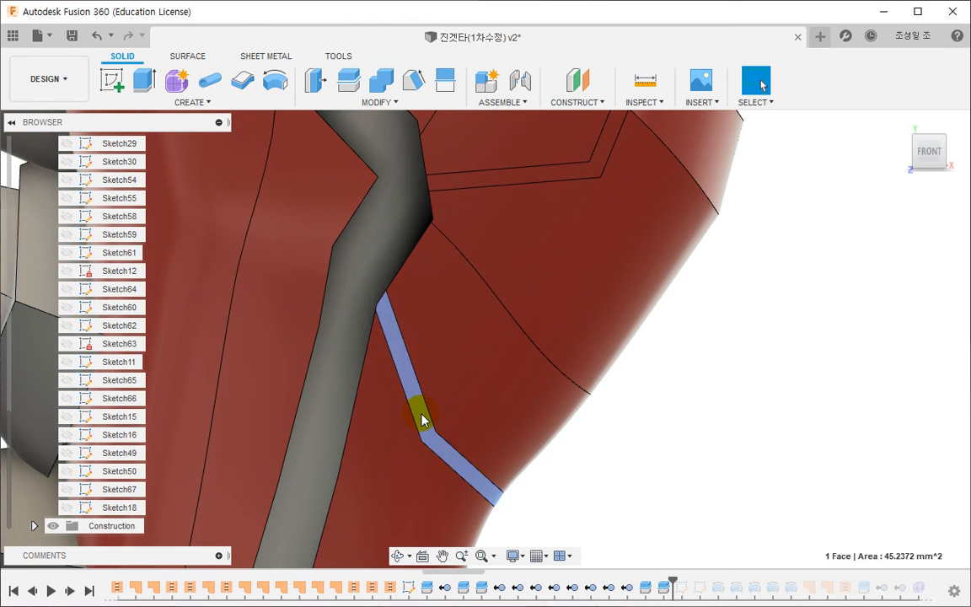
{"action": "right_click", "coordinate": [422, 419]}
{"action": "left_click", "coordinate": [401, 597]}
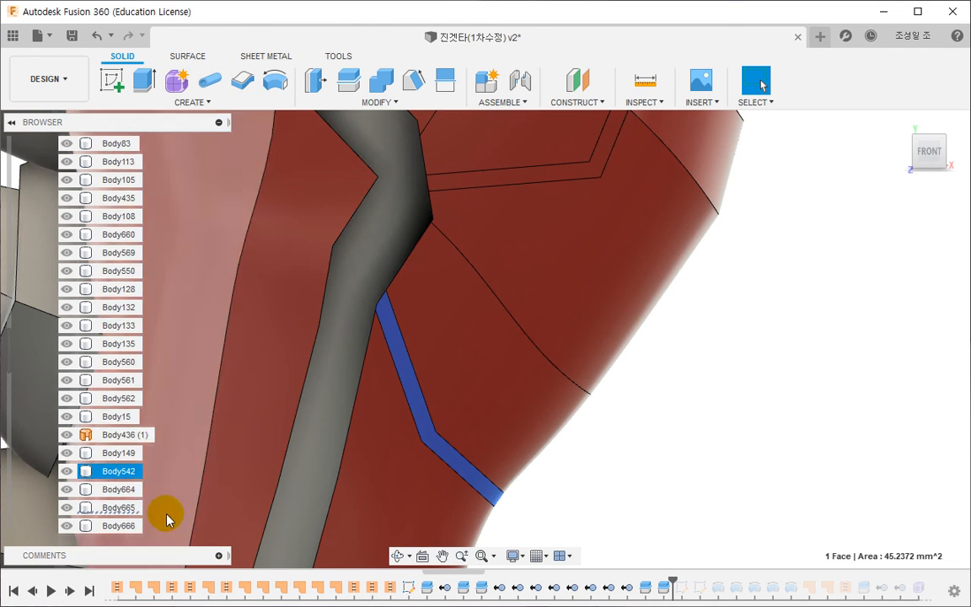
{"action": "right_click", "coordinate": [116, 515]}
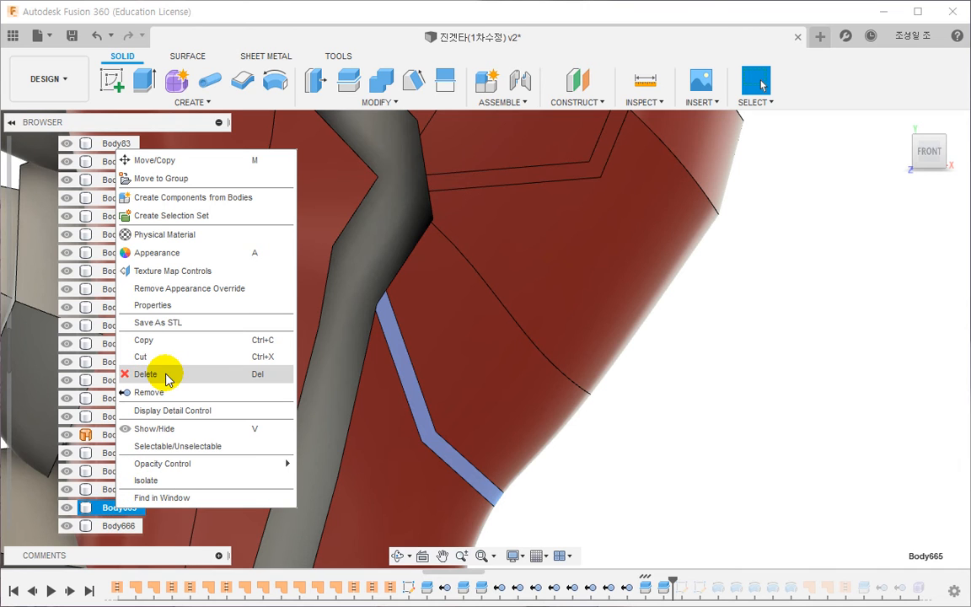
{"action": "left_click", "coordinate": [162, 393]}
- Remove the thin upper strip body, Body149, from the outer forearm armour
{"action": "middle_click_drag", "start_coordinate": [654, 339], "coordinate": [589, 510]}
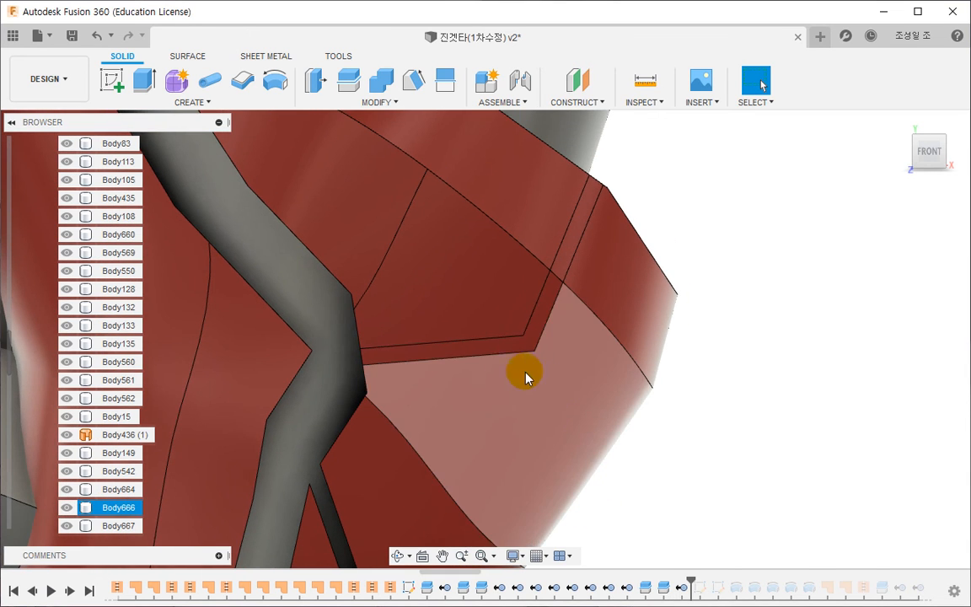
{"action": "left_click", "coordinate": [480, 354]}
{"action": "left_click", "coordinate": [119, 452]}
{"action": "right_click", "coordinate": [119, 452]}
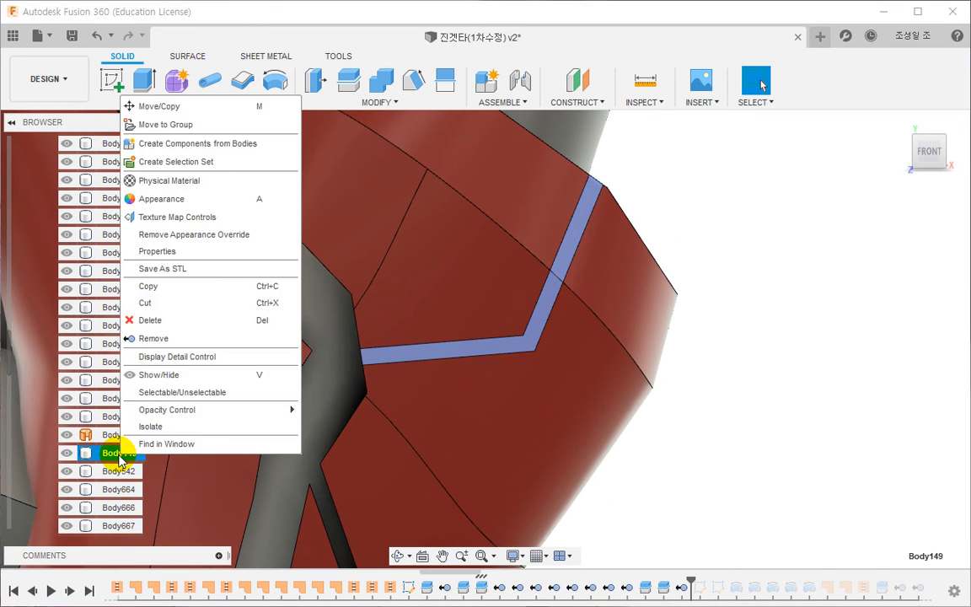
{"action": "left_click", "coordinate": [156, 338]}
{"action": "scroll", "coordinate": [671, 423], "scroll_direction": "down", "scroll_amount": 6}
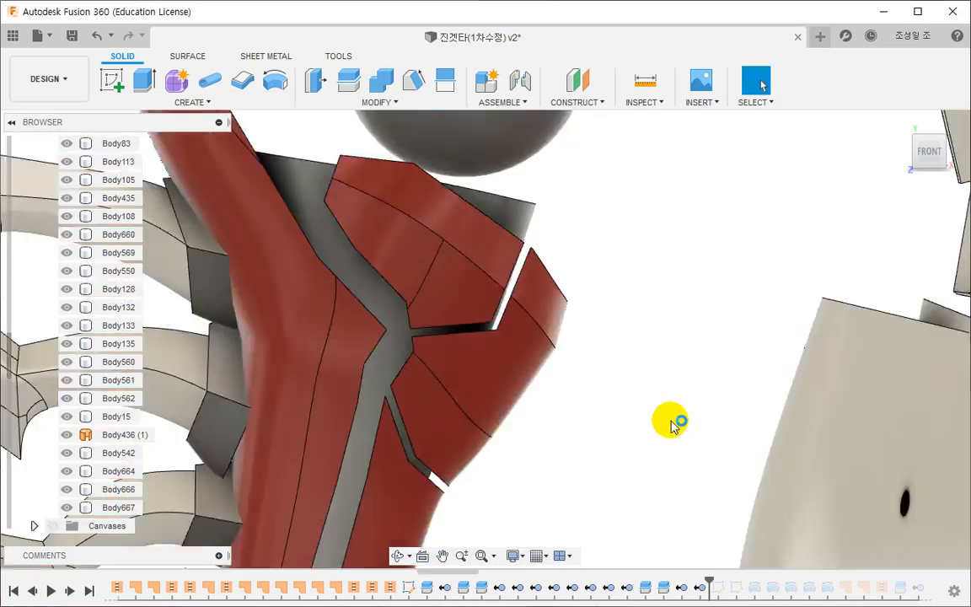
- Roll the history forward to just after Sketch13, ahead of the feature groups, and view the whole robot
{"action": "scroll", "coordinate": [477, 335], "scroll_direction": "up", "scroll_amount": 3}
{"action": "middle_click_drag", "start_coordinate": [476, 335], "coordinate": [474, 362], "text": "shift"}
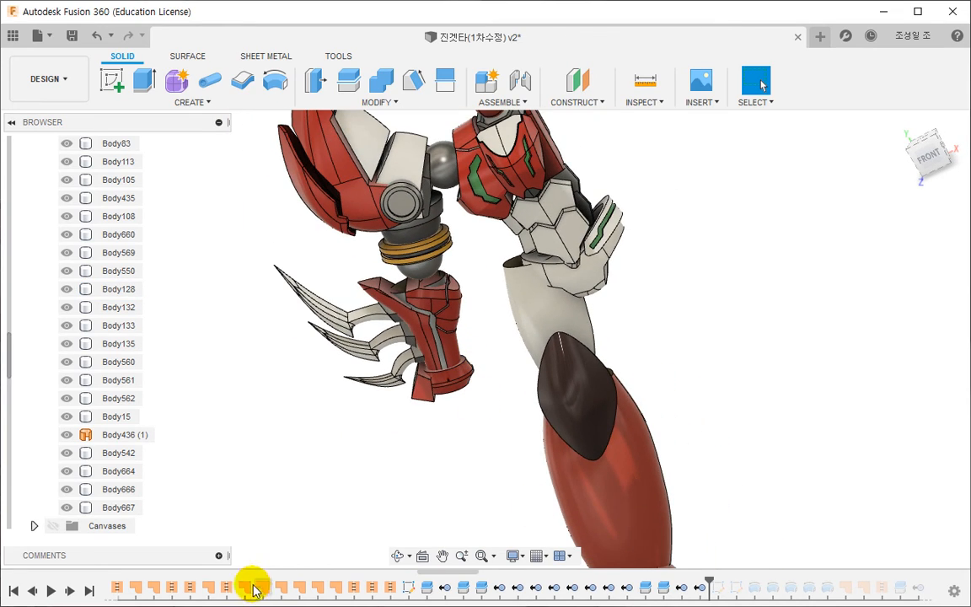
{"action": "left_click_drag", "start_coordinate": [444, 578], "coordinate": [895, 570]}
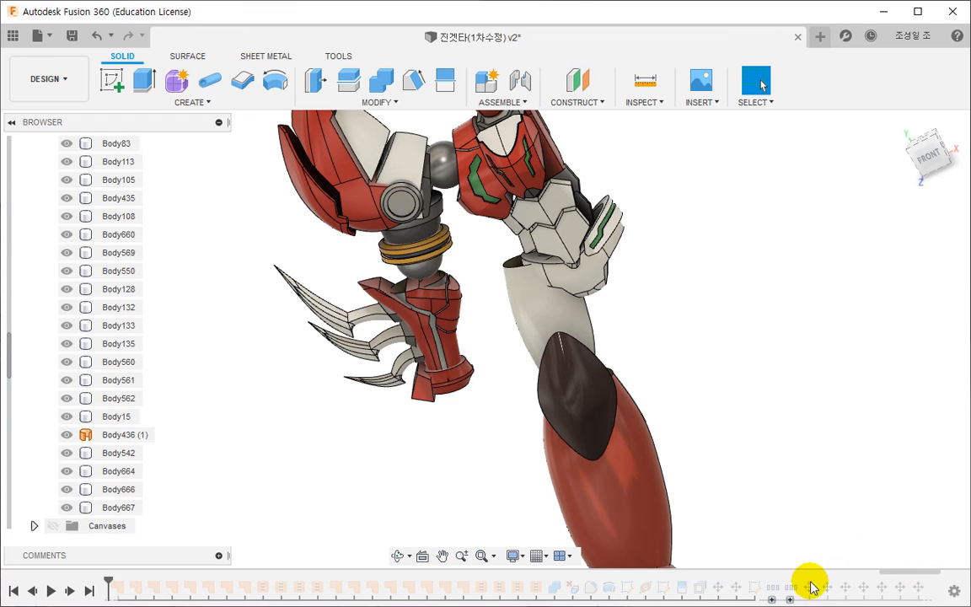
{"action": "right_click", "coordinate": [758, 590]}
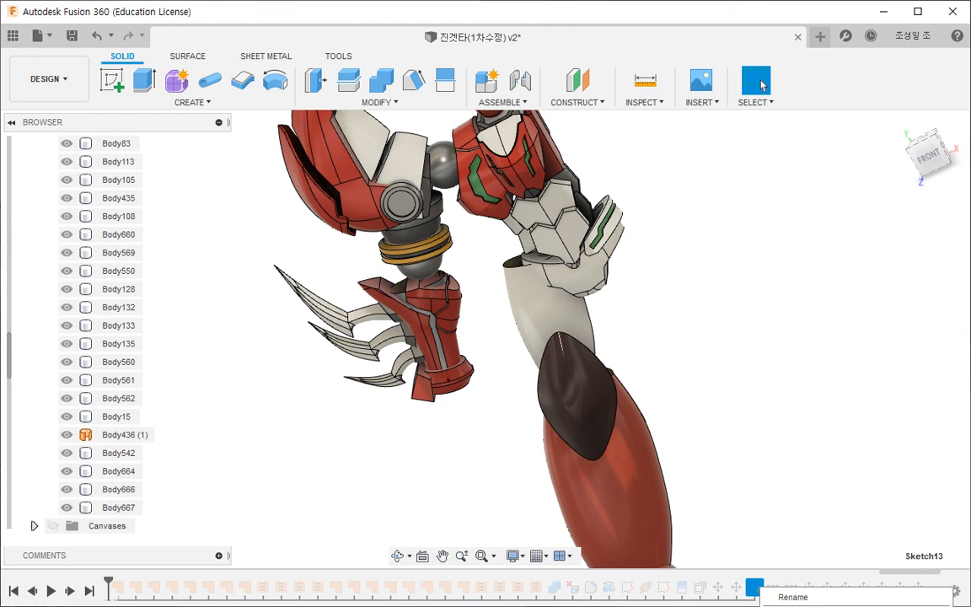
{"action": "left_click", "coordinate": [788, 604]}
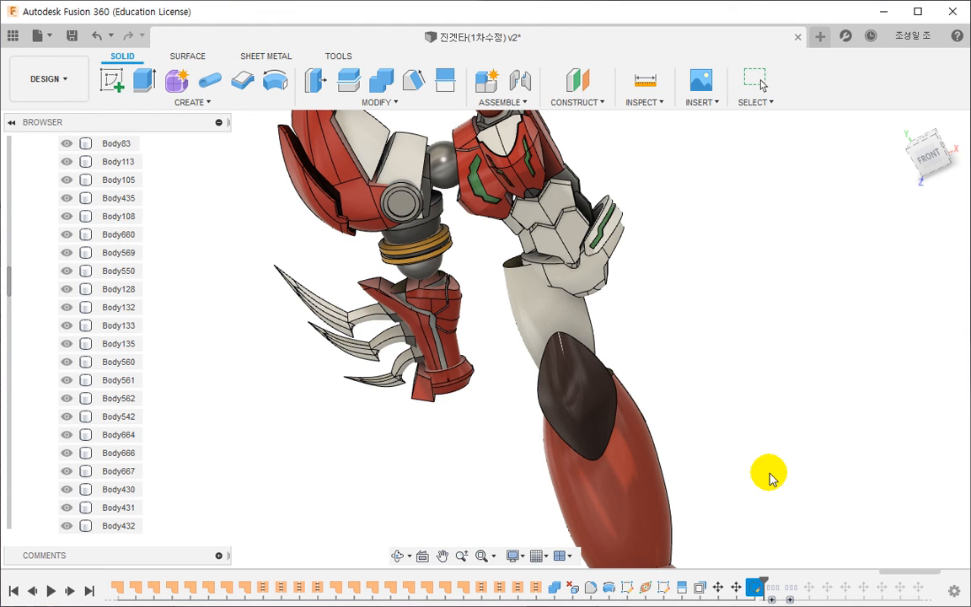
{"action": "left_click", "coordinate": [768, 476]}
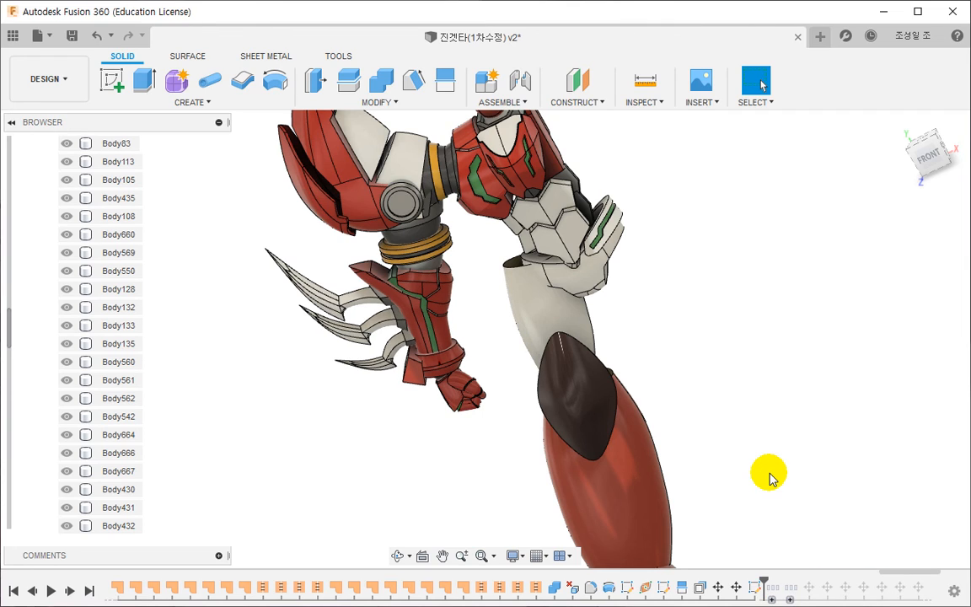
{"action": "middle_click_drag", "start_coordinate": [644, 421], "coordinate": [548, 356], "text": "shift"}
{"action": "scroll", "coordinate": [550, 357], "scroll_direction": "down", "scroll_amount": 4}
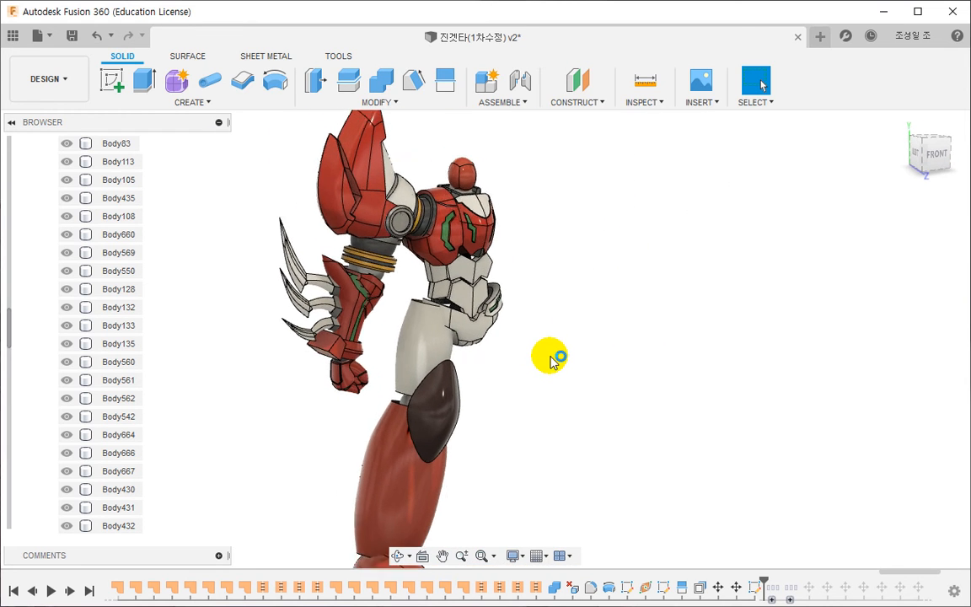
{"action": "middle_click_drag", "start_coordinate": [366, 388], "coordinate": [372, 368]}
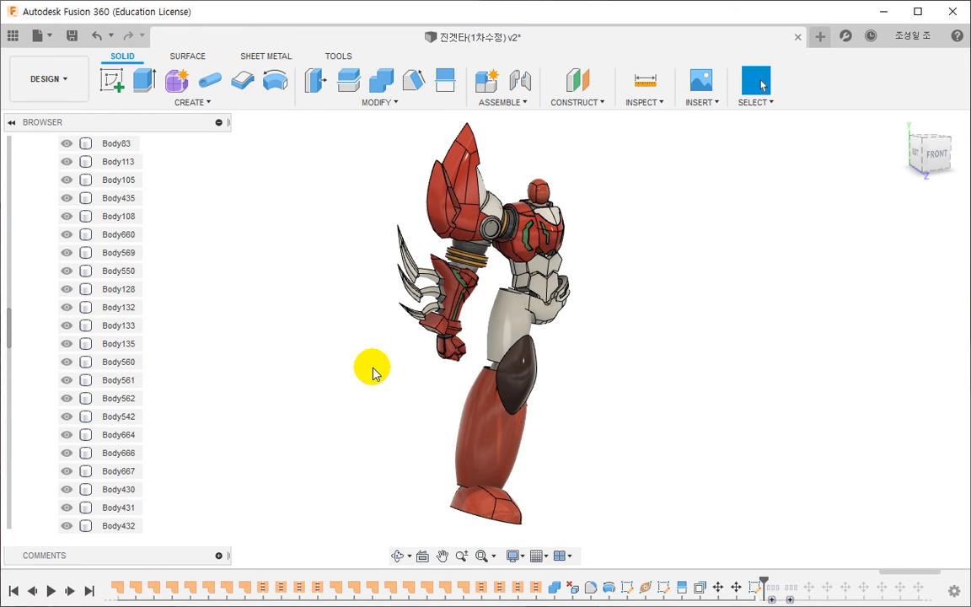